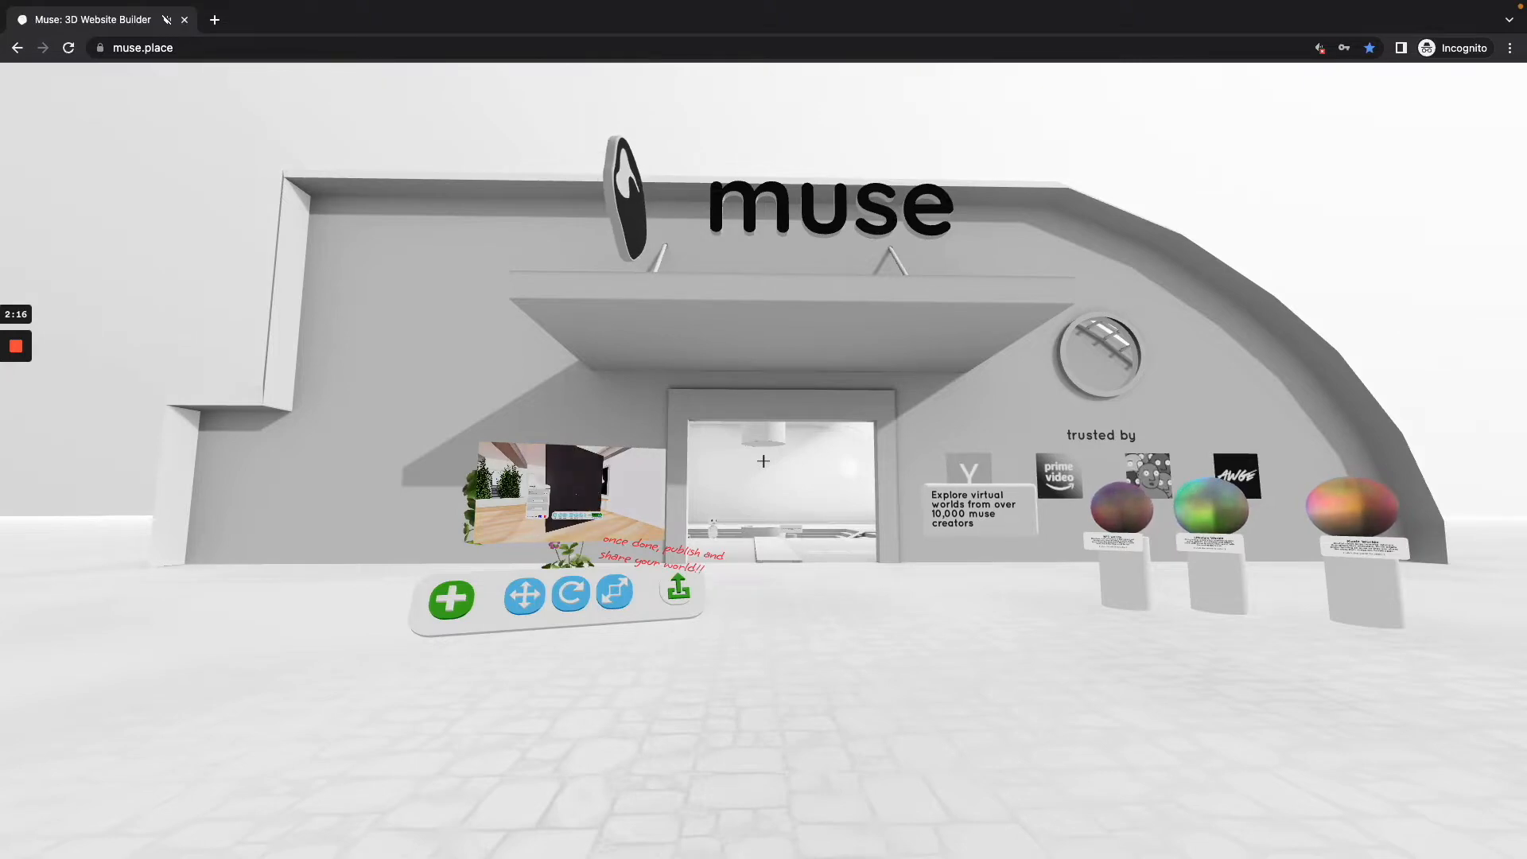
Step: View the builder-tools display outside the Muse building and walk through the entrance into the hall
key("w")
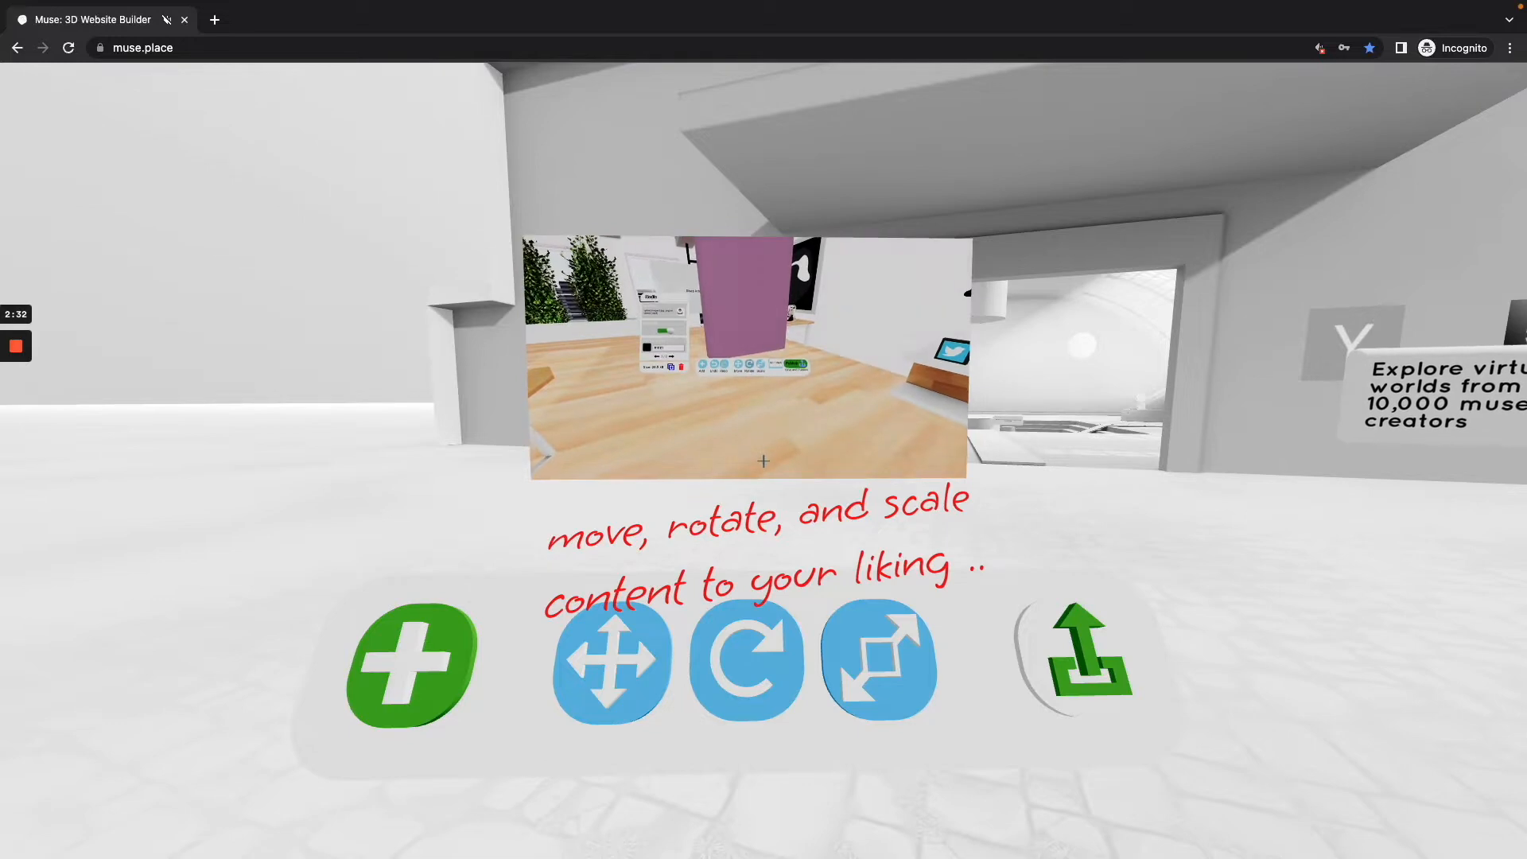
key("w")
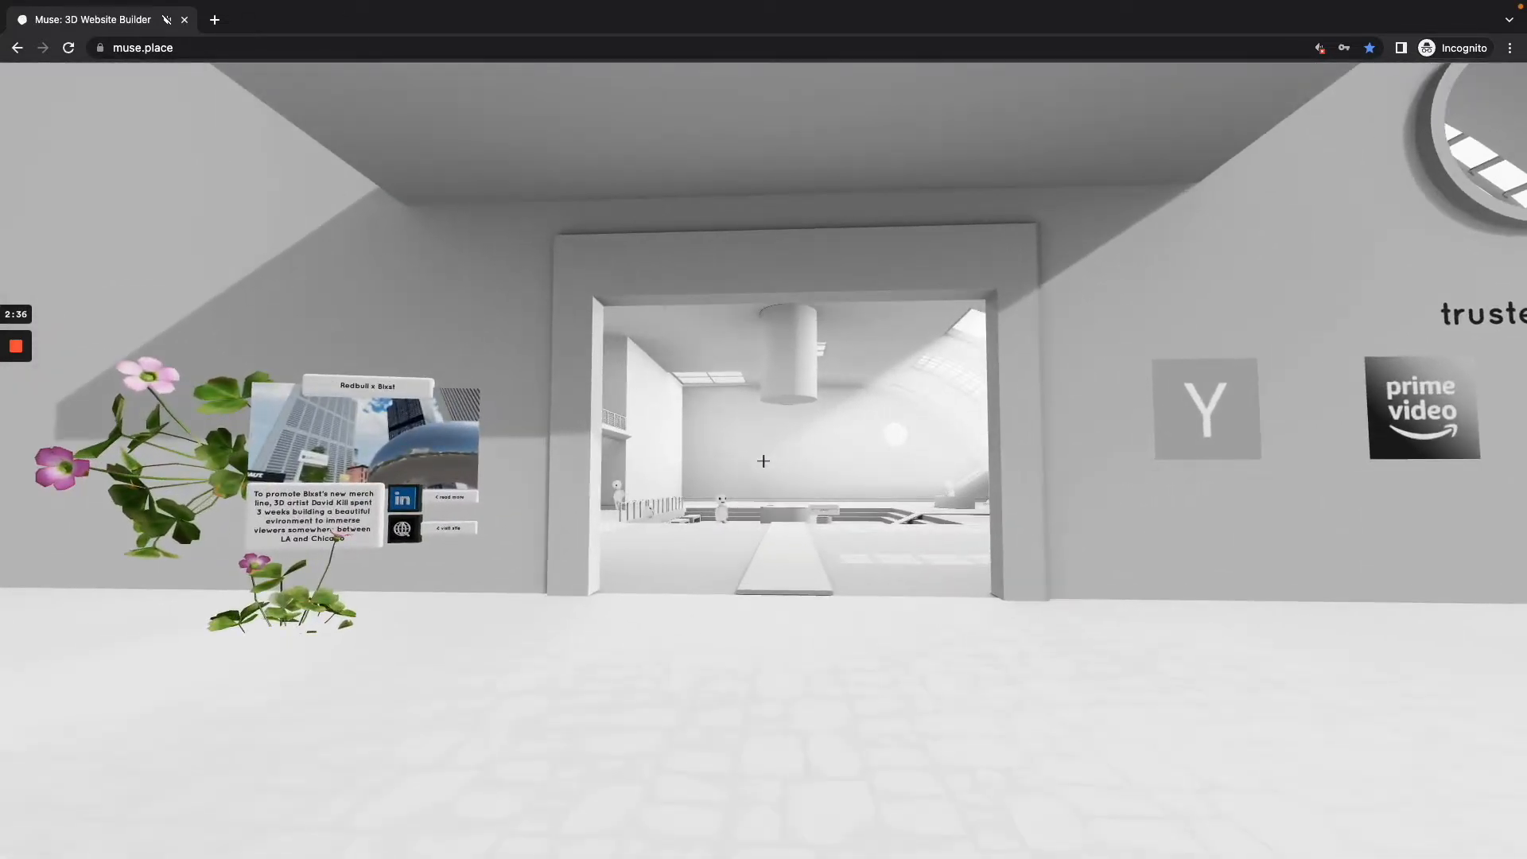
key("s")
key("w")
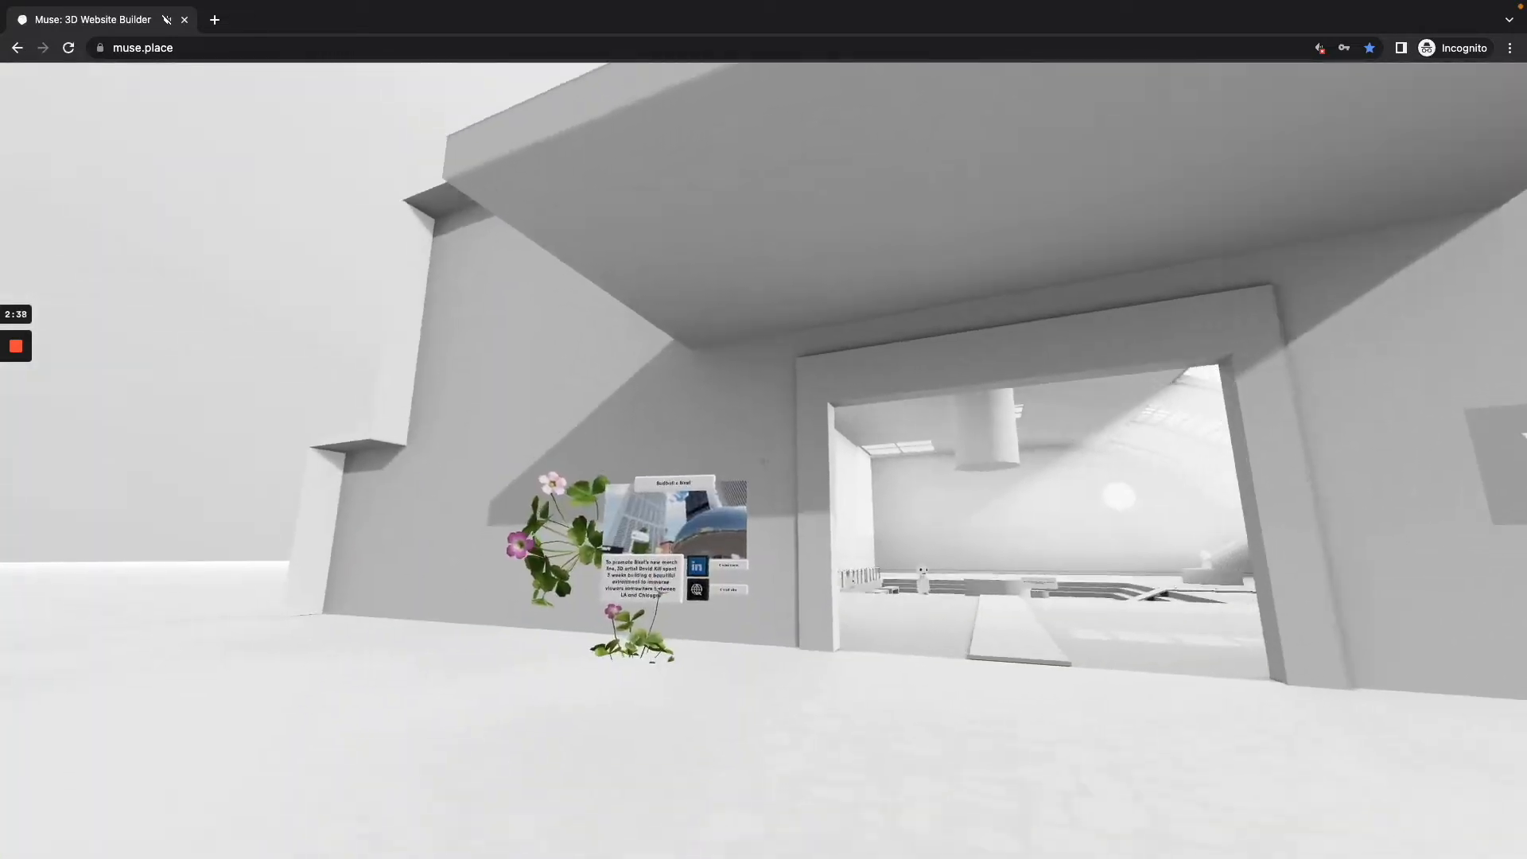
key("w")
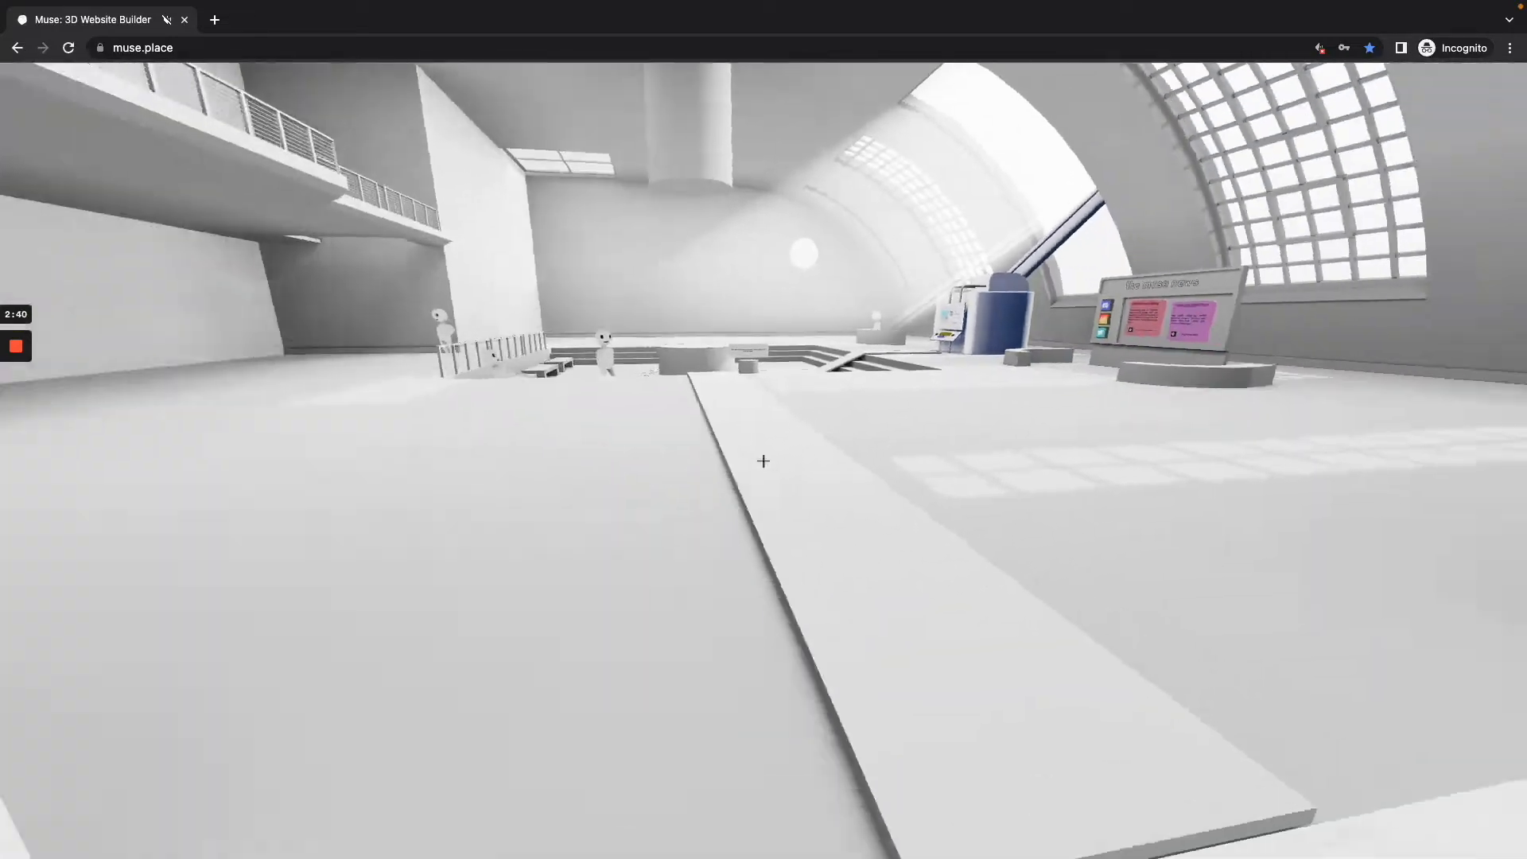
Step: Cross the hall to the template machine and face its template selection controls
key("w")
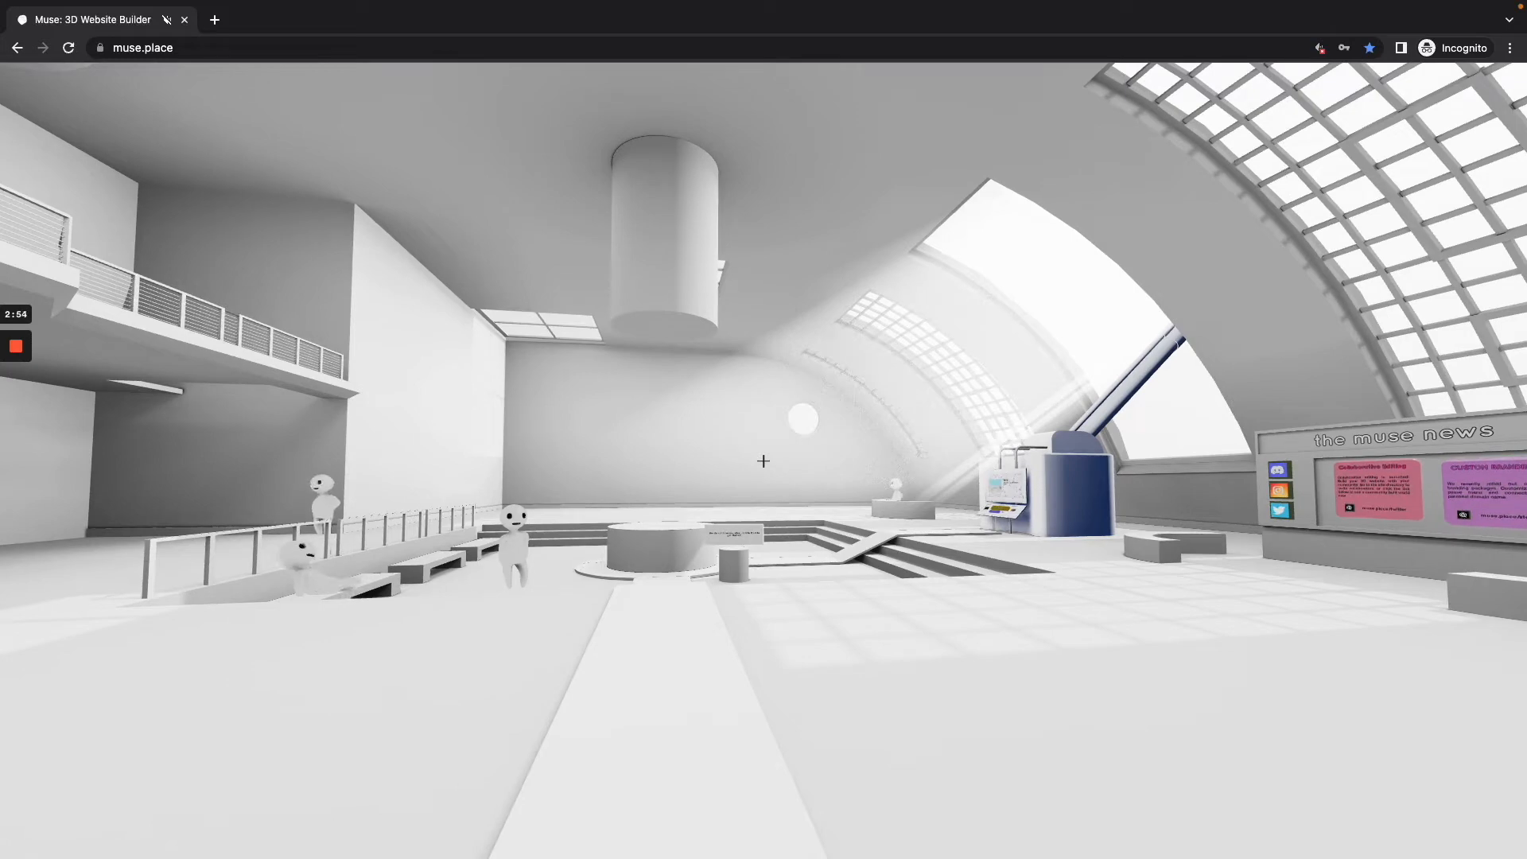
key("w")
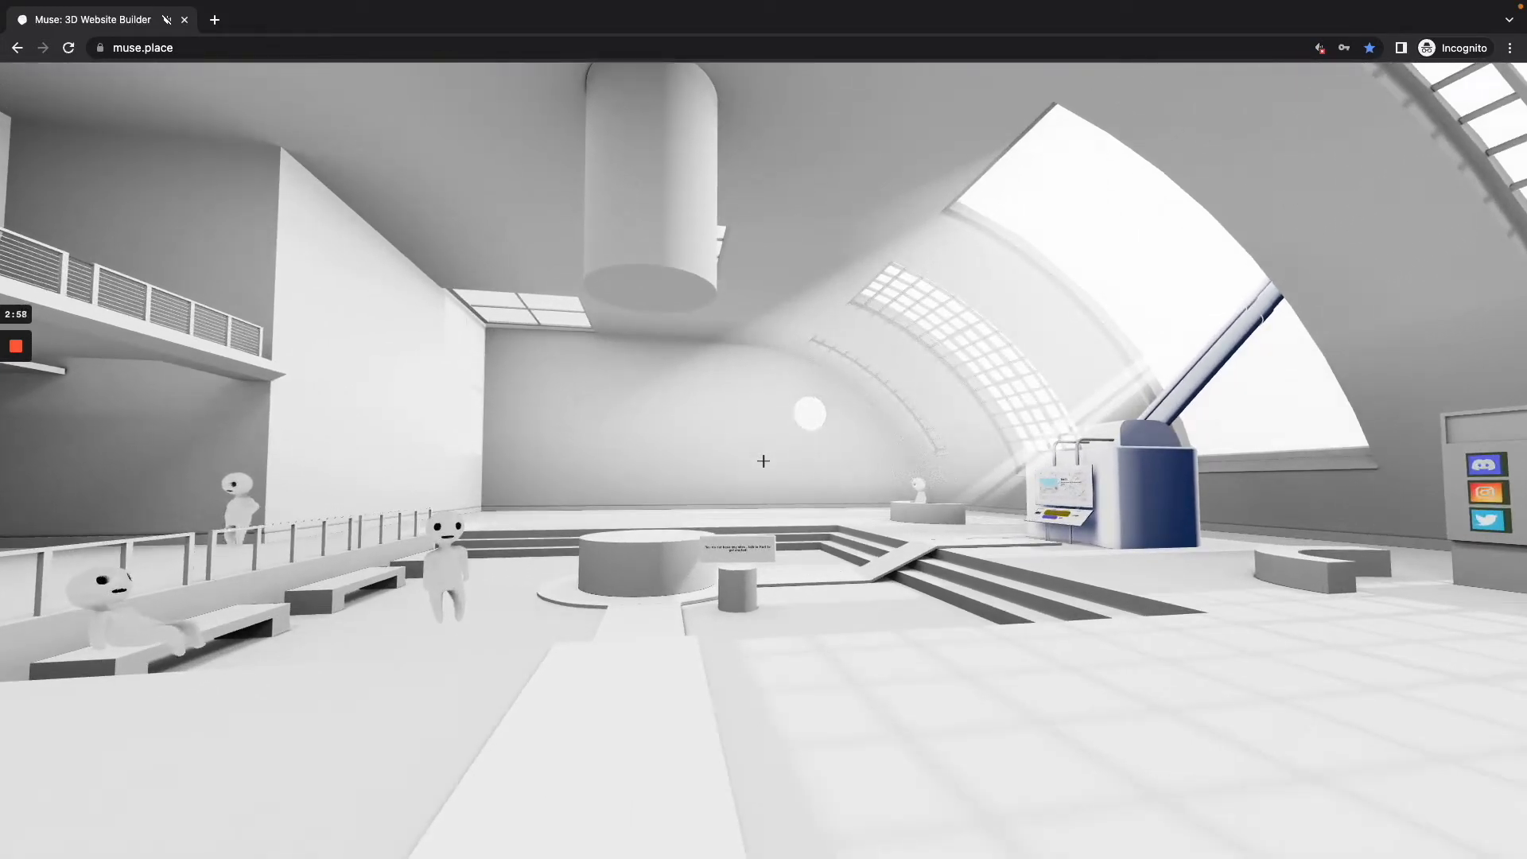
key("w")
key("w")
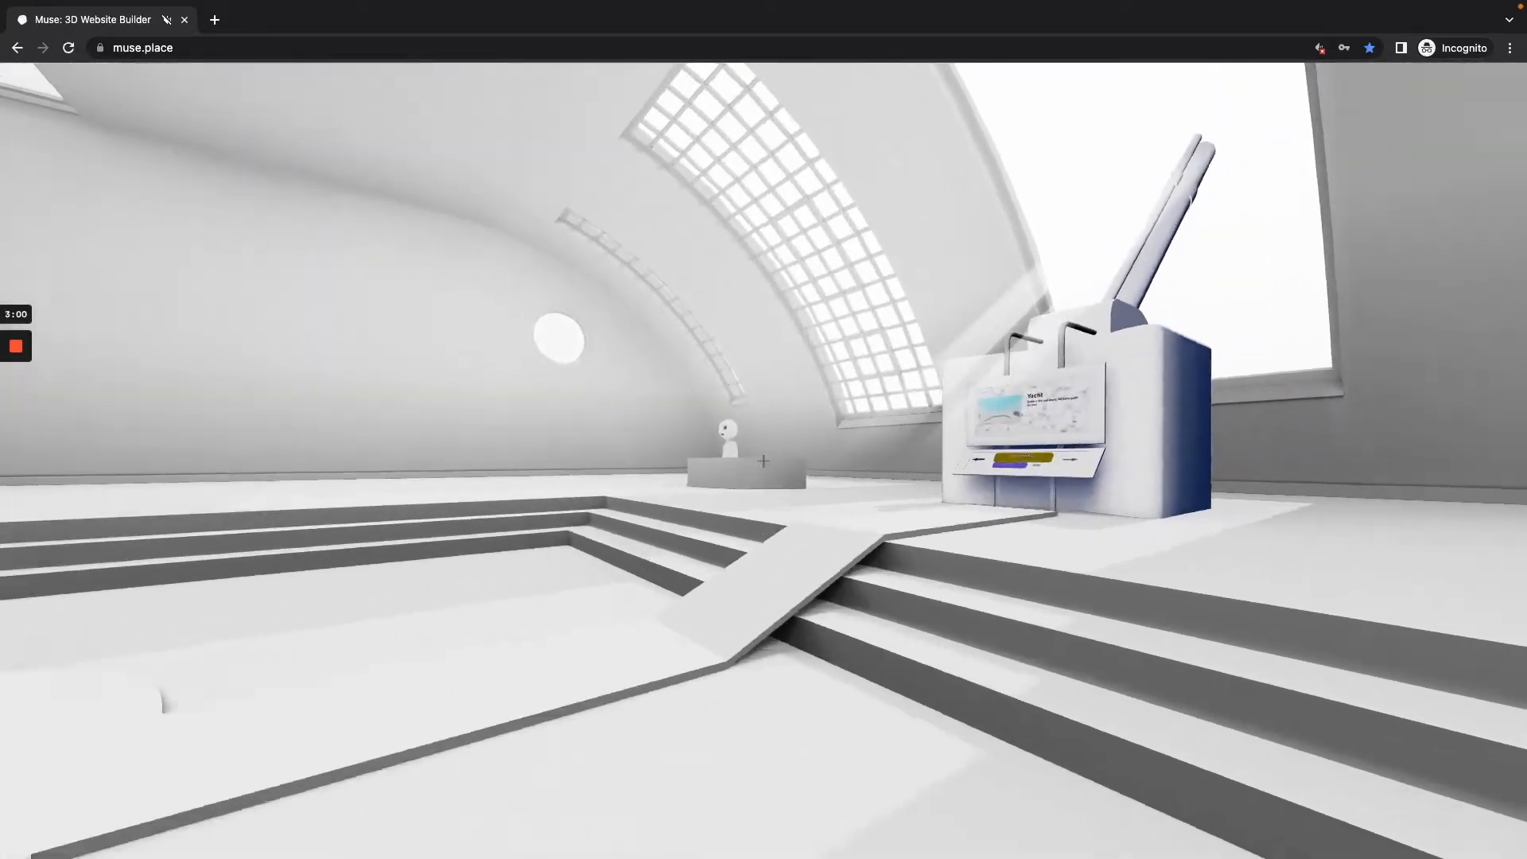
key("w")
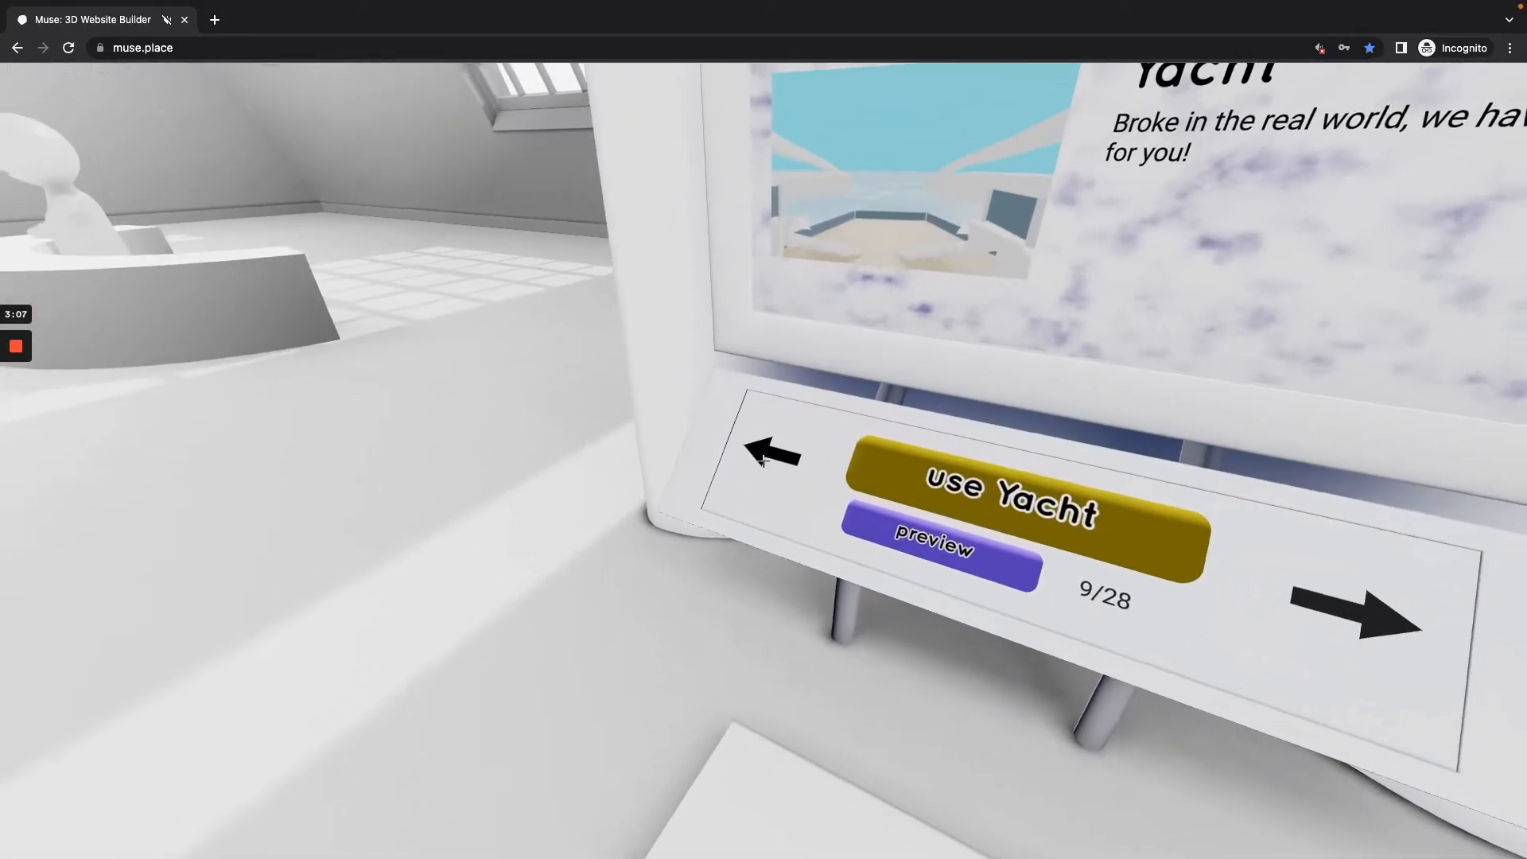
Step: Browse backward through the world templates past Atlas Store as far as Lost
left_click(761, 459)
left_click(762, 459)
left_click(761, 459)
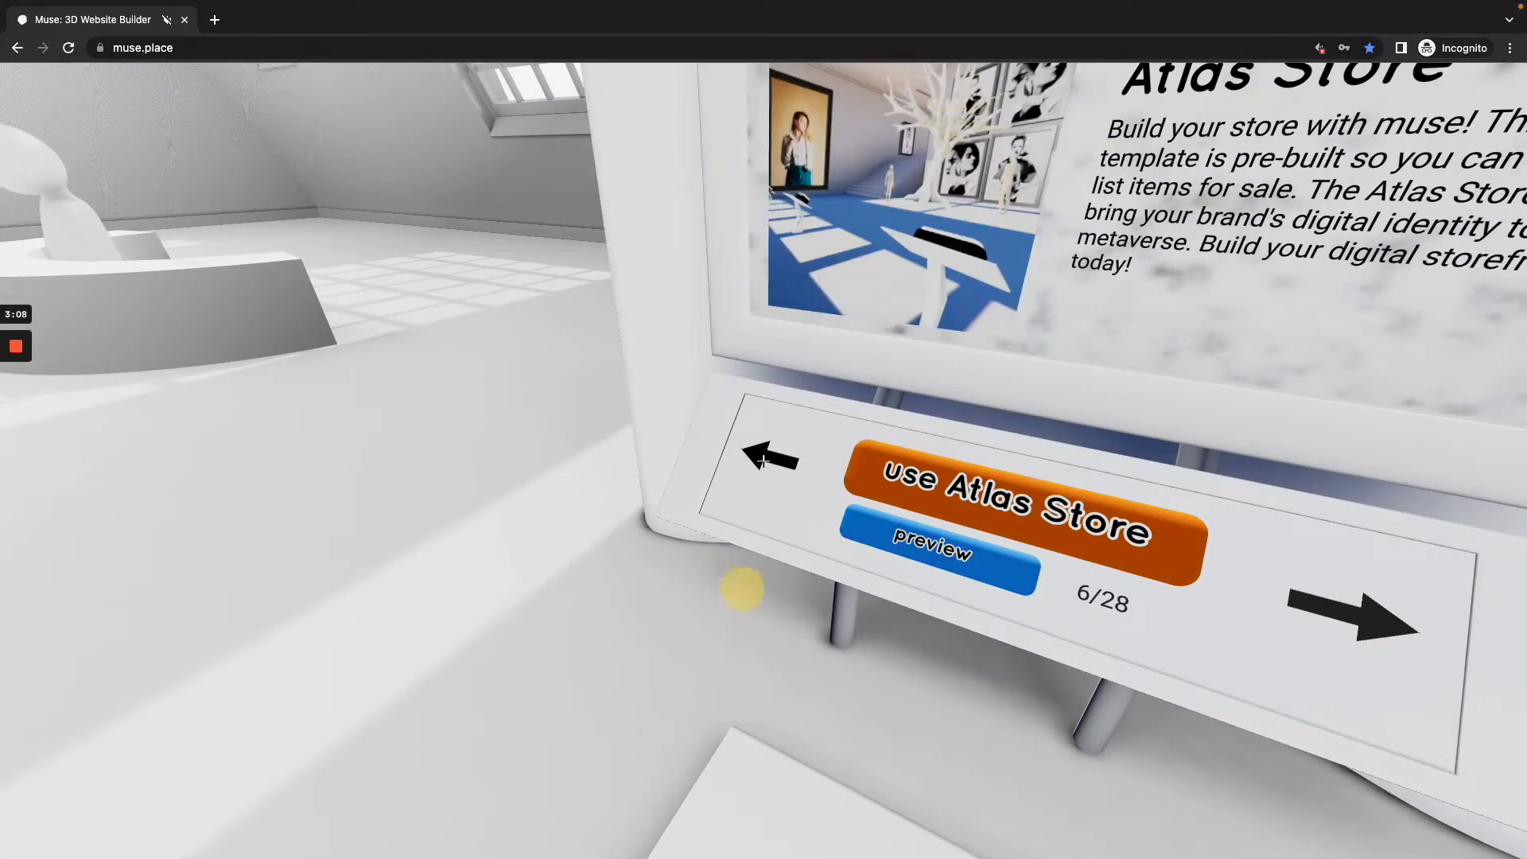
left_click(762, 459)
left_click(761, 459)
left_click(762, 460)
left_click(761, 460)
left_click(761, 459)
left_click(762, 460)
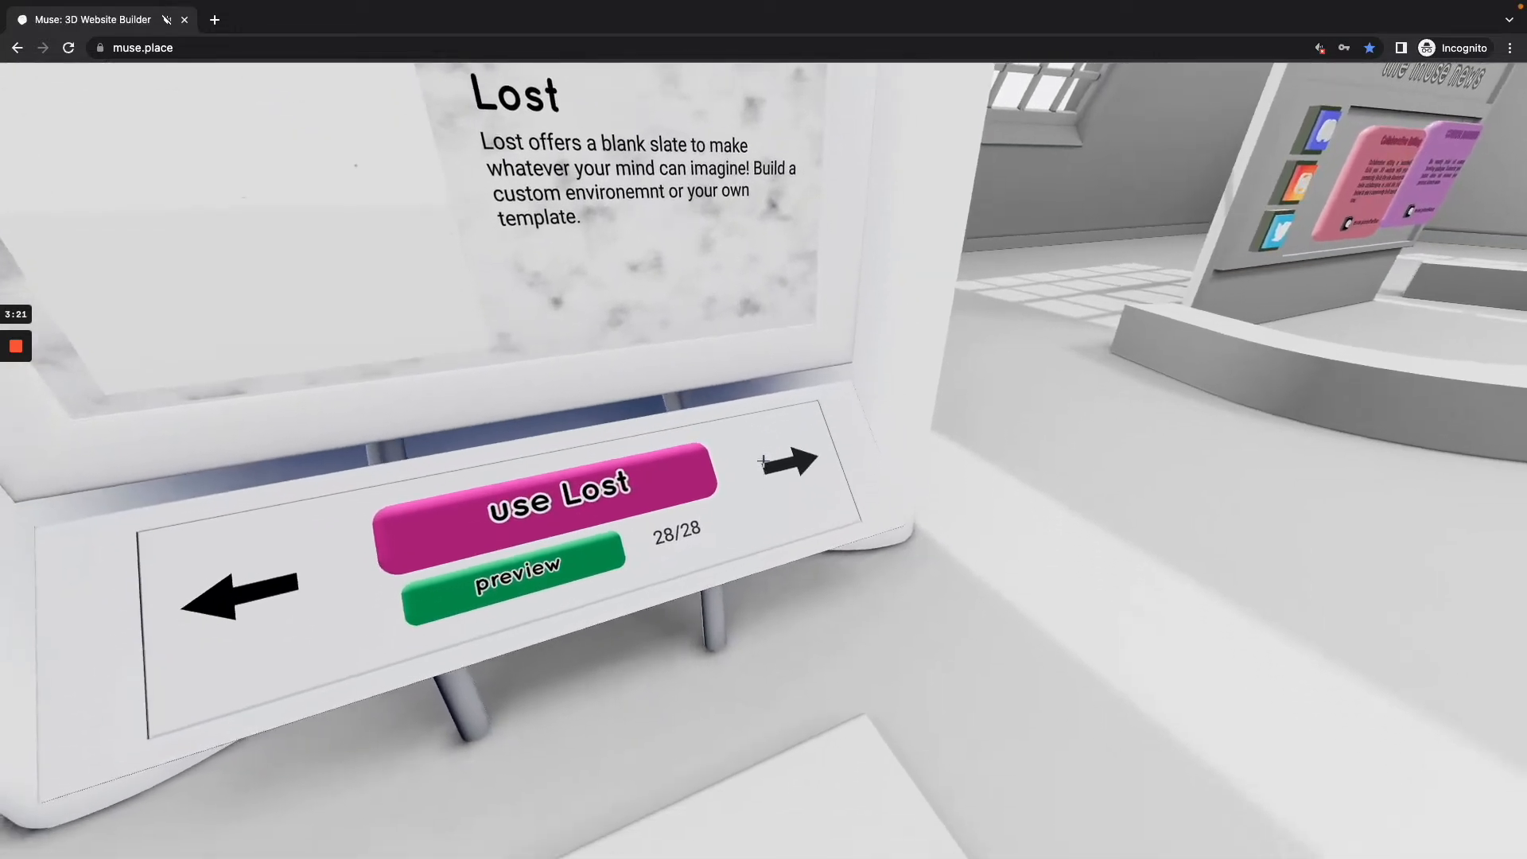
Step: Advance through the template catalogue to the Gym template
left_click(763, 462)
left_click(763, 461)
left_click(764, 461)
left_click(763, 461)
left_click(763, 461)
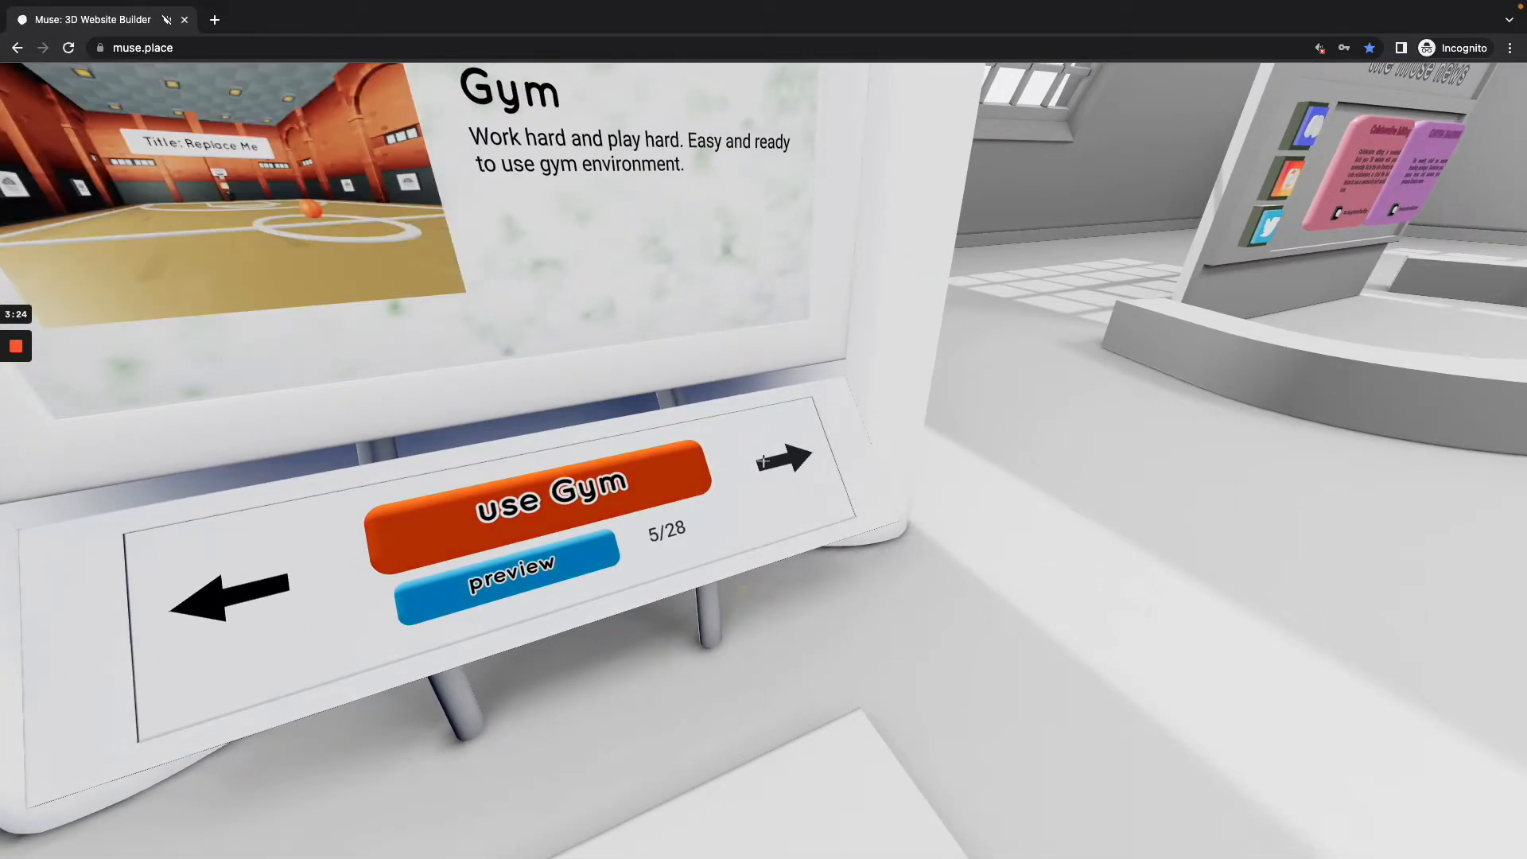
left_click(763, 461)
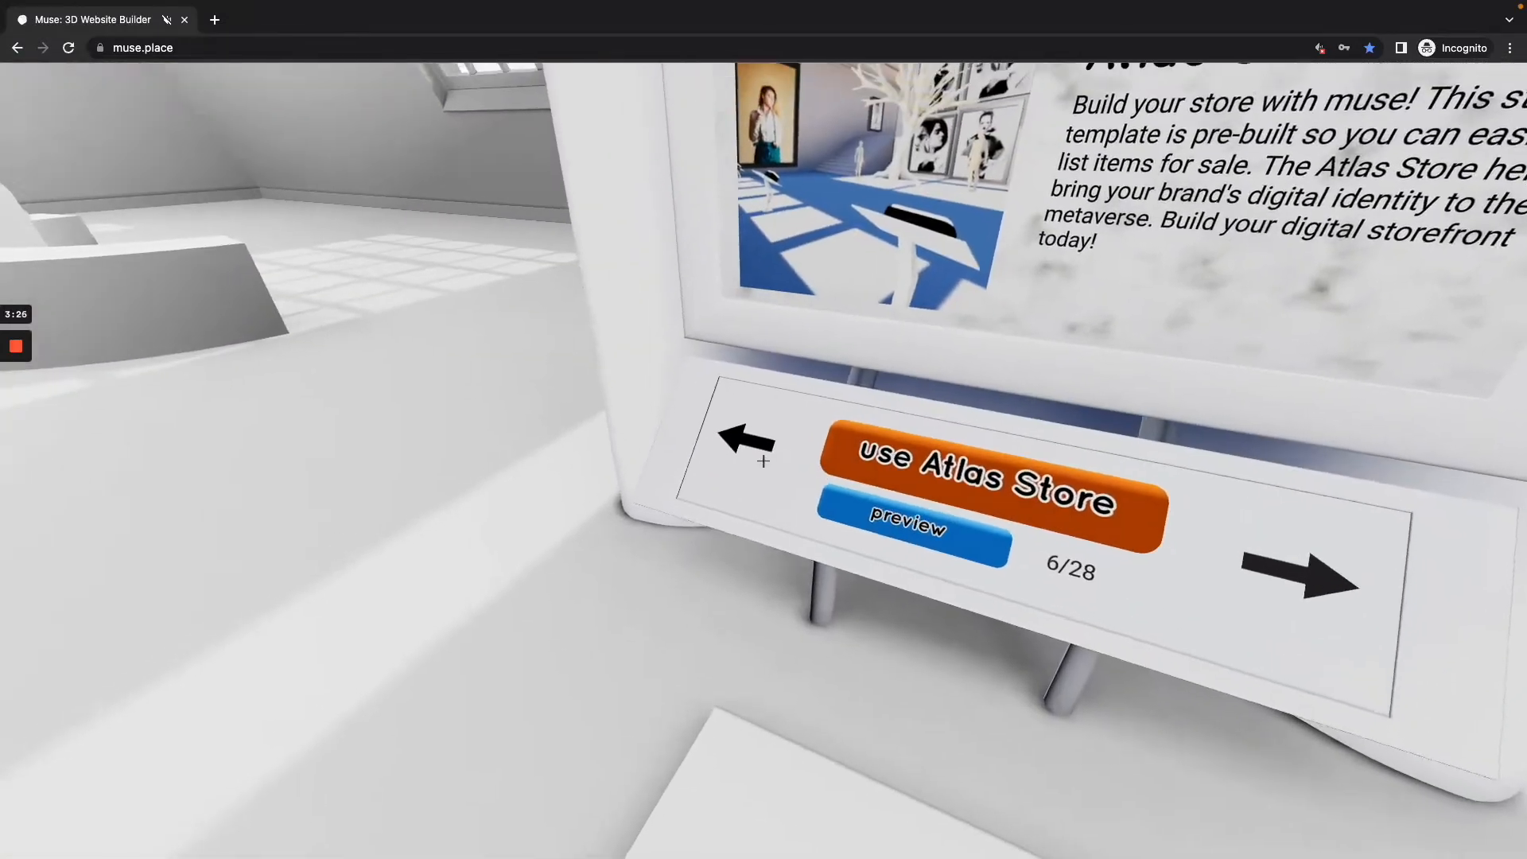
left_click(763, 461)
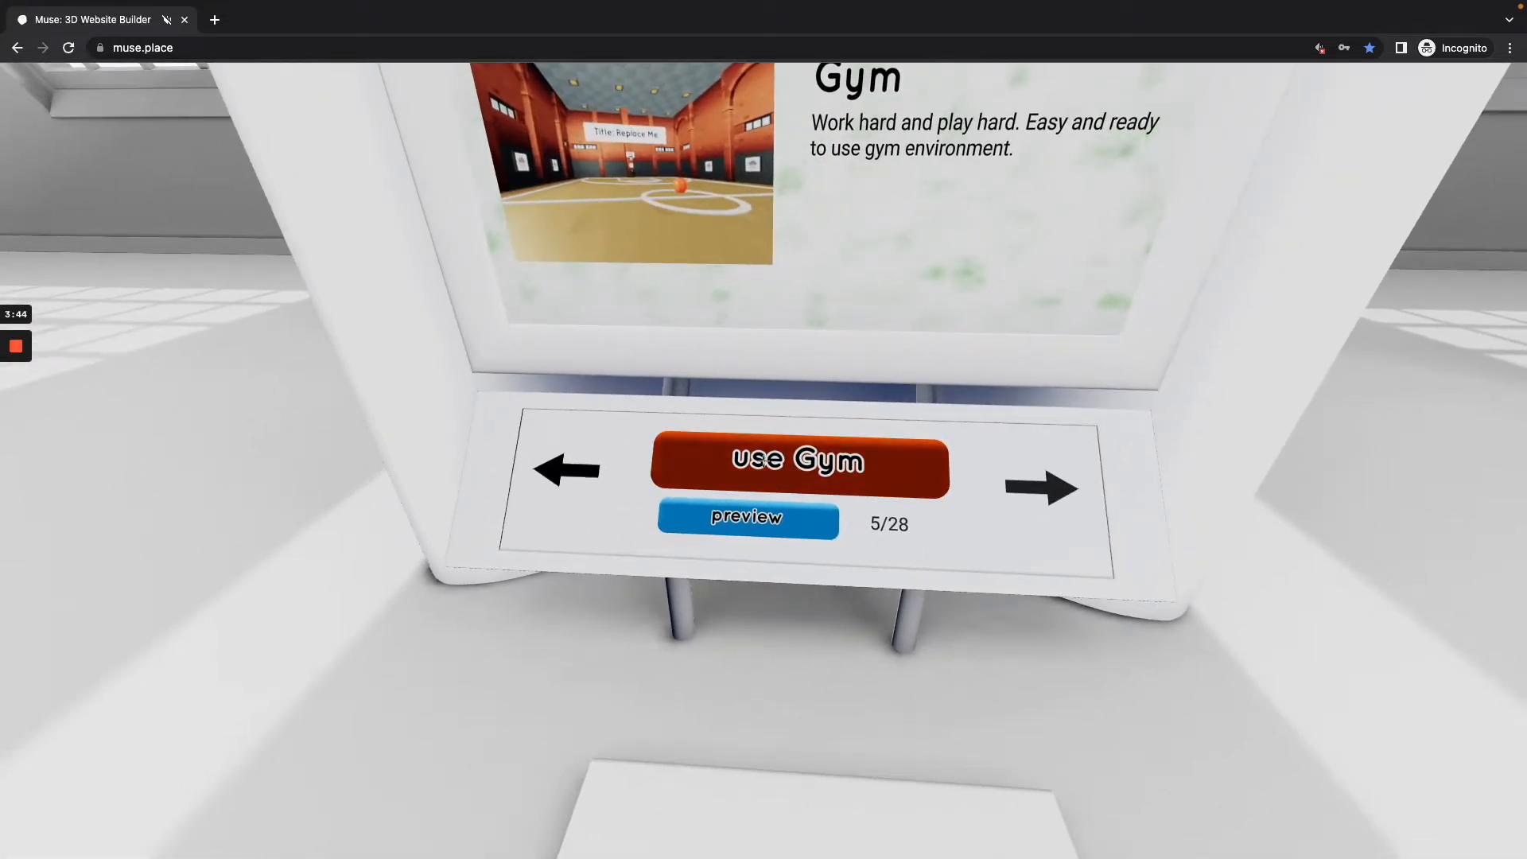
Step: Create a new world from the Gym template, naming it as the owner's personal website
left_click(764, 460)
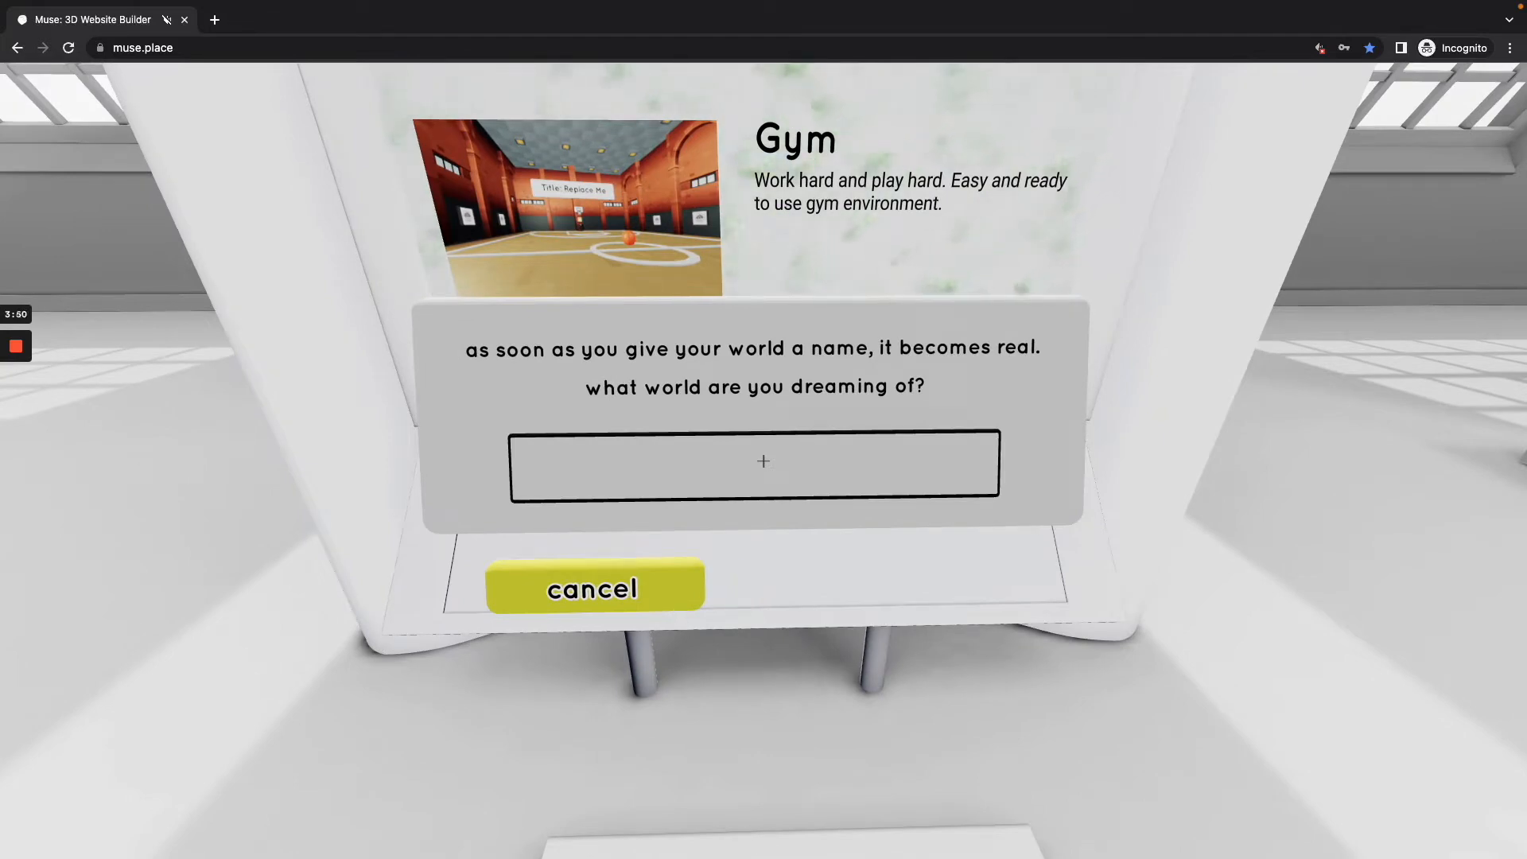
type("benspersonalwebsite")
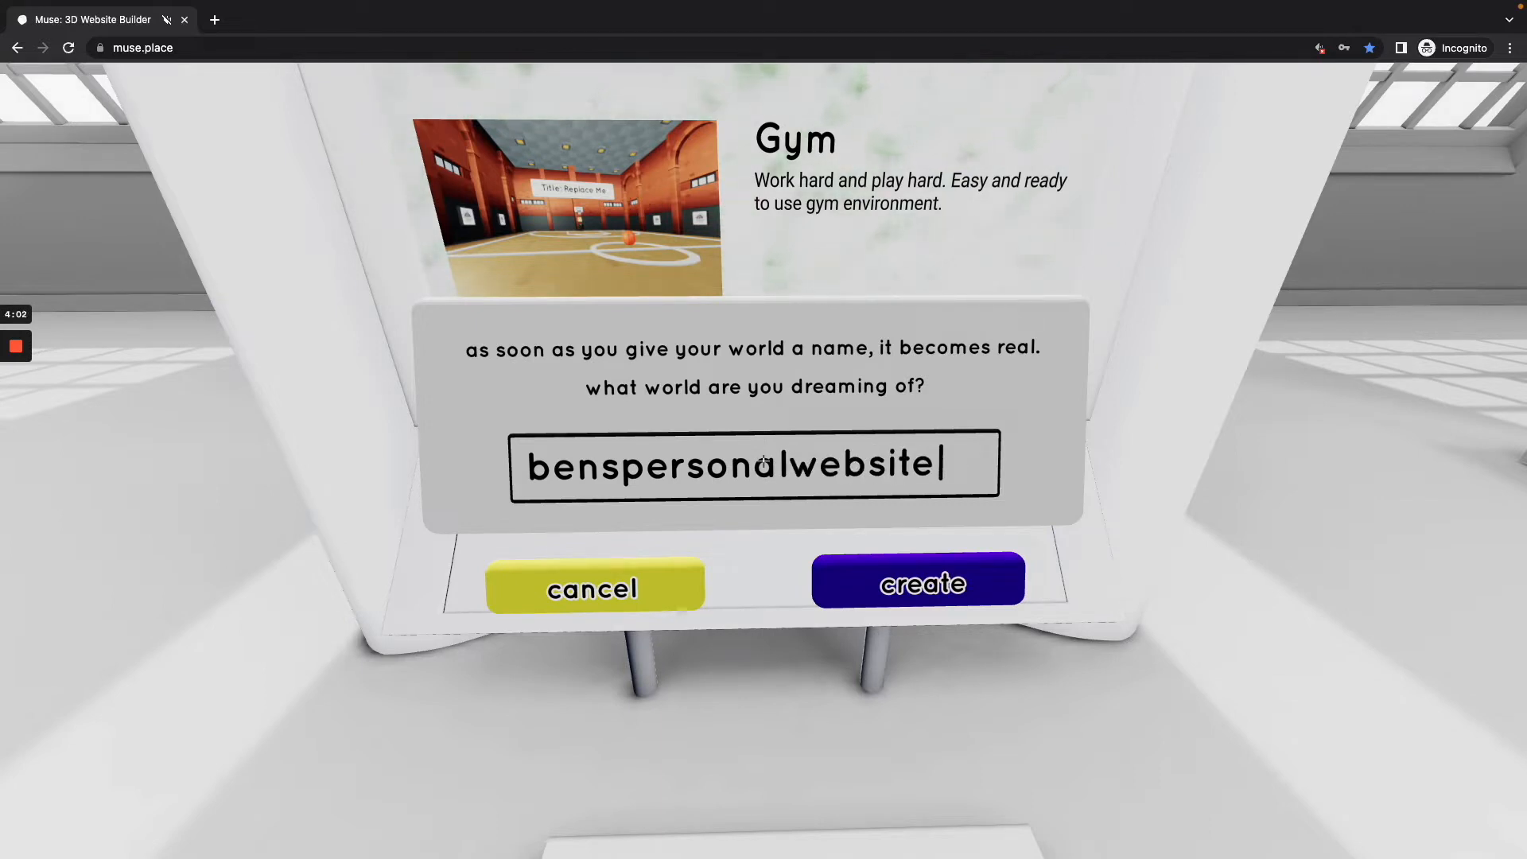
key("Return")
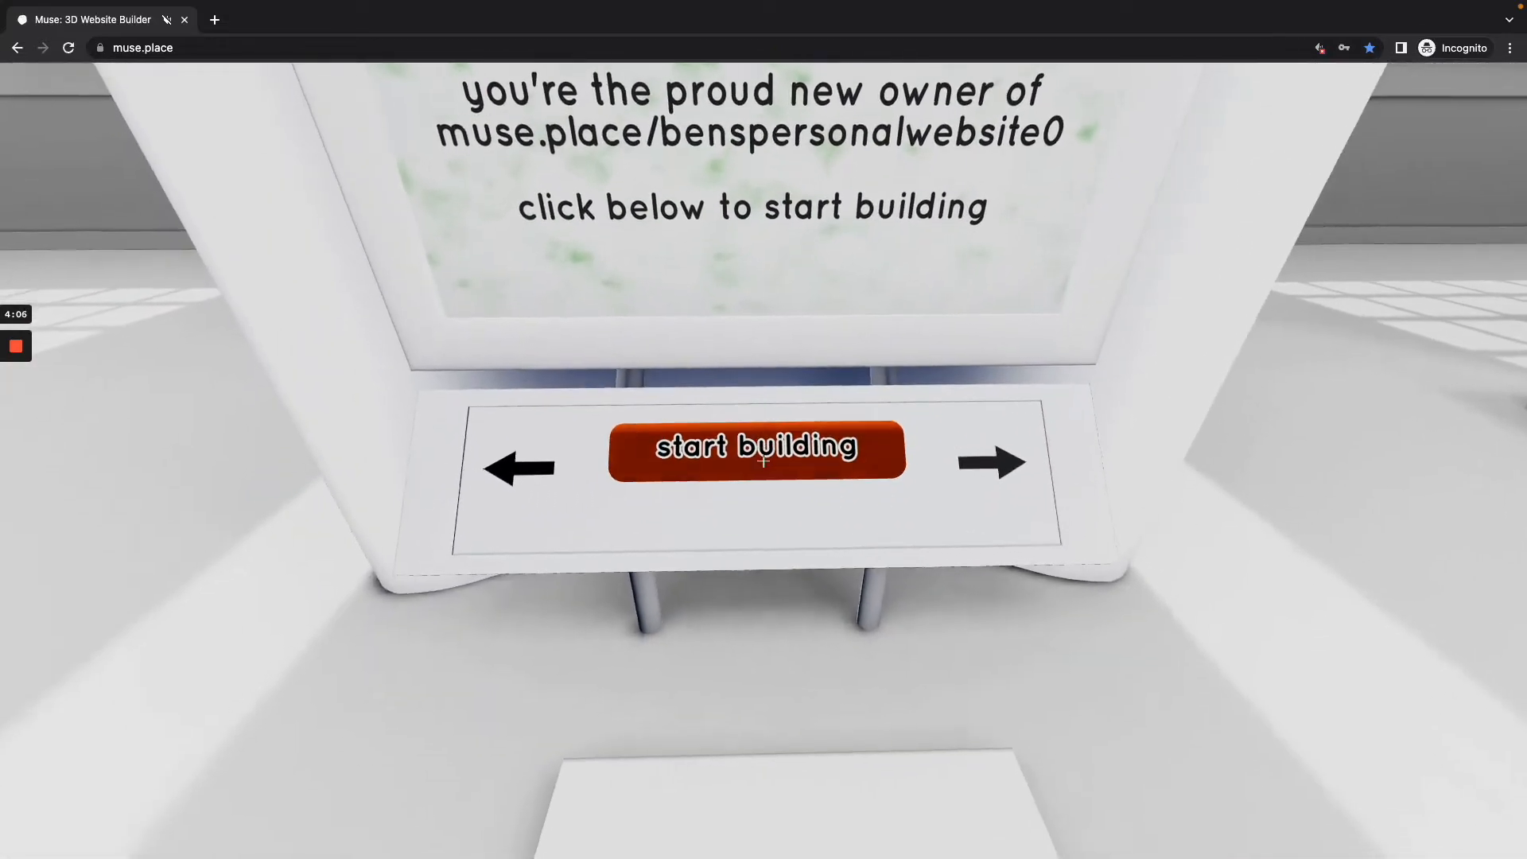
Step: Start building the new world, skipping the orientation tutorial to enter the gym
left_click(763, 461)
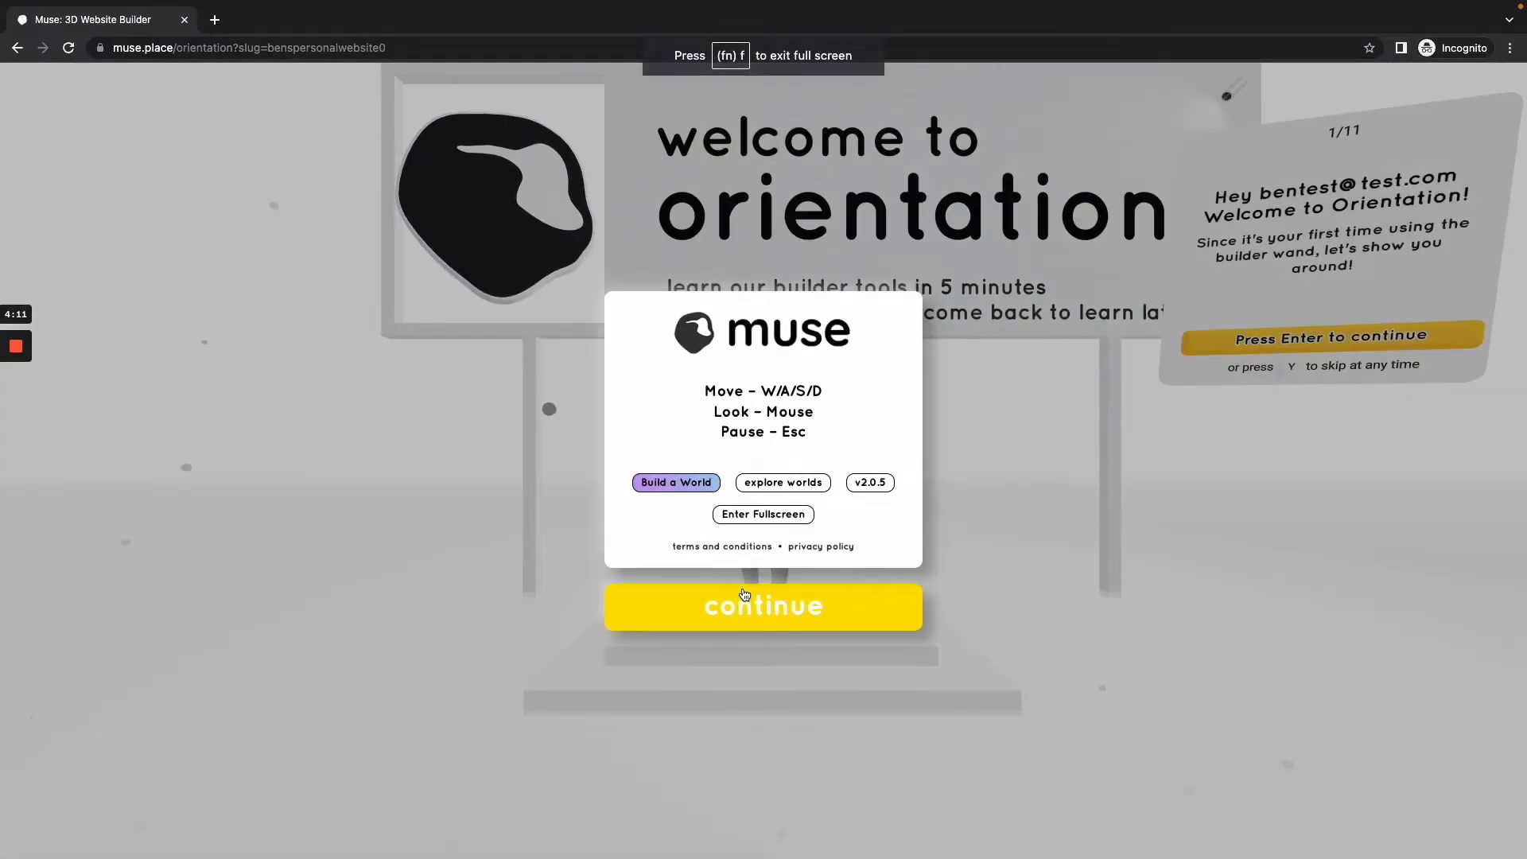
left_click(744, 595)
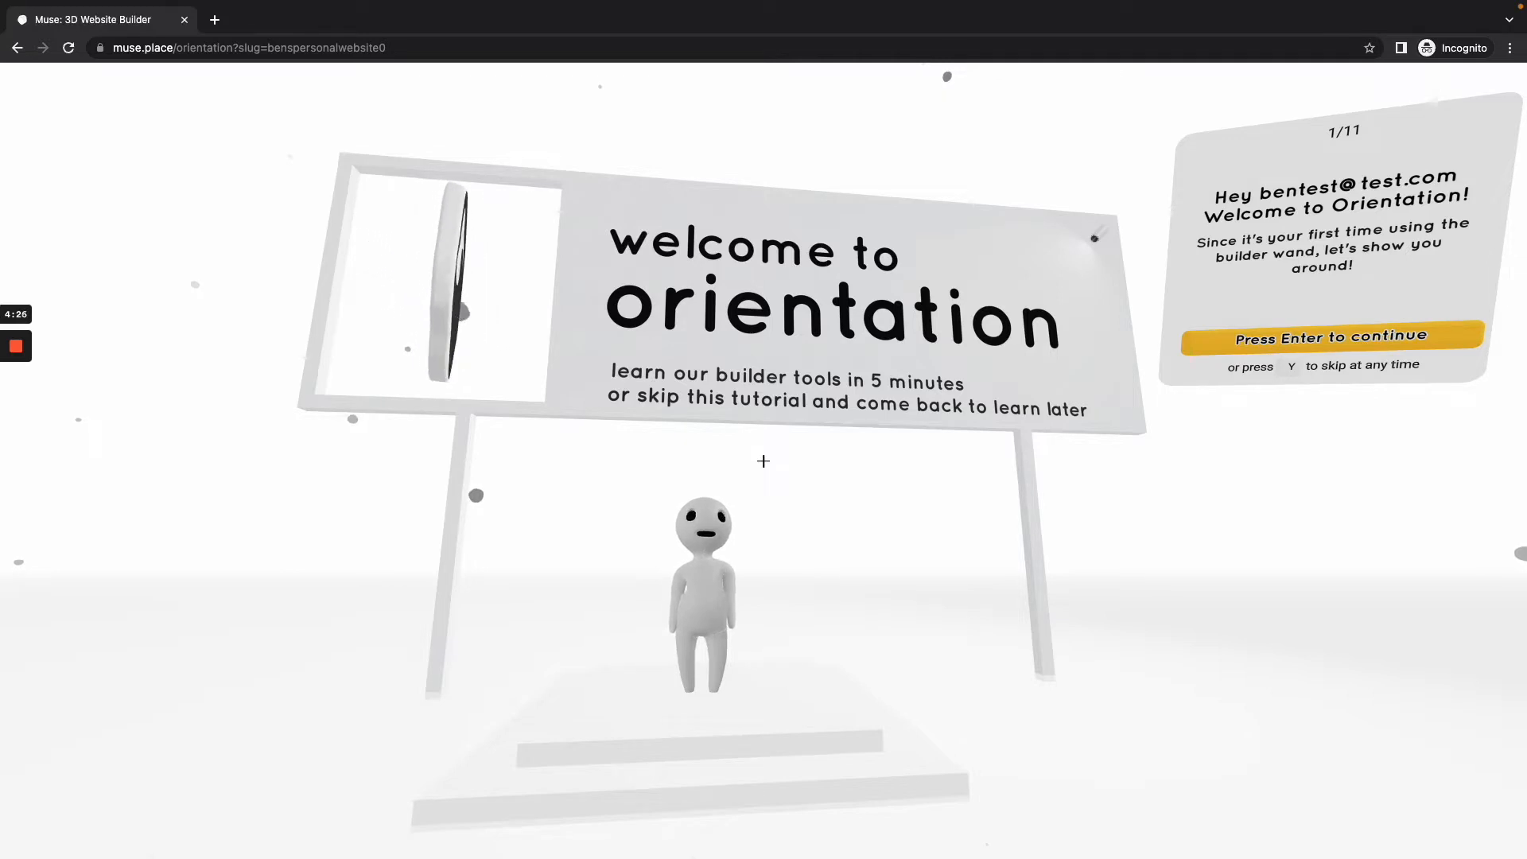
key("y")
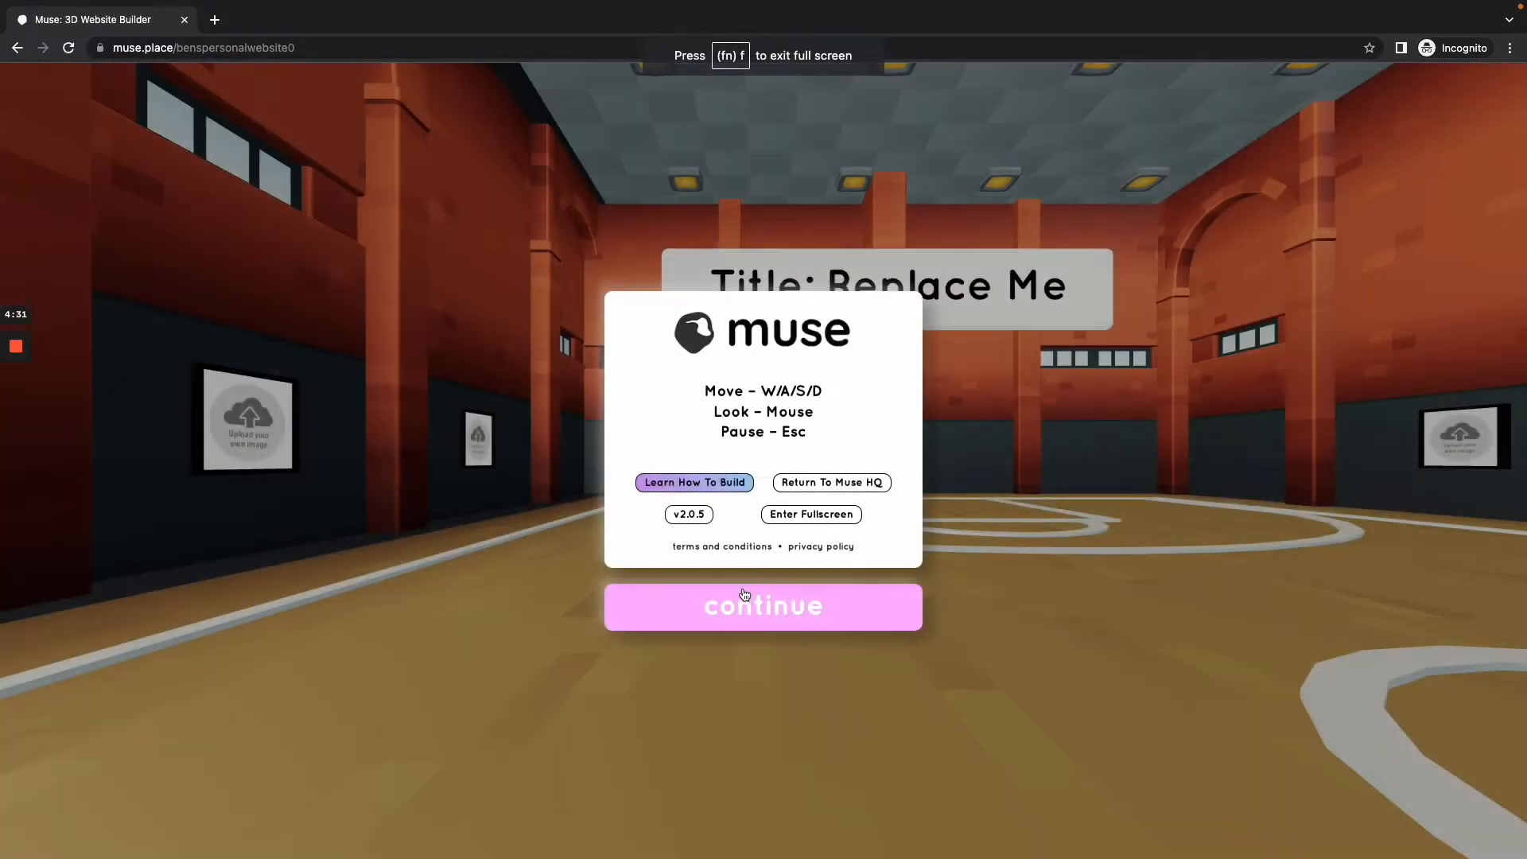
left_click(744, 596)
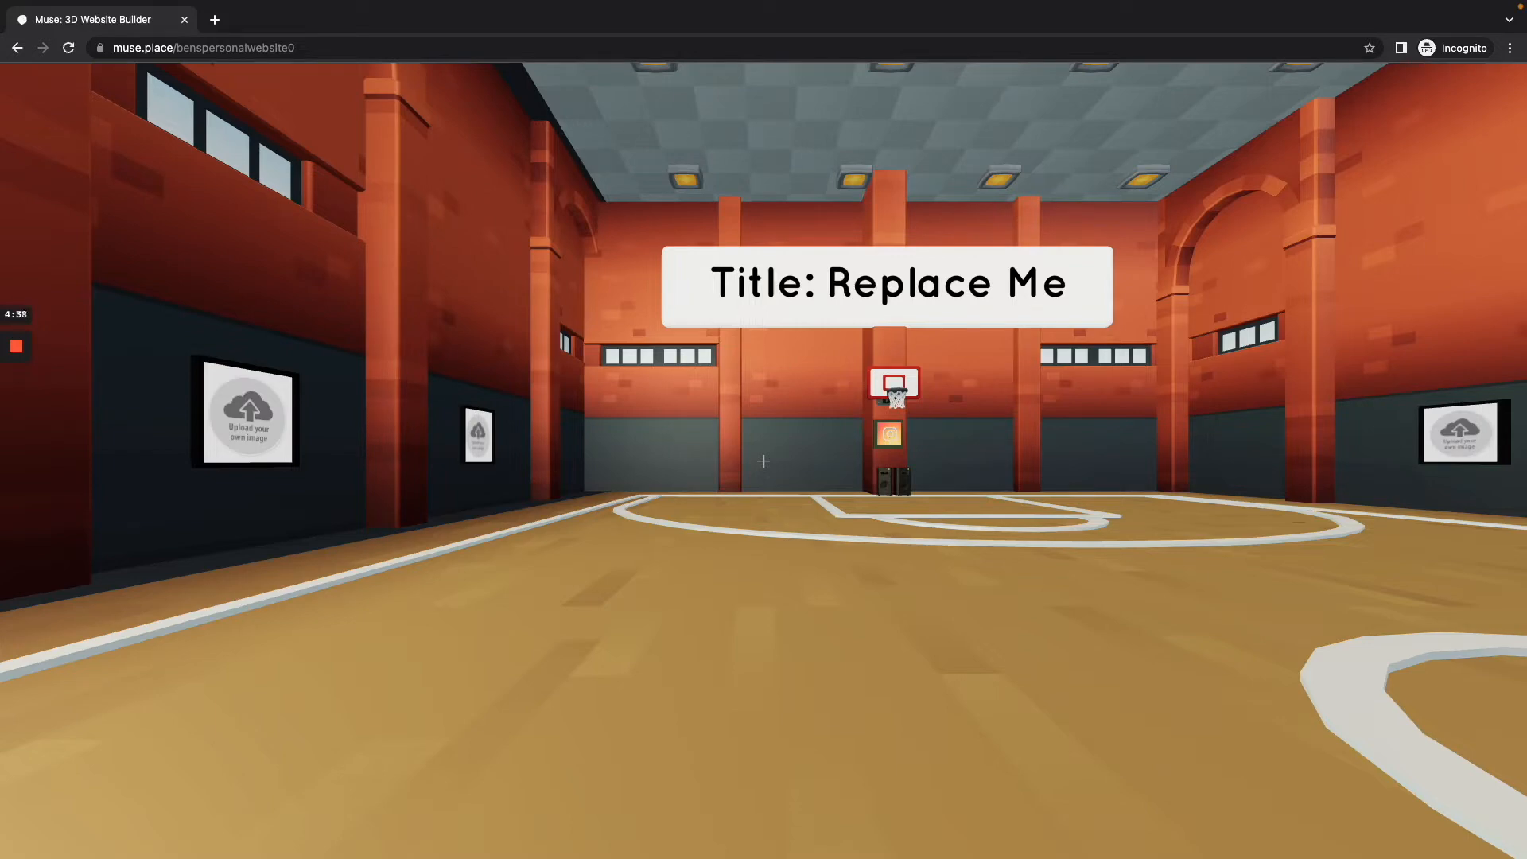
Step: Turn on the builder tools and open the settings of the "Title: Replace Me" sign above the hoop
key("w")
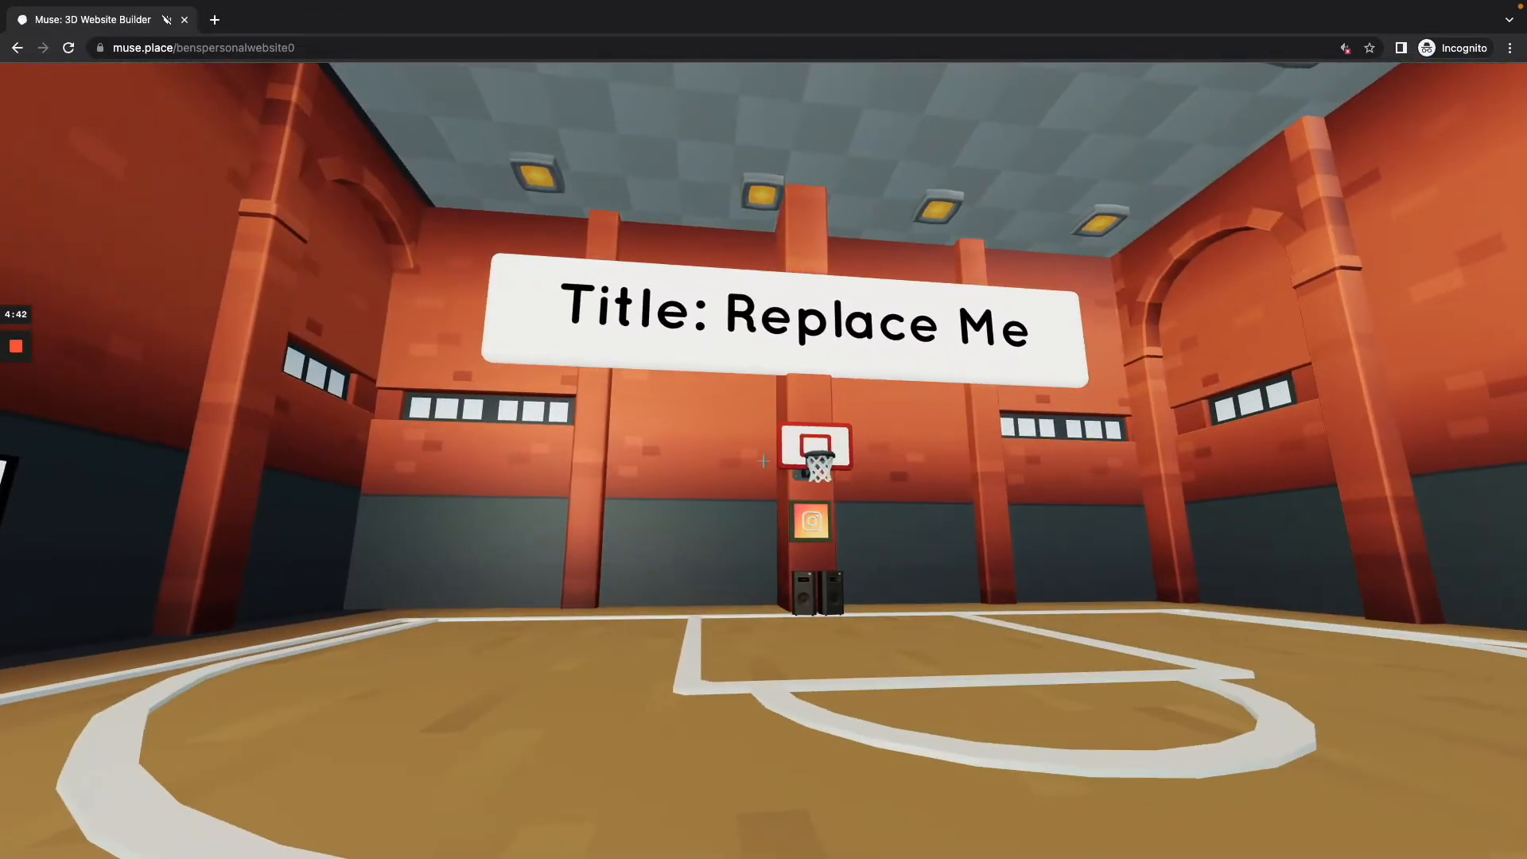
key("b")
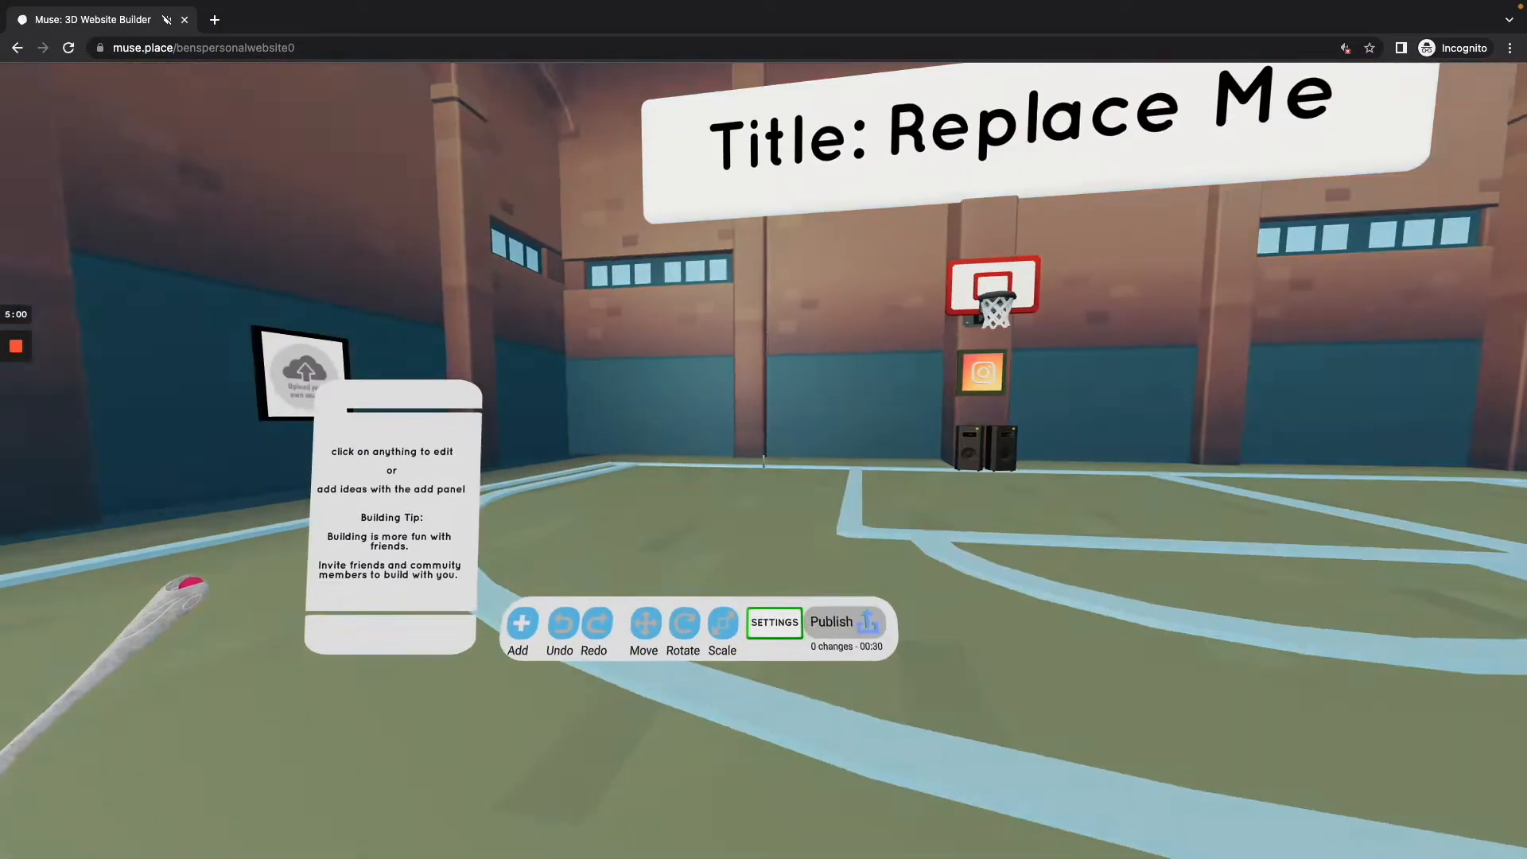
key("w")
key("w")
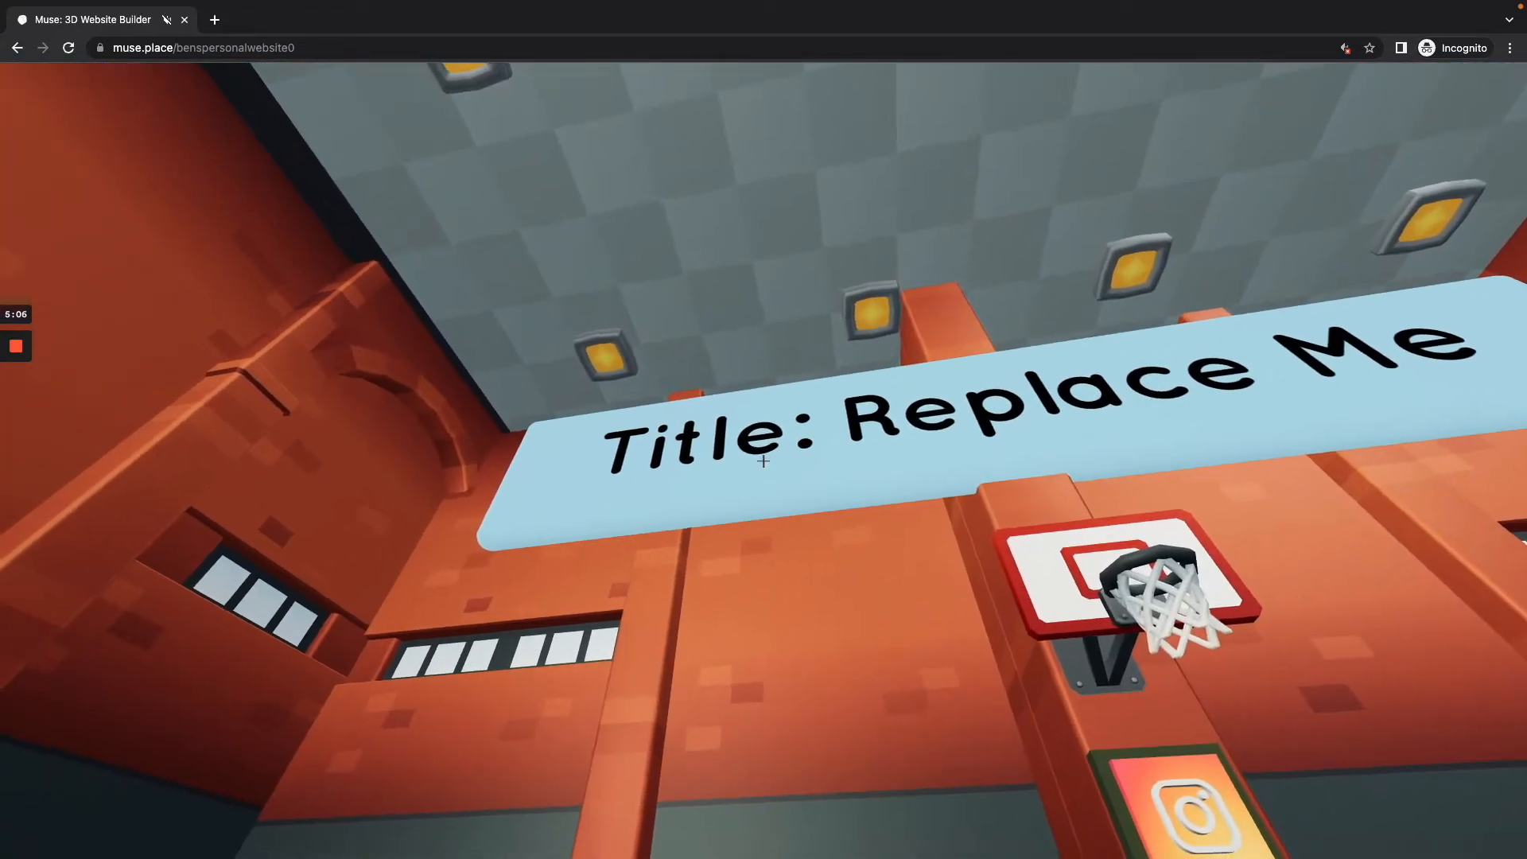
left_click(763, 462)
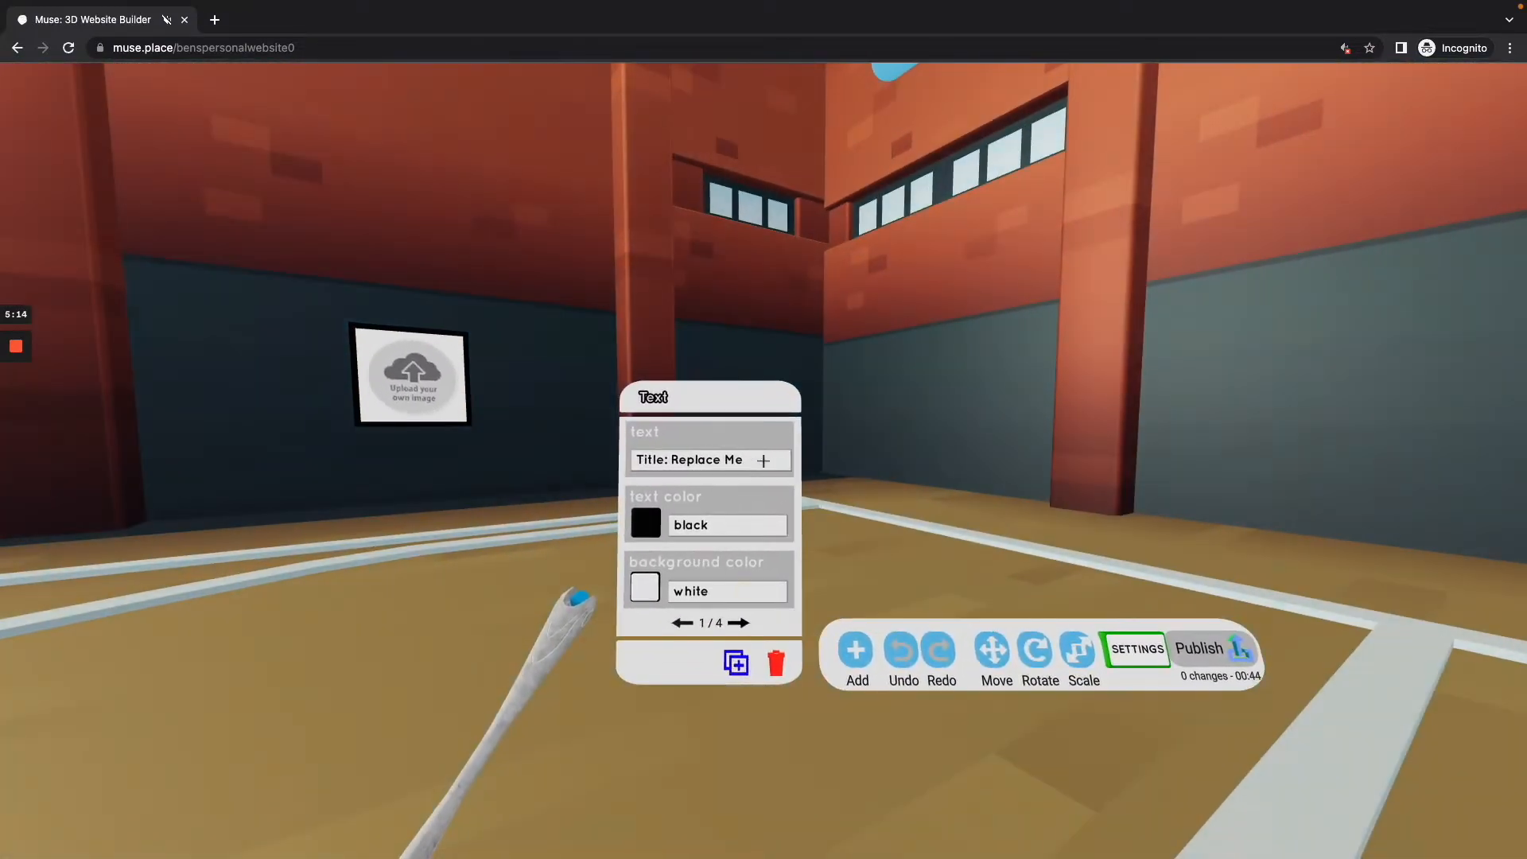
Step: Try to replace the title text with the owner's name and look through the sign's other settings pages
left_click(763, 461)
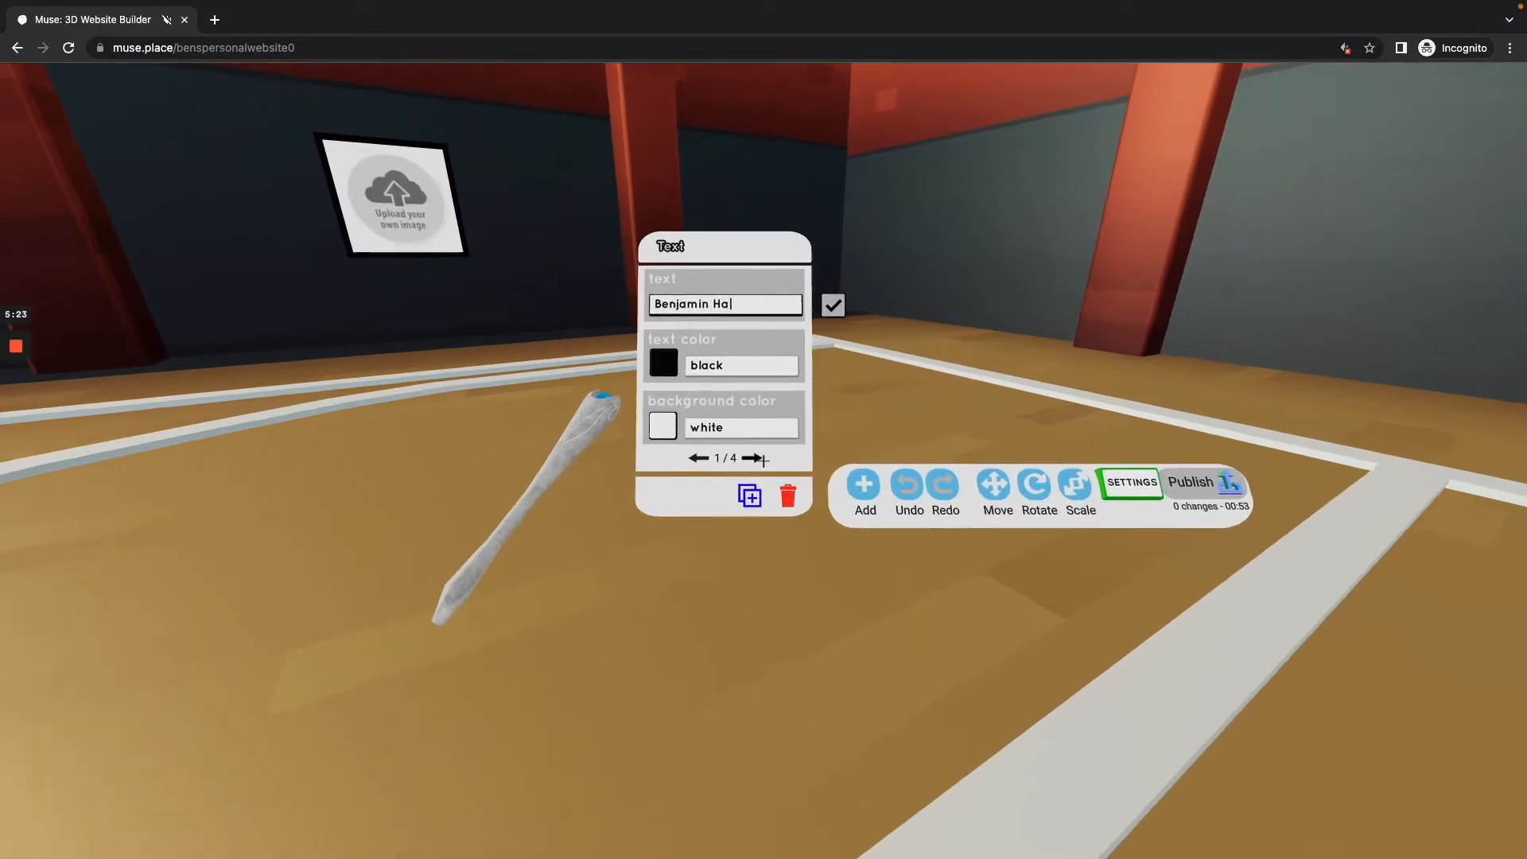
left_click(762, 460)
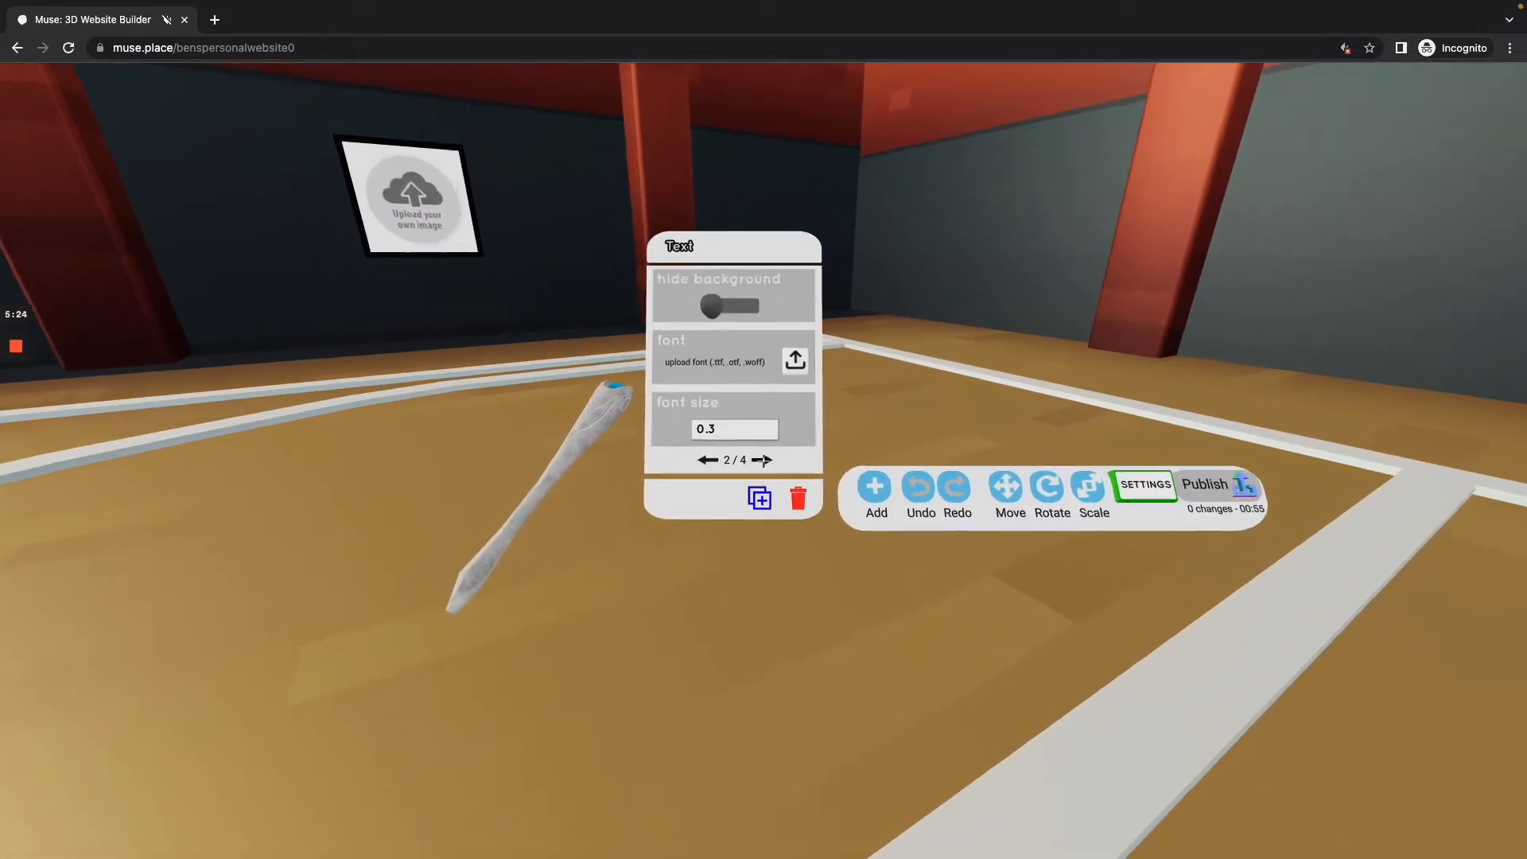
left_click(762, 459)
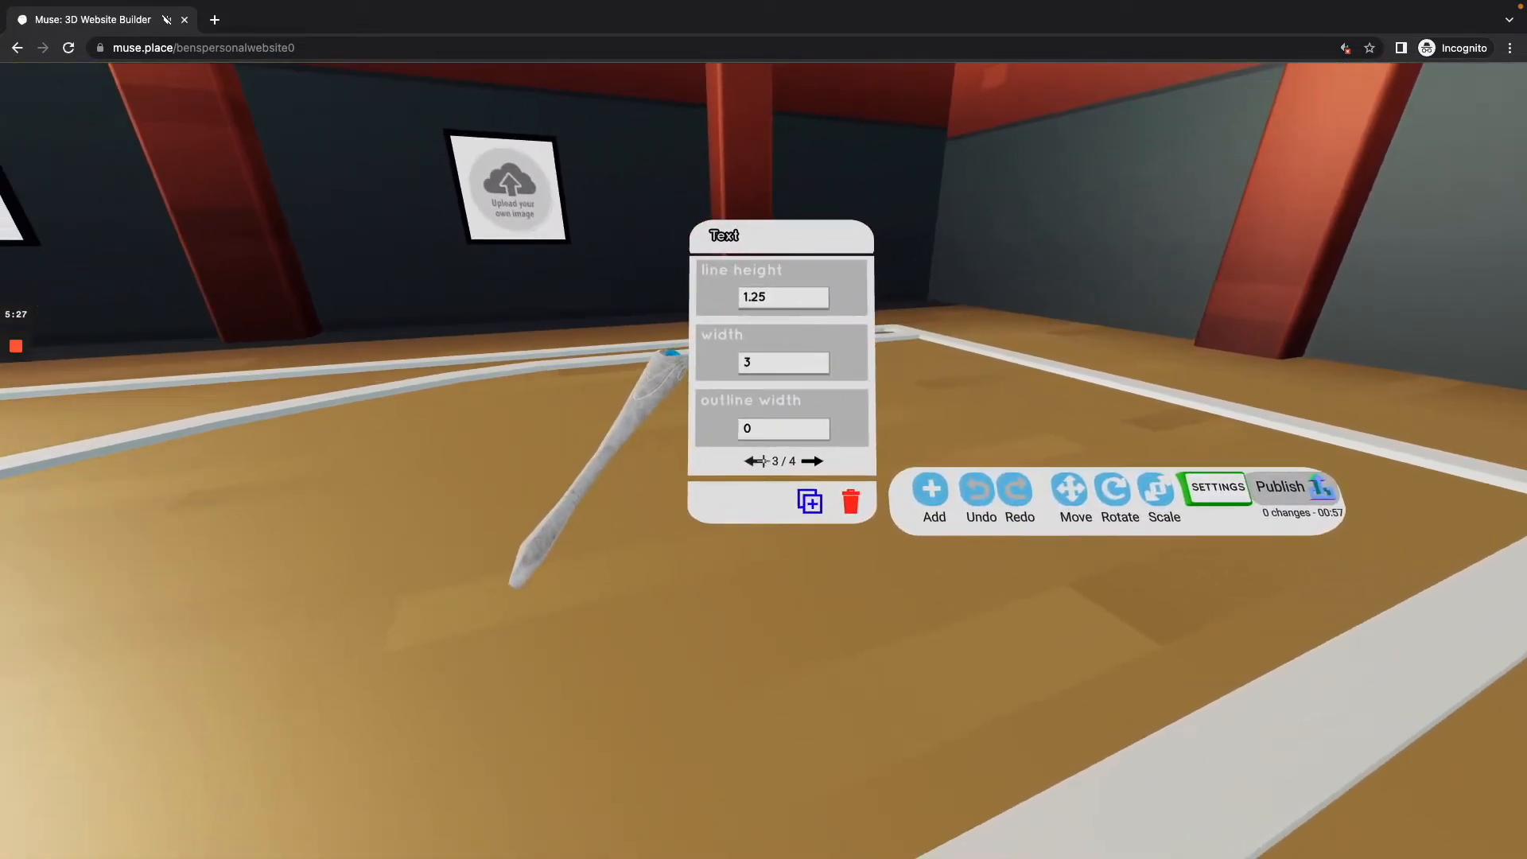
left_click(761, 460)
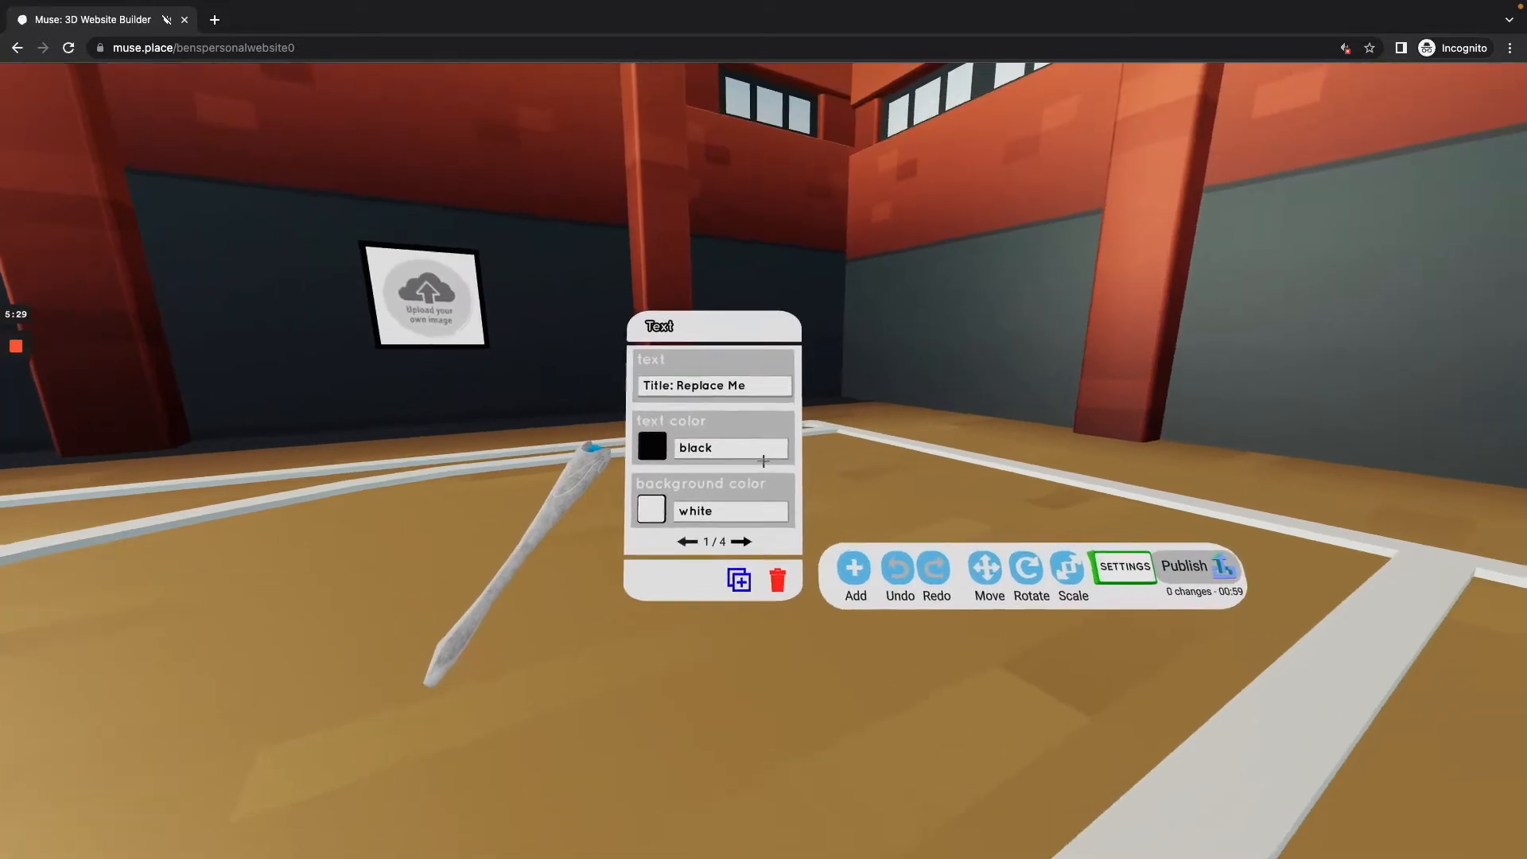
Step: Set the title sign's text color to blue
left_click(764, 462)
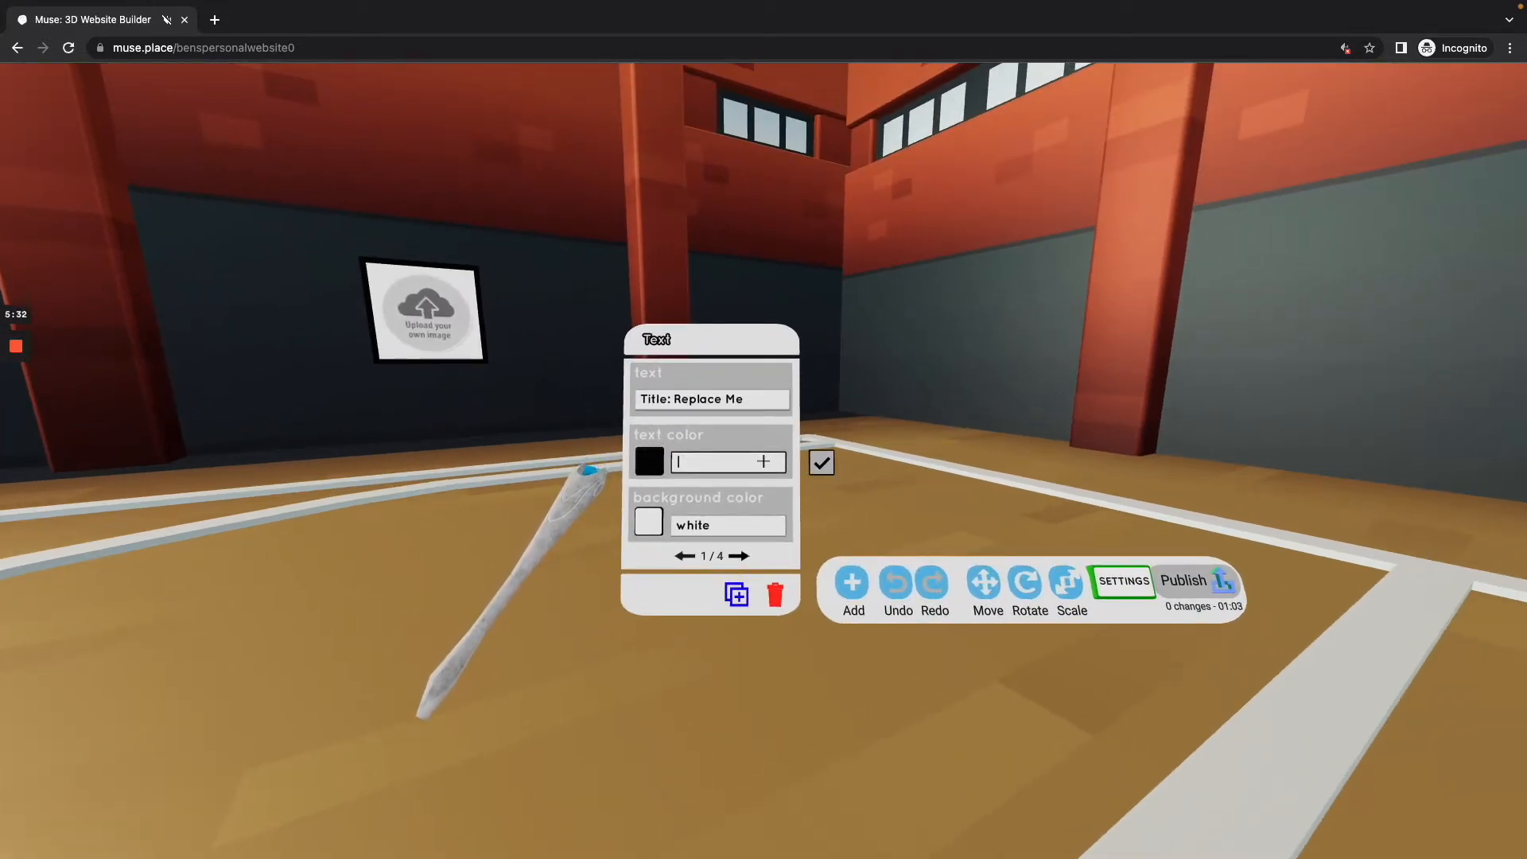
key("Tab")
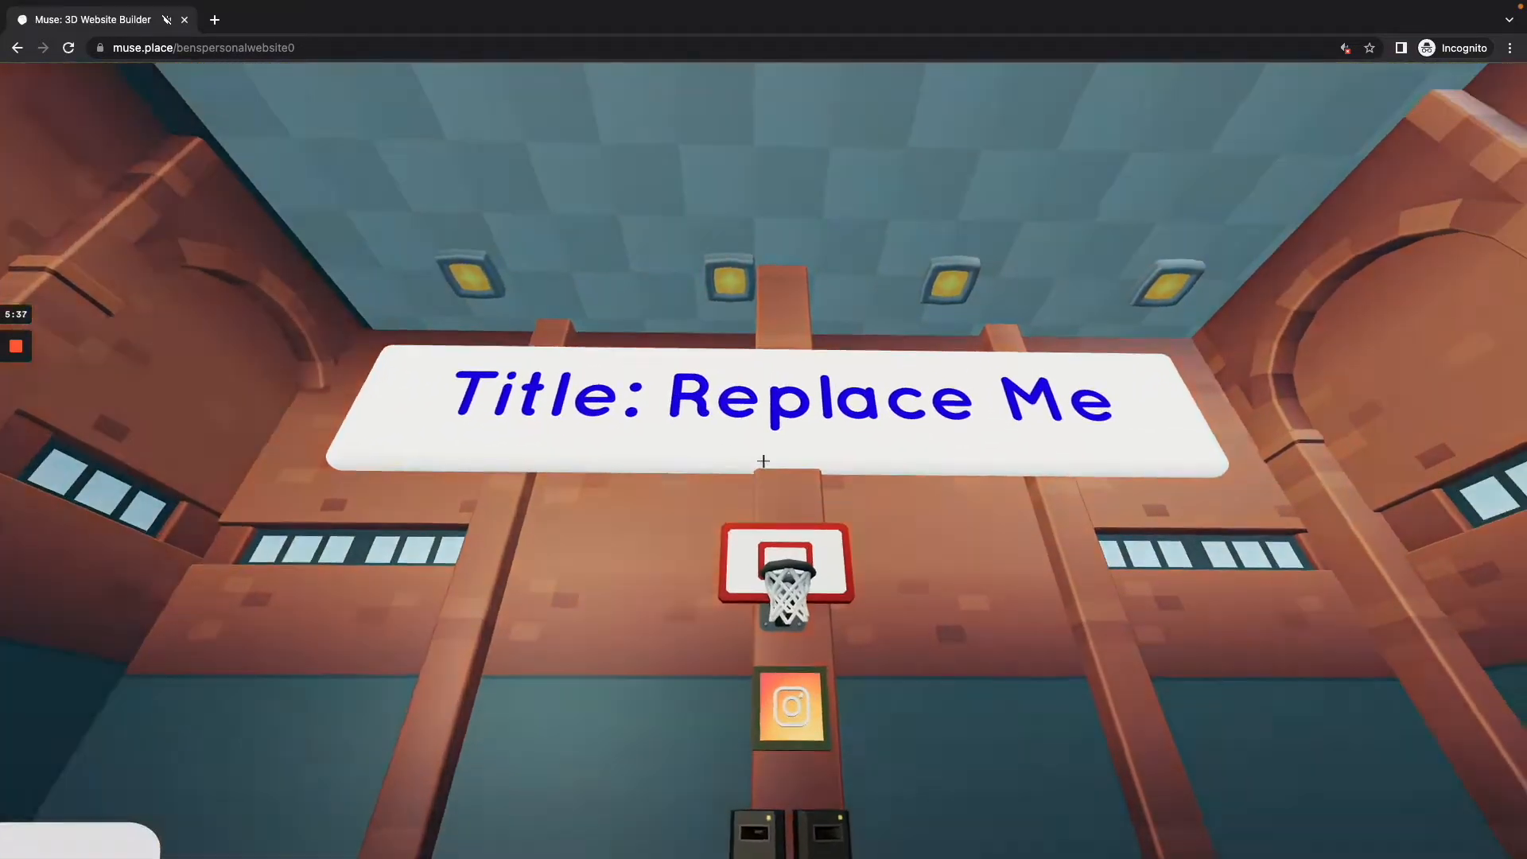
Step: Hide the title sign's background and replace its text with the owner's name
left_click(764, 461)
left_click(763, 461)
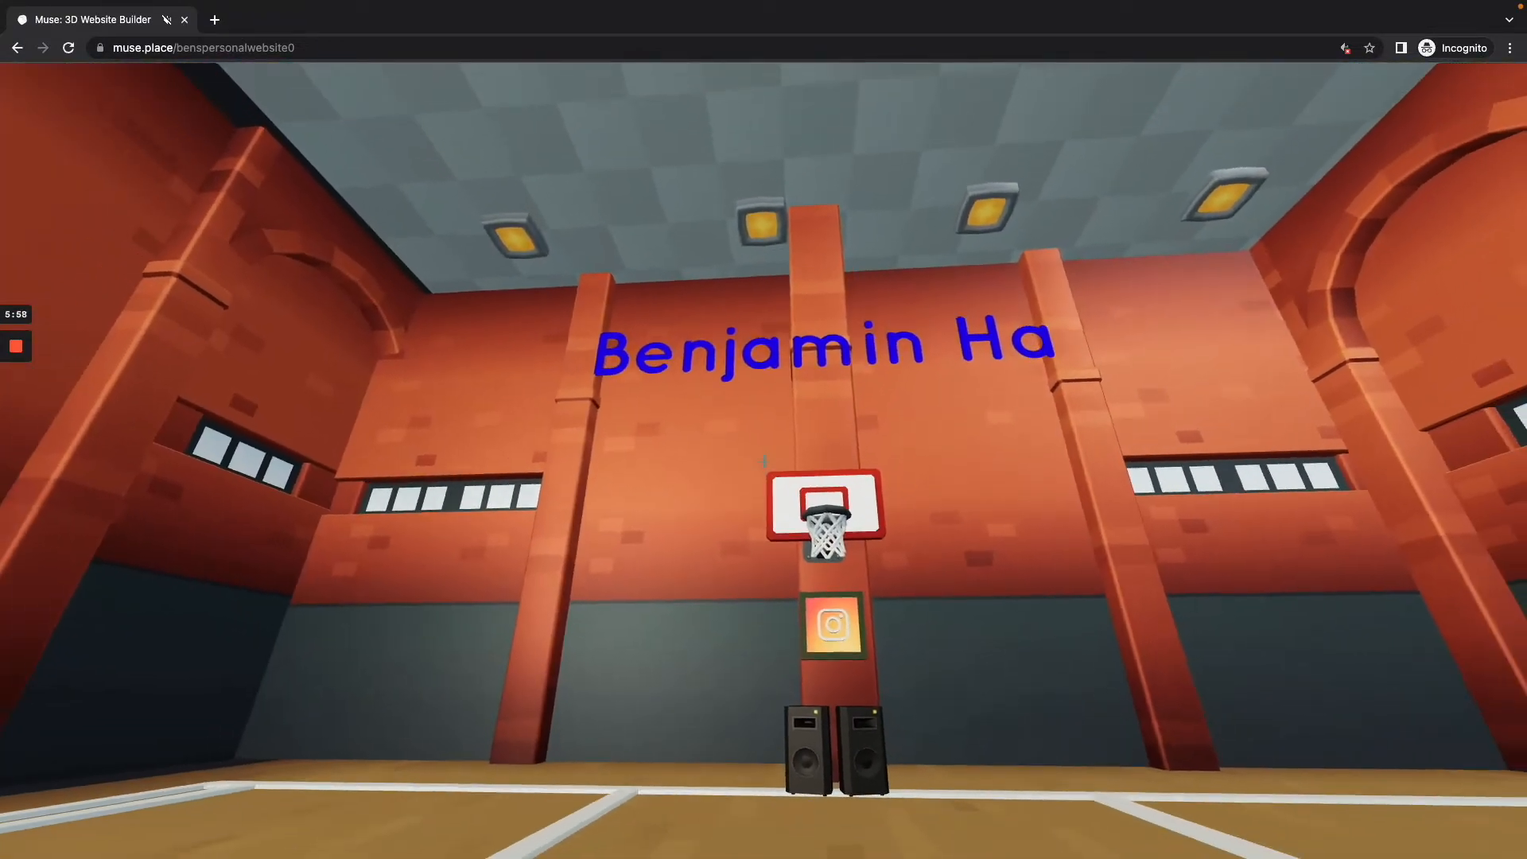
Step: Look over the new title sign, show the builder tools again and open the settings of the Instagram link button below the hoop
key("s")
key("d")
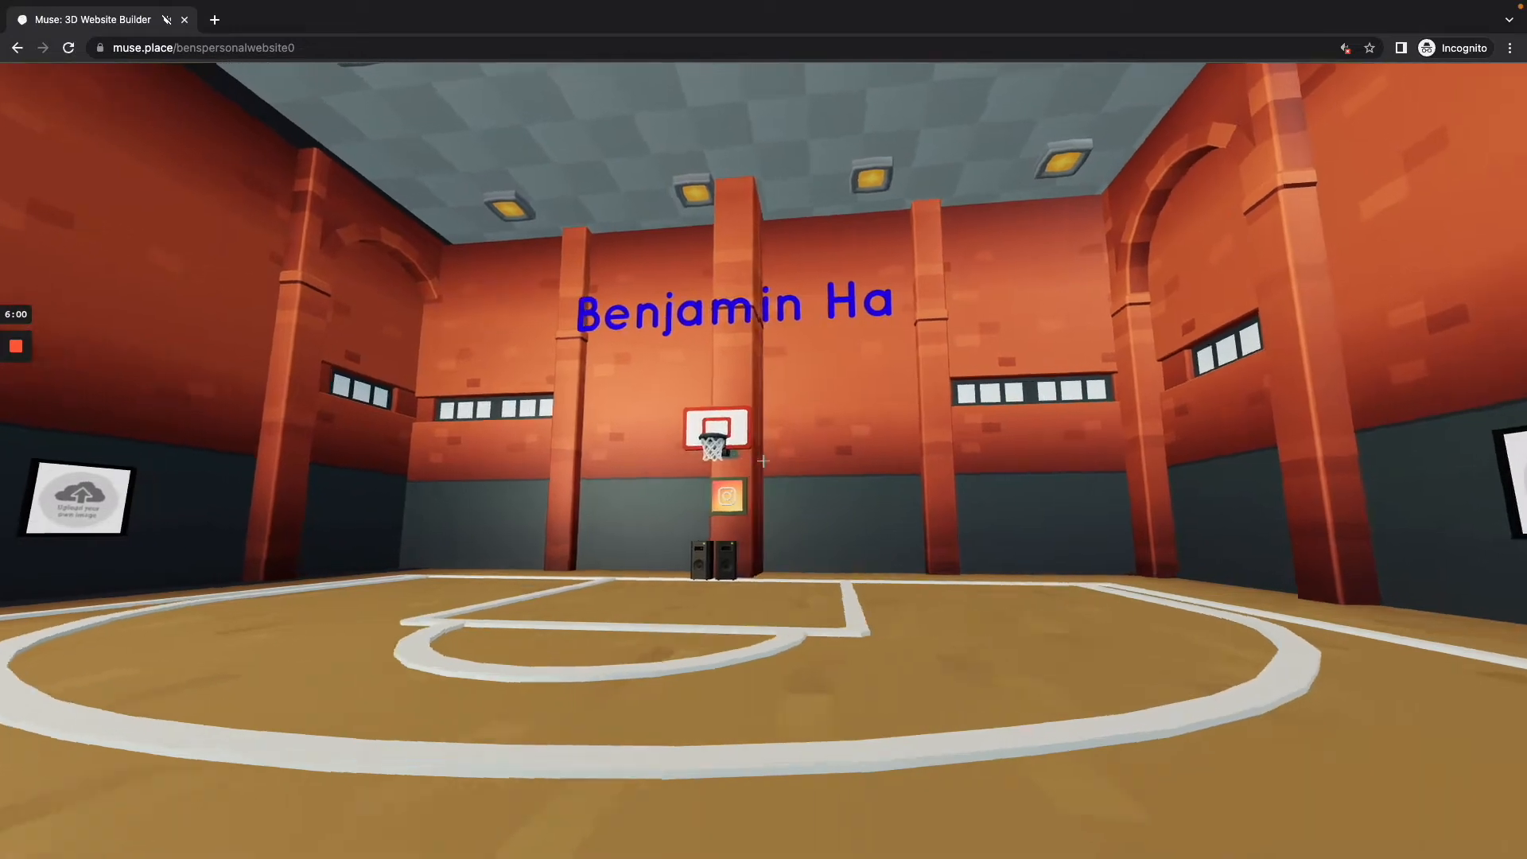
key("w")
key("w")
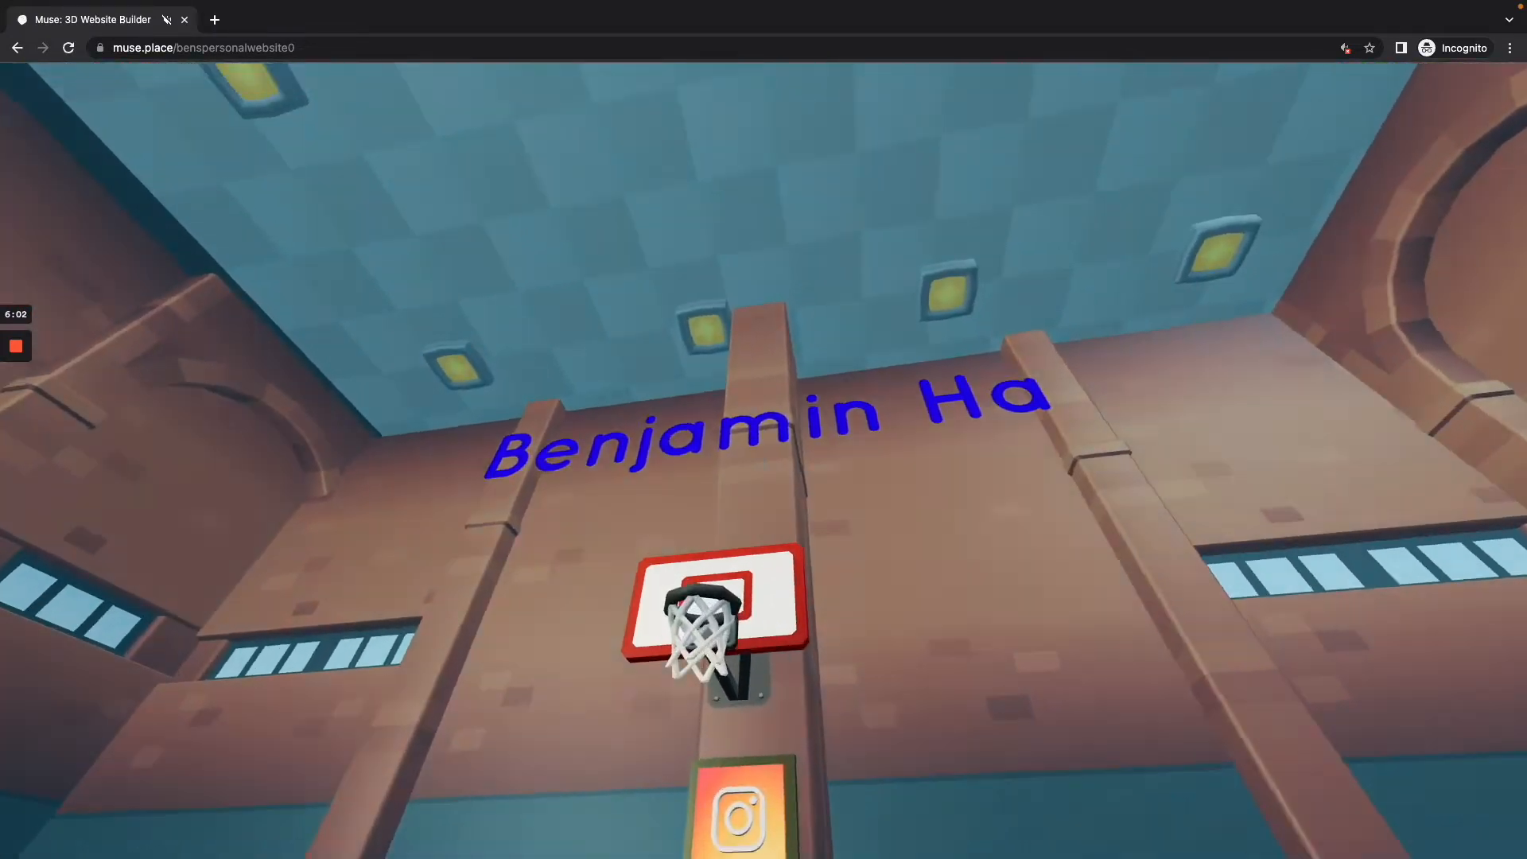
key("s")
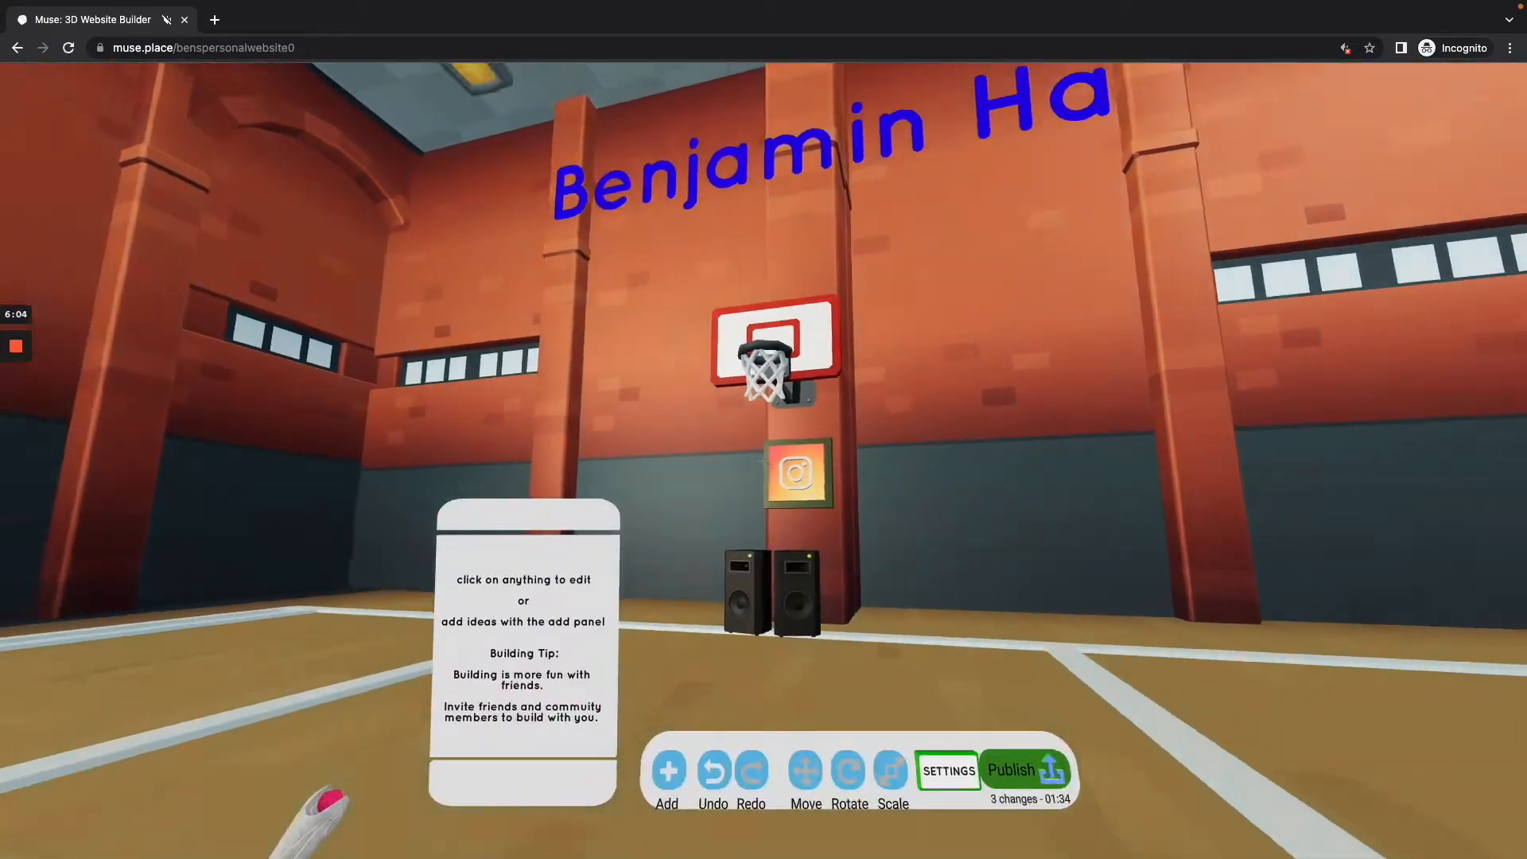
key("w")
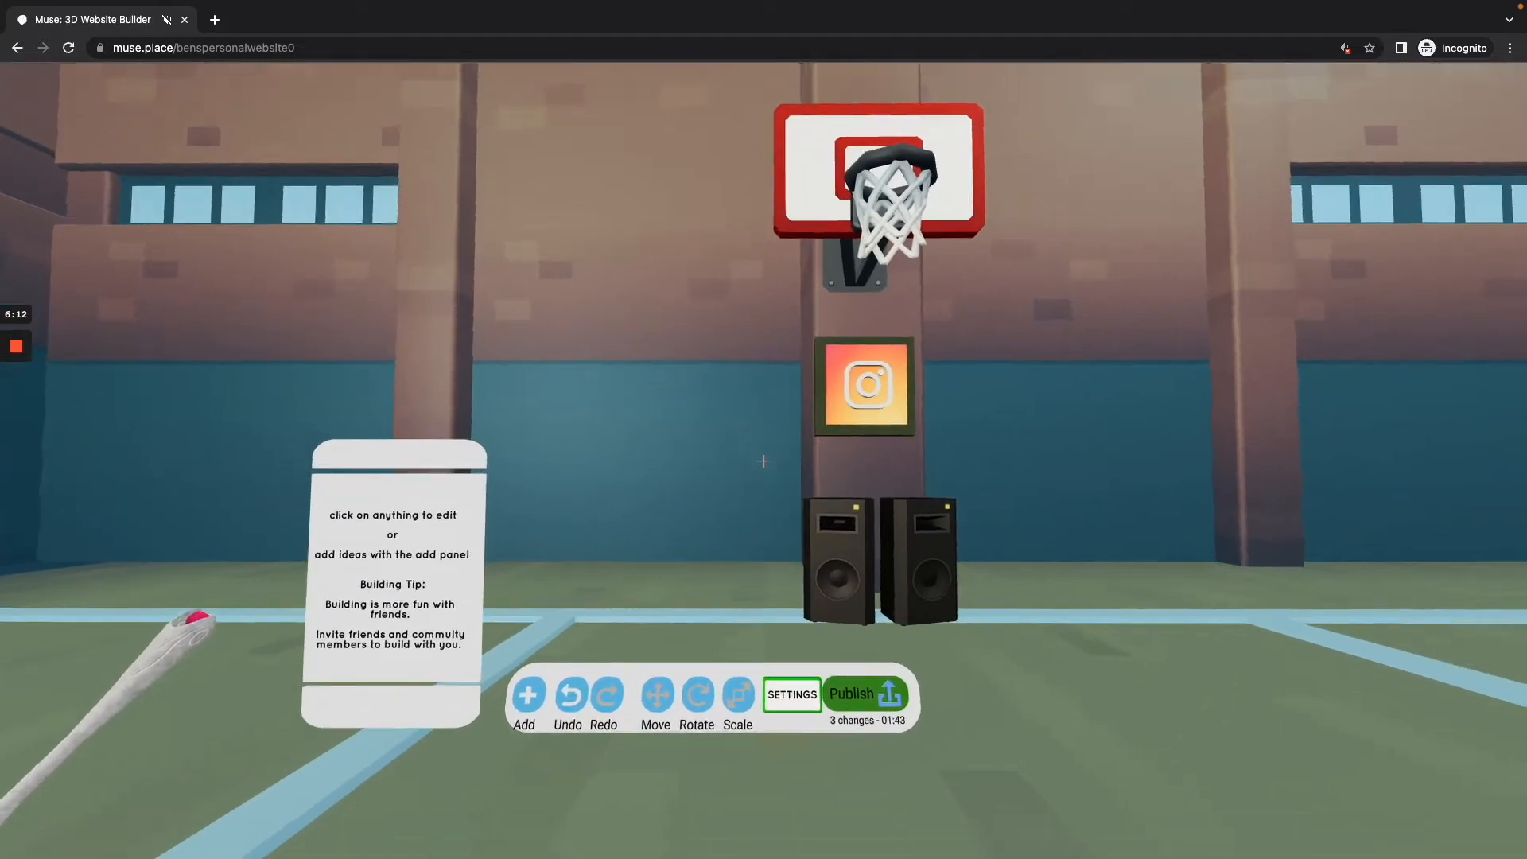
key("w")
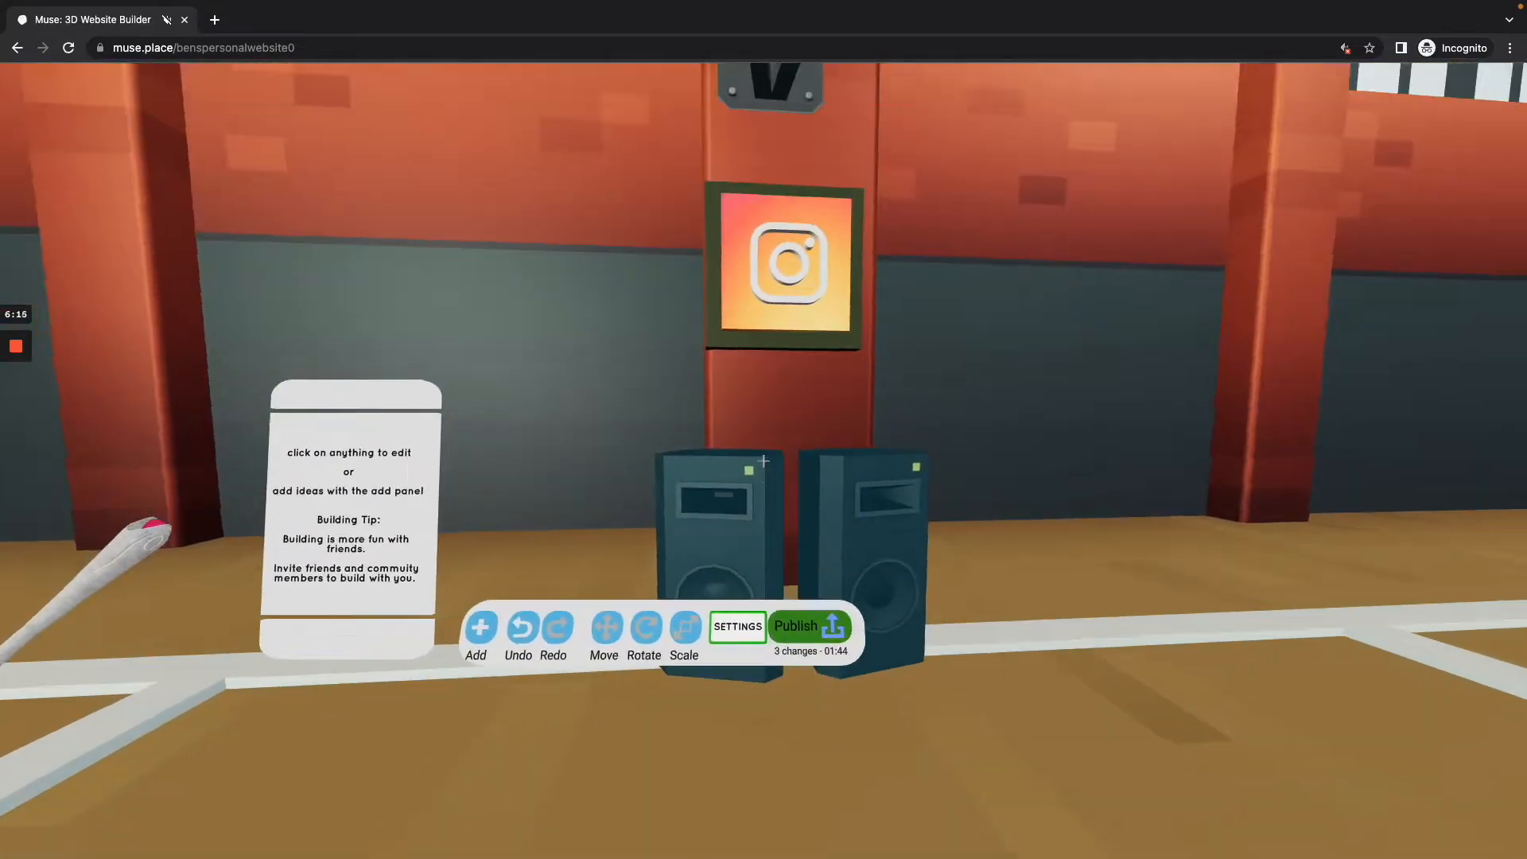
key("w")
left_click(764, 460)
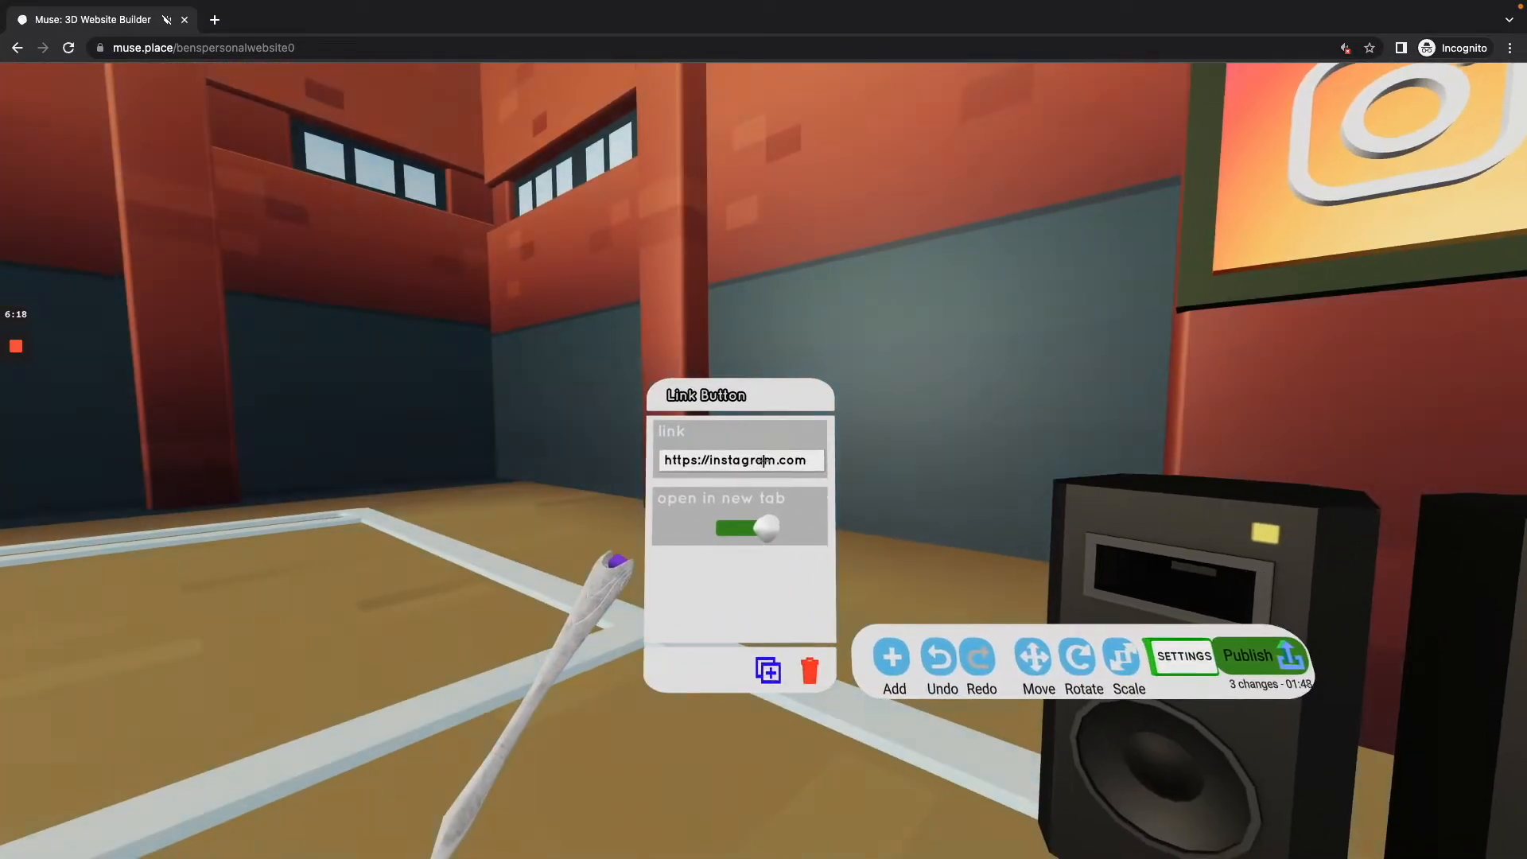
Step: Try a Facebook address and twitter.com as the target of the link button
left_click(763, 461)
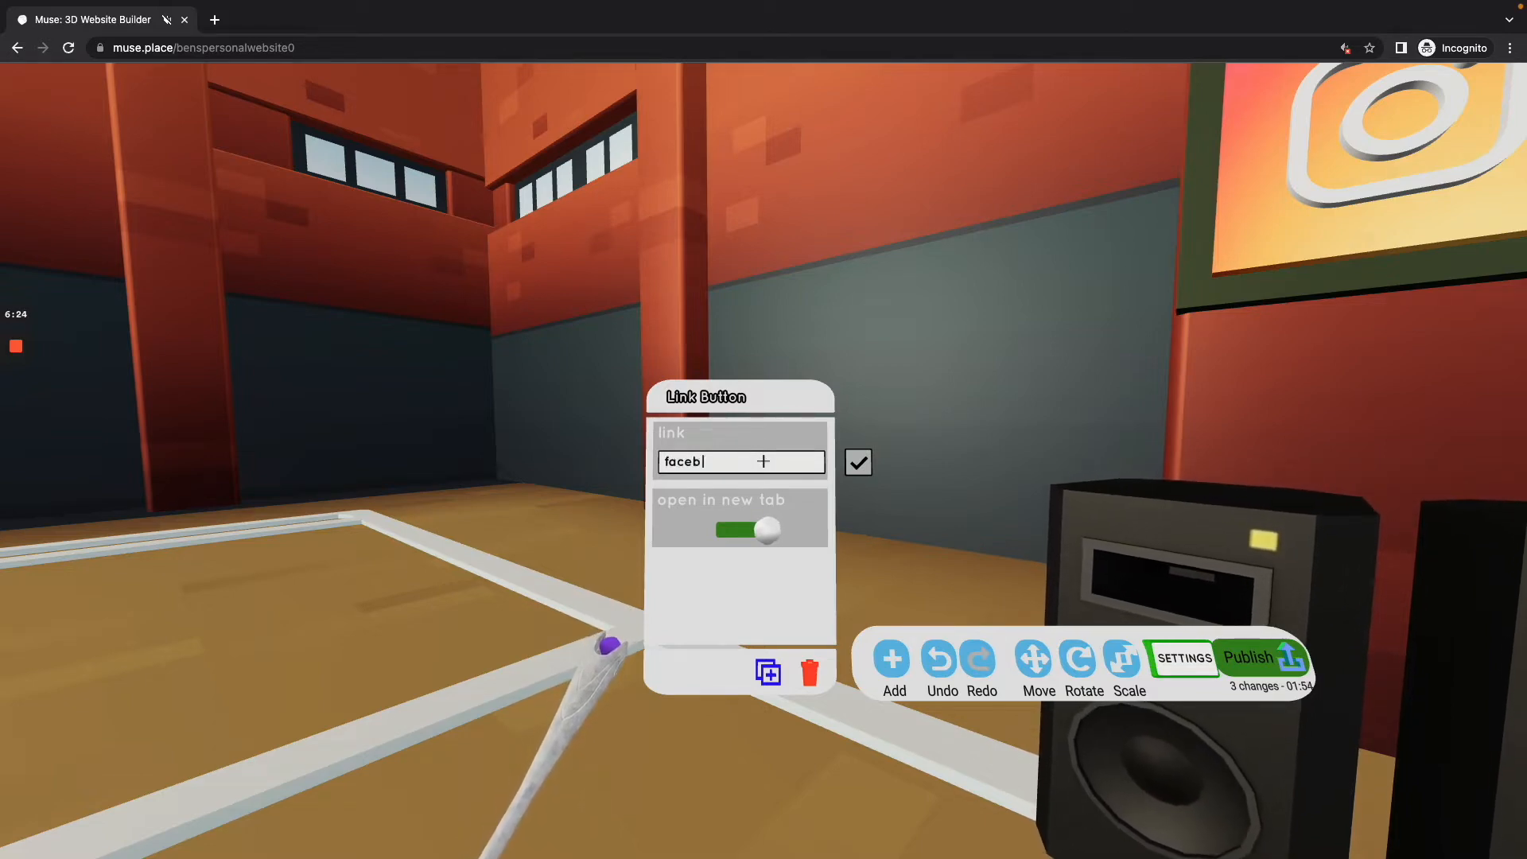
key("Return")
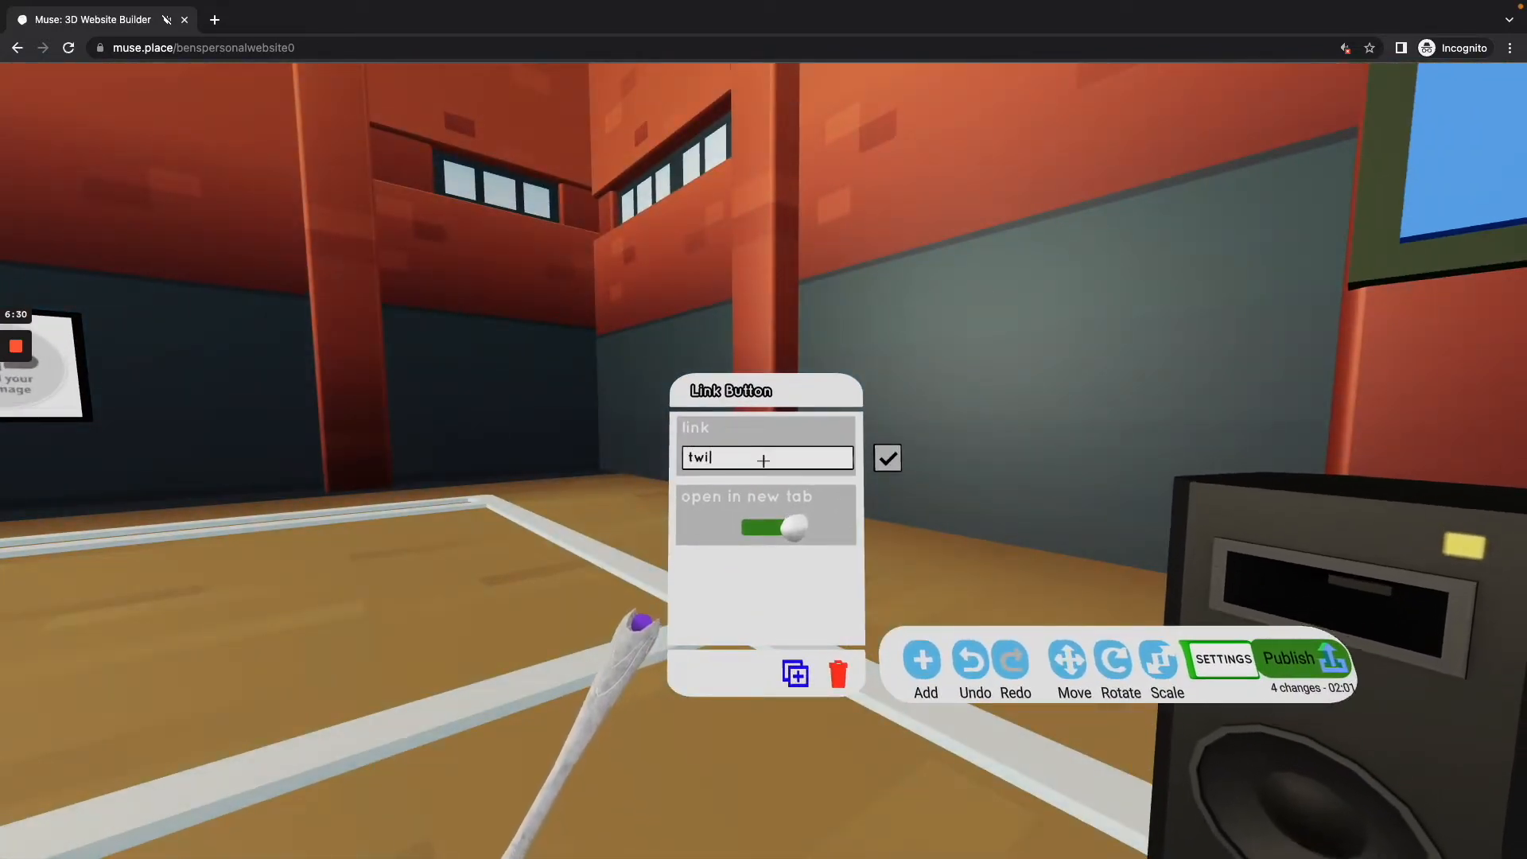
left_click(763, 461)
type("twitter.com")
key("Return")
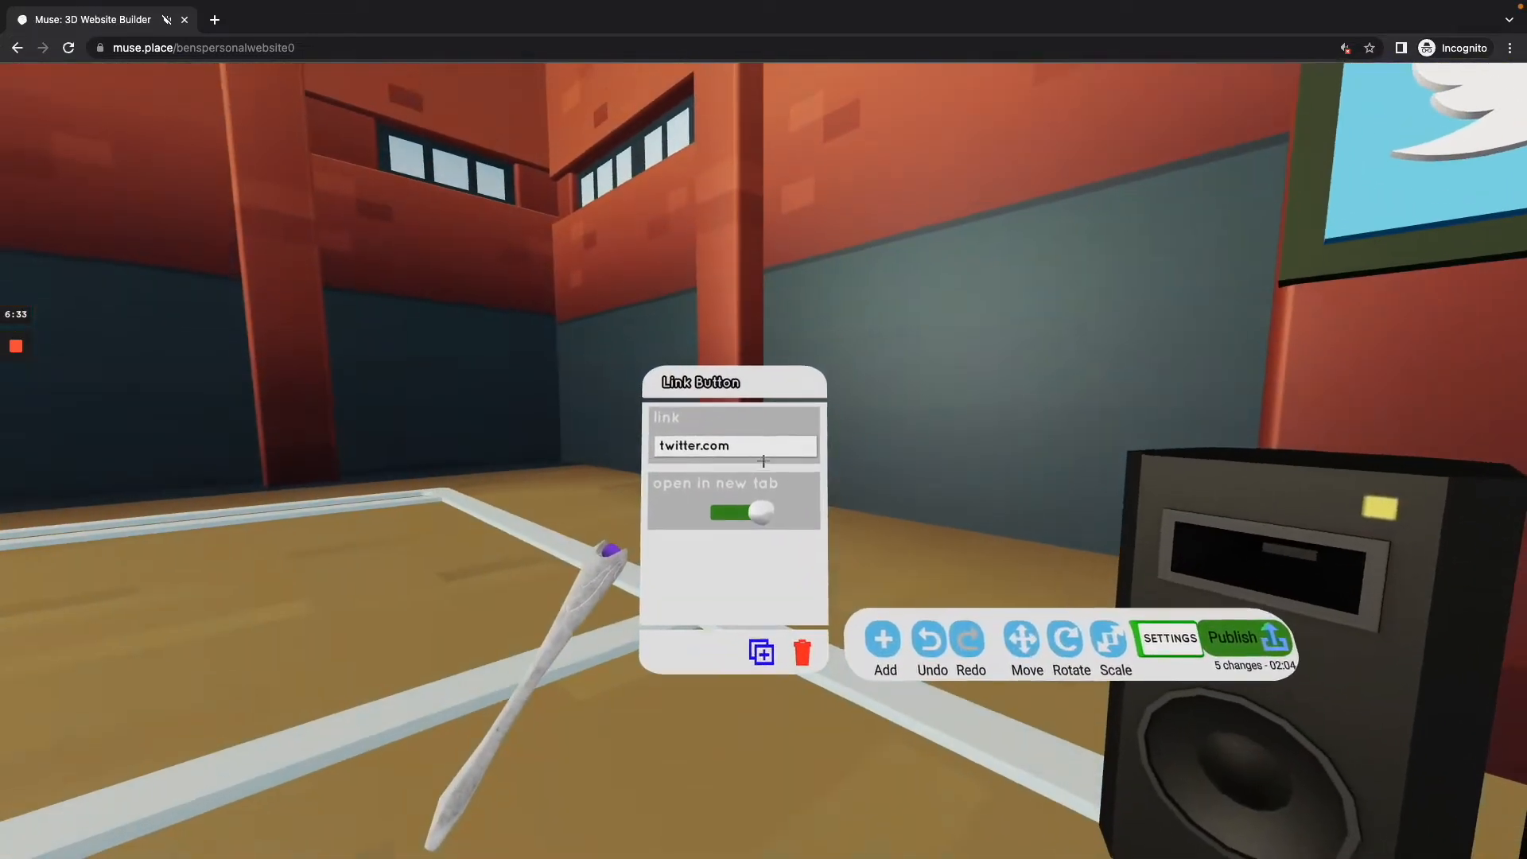
Step: Try discord.com as the link button's target and edit that address once more
left_click(763, 461)
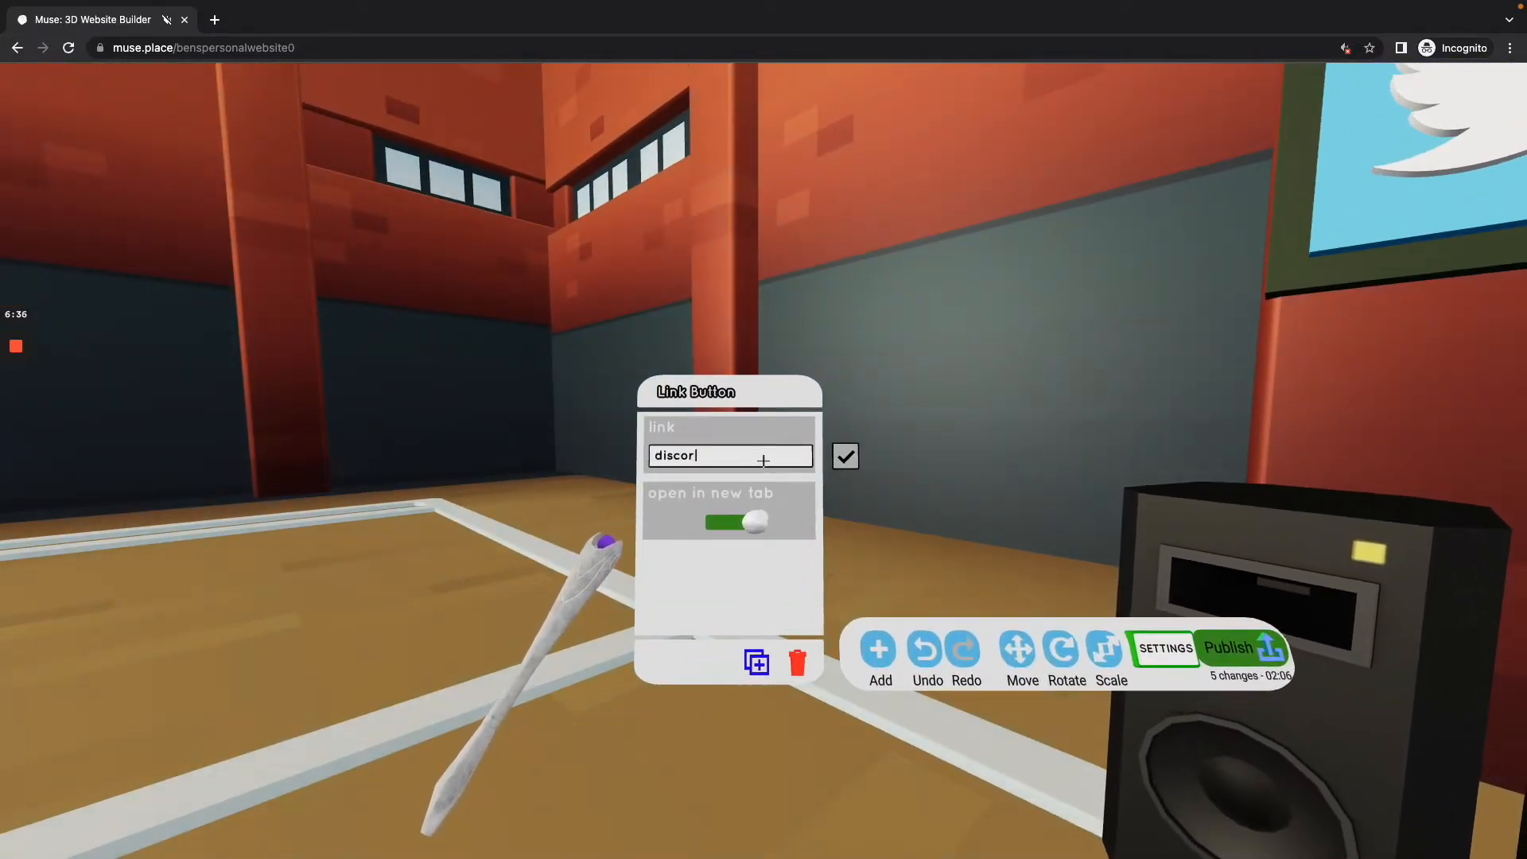
key("Return")
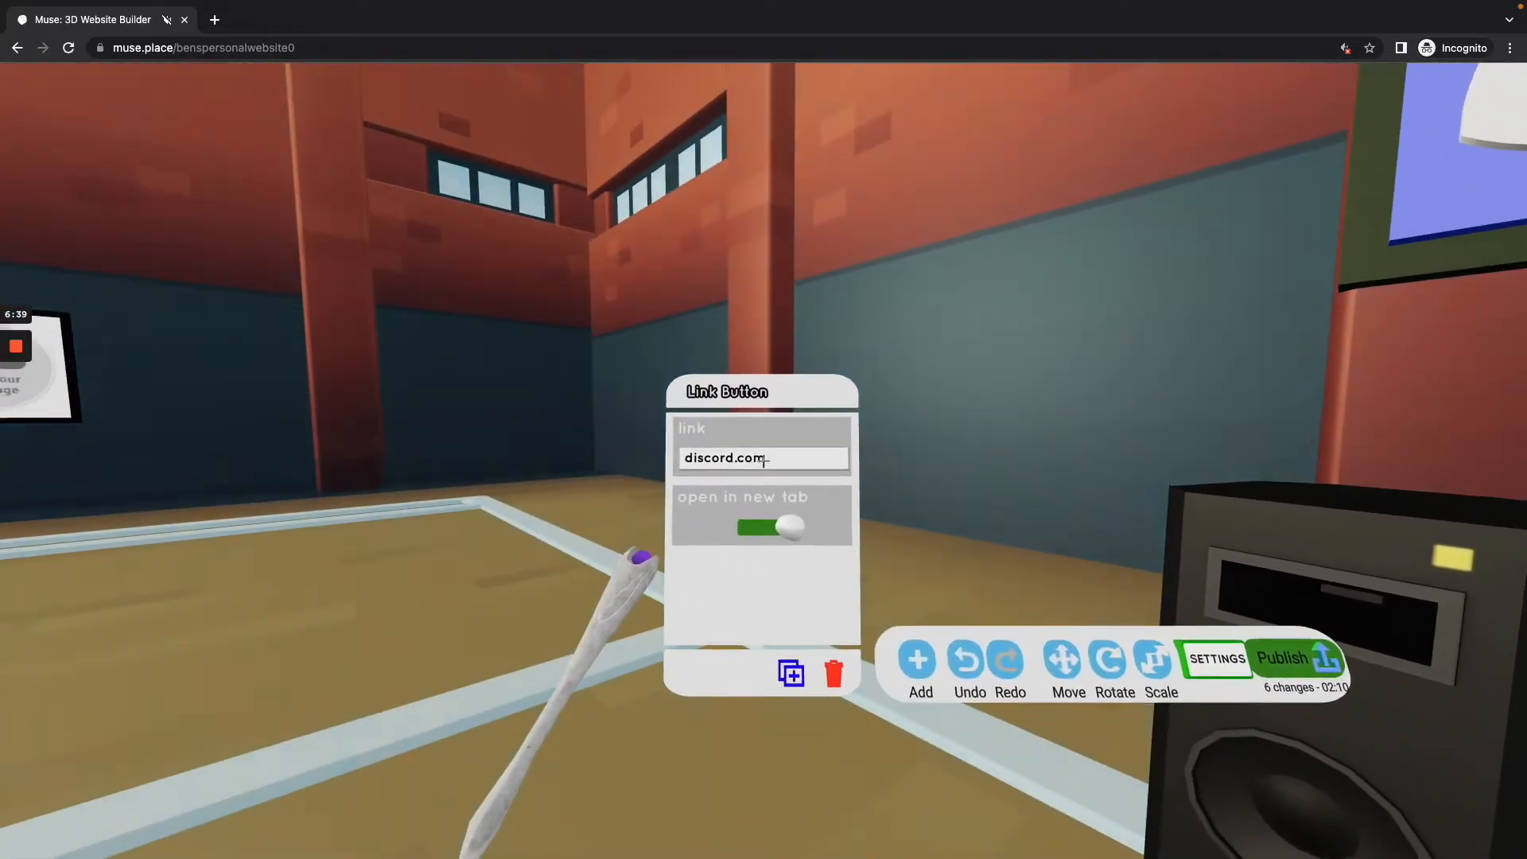
left_click(764, 461)
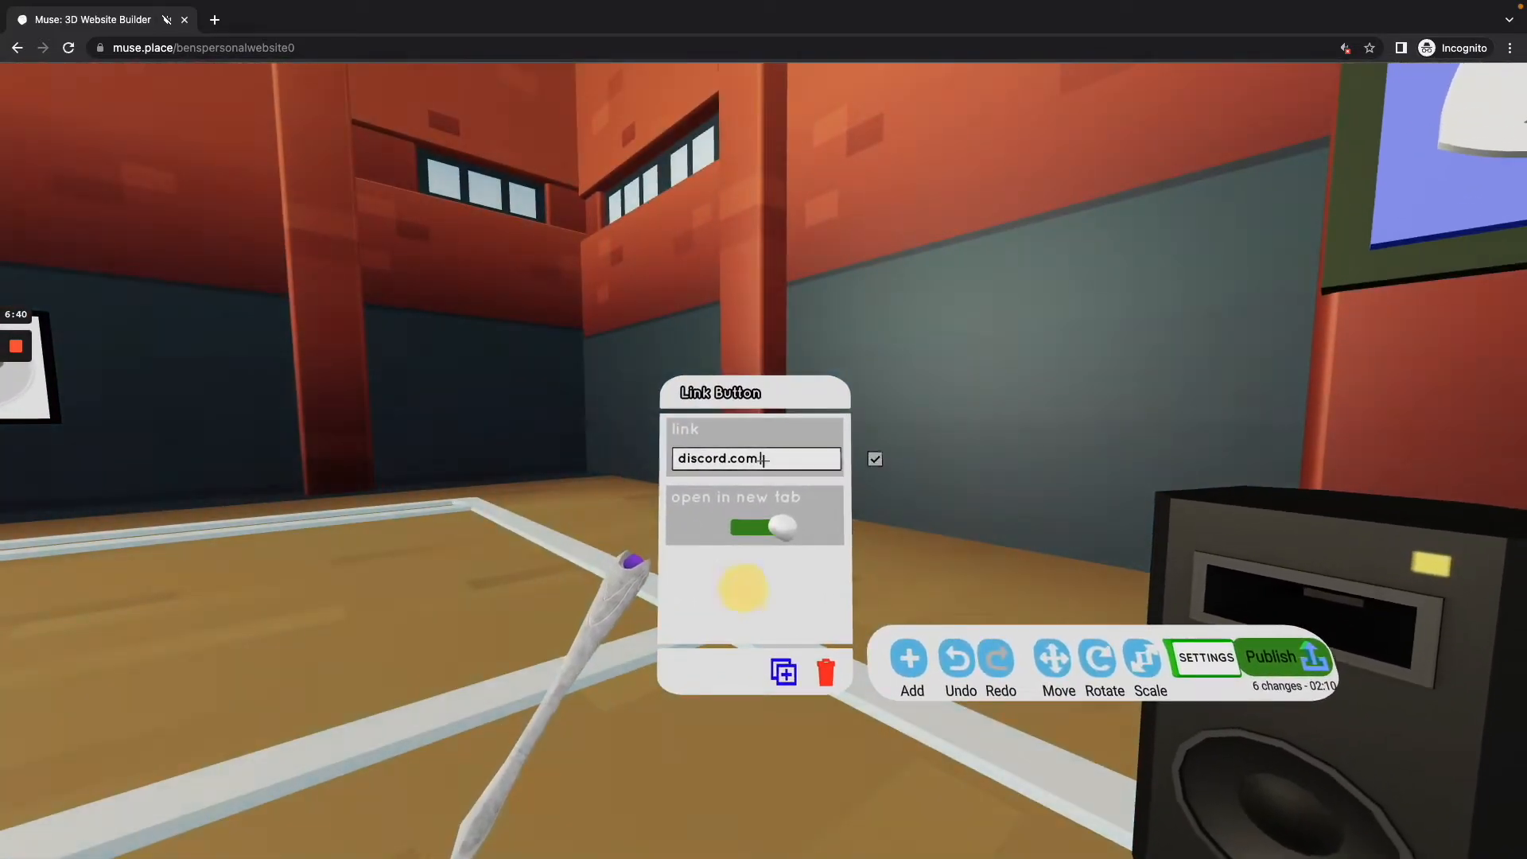
key("Escape")
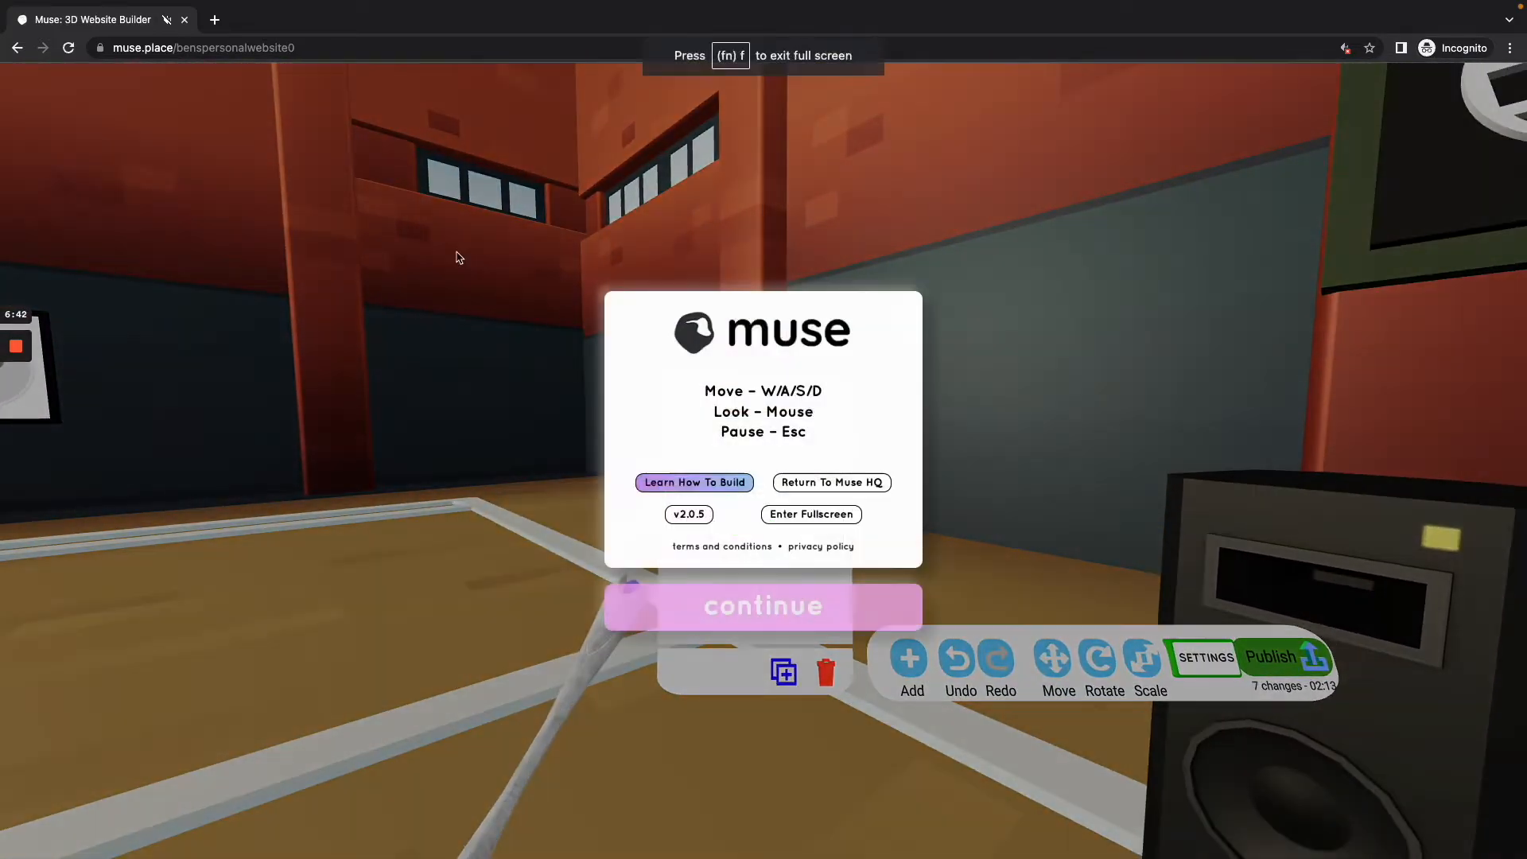
Step: Open instagram.com in a new browser tab
left_click(213, 21)
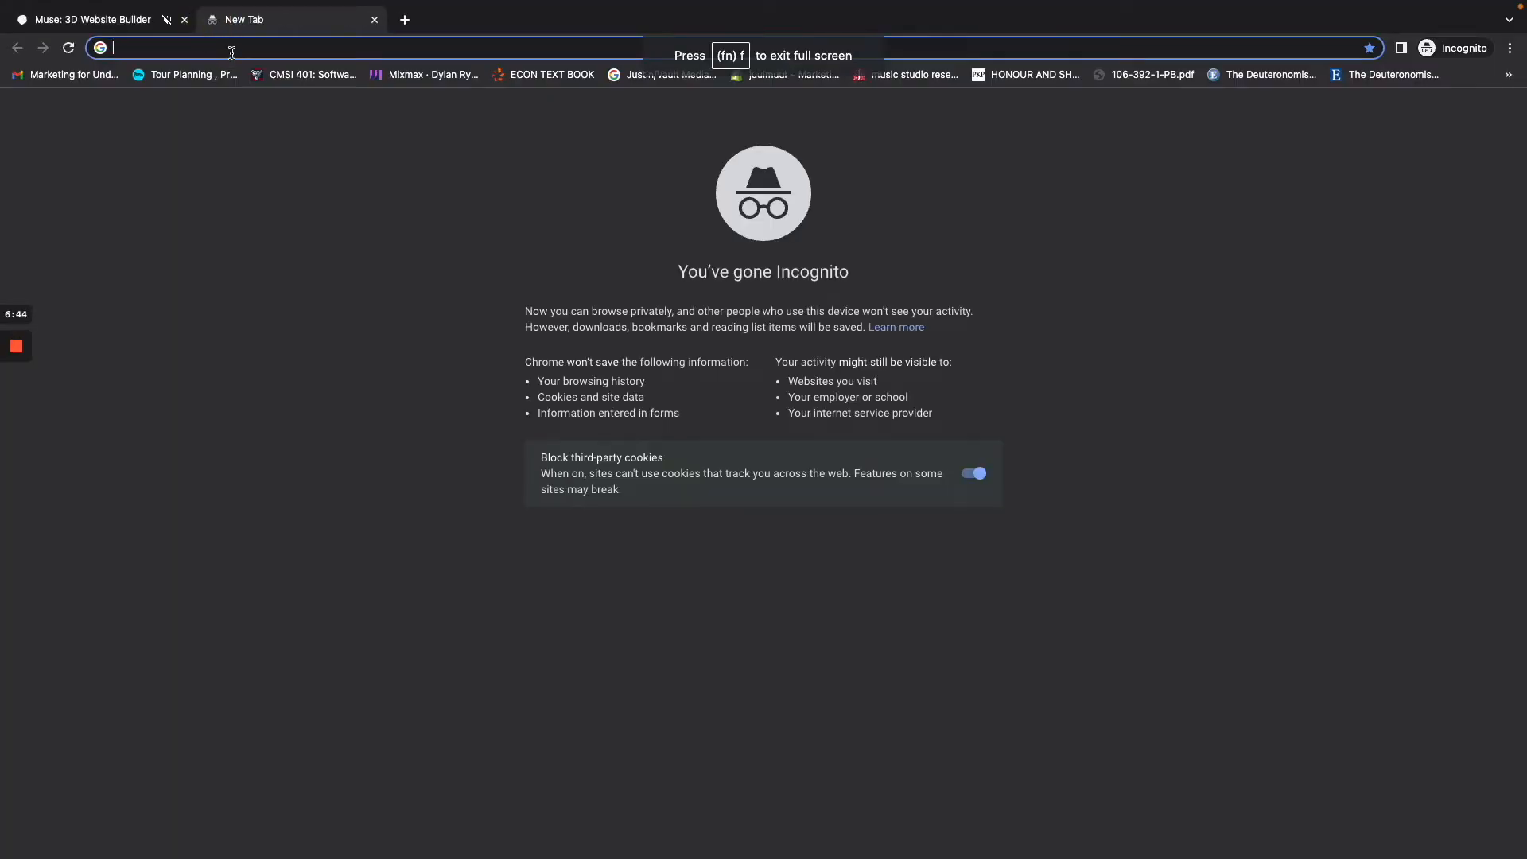
type("instagram")
key("Return")
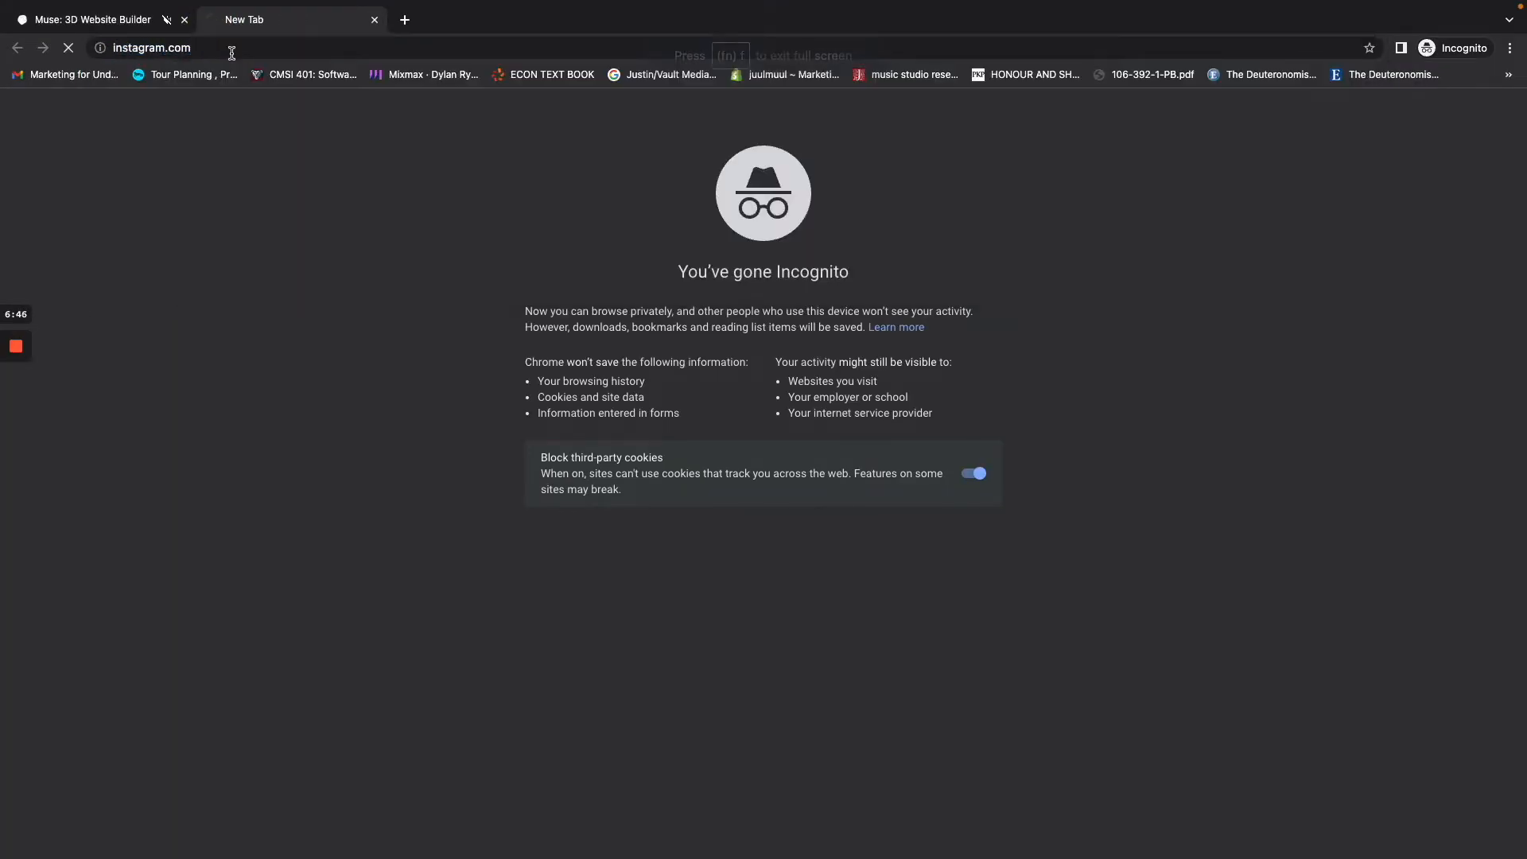
Step: Open the owner's Instagram profile page and copy its address
left_click(283, 47)
left_click(285, 49)
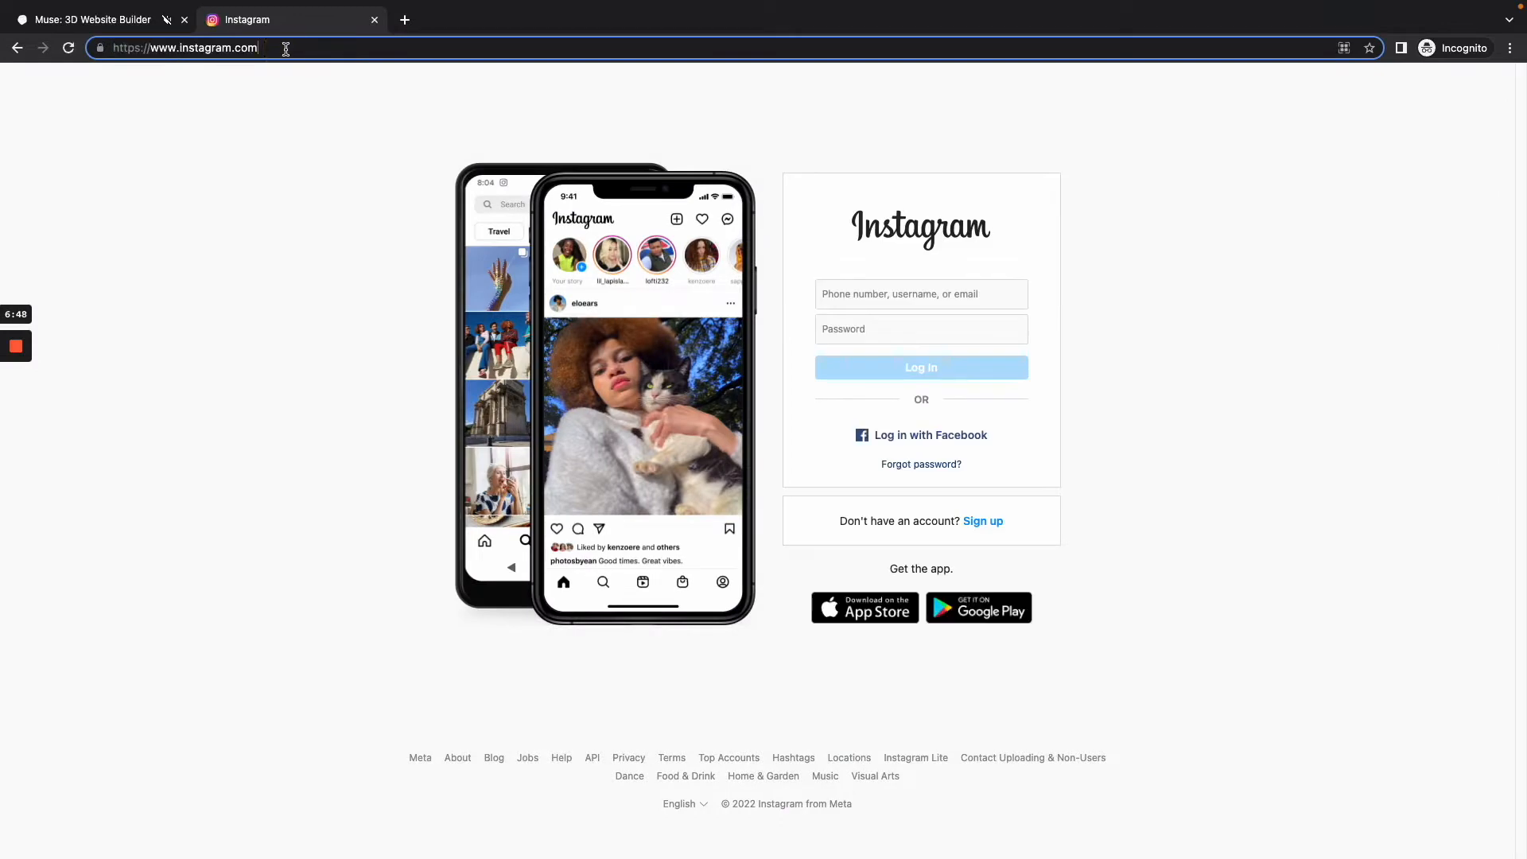
type("/itsbenh")
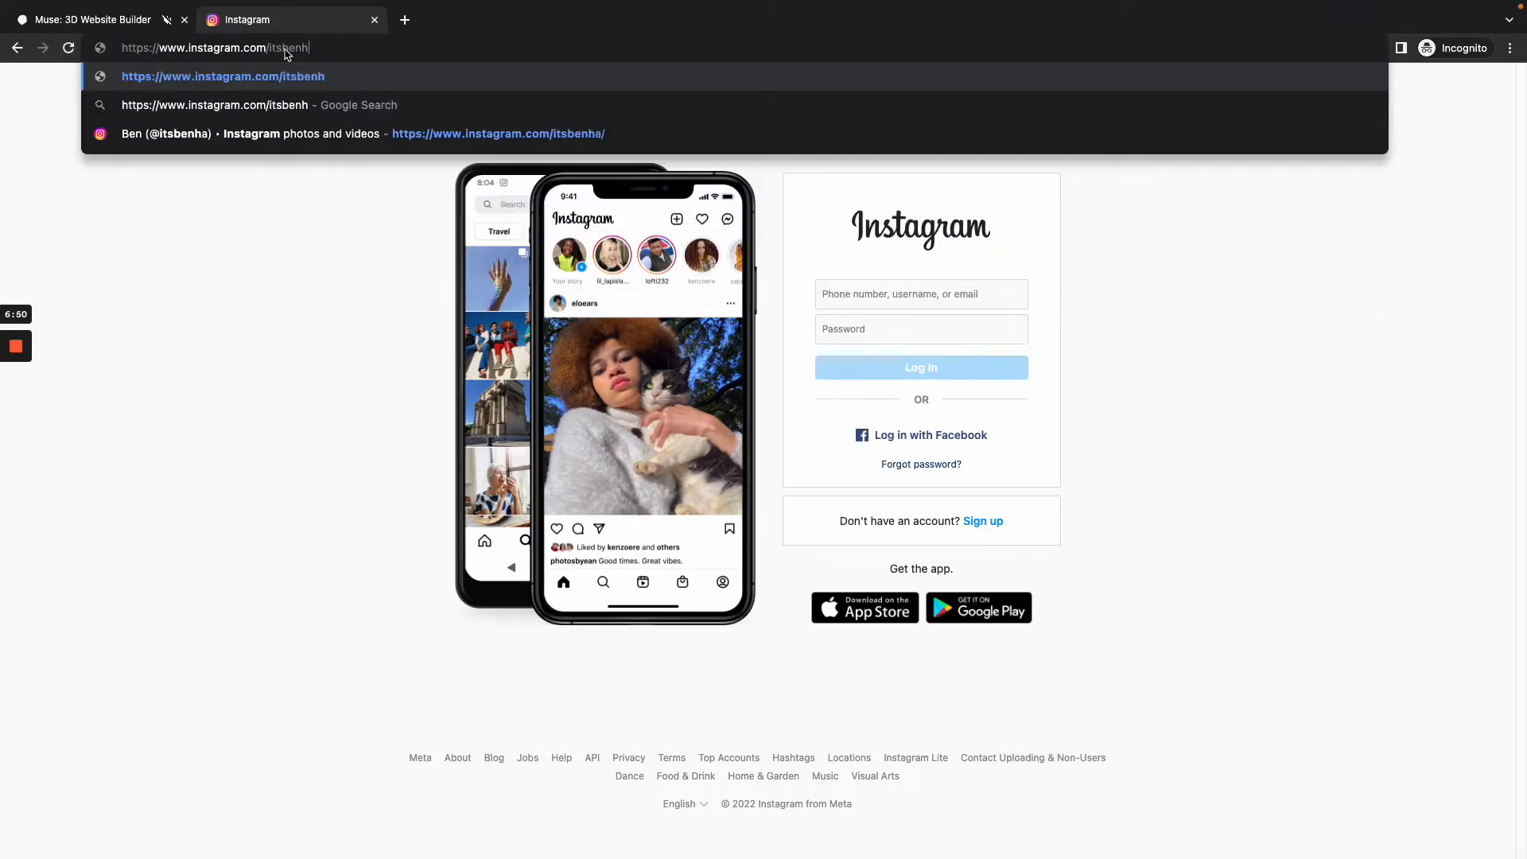
type("a")
key("Return")
left_click(283, 48)
key("ctrl+c")
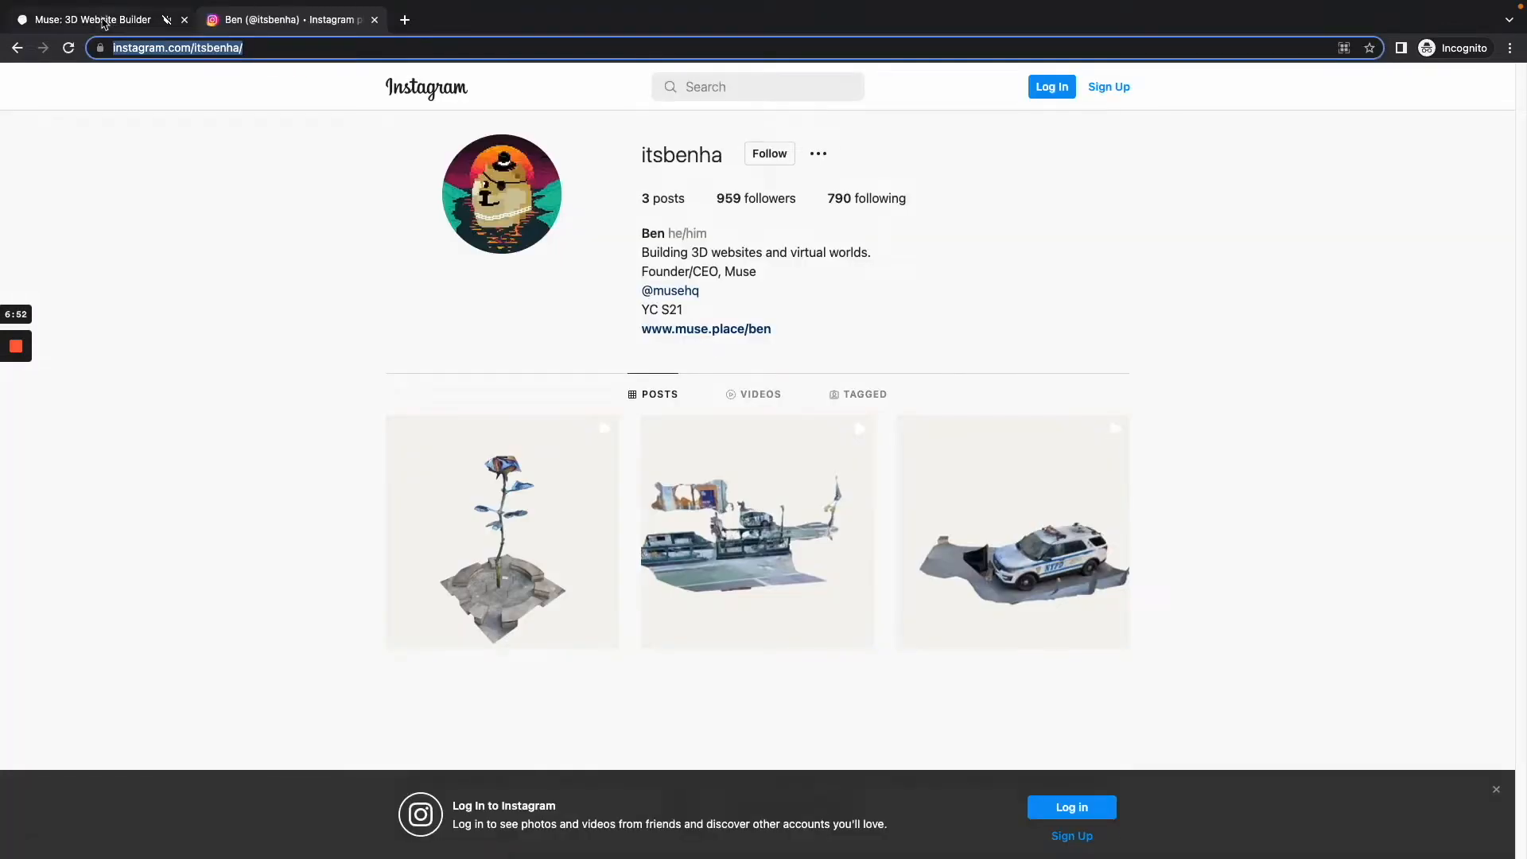
Step: Return to the Muse tab, set the link button's address to the copied Instagram profile URL and hide the builder tools
left_click(104, 22)
left_click(628, 592)
left_click(759, 457)
key("ctrl+v")
left_click(764, 459)
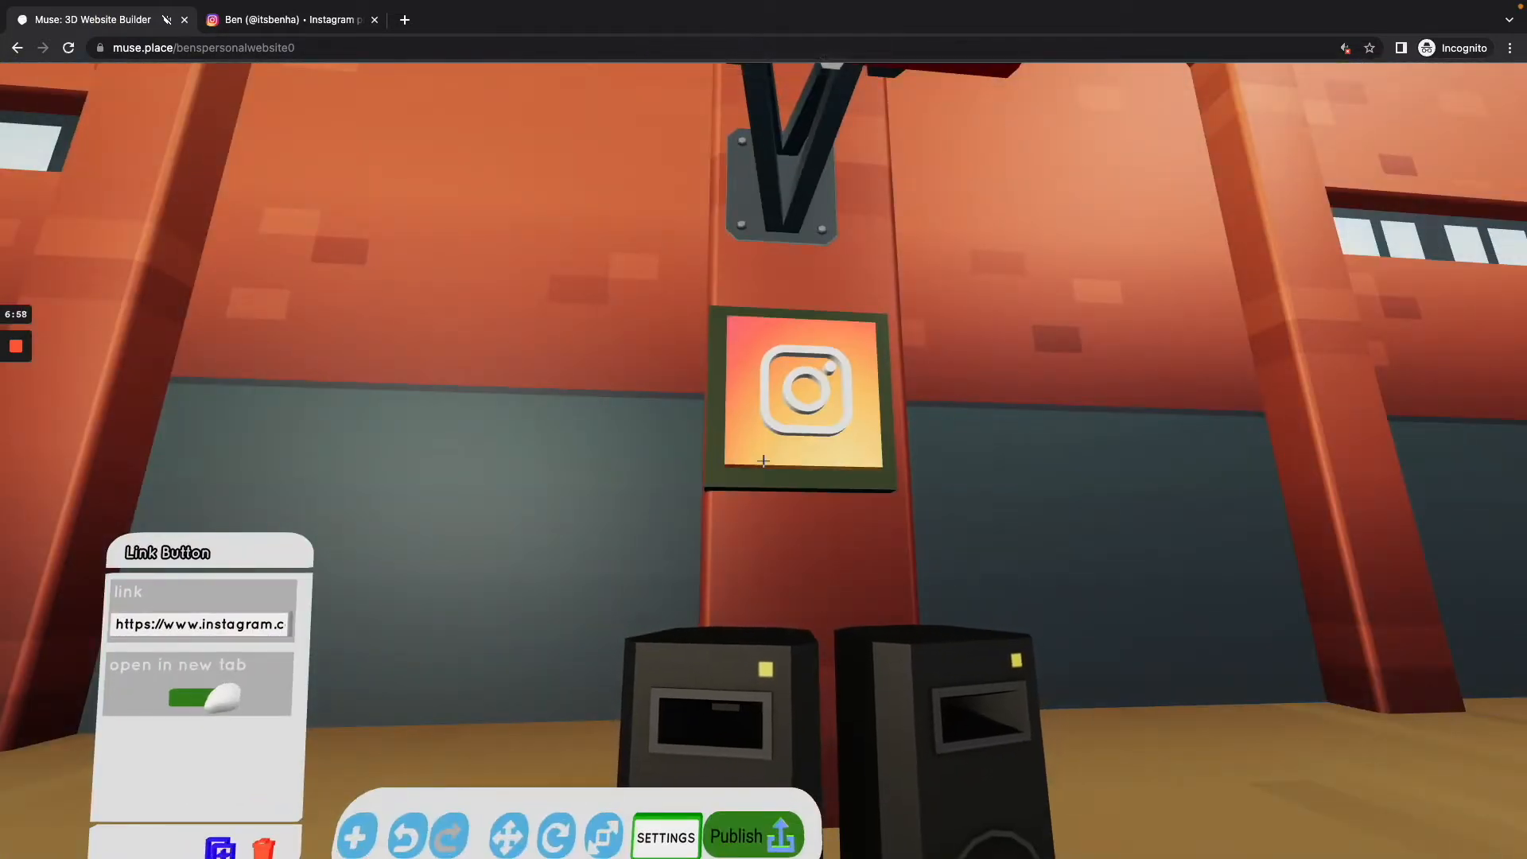
key("Tab")
Step: Examine the placeholder image frames along the gym's side walls
key("s")
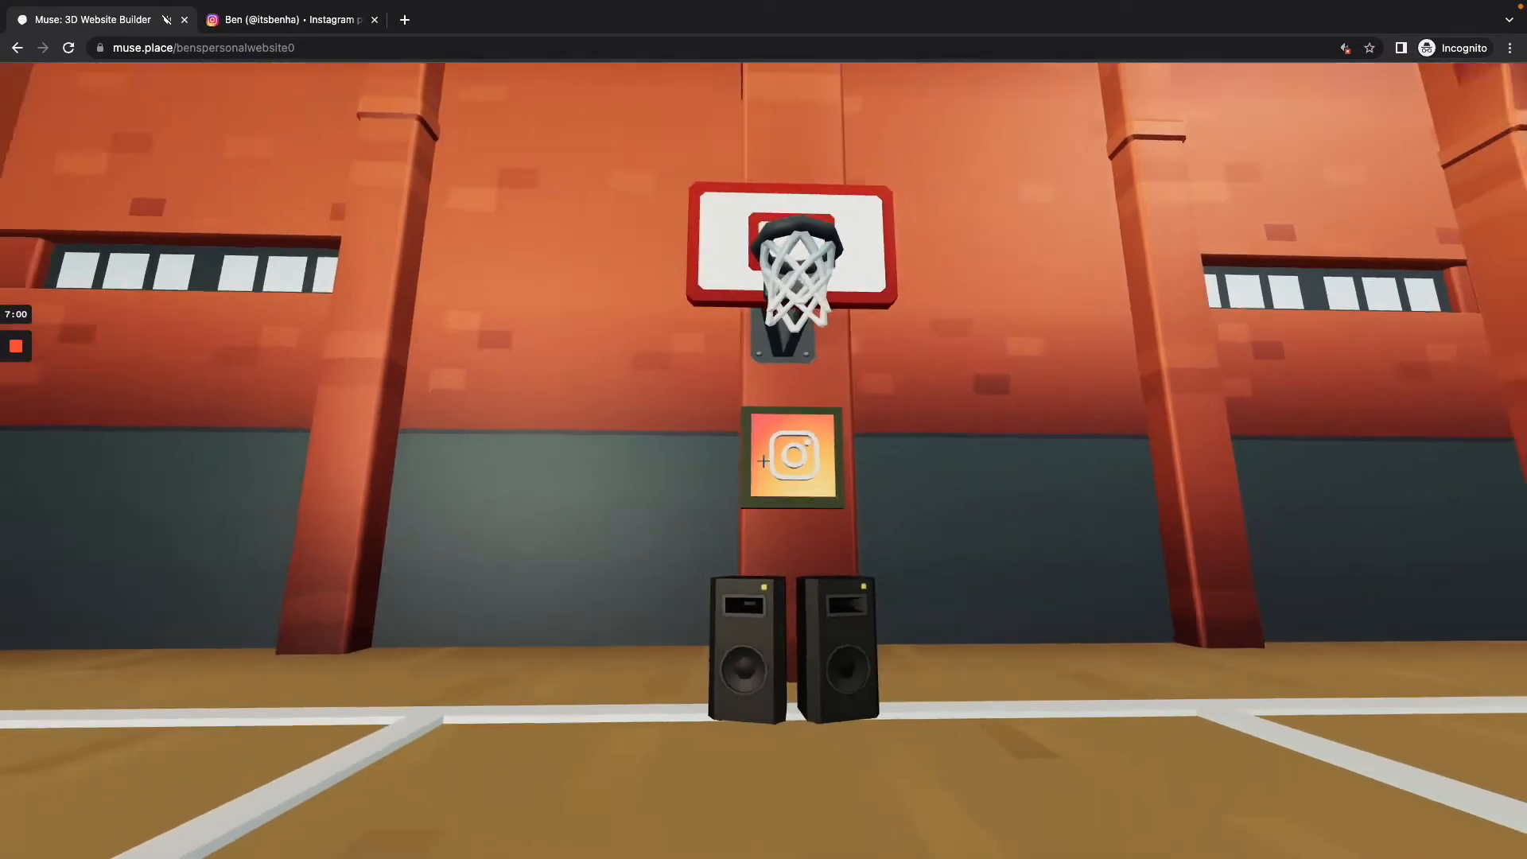
key("w")
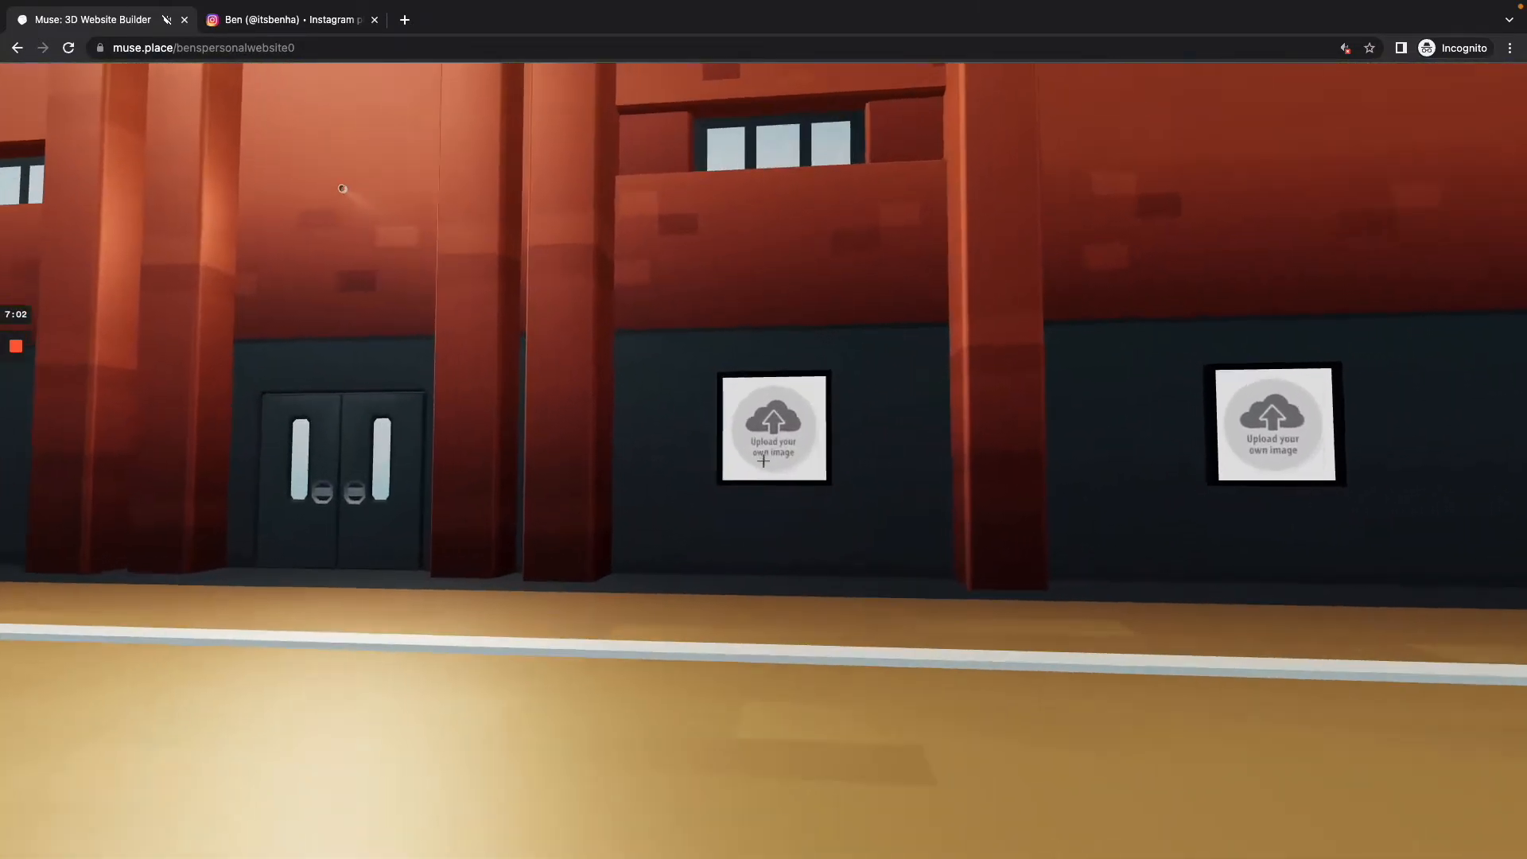
key("w")
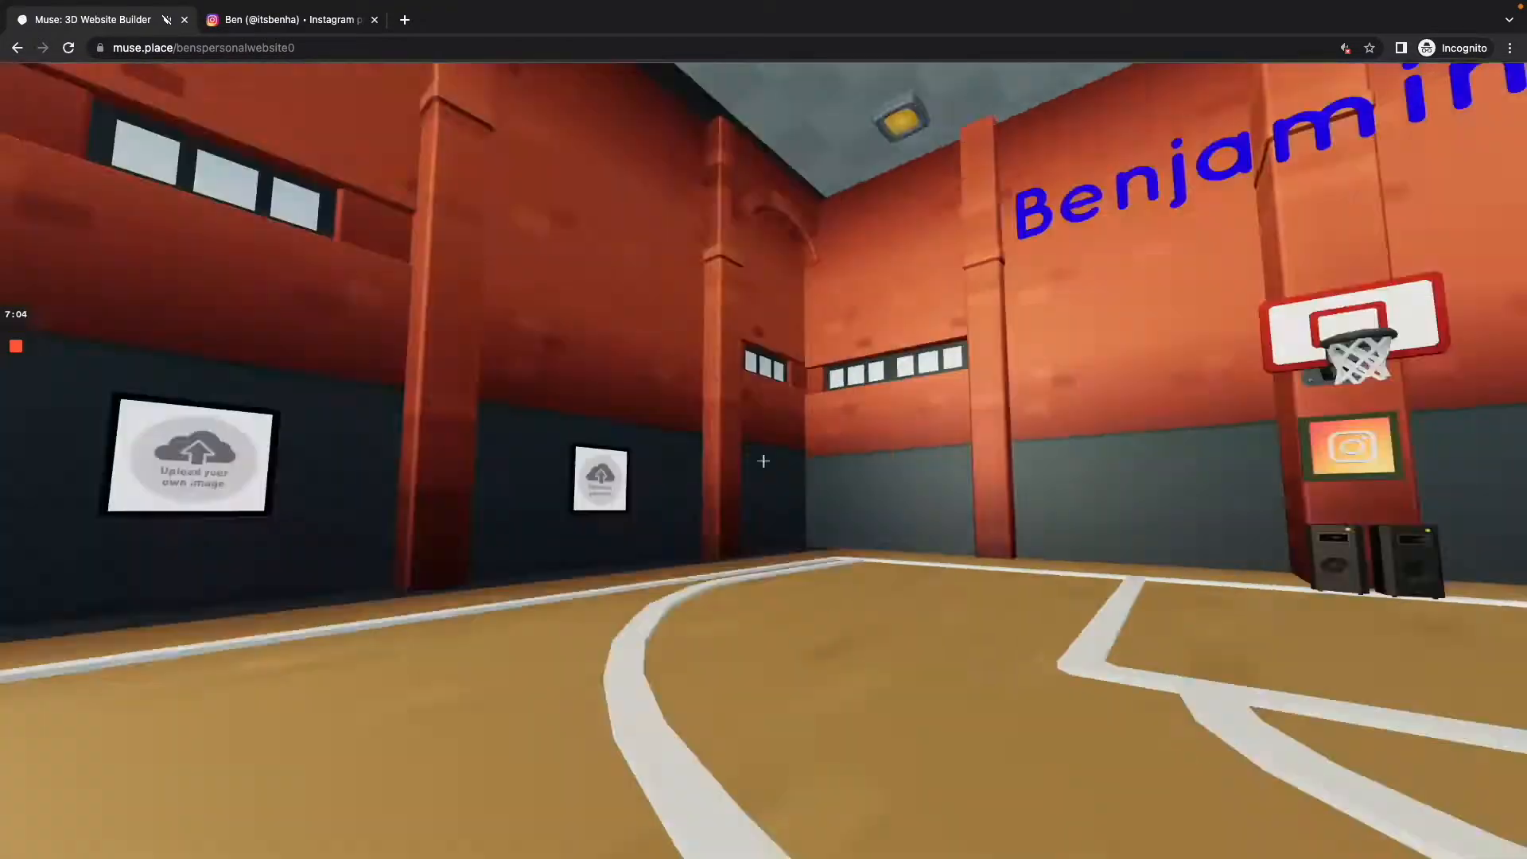
key("w")
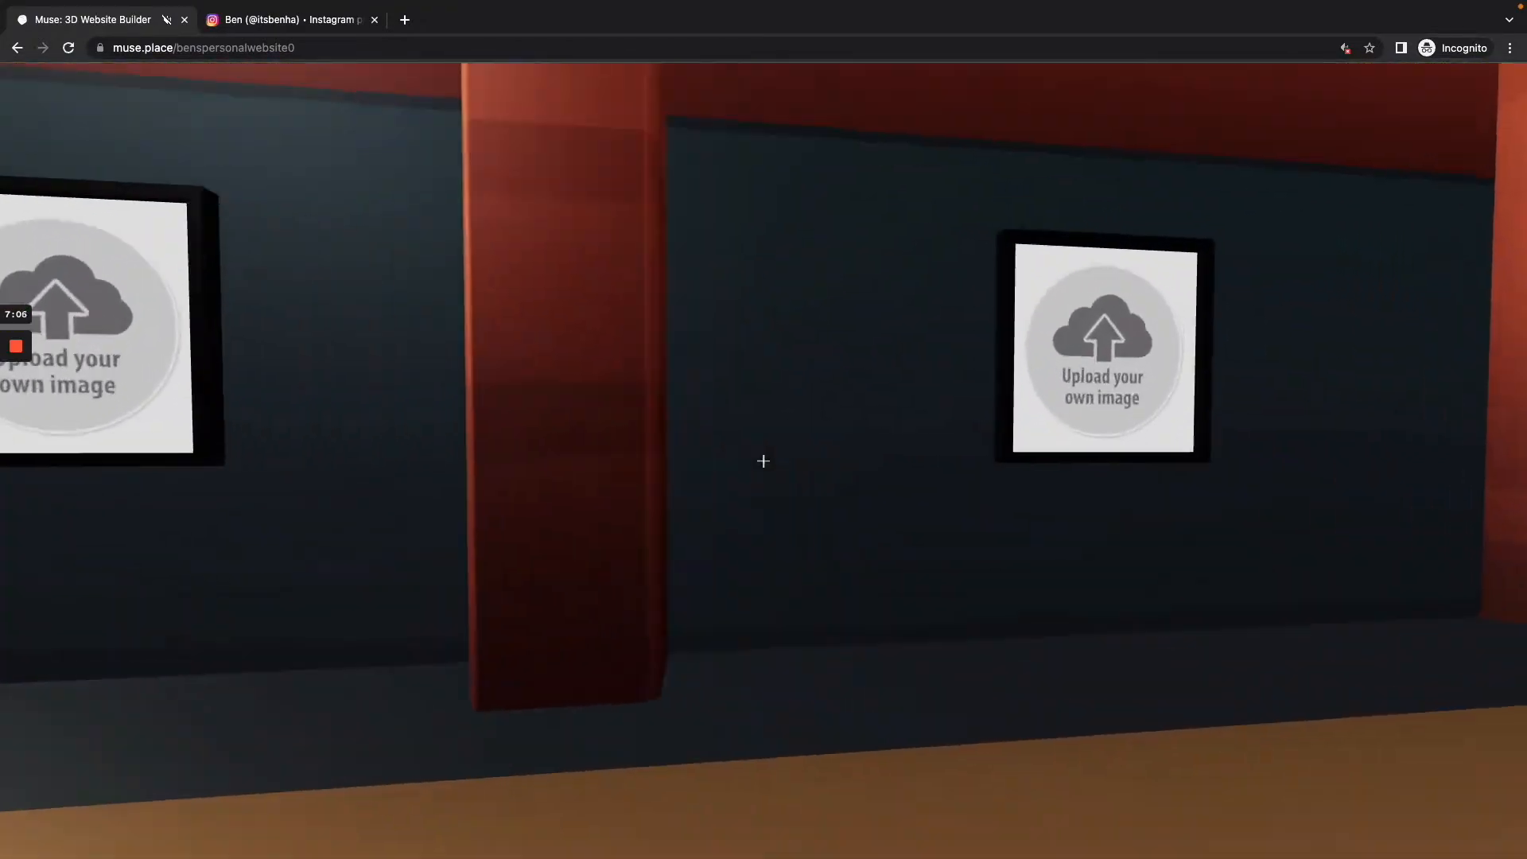
key("w")
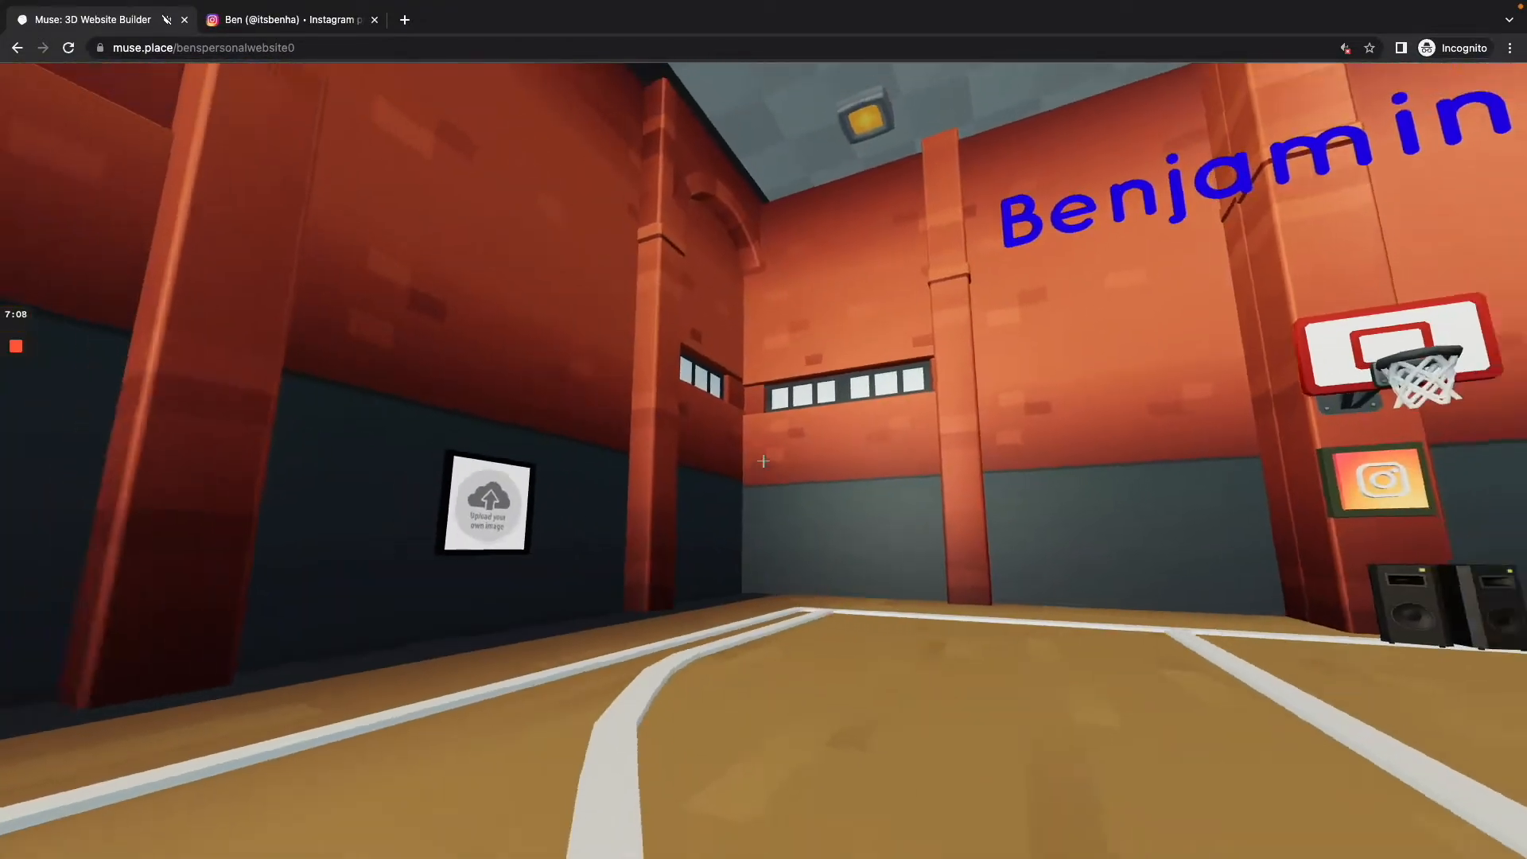
key("w")
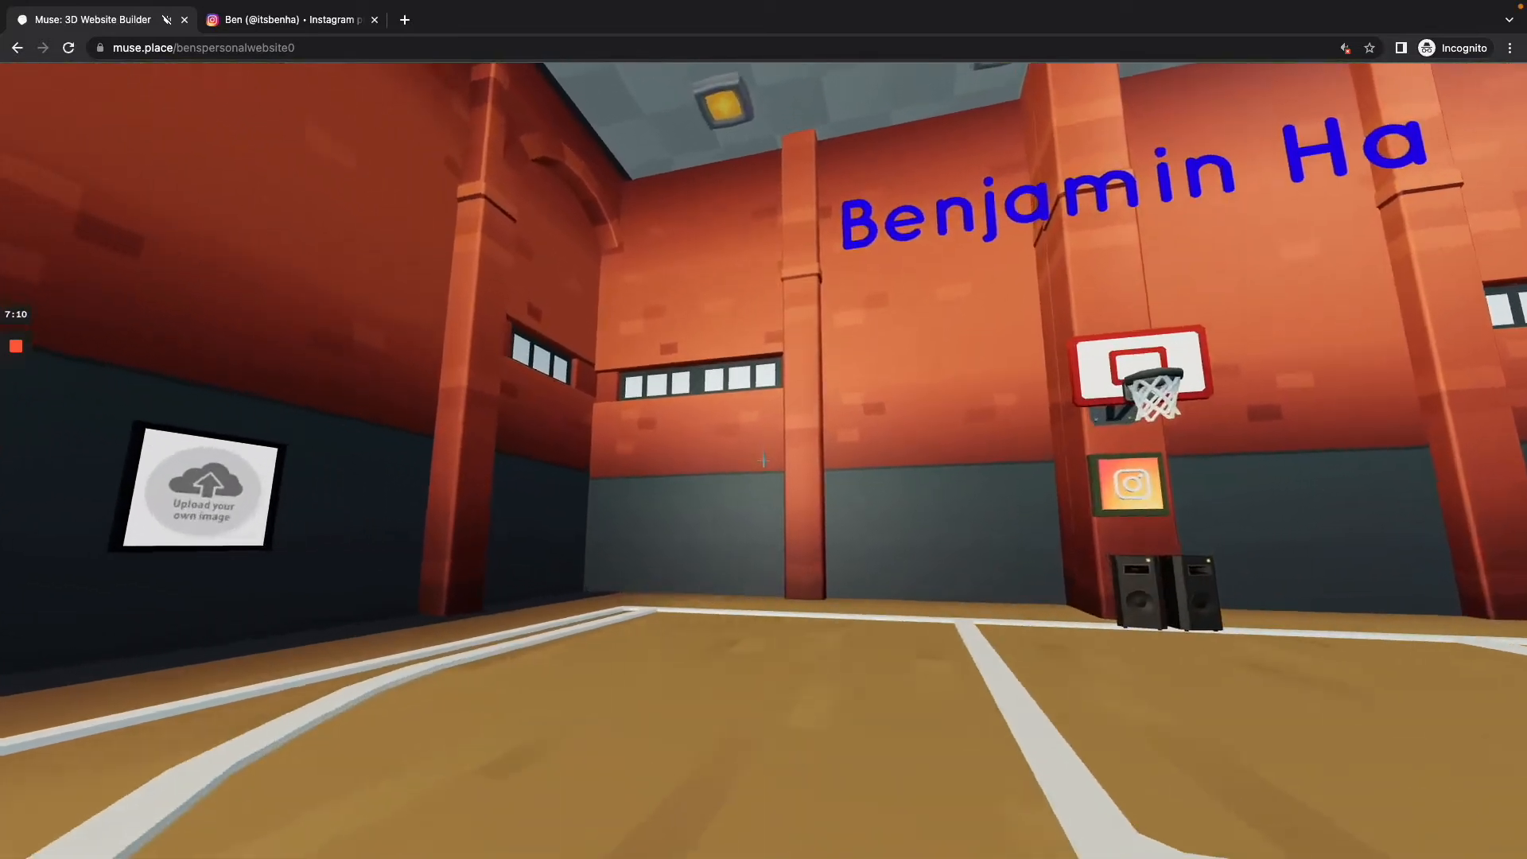
key("w")
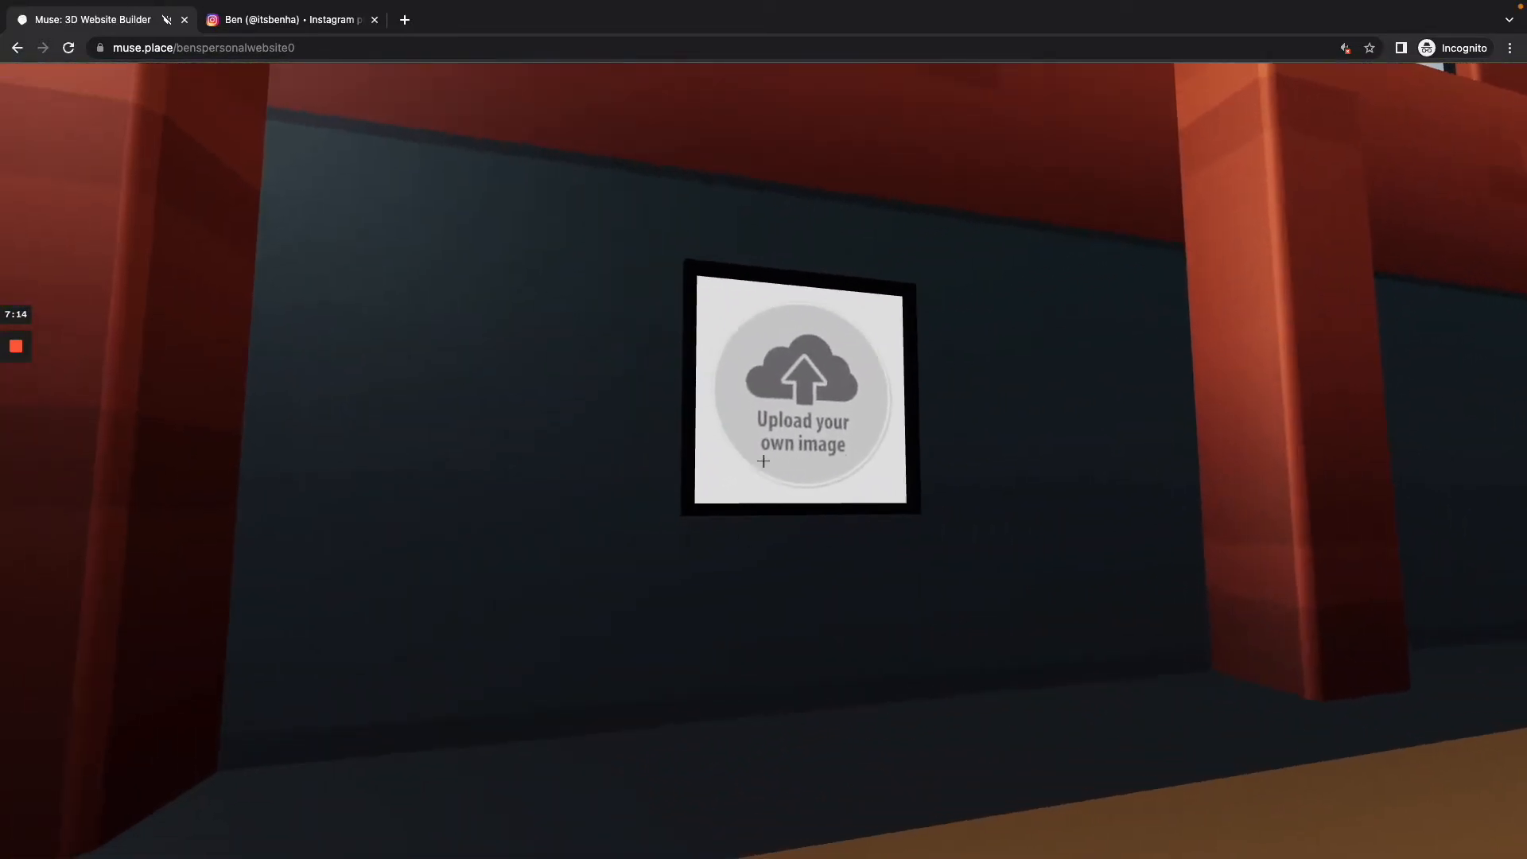
Step: Switch to the Instagram browser tab and load the LinkedIn website in it
key("Escape")
left_click(272, 24)
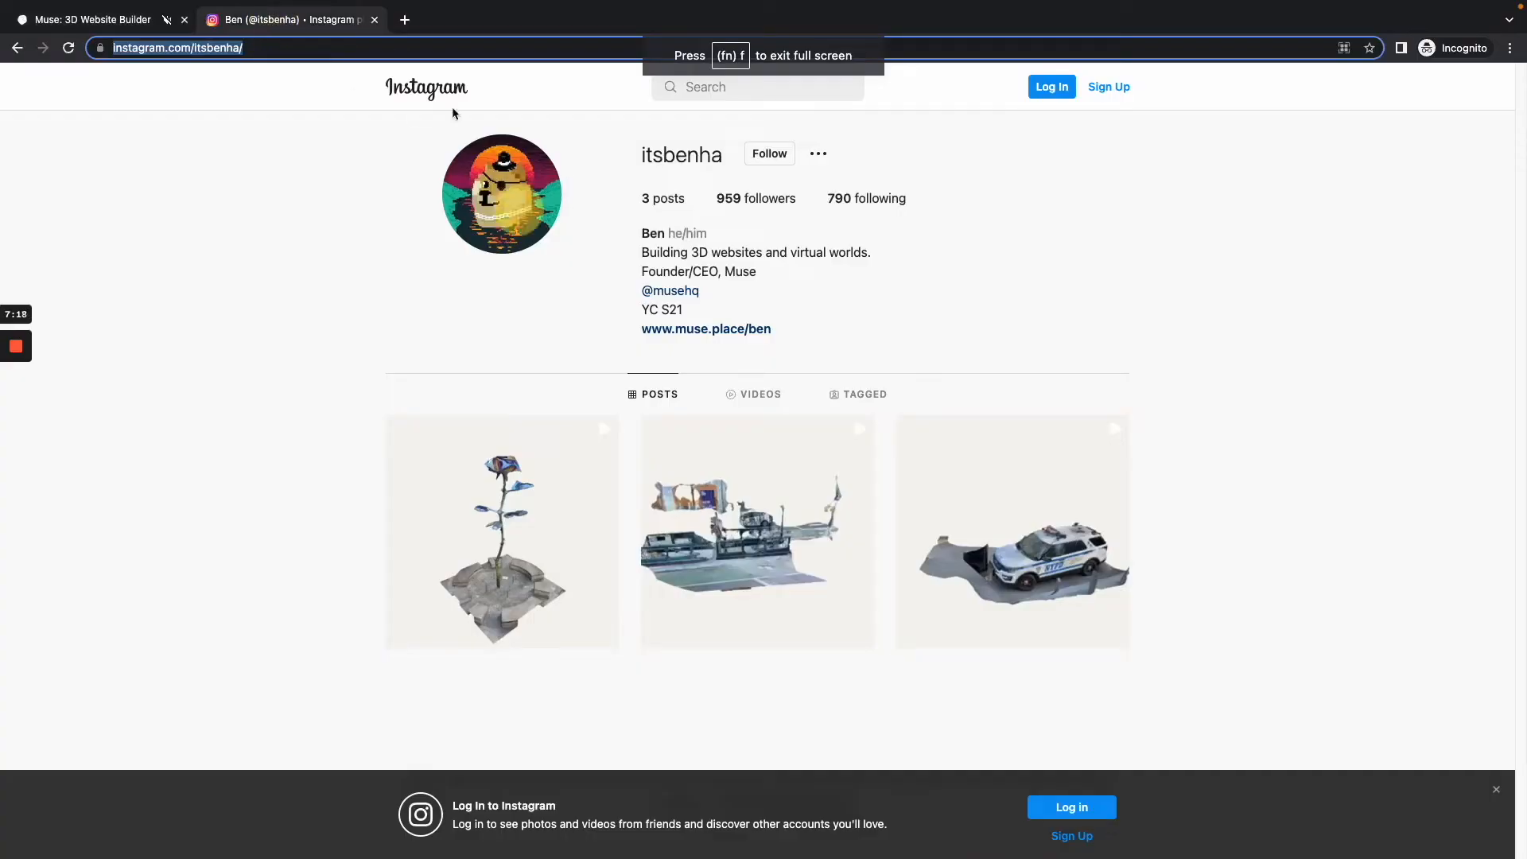
type("l")
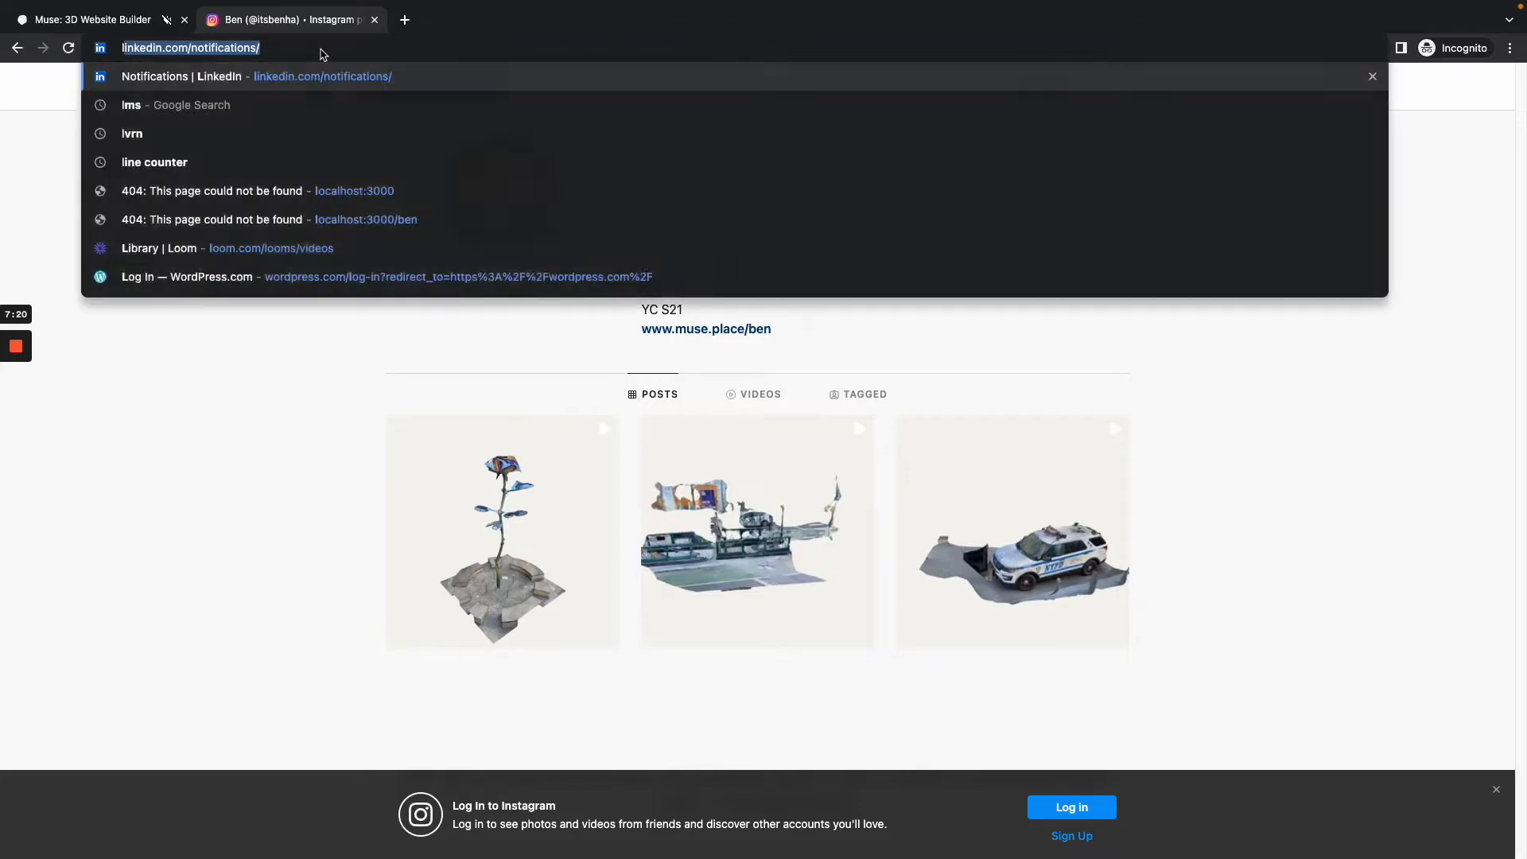
type("inke")
key("Return")
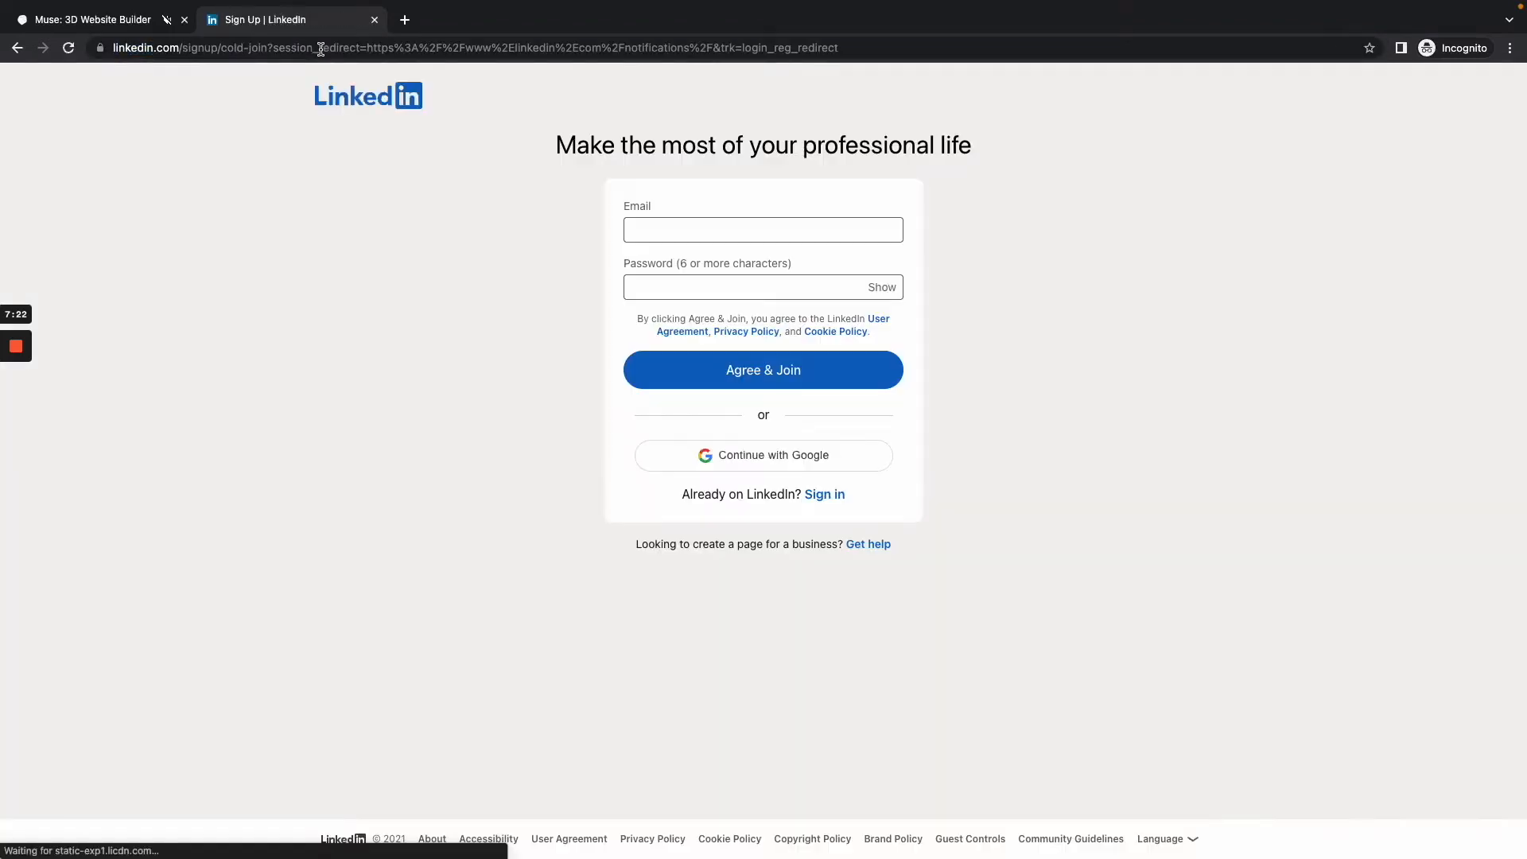
Step: Search Google for the owner's name plus "linkedin" and open the owner's LinkedIn profile
left_click(320, 50)
type("ben")
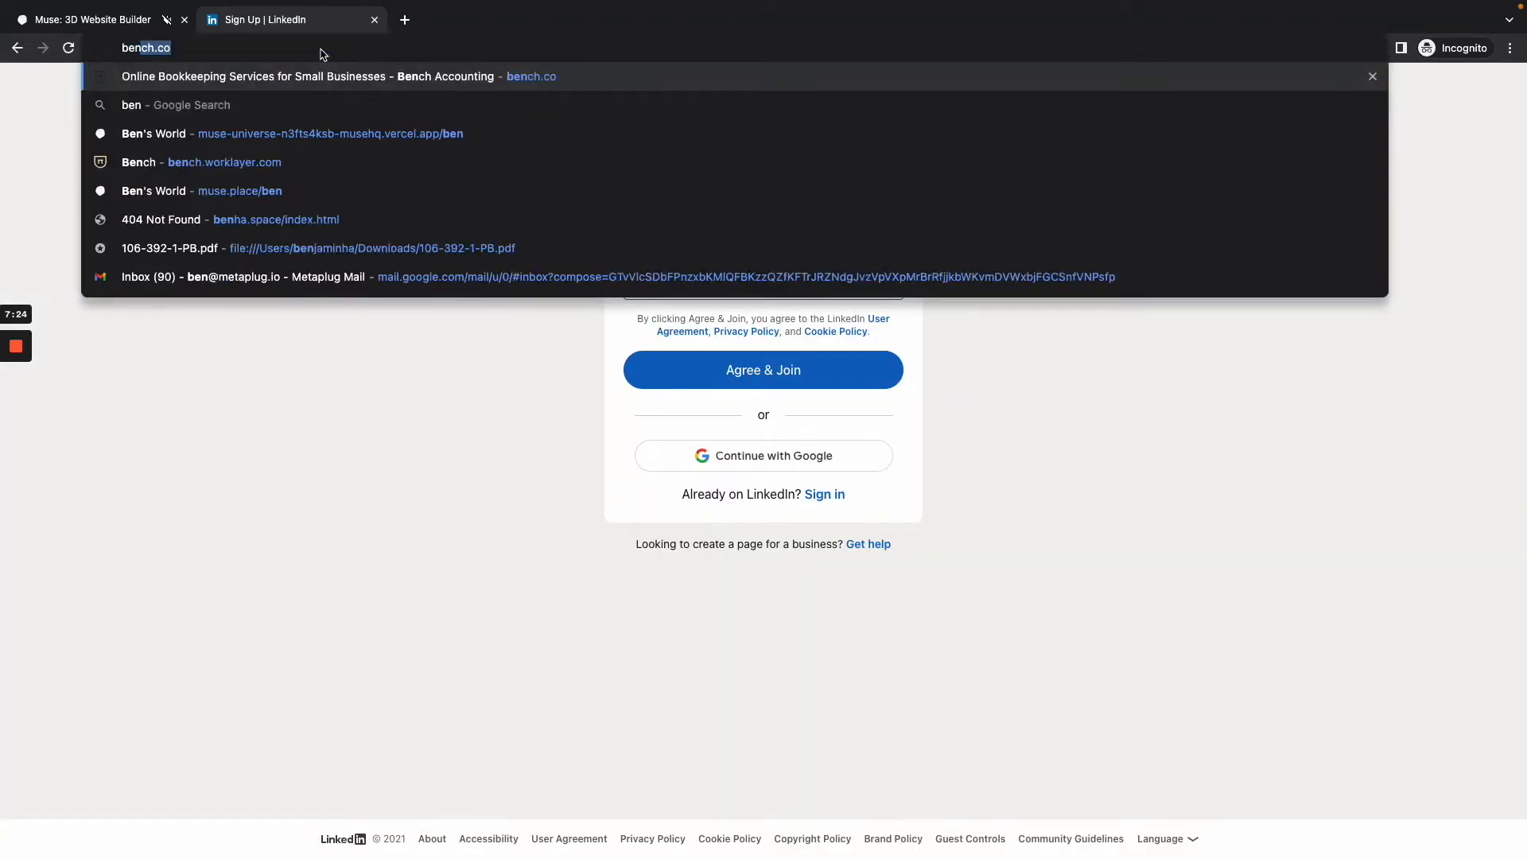
type("jamin ha linkedin")
key("Return")
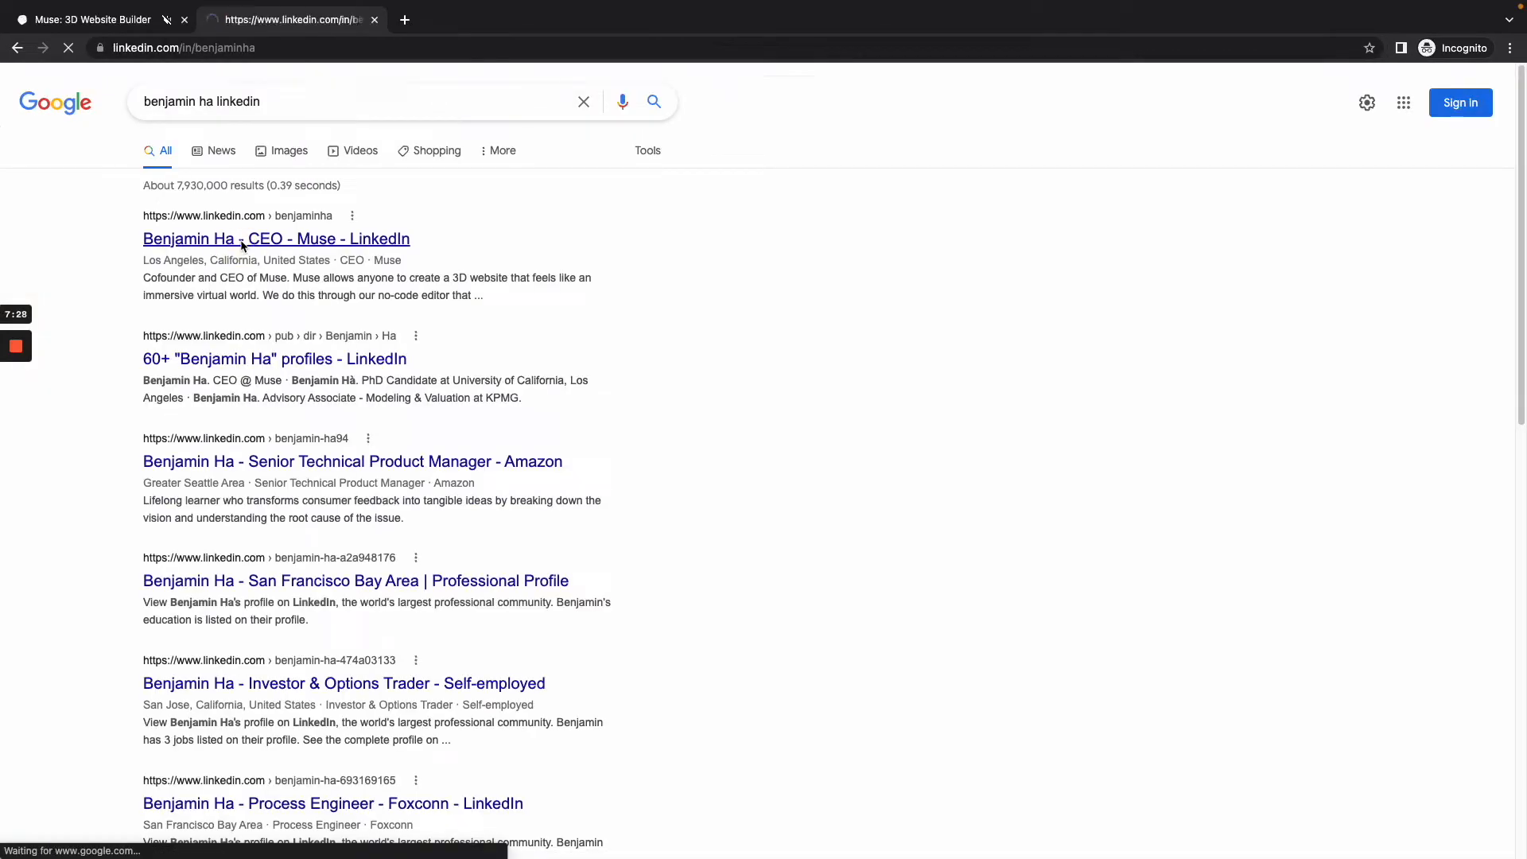
Step: Save the profile photo and the banner image from the owner's LinkedIn profile to Downloads
right_click(392, 287)
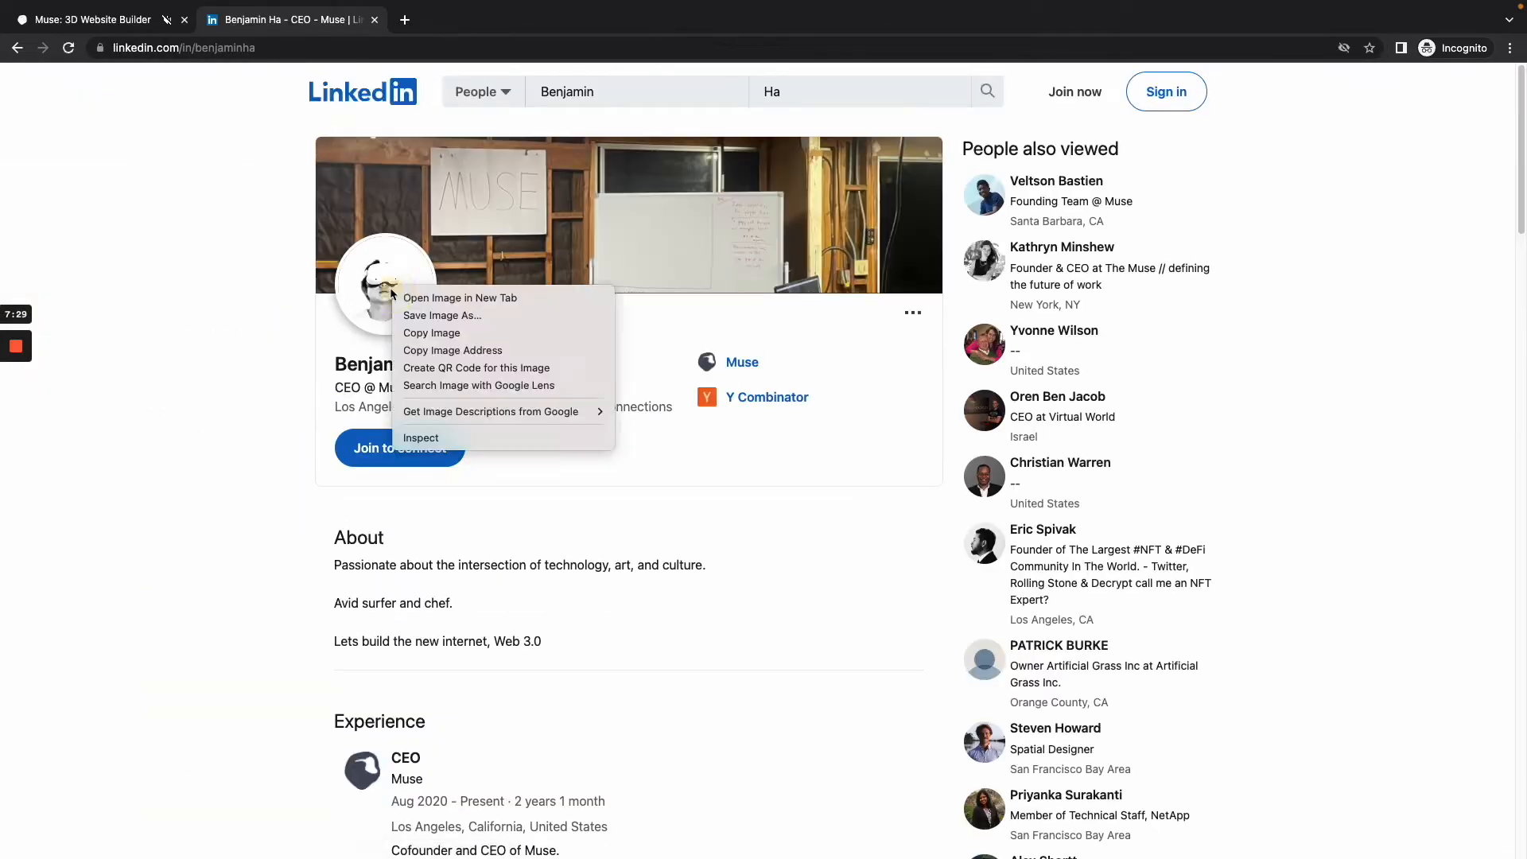
left_click(475, 325)
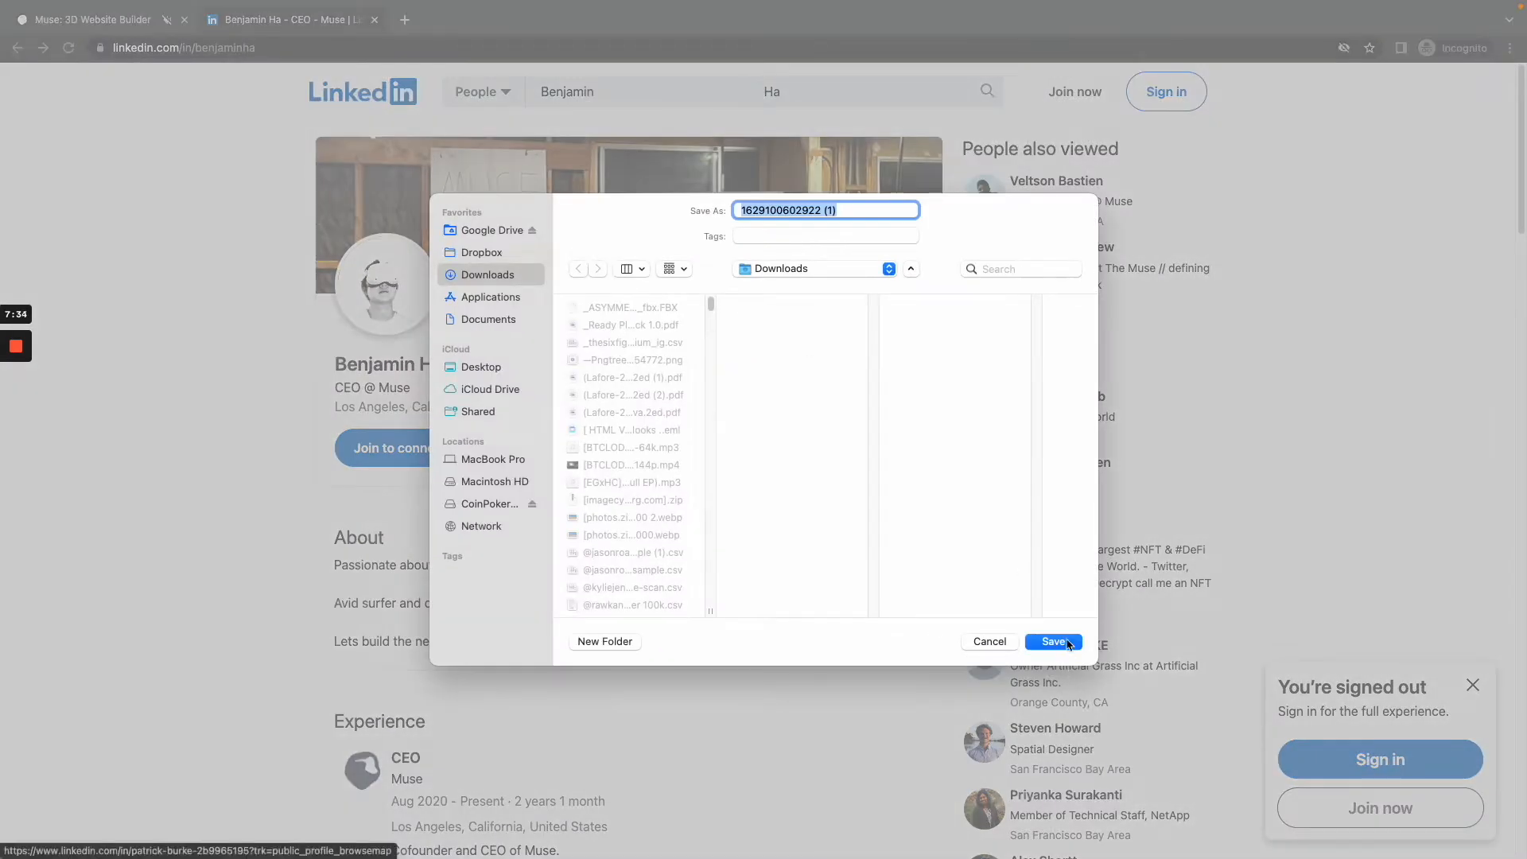
left_click(1053, 642)
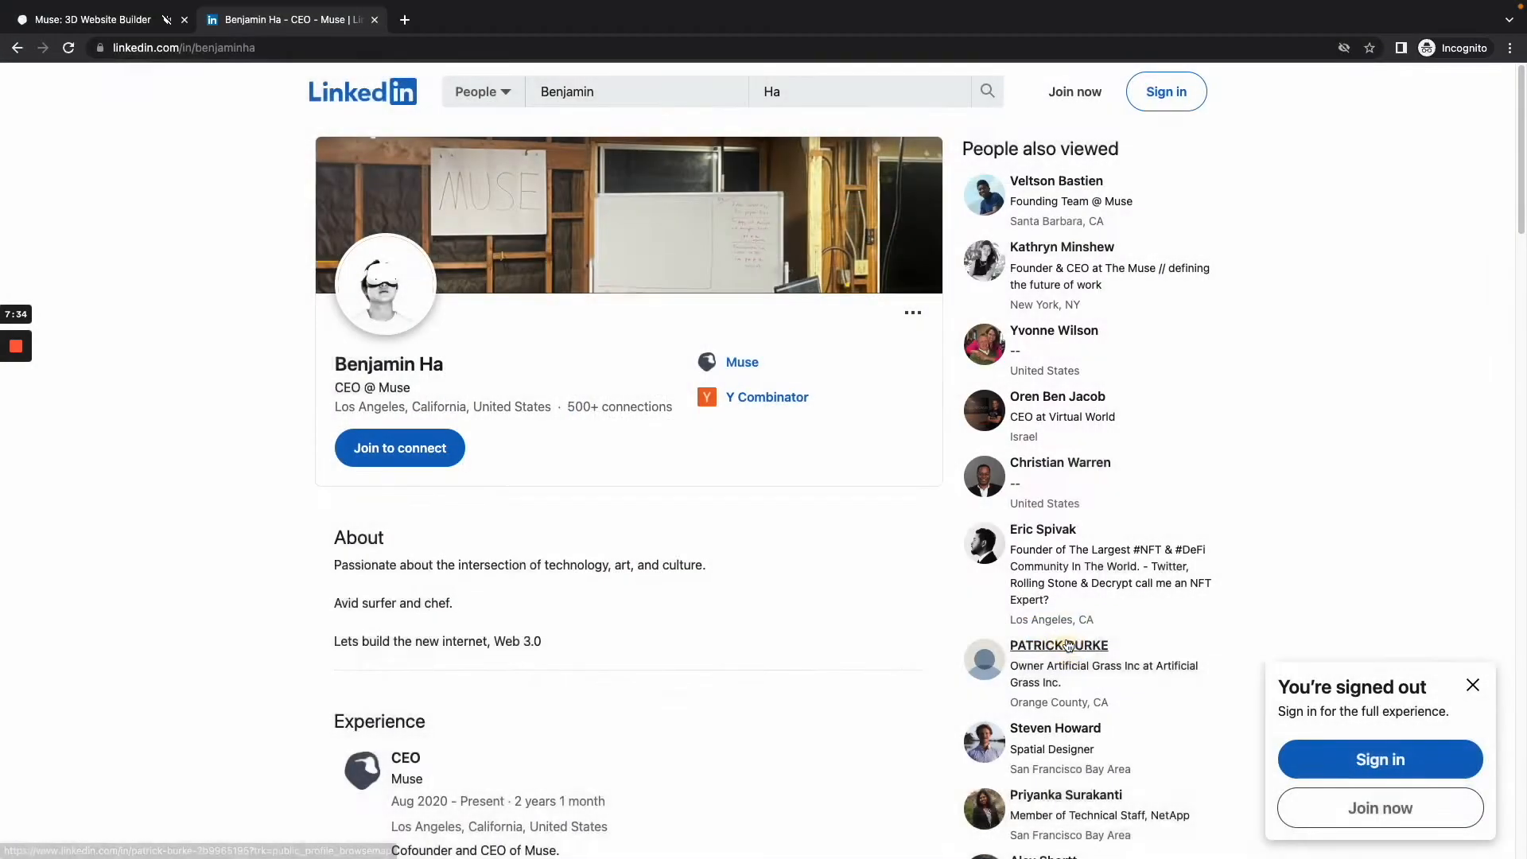
right_click(609, 222)
left_click(676, 250)
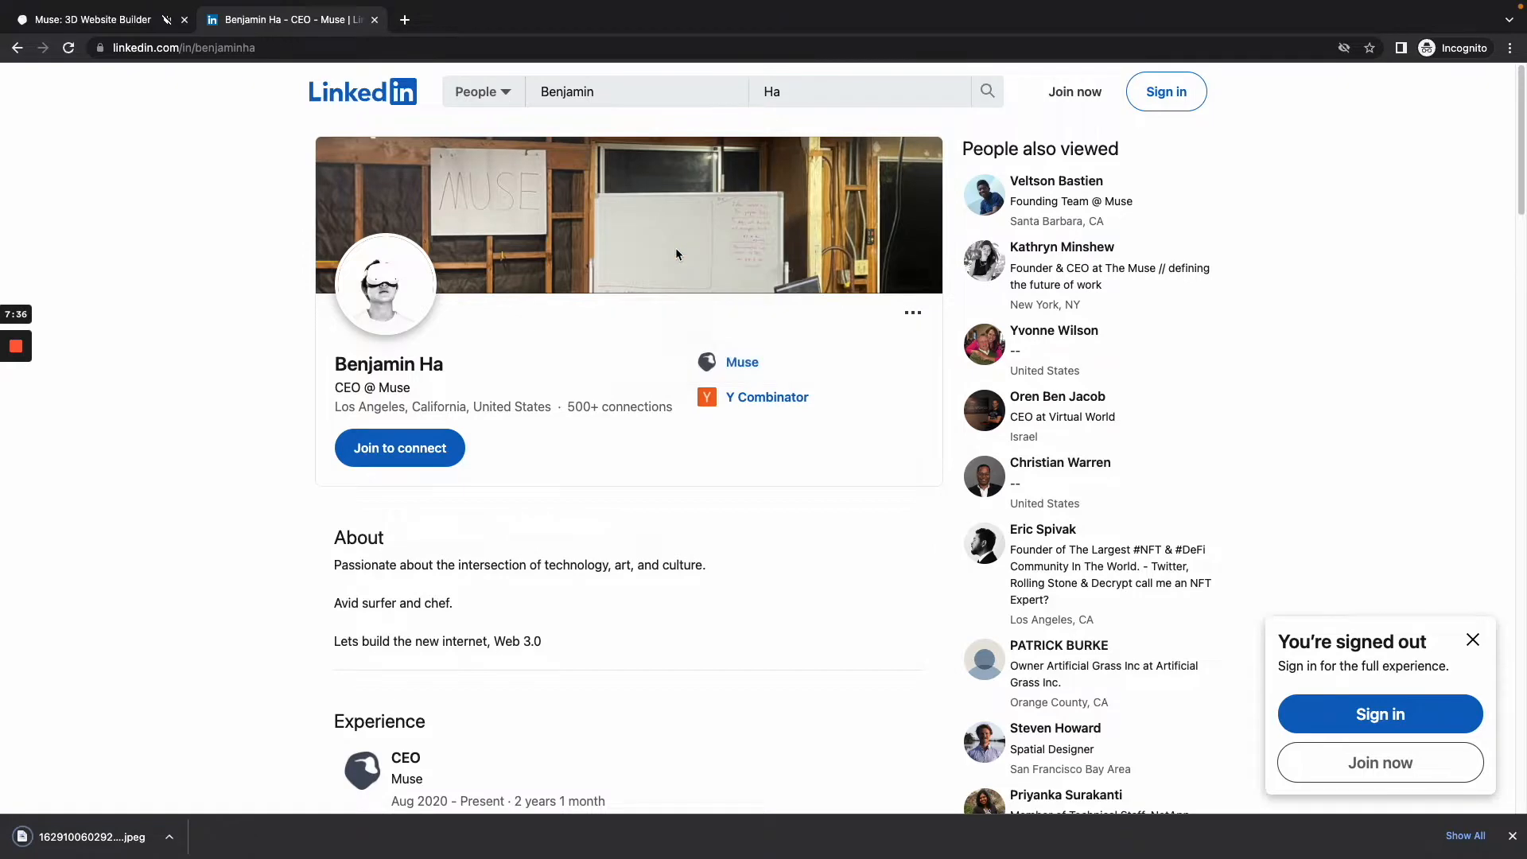
left_click(1064, 642)
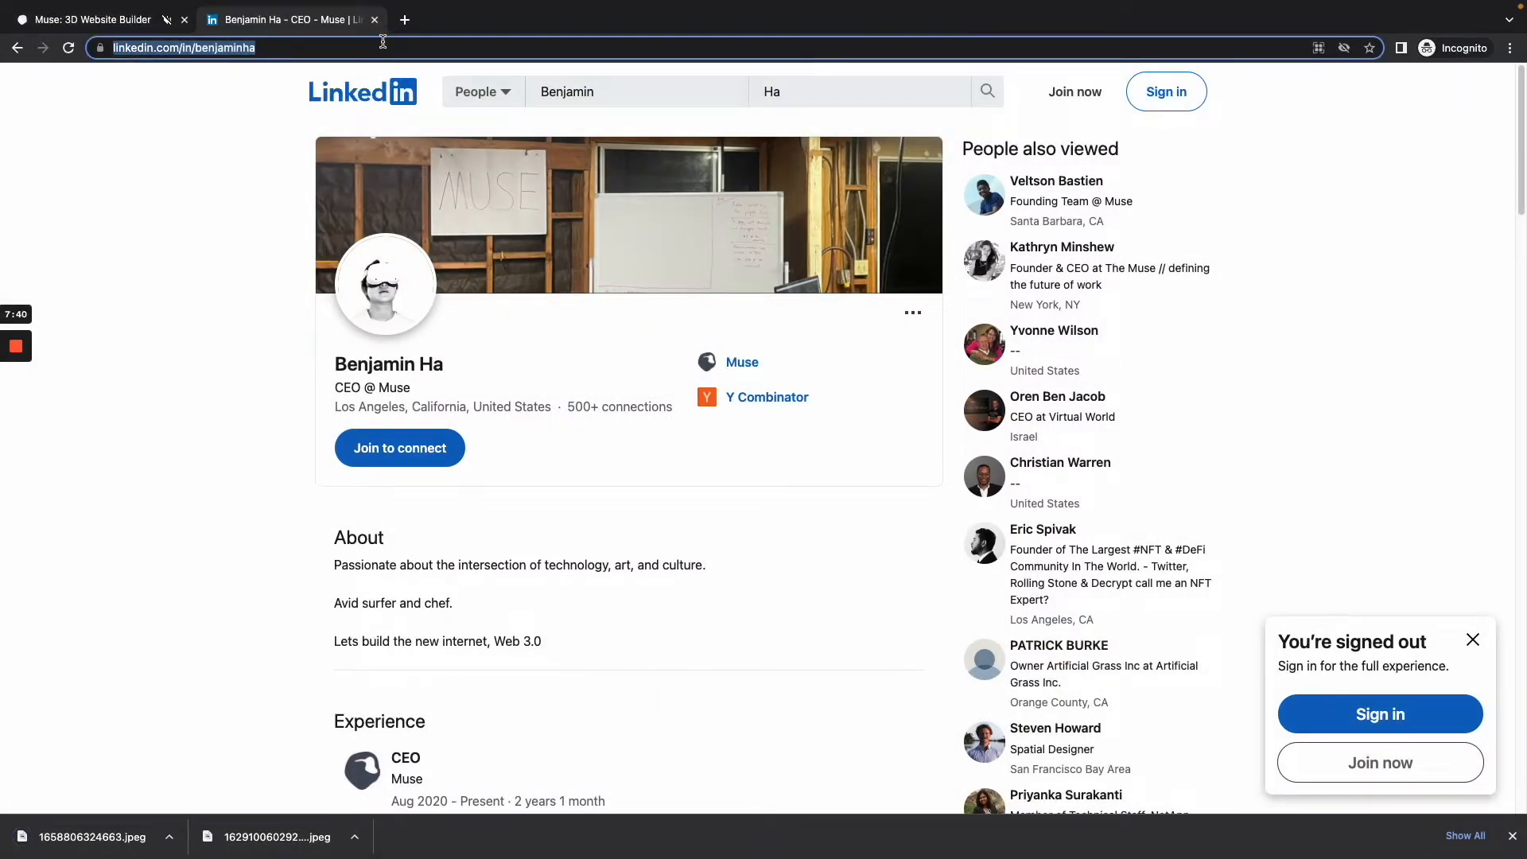
Step: Search Google Images for "lmu" and save the aerial campus picture from LMU This Week as "download (5)" in Downloads
type("lmu")
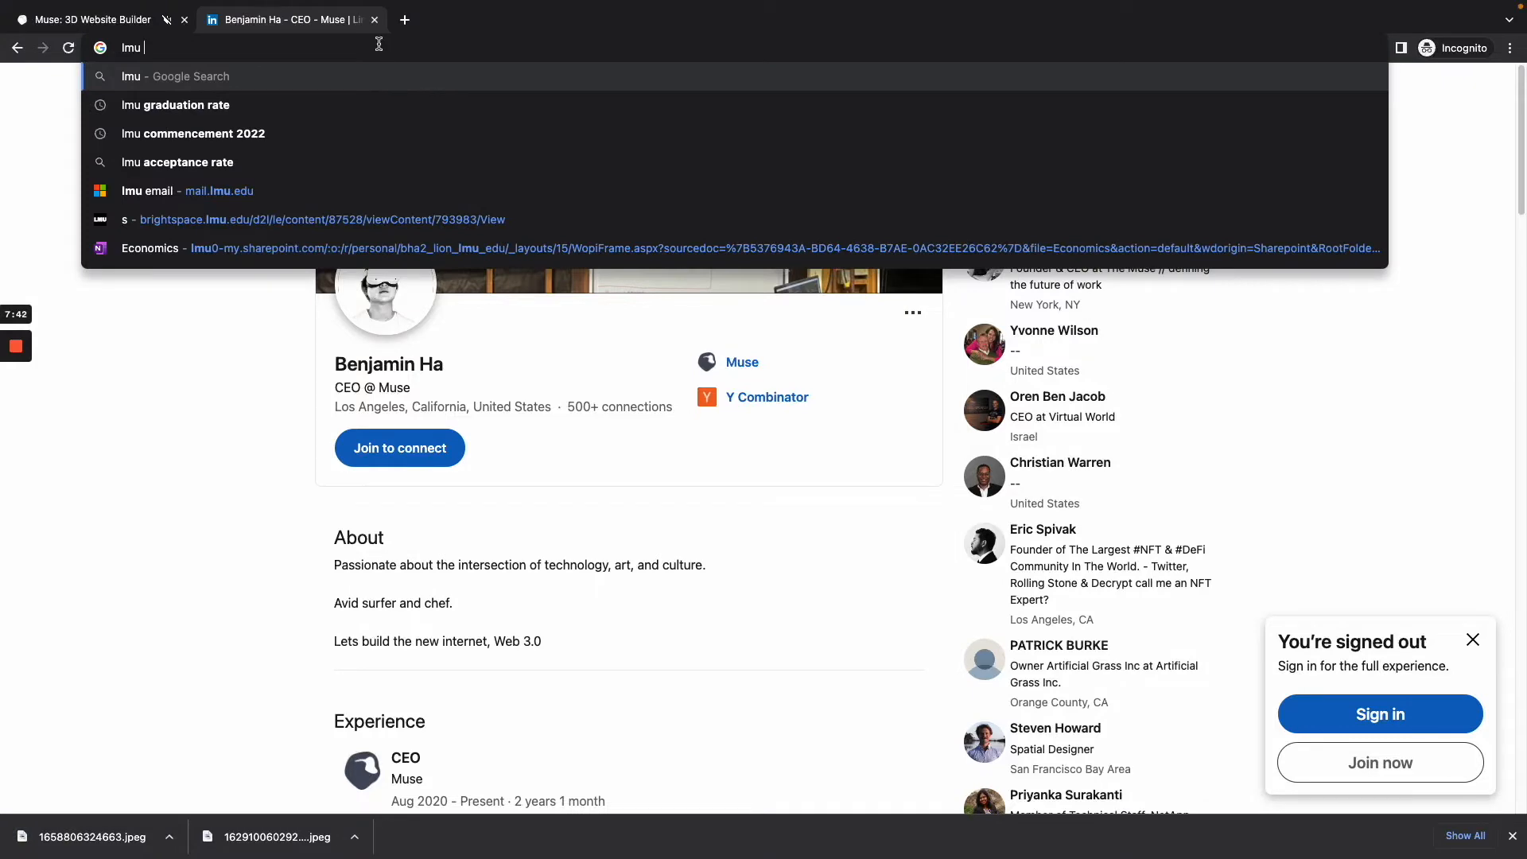
key("Return")
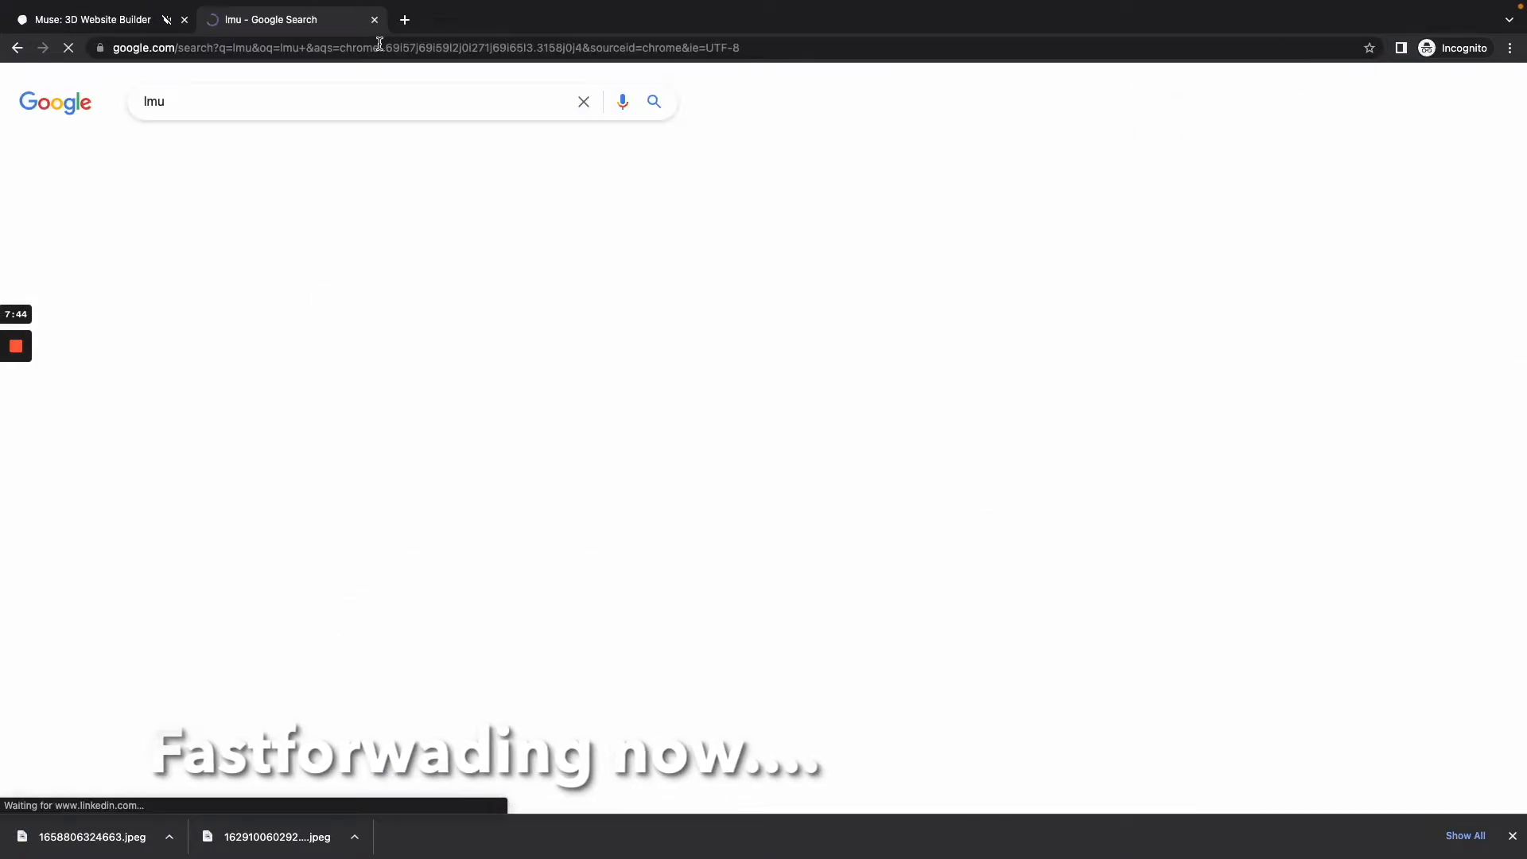
left_click(290, 156)
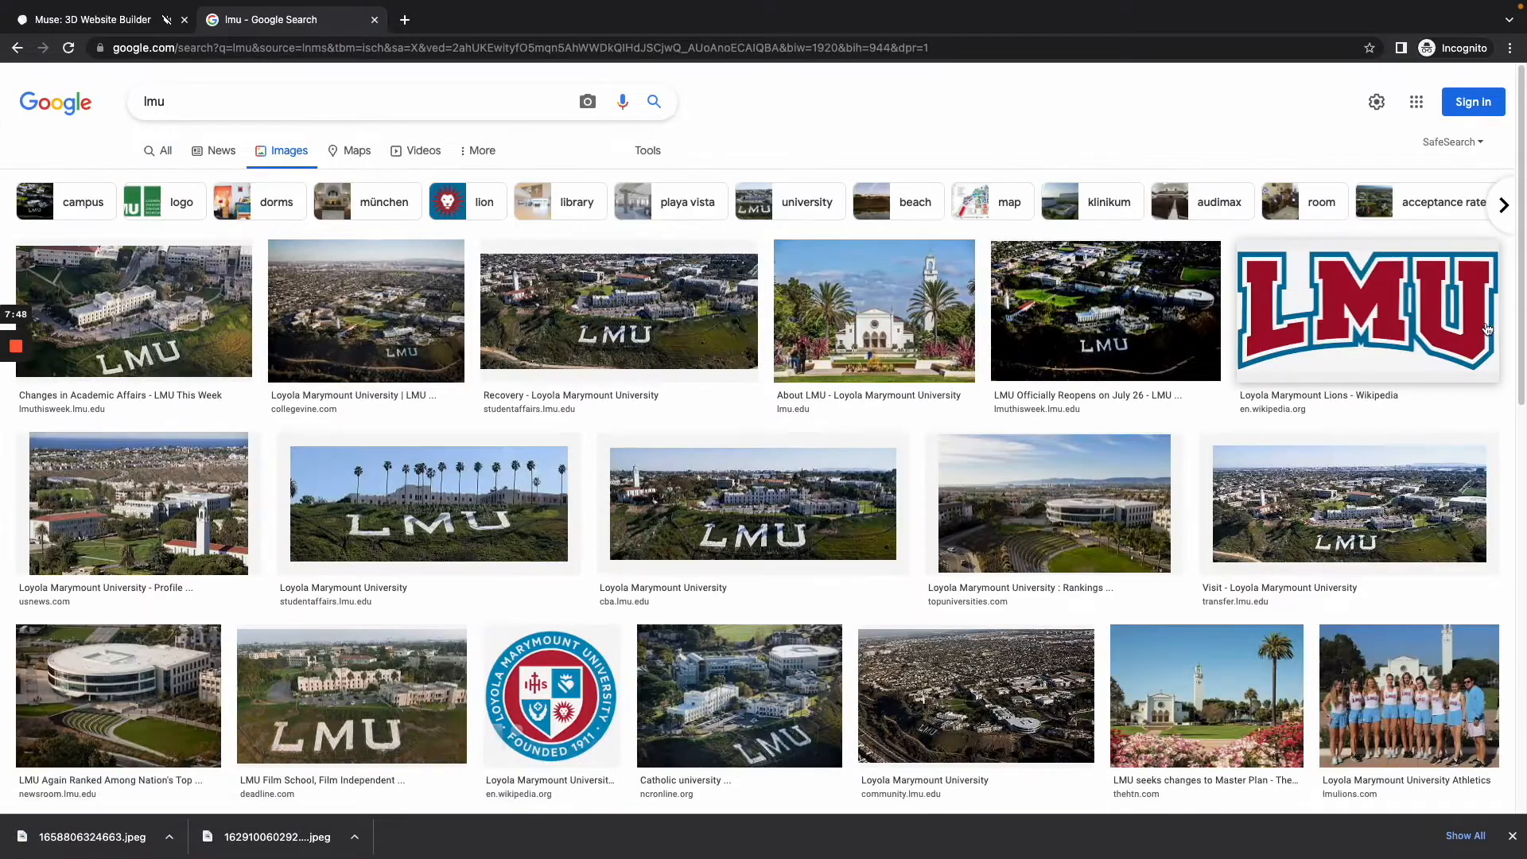
left_click(1167, 330)
right_click(1169, 296)
left_click(1217, 427)
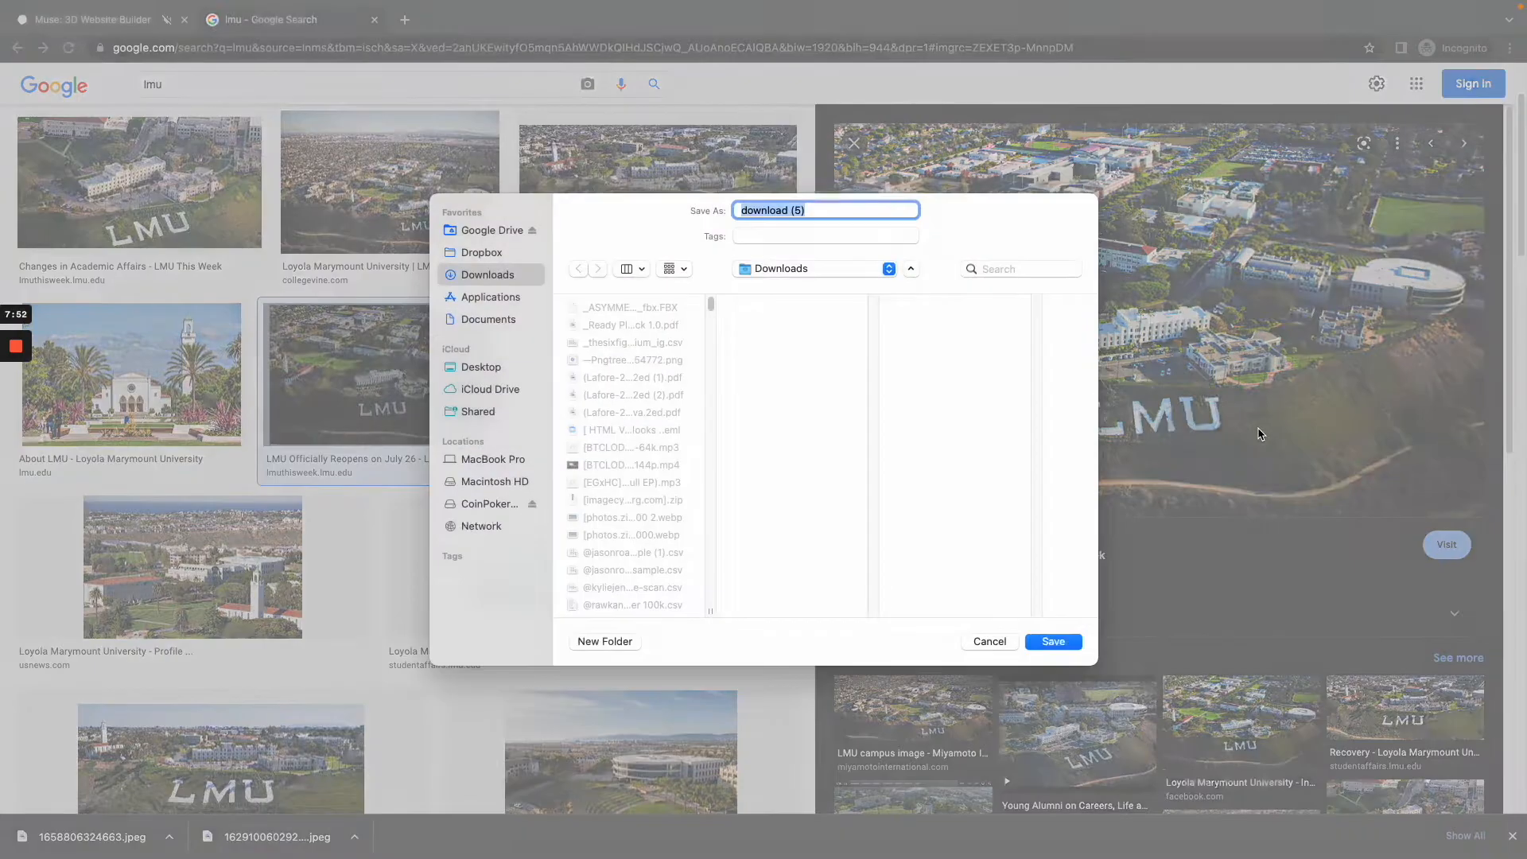
key("Return")
Step: Search Google Images for "yc" and save Wikipedia's orange Y Combinator logo to Downloads
scroll(532, 446, "down", 15)
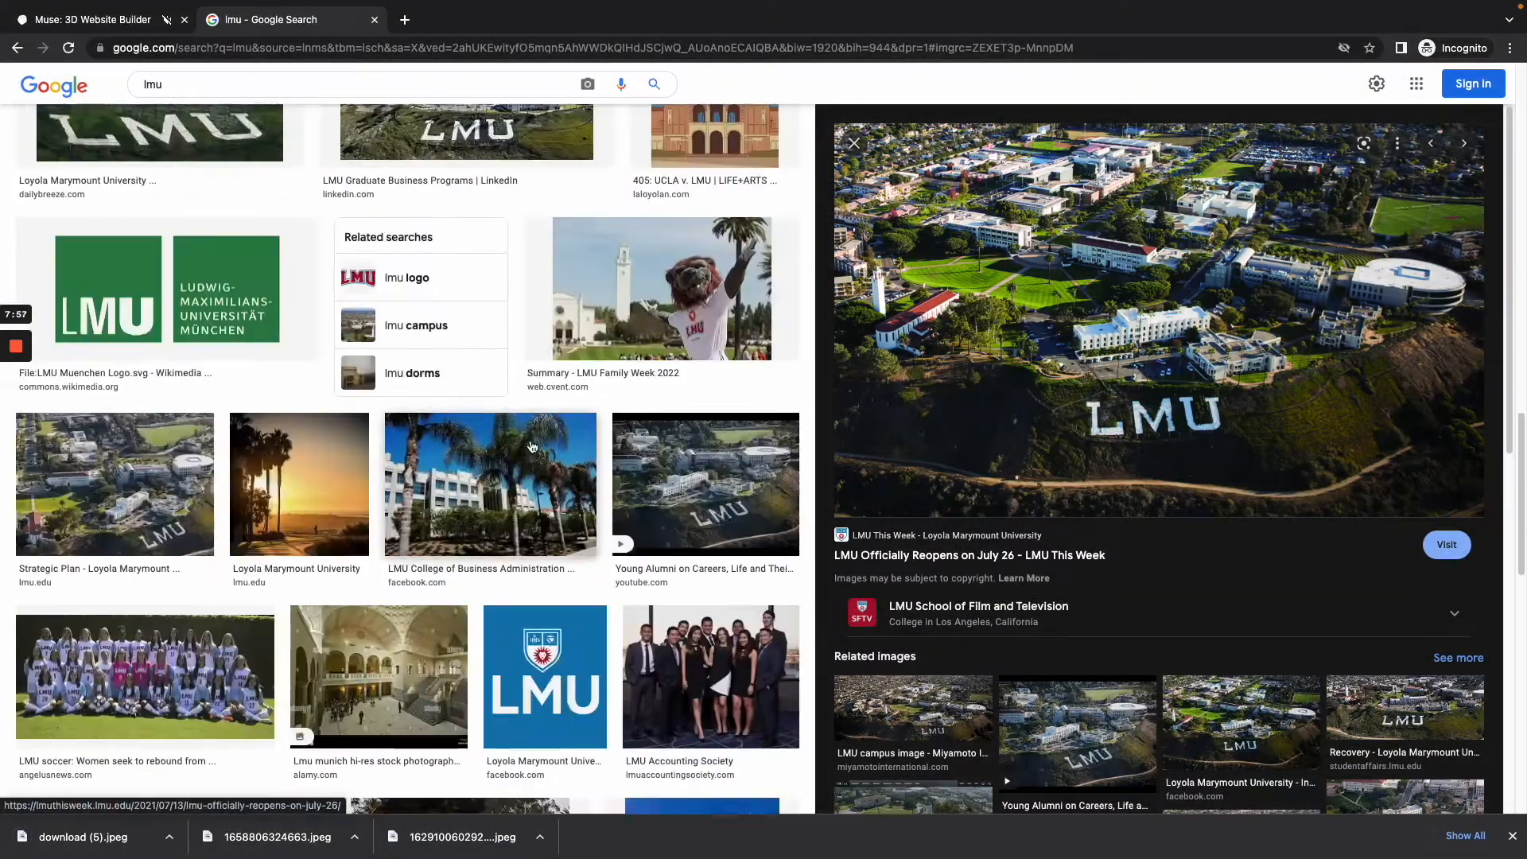
scroll(532, 447, "down", 5)
left_click(270, 92)
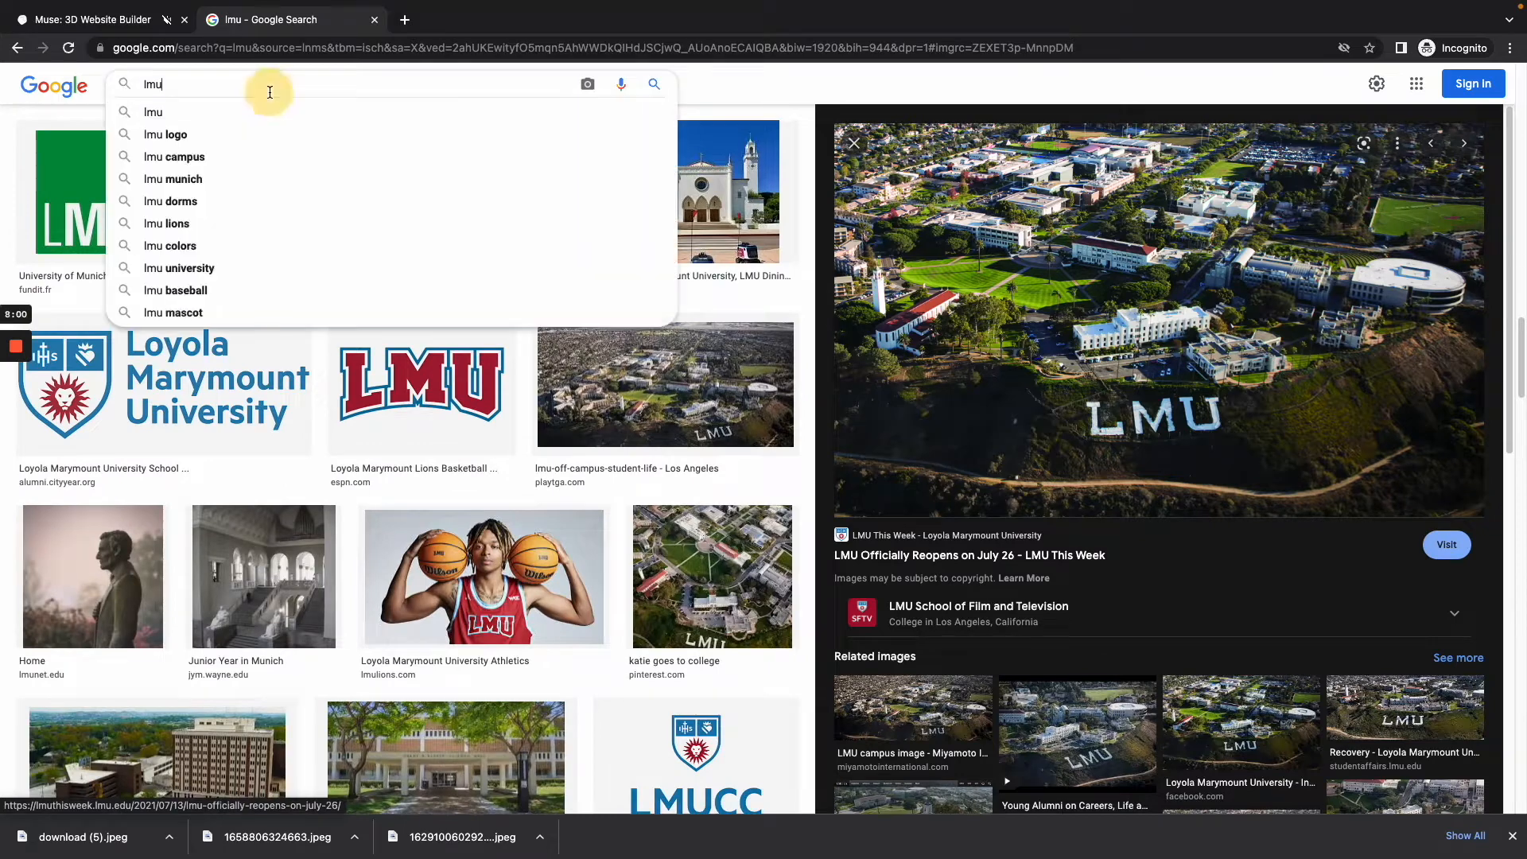
type("yc")
key("Return")
left_click(102, 255)
right_click(1165, 238)
left_click(1215, 399)
key("Return")
Step: Search Google Images for "golden state warriors" and save Wikipedia's team logo as Golden_State_Warriors_logo.svg.png in Downloads
left_click(178, 77)
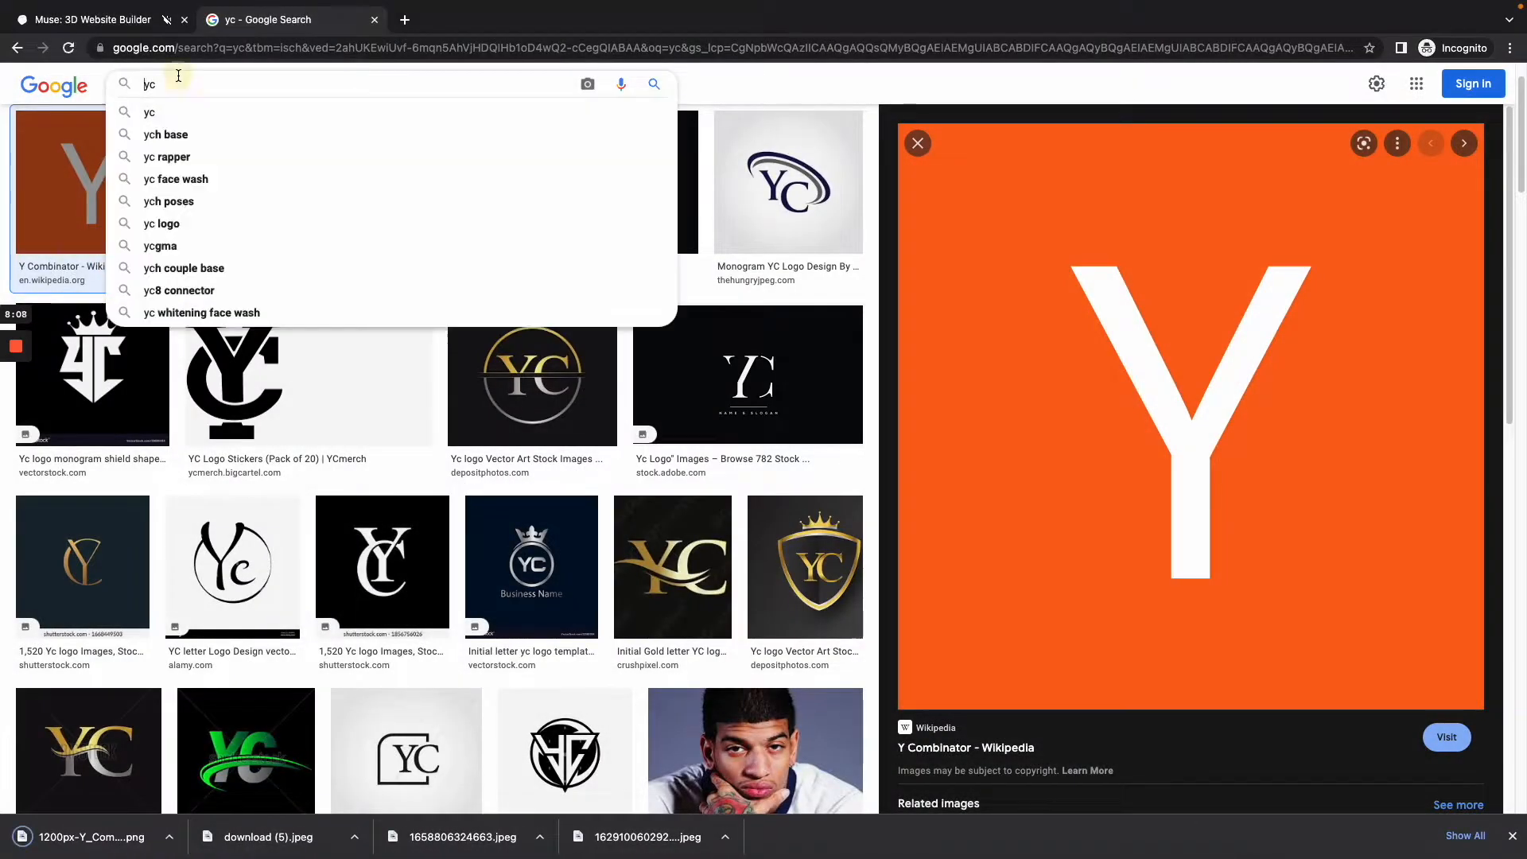
key("BackSpace")
type("golden state warriors")
key("Return")
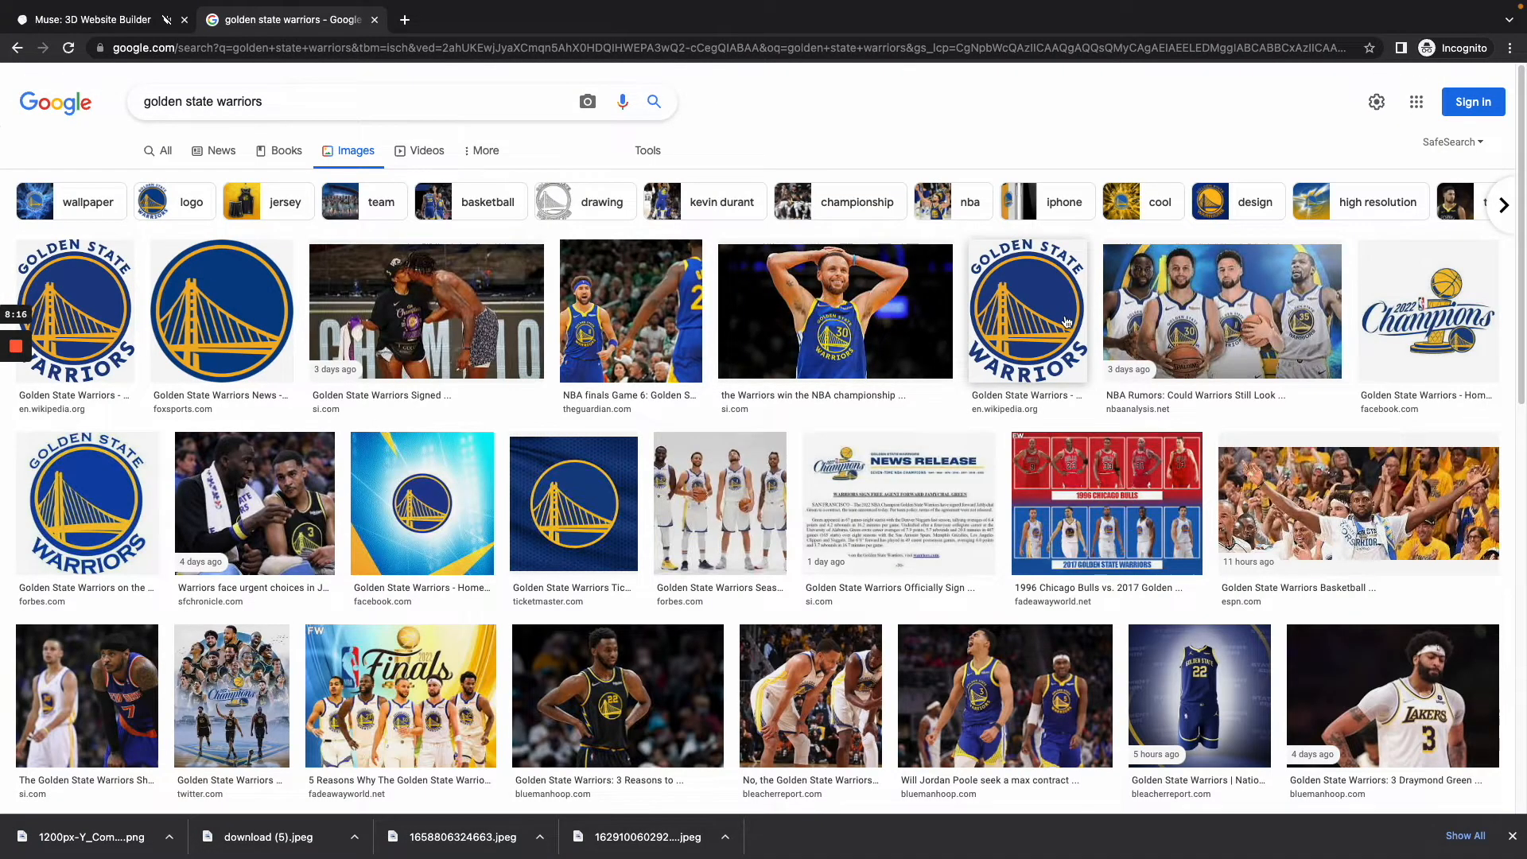
left_click(70, 289)
right_click(1186, 323)
left_click(1260, 475)
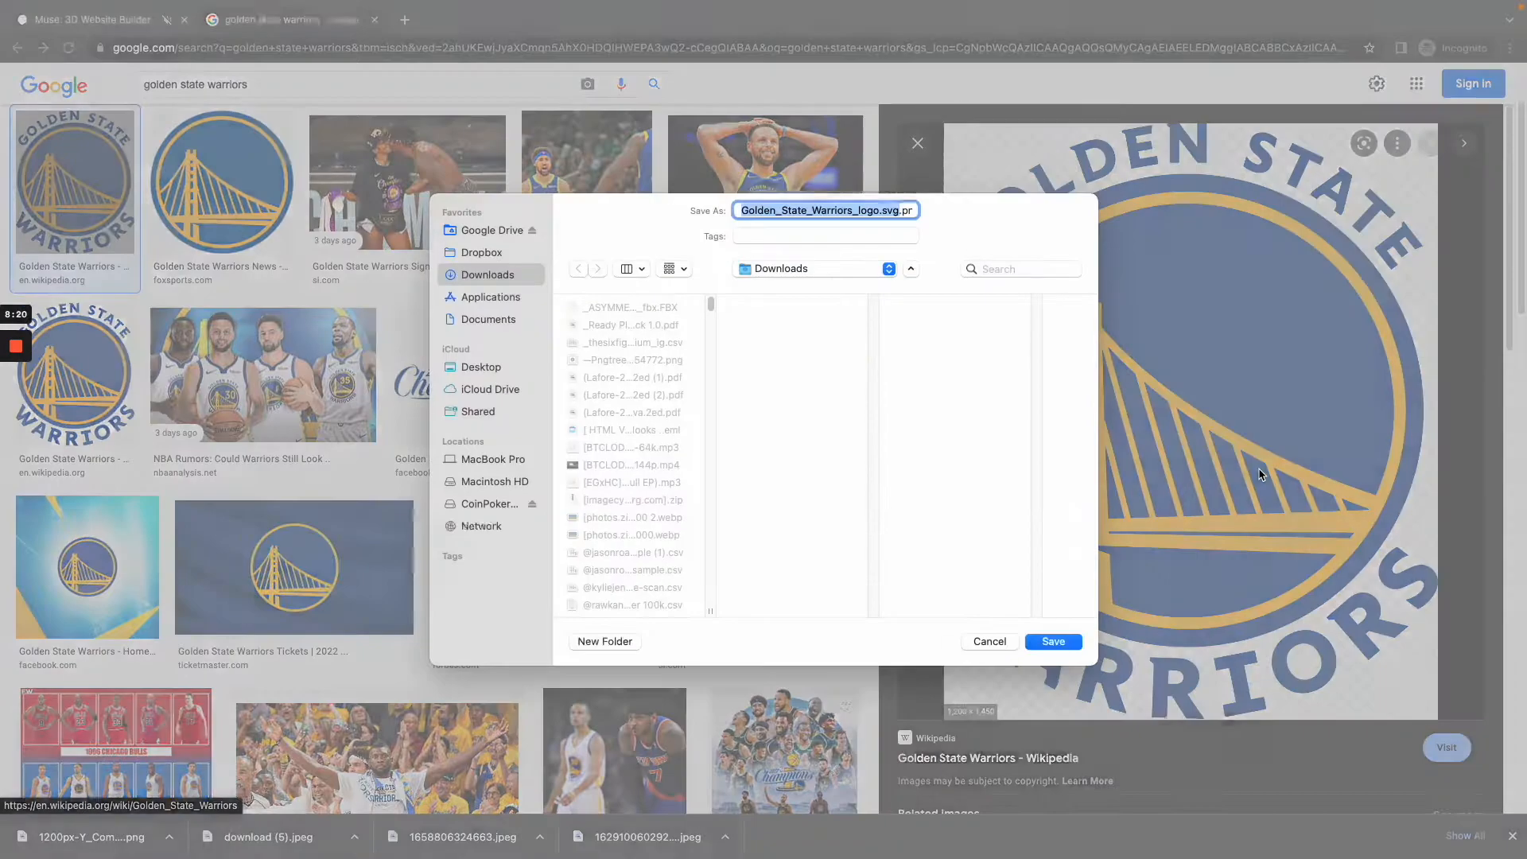
key("Return")
Step: Return to the Muse tab, resume the gym scene and walk toward the placeholder image frames on the side wall
left_click(97, 19)
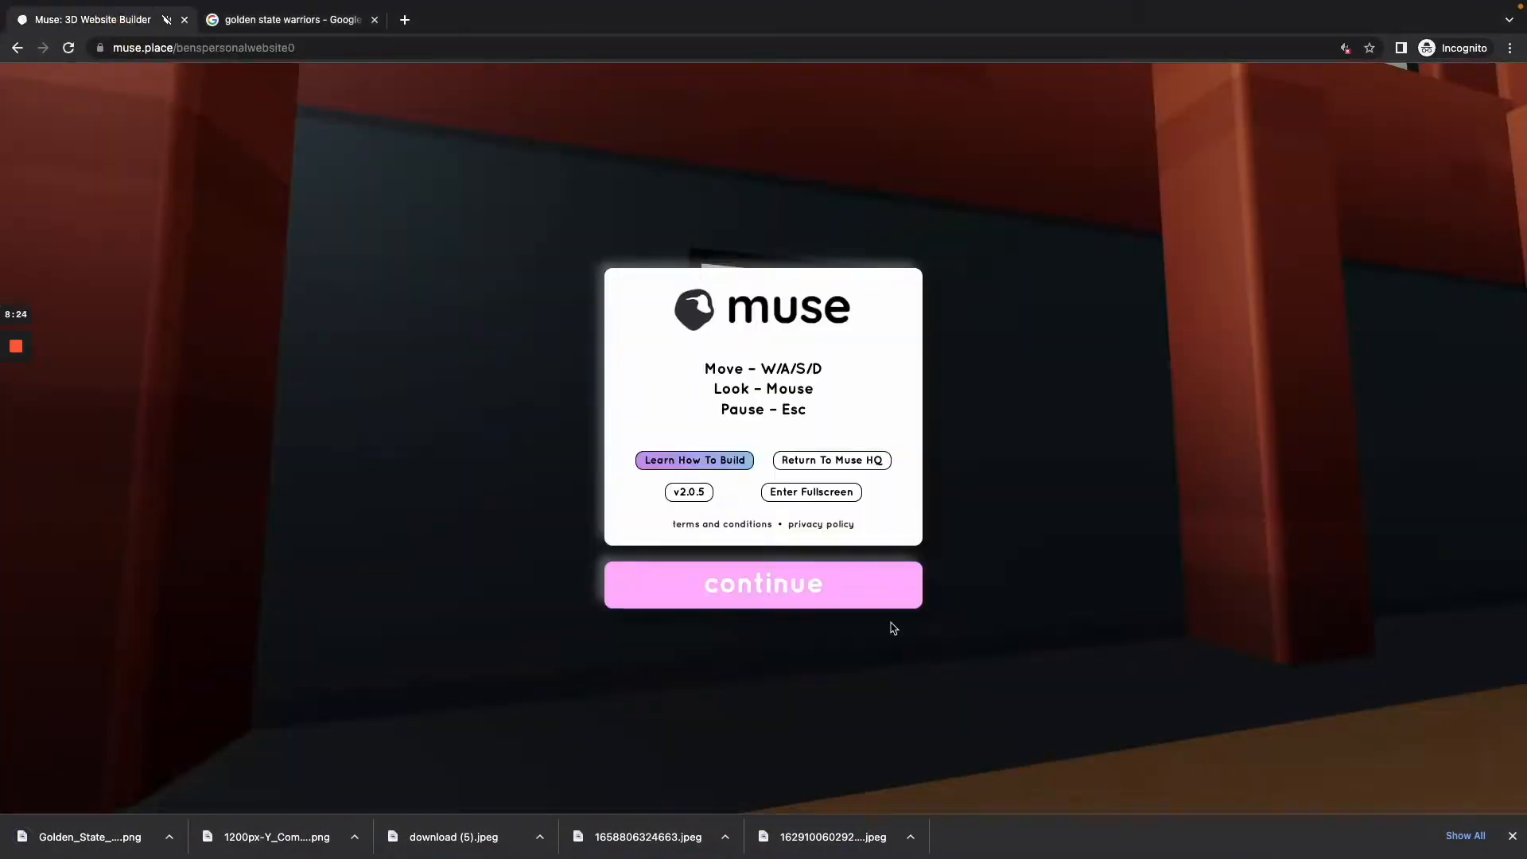
left_click(834, 590)
key("d")
key("w")
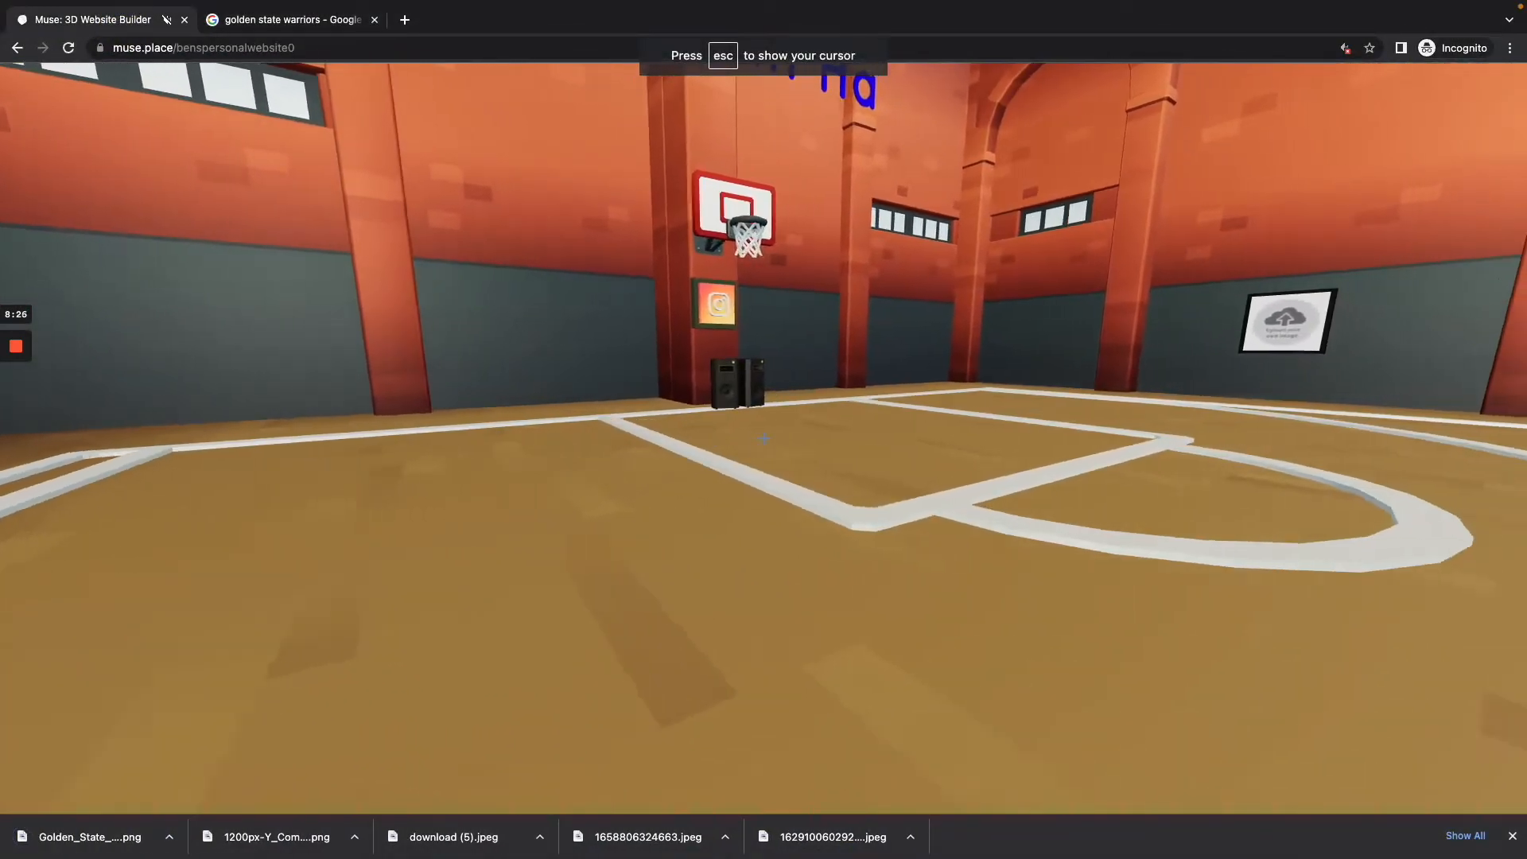
key("w")
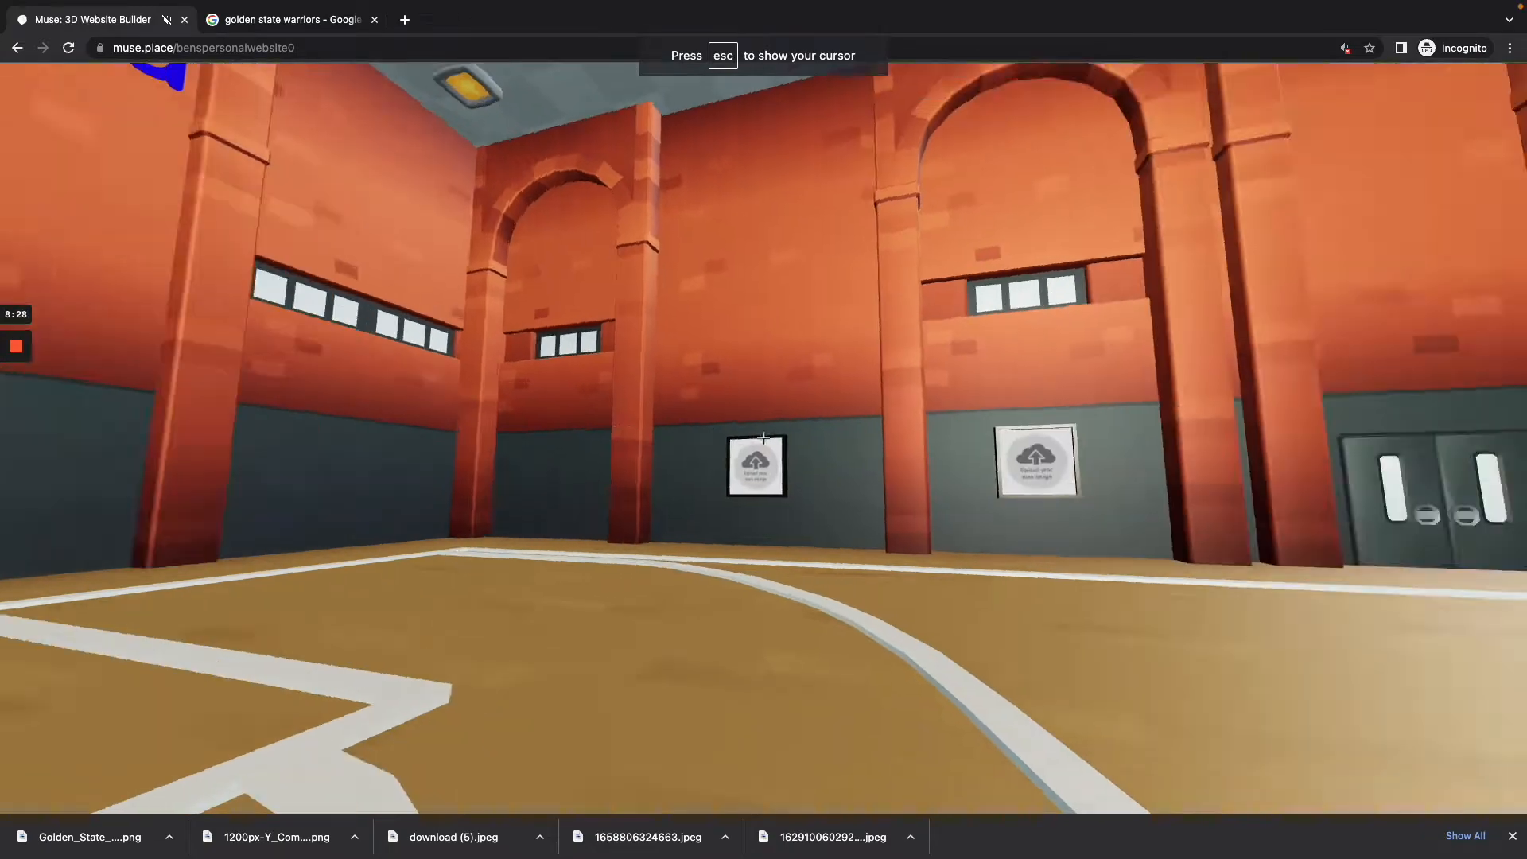
key("w")
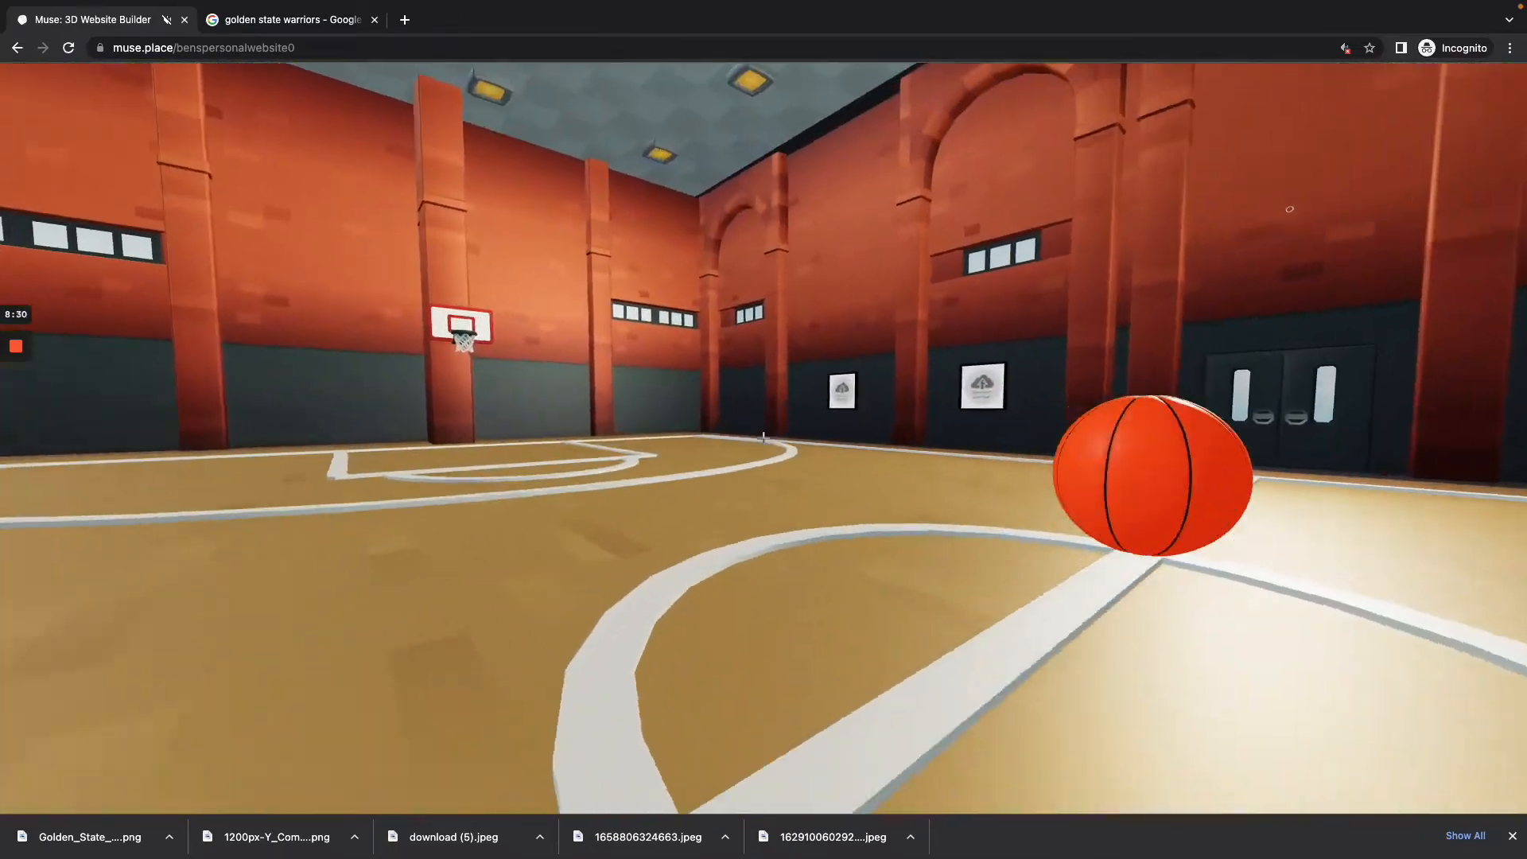
key("w")
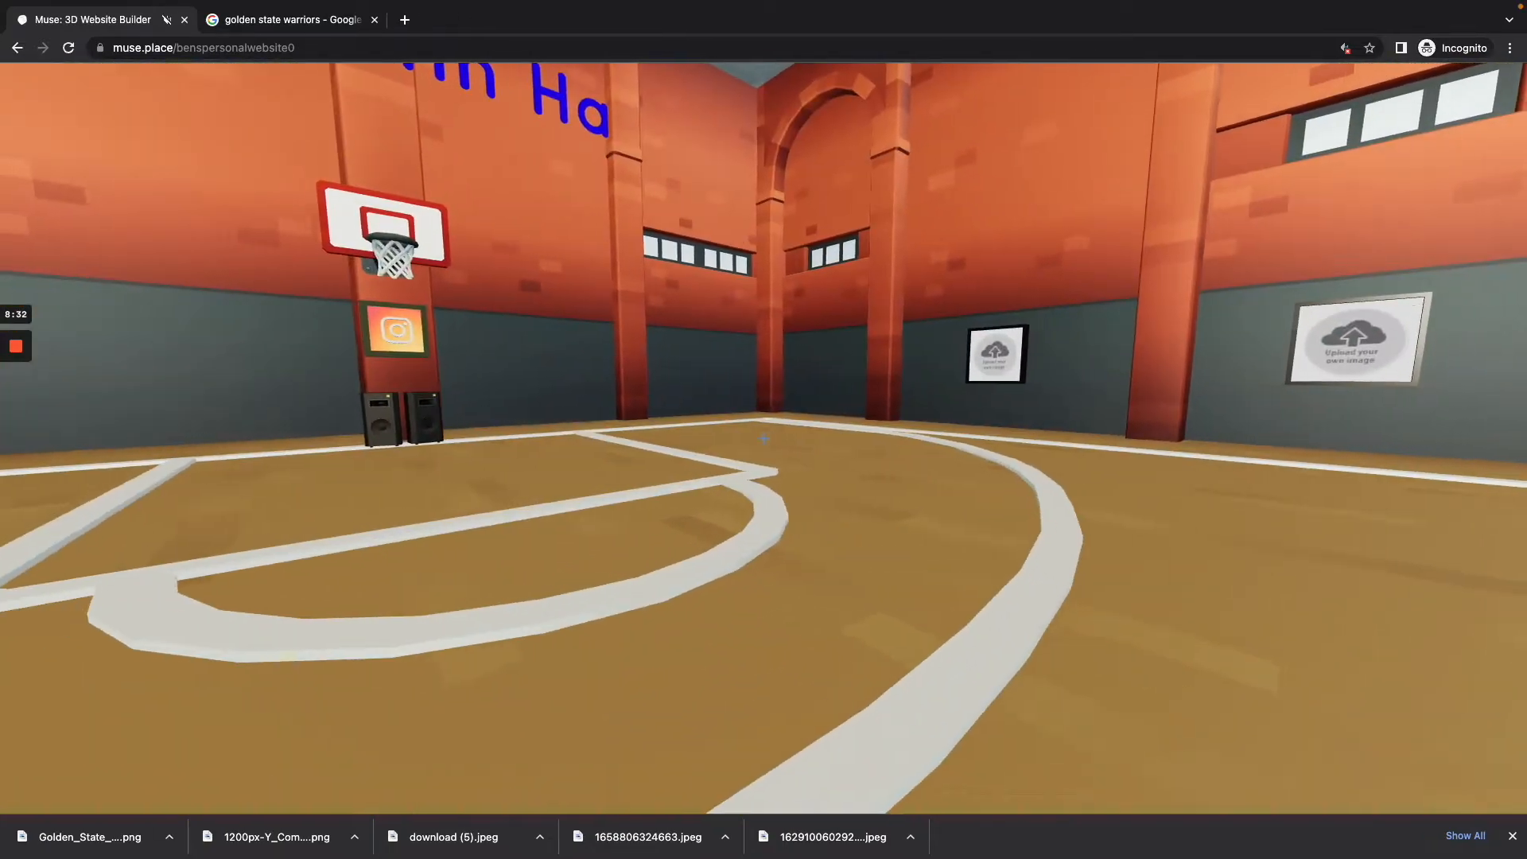
key("s")
key("w")
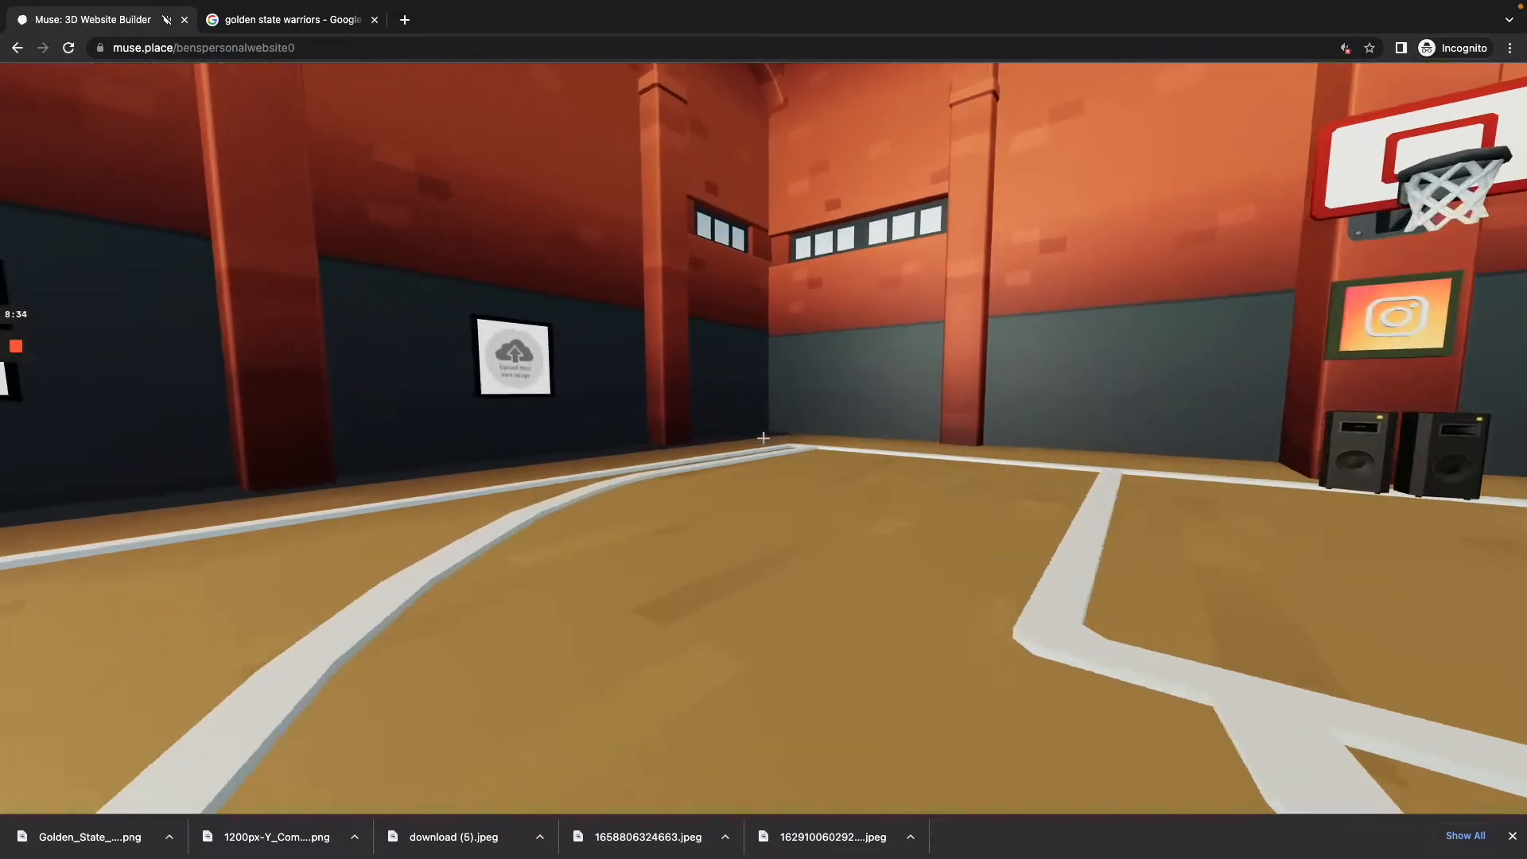
Step: Show the builder tools and select the side-wall placeholder frame nearest the wall with the name title
key("b")
key("w")
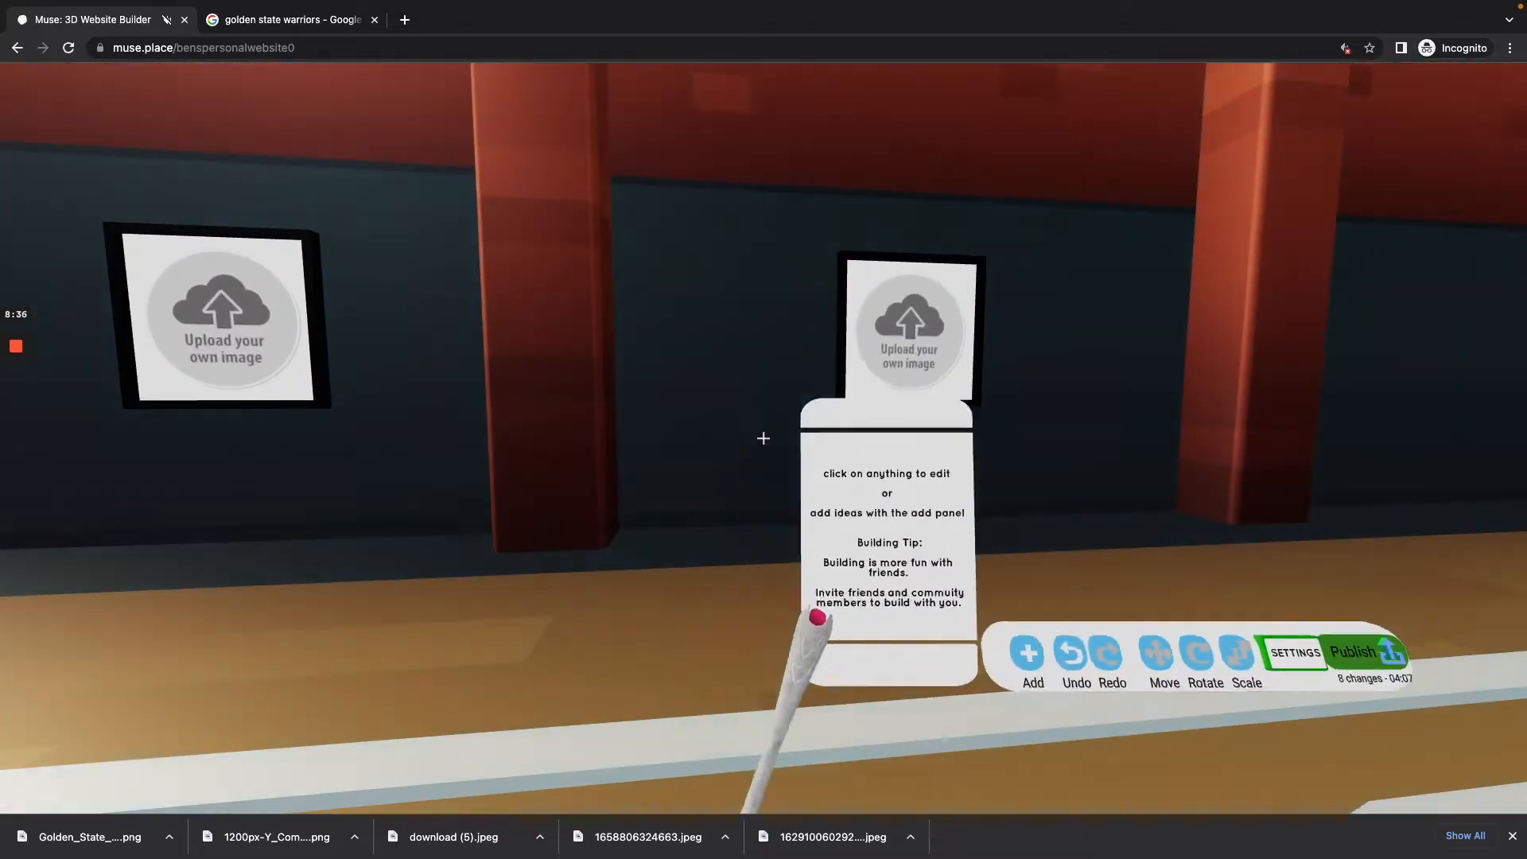
key("w")
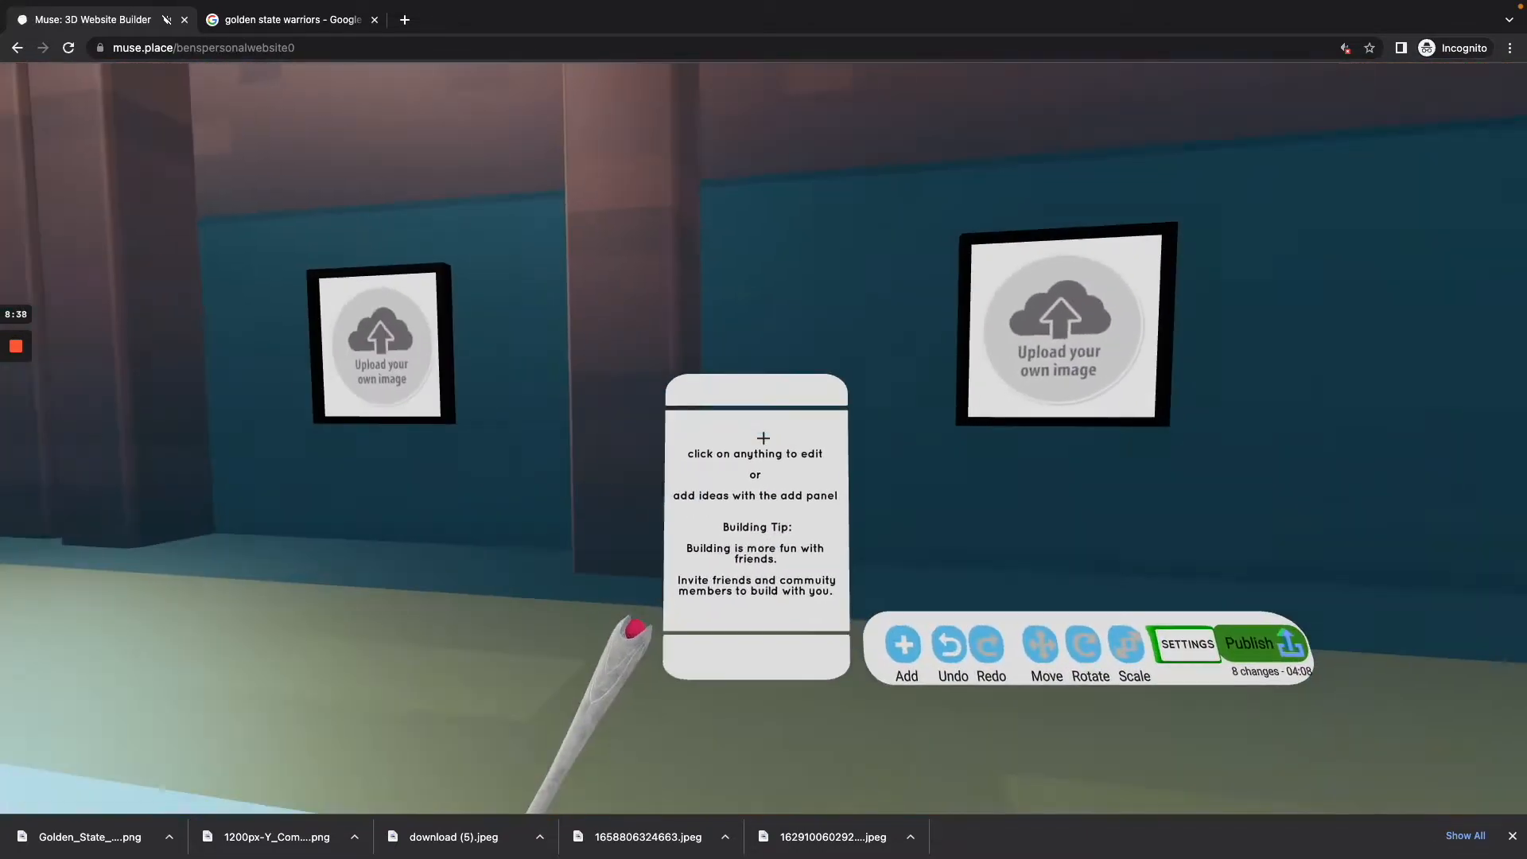
key("w")
key("s")
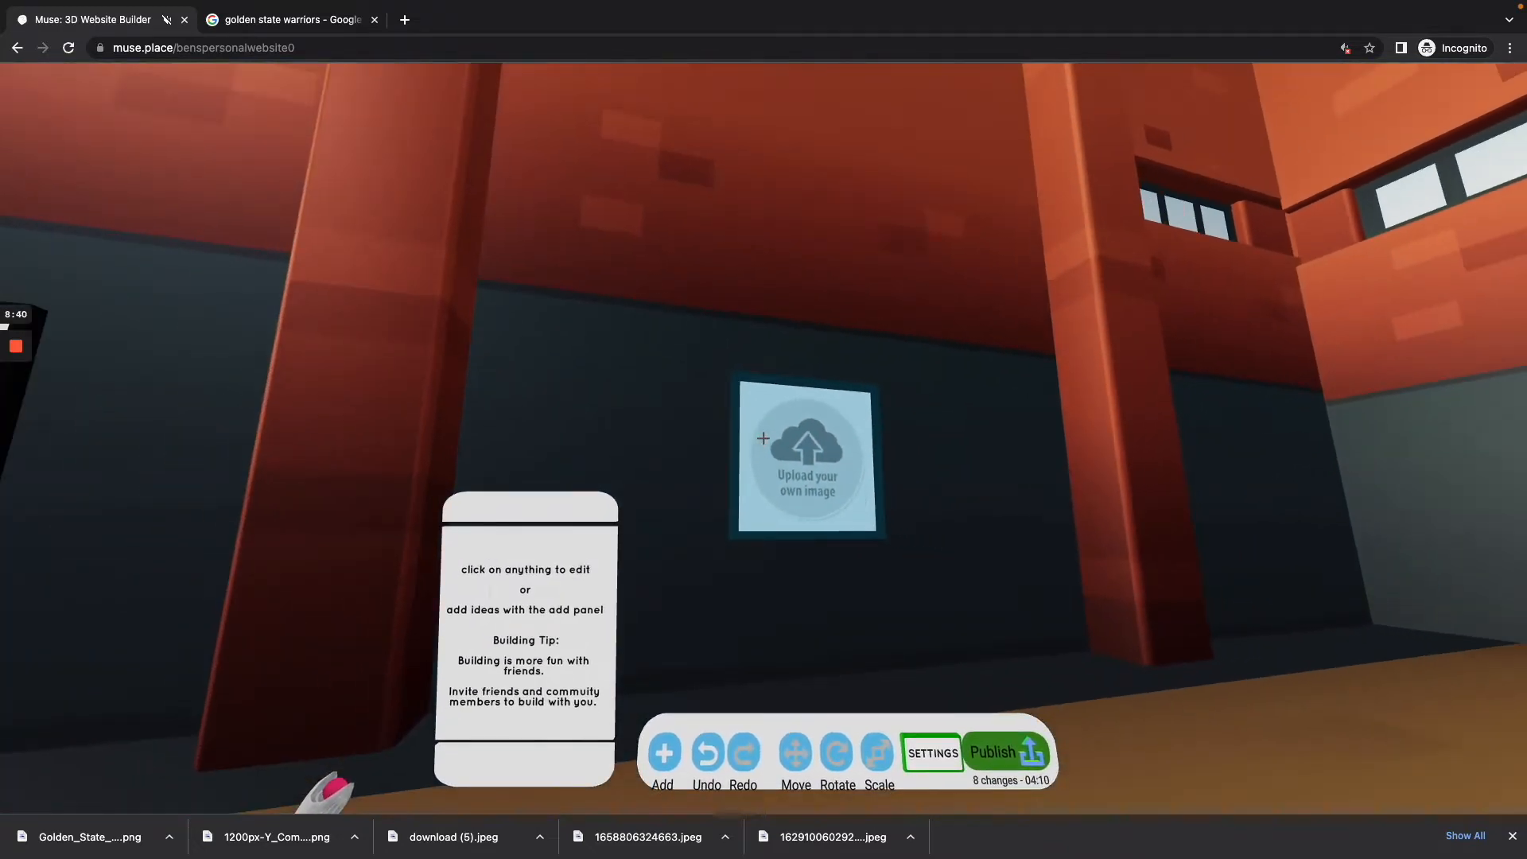
key("w")
left_click(762, 438)
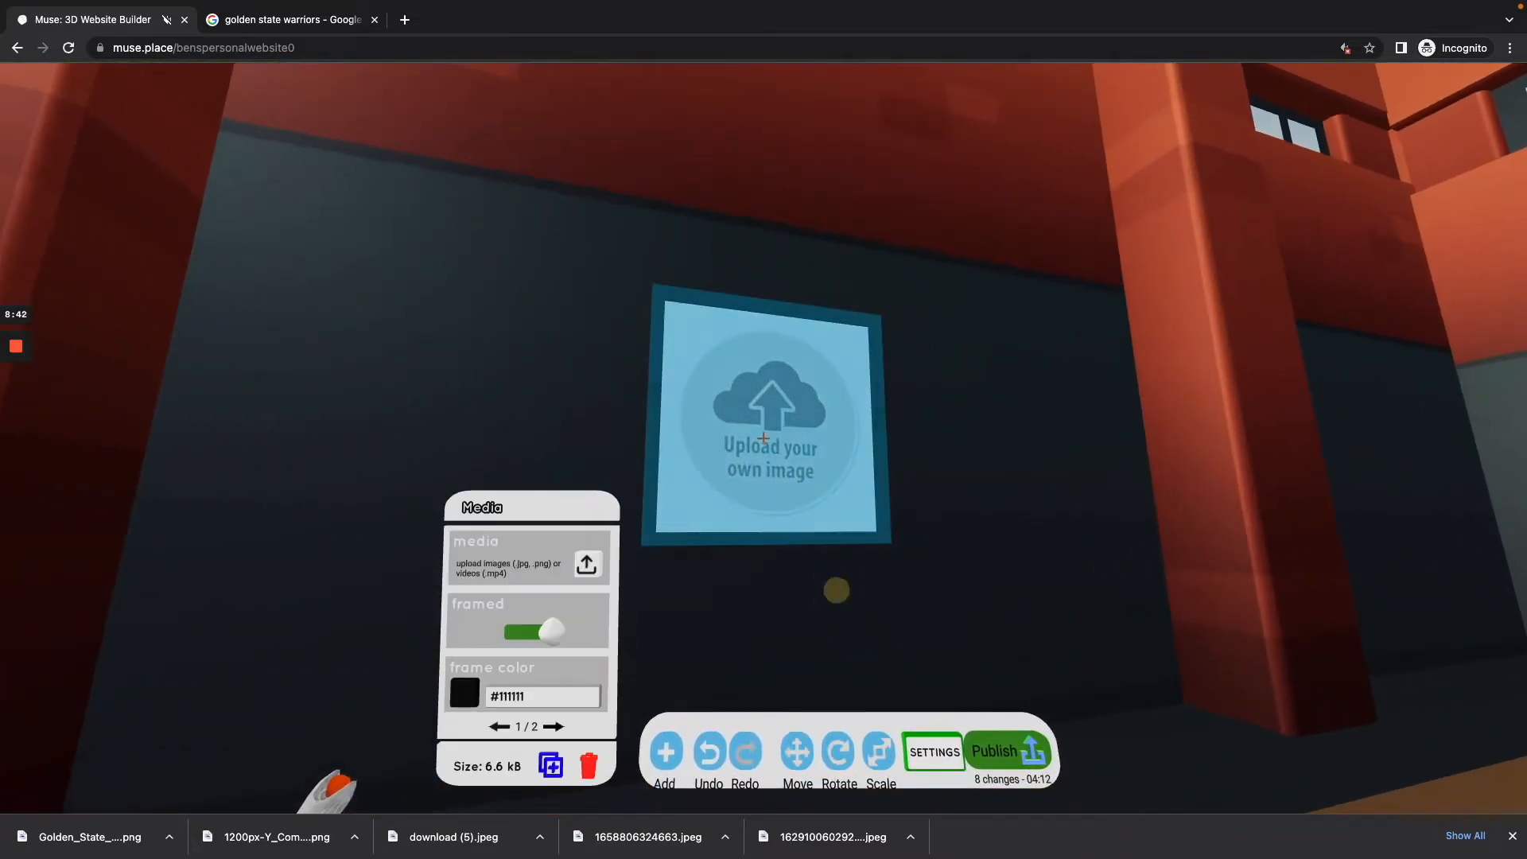
key("w")
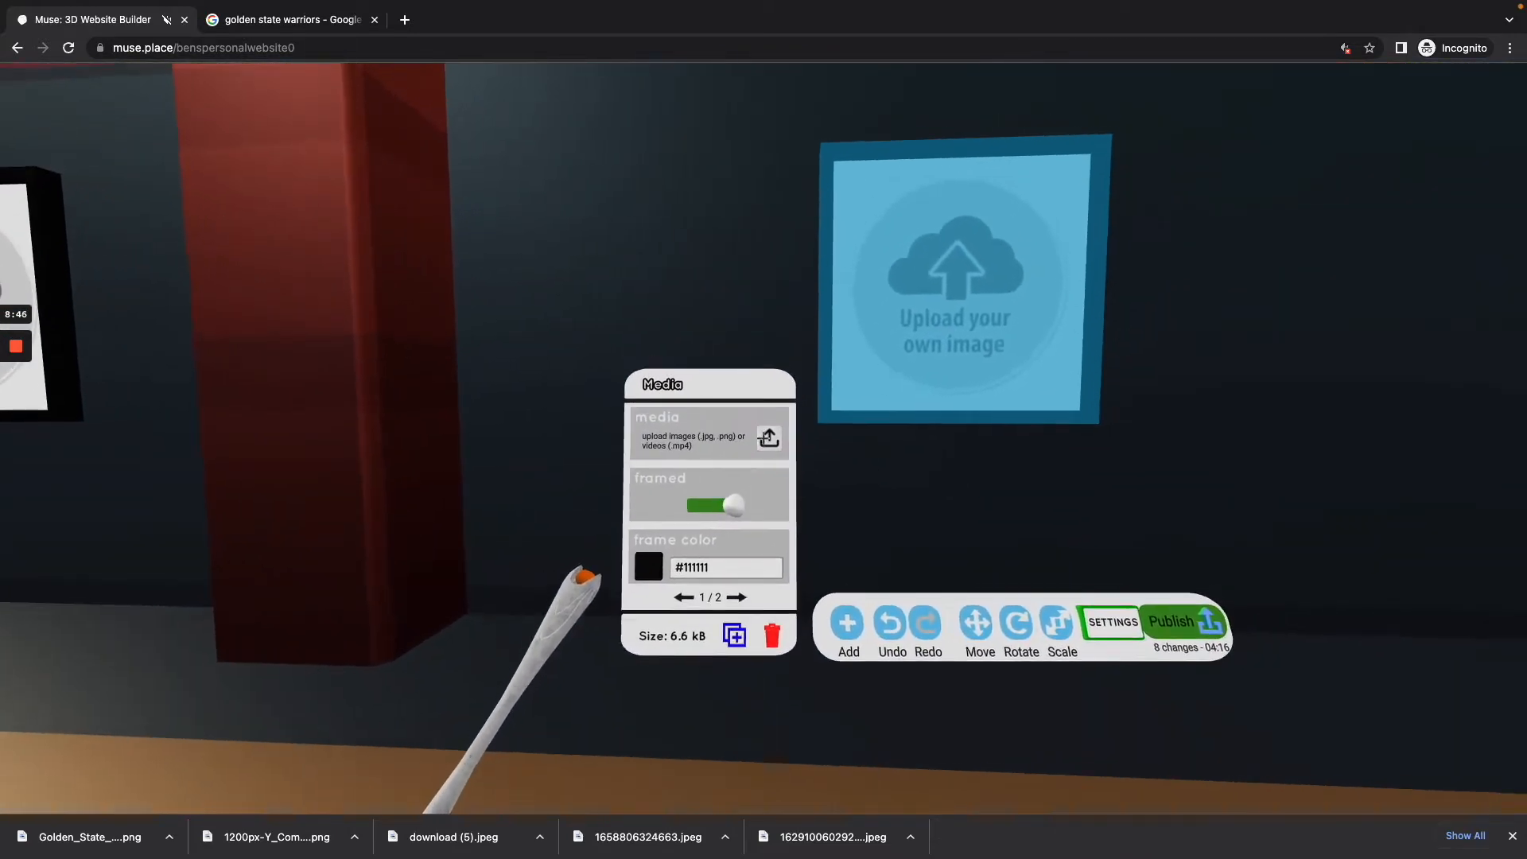
left_click(765, 438)
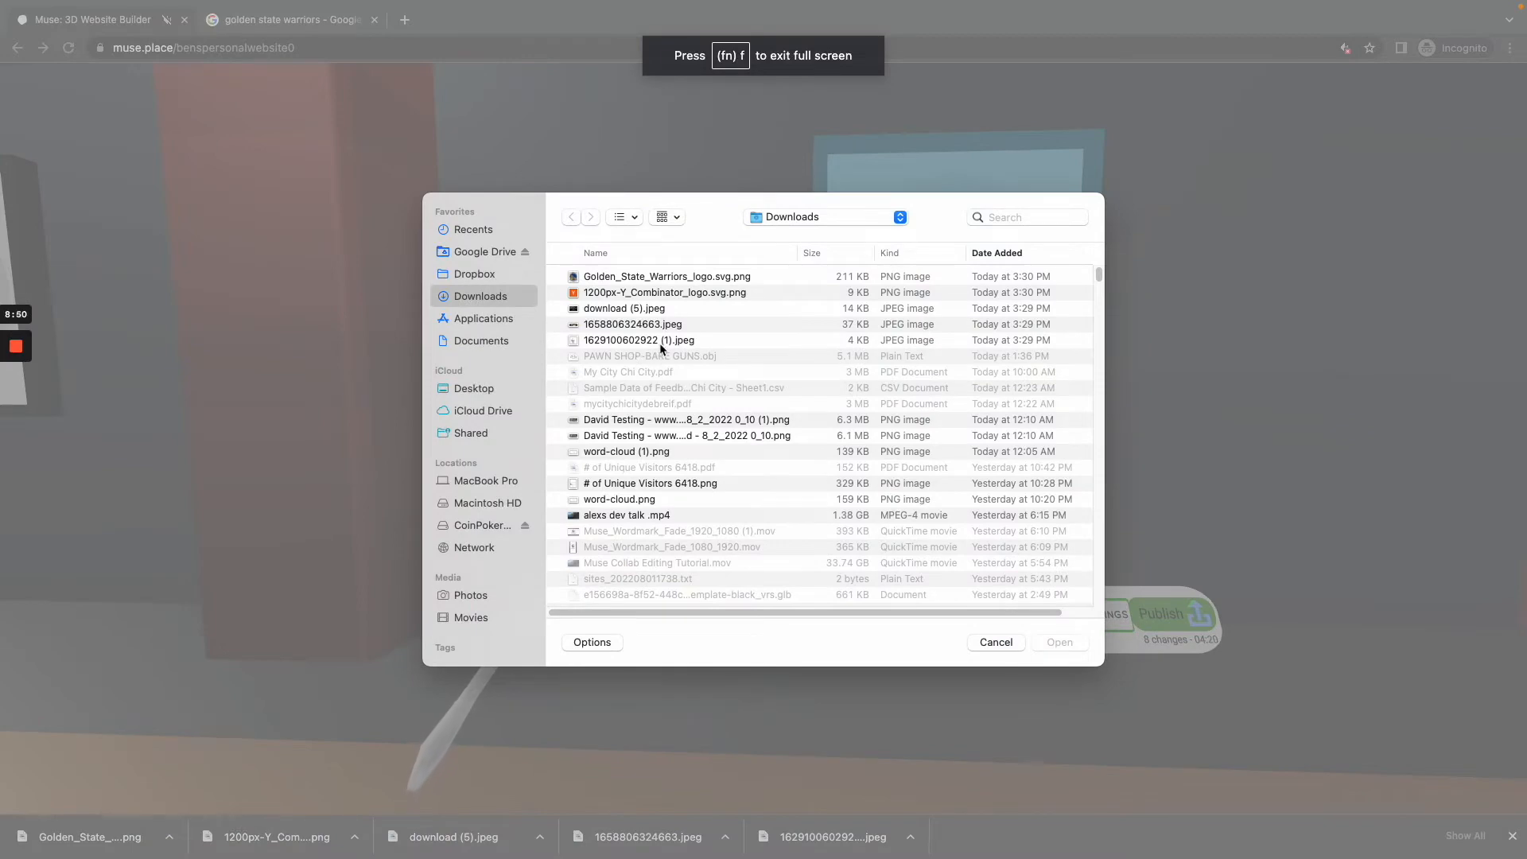
double_click(661, 339)
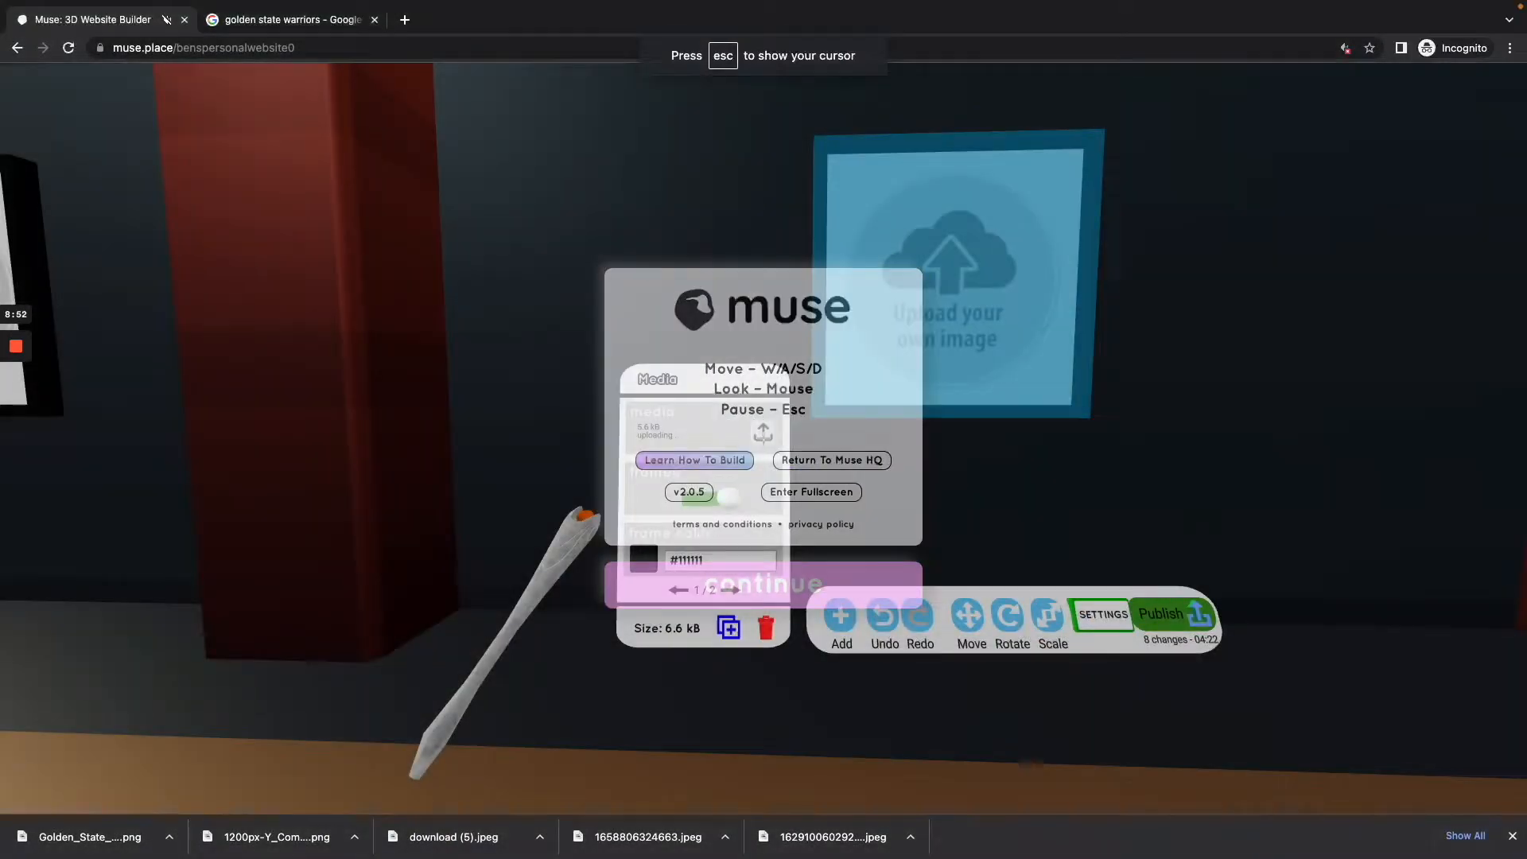
key("s")
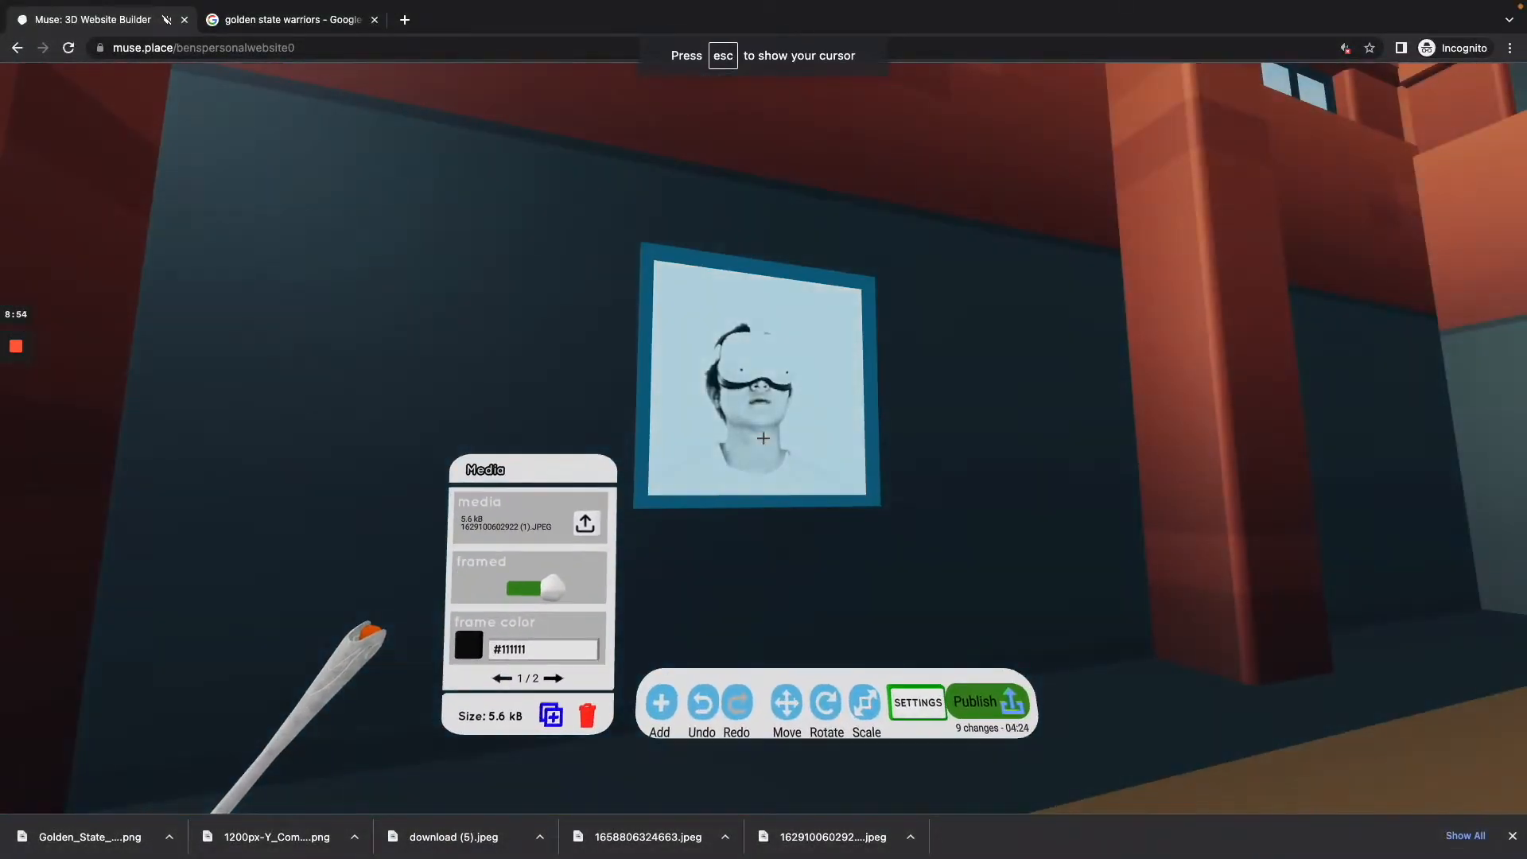
key("Tab")
Step: Examine the portrait picture on the side wall up close and from across the gym
key("s")
key("w")
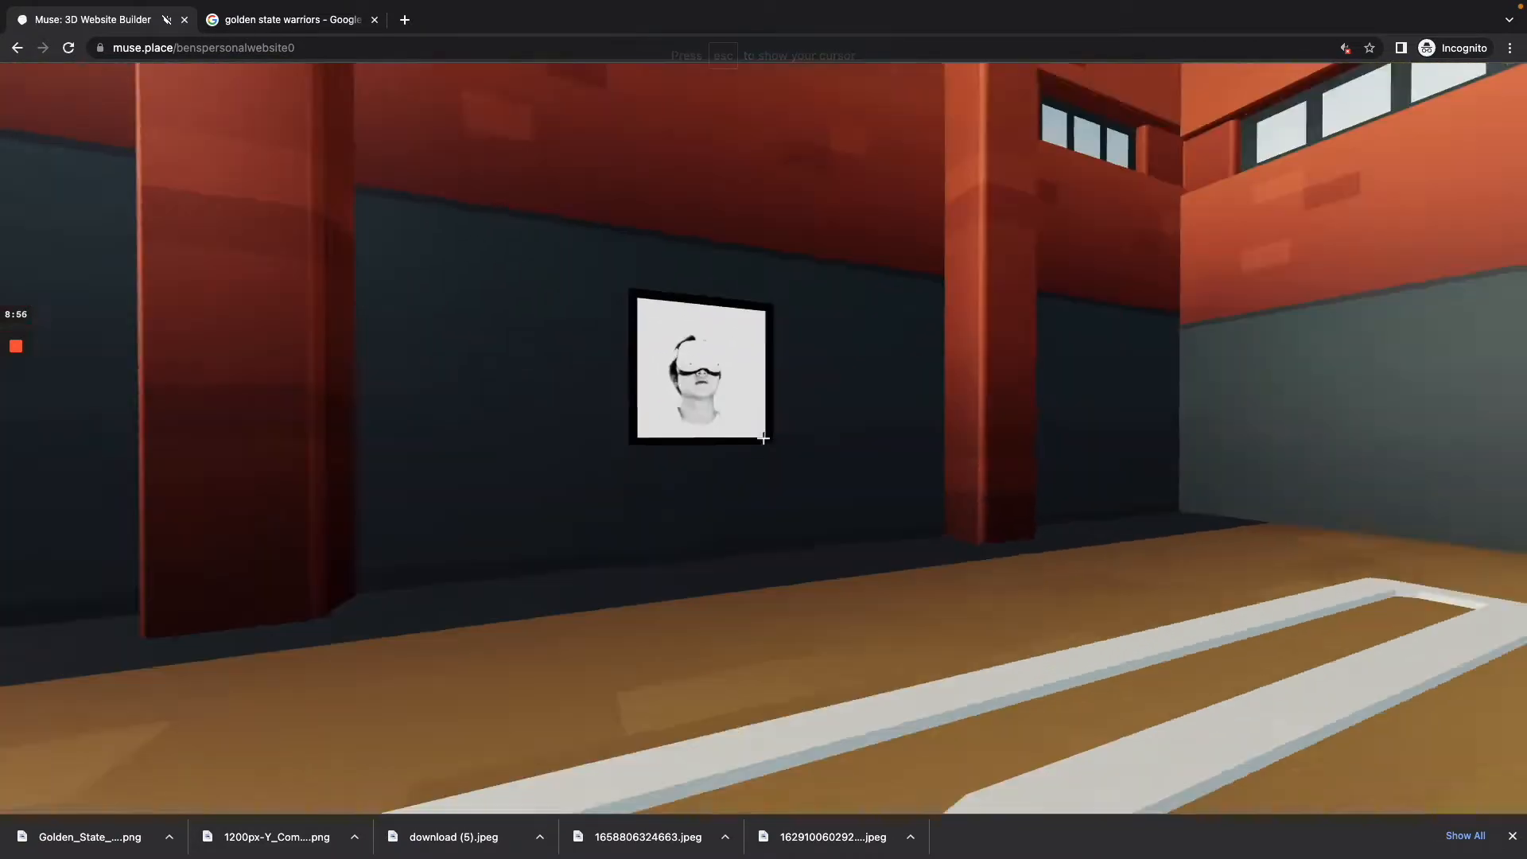
key("w")
key("s")
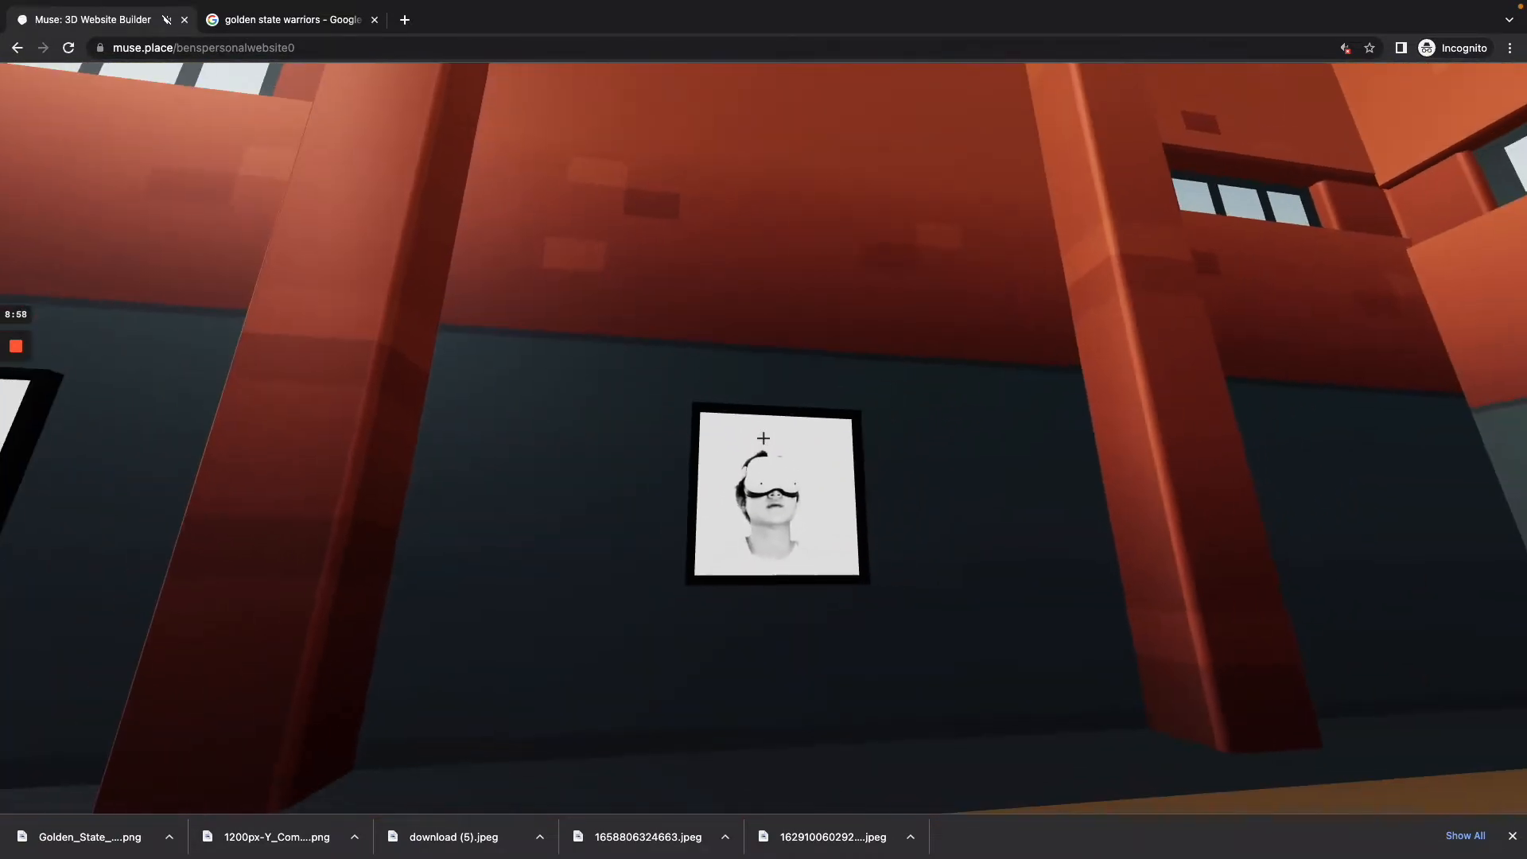
key("w")
key("w")
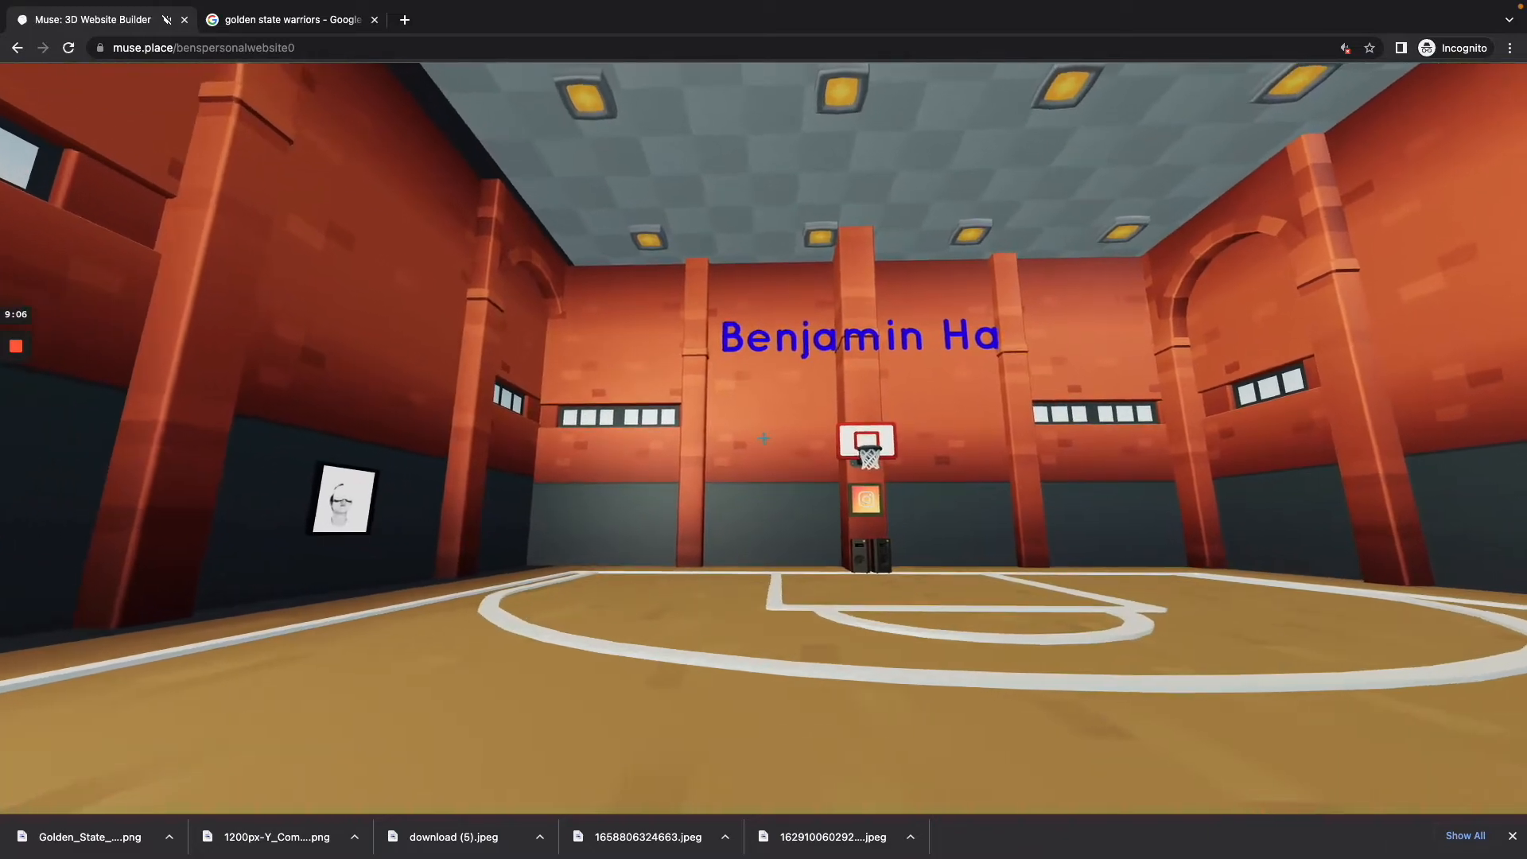
key("w")
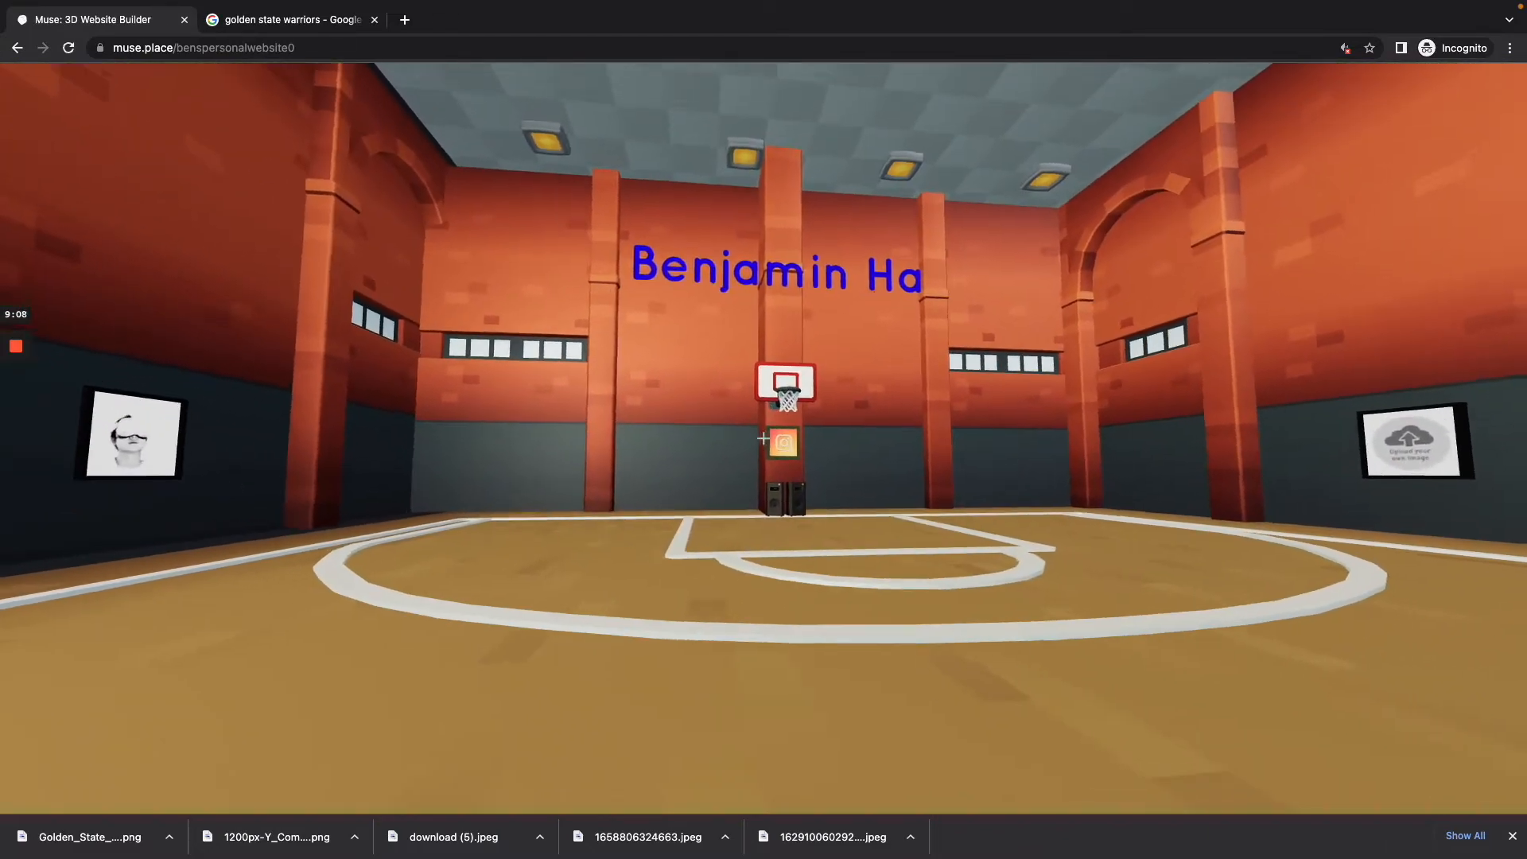
key("w")
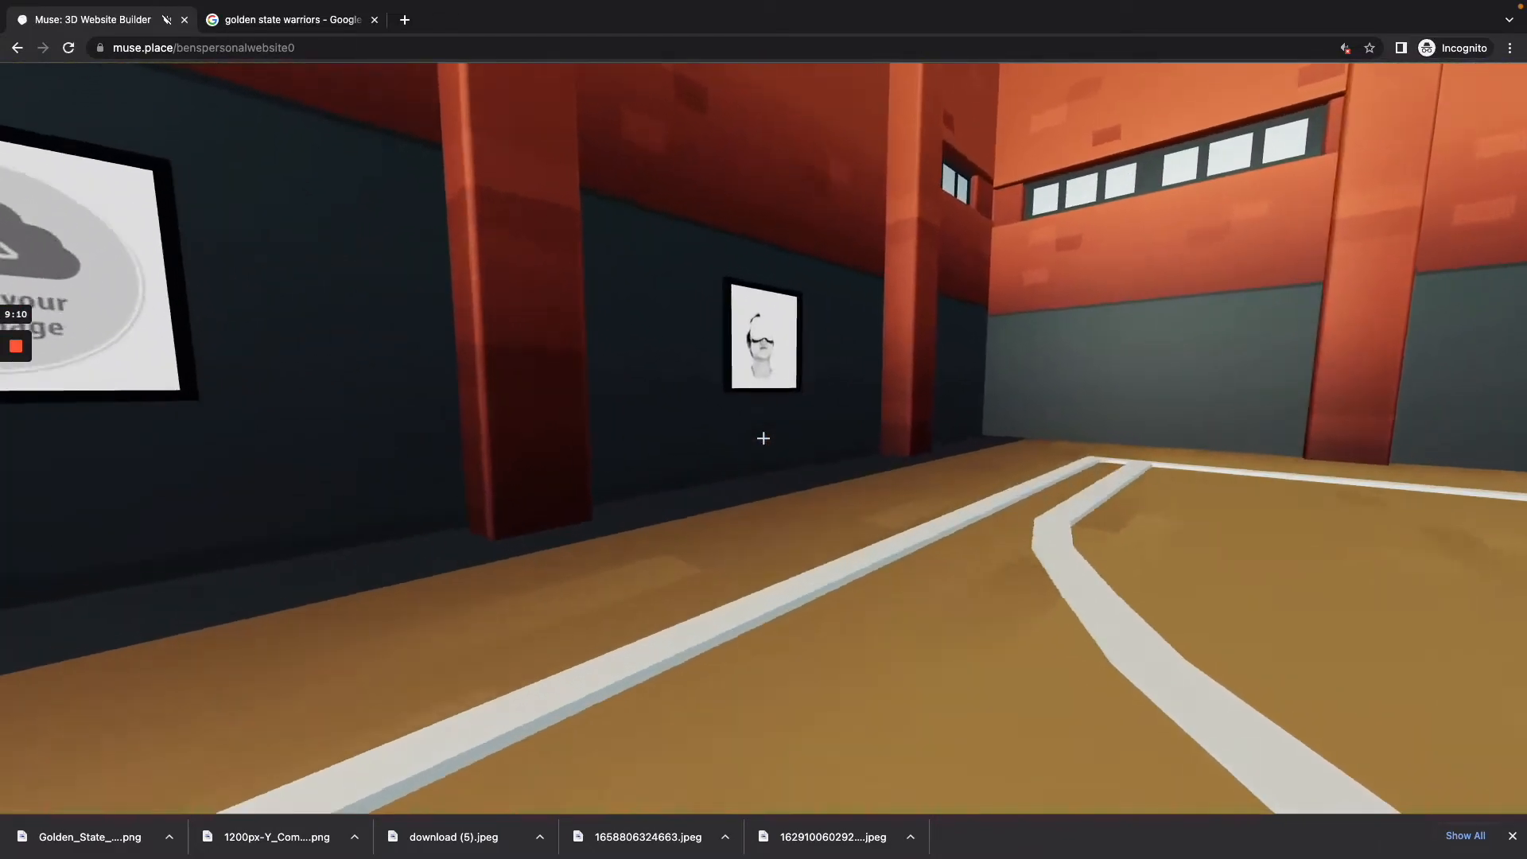
Step: Show the builder tools and select the portrait picture hanging on the side wall
key("w")
key("Tab")
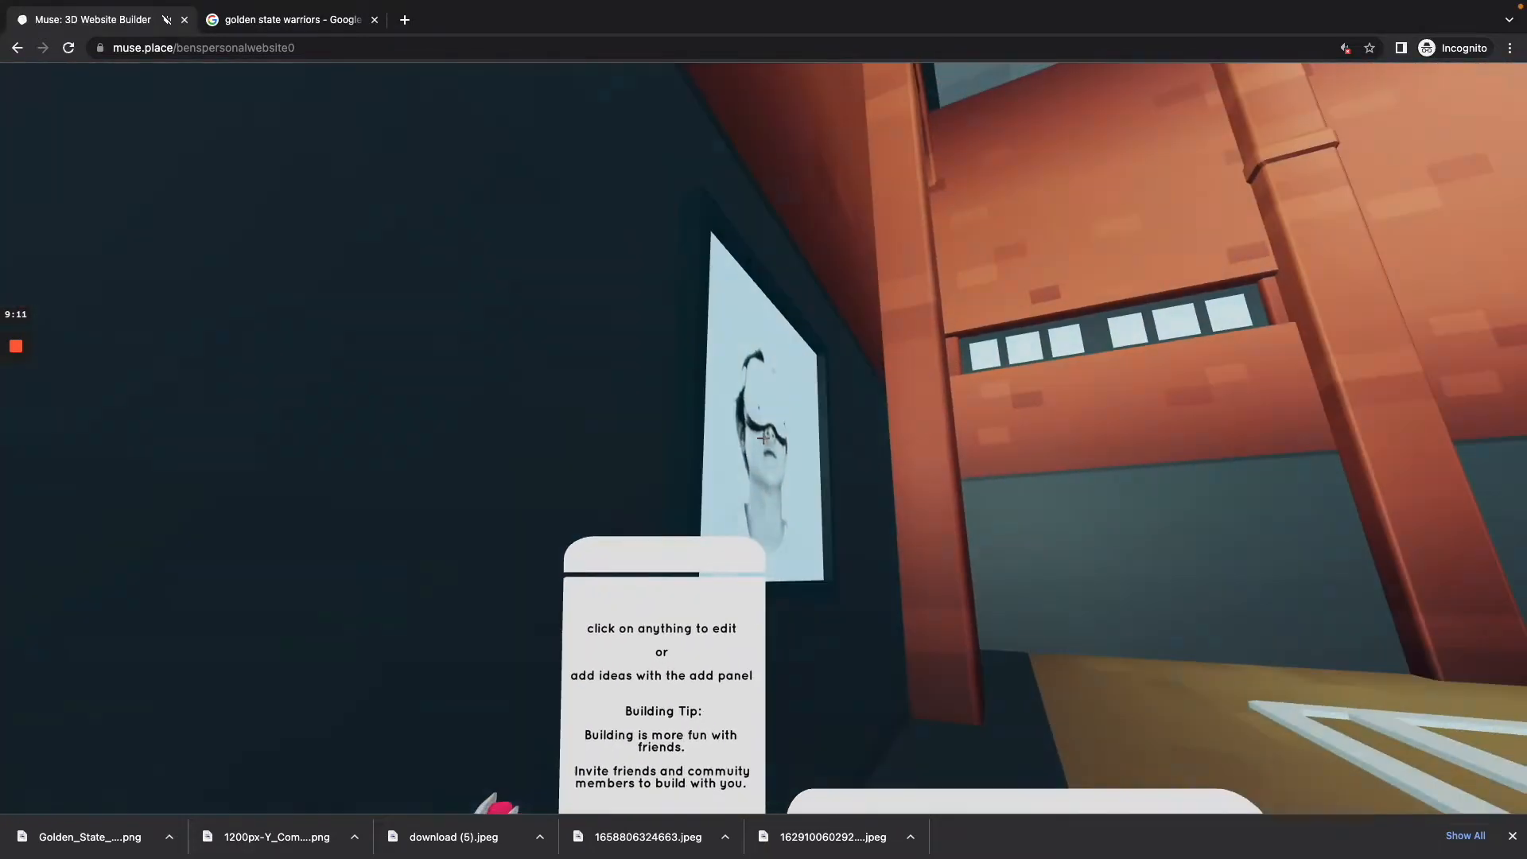
left_click(764, 438)
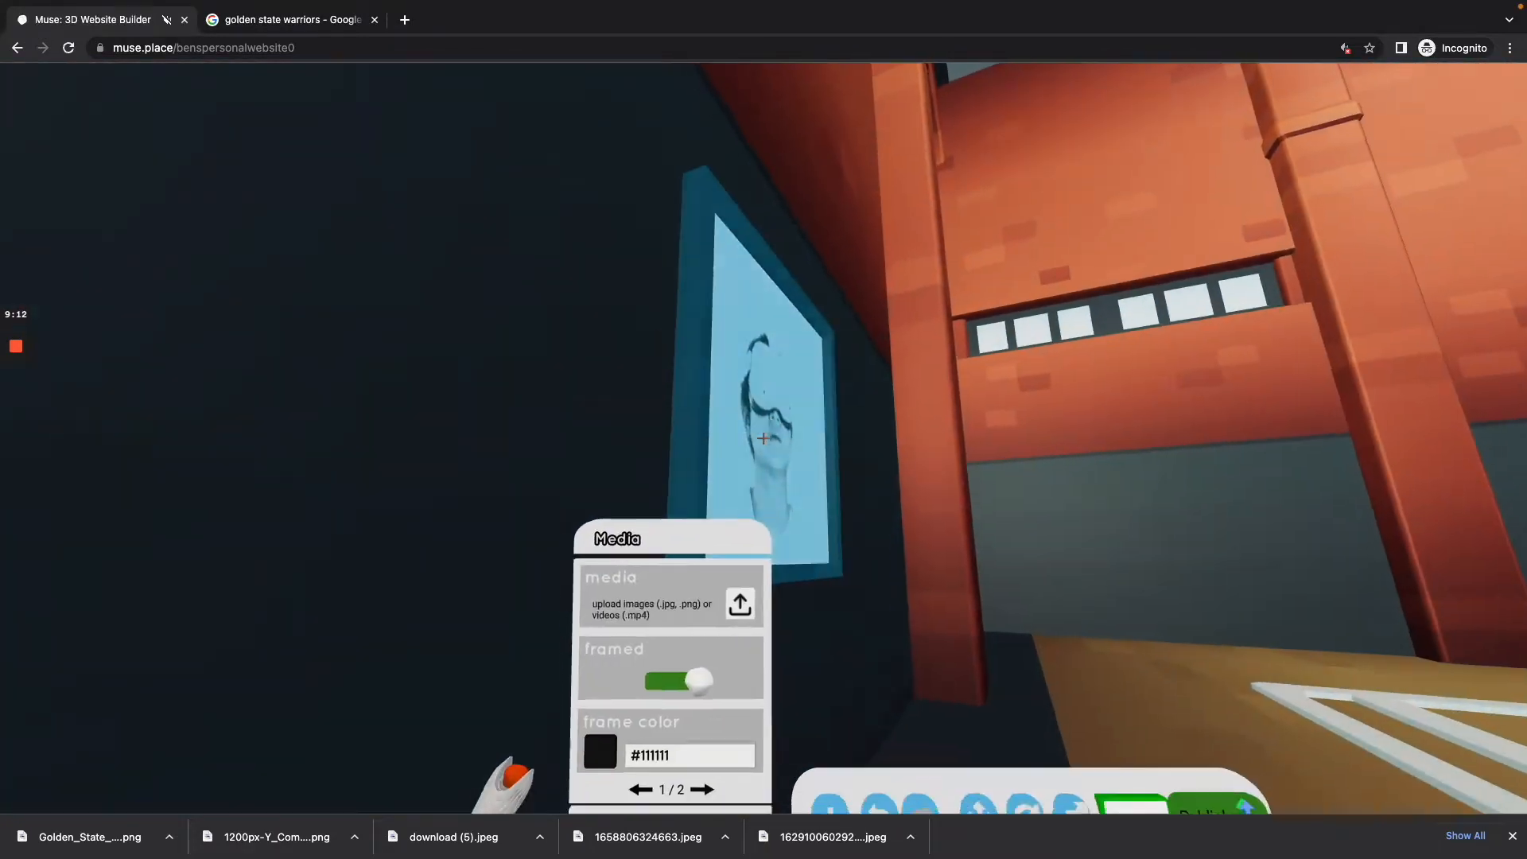
key("w")
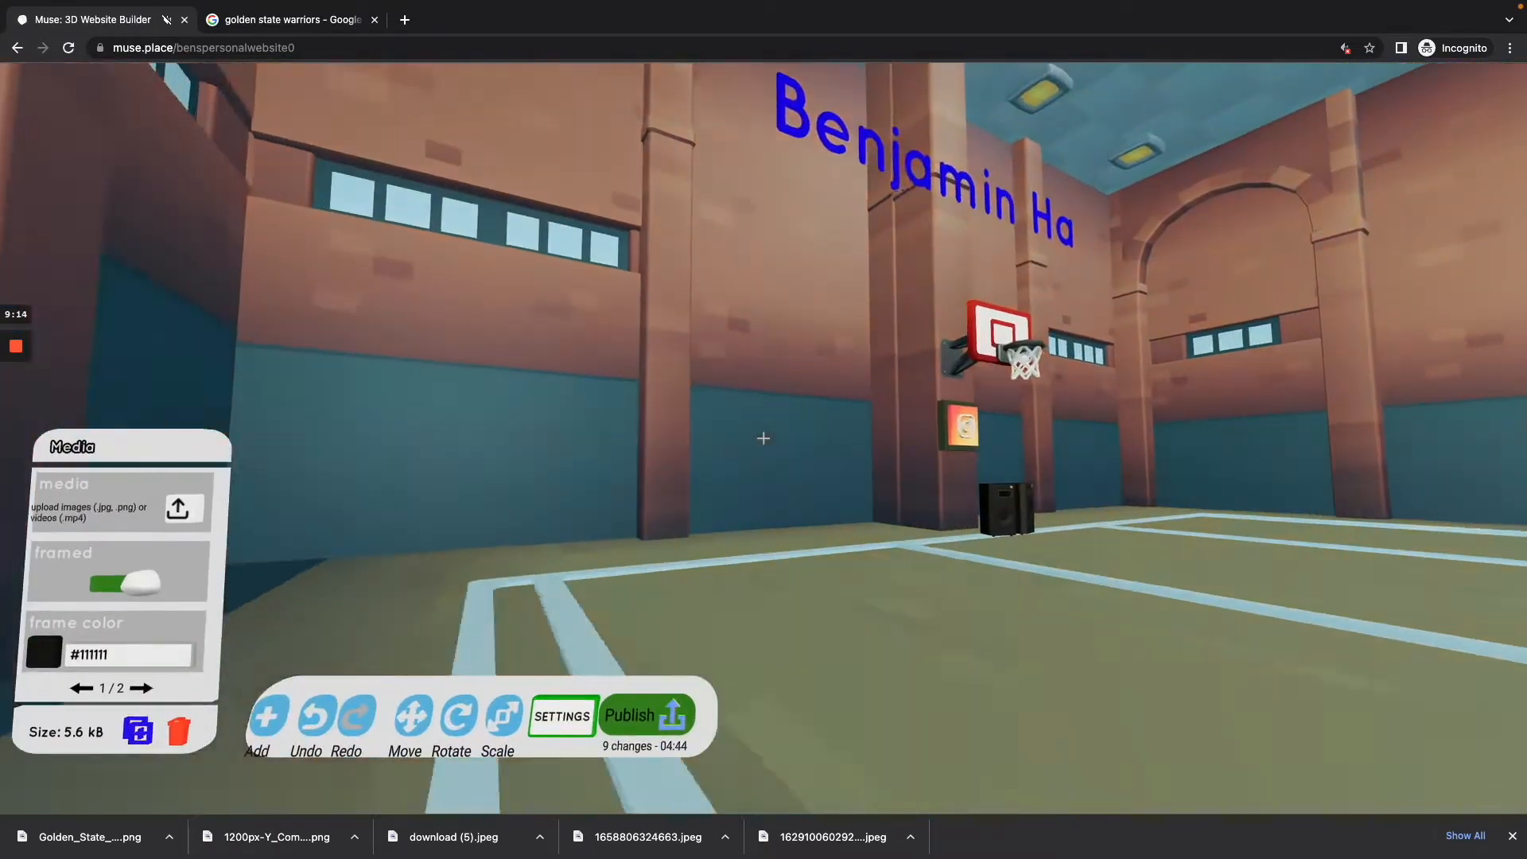
key("w")
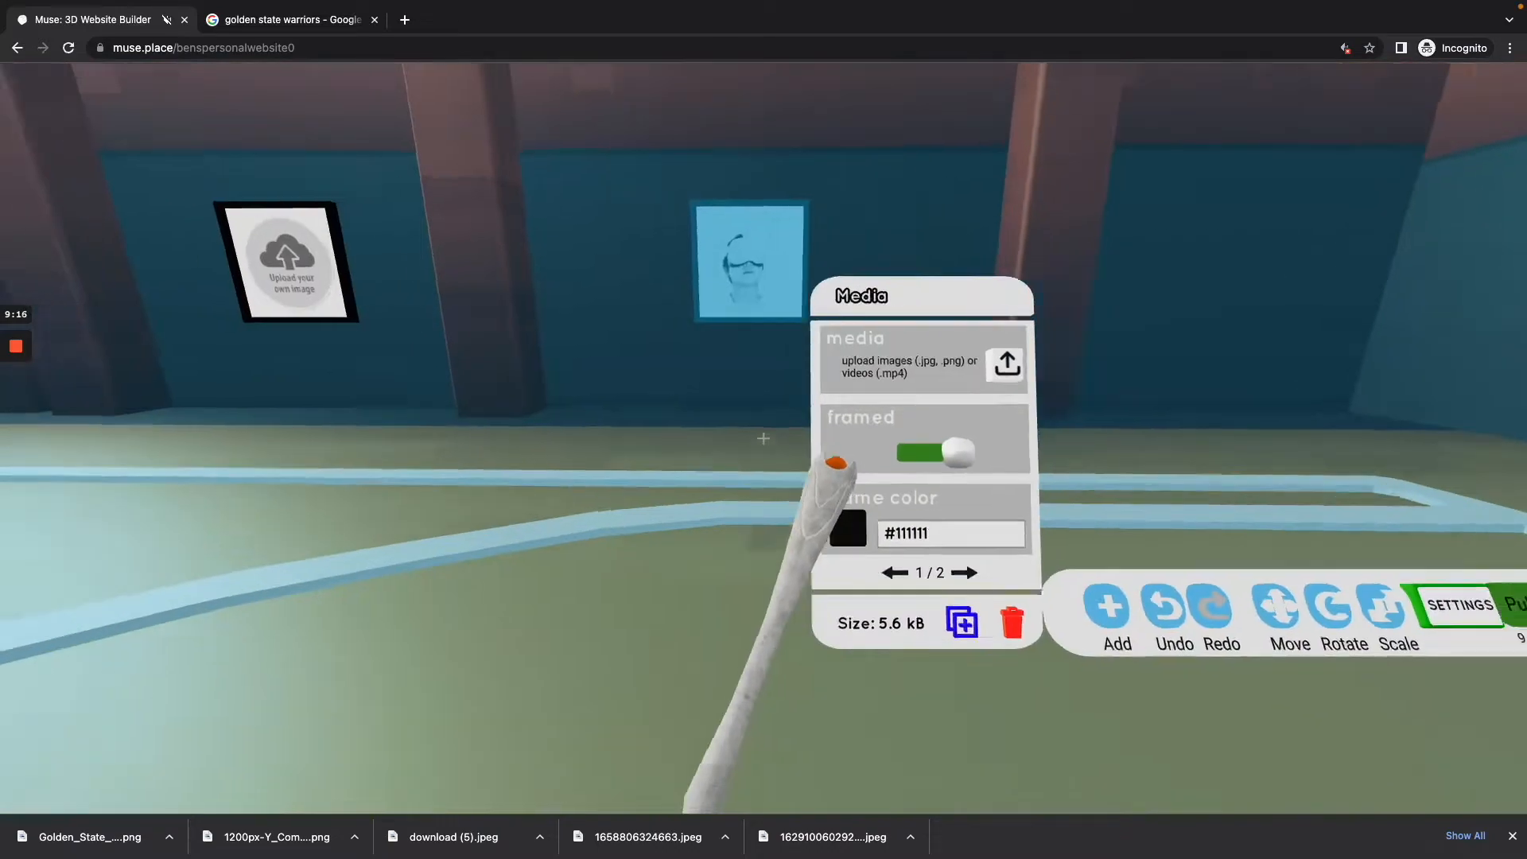
key("w")
key("s")
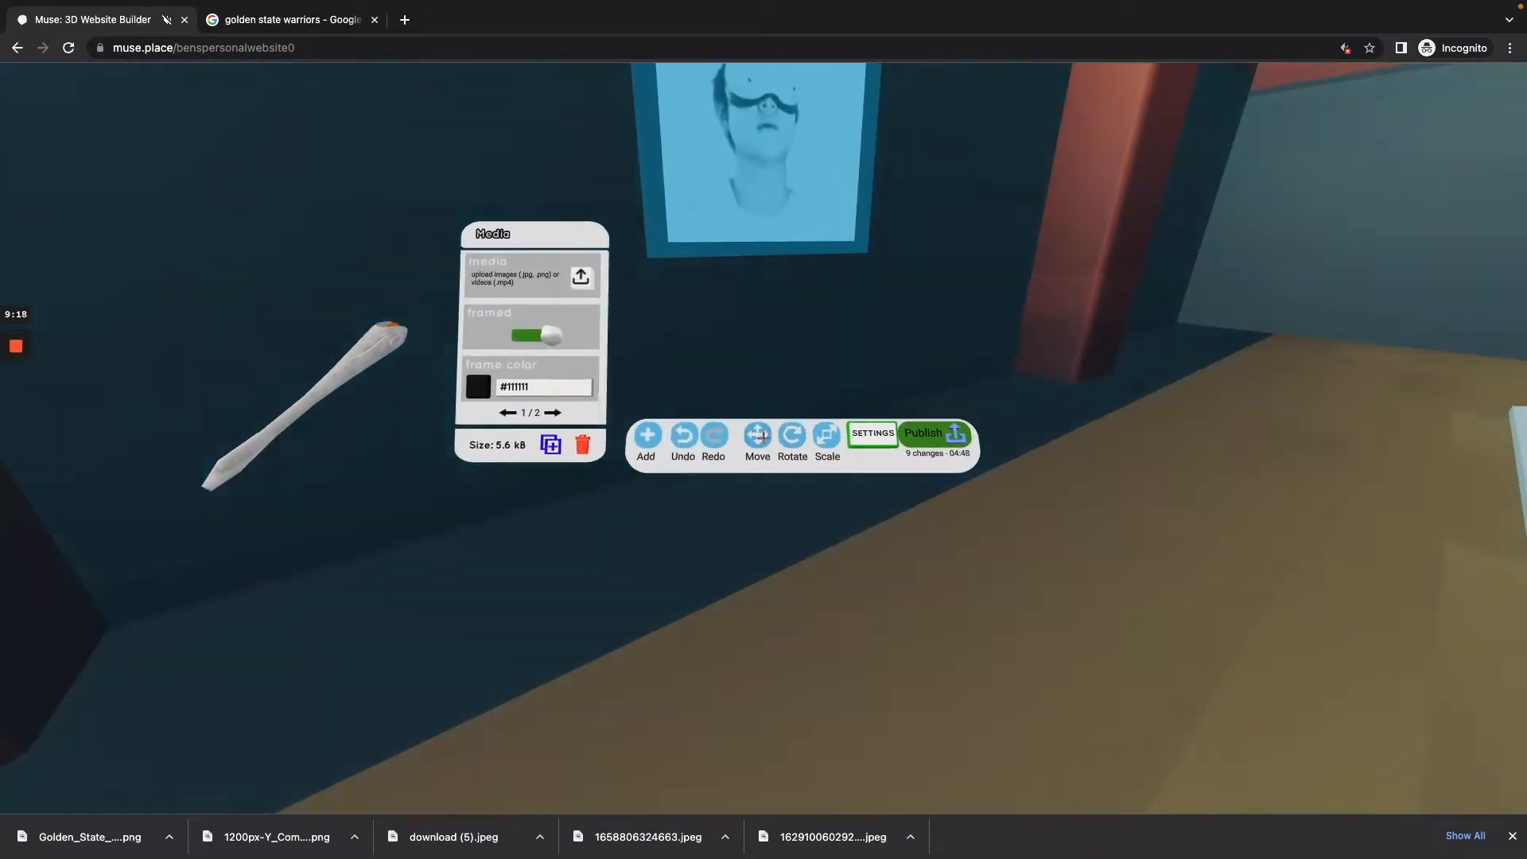
Step: Move the portrait picture freely off the side wall to the space in front of the basketball hoop under the name title
key("s")
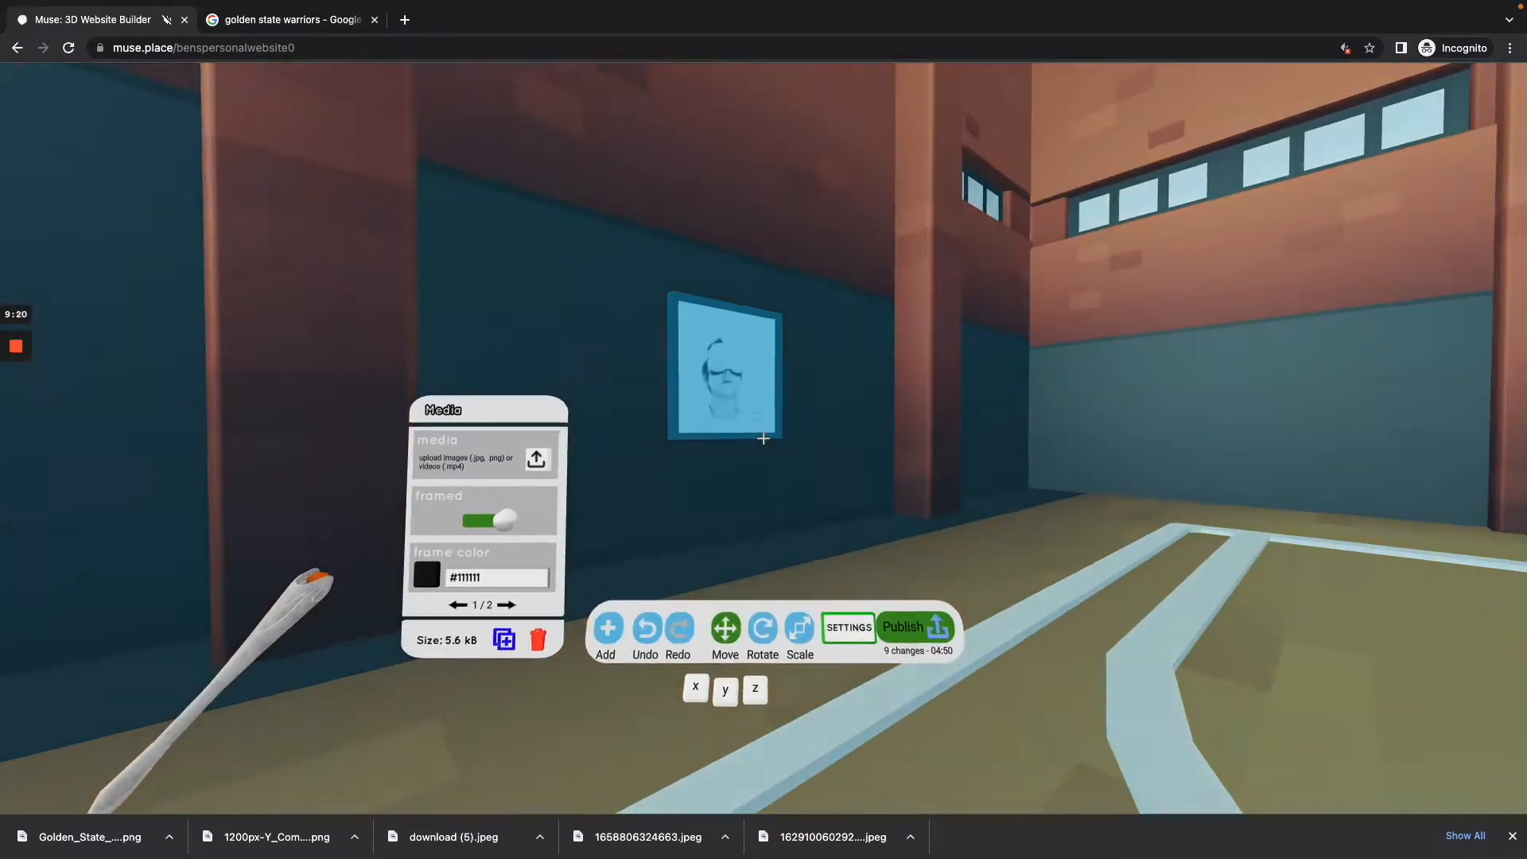
key("w")
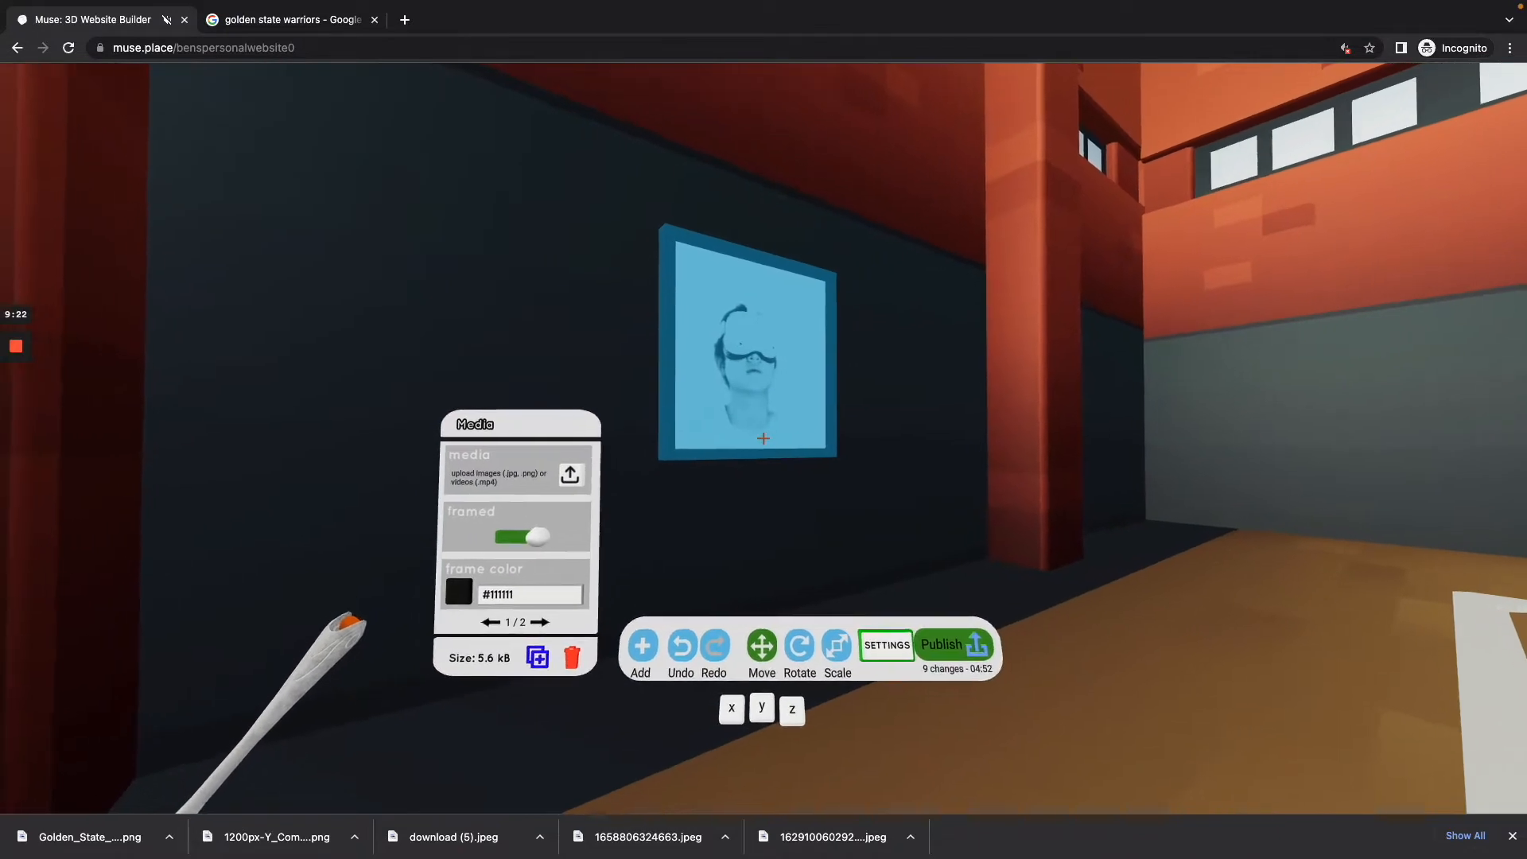
key("s")
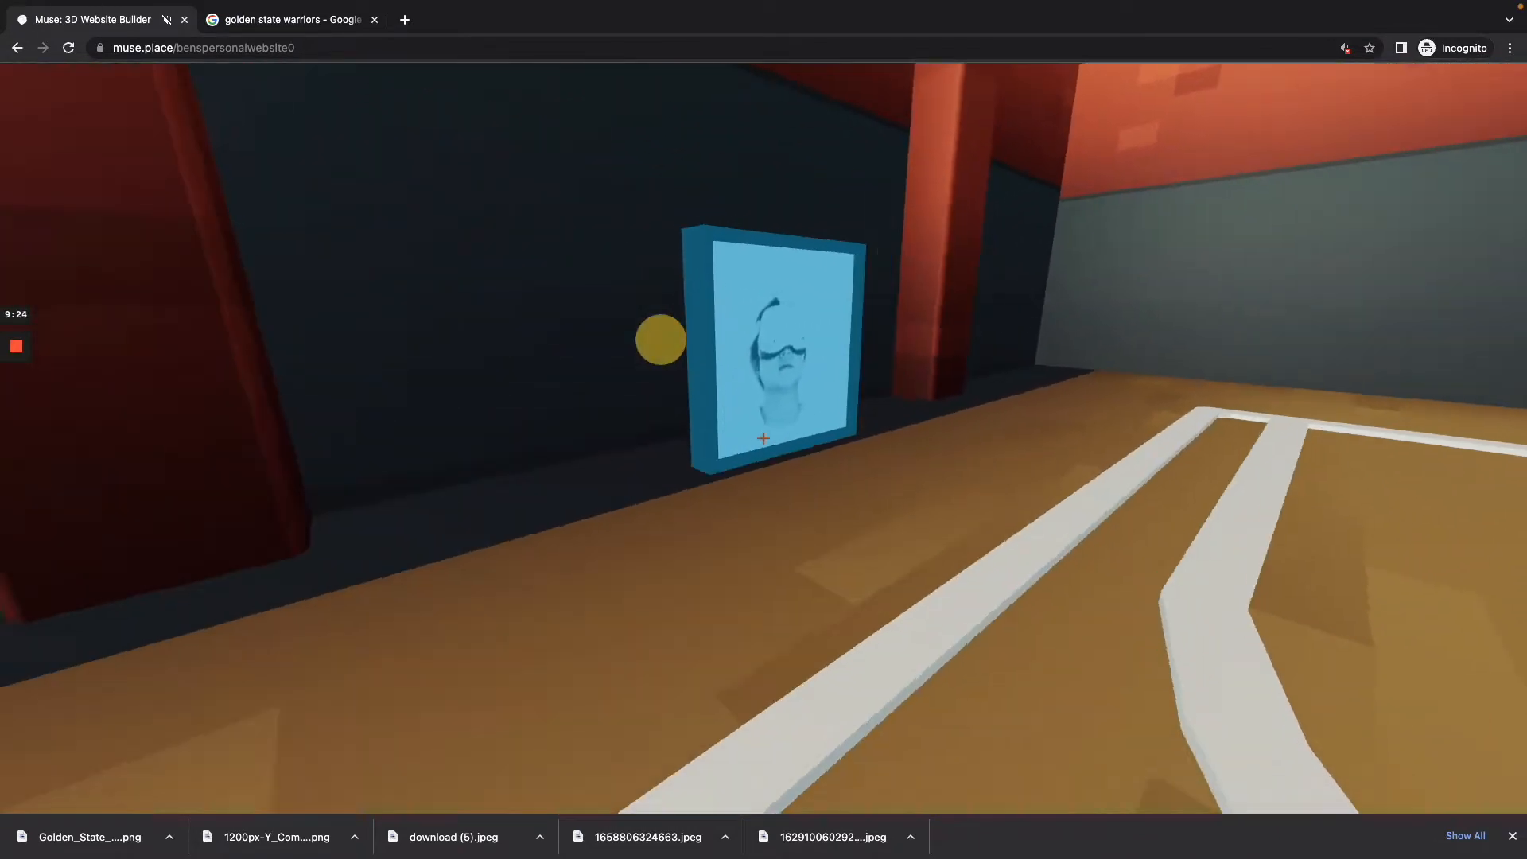
key("w")
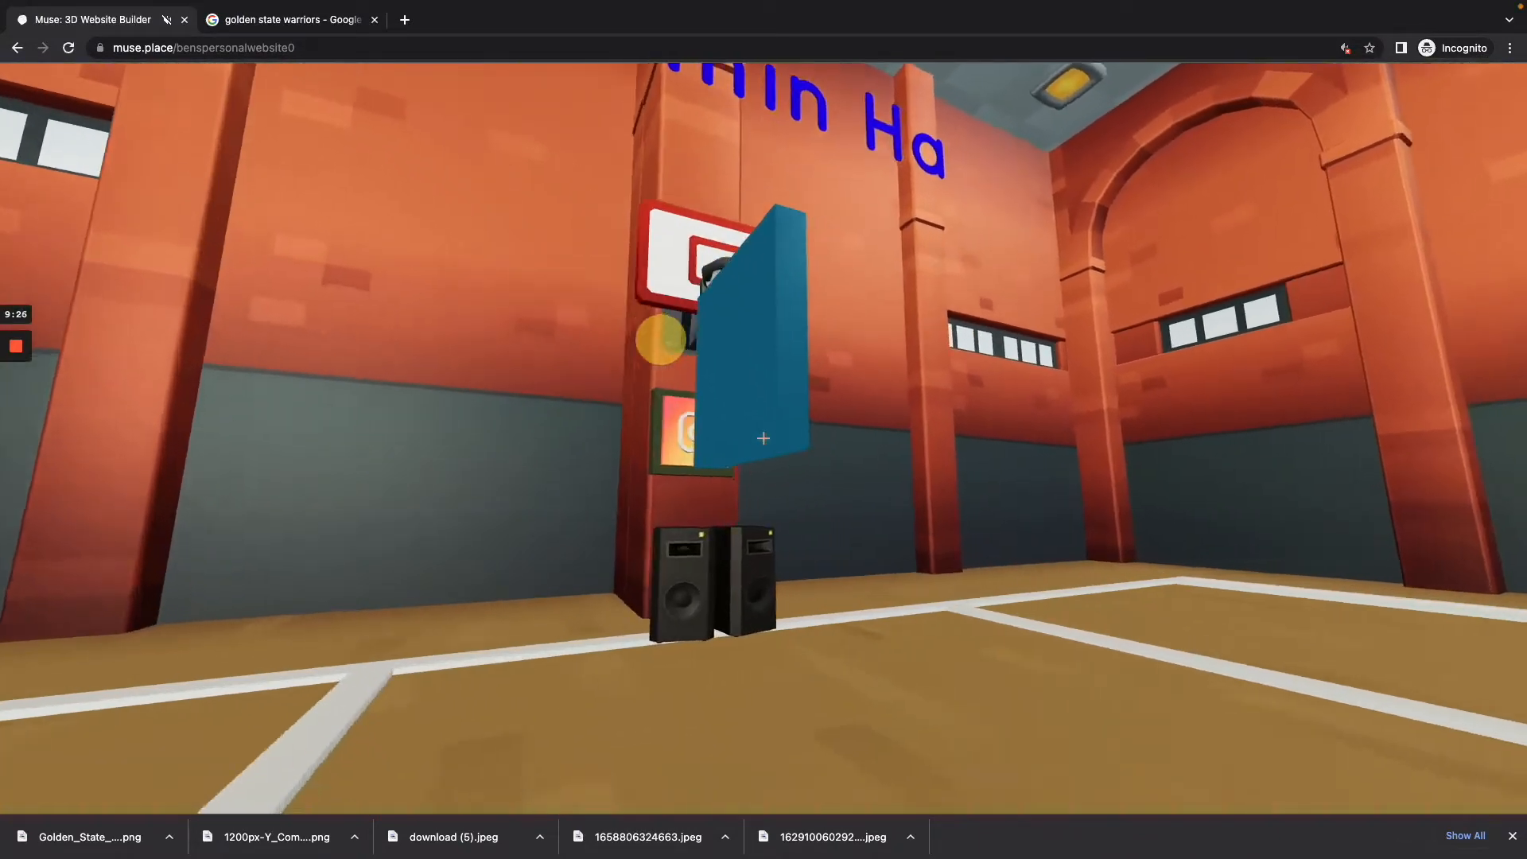
key("s")
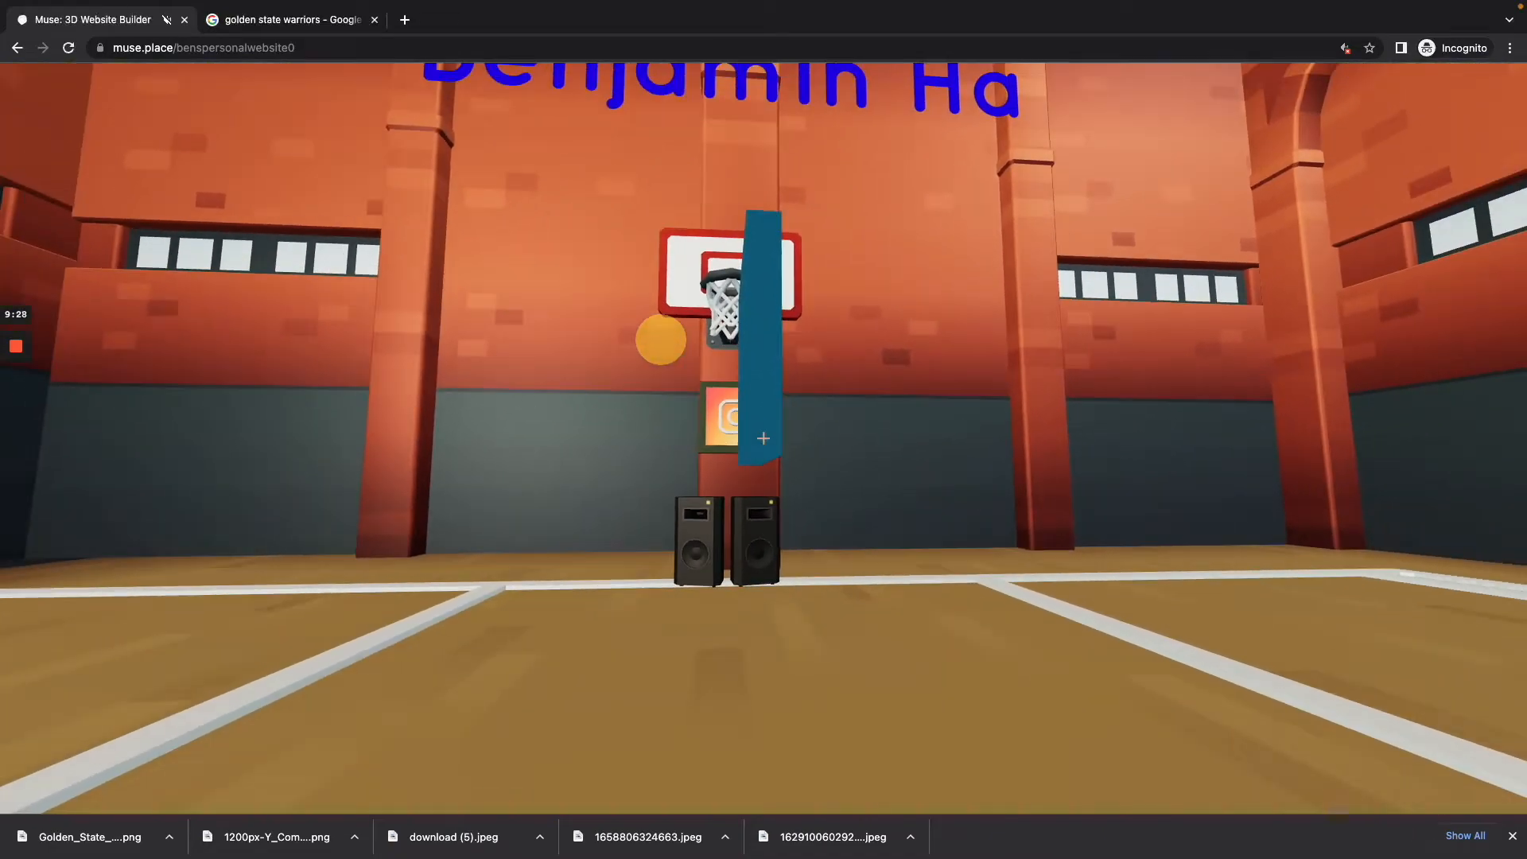
key("d")
left_click_drag(764, 438, 764, 438)
key("w")
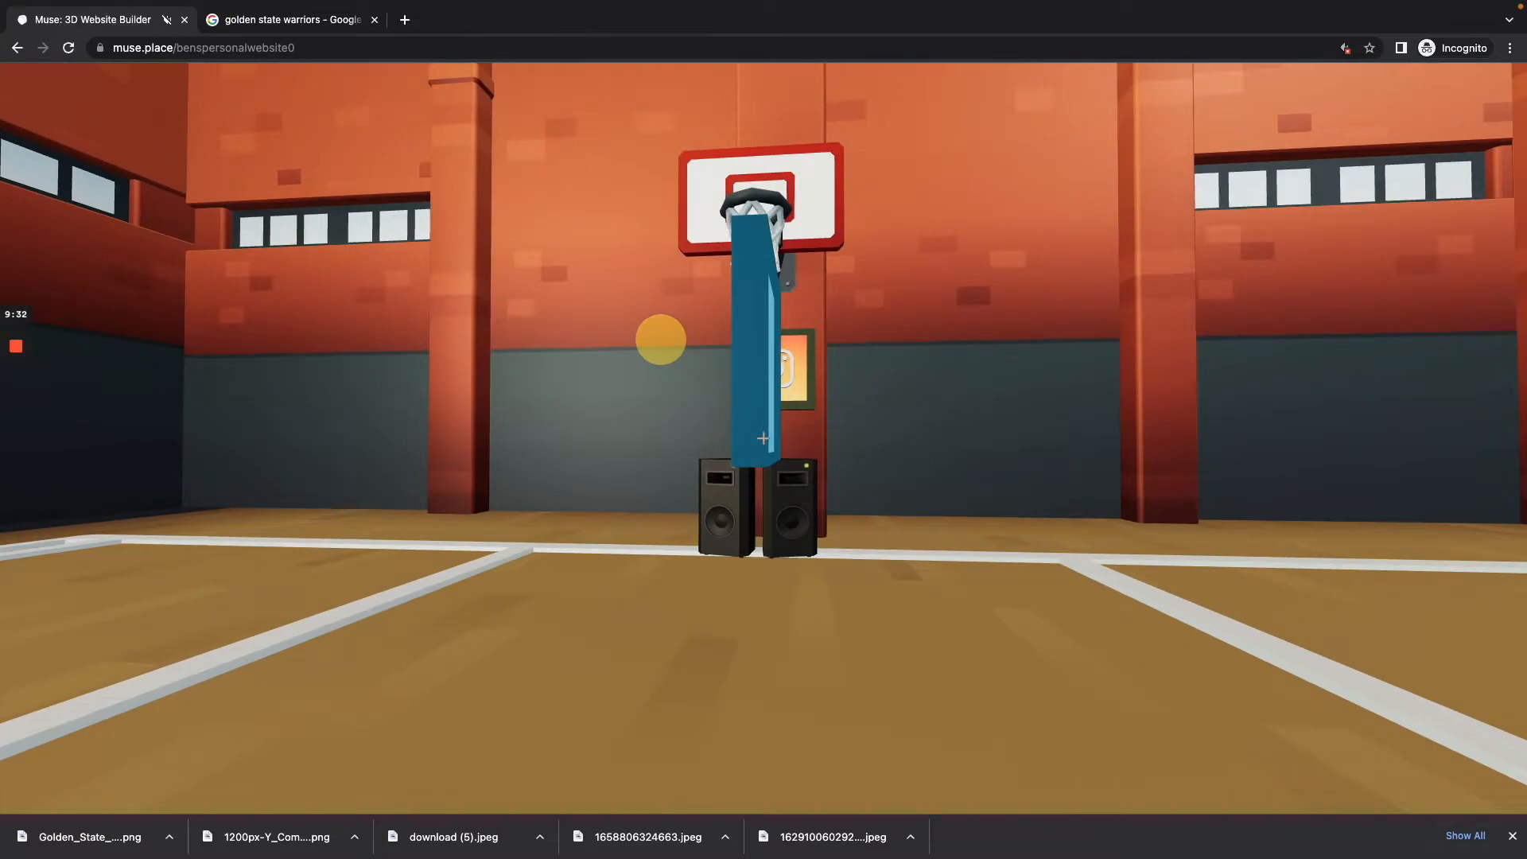
left_click_drag(763, 438, 763, 438)
key("d")
key("a")
Step: Try rotating the portrait picture freely about its axes, using the y axis to turn it toward the court
key("s")
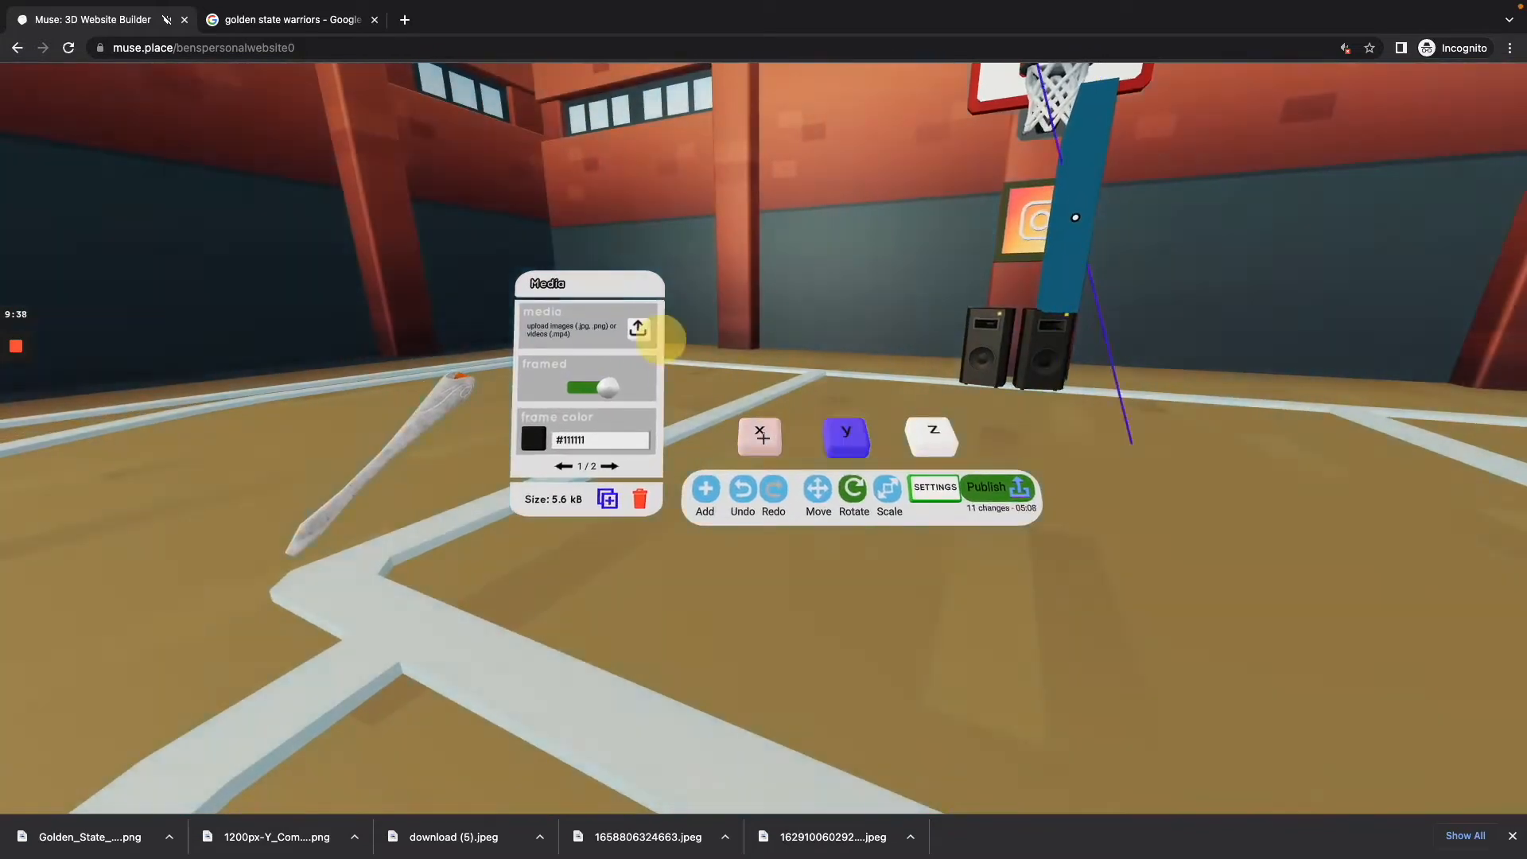
left_click(763, 438)
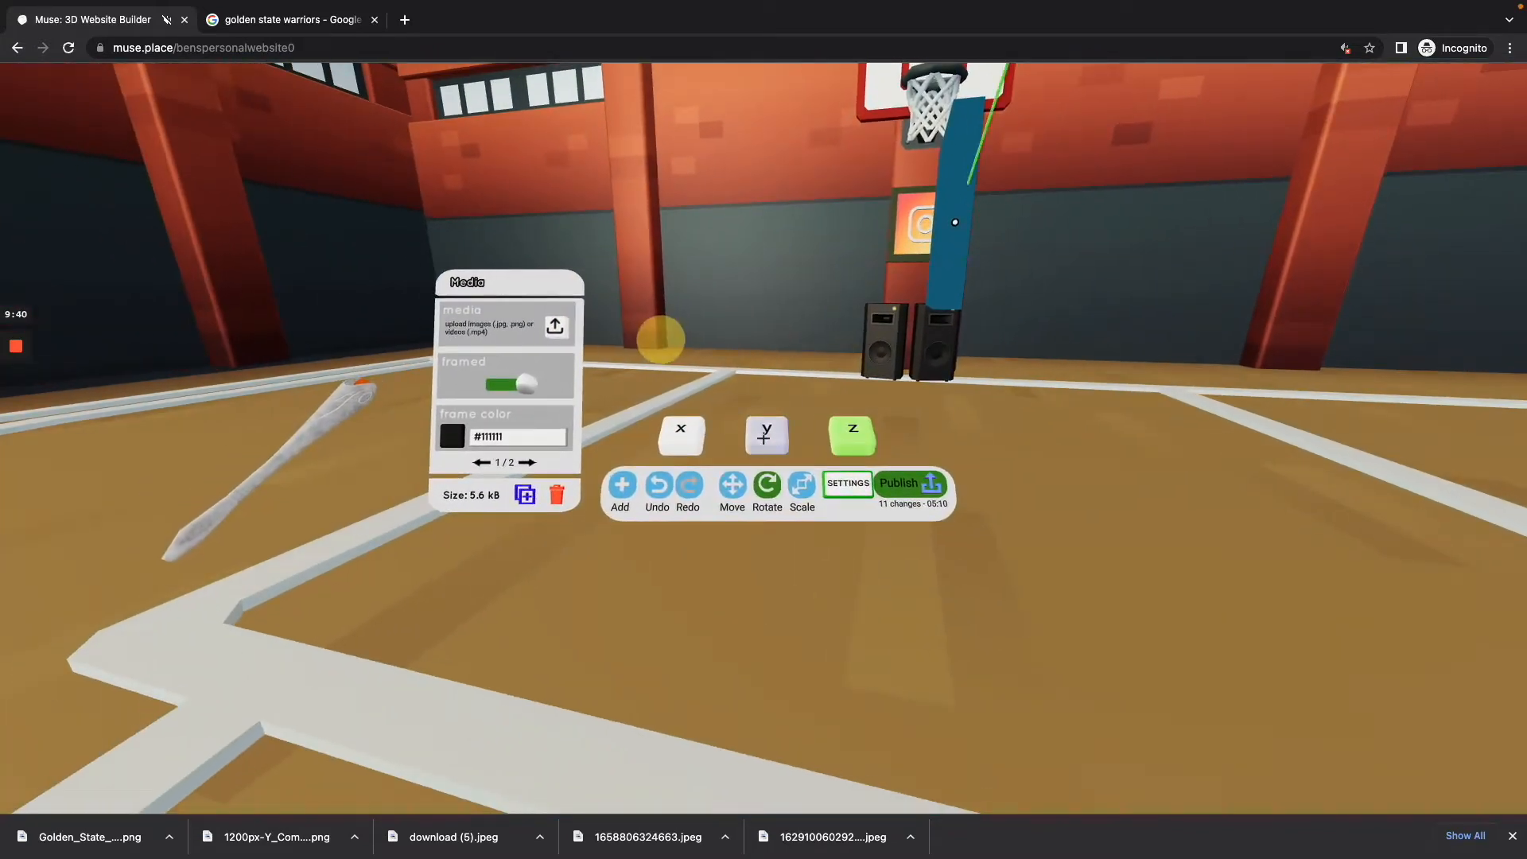
left_click(764, 438)
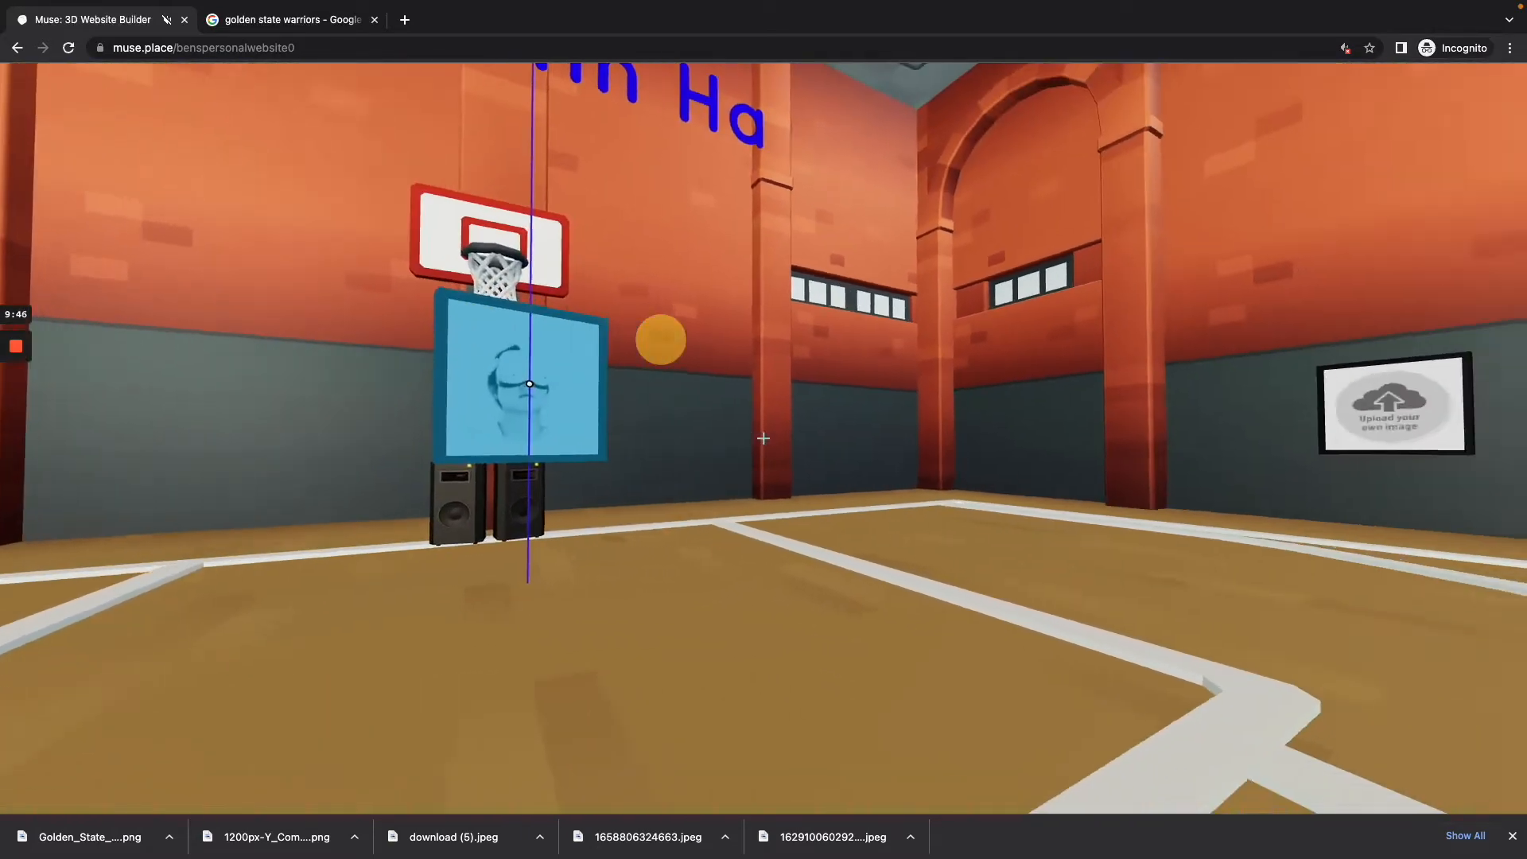
key("w")
key("s")
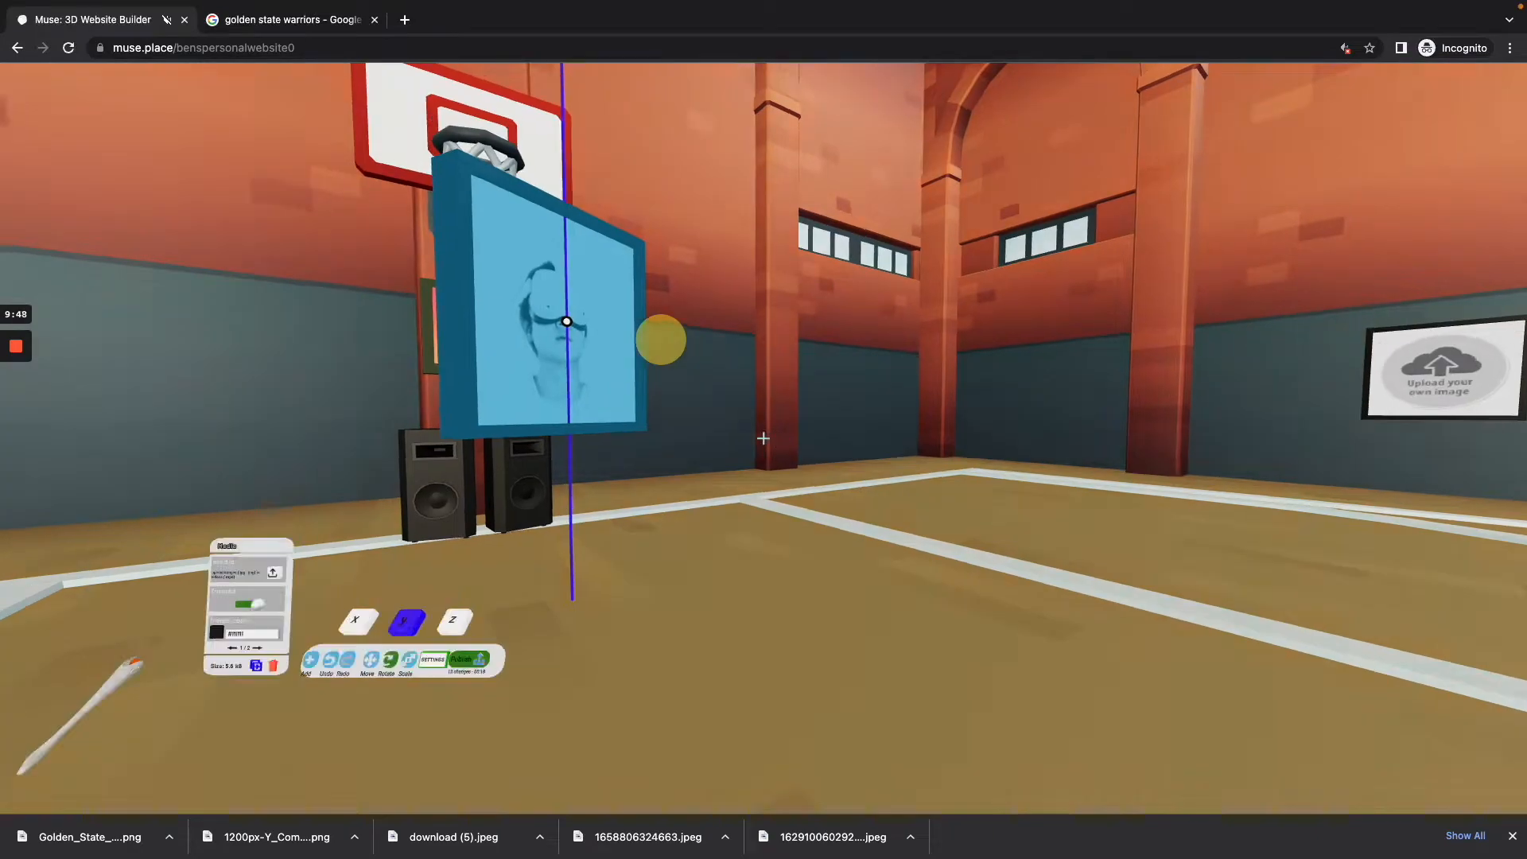
key("w")
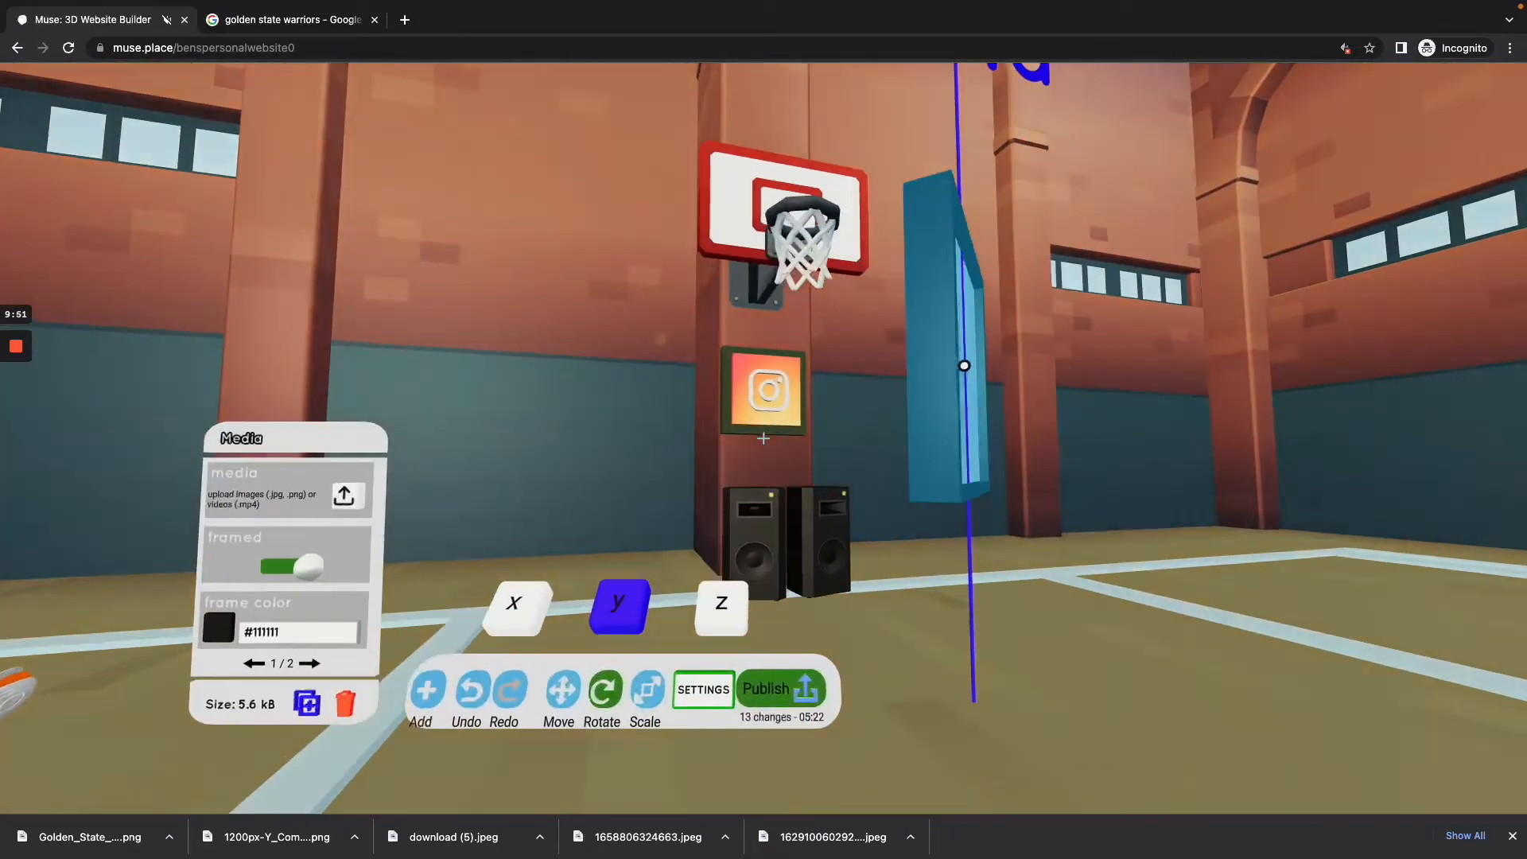
key("w")
key("s")
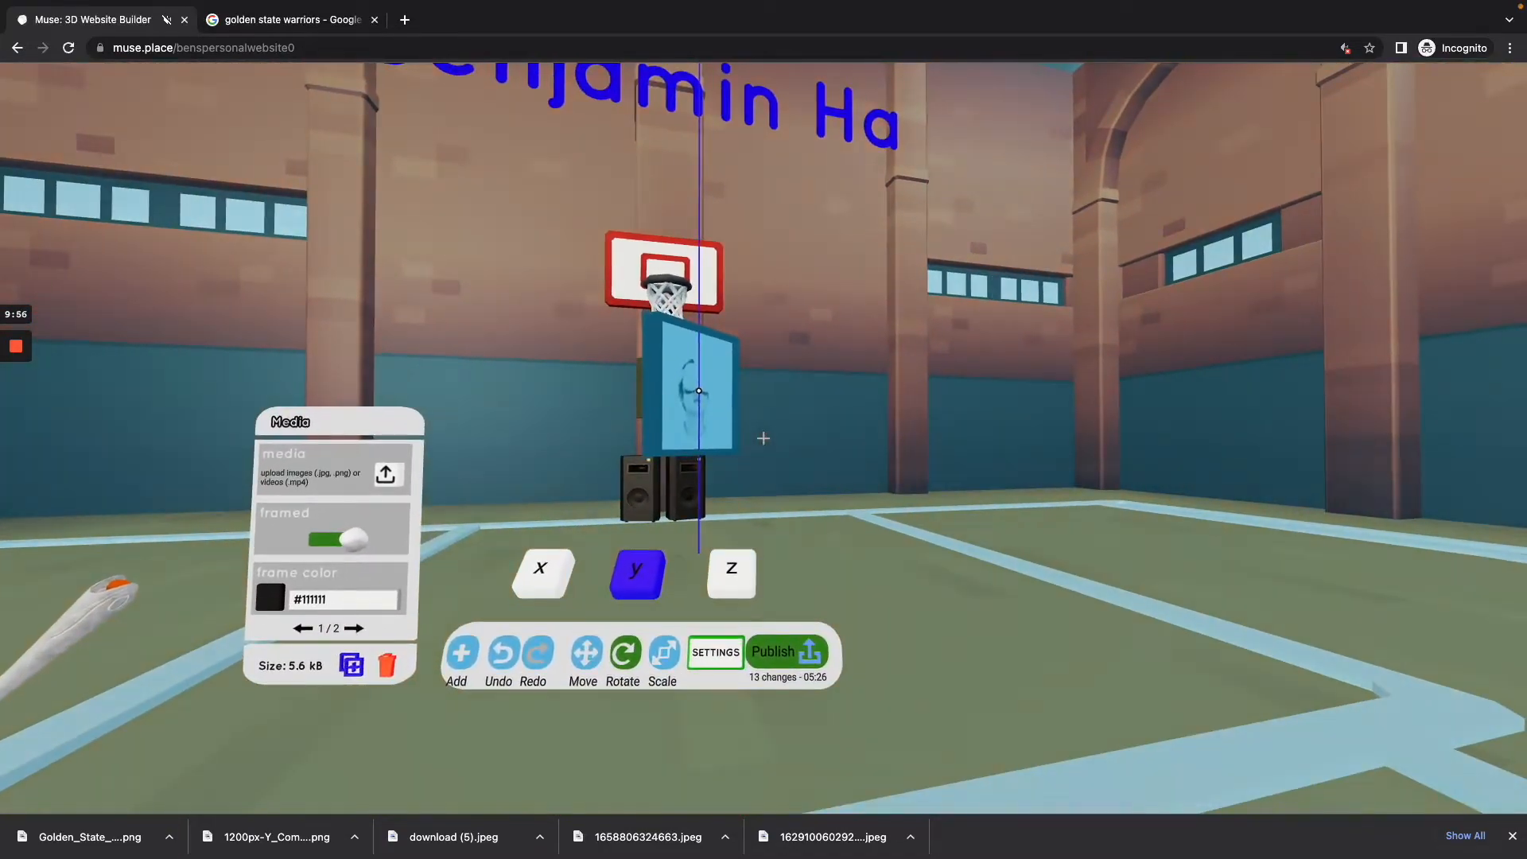
key("w")
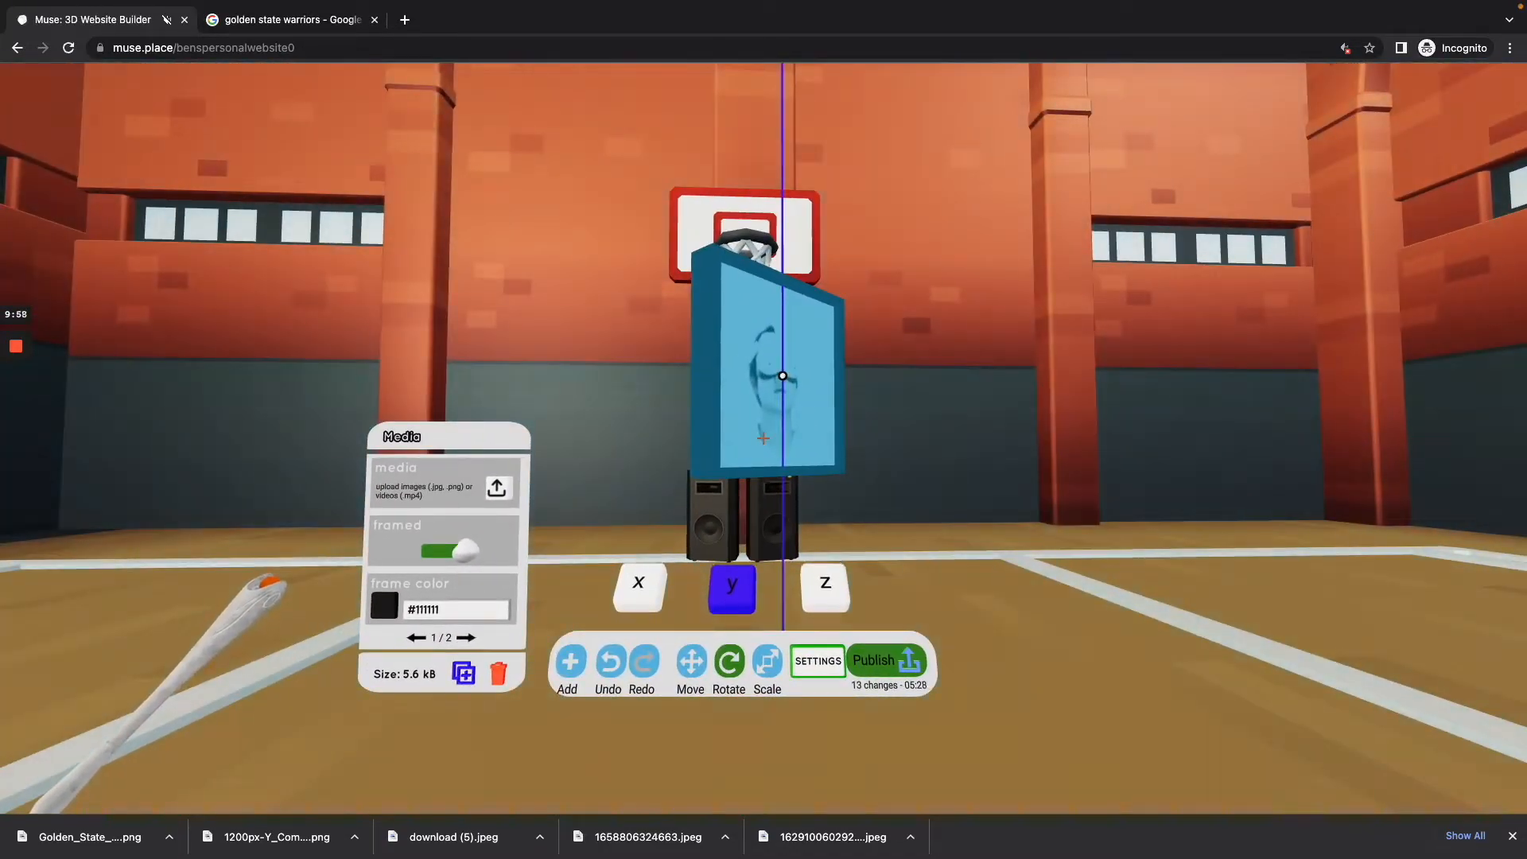
Step: Rotate the portrait picture about the y axis in 90-degree increments until it faces the court, and hide the builder tools
key("w")
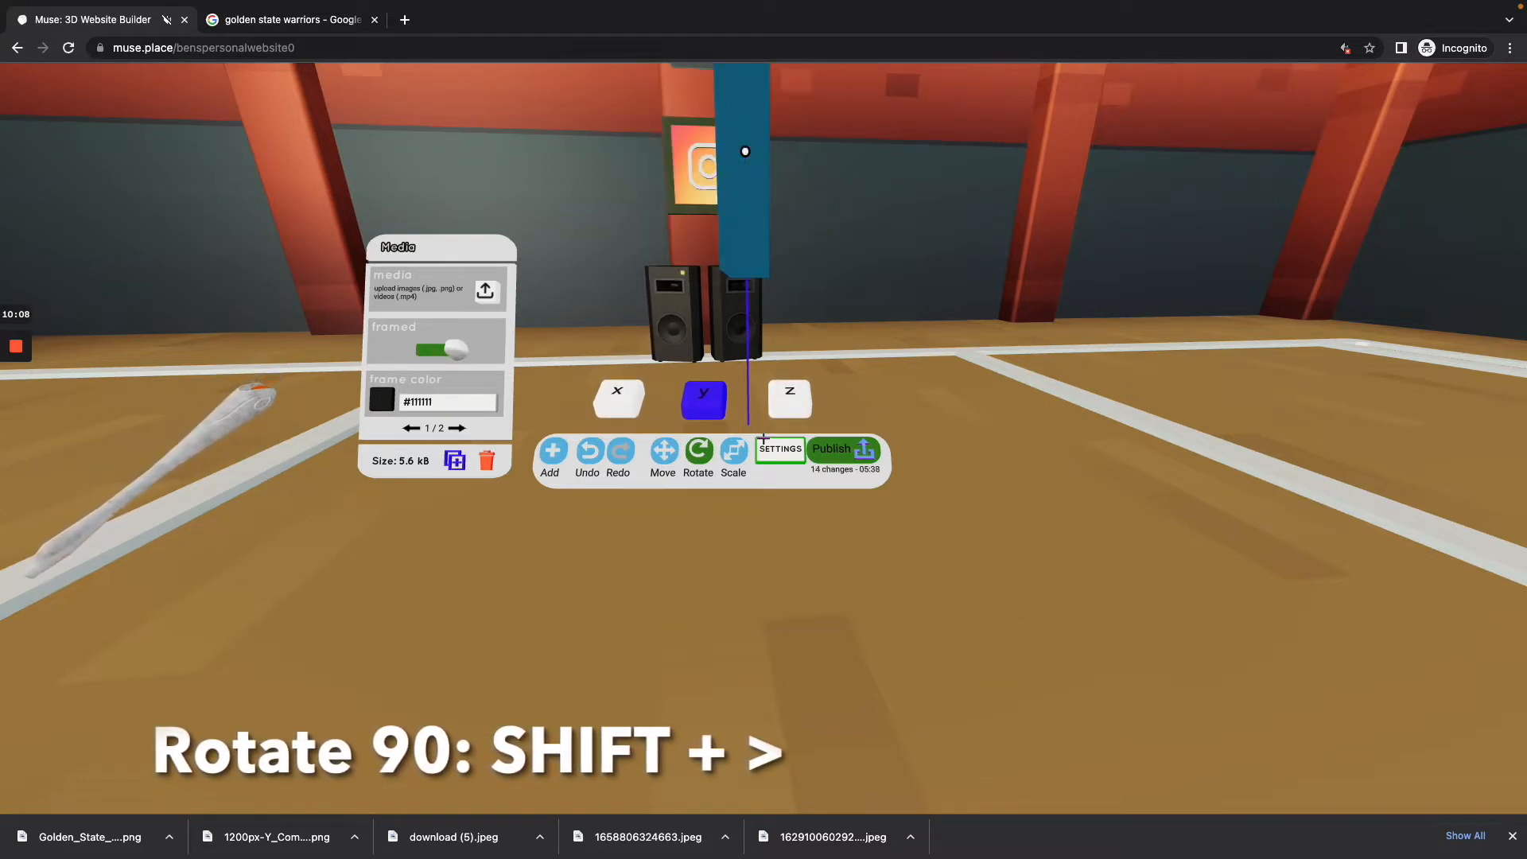
key("shift+period")
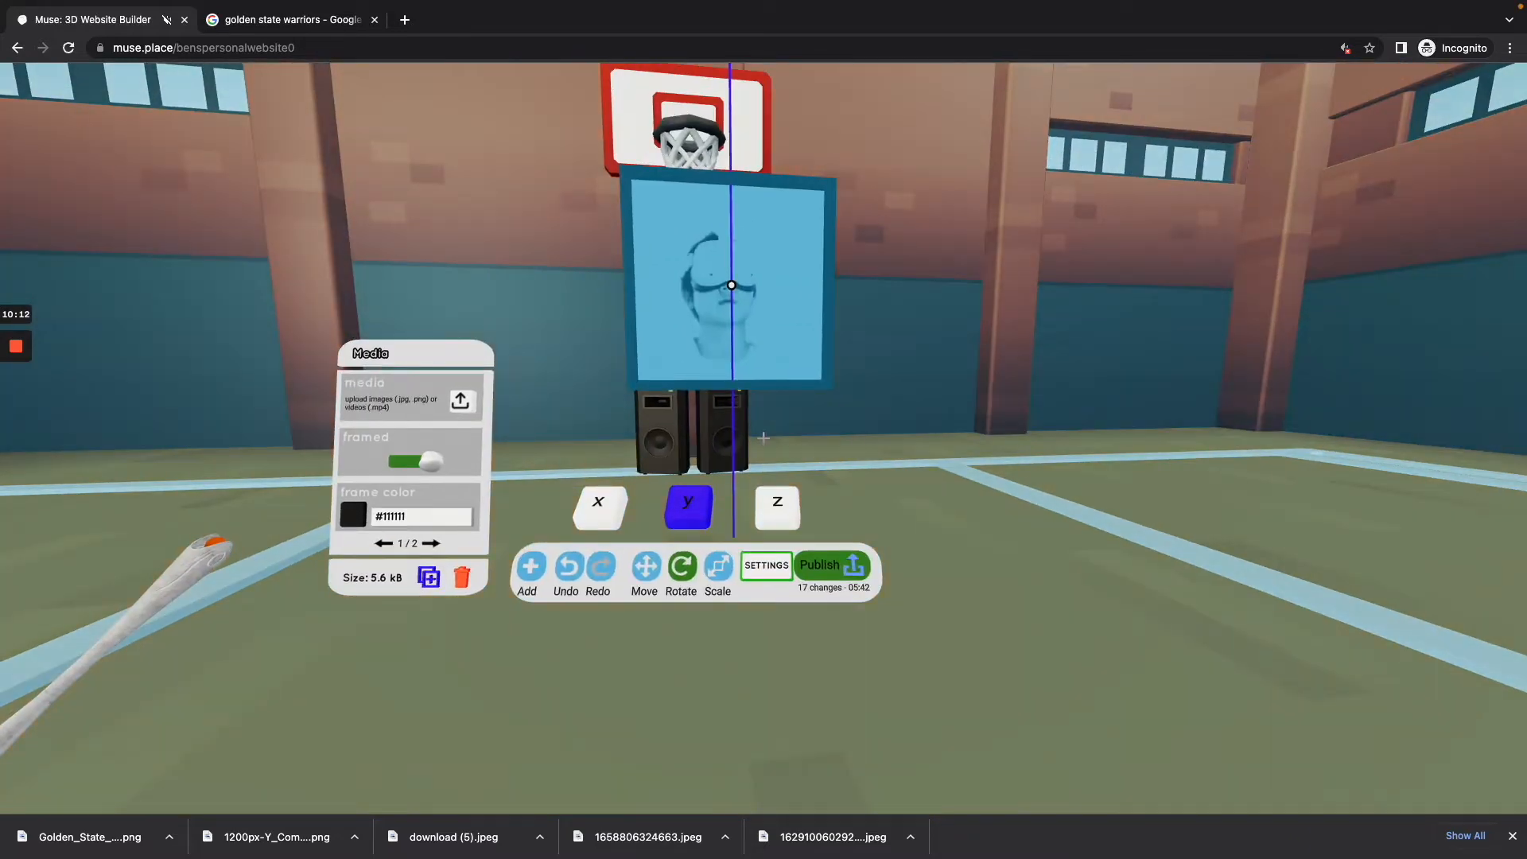
key("Tab")
key("a")
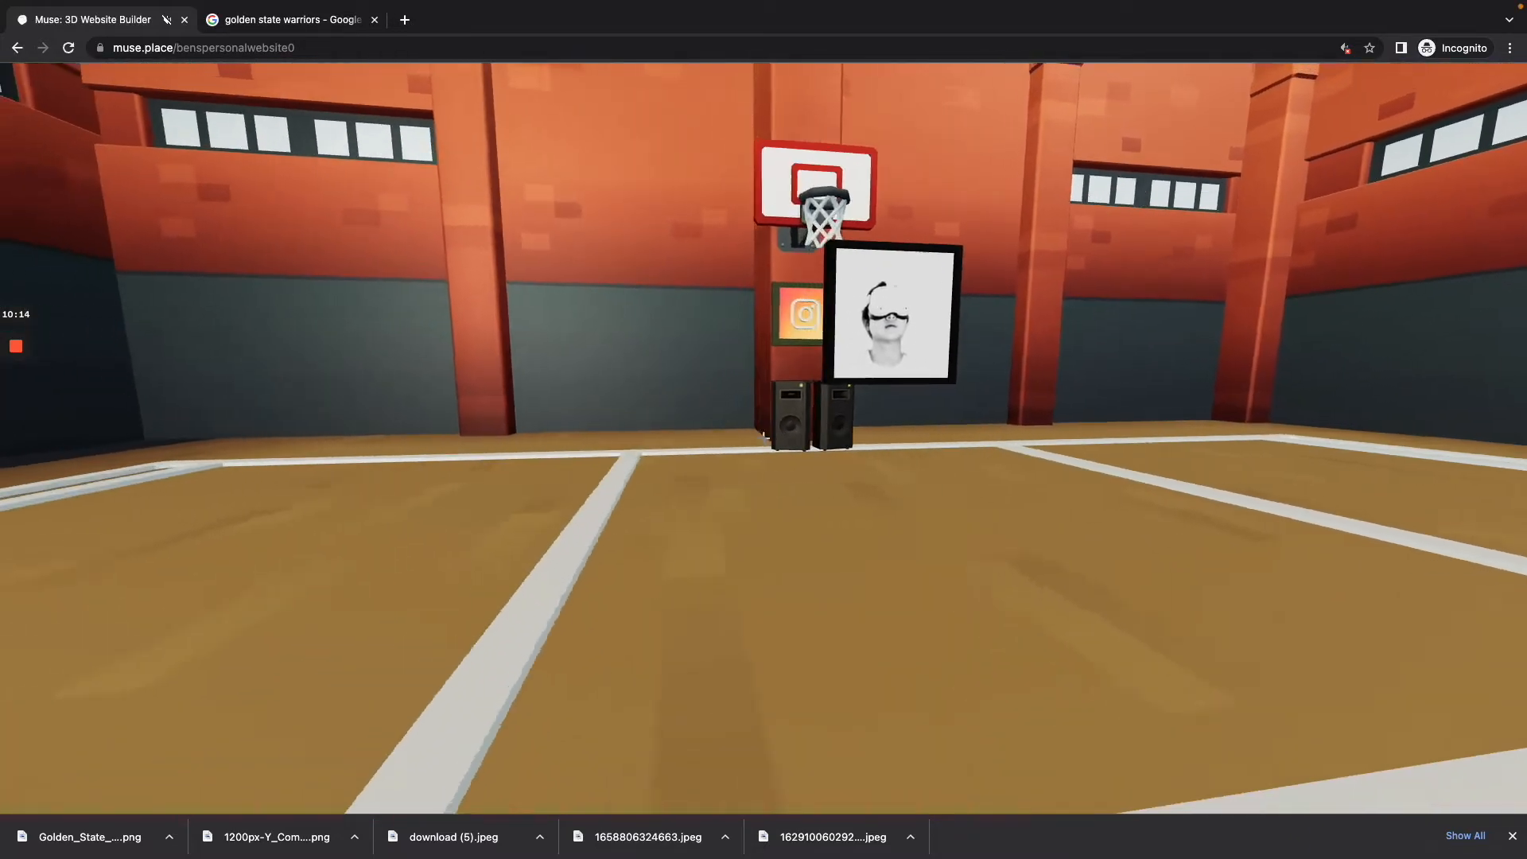
Step: Show the builder tools again and move the portrait picture freely closer to the hoop's pillar
key("w")
key("Tab")
key("w")
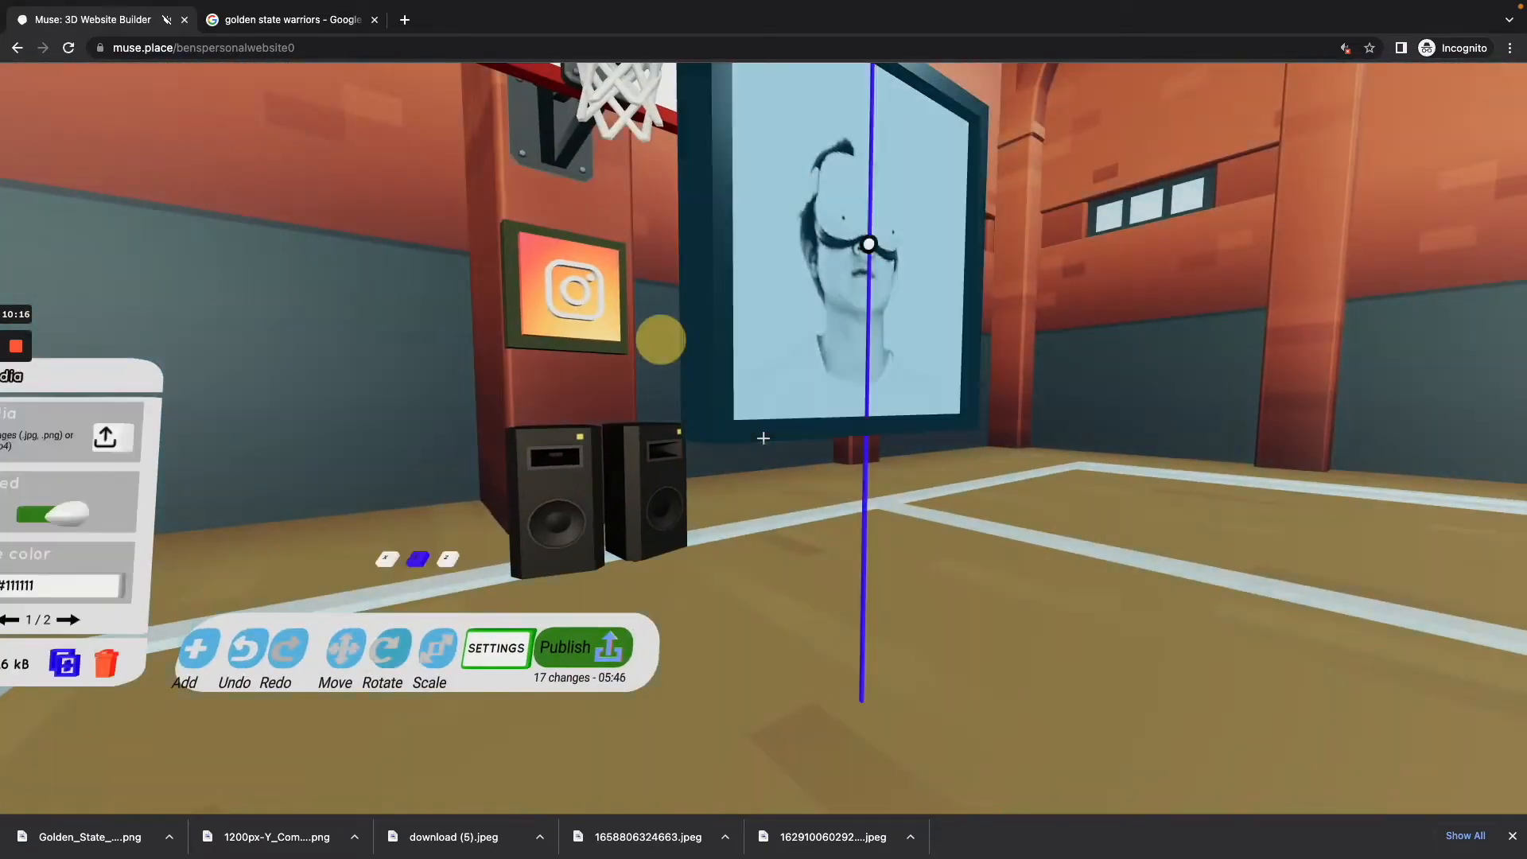
left_click(763, 438)
left_click(763, 438)
left_click_drag(763, 438, 763, 438)
key("w")
key("d")
key("w")
key("s")
key("a")
key("d")
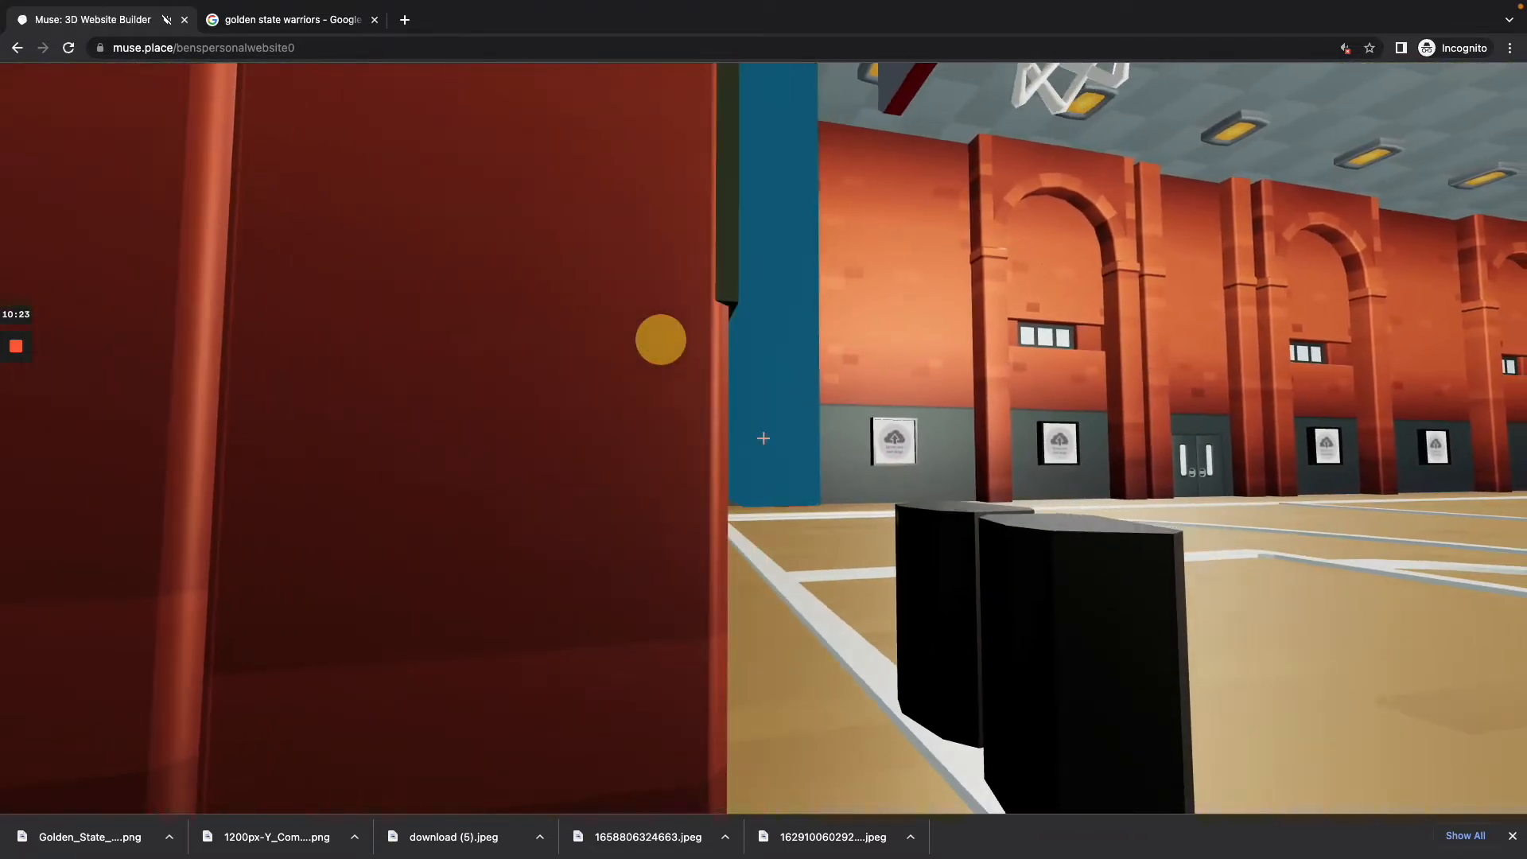
left_click_drag(763, 438, 763, 438)
Step: Move the portrait picture along the z axis only until it sits against the front of the hoop's pillar
key("d")
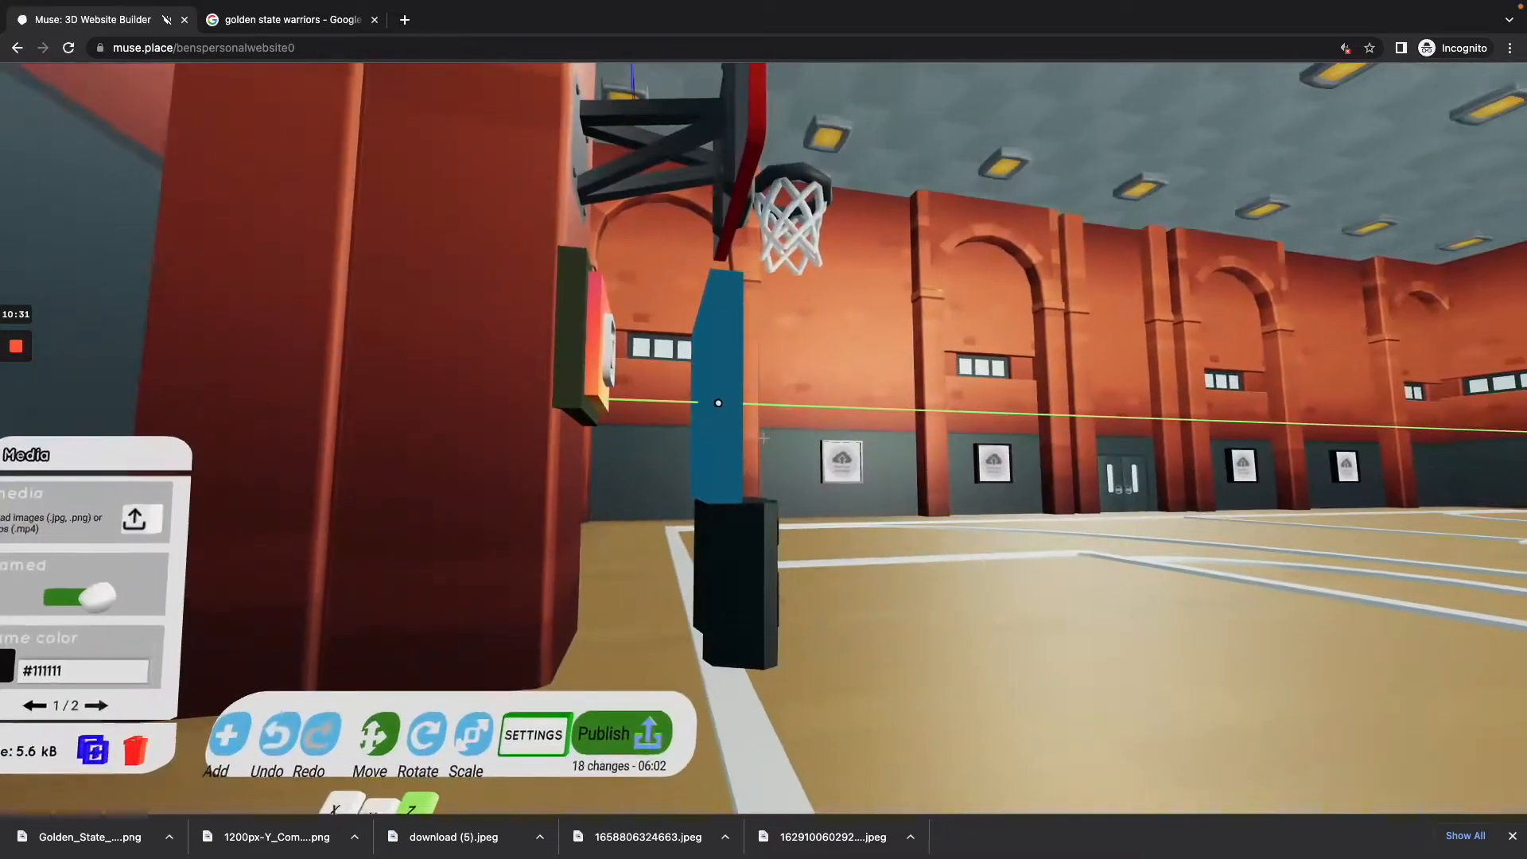
key("w")
left_click_drag(763, 438, 763, 438)
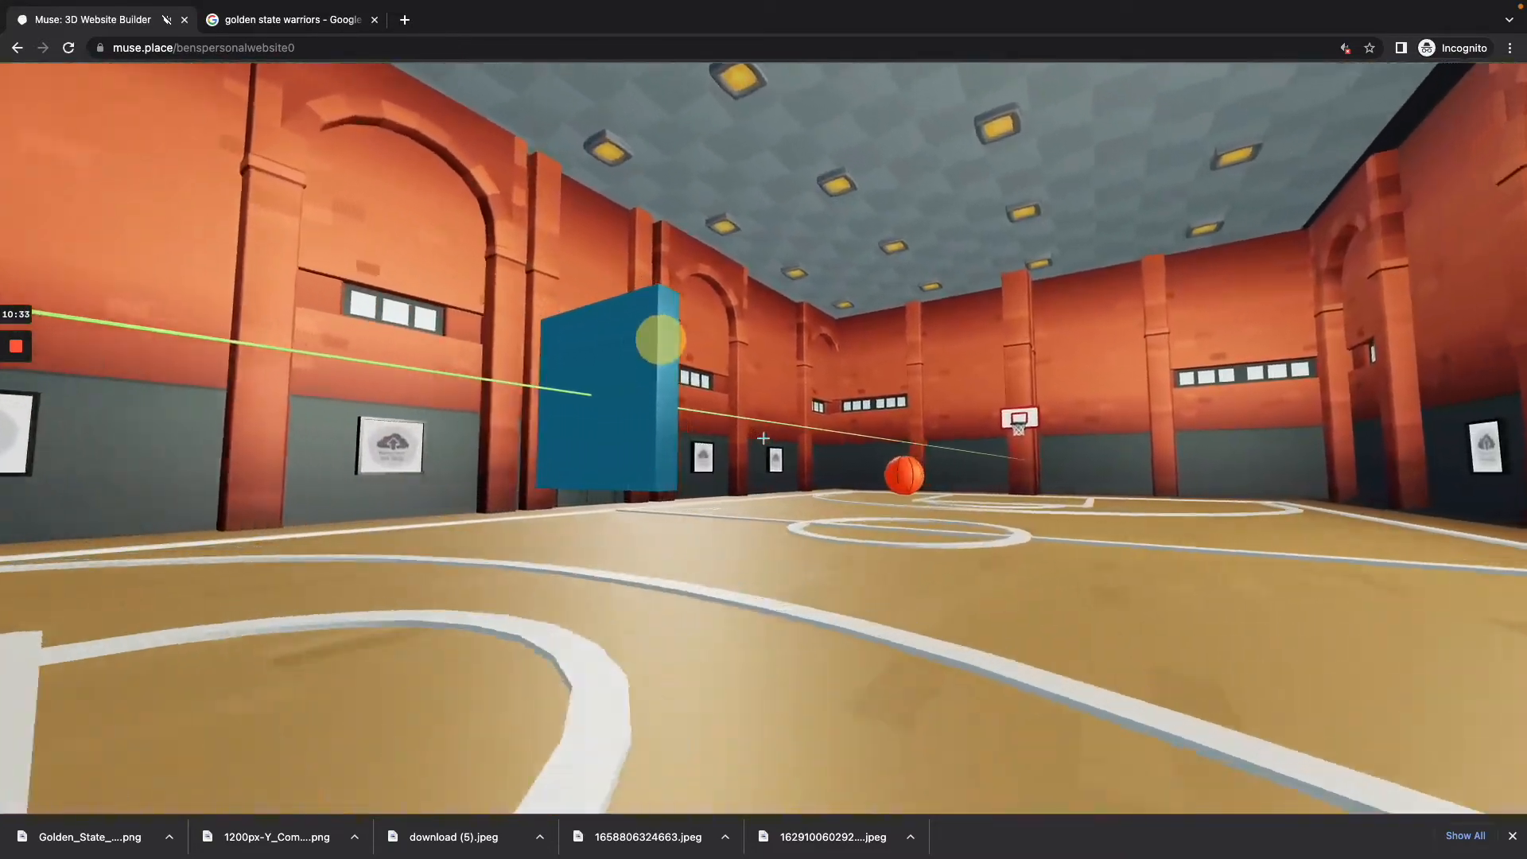
key("w")
key("s")
key("a")
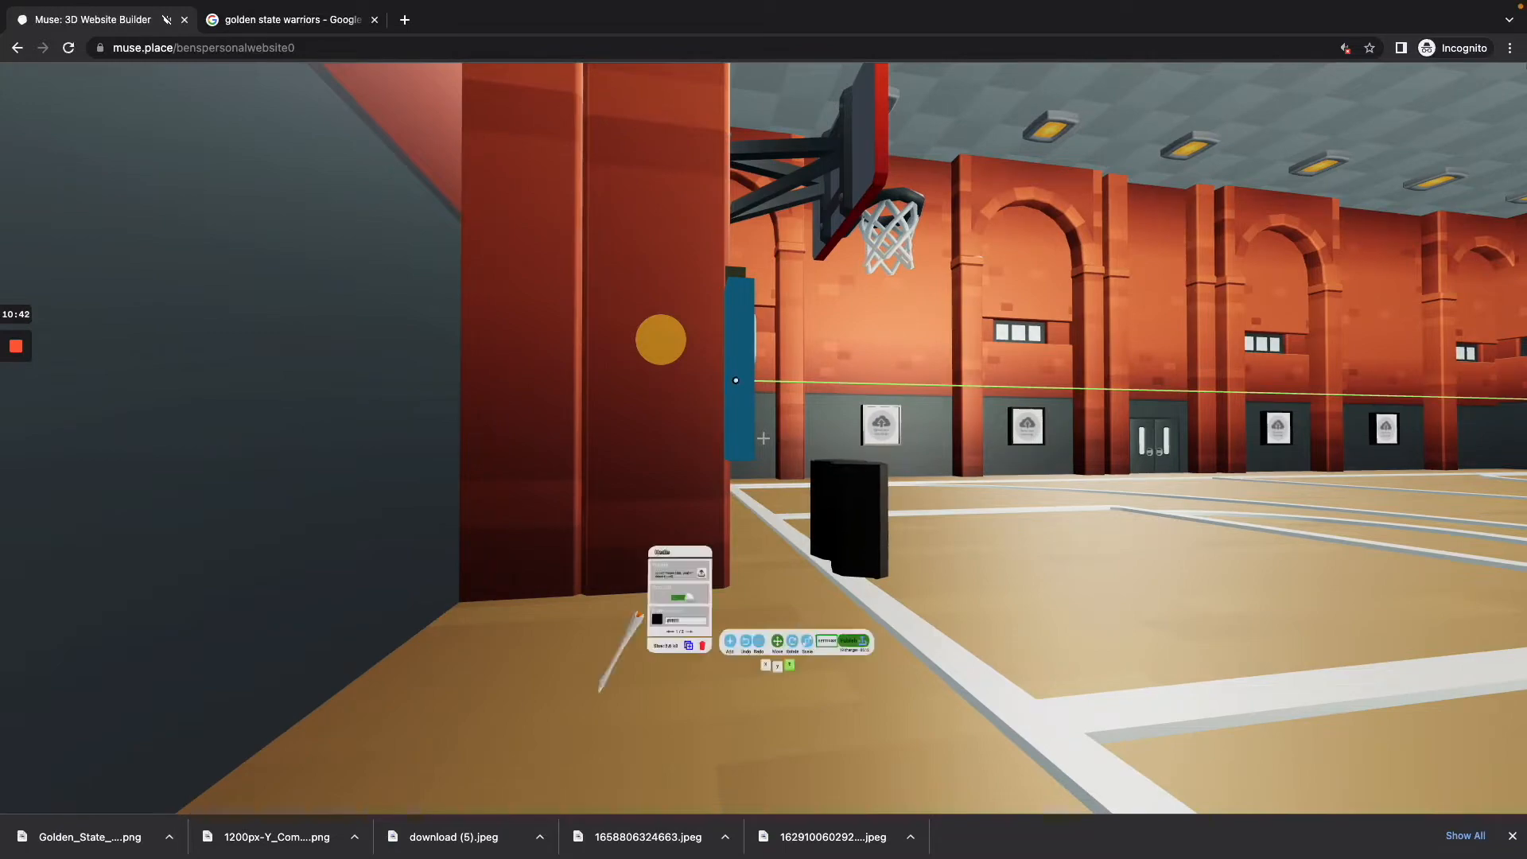
key("d")
key("a")
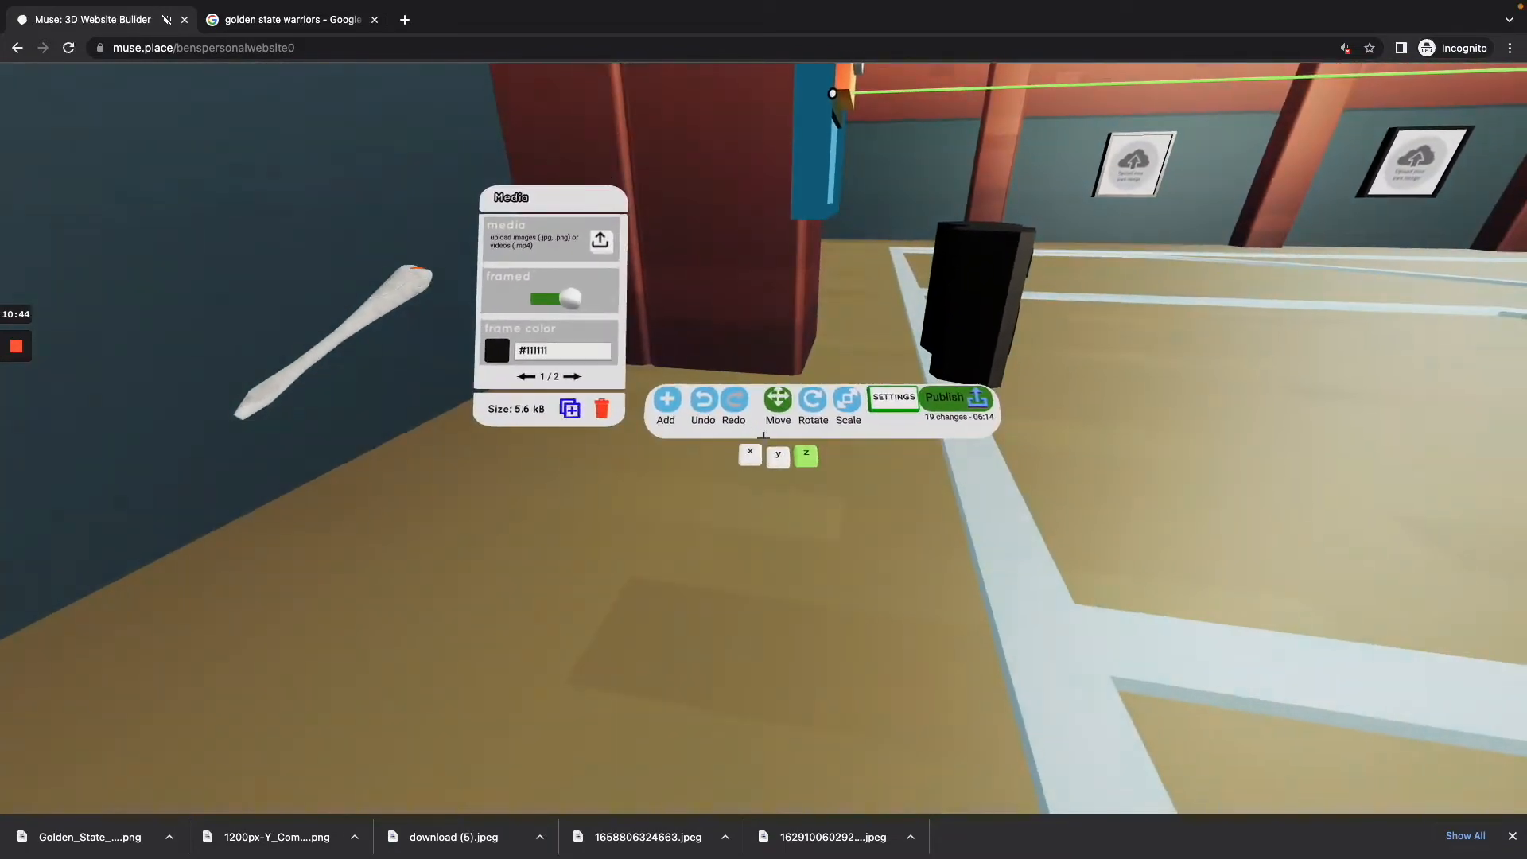
Step: Raise the portrait picture along the y axis to above the backboard, hide the builder tools and check it from the court
key("s")
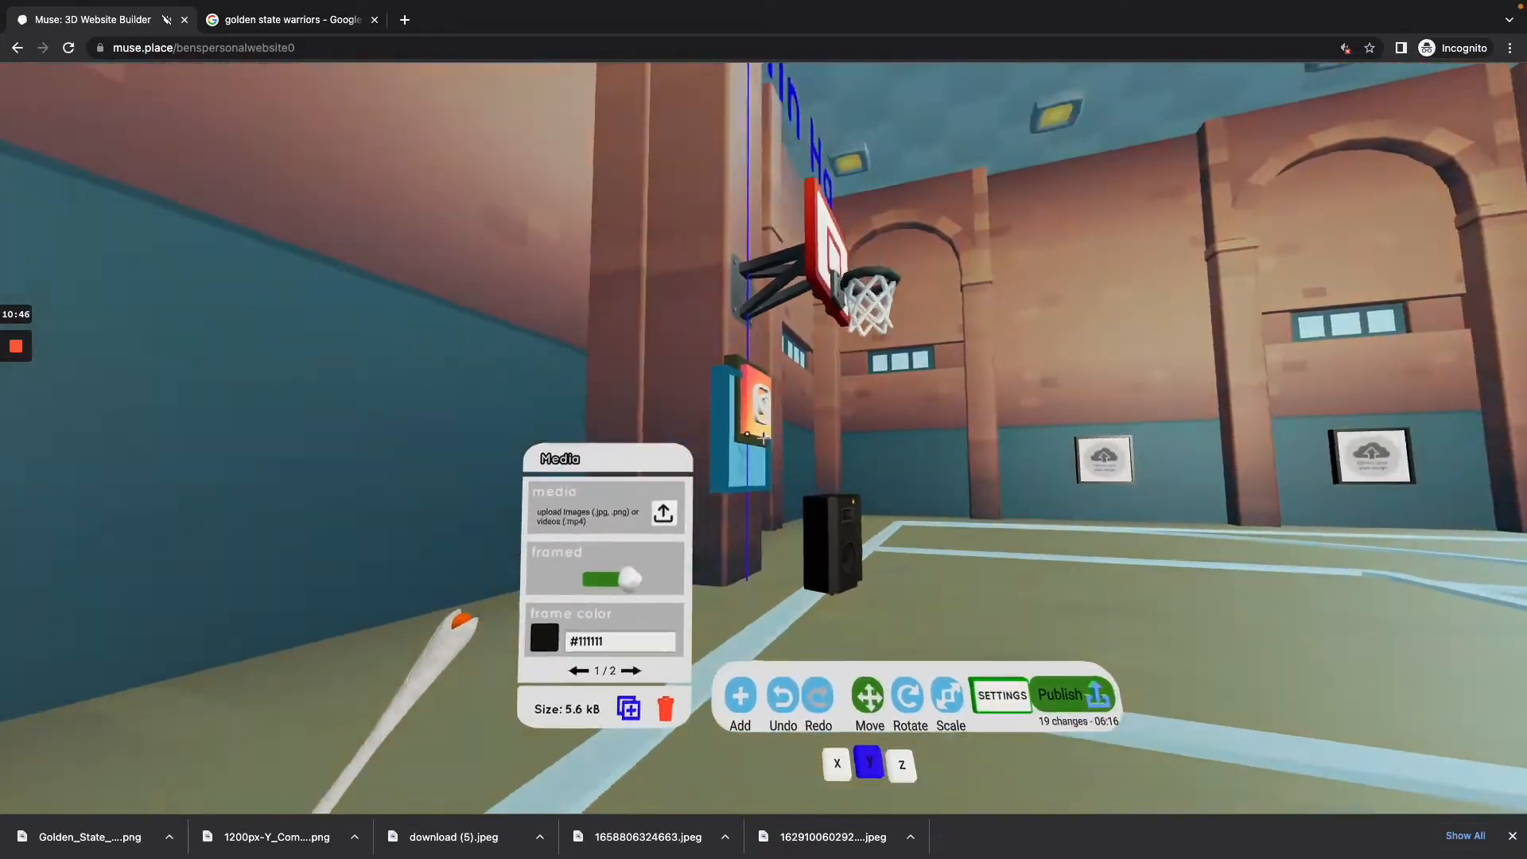
left_click_drag(763, 438, 763, 438)
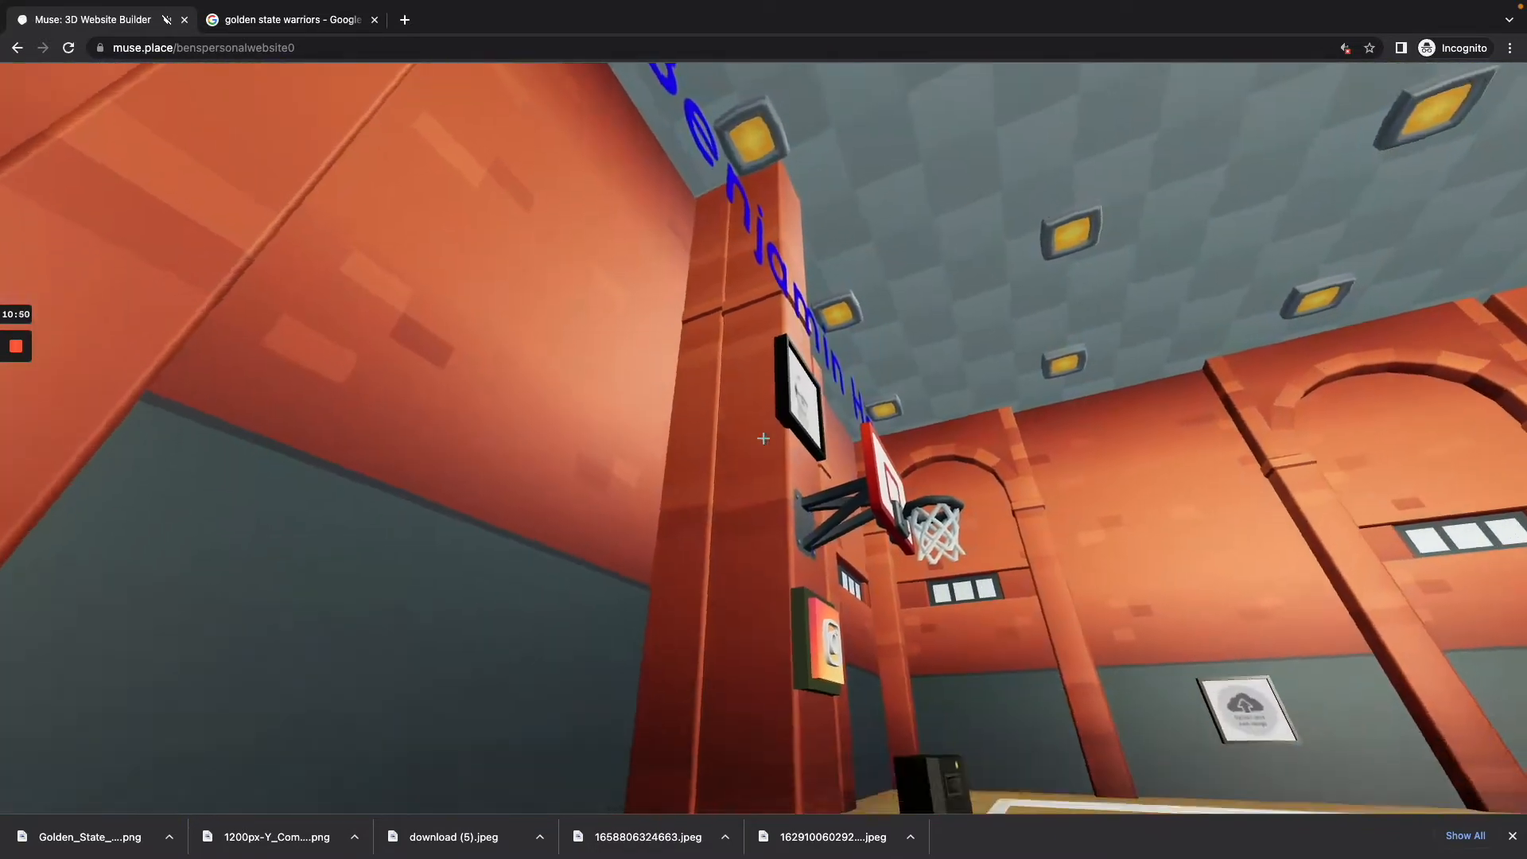
key("s")
key("d")
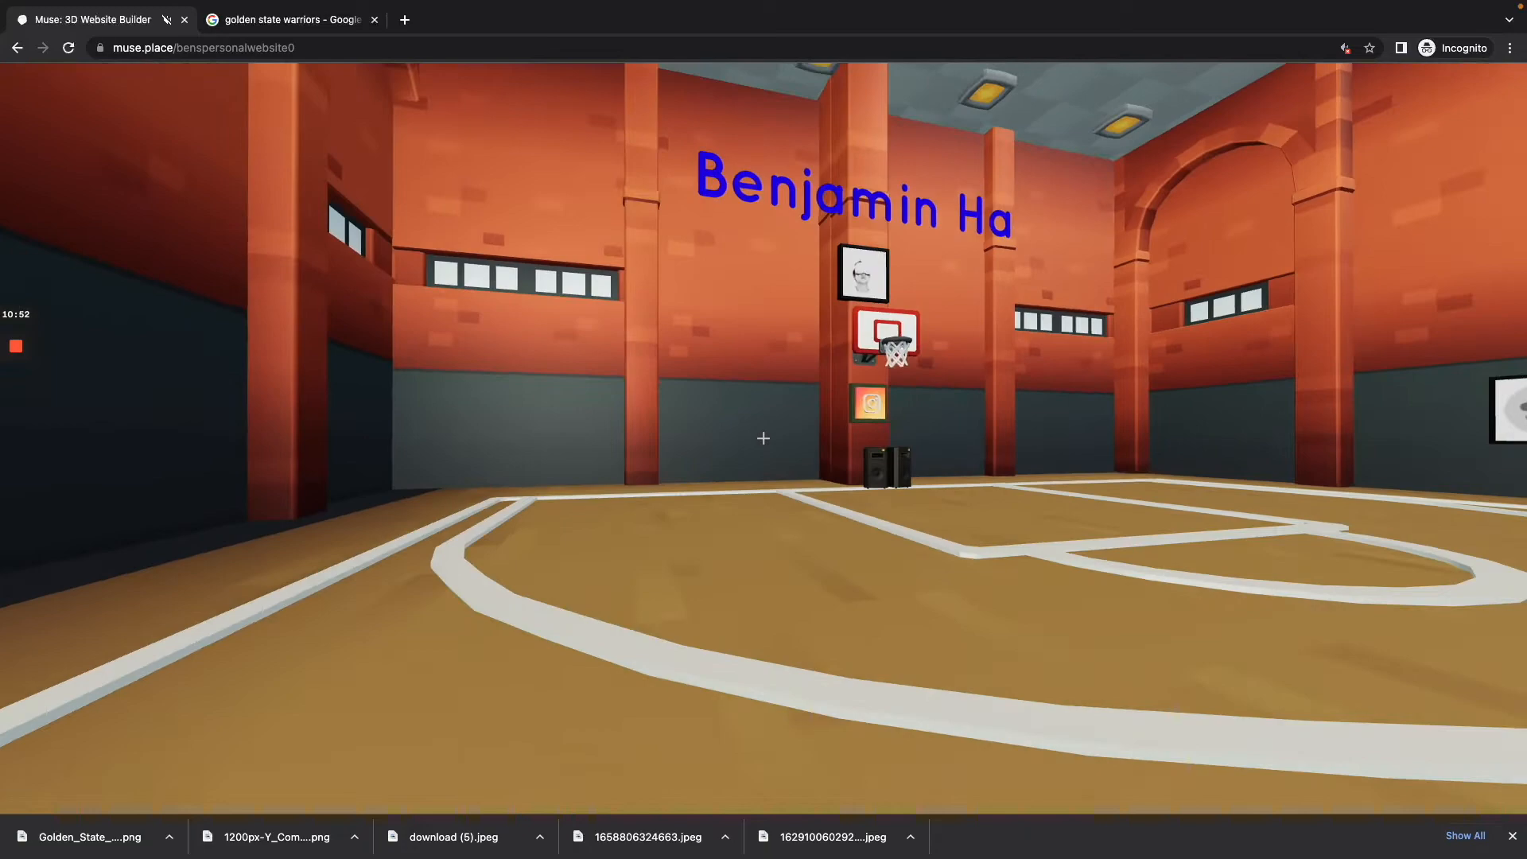
key("w")
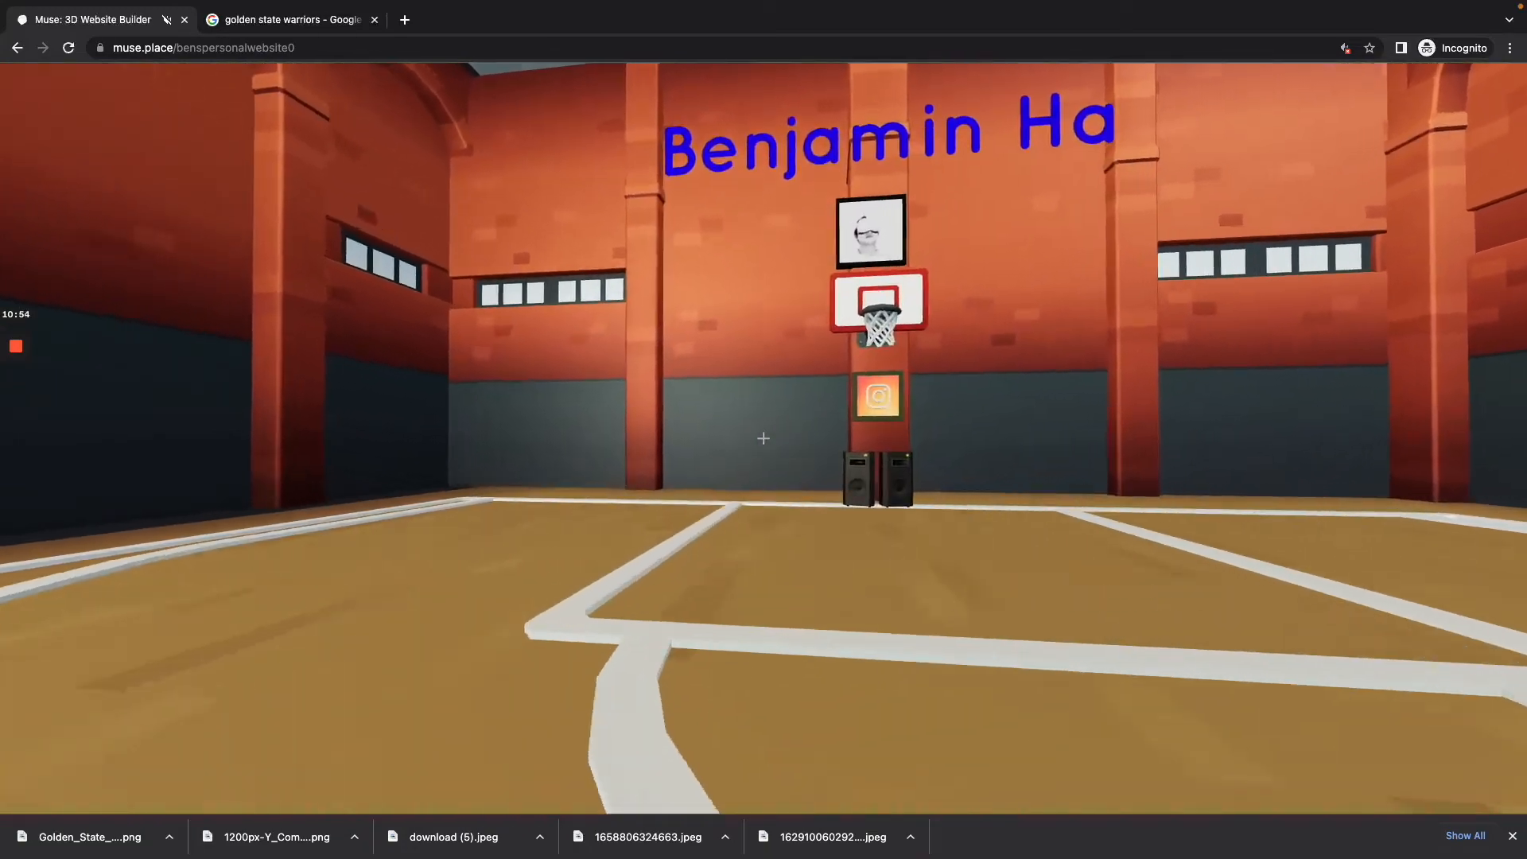
Step: Show the builder tools, select the portrait picture above the backboard and set Move without any axis constraint
key("Tab")
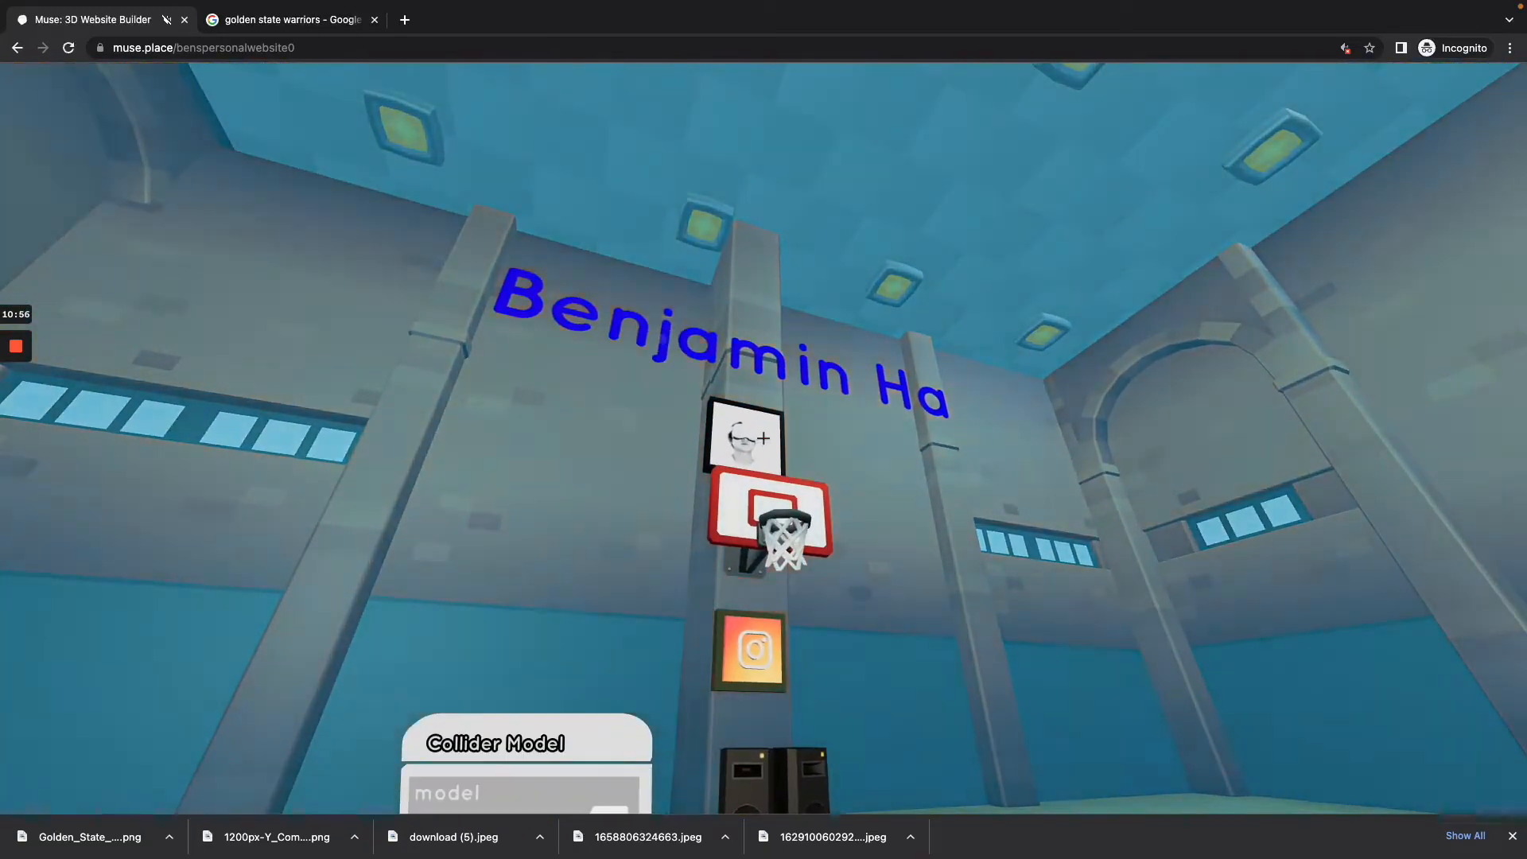
key("w")
key("a")
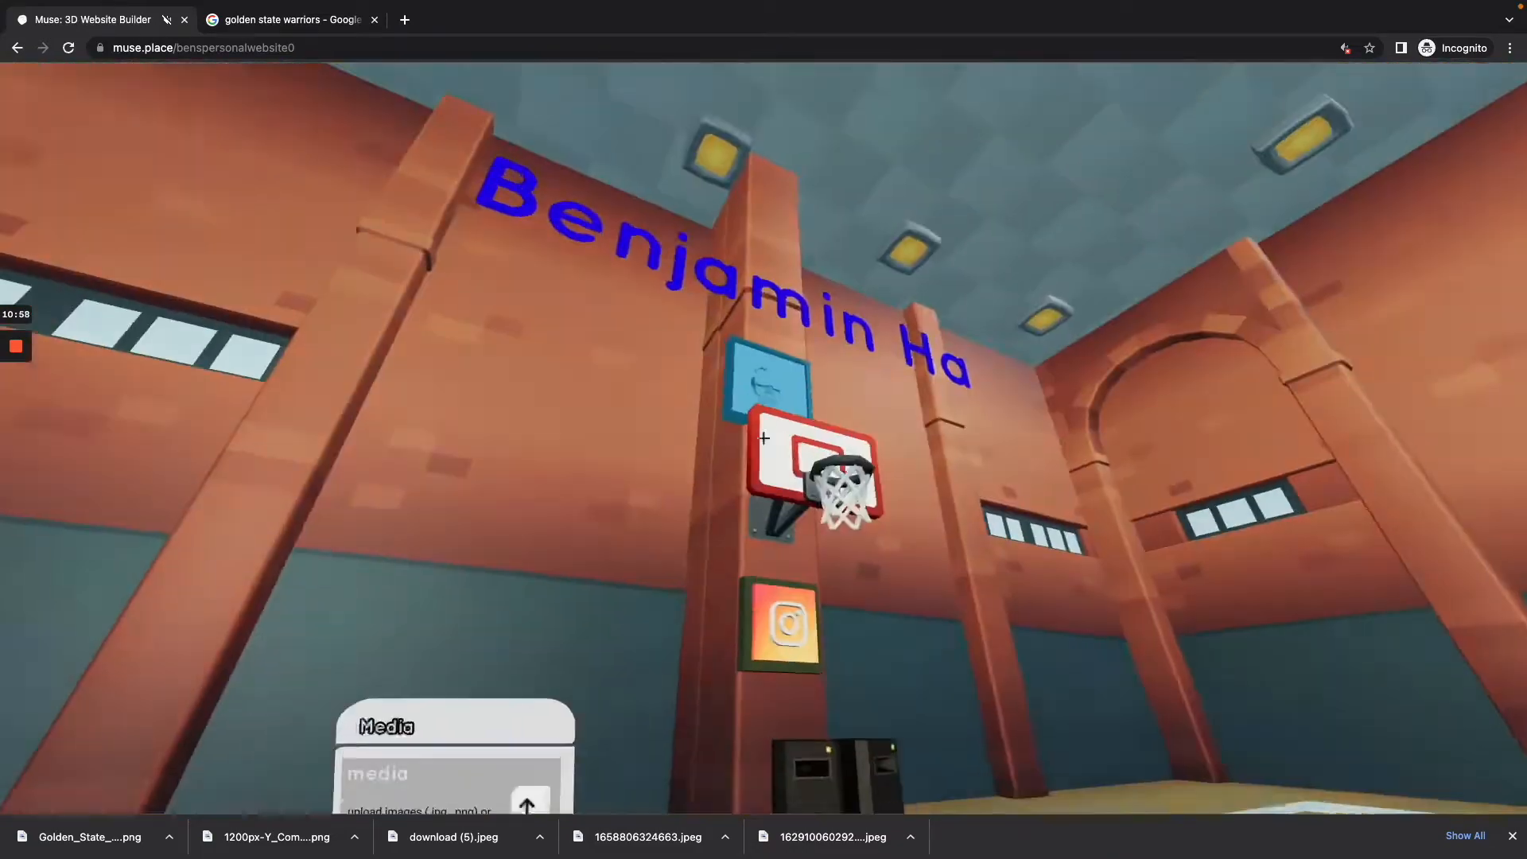
key("w")
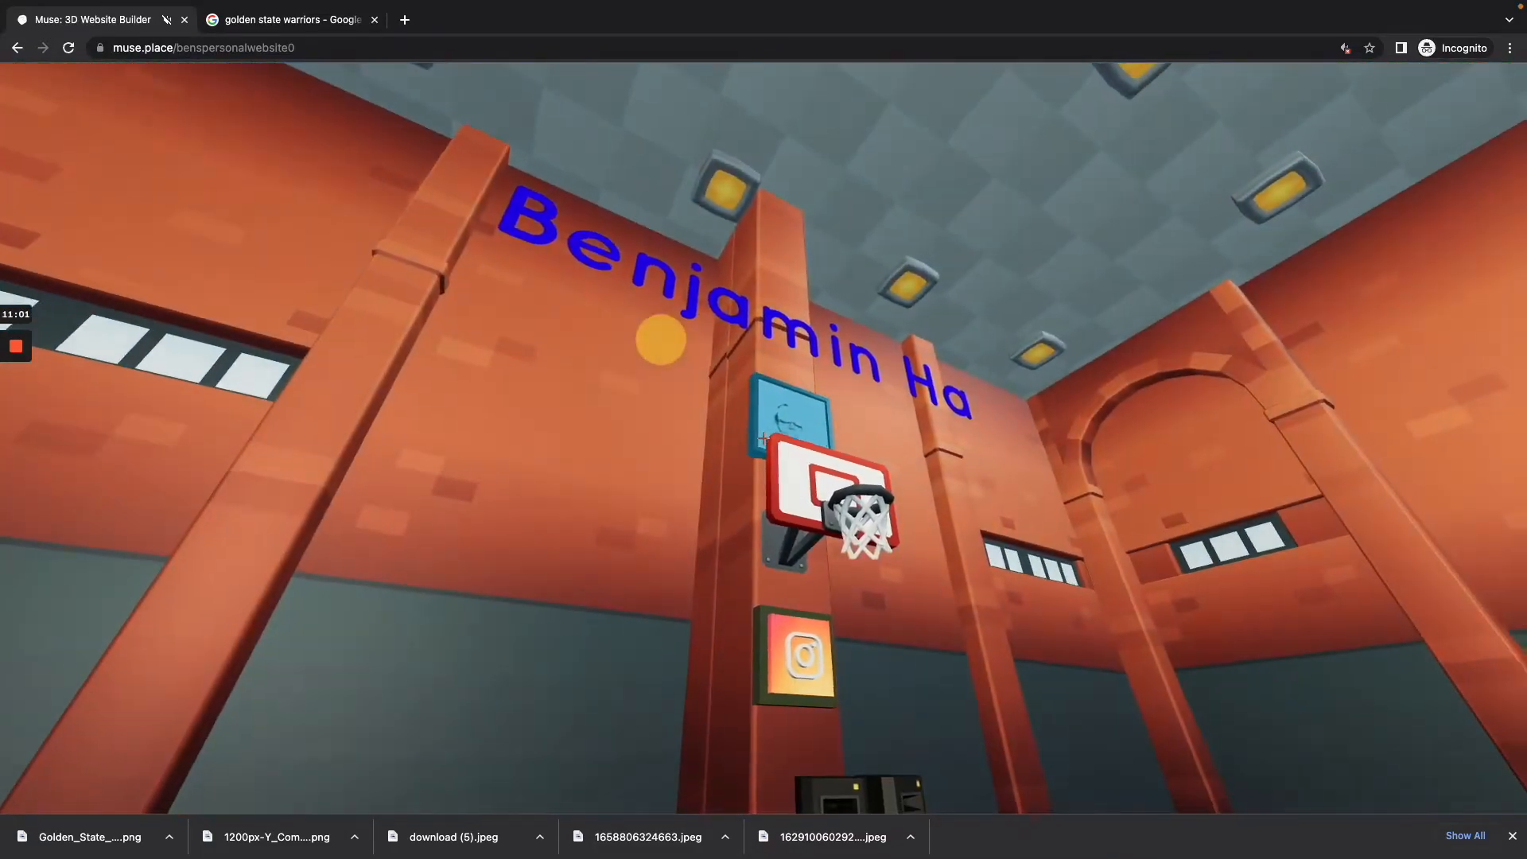
Step: Move the portrait picture freely so it is centred on the pillar between the name title and the backboard
key("w")
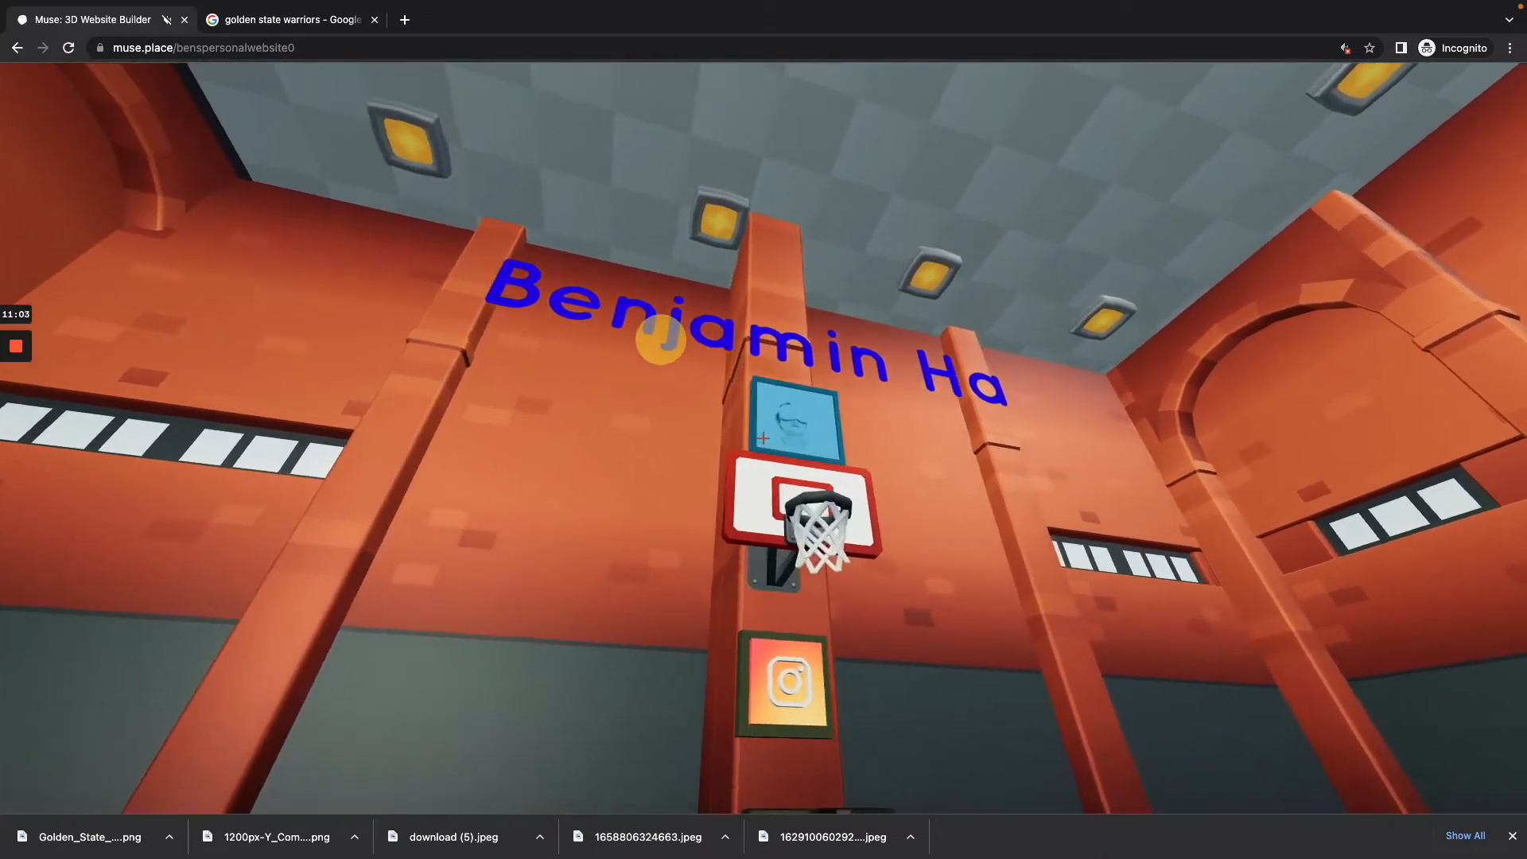
left_click_drag(661, 339, 661, 339)
key("s")
key("a")
key("w")
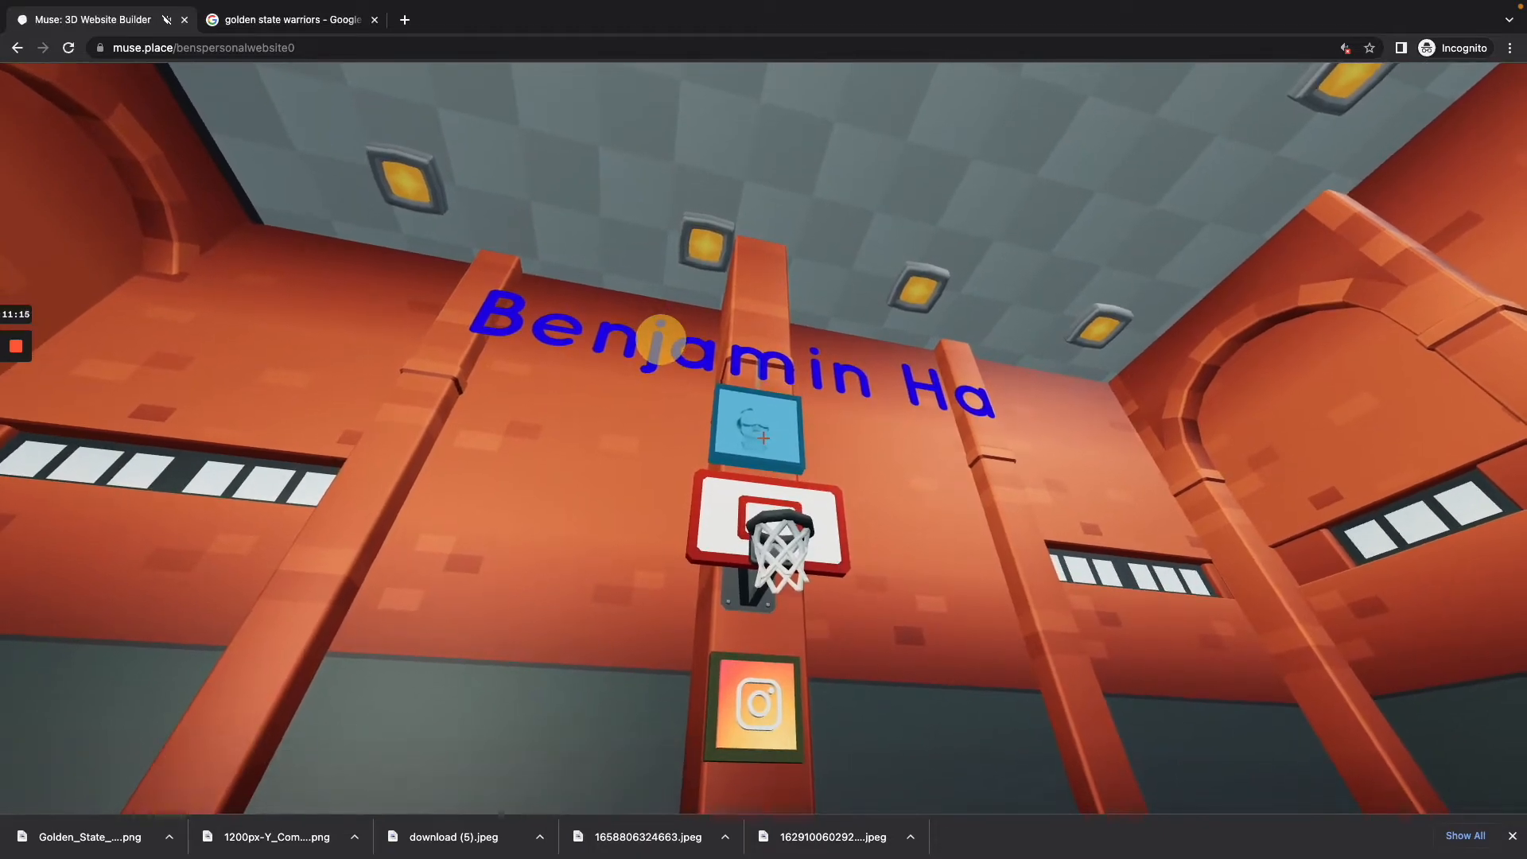
left_click_drag(661, 340, 661, 339)
key("s")
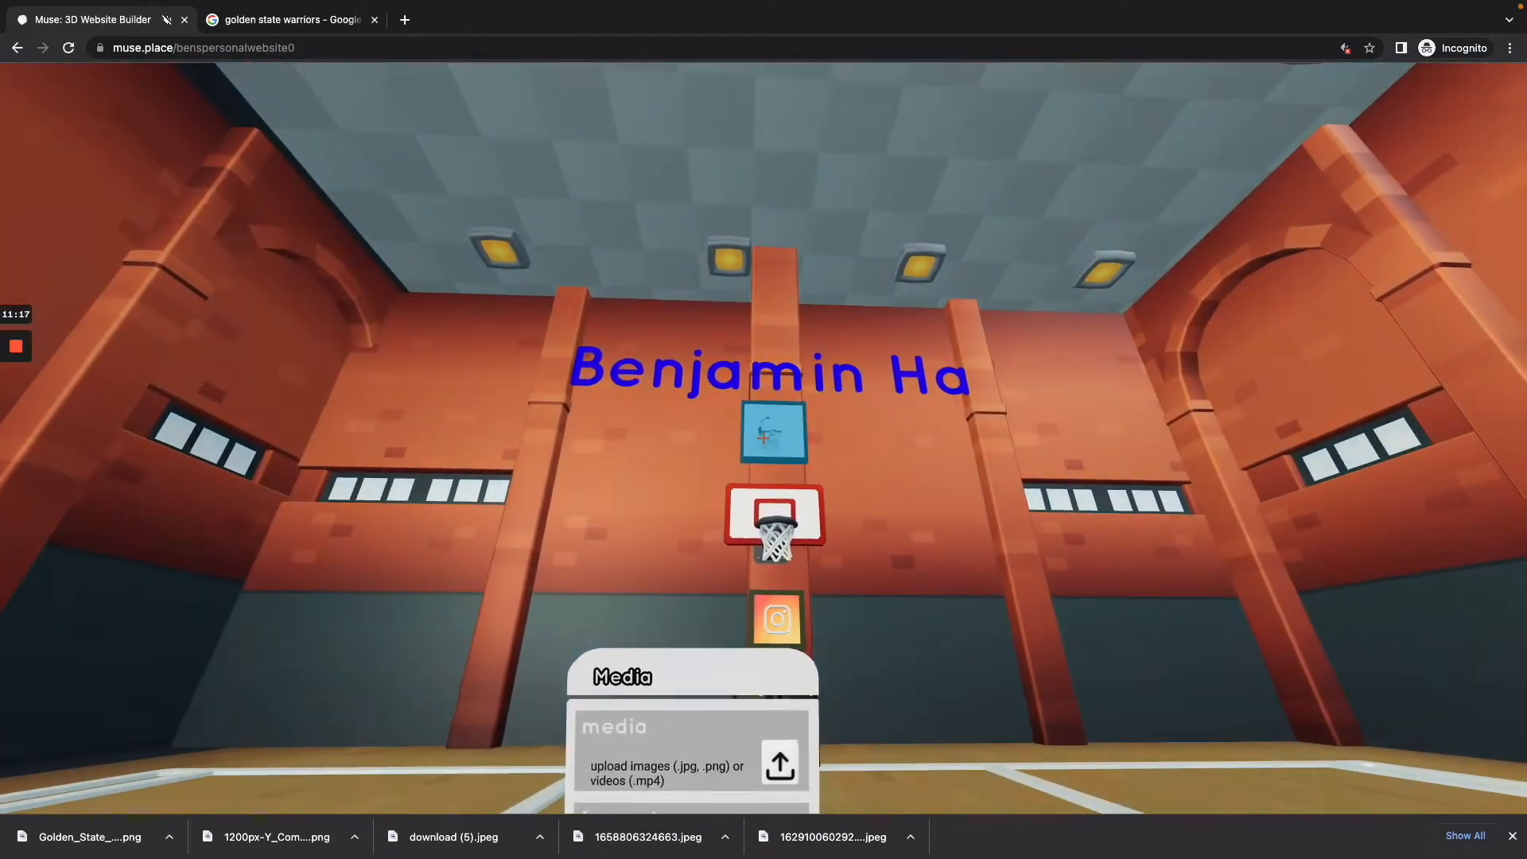
Step: Scale up the portrait picture above the backboard until it is wider than the pillar behind it, and check it from the court
left_click_drag(660, 339, 661, 340)
key("d")
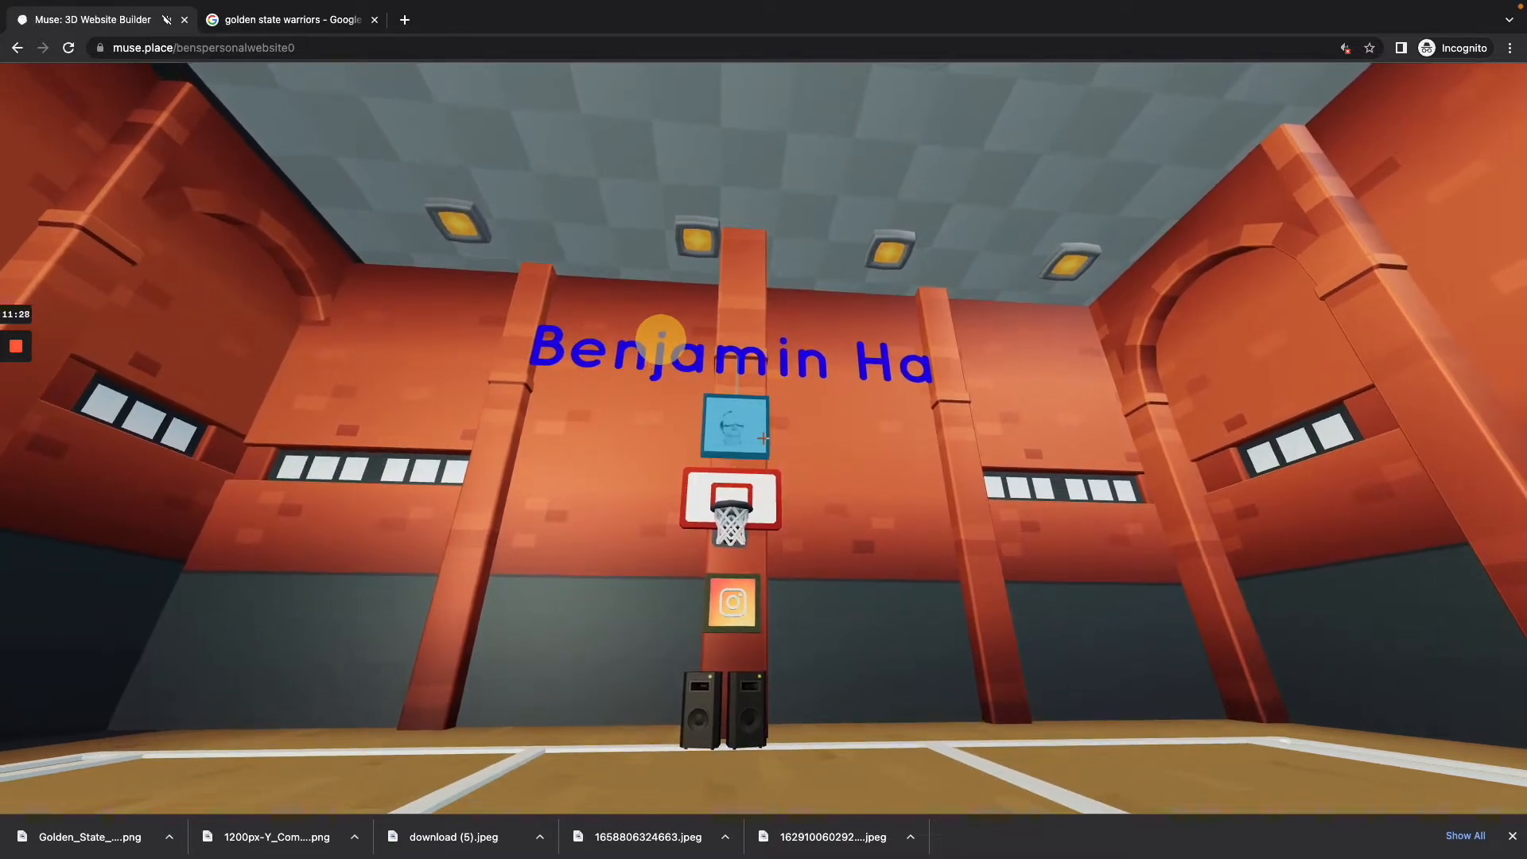
key("s")
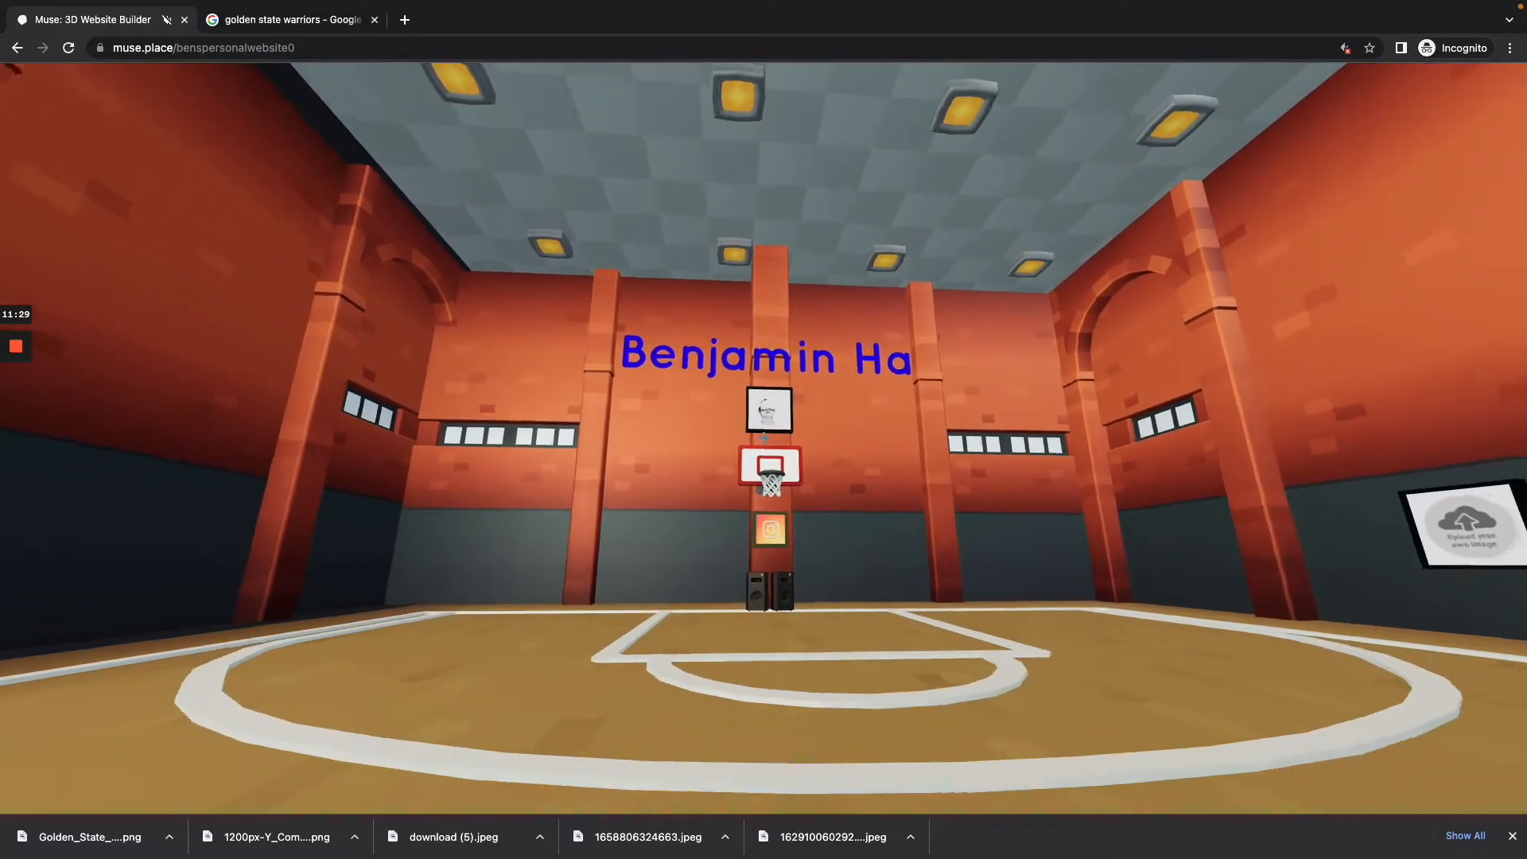
key("w")
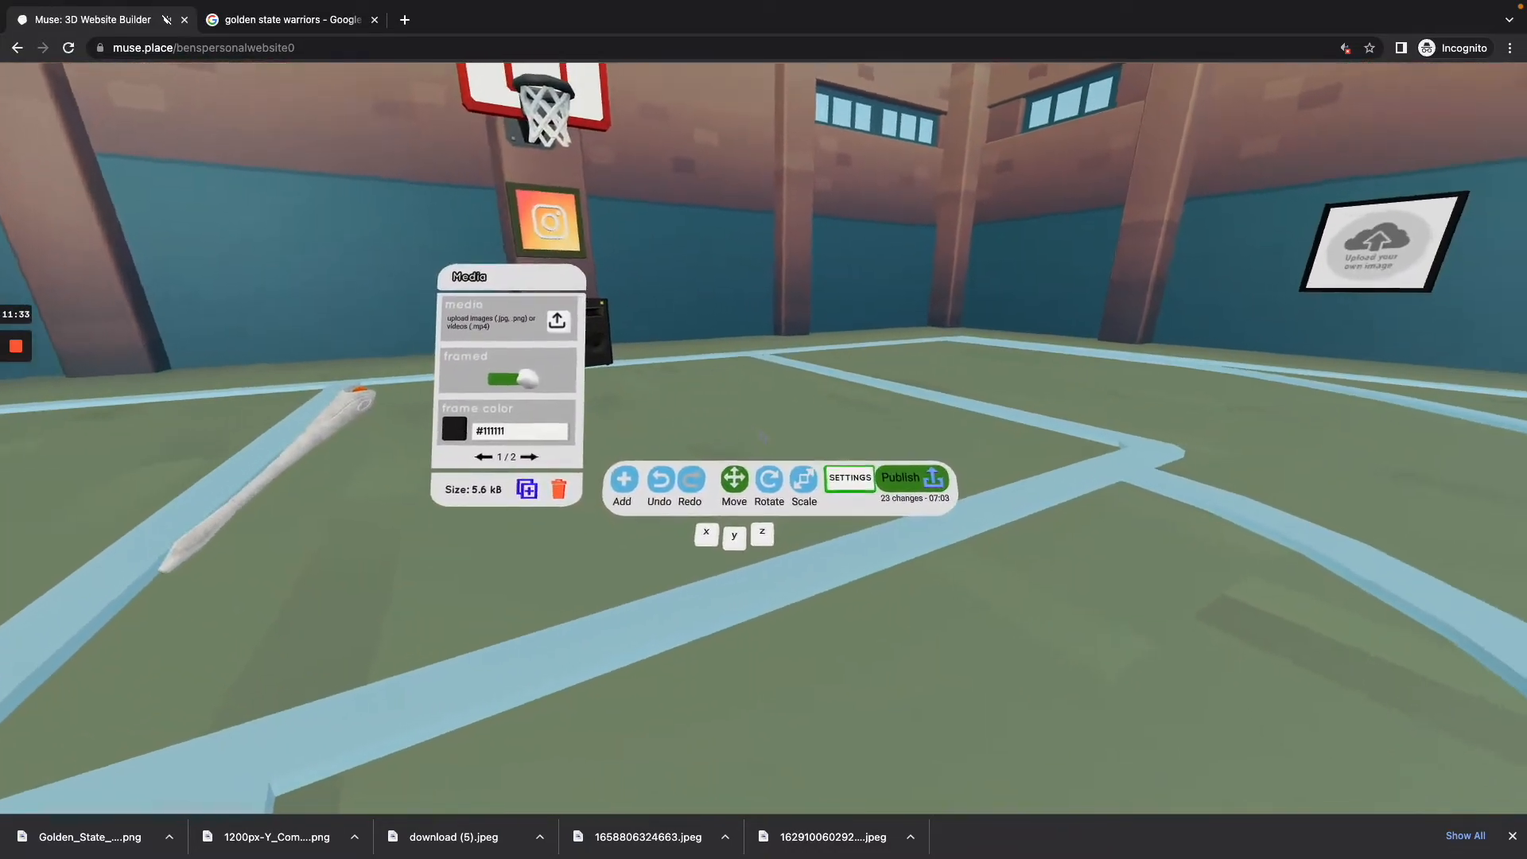
key("a")
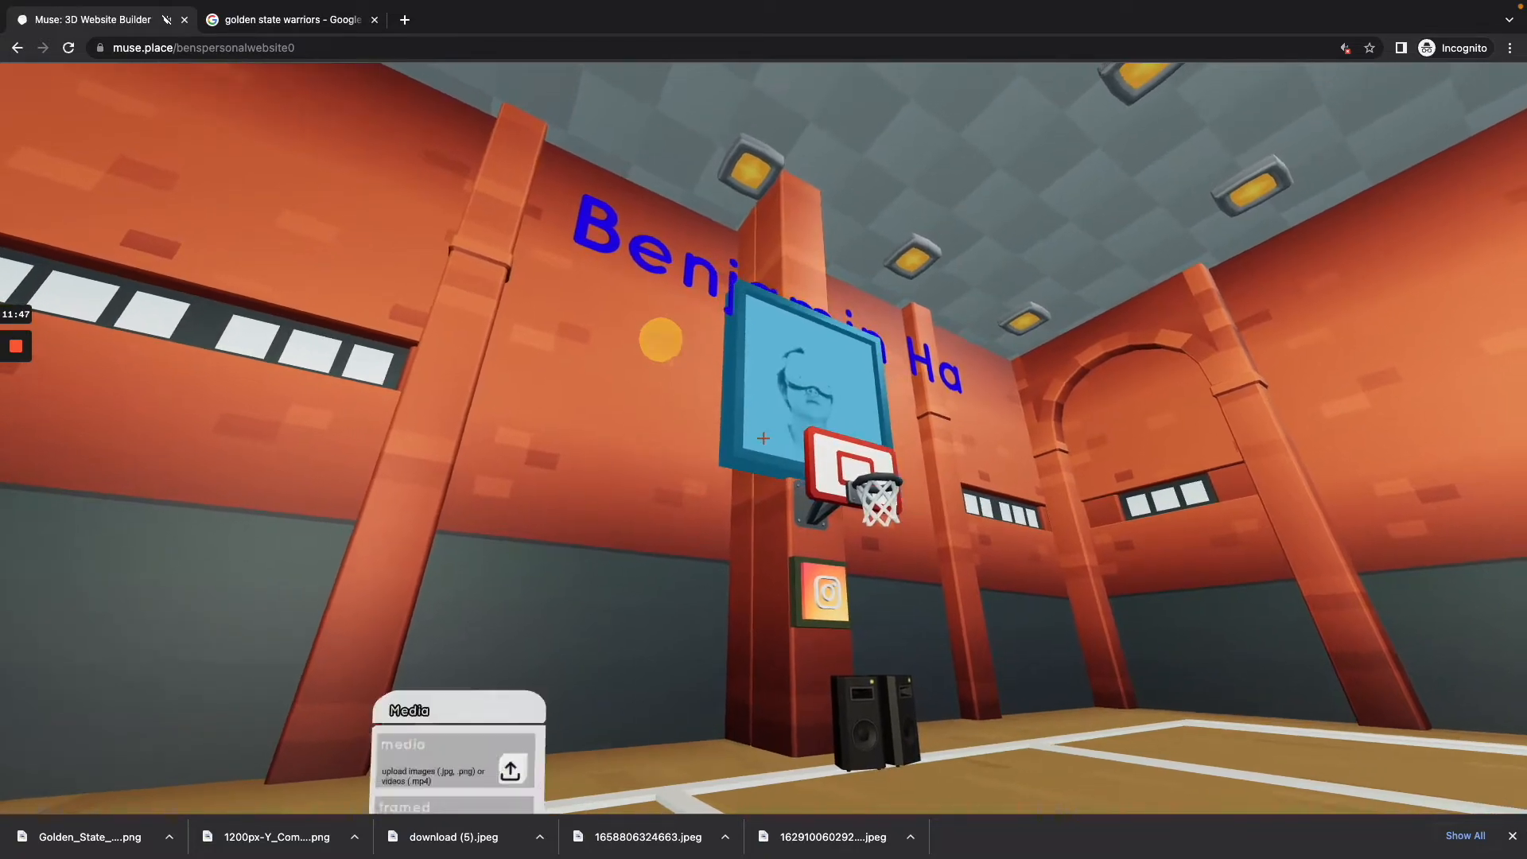
key("s")
key("d")
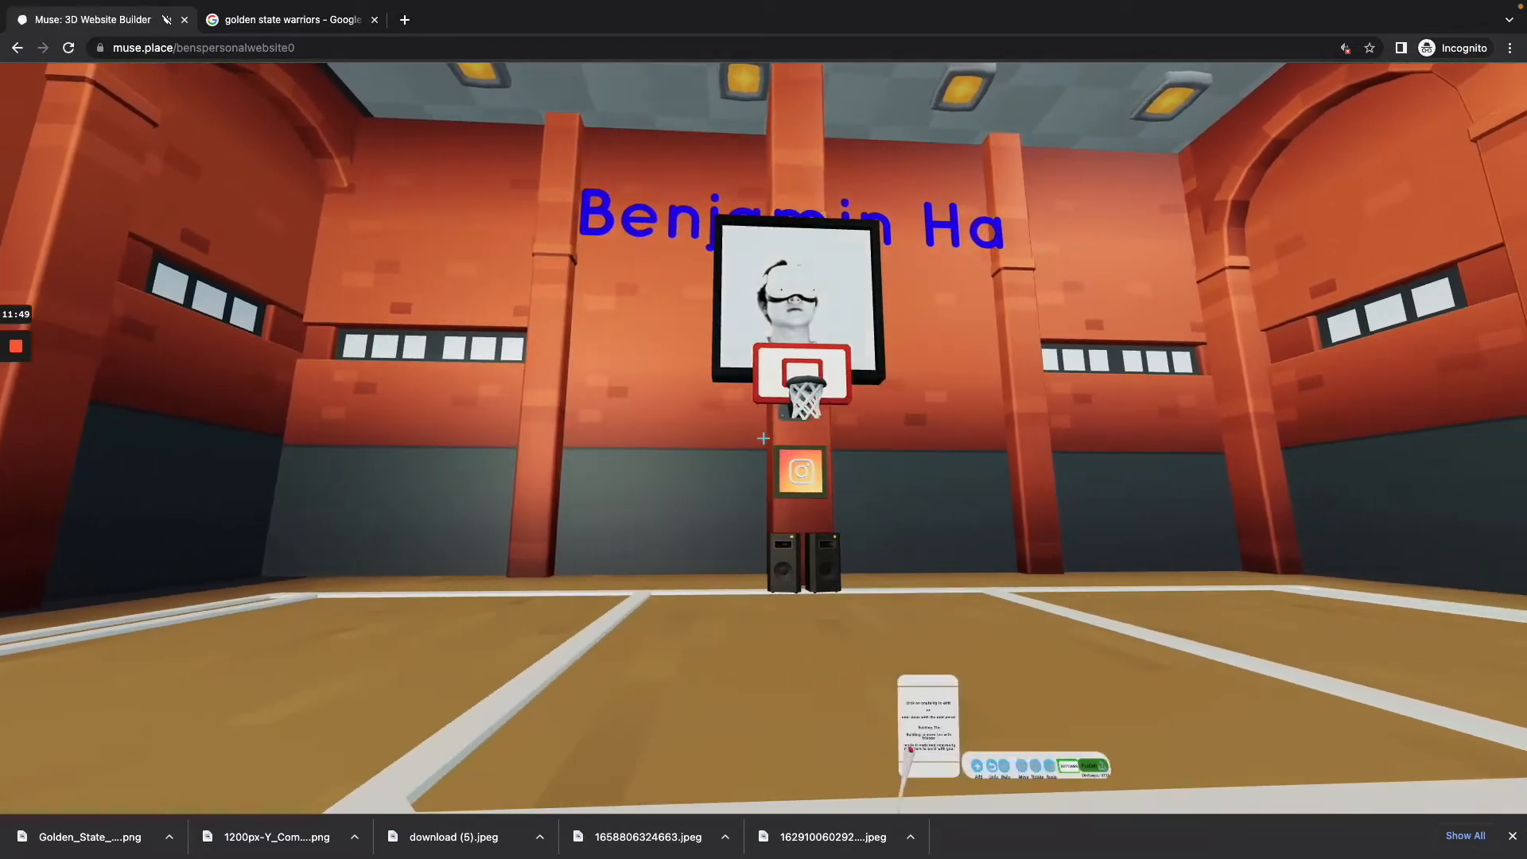
Step: Raise the name title along the y axis until it clears the top of the enlarged portrait picture, and check it from the court
key("w")
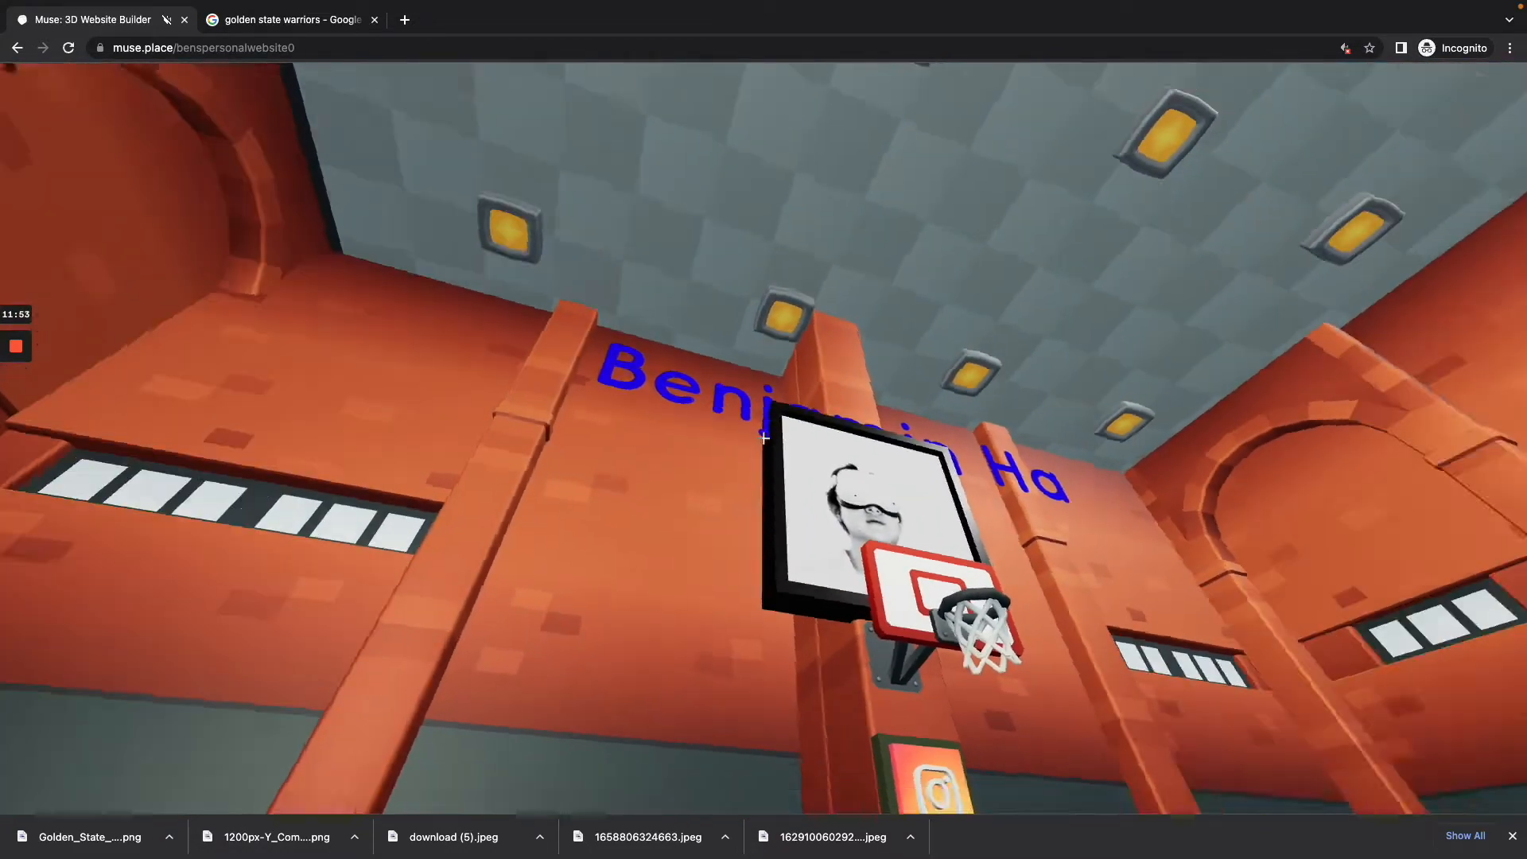
left_click(764, 438)
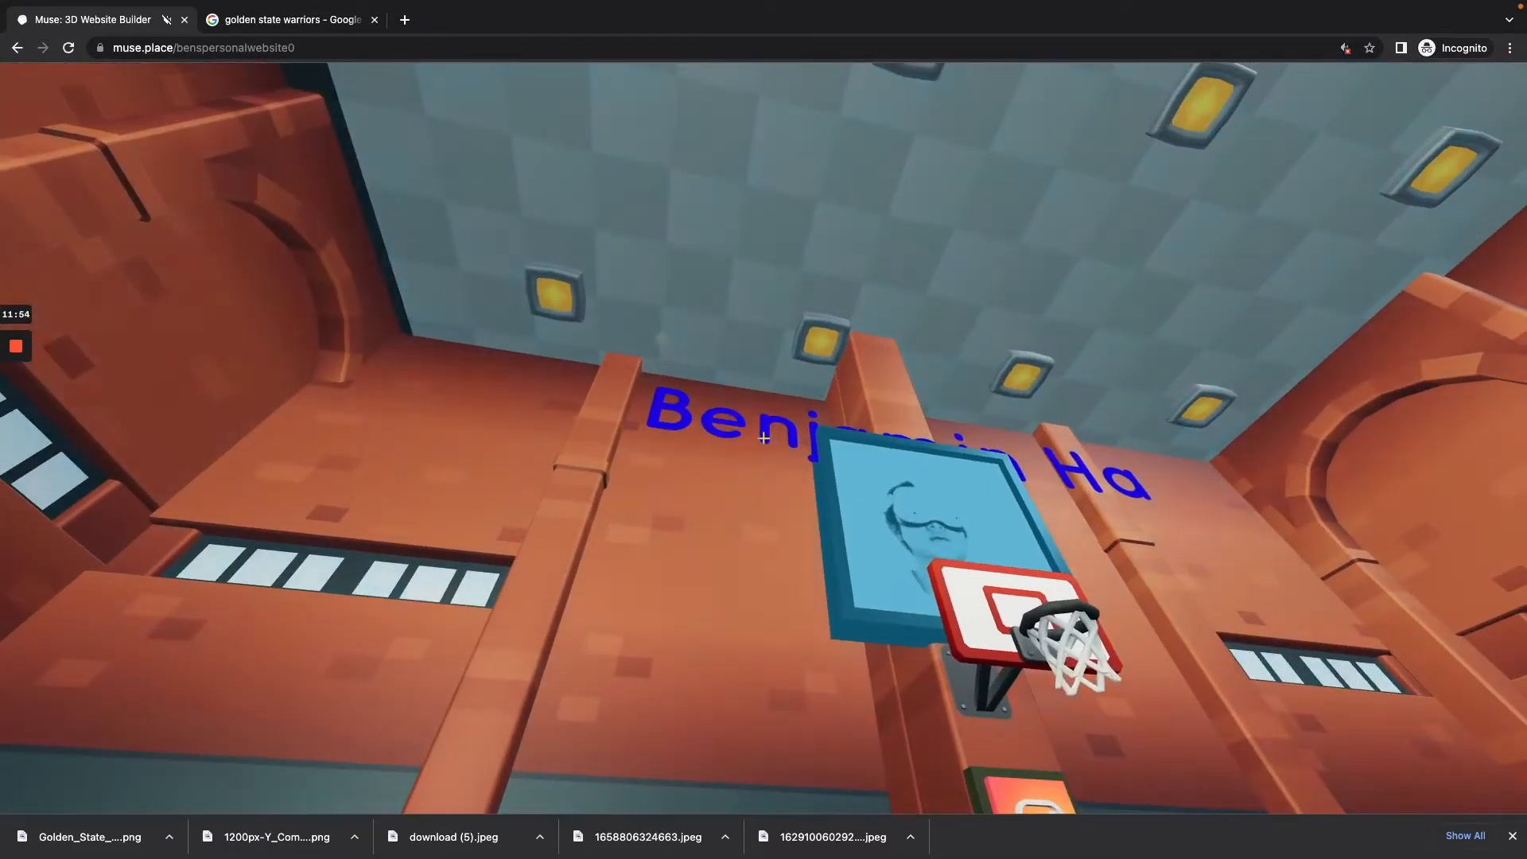
left_click(764, 438)
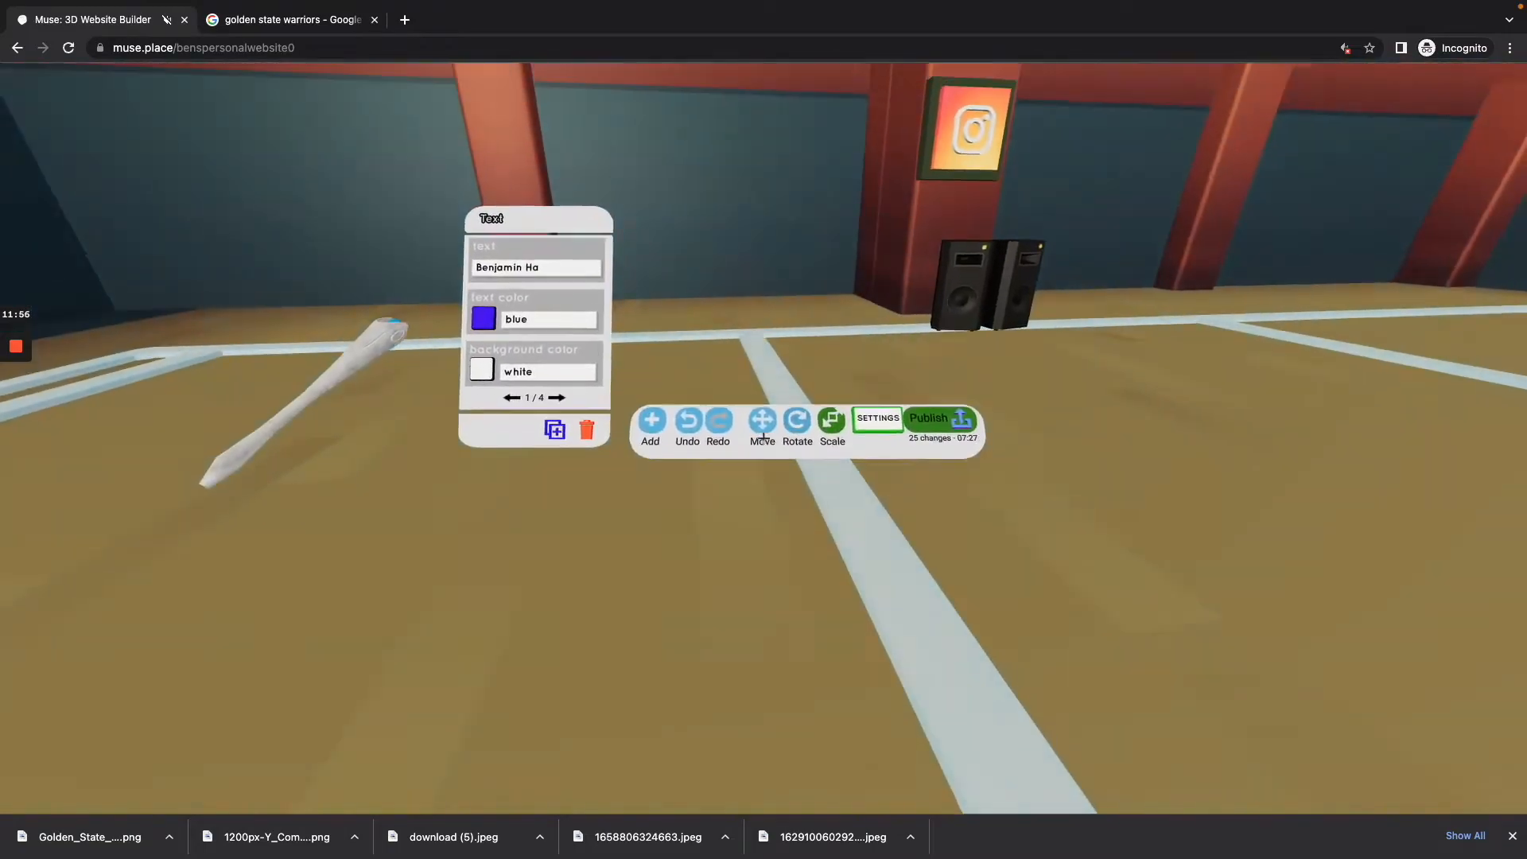
left_click(763, 439)
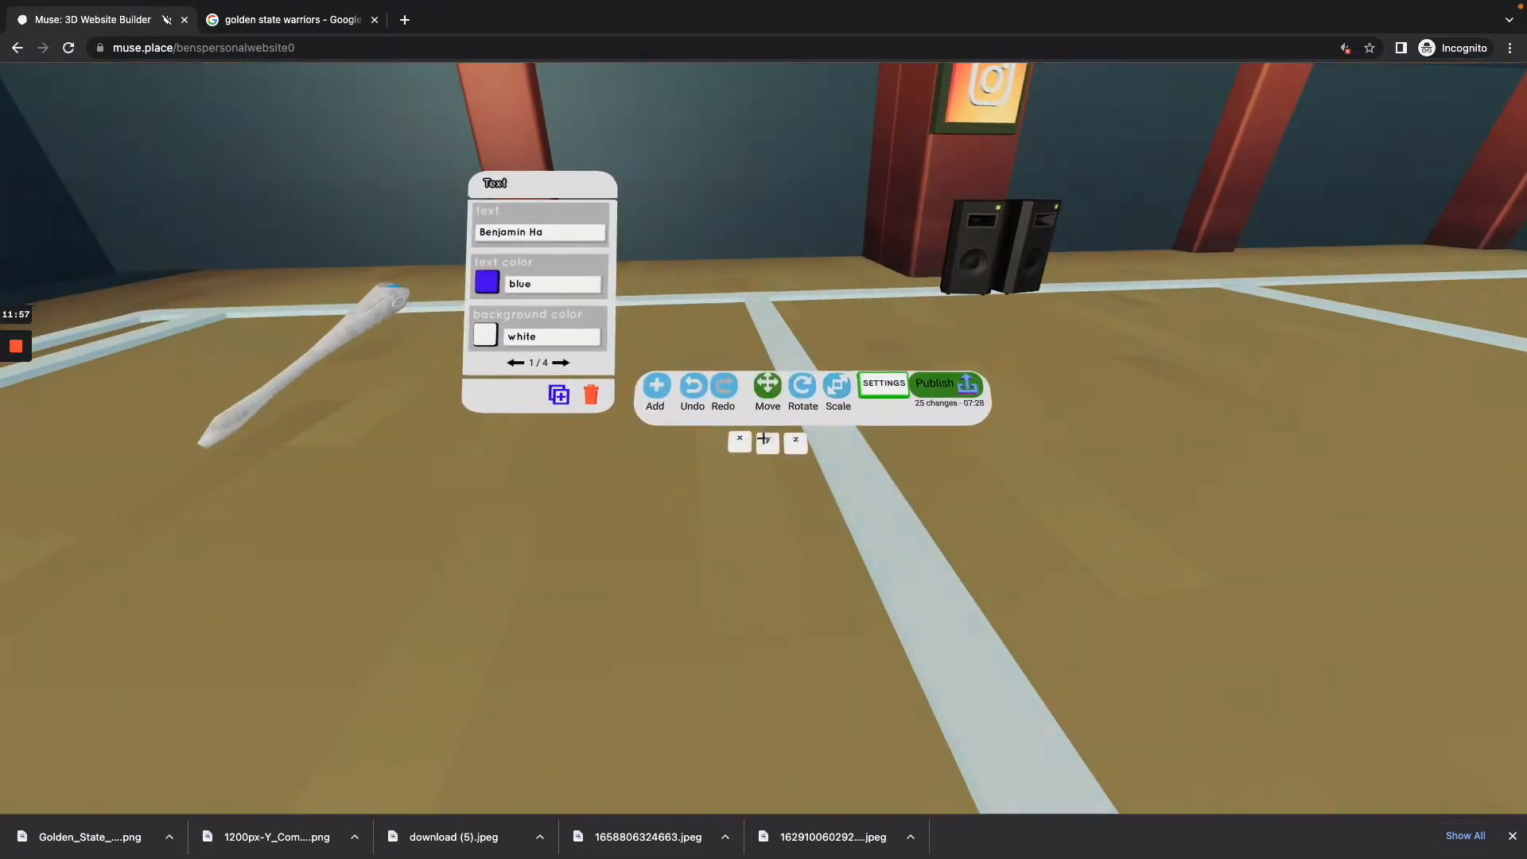
left_click(764, 438)
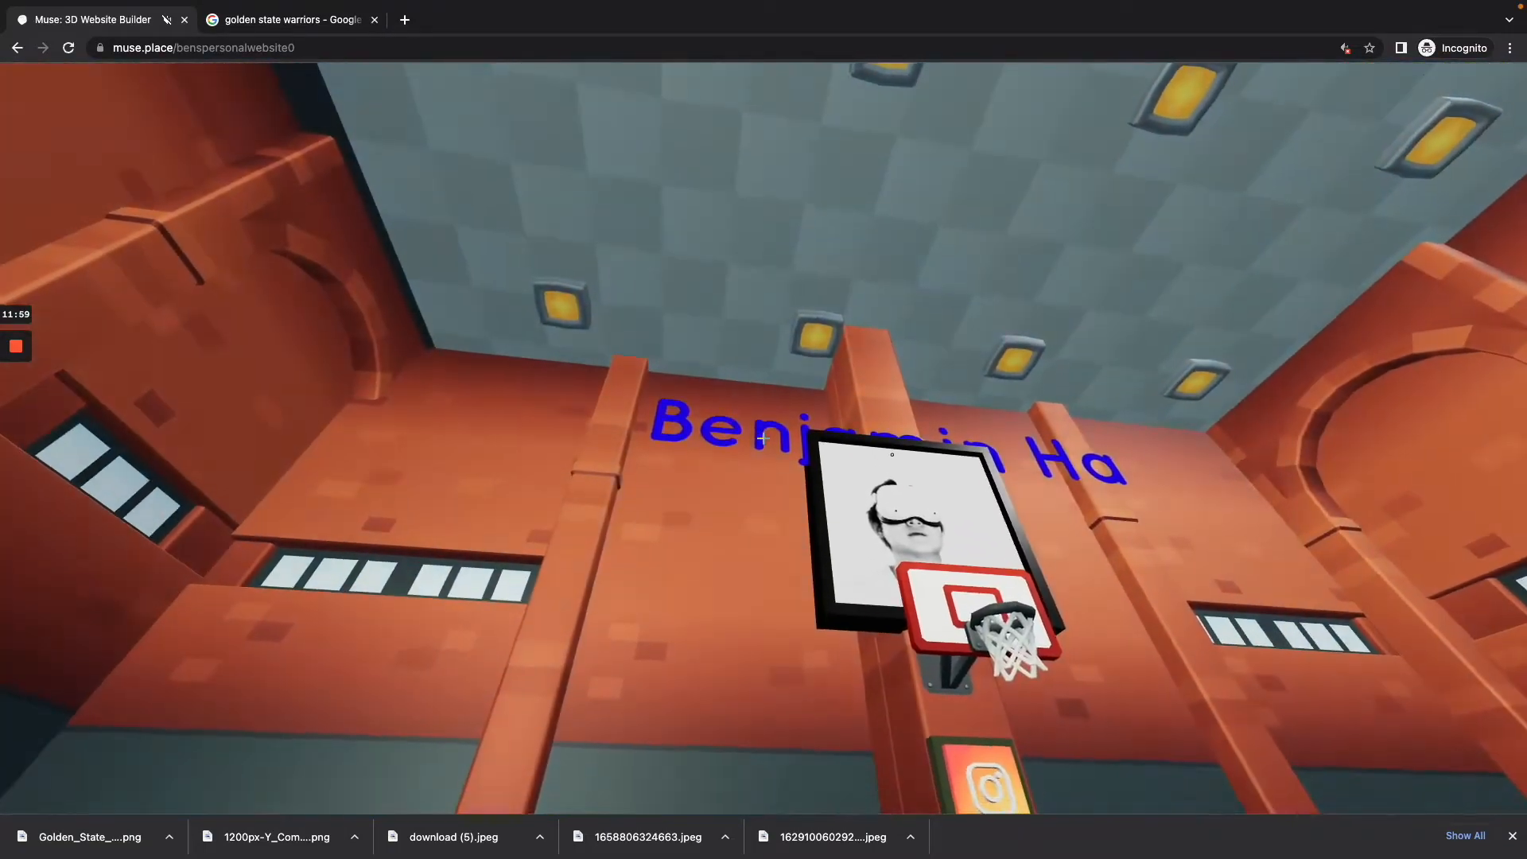
left_click_drag(764, 439, 763, 439)
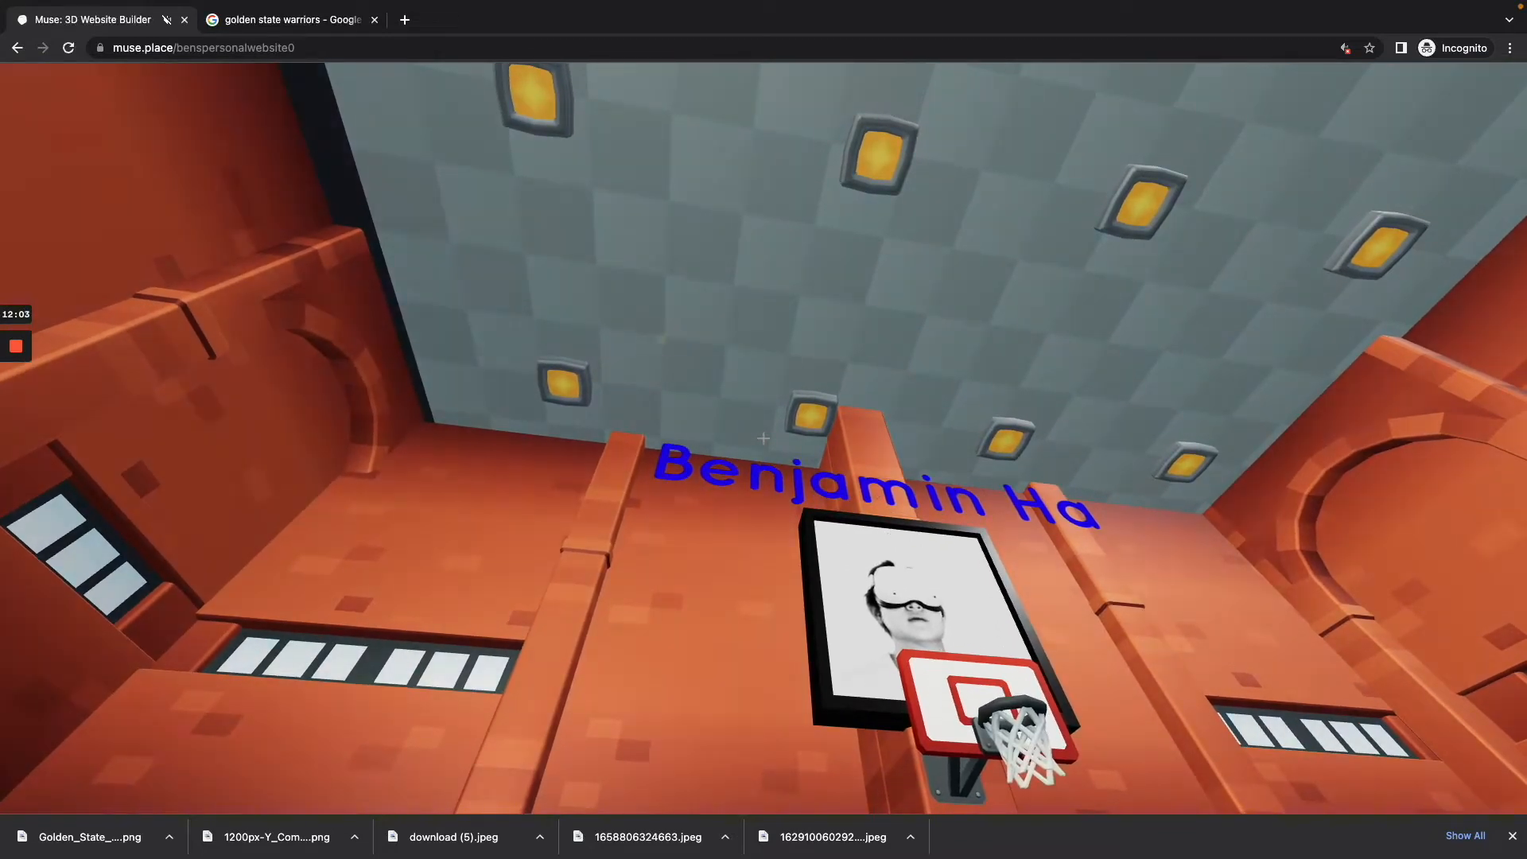
key("s")
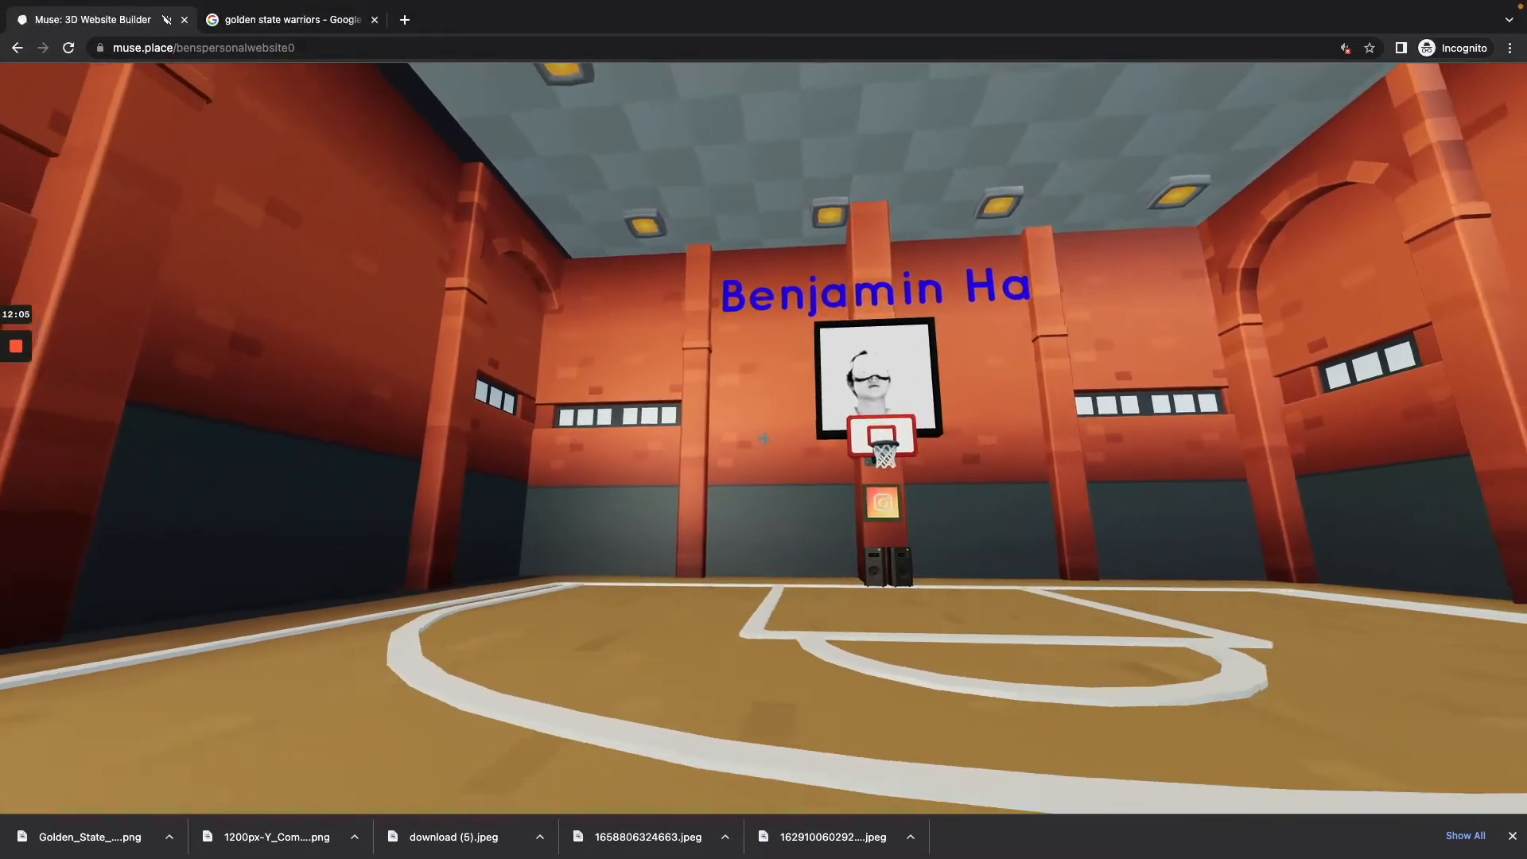
key("s")
key("s")
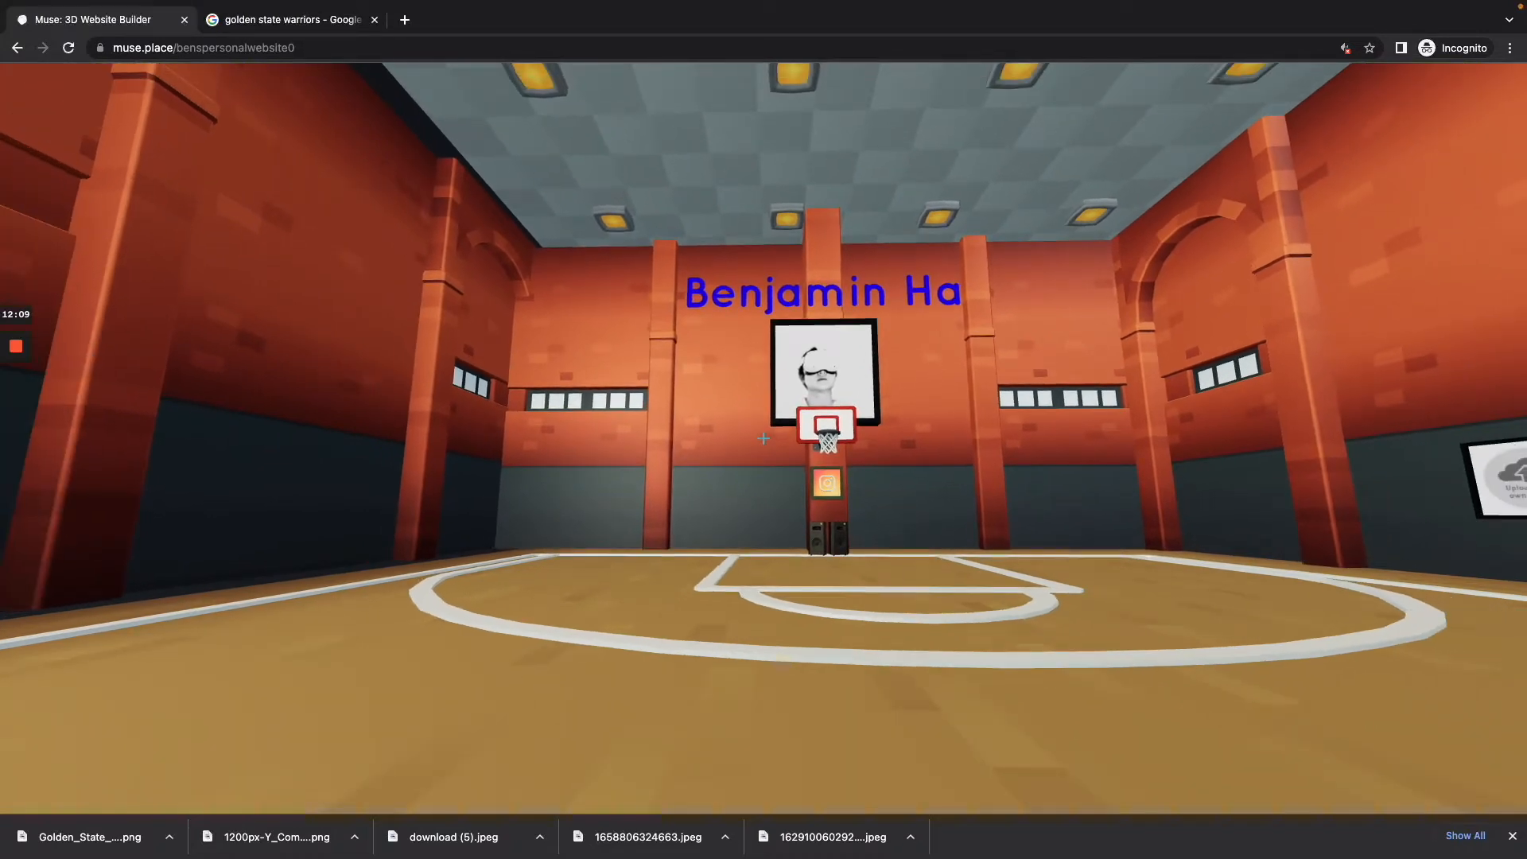
key("s")
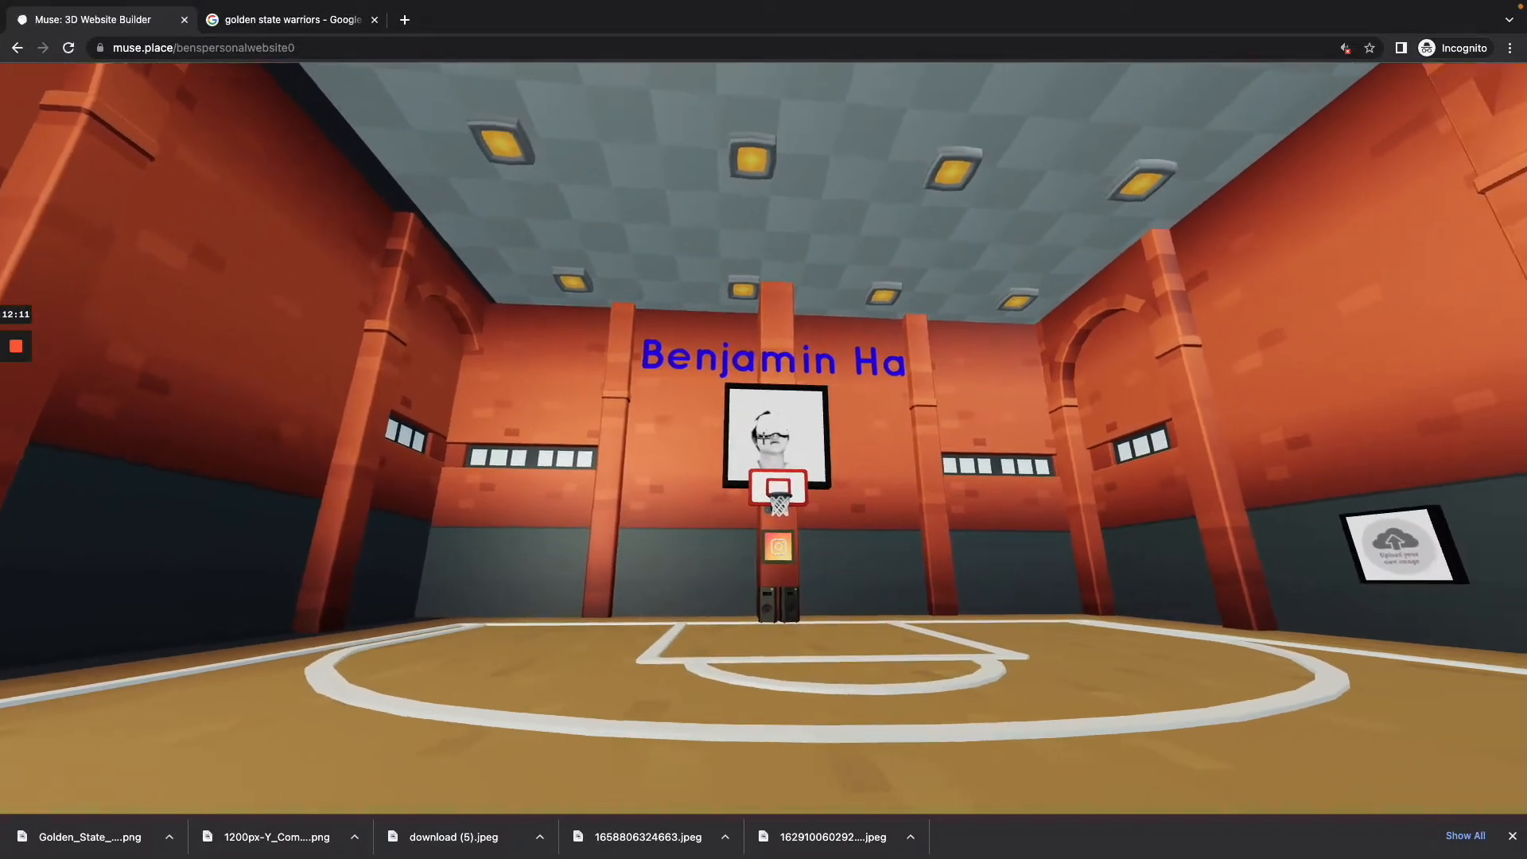
key("w")
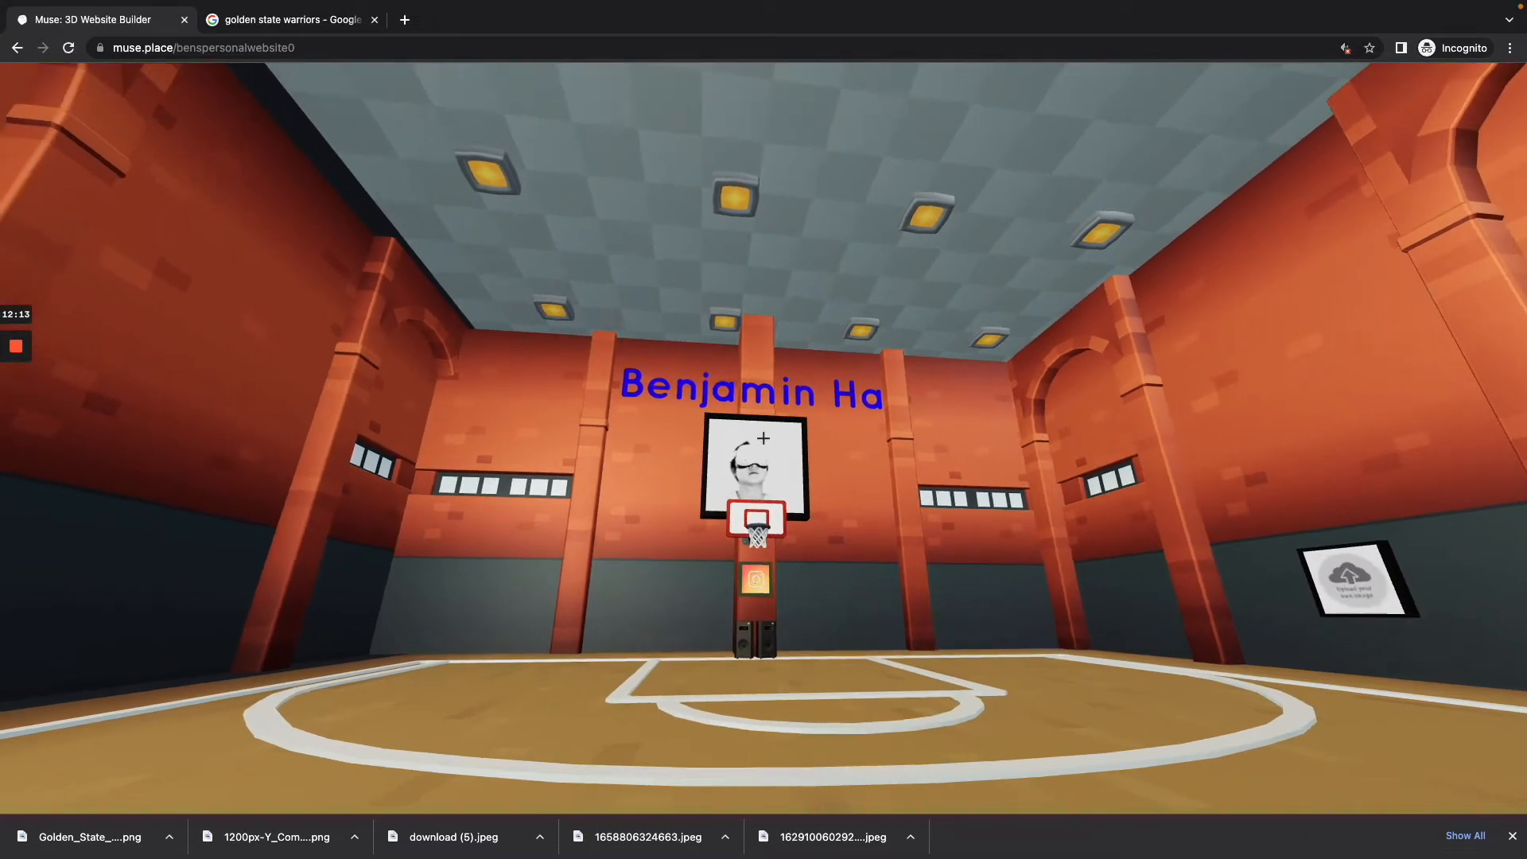
key("w")
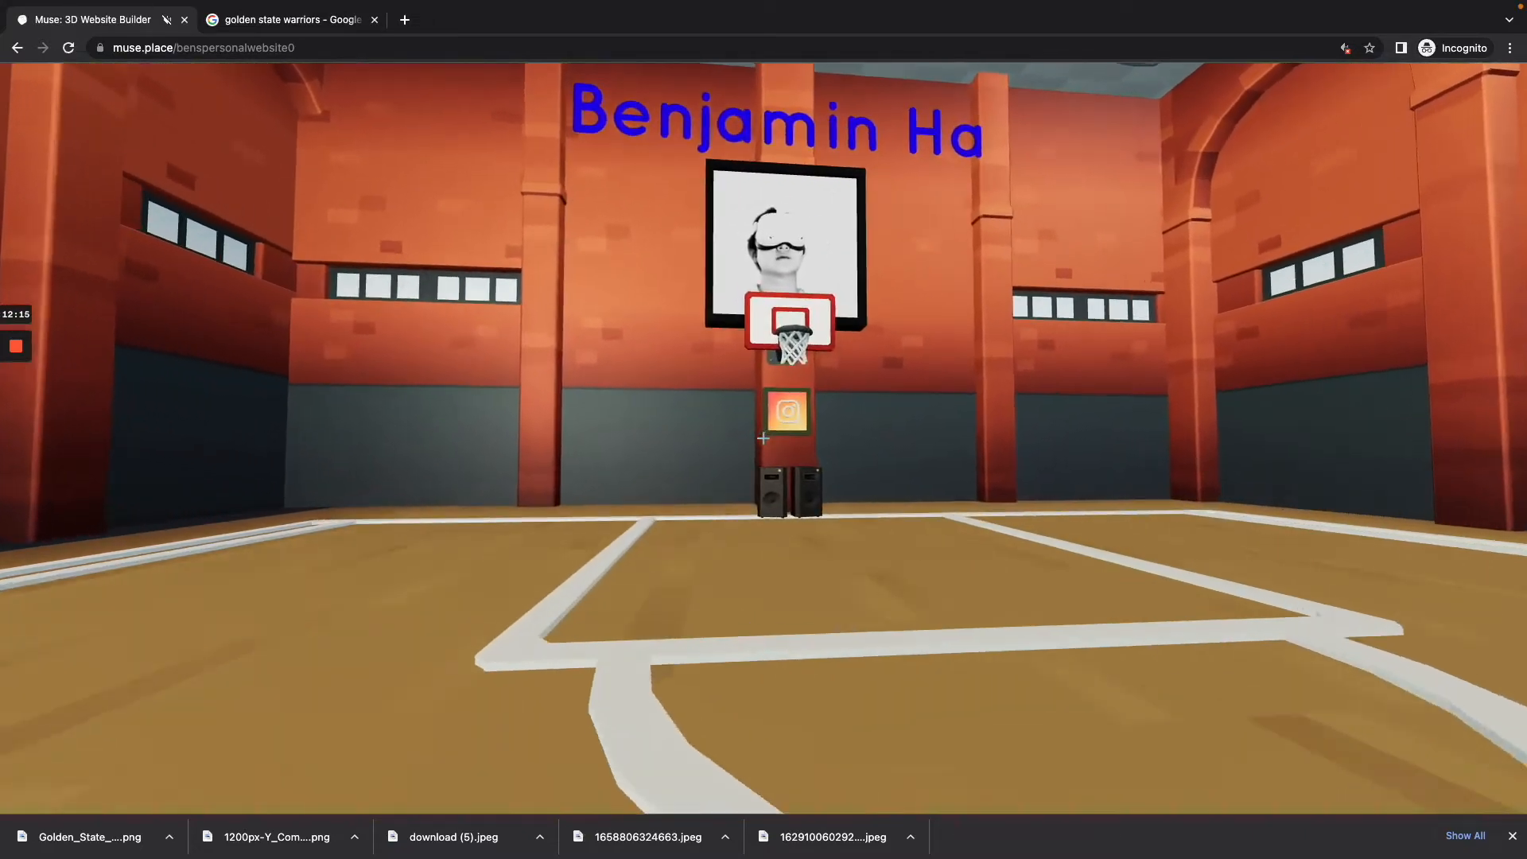
Step: Select an empty picture frame on the court's side wall and open its media upload to choose an image file
key("w")
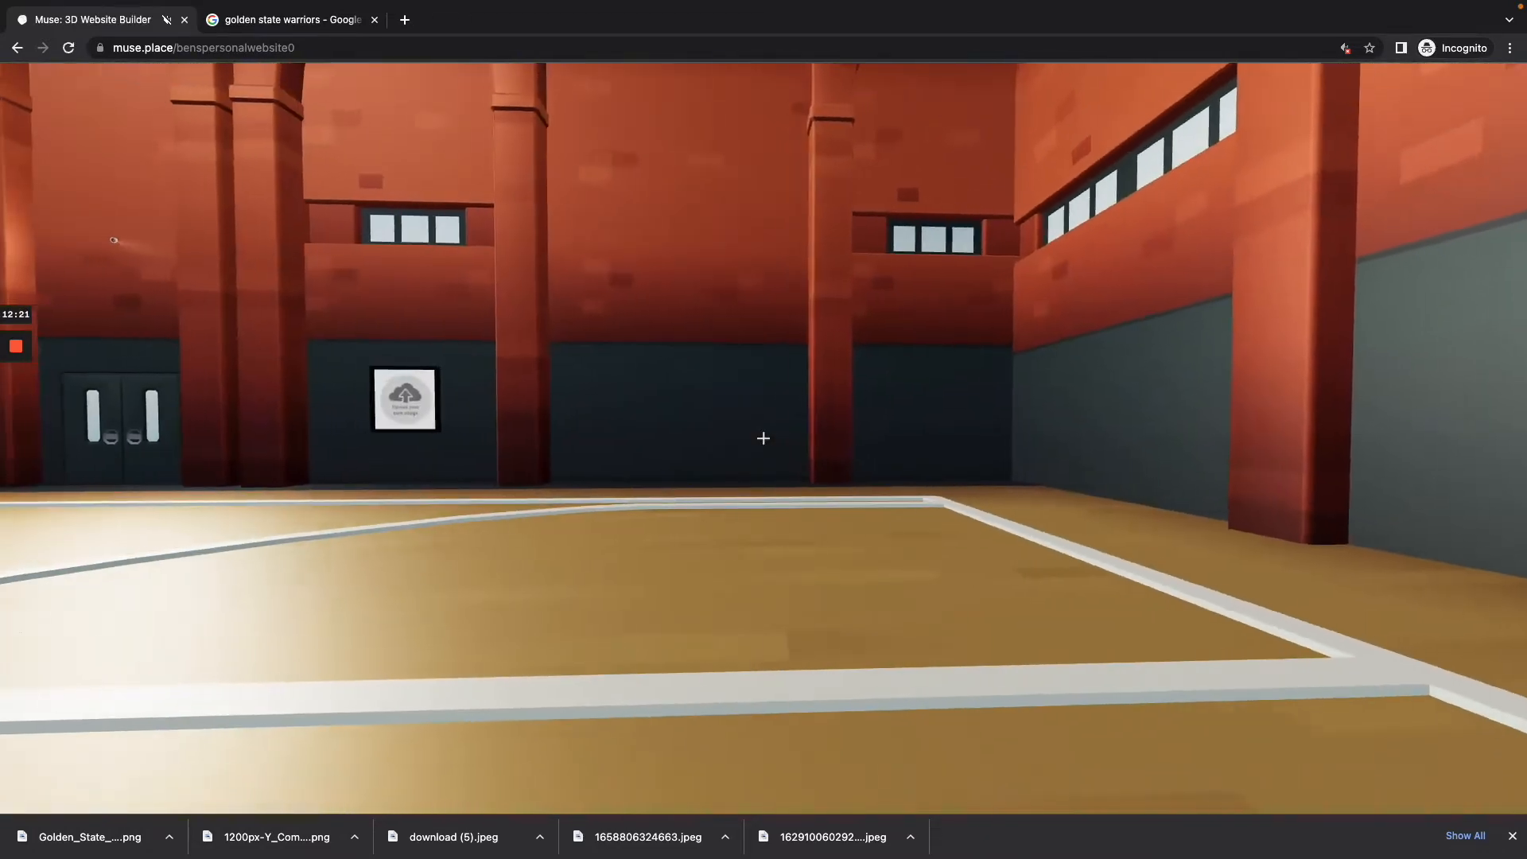
key("w")
key("w")
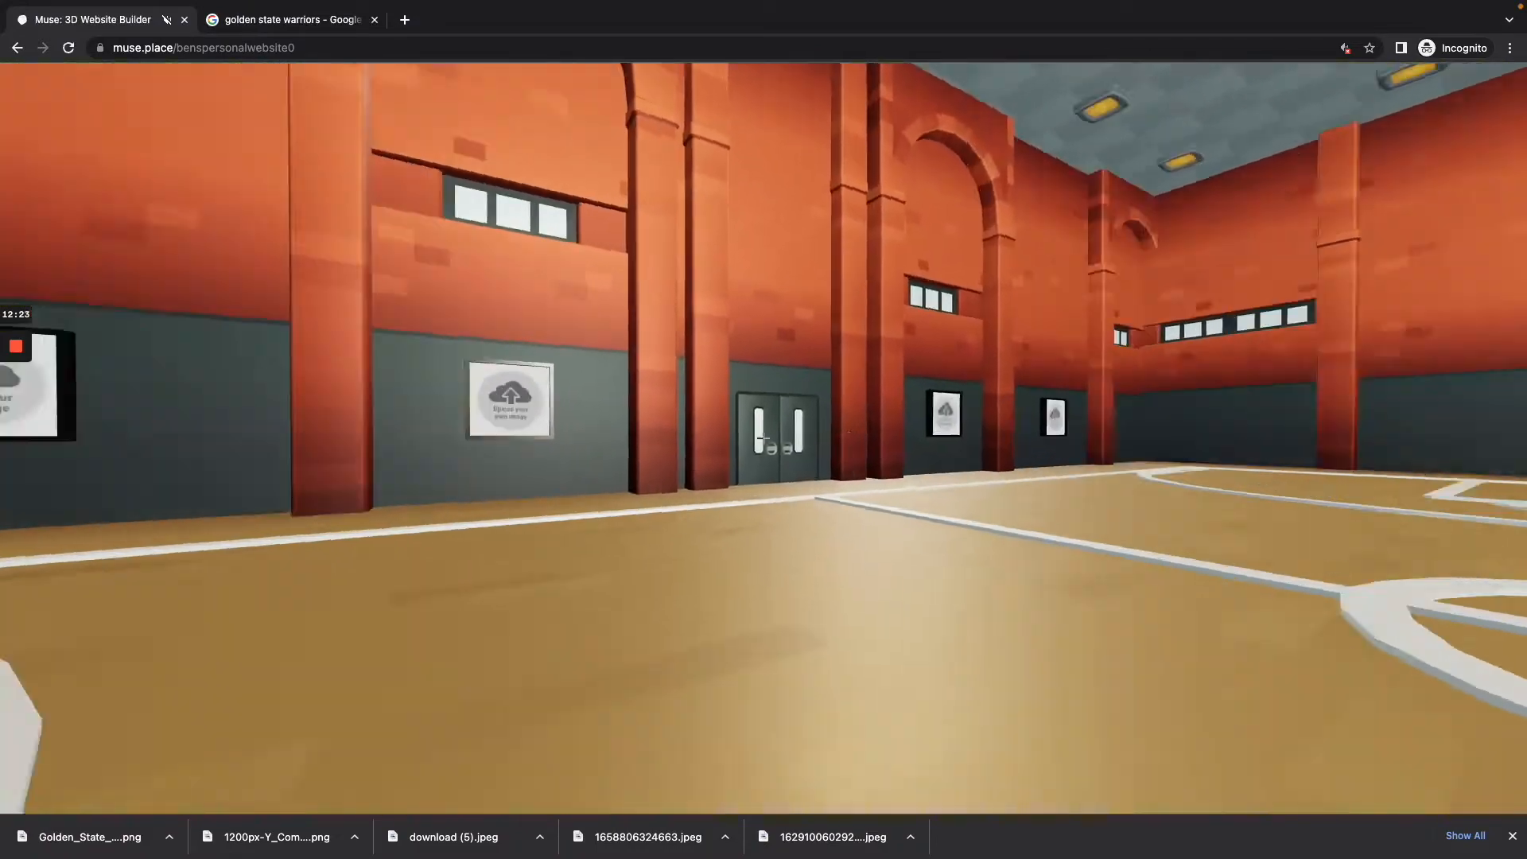
key("w")
key("e")
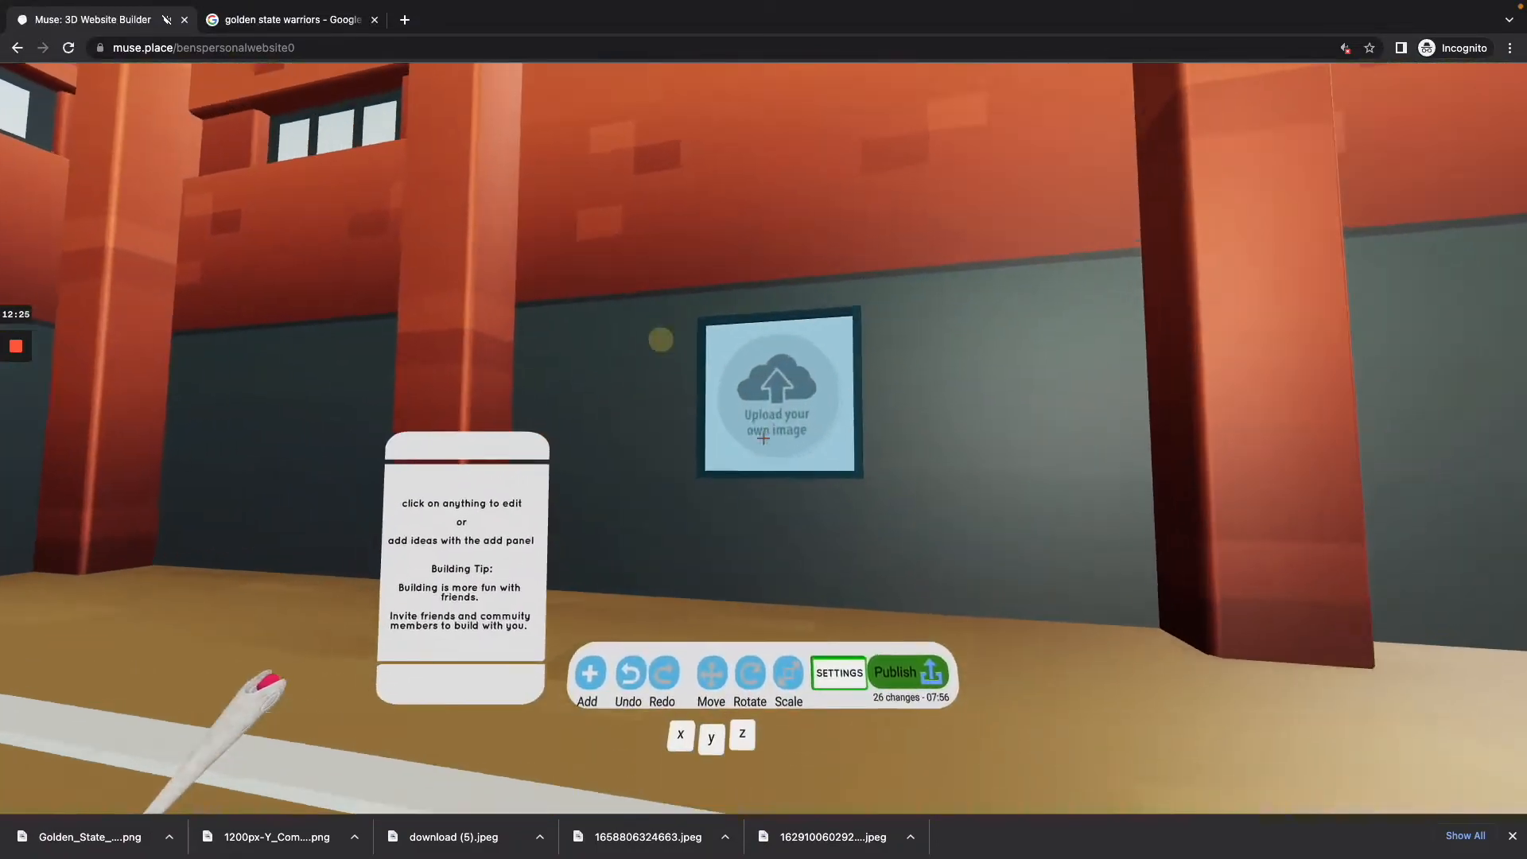
left_click(763, 439)
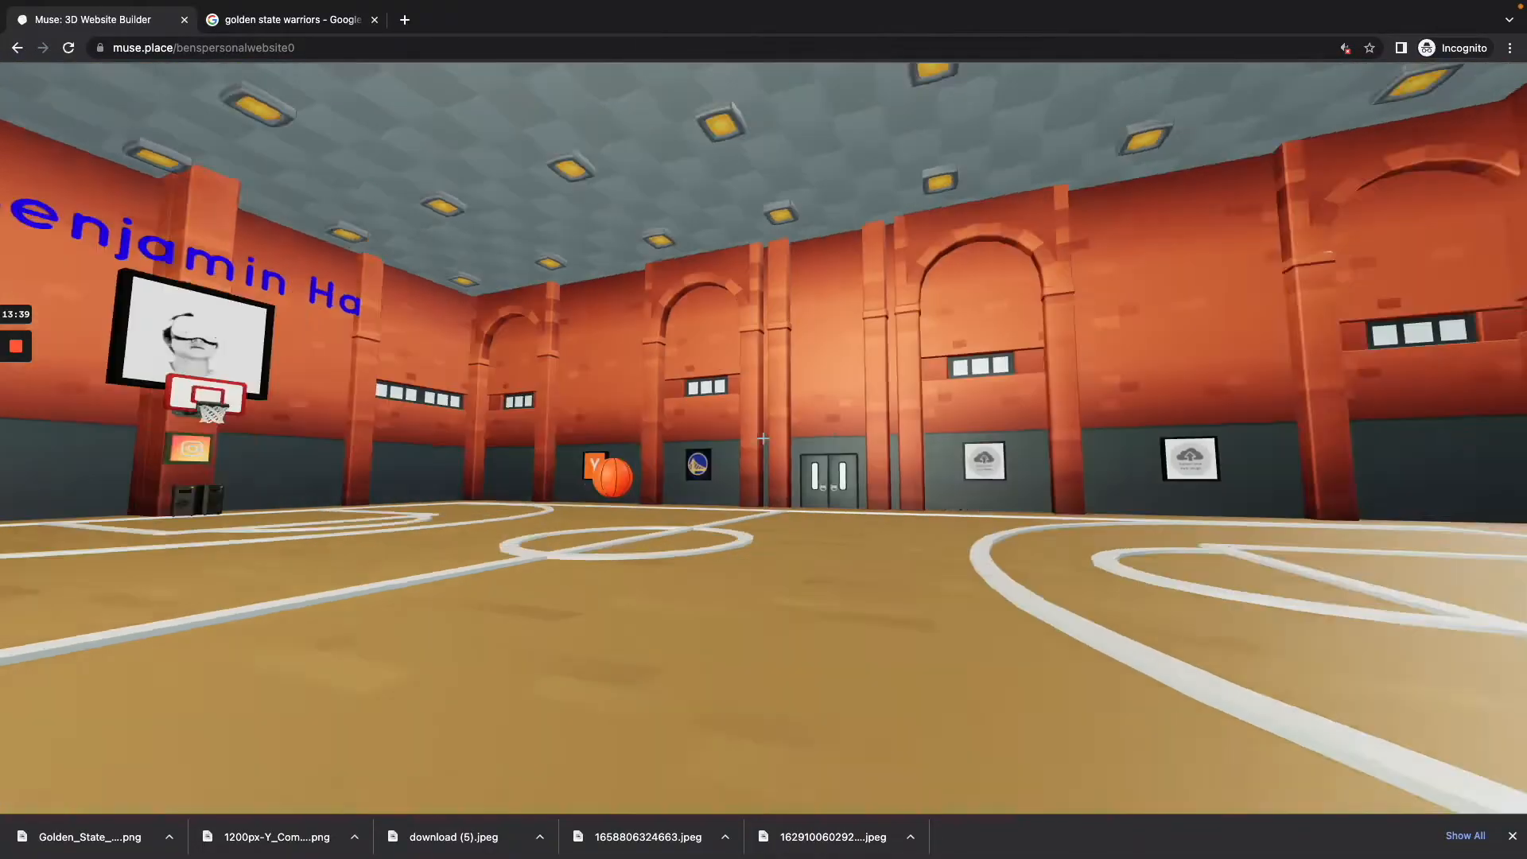
Step: Delete the two unused picture frames along the side wall between the double doors and the far corner
key("w")
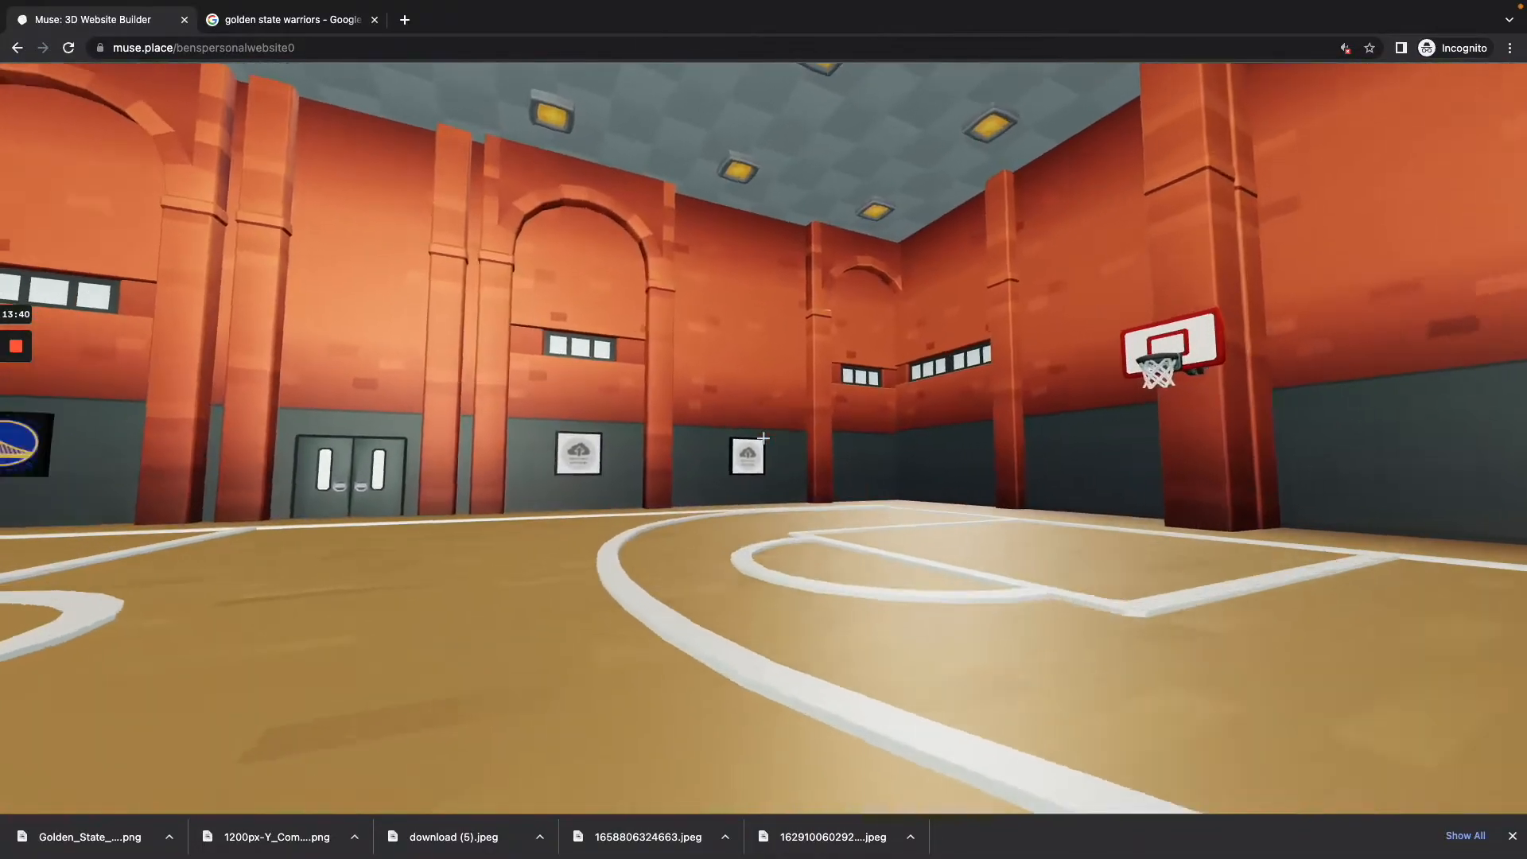
key("w")
key("s")
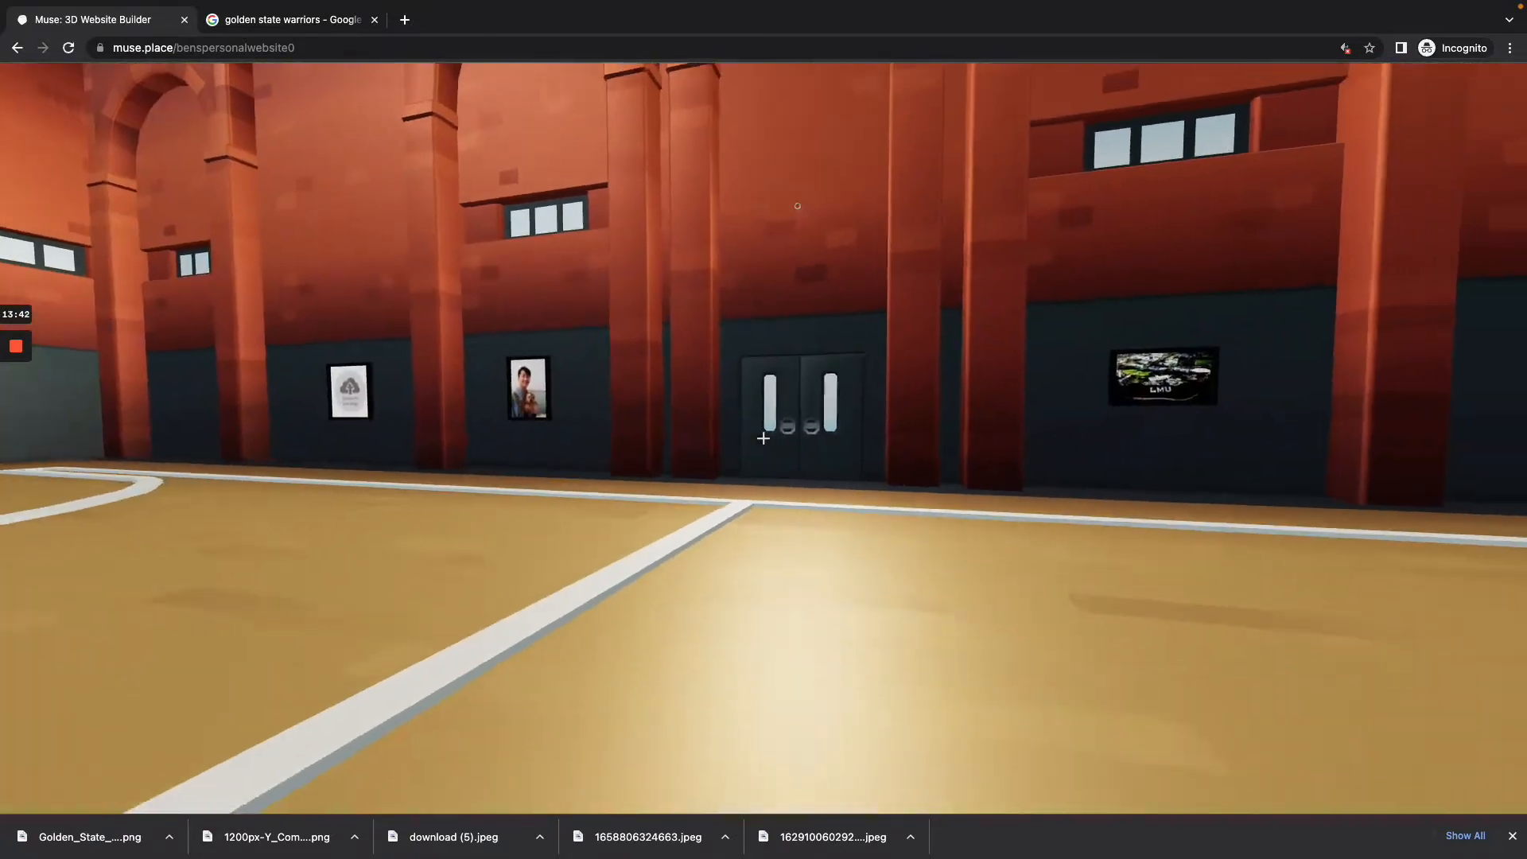
key("w")
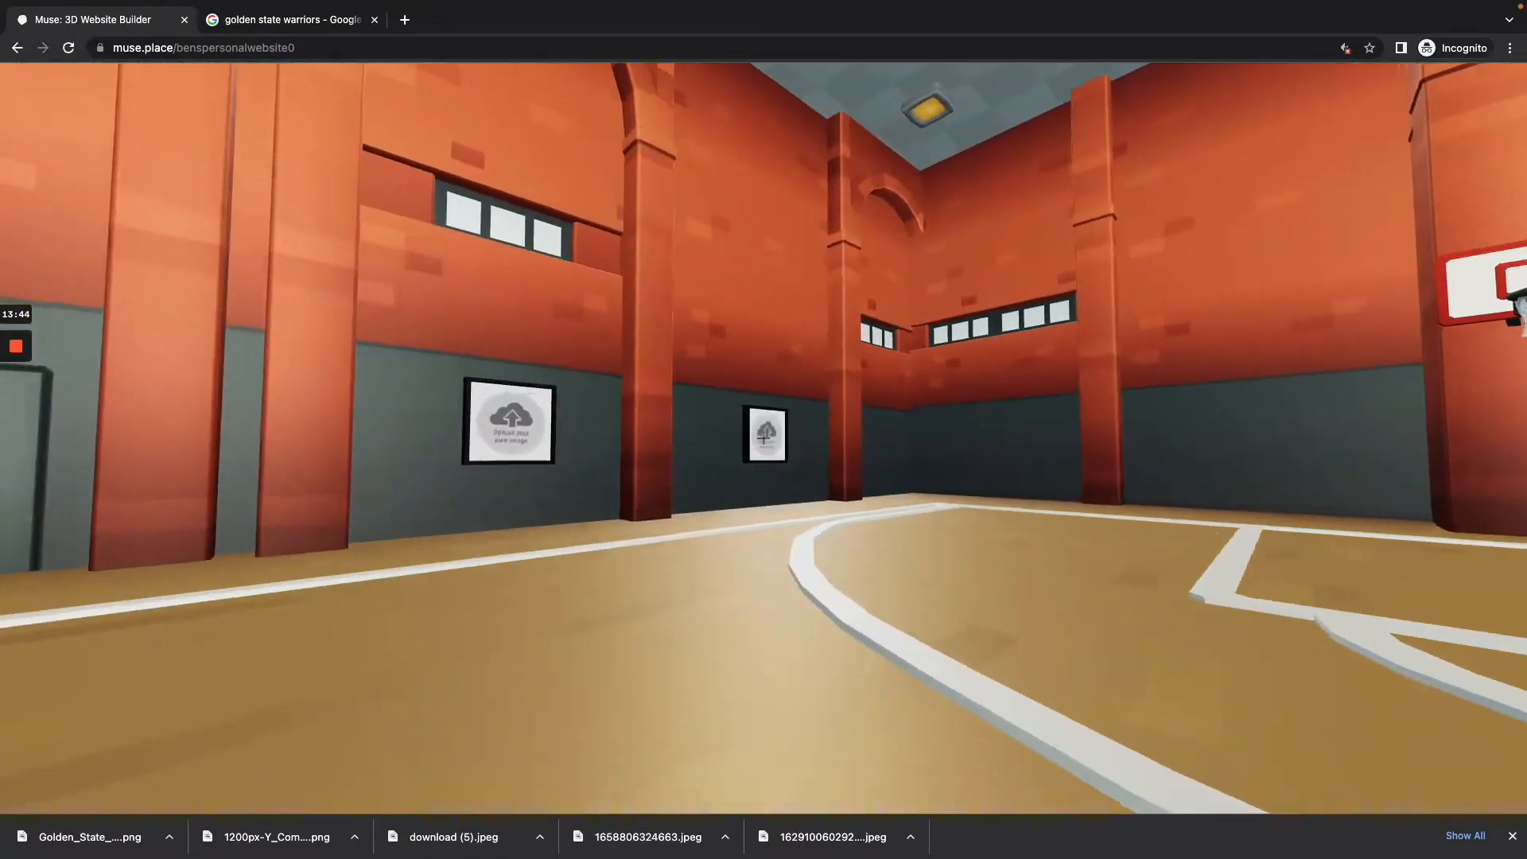
key("w")
key("b")
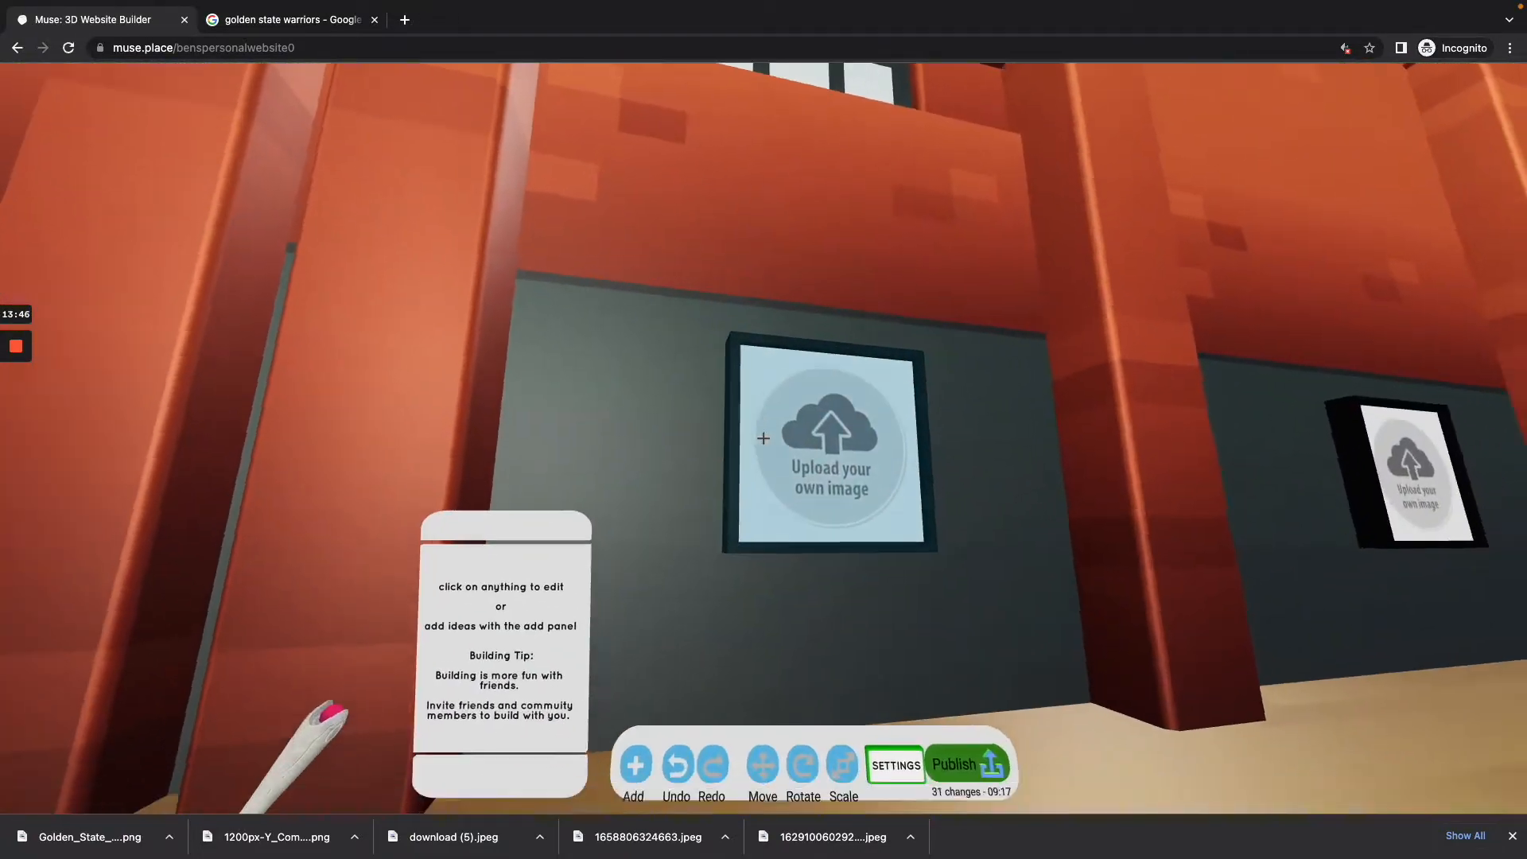
key("d")
left_click(762, 438)
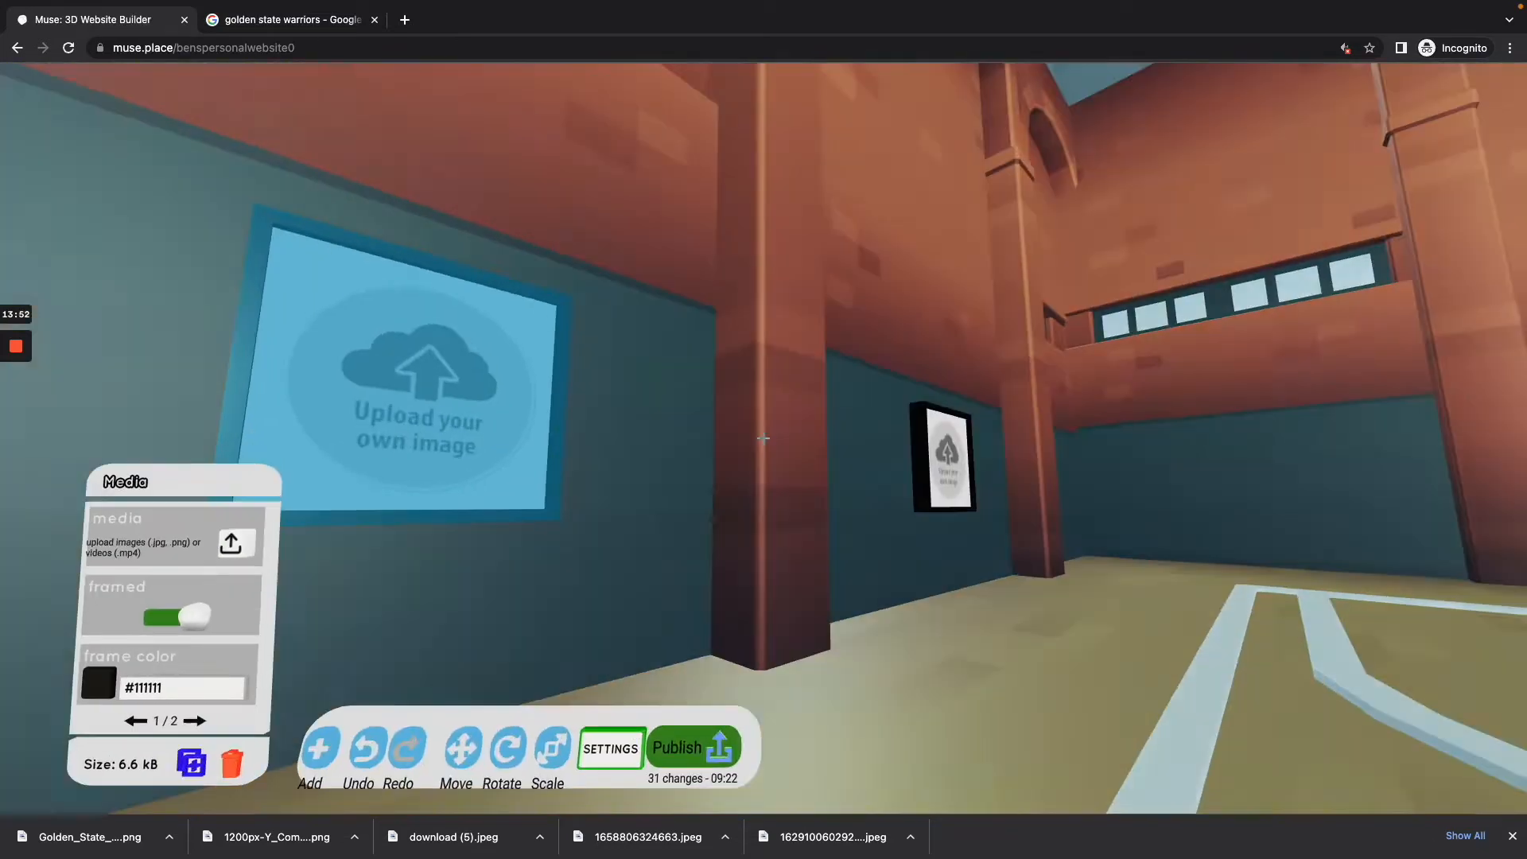
key("d")
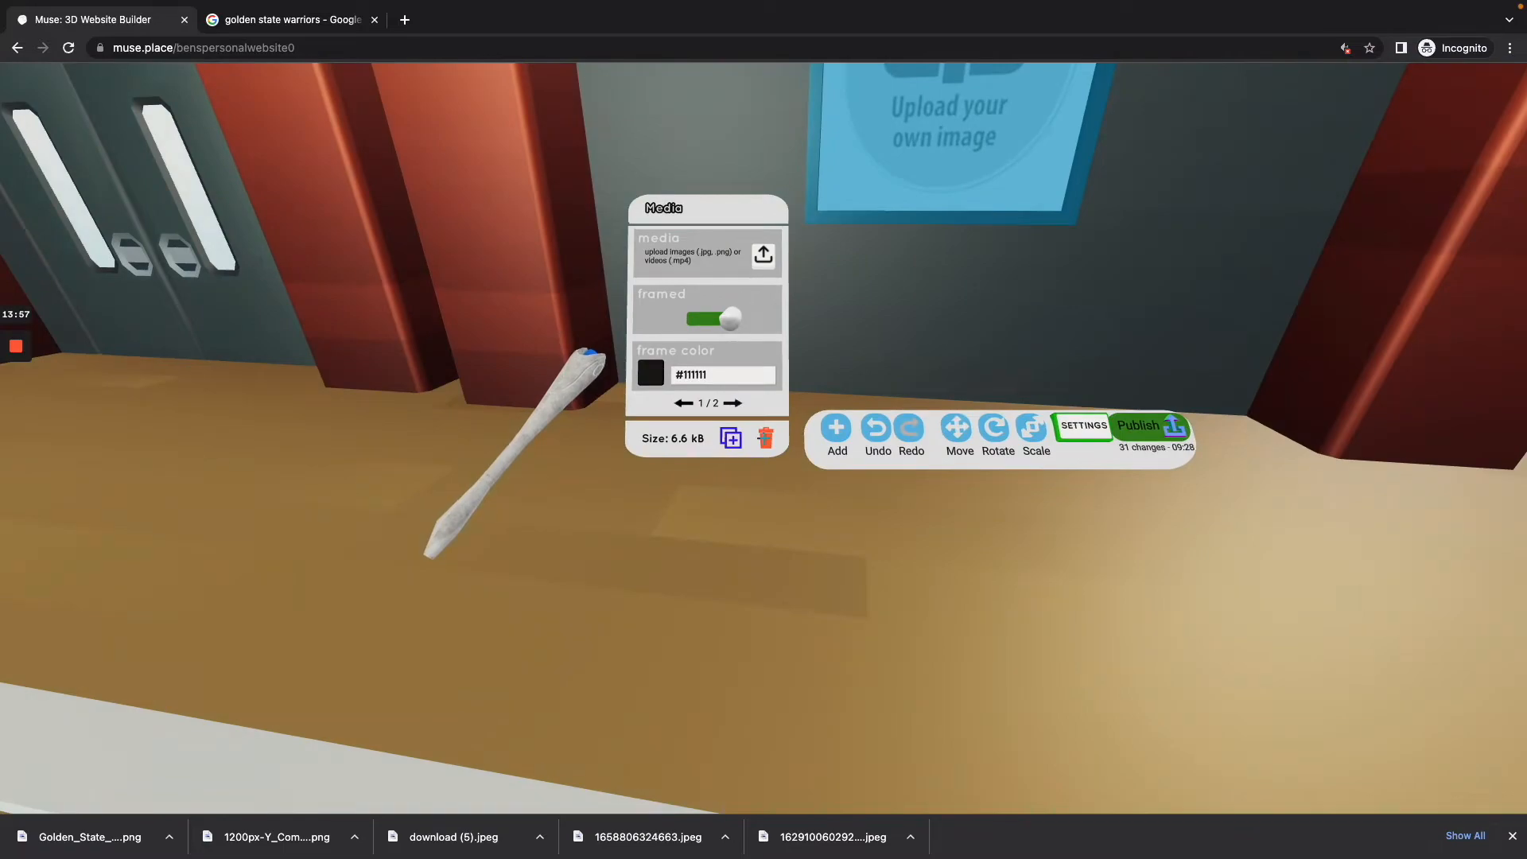
left_click(763, 438)
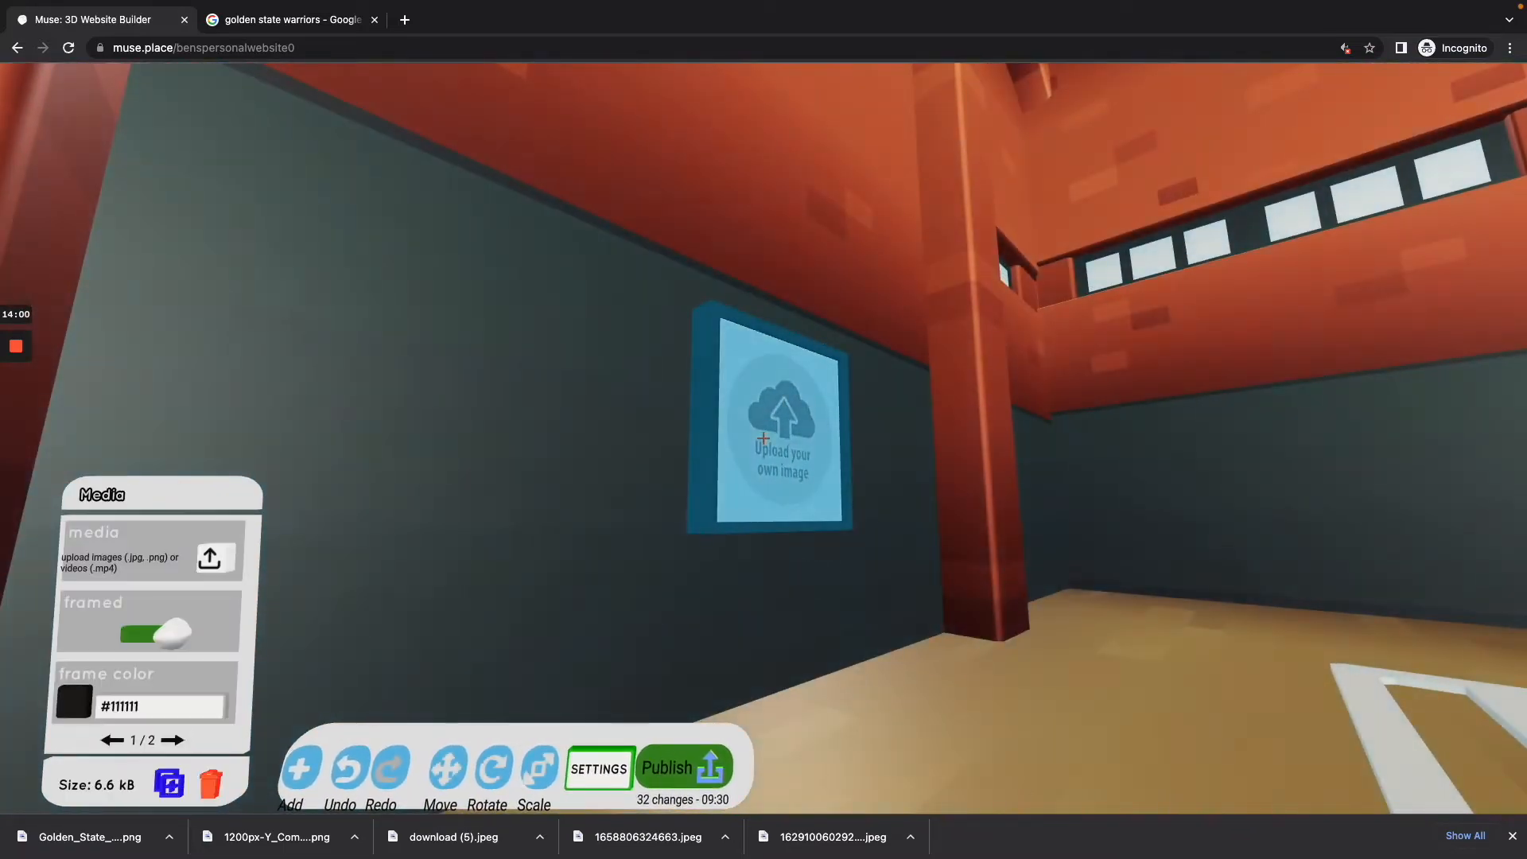
key("BackSpace")
key("Tab")
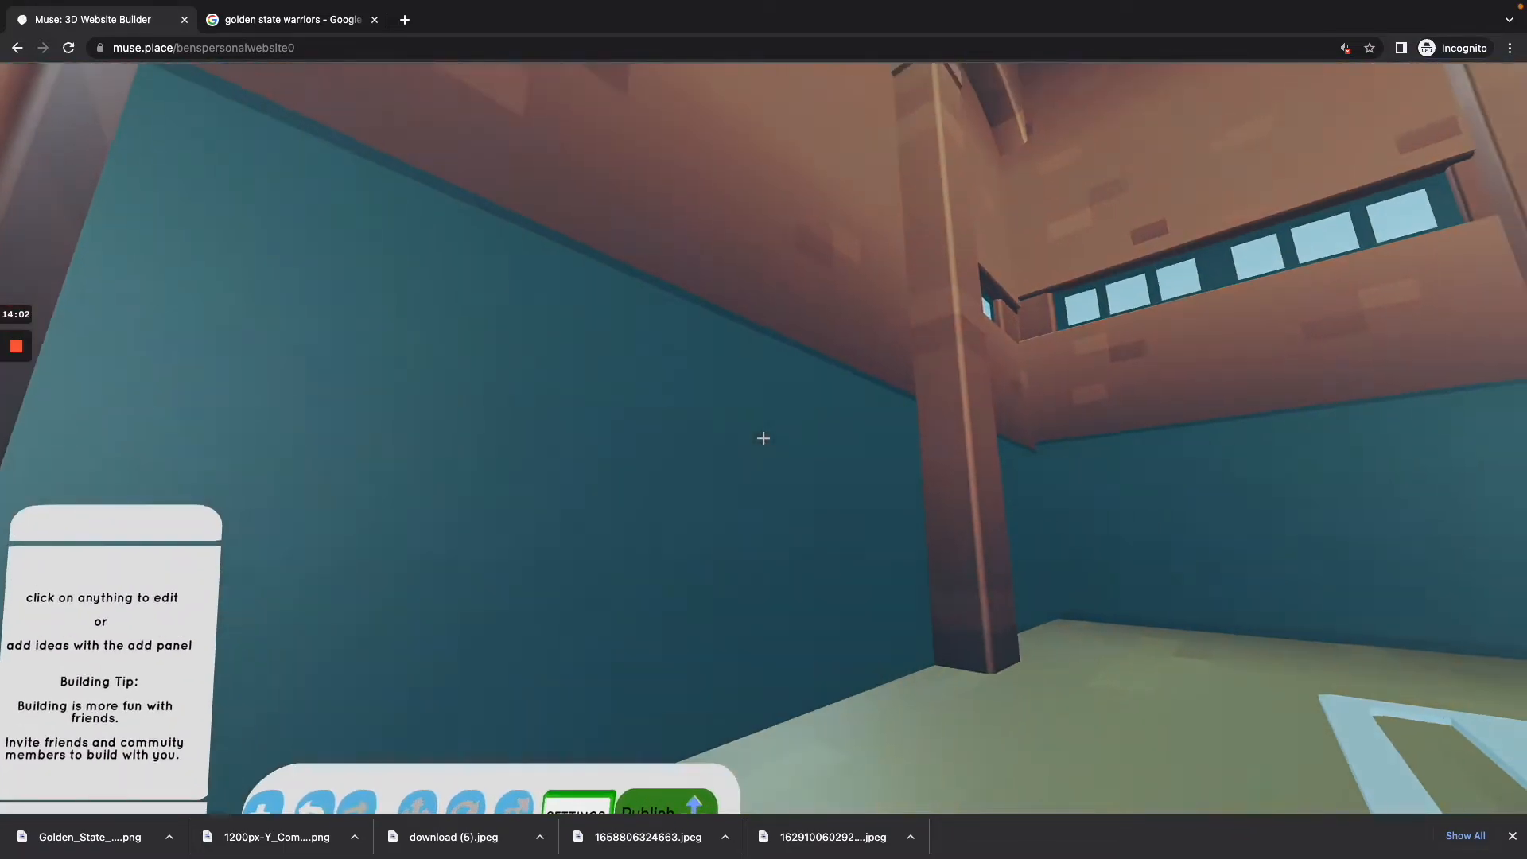
key("Tab")
Step: Delete the unused picture frame next to the photo of the man with the dog, and hide the builder tools
key("w")
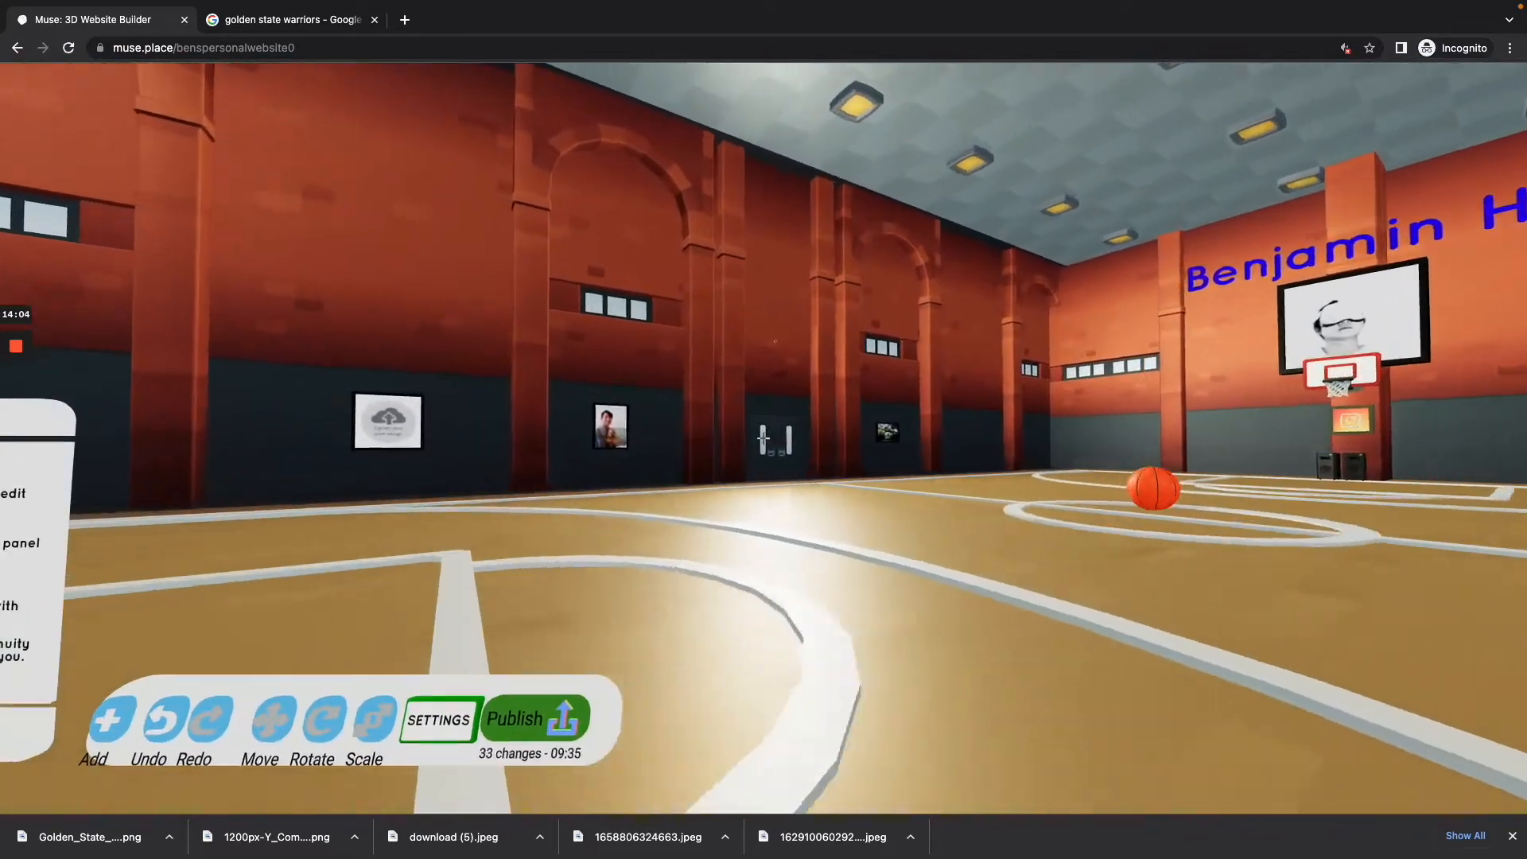
key("w")
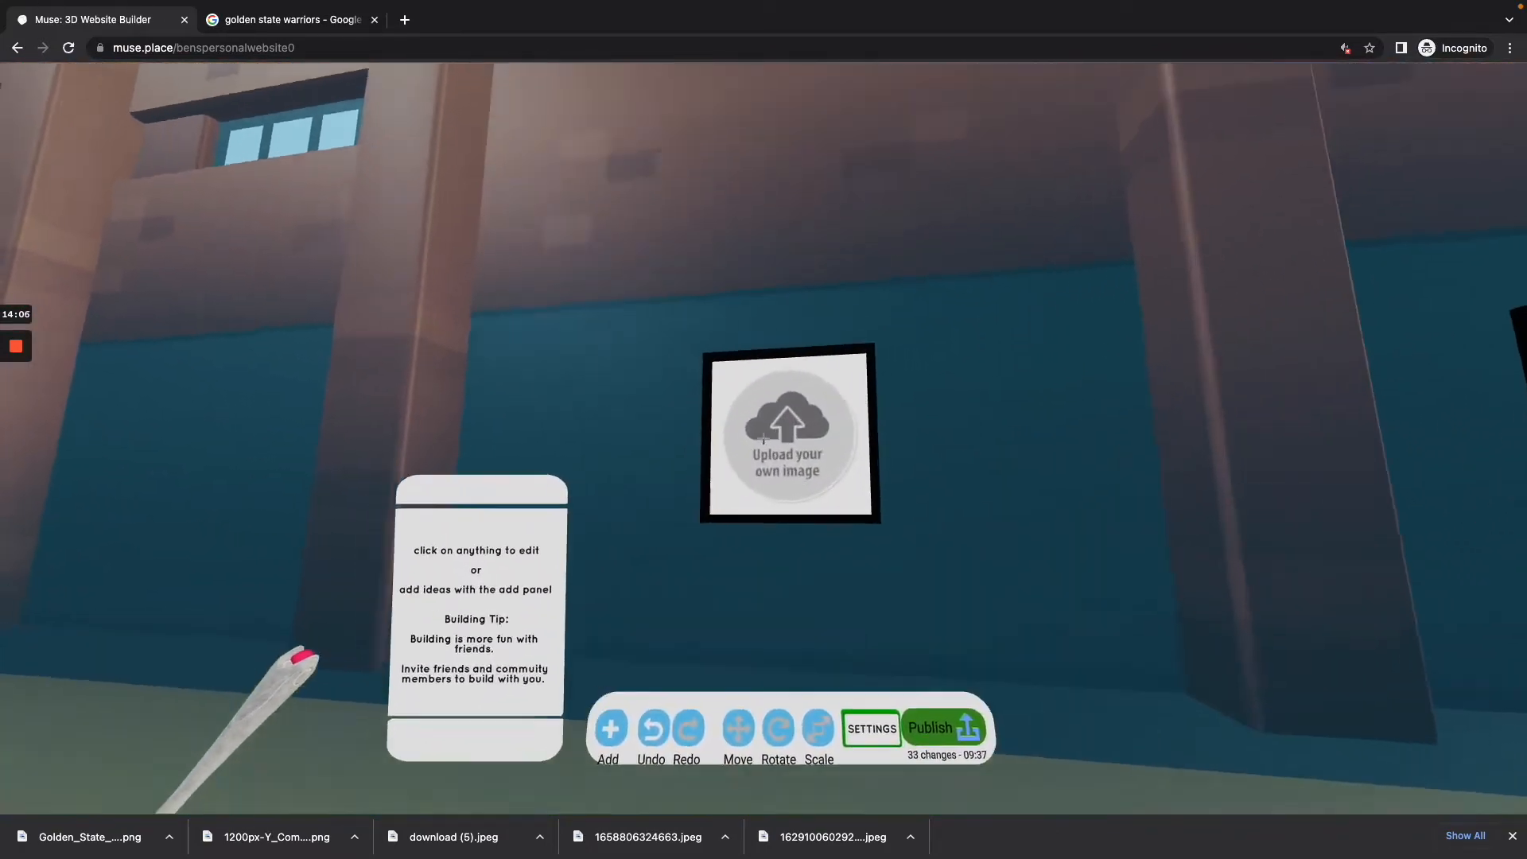
left_click(763, 438)
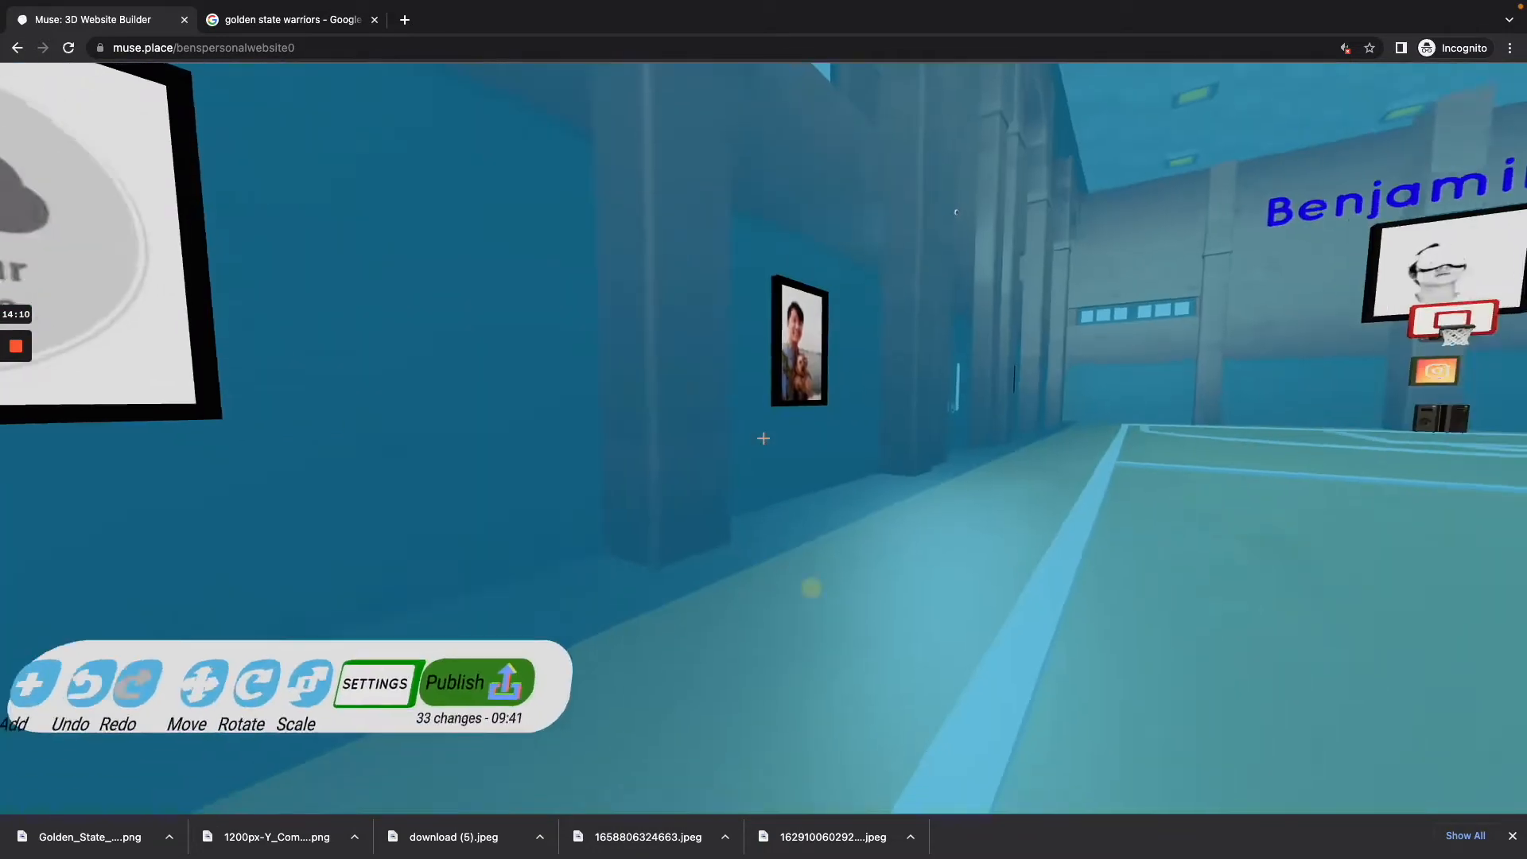
key("Tab")
key("Tab")
key("w")
left_click(763, 438)
left_click(763, 438)
key("s")
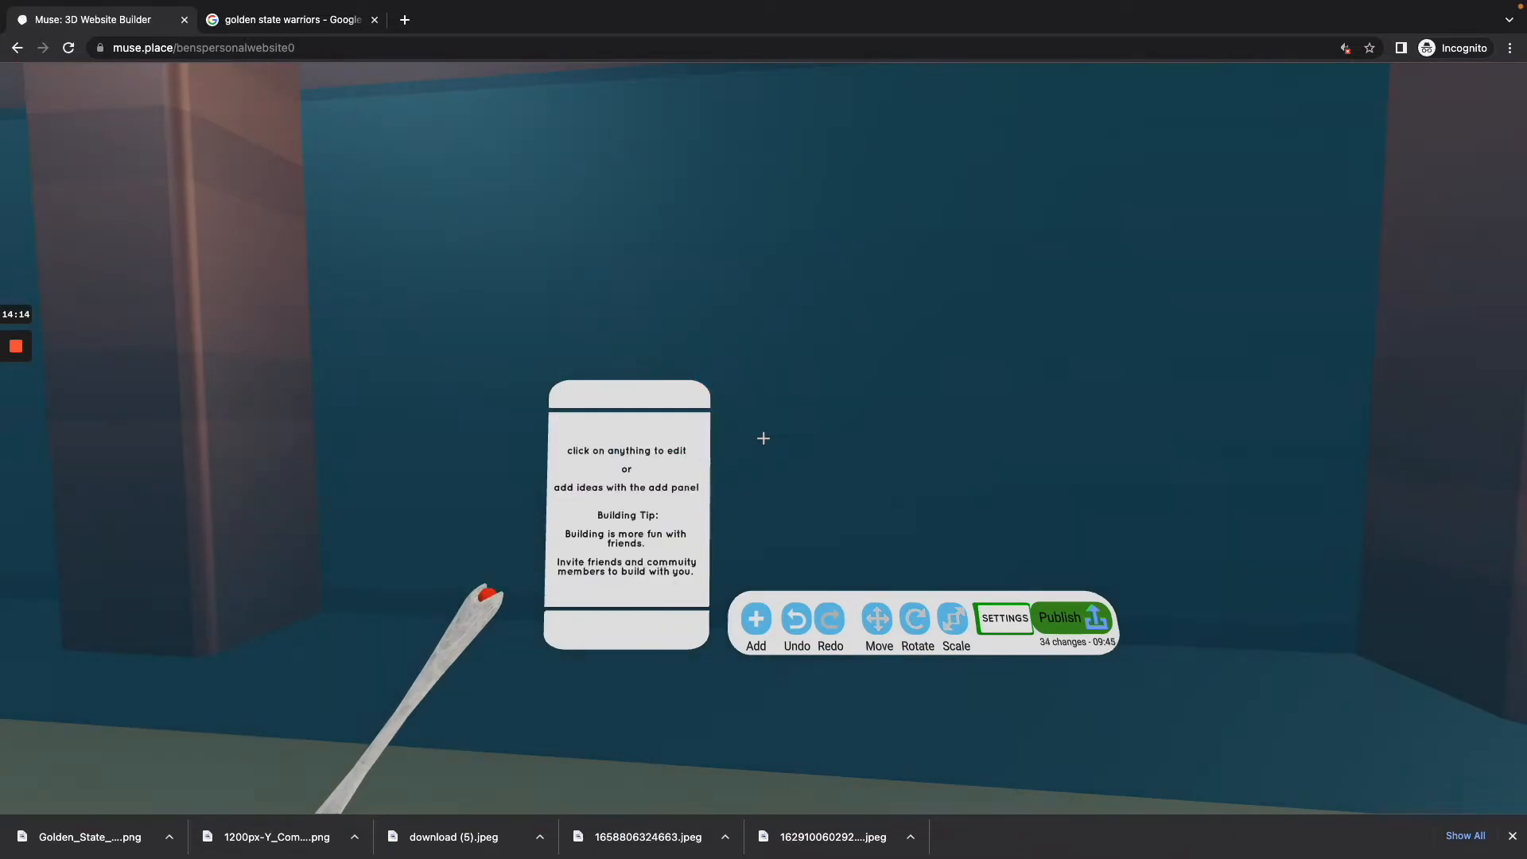
key("Tab")
Step: Select the framed photo of the man with the dog and carry it along the side wall to the panel beyond the LMU picture
key("w")
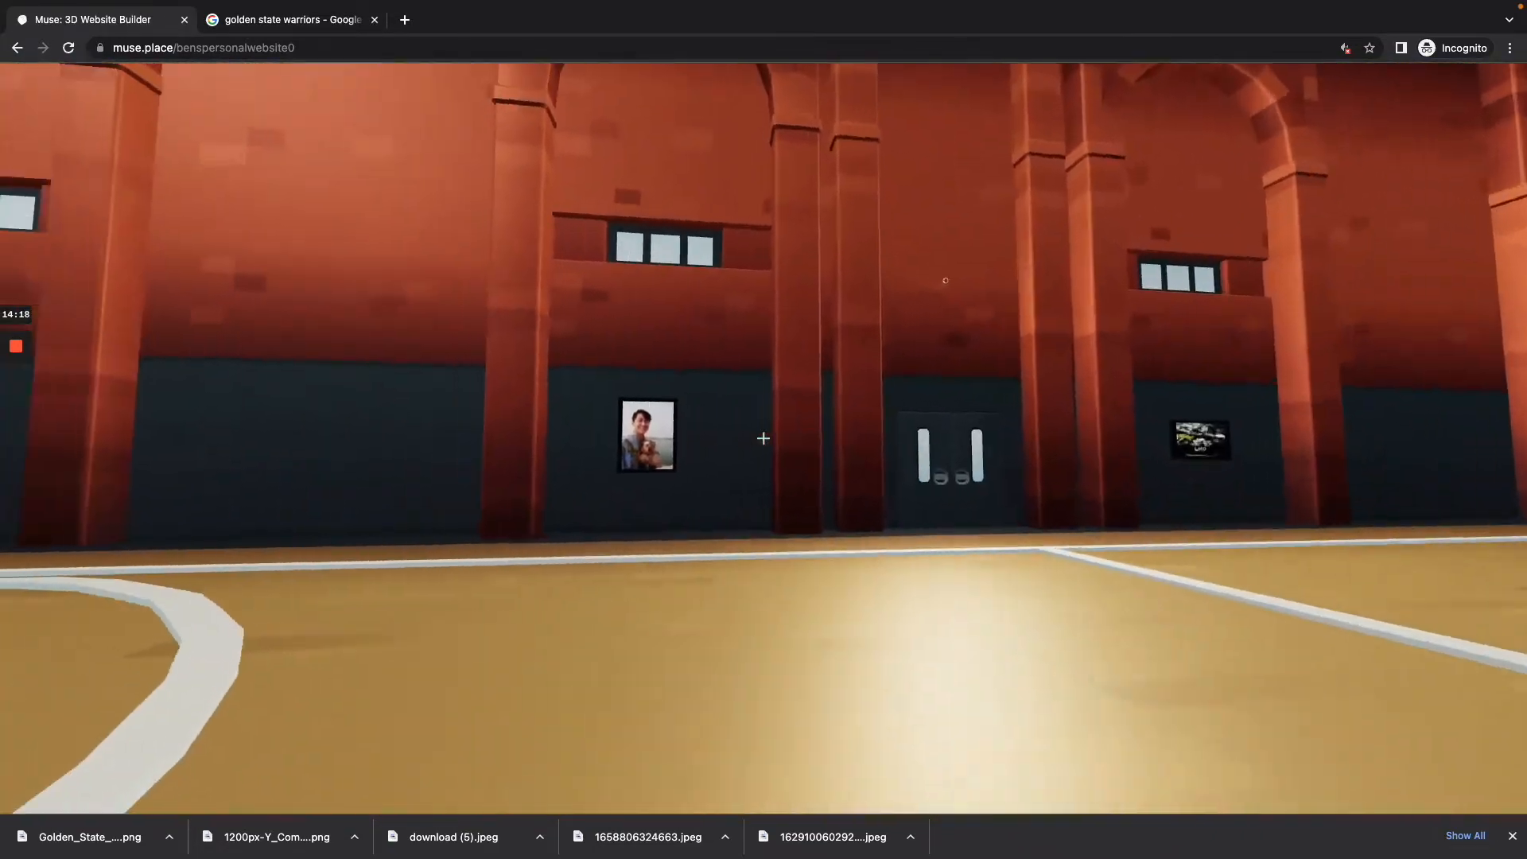
key("Tab")
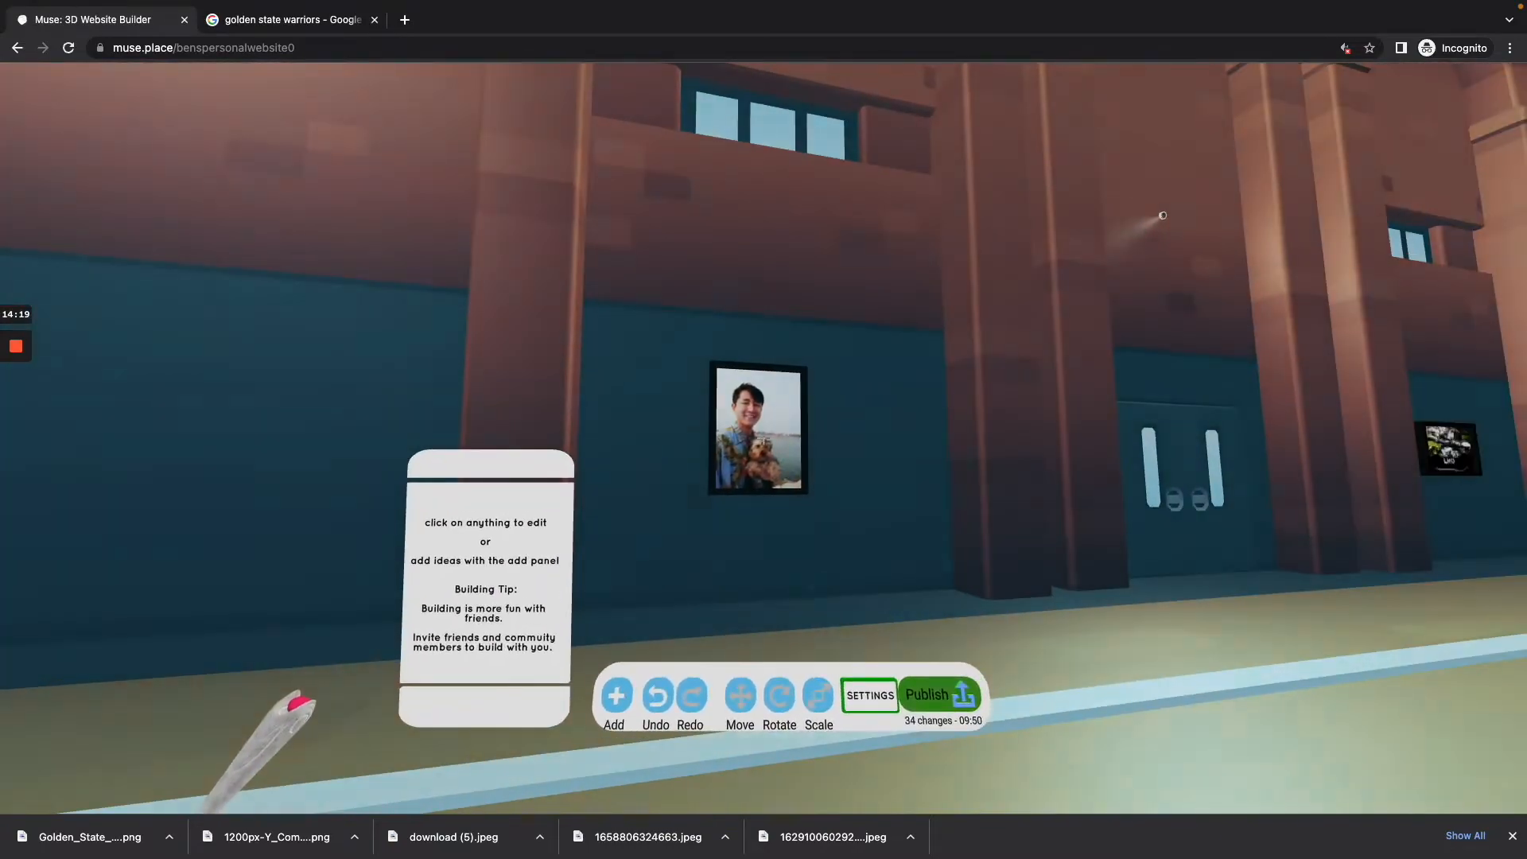
left_click(763, 438)
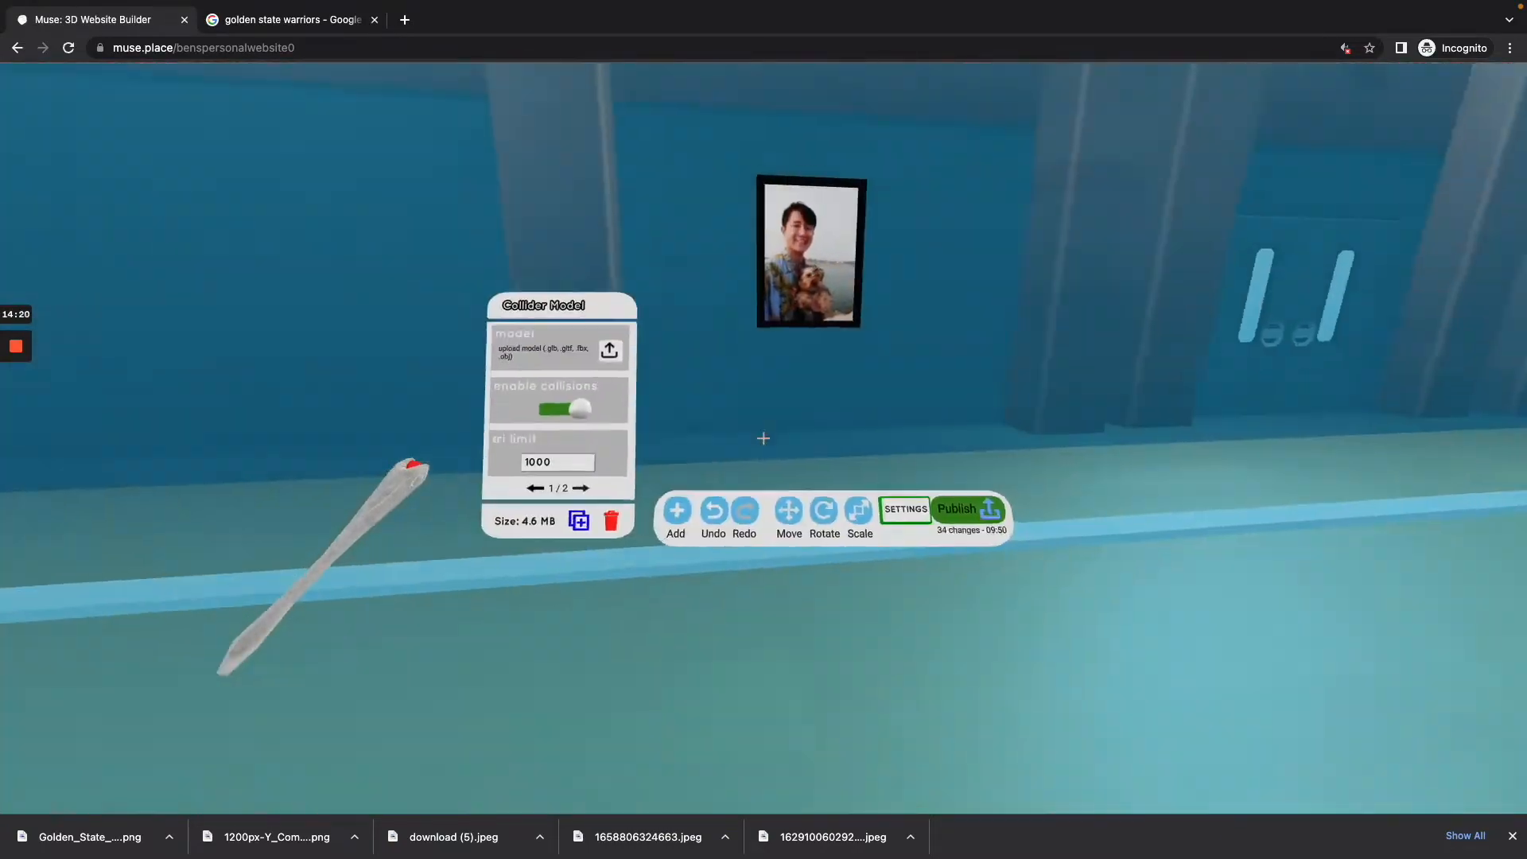
key("w")
left_click(763, 438)
left_click(763, 439)
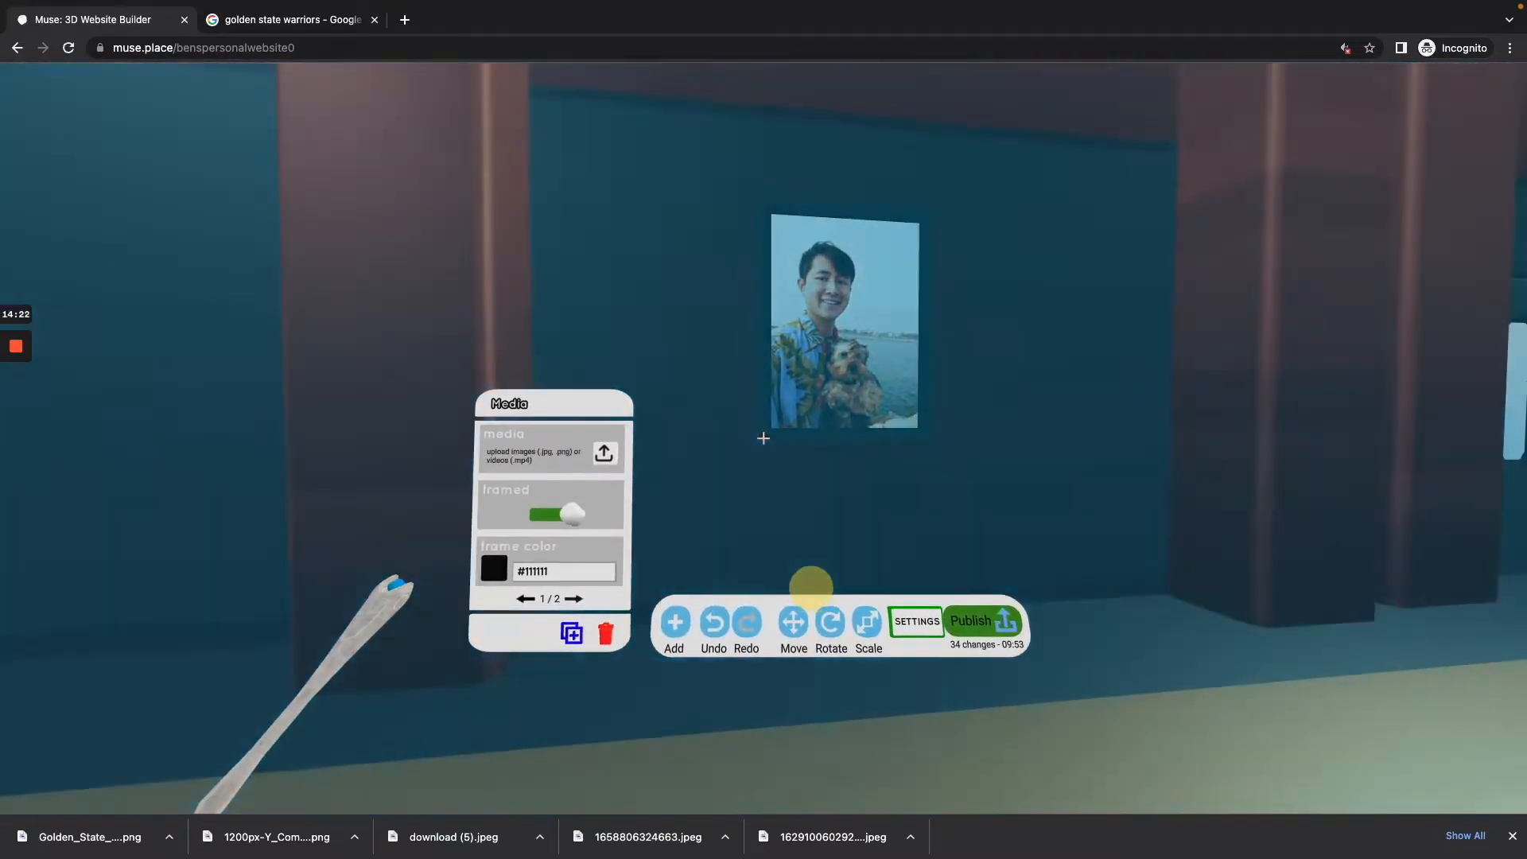
key("w")
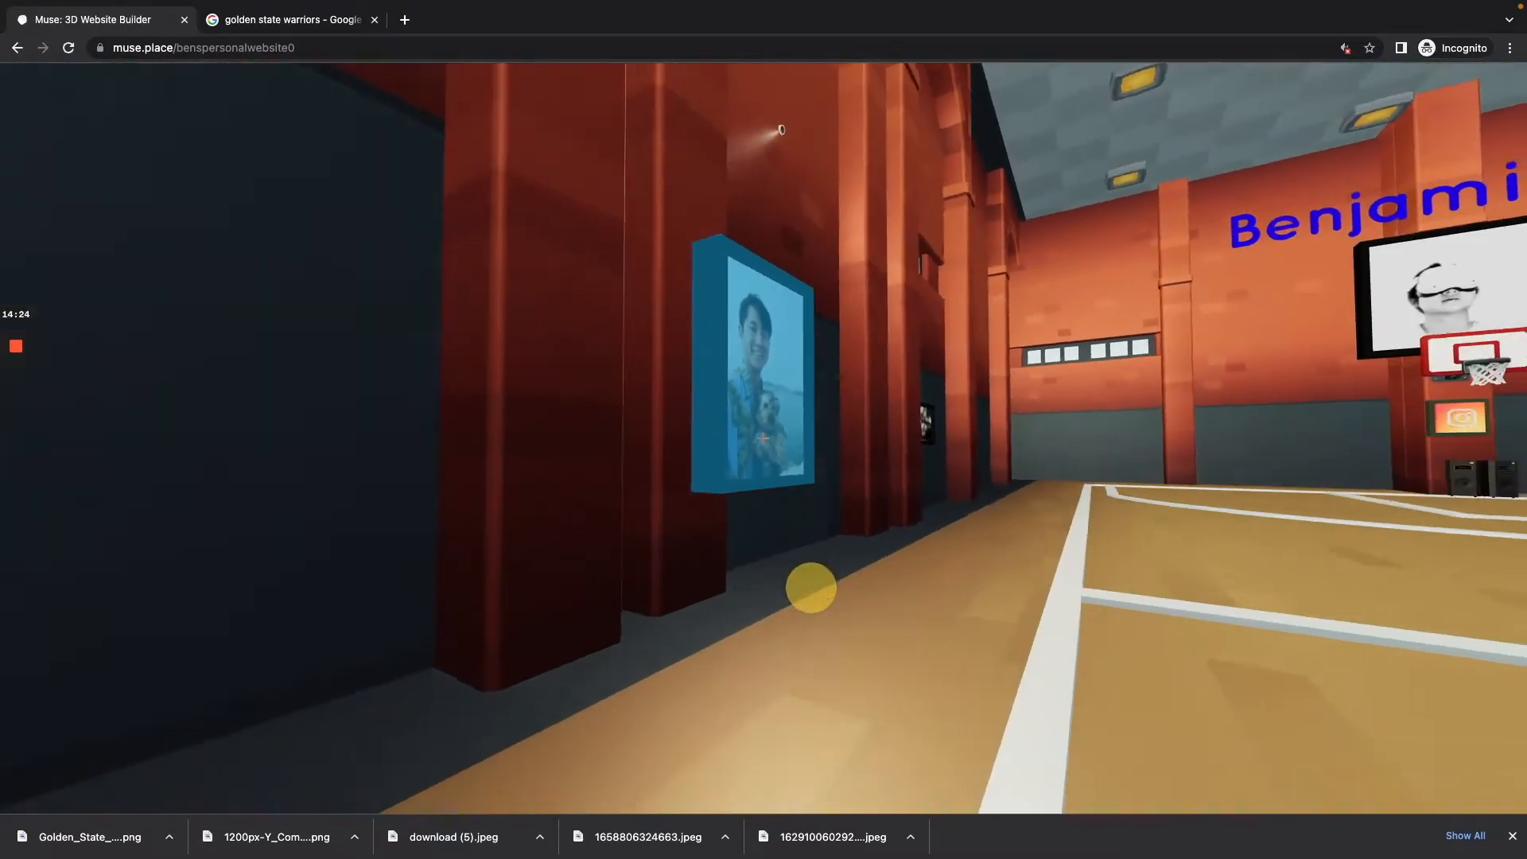
key("w")
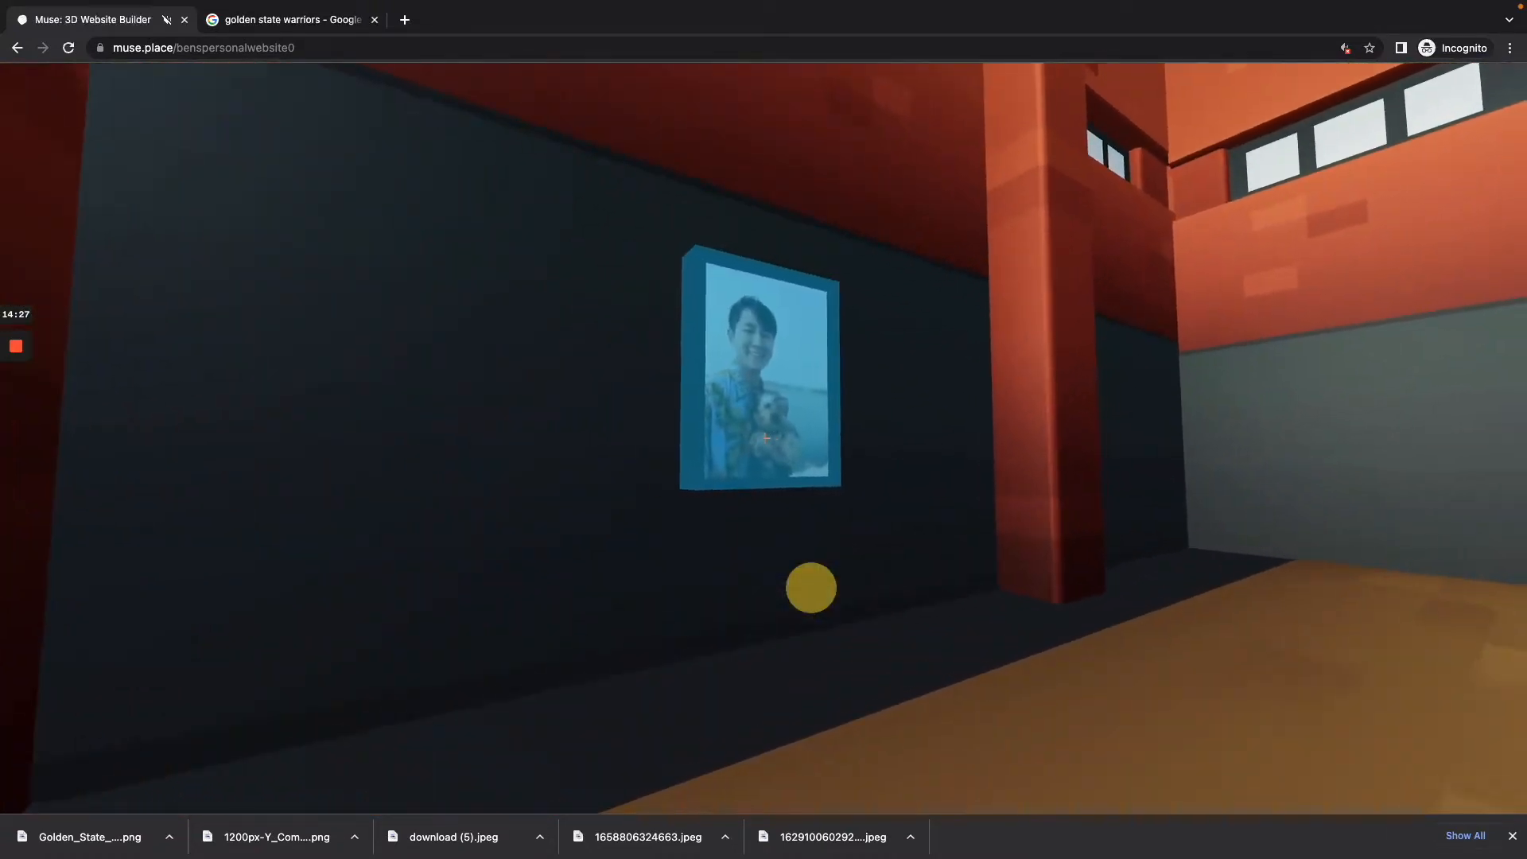
left_click(763, 438)
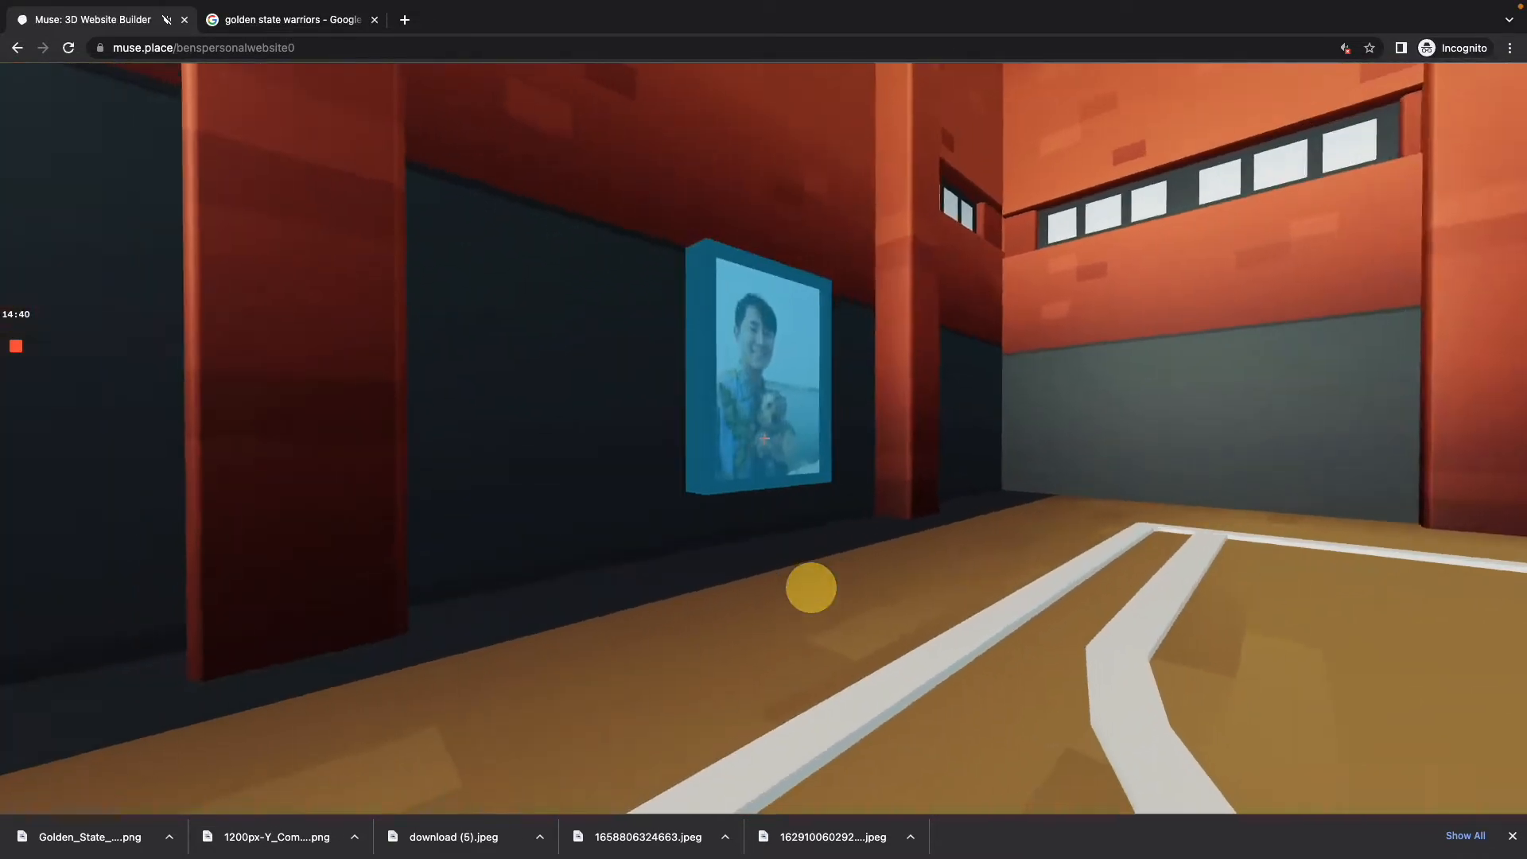
key("w")
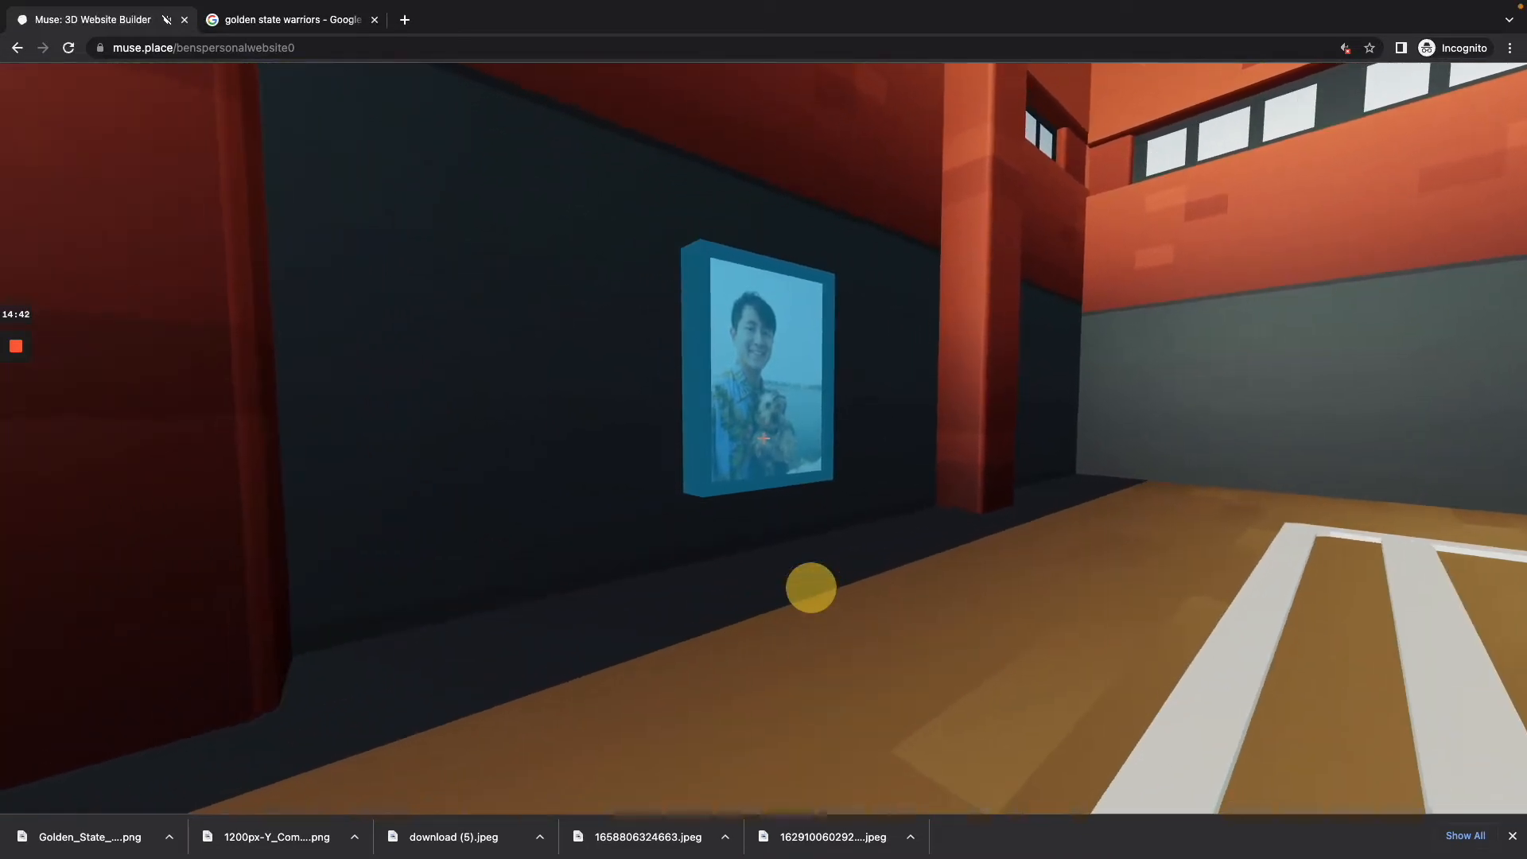
Step: Adjust the dog photo's position along the z and x axes to sit centred against its wall panel, and check it from the court
left_click(810, 587)
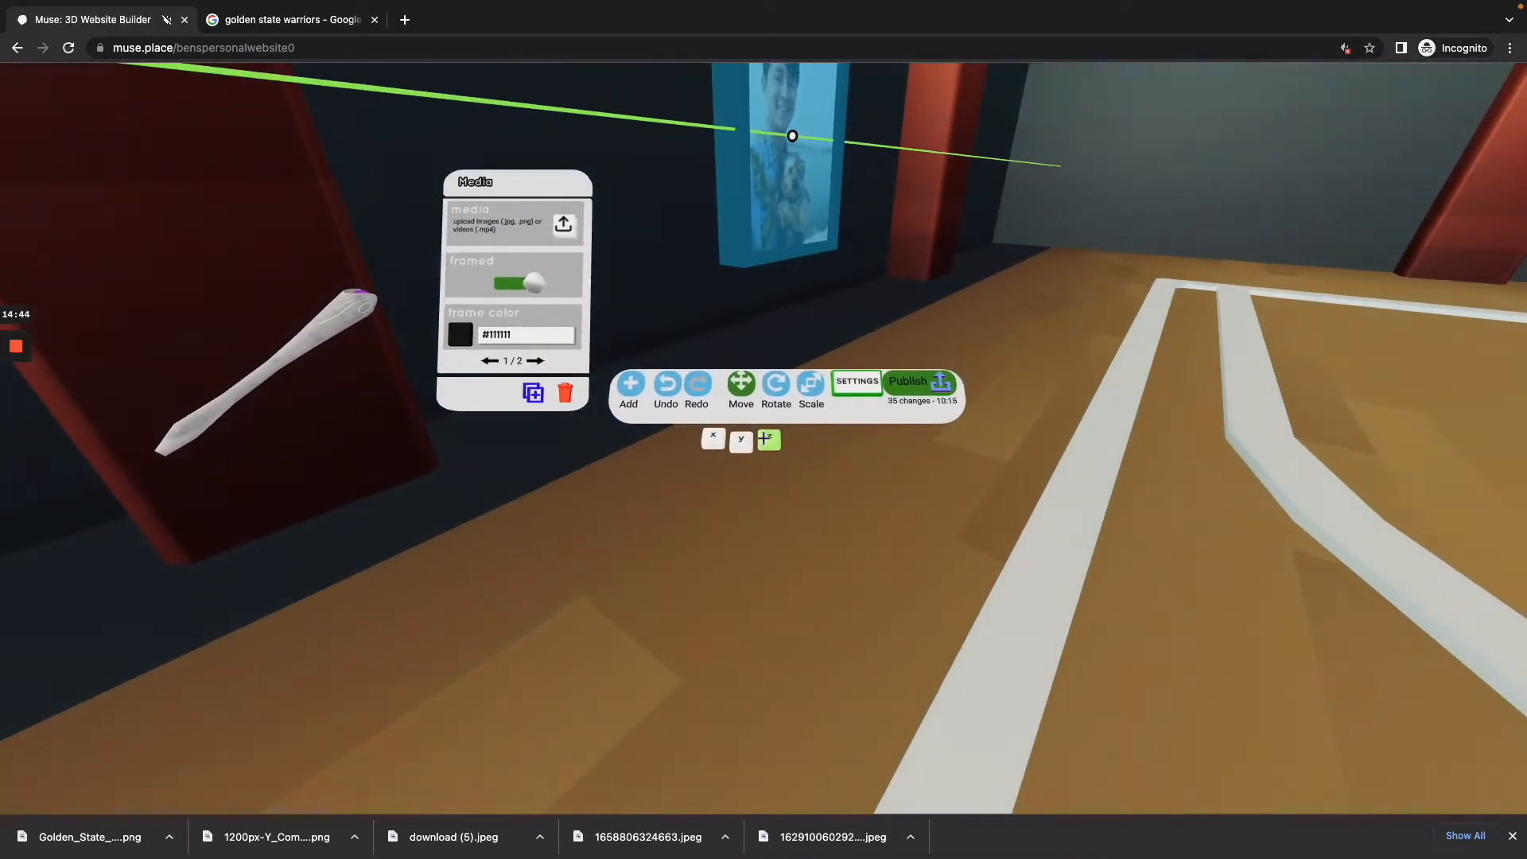
key("s")
key("w")
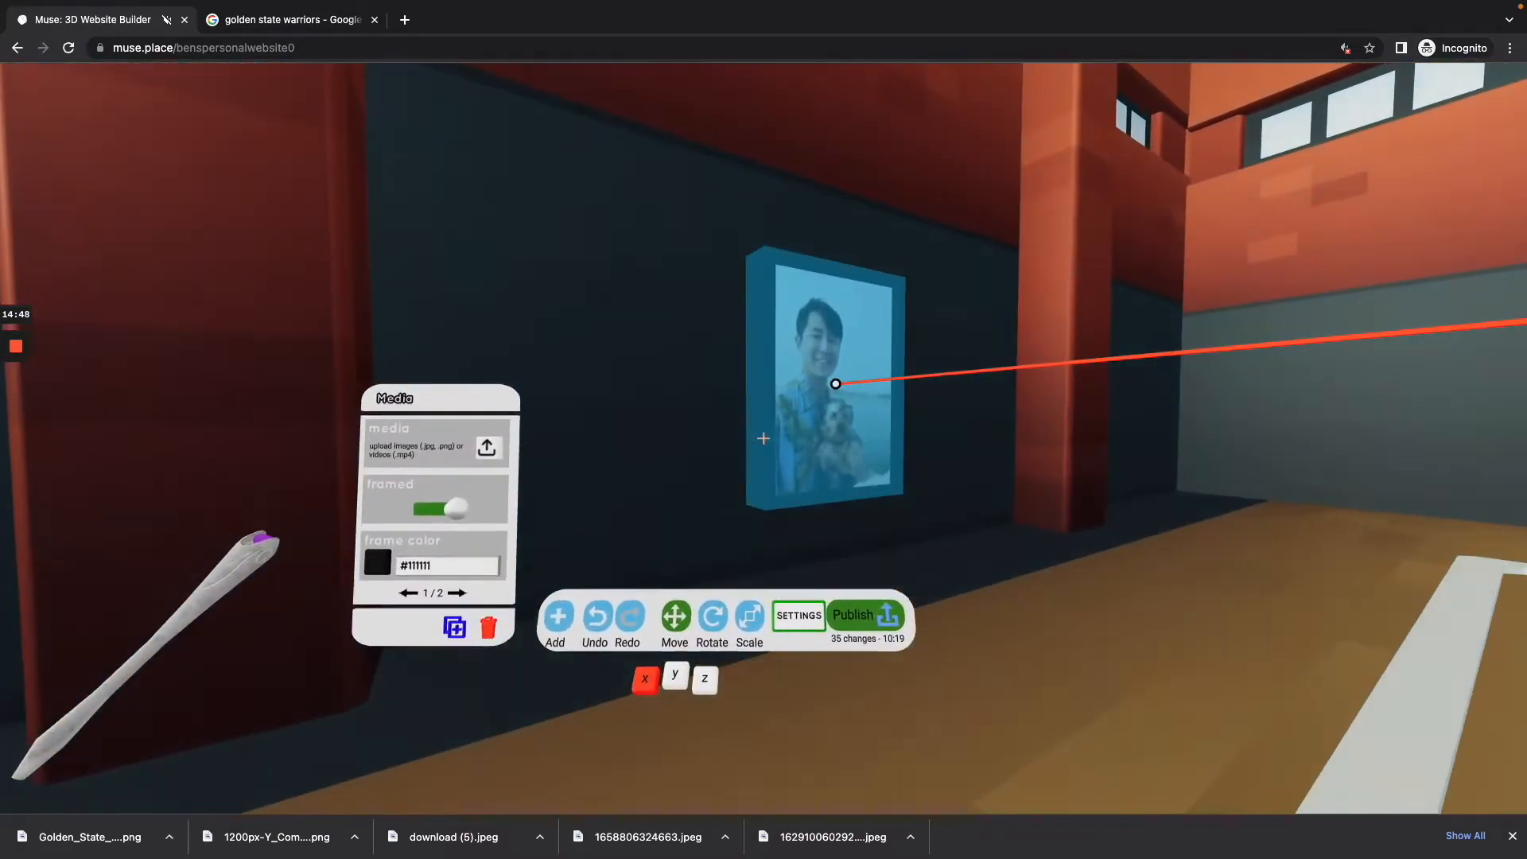
left_click(810, 587)
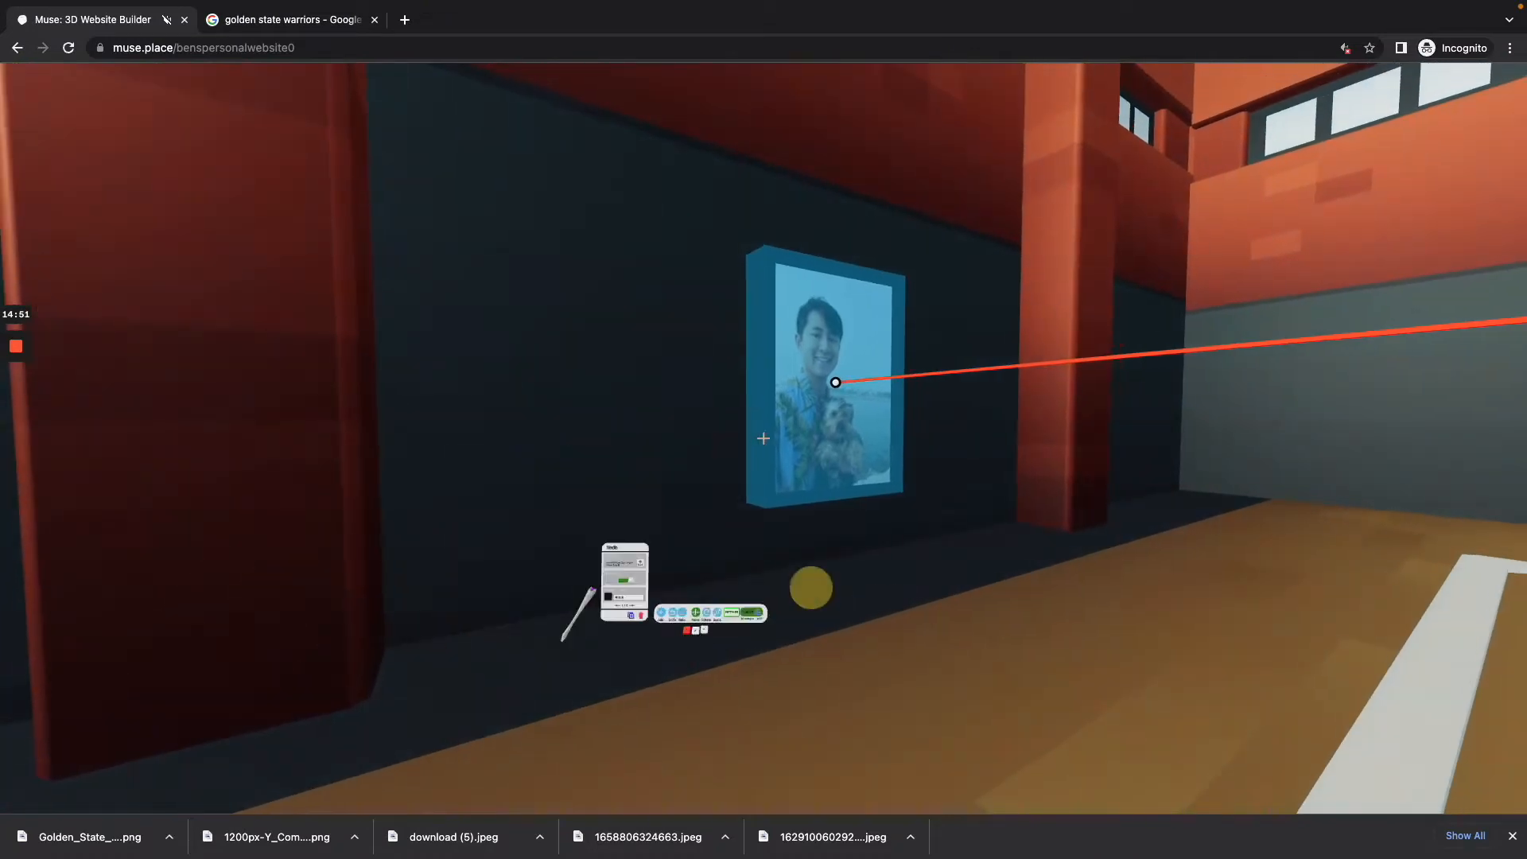
left_click_drag(811, 587, 811, 587)
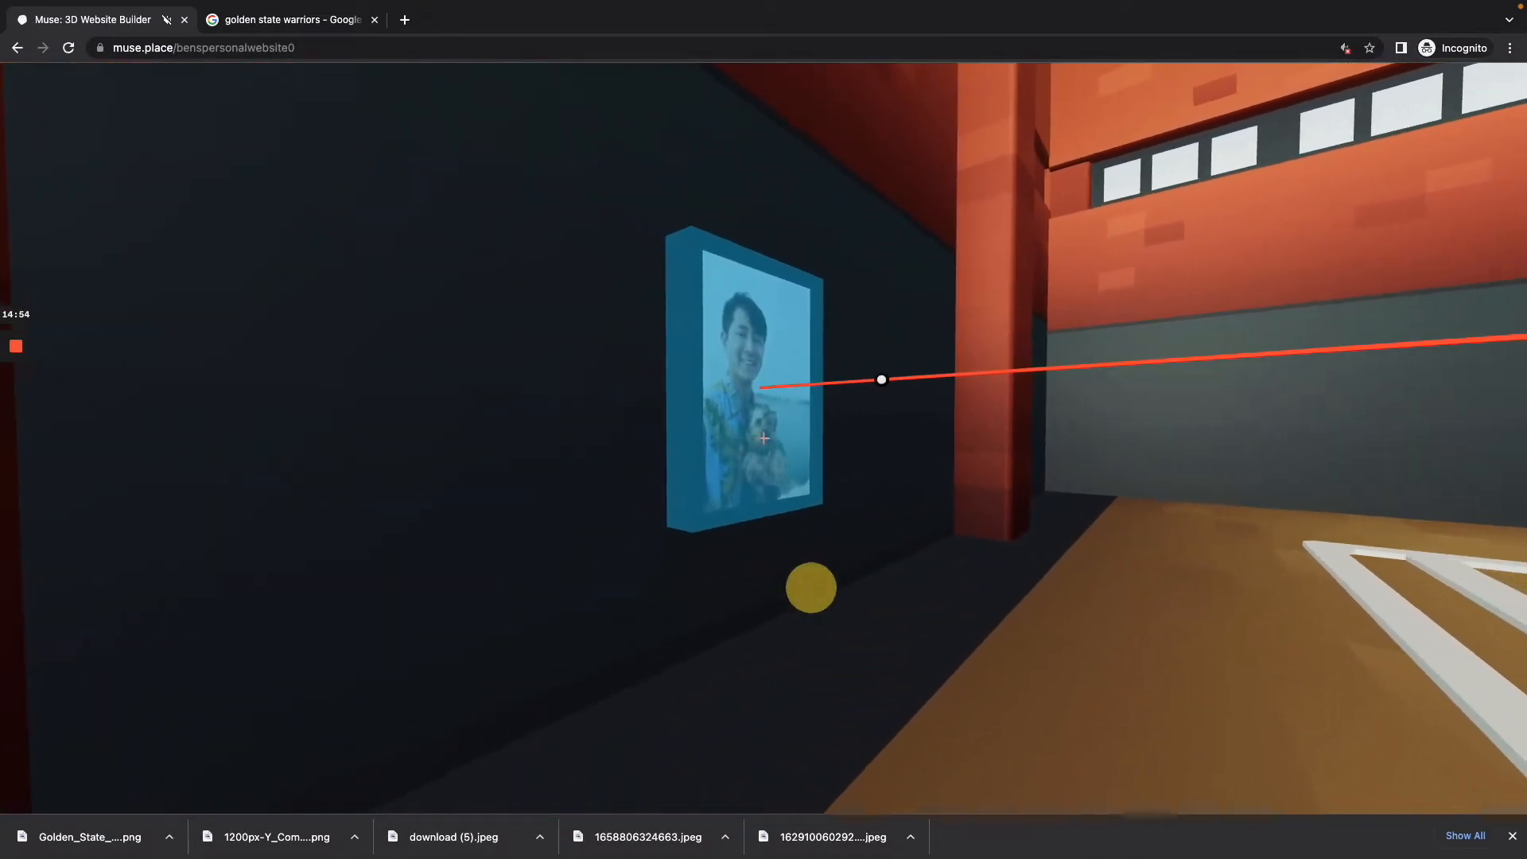
left_click_drag(811, 588, 811, 588)
key("s")
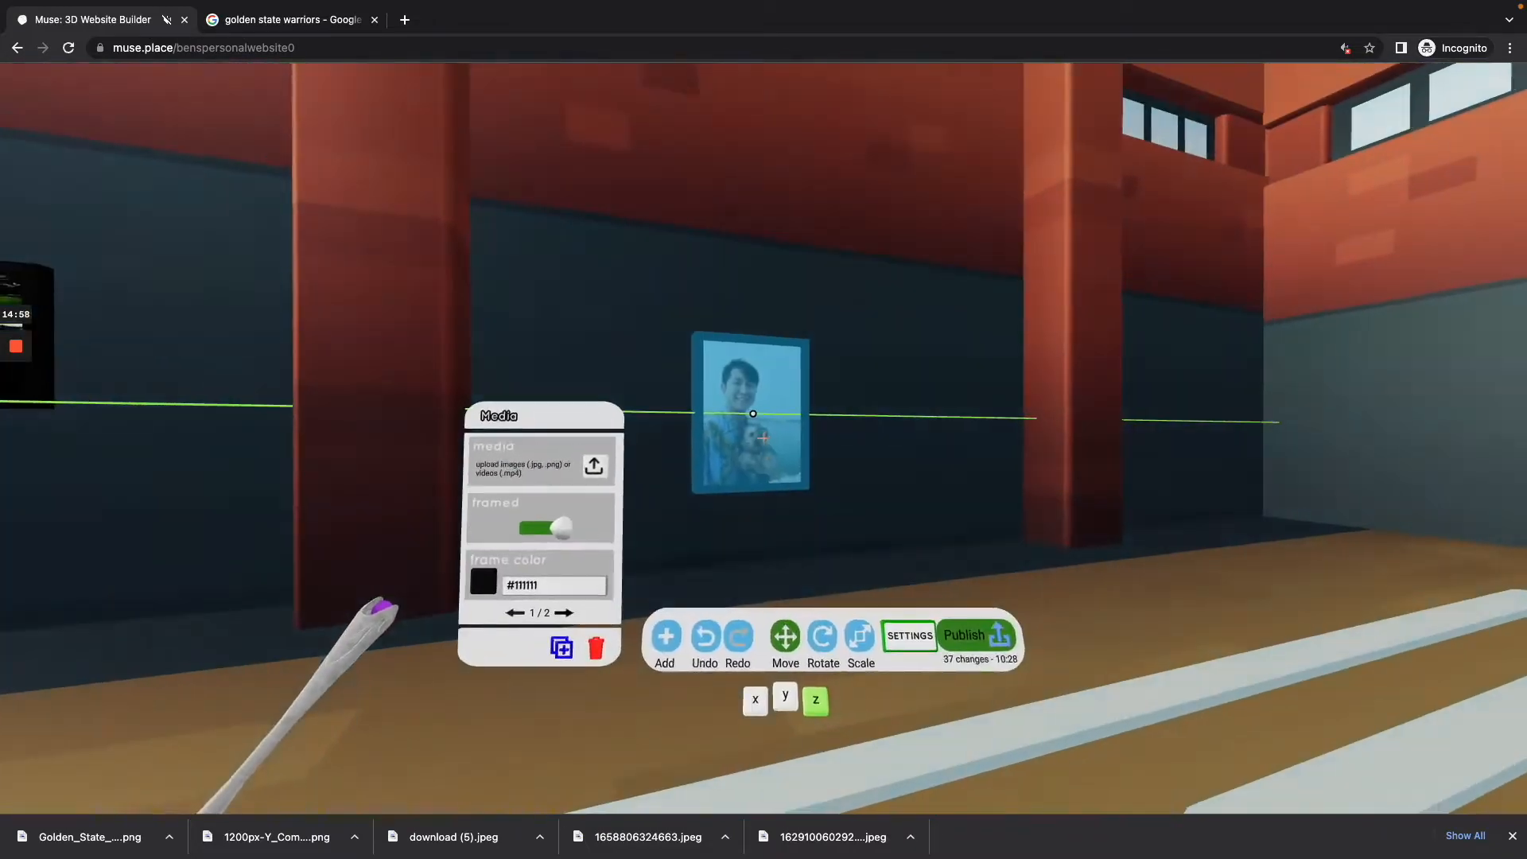
left_click_drag(811, 587, 811, 588)
key("s")
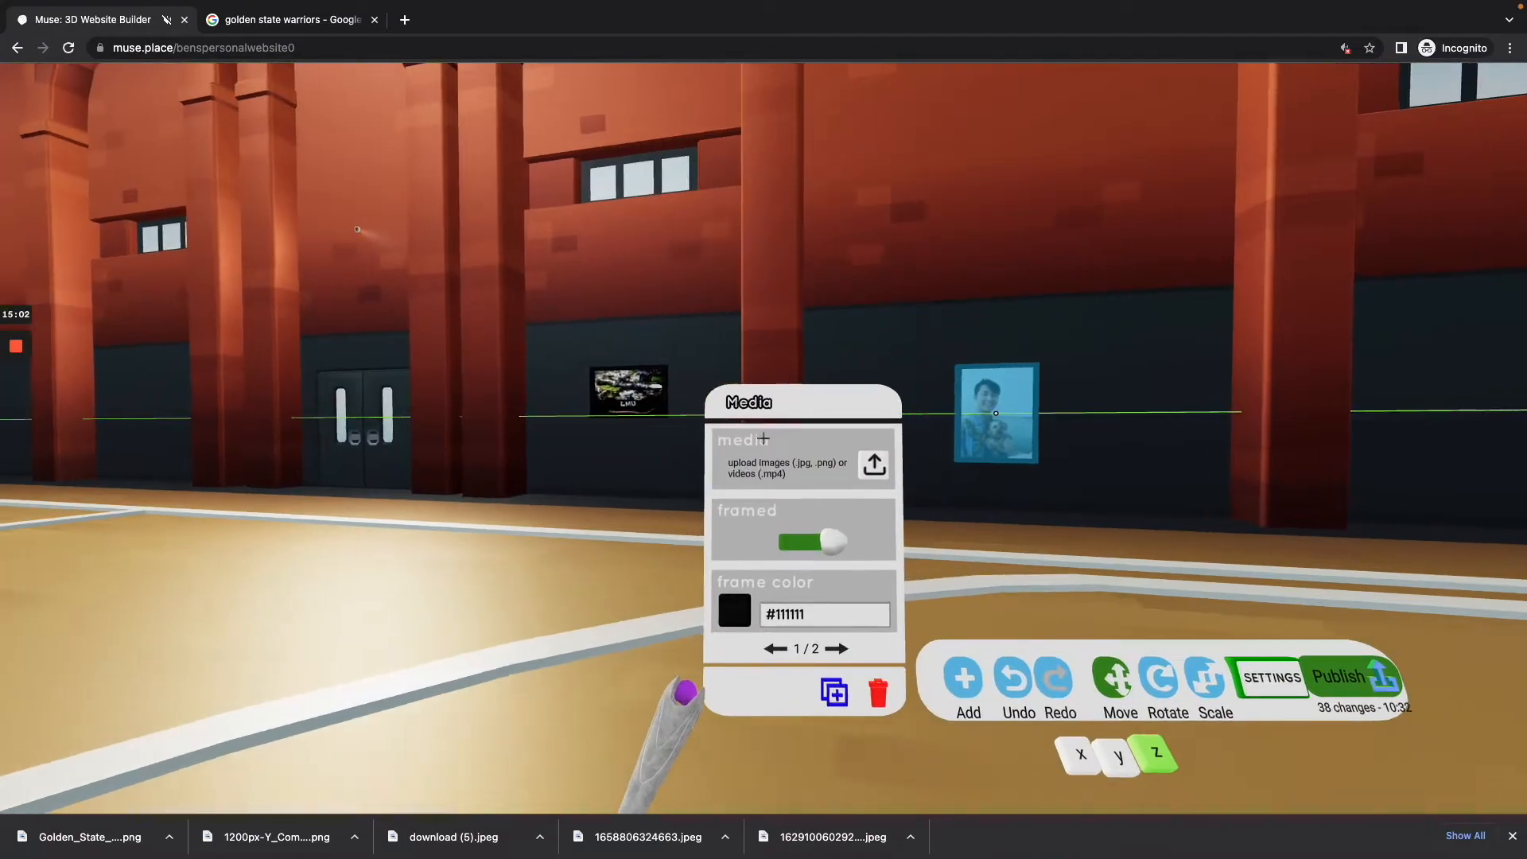
left_click(763, 438)
key("w")
key("a")
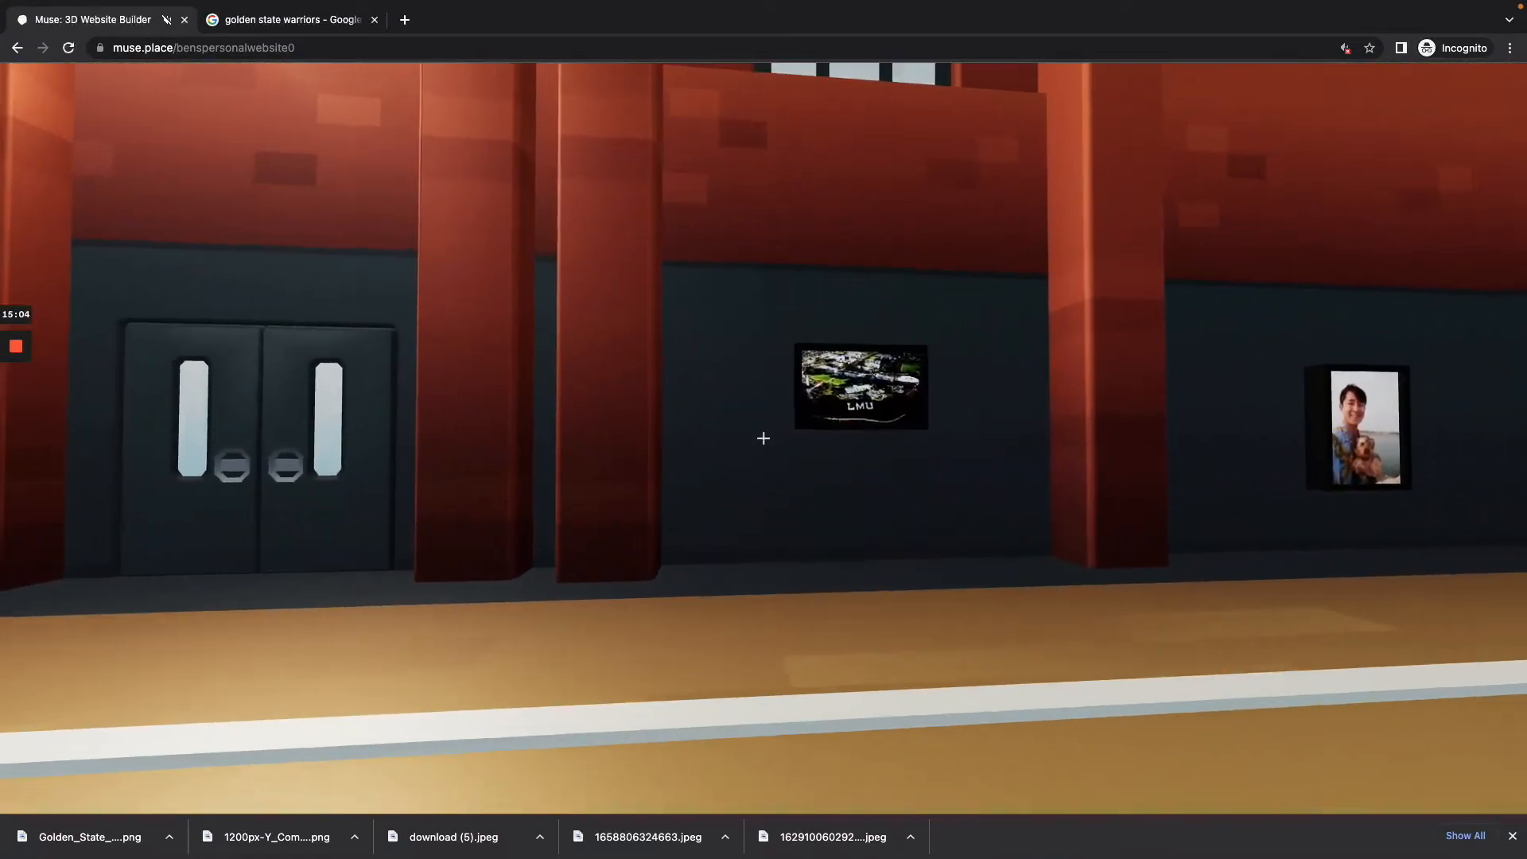
Step: Select the basketball at centre court and carry it to the hoop below the portrait picture
key("s")
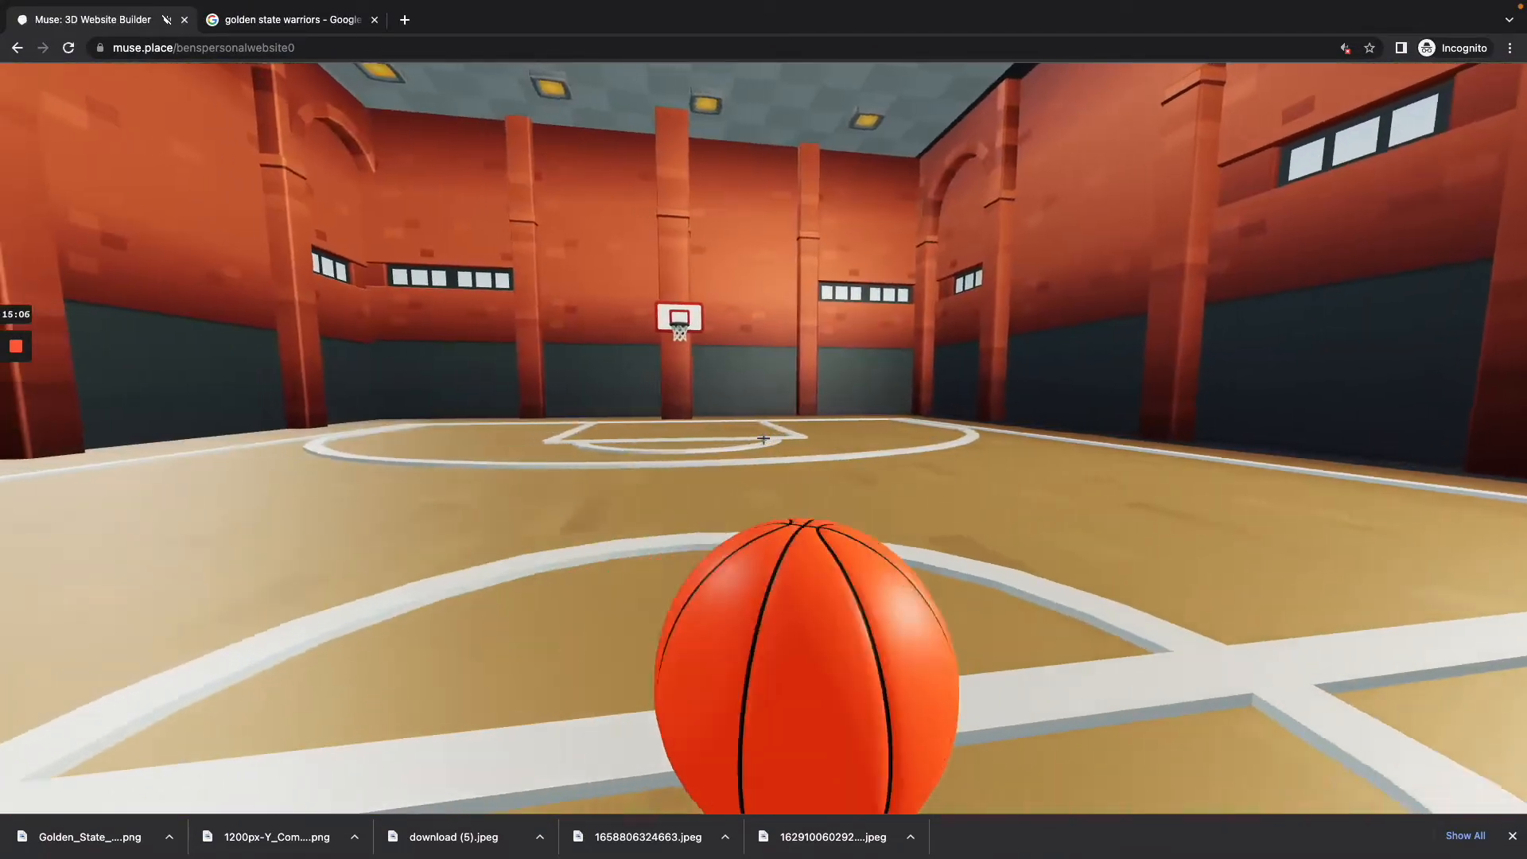
key("a")
key("s")
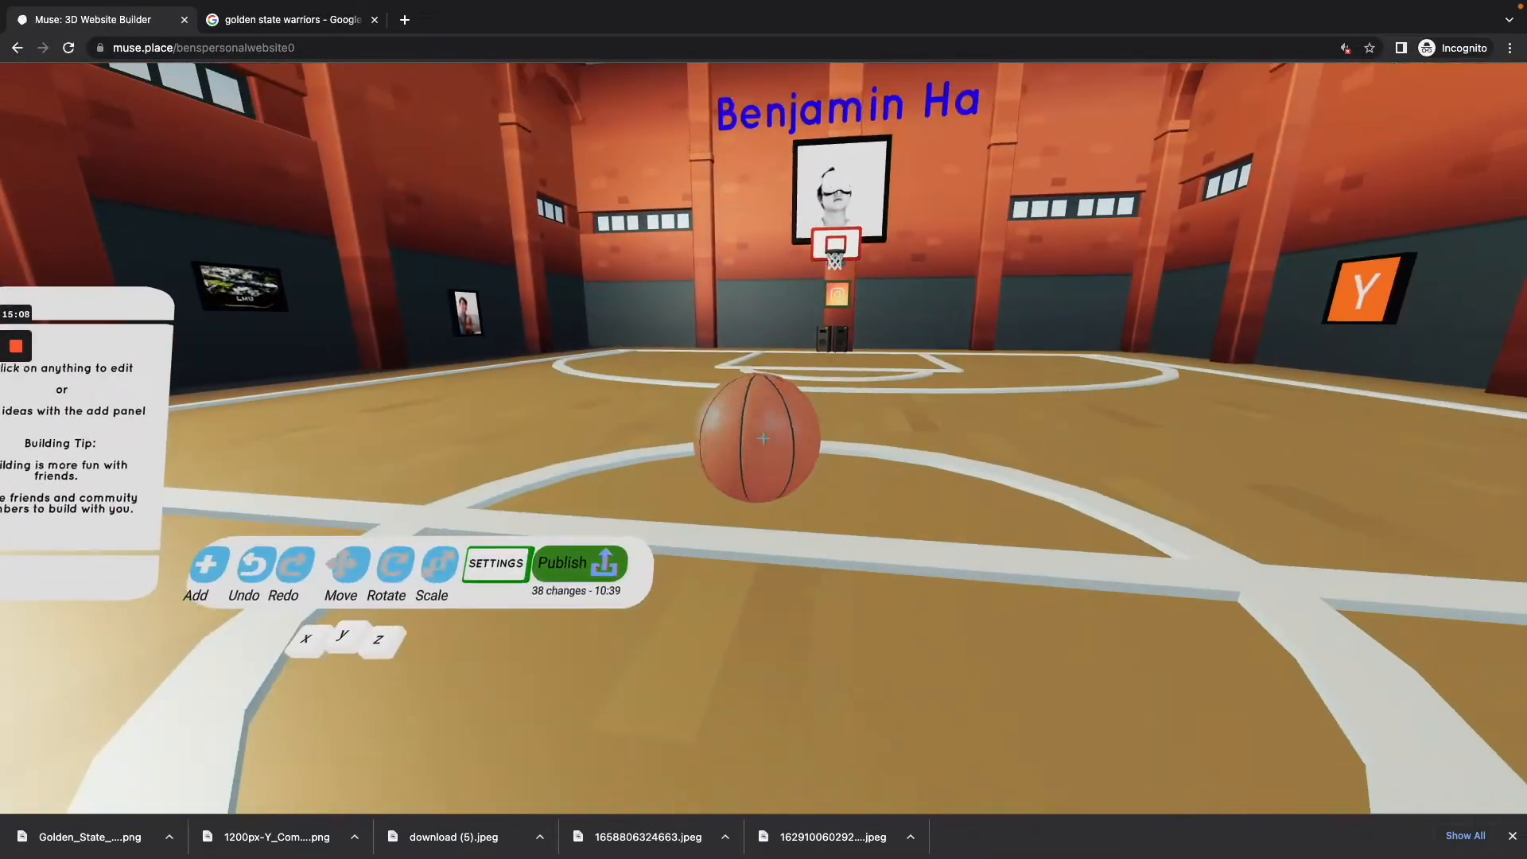
left_click(762, 438)
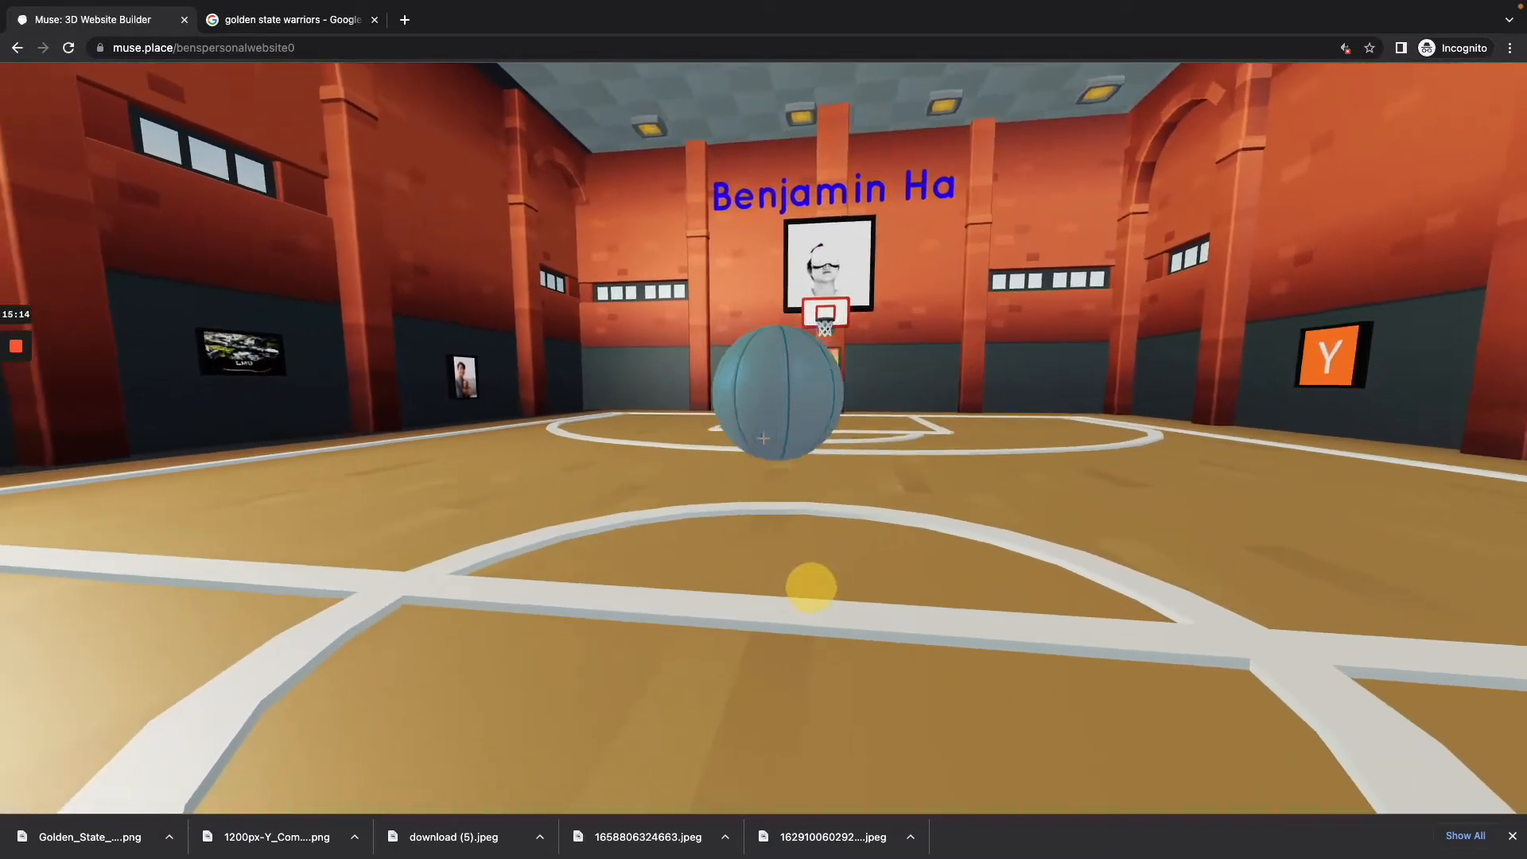
key("w")
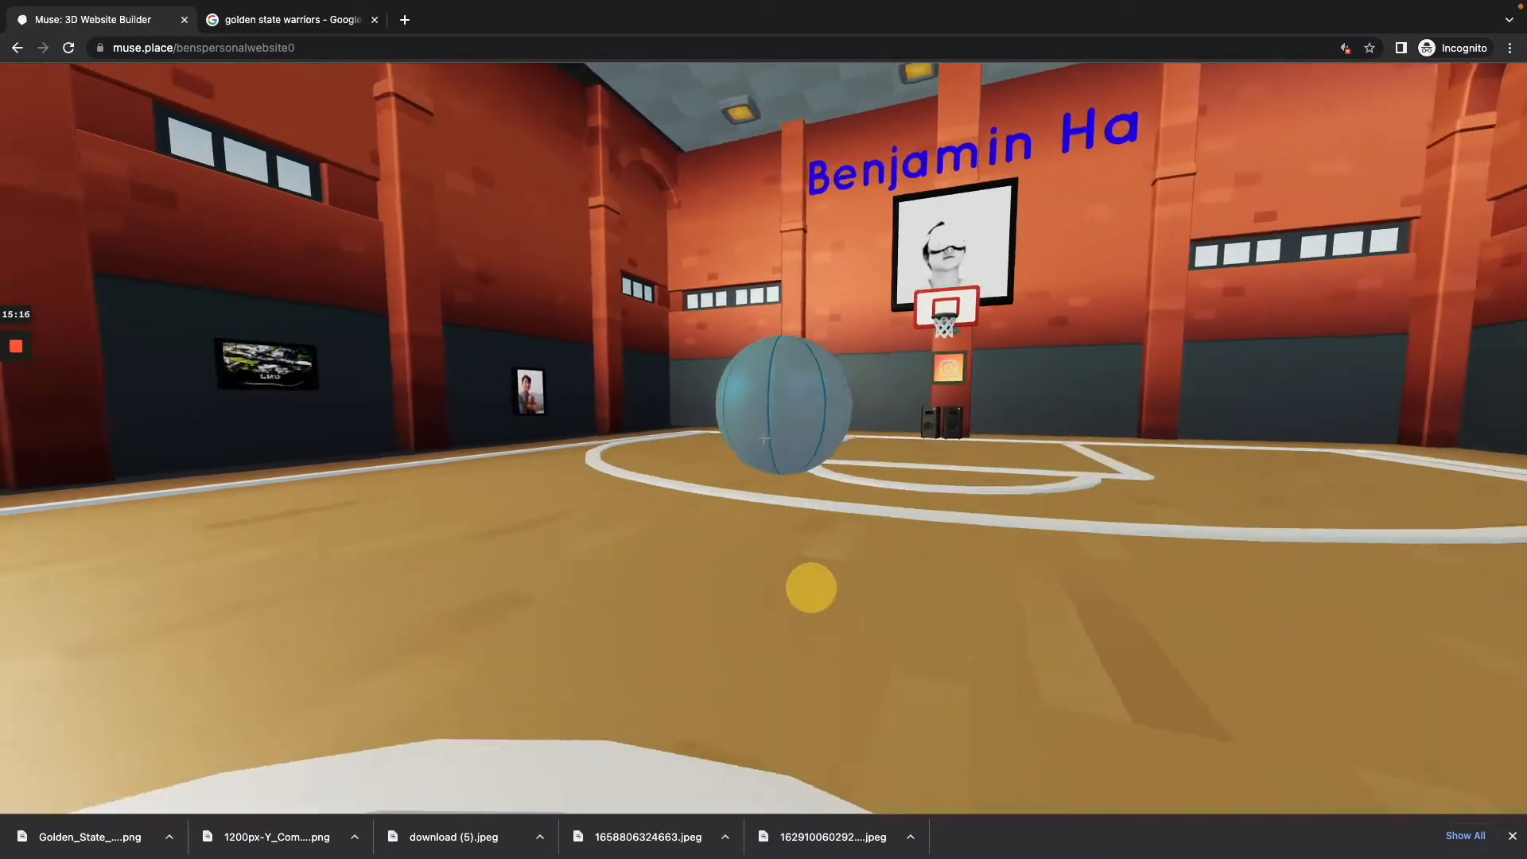
key("w")
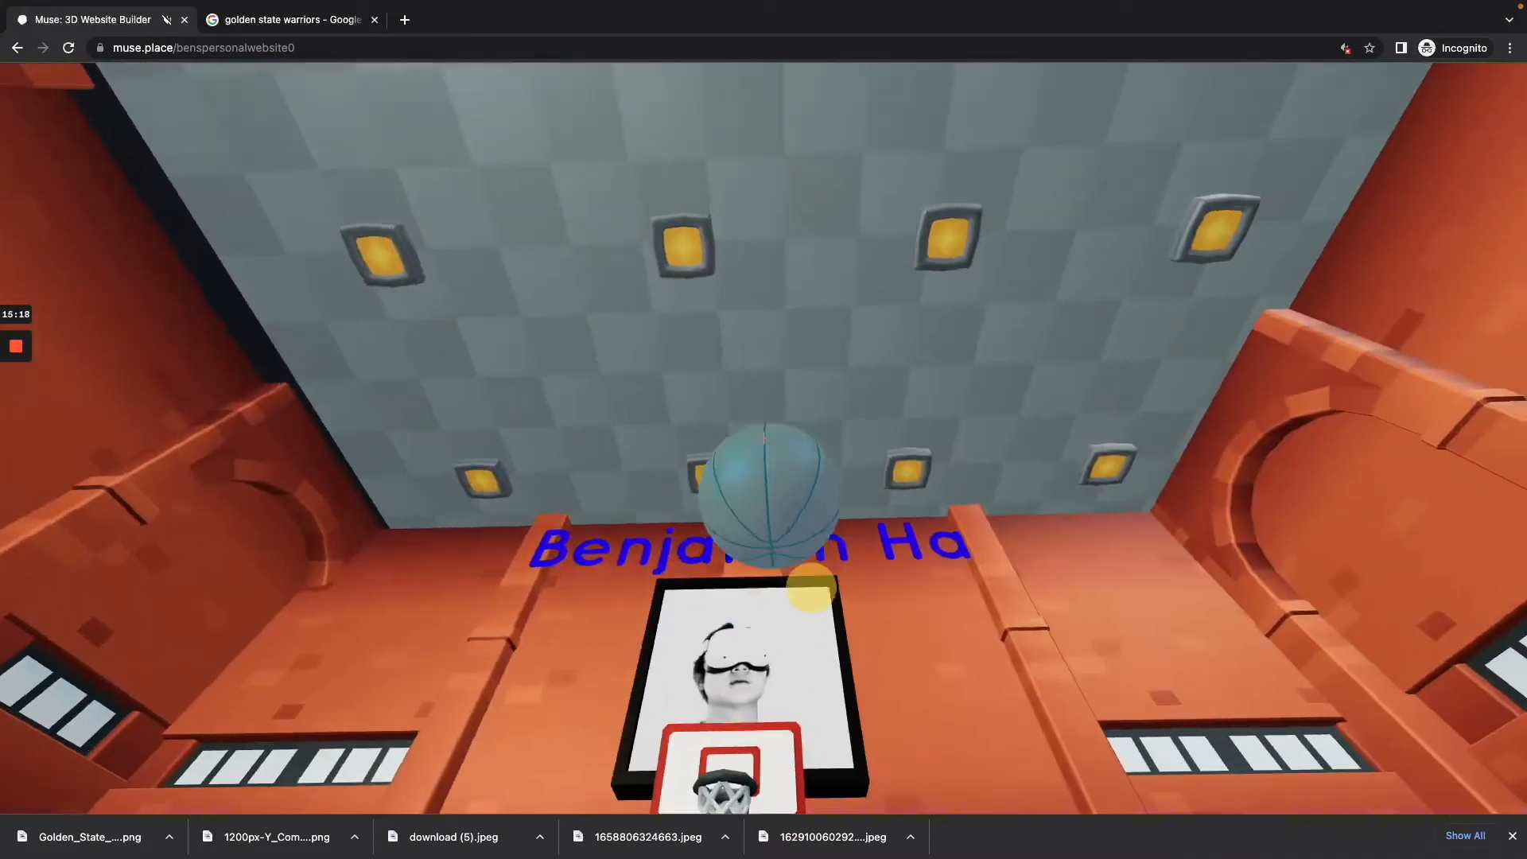
key("w")
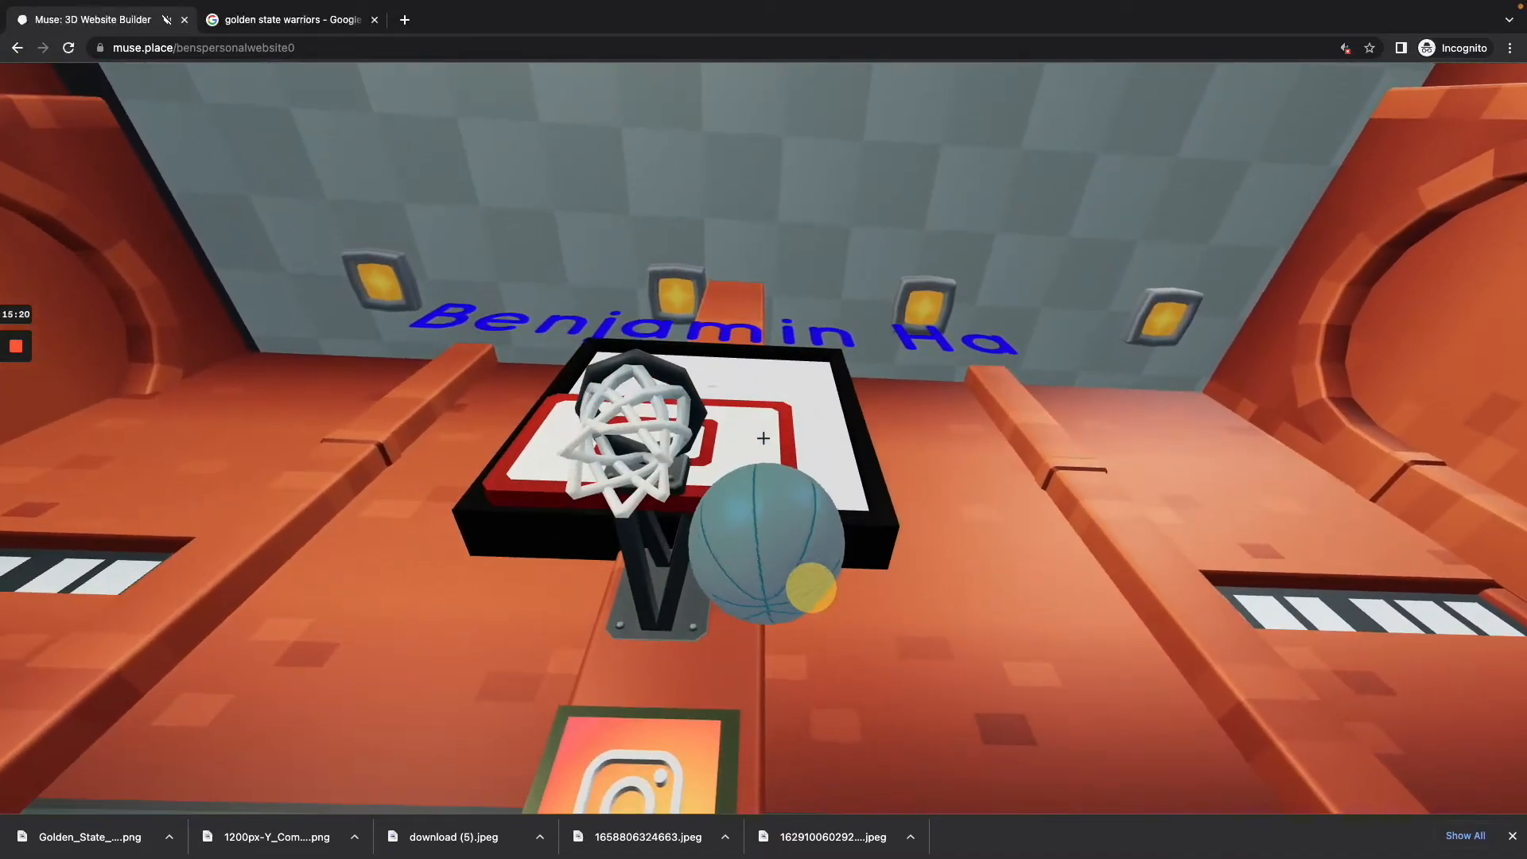
key("s")
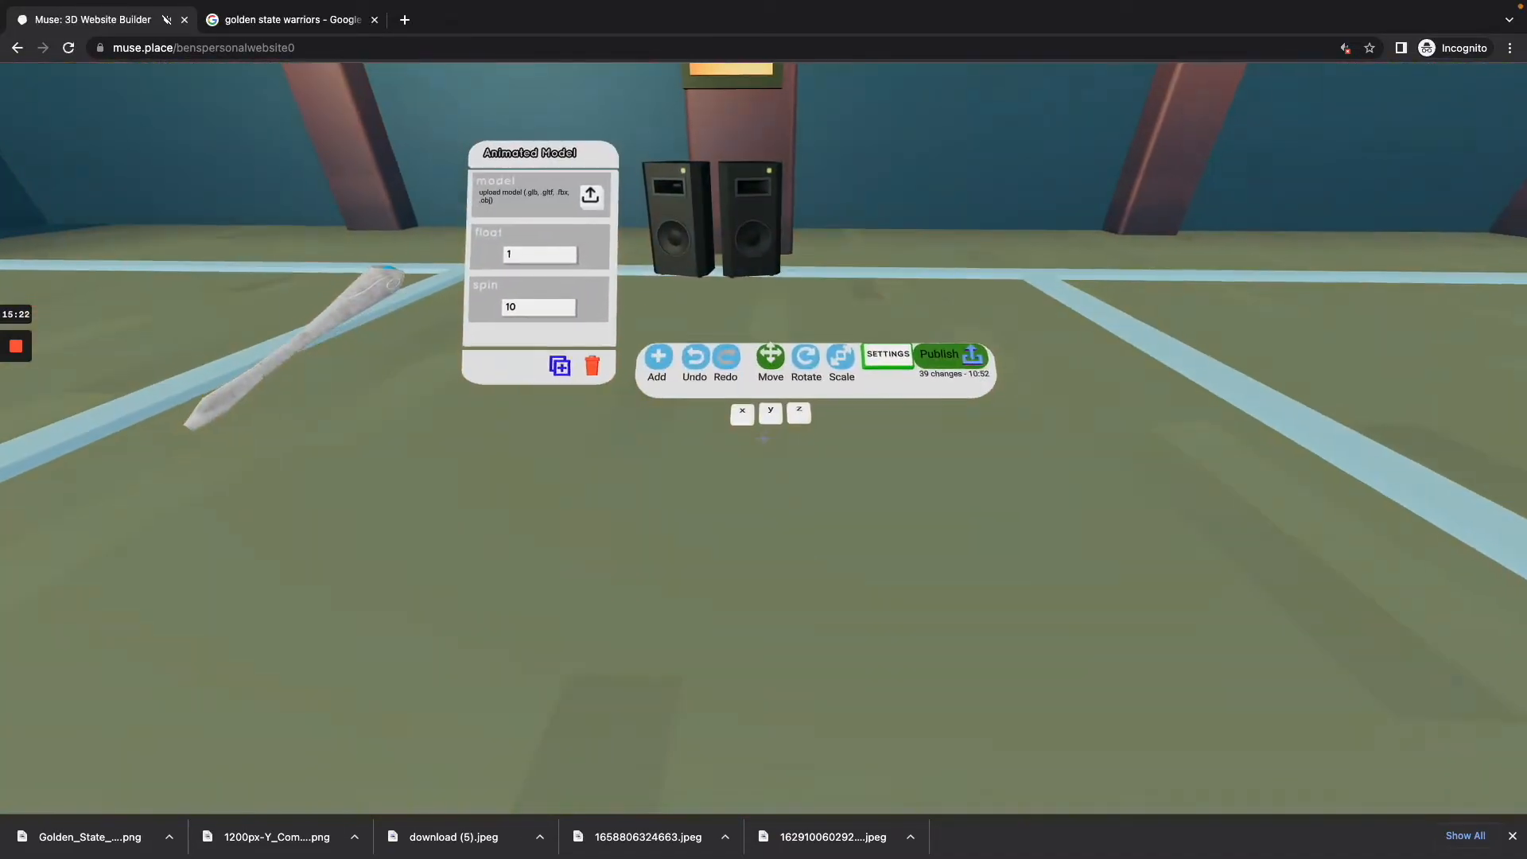
Step: Align the basketball above the rim by moving it along the y and x axes, and check it with the builder tools hidden
left_click(762, 438)
left_click_drag(763, 438, 763, 438)
key("w")
key("s")
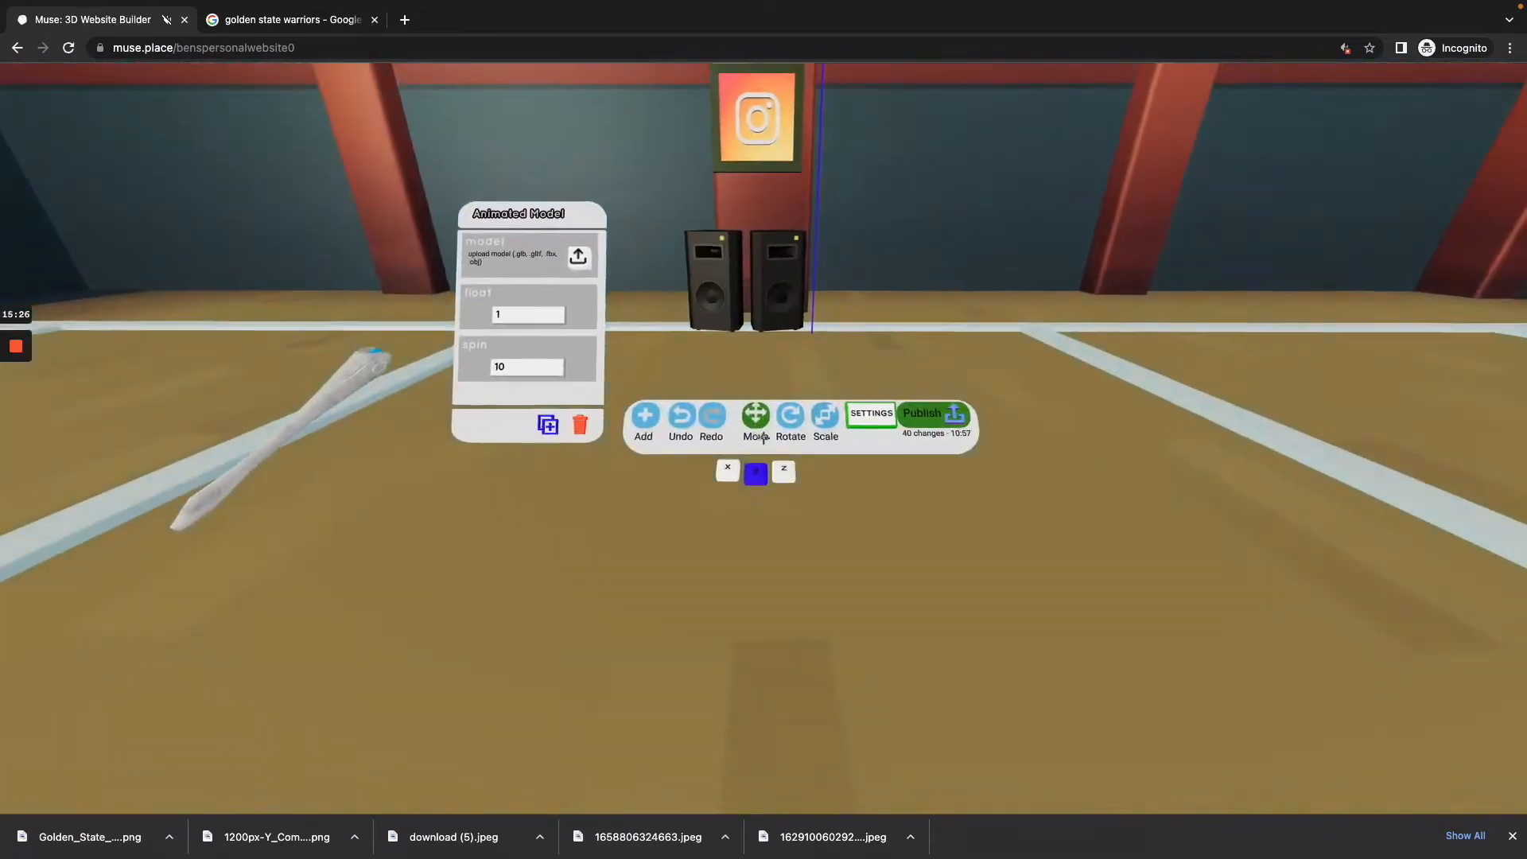
left_click(761, 438)
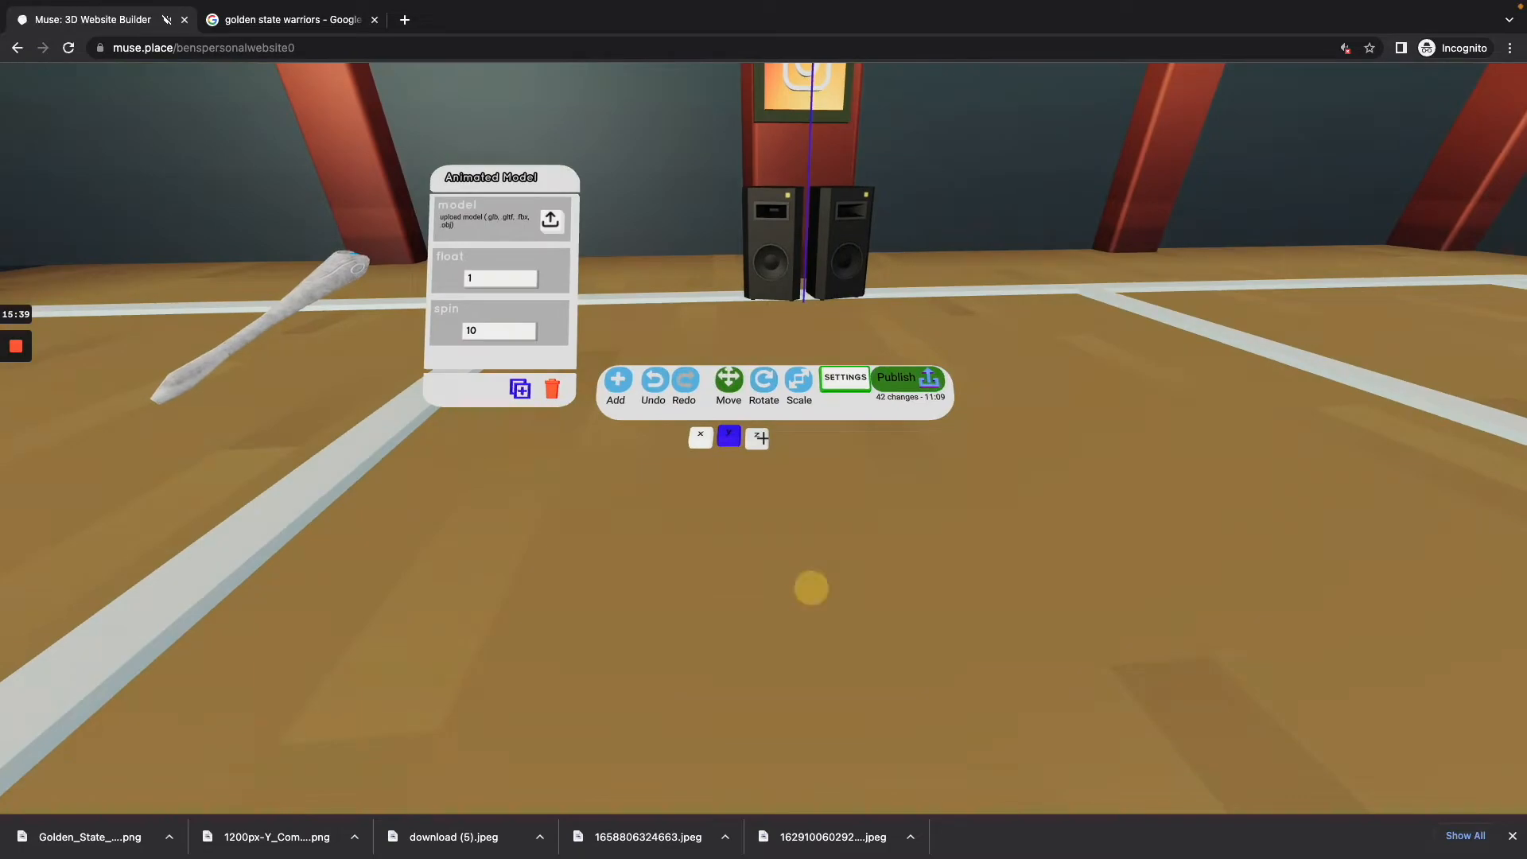
left_click(762, 438)
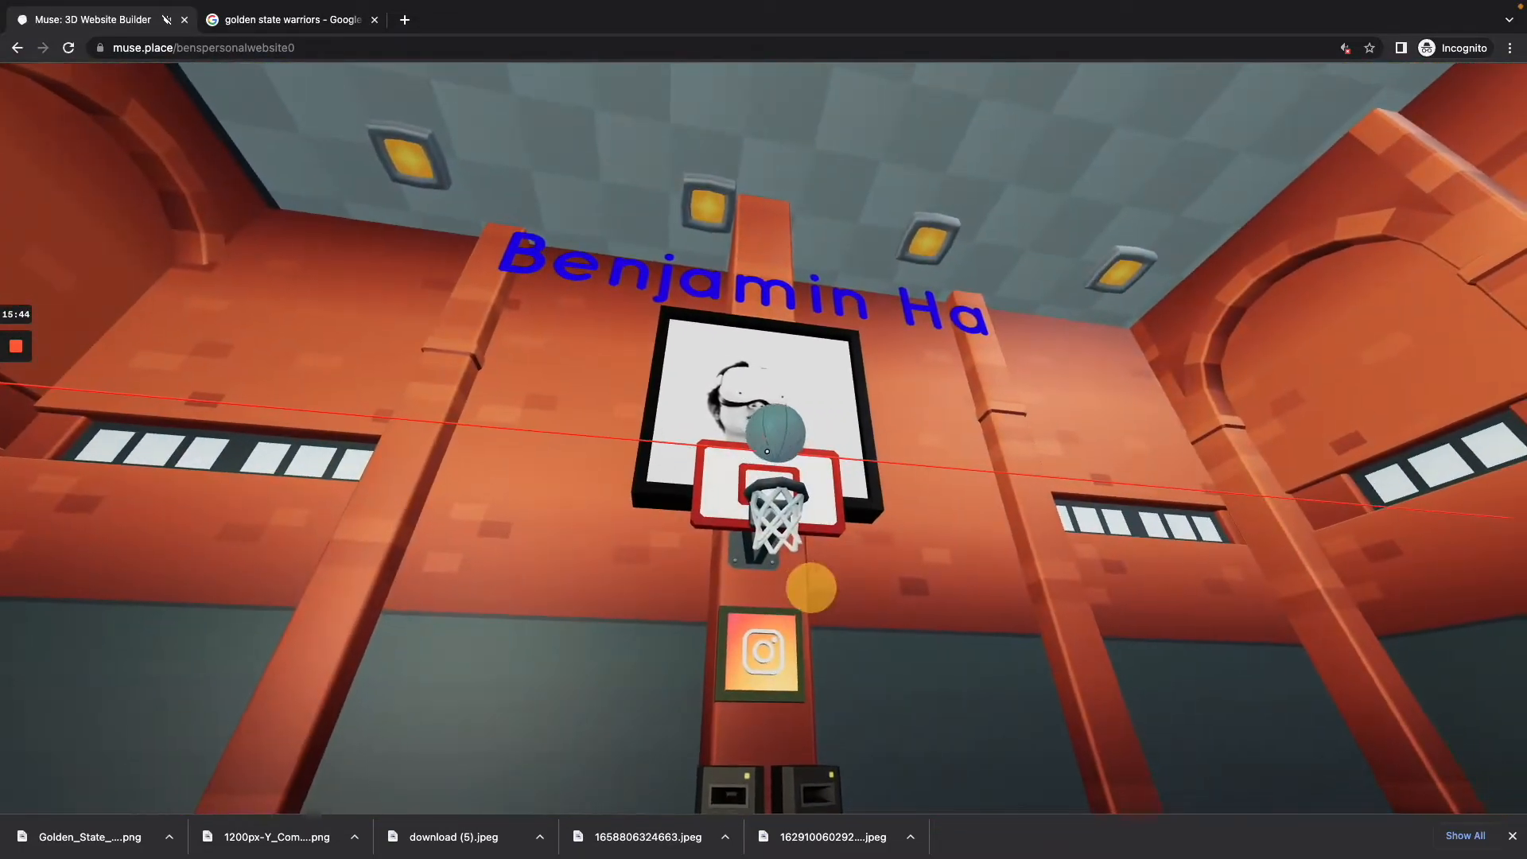
key("b")
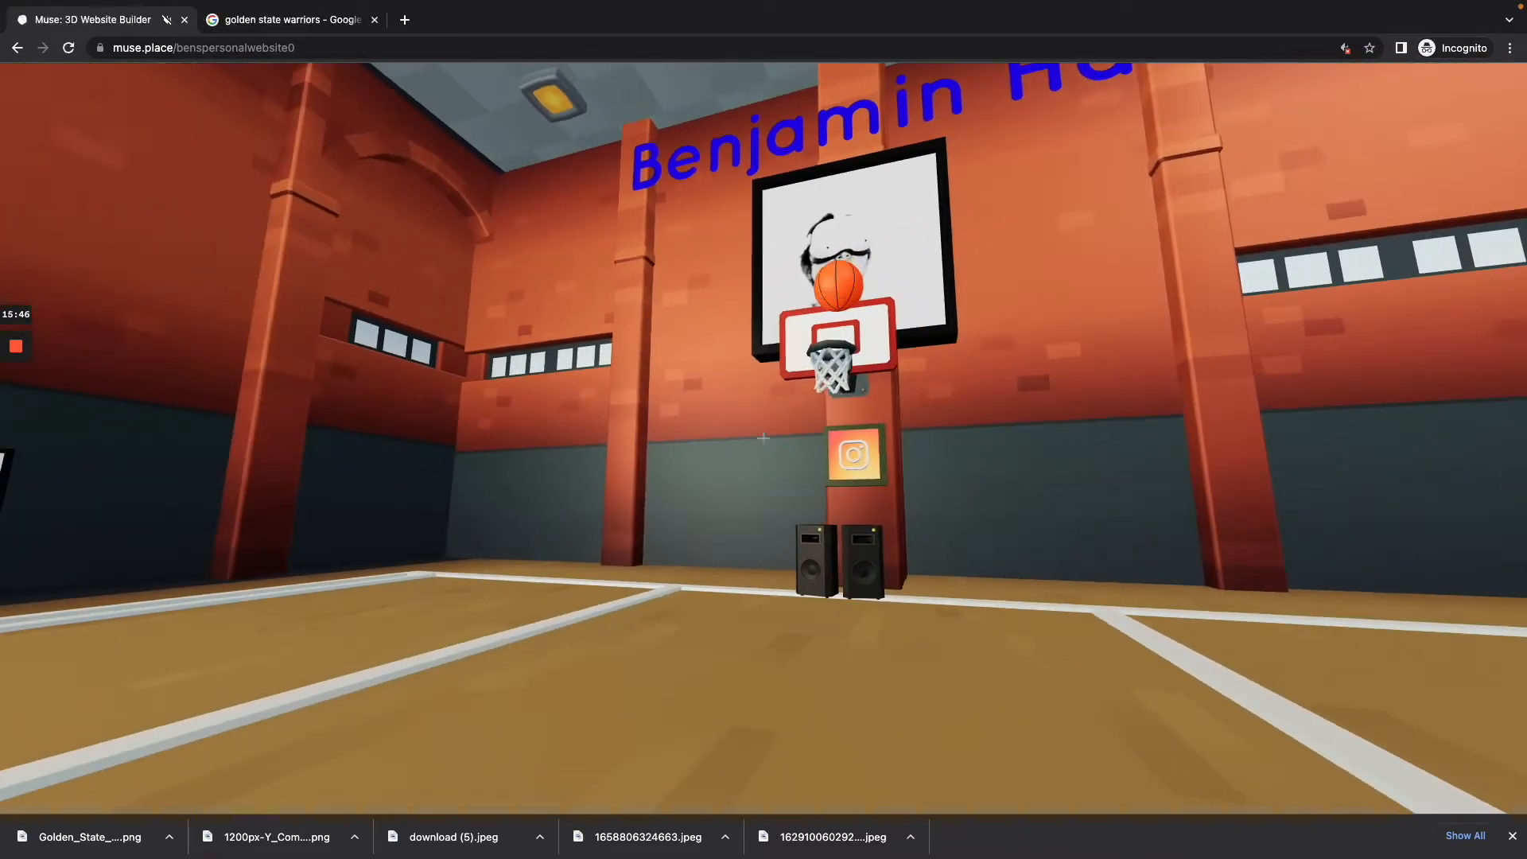
key("w")
key("b")
Step: Scale the basketball down to fit the hoop's rim and deselect it to check its size
left_click(764, 438)
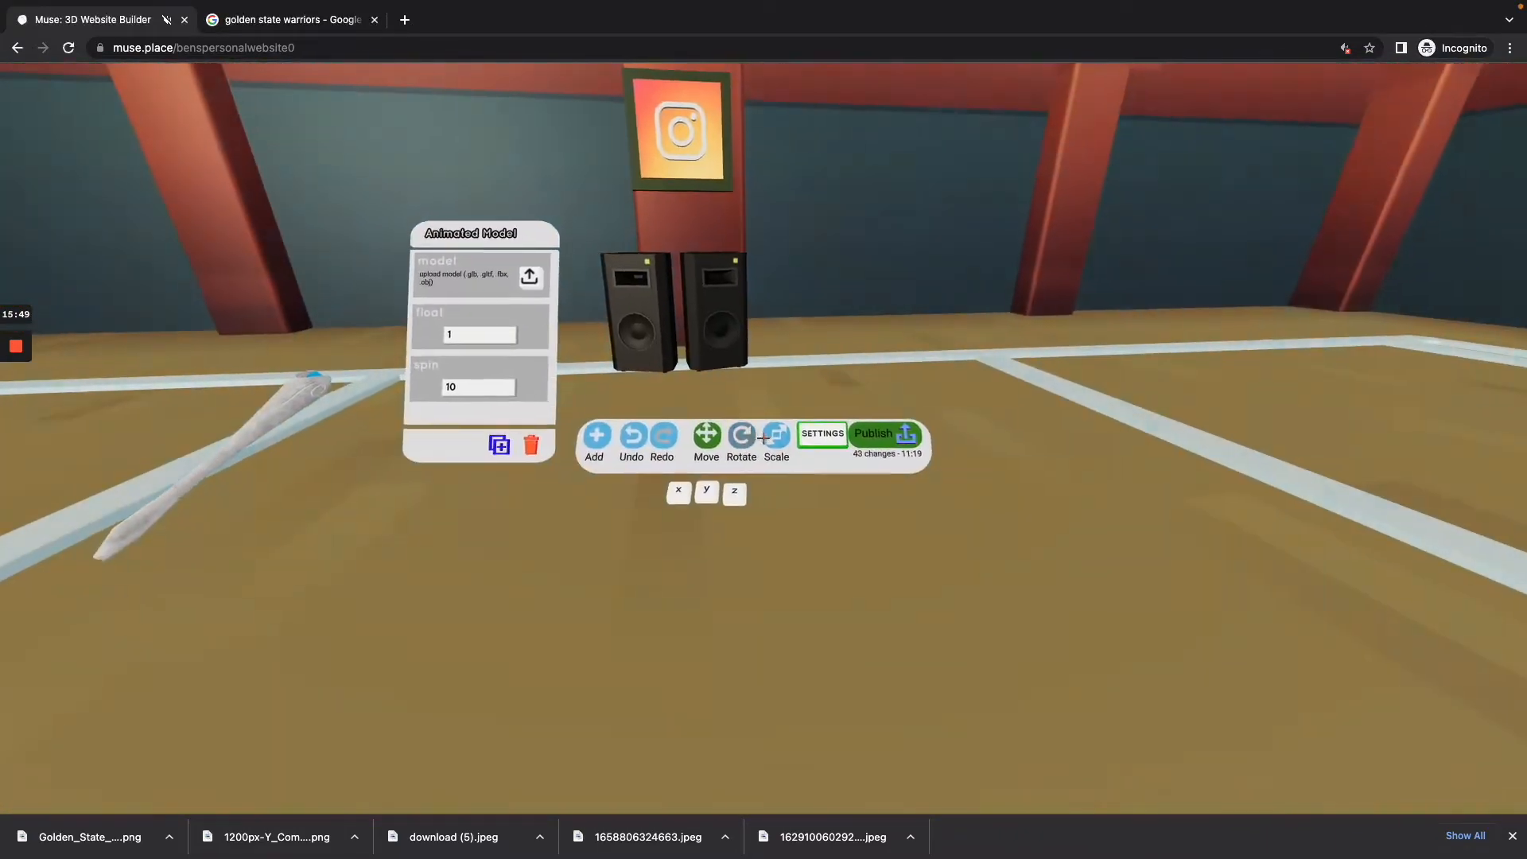
left_click(764, 438)
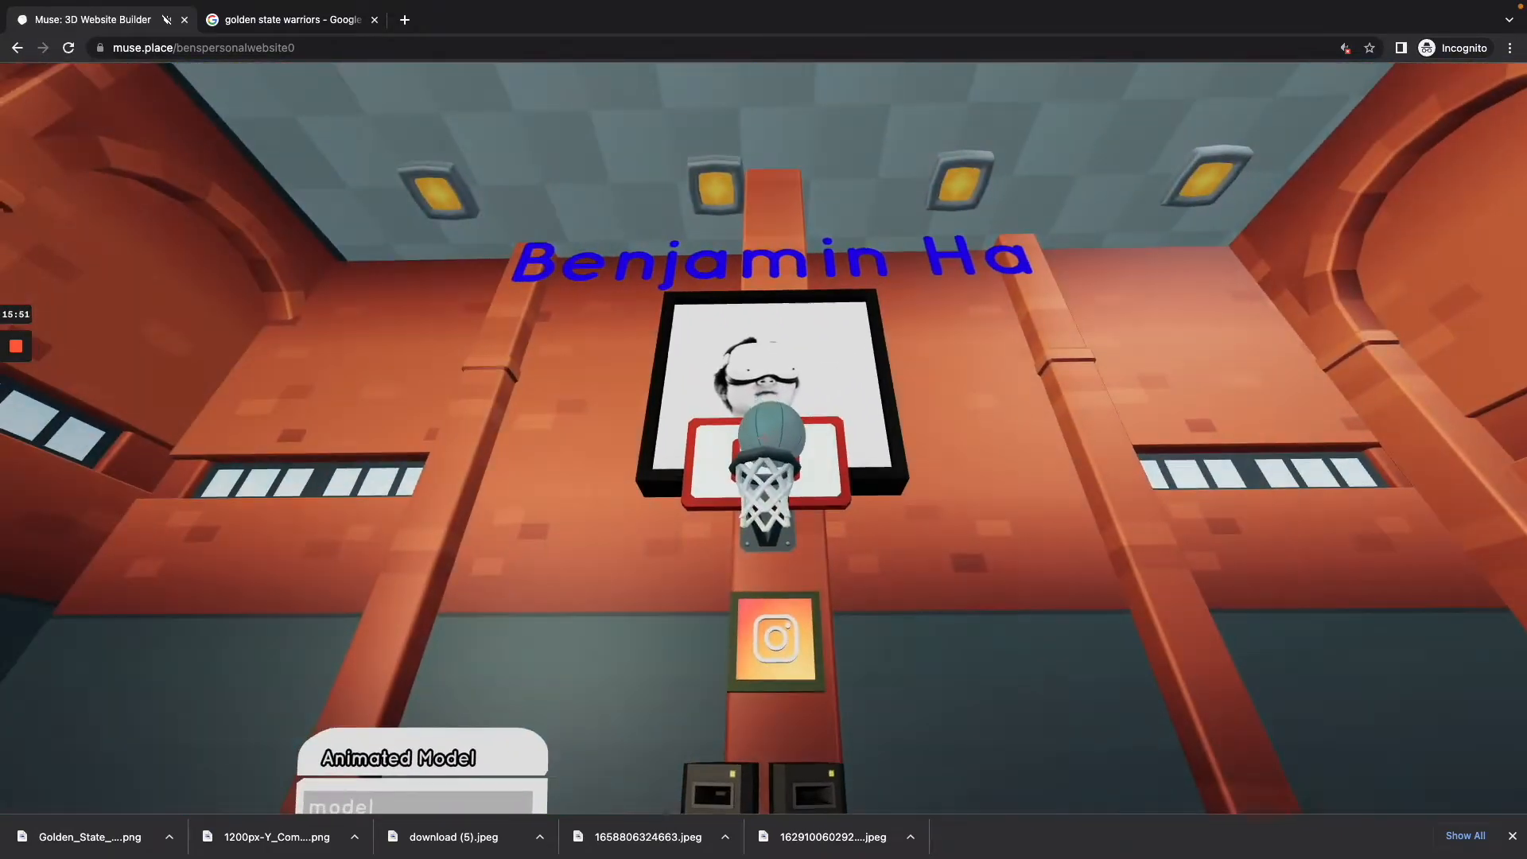
left_click(811, 587)
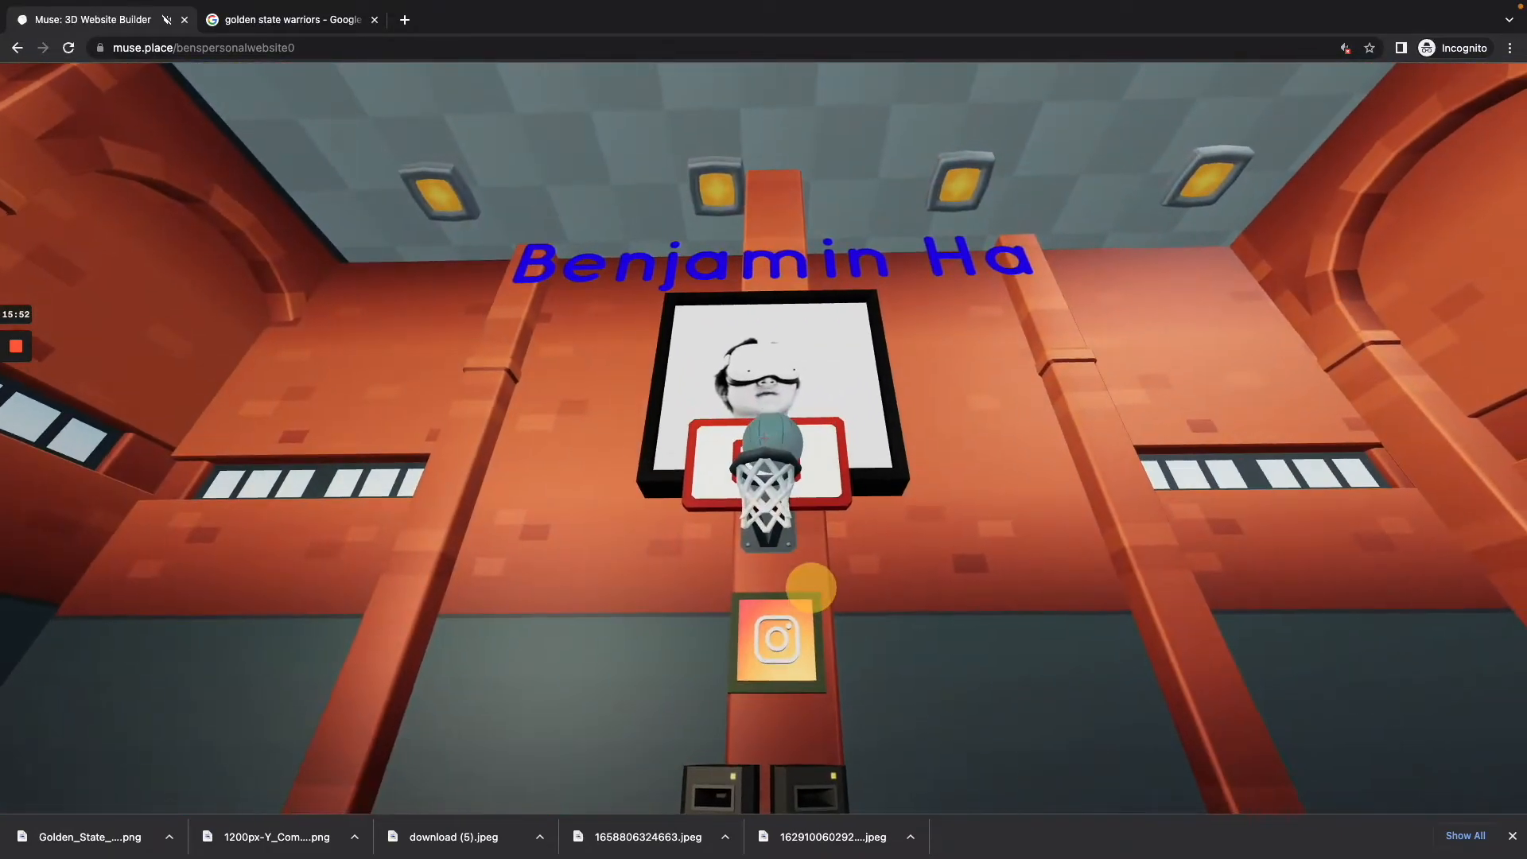
key("s")
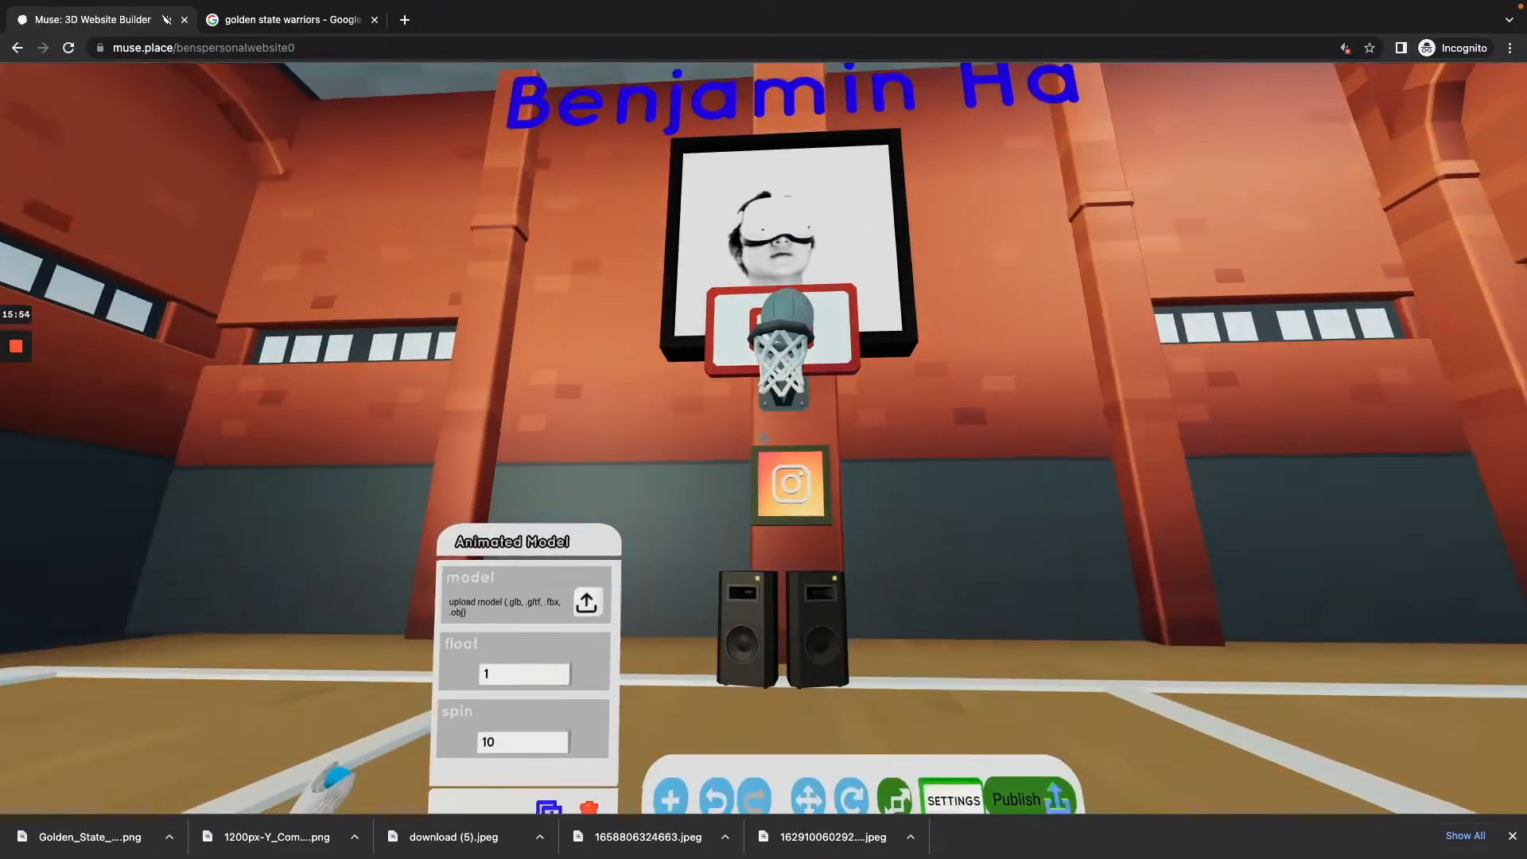
left_click(764, 438)
key("w")
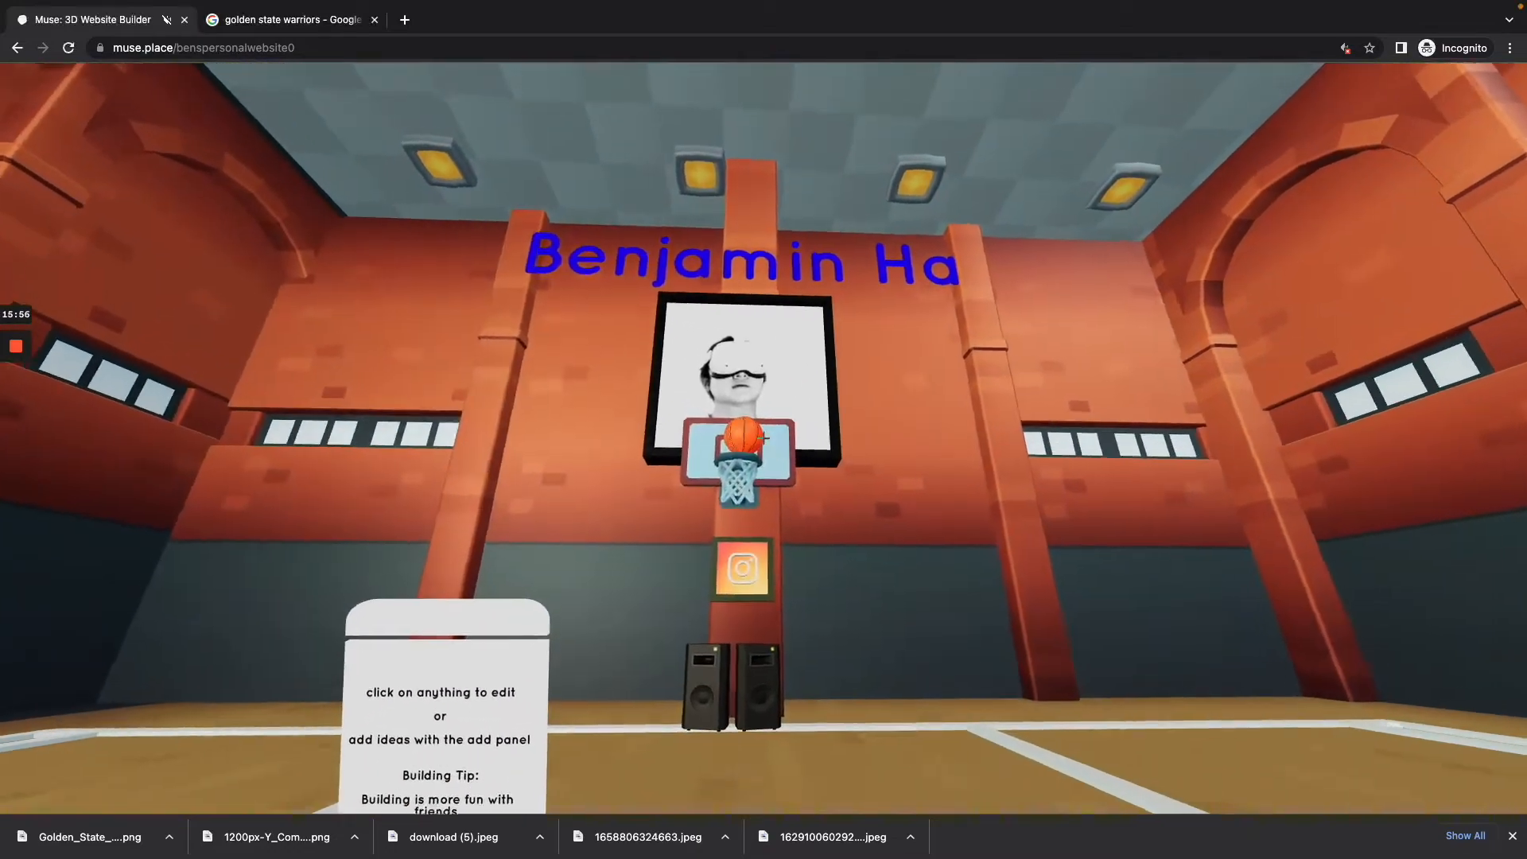
Step: Select the basketball above the hoop and set both its float and its spin to 0
left_click(763, 438)
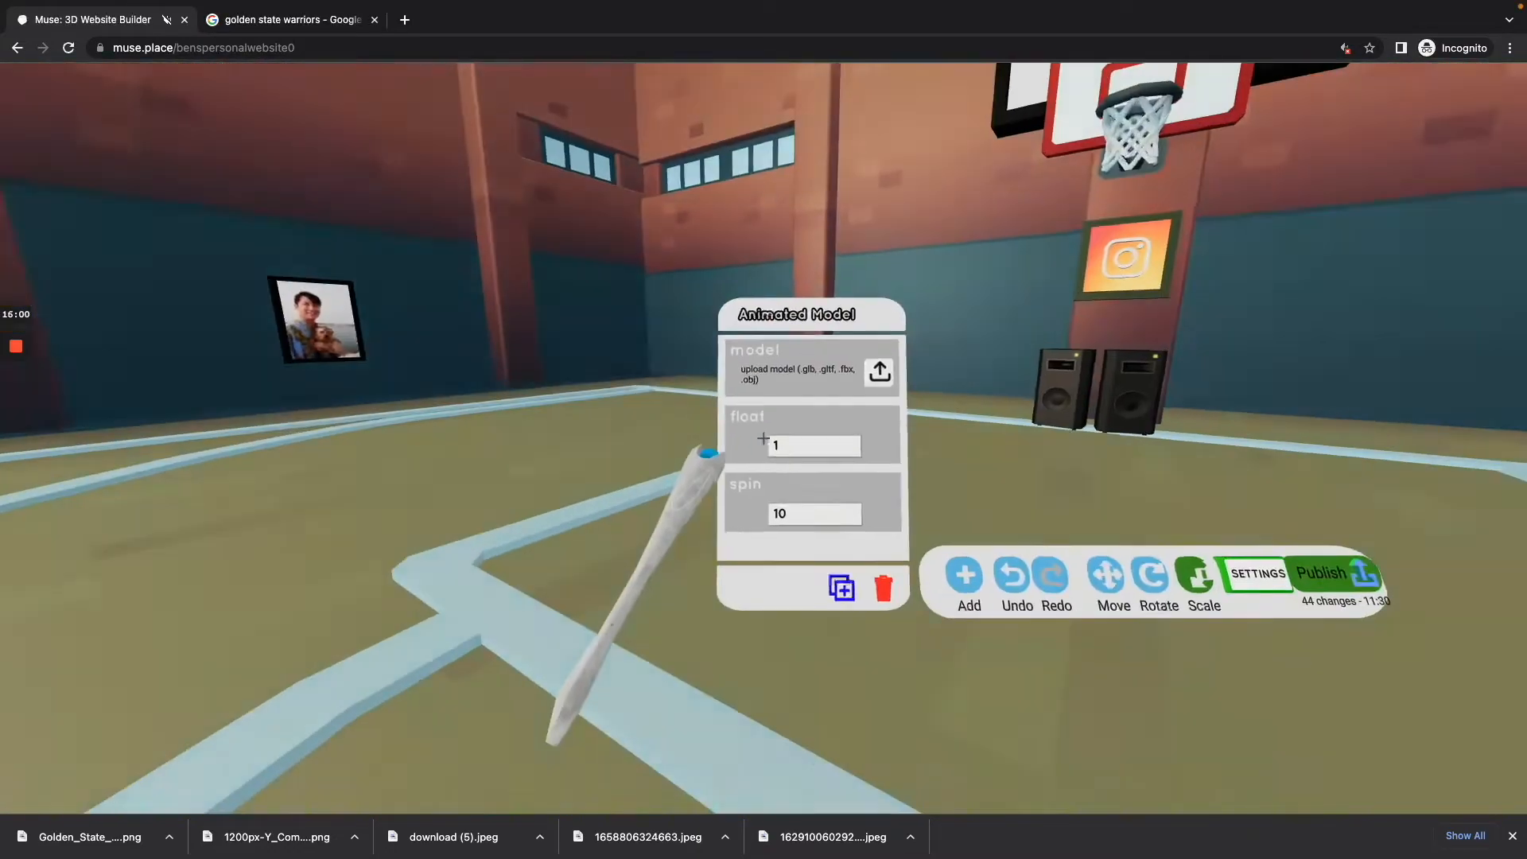
left_click(764, 440)
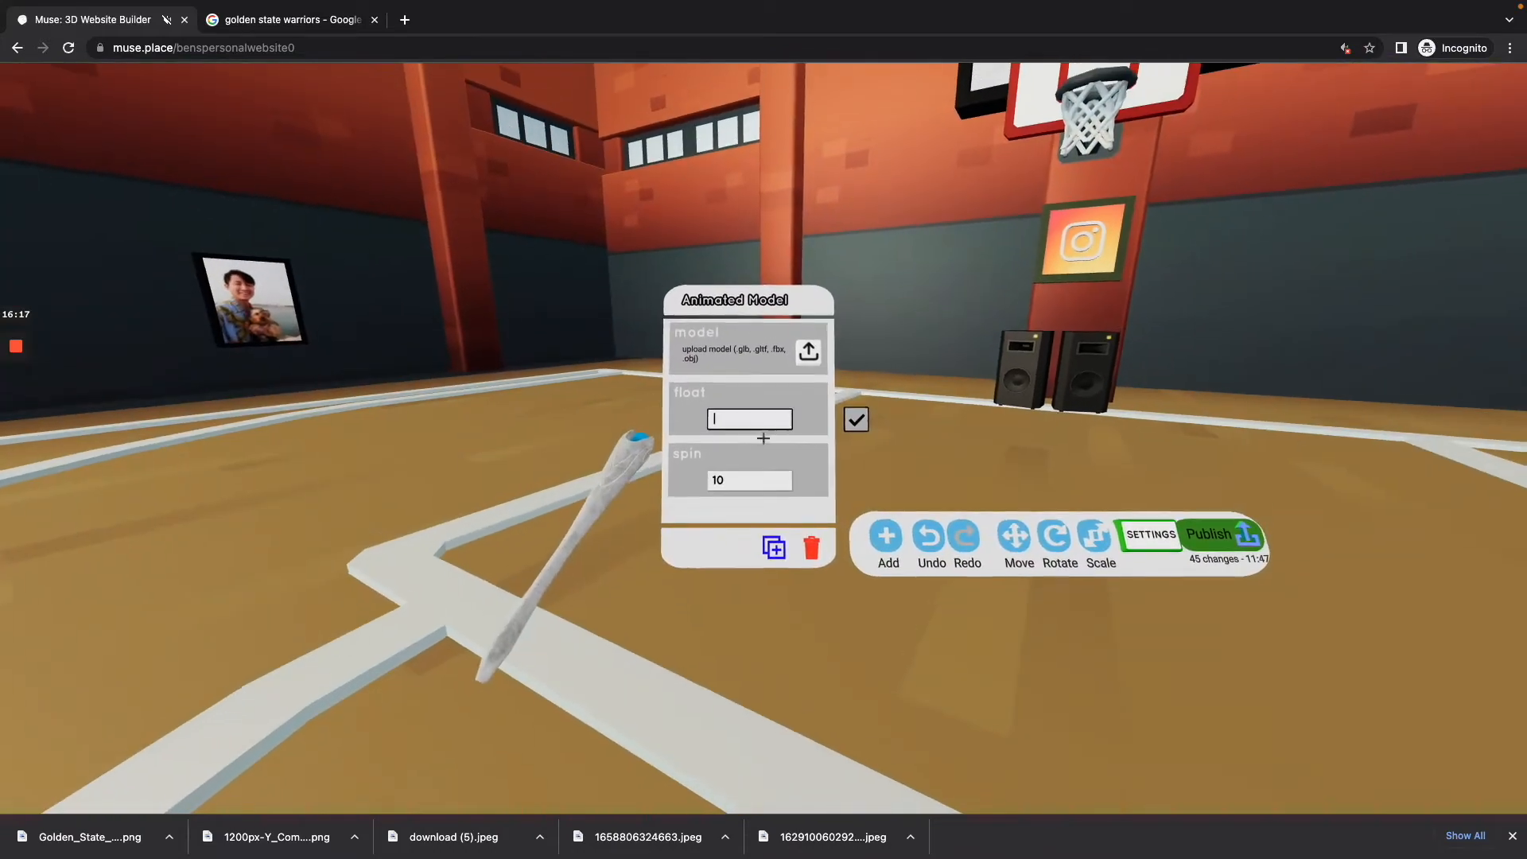
left_click(763, 438)
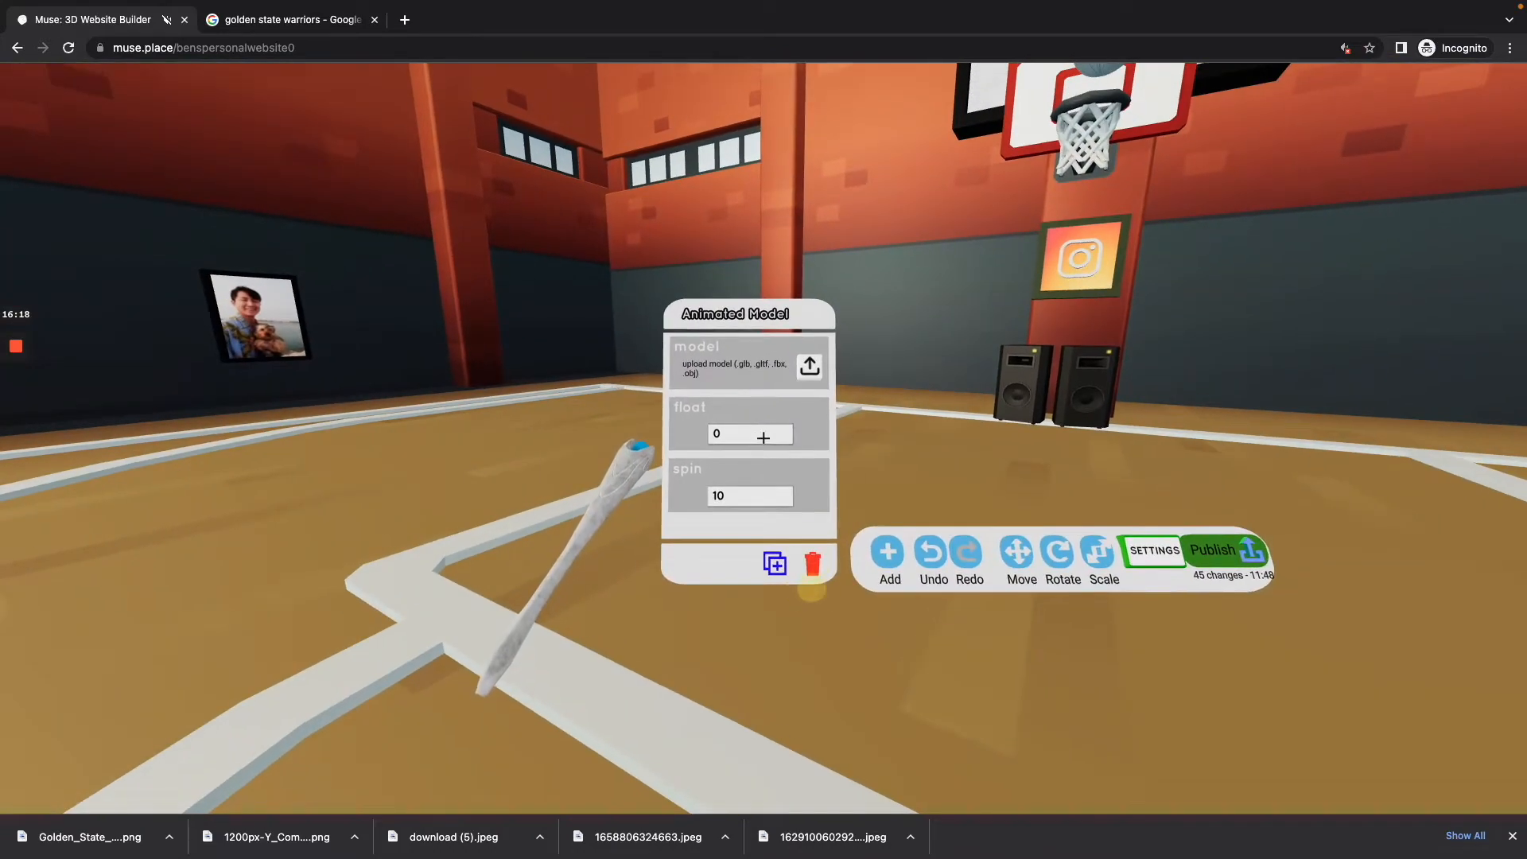
left_click(764, 438)
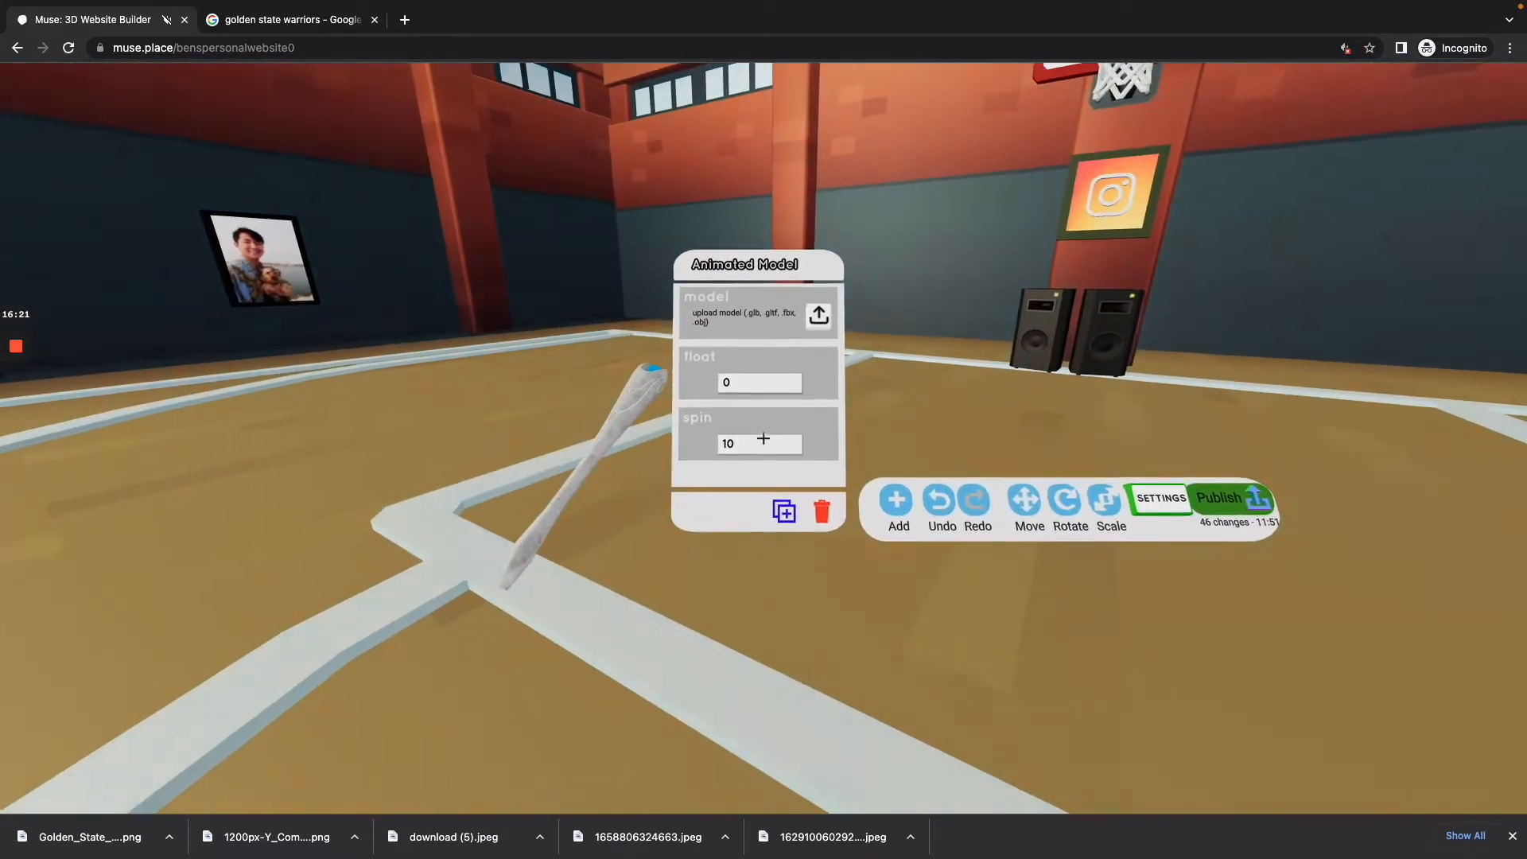
left_click(763, 439)
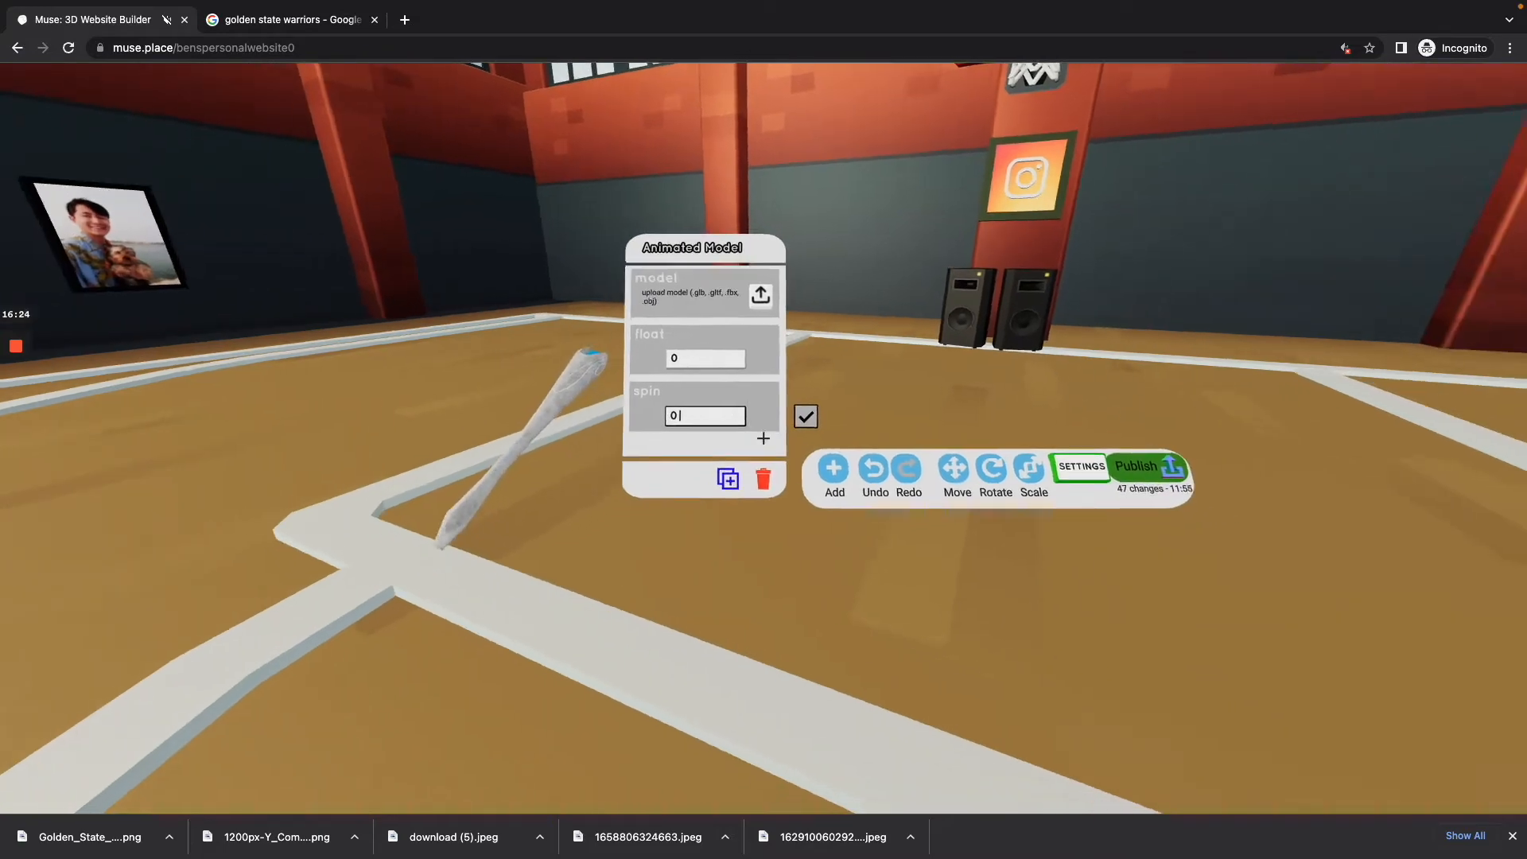
left_click(764, 438)
Step: Set the basketball's float to 2 and check its height against the hoop
key("w")
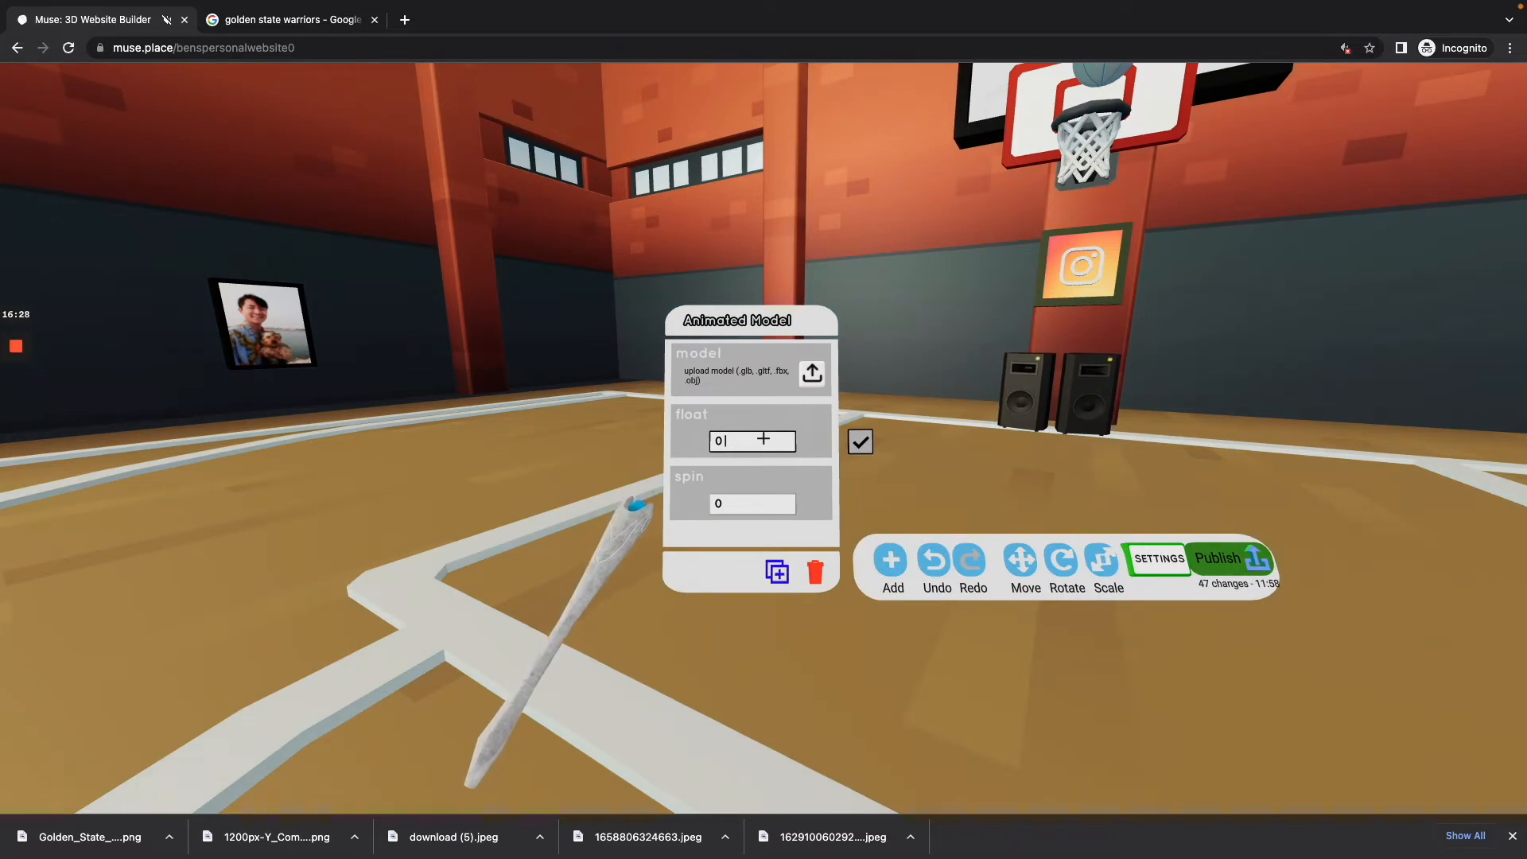
type("2")
left_click(764, 438)
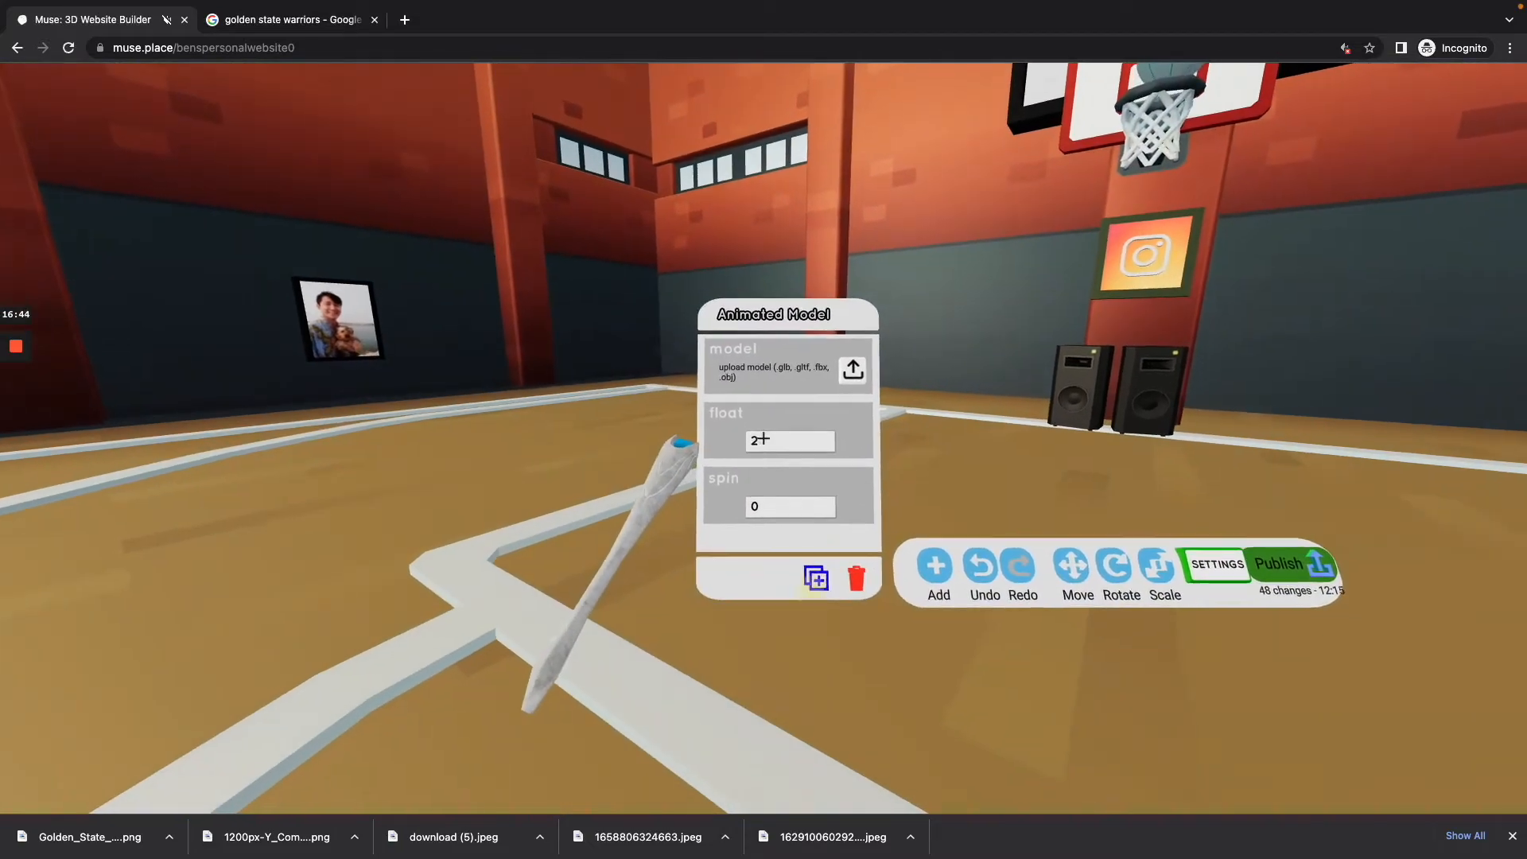
Step: Set the basketball's float to 3 and its spin to 0.5
left_click(763, 439)
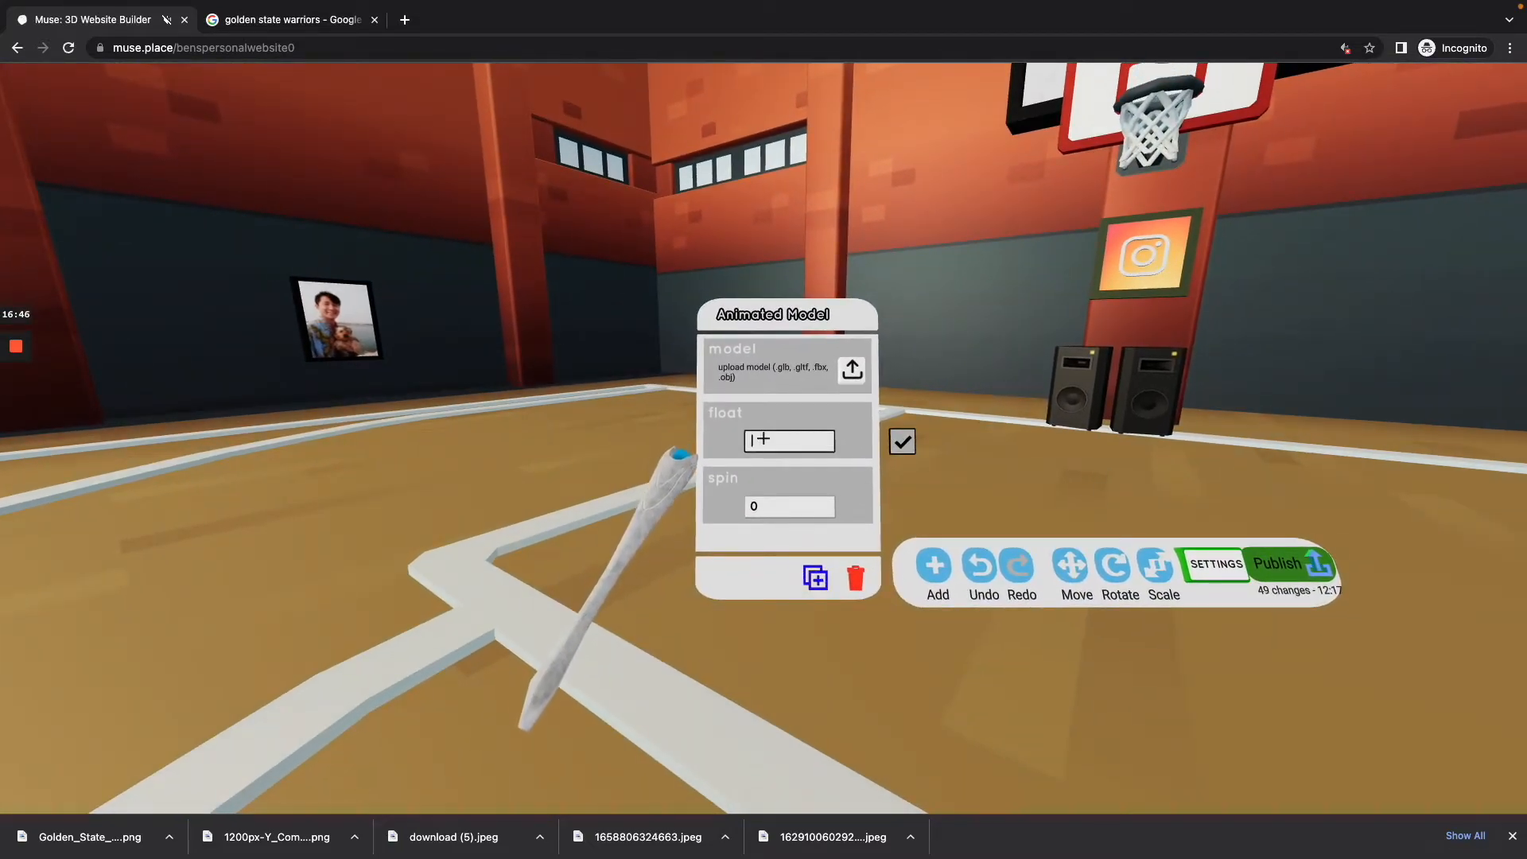
left_click(812, 578)
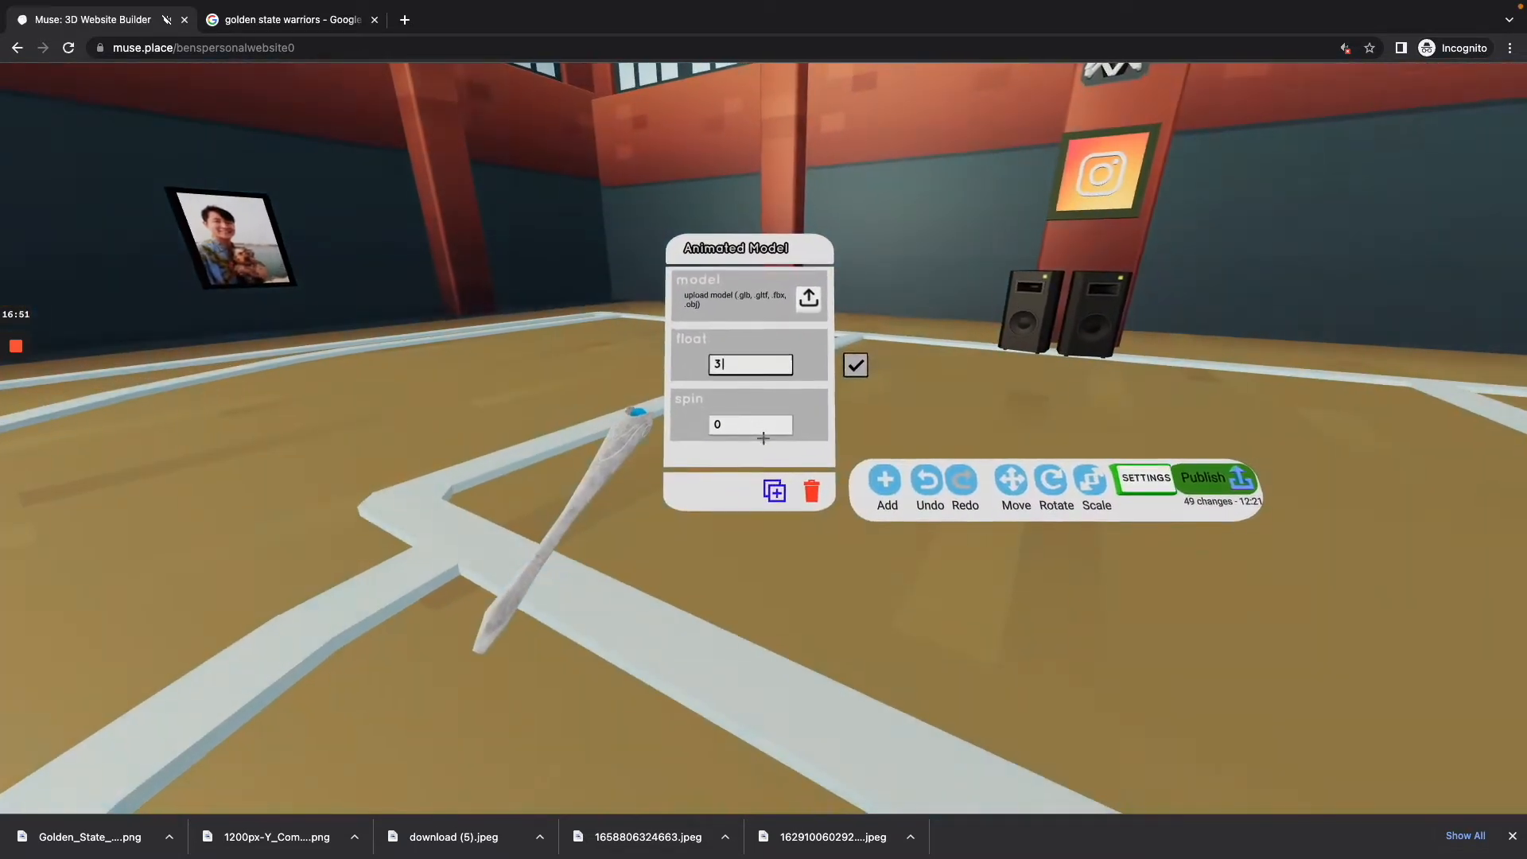
left_click(764, 438)
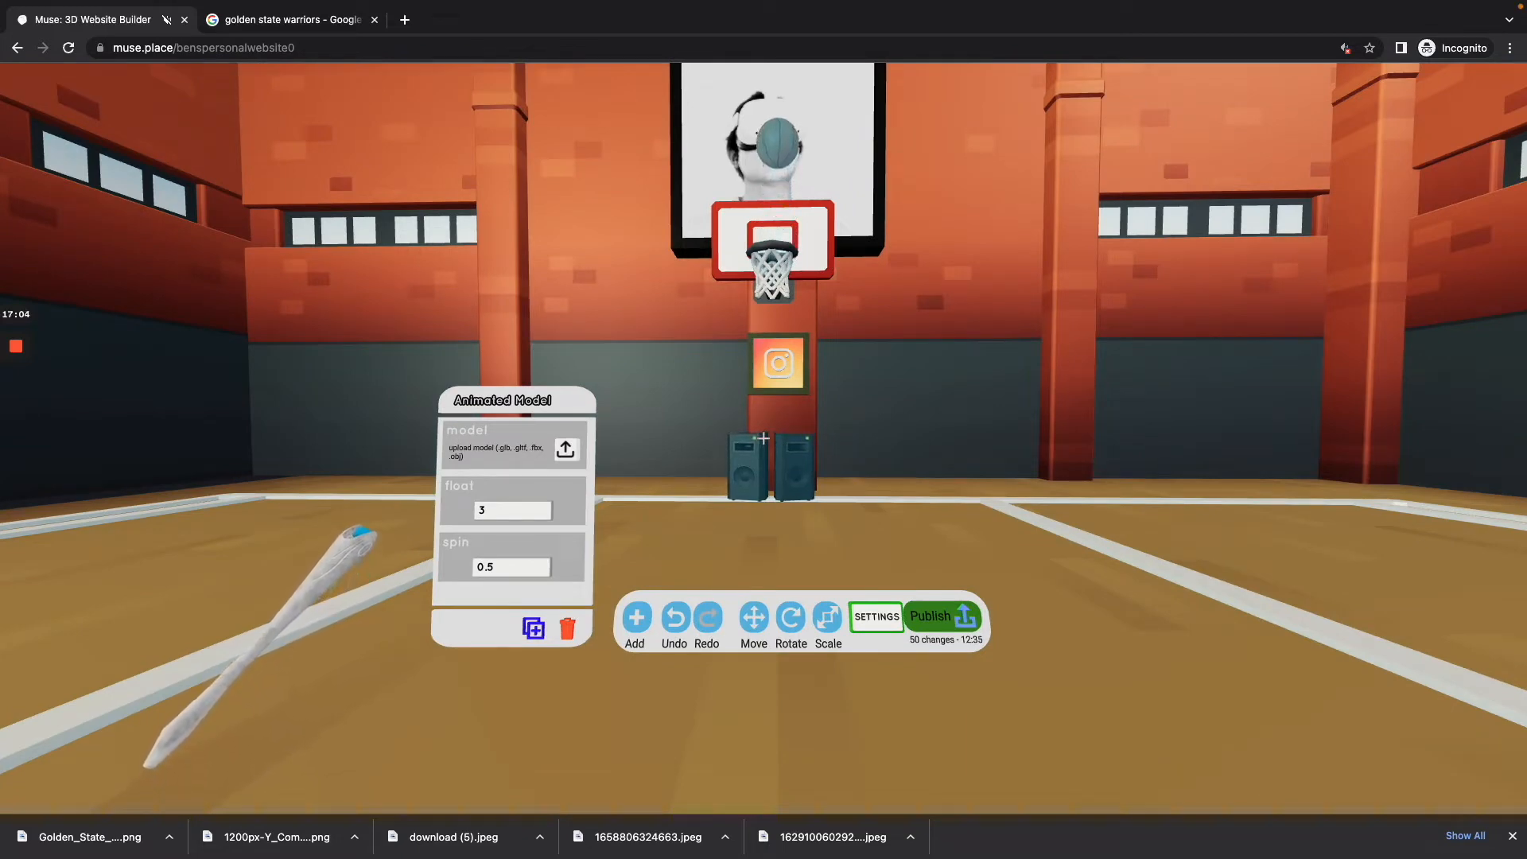
Step: Hide the builder tools and examine the basketball's movement at the hoop from close up
key("Tab")
key("w")
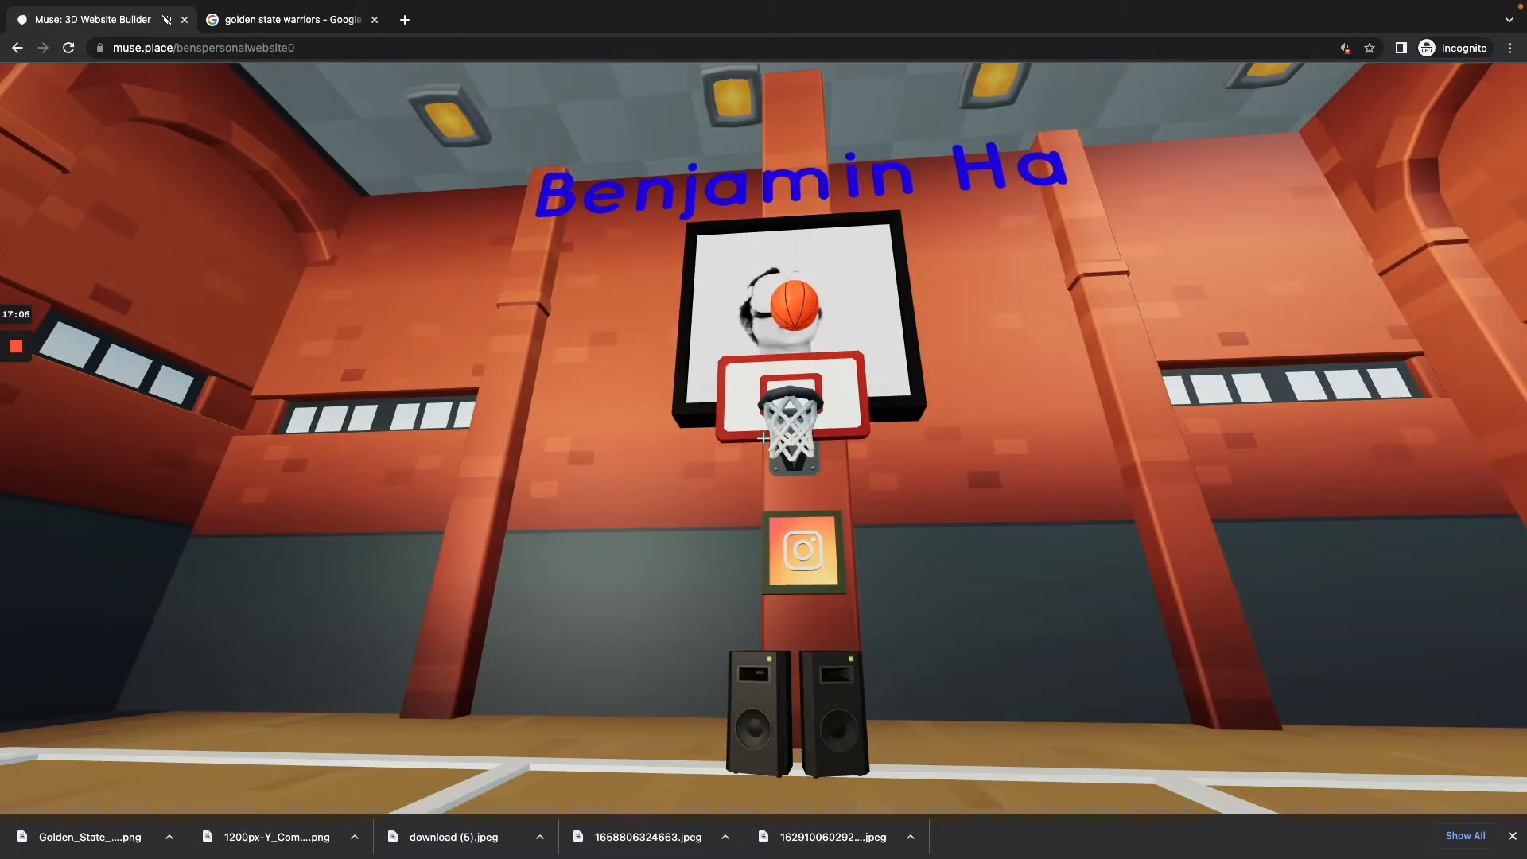
key("w")
key("w")
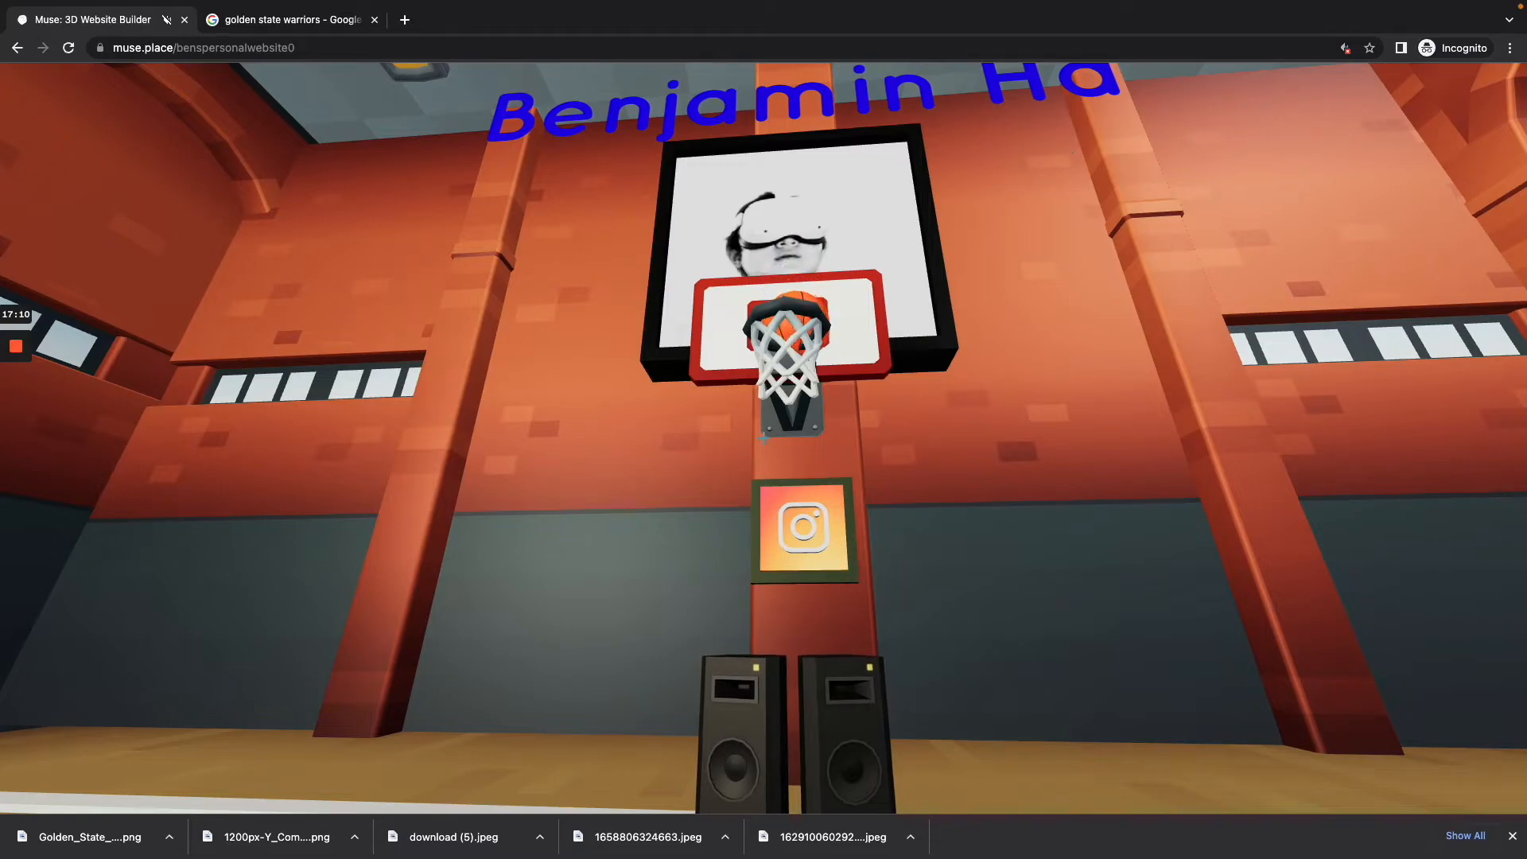
Step: Walk around the gym to examine the framed pictures and the undecorated far half of the court
key("s")
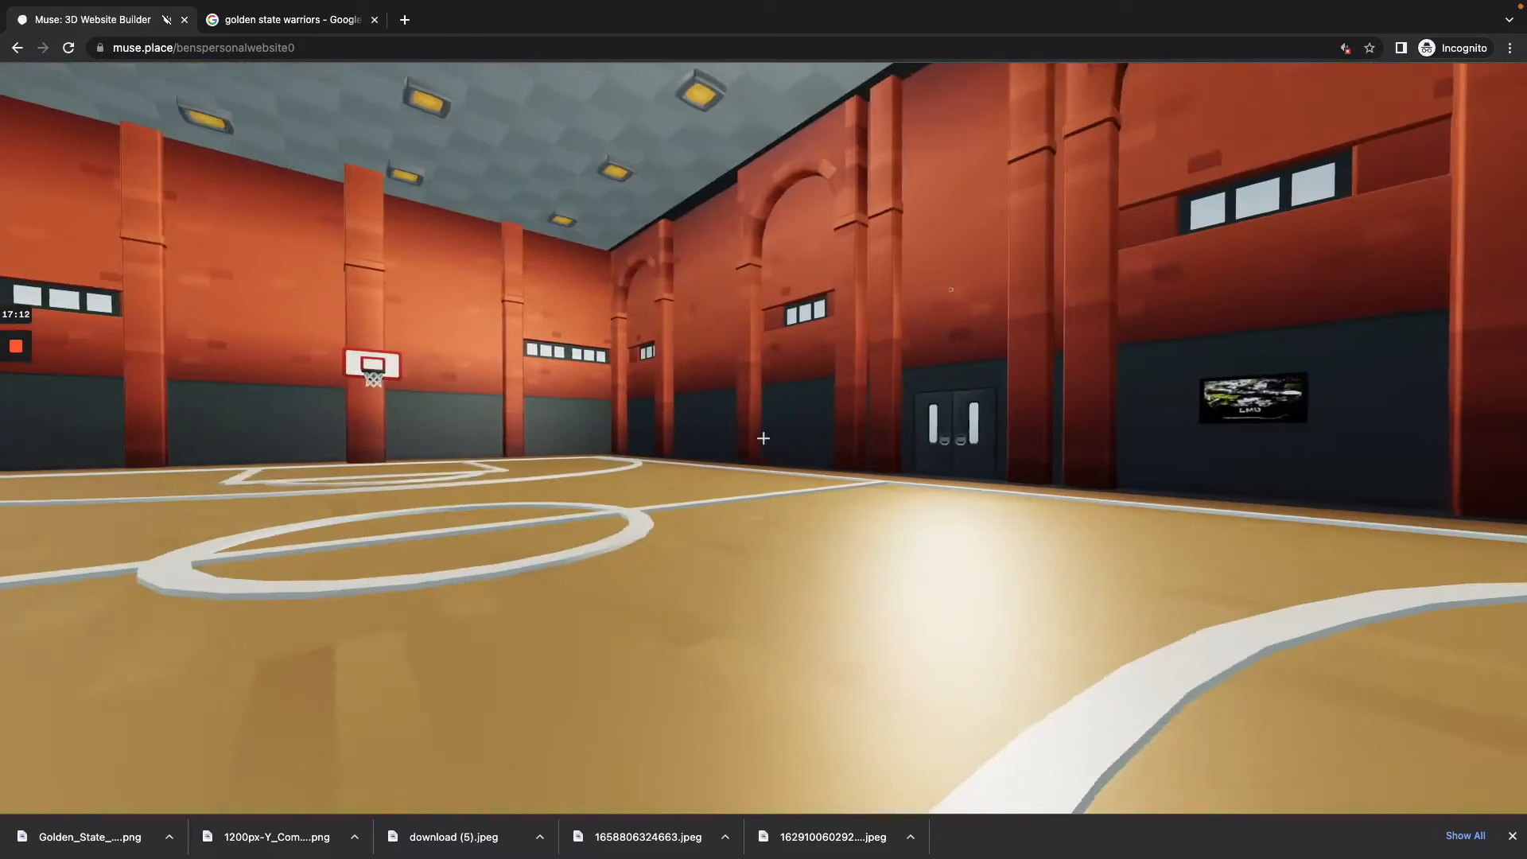
key("w")
key("w")
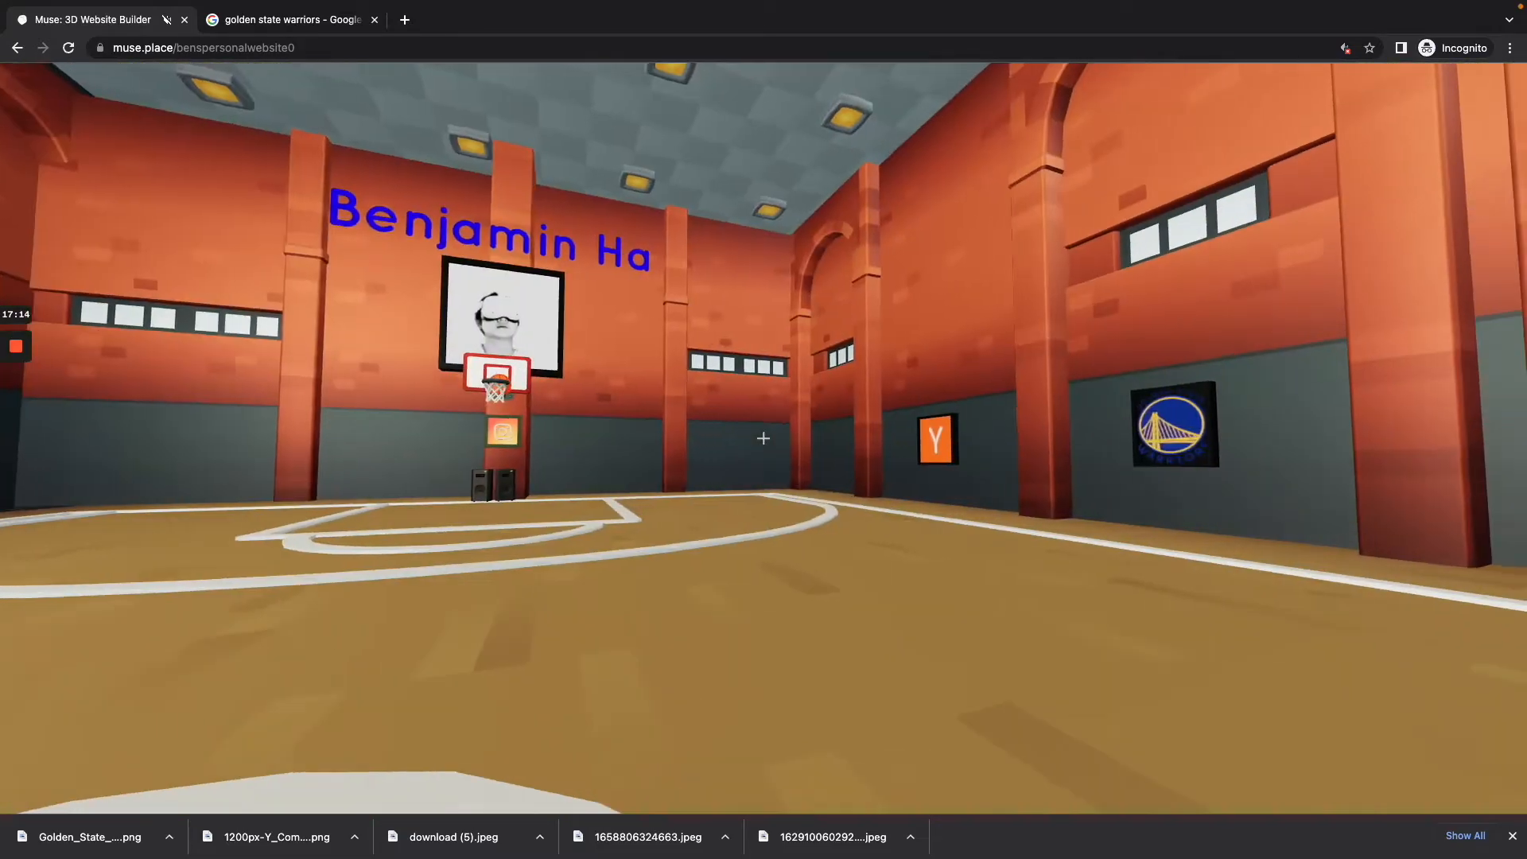
key("w")
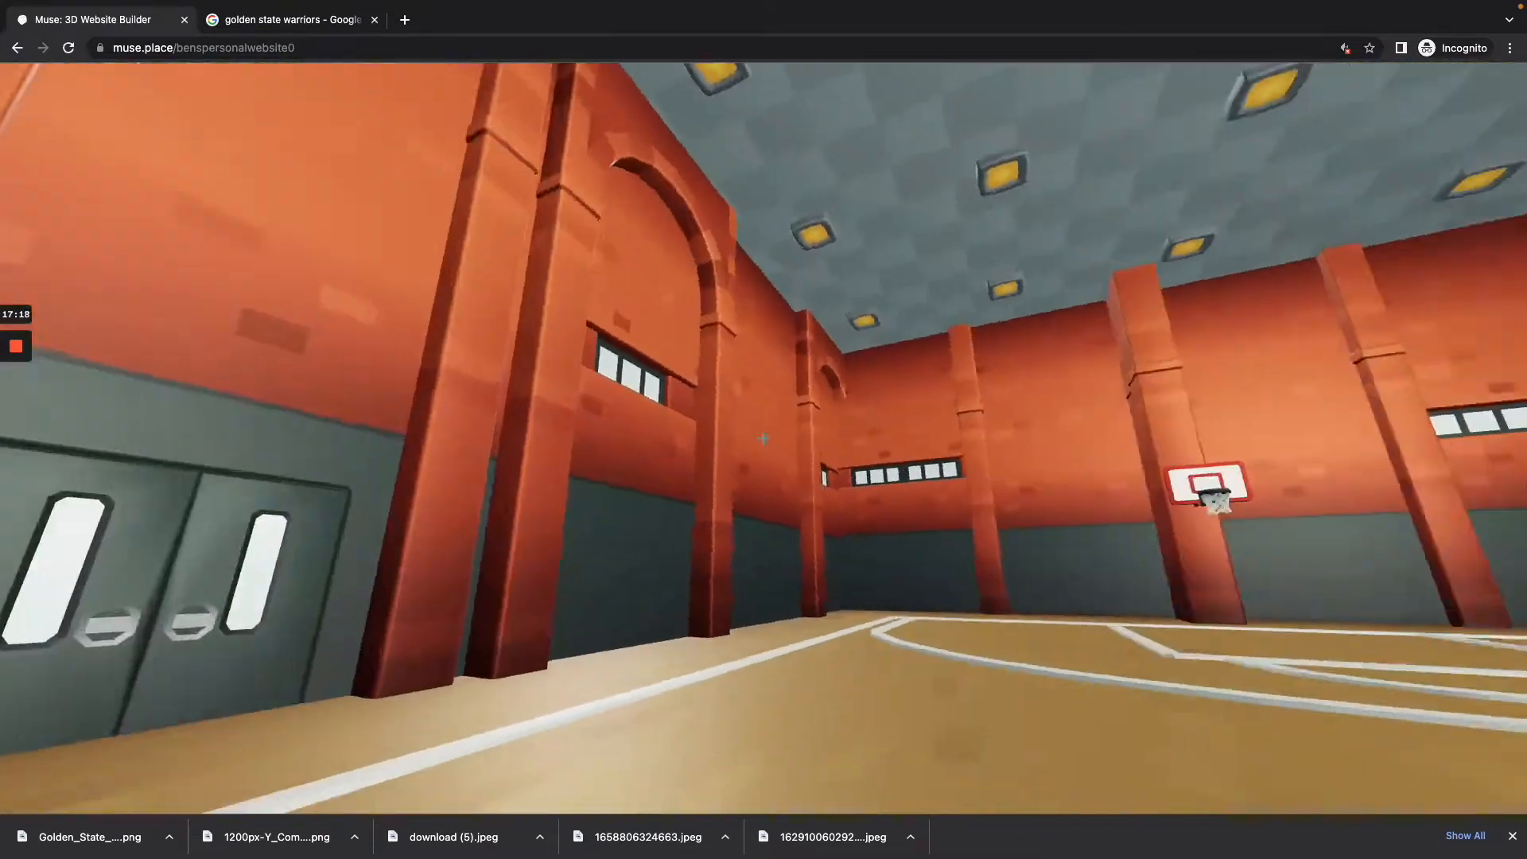
key("s")
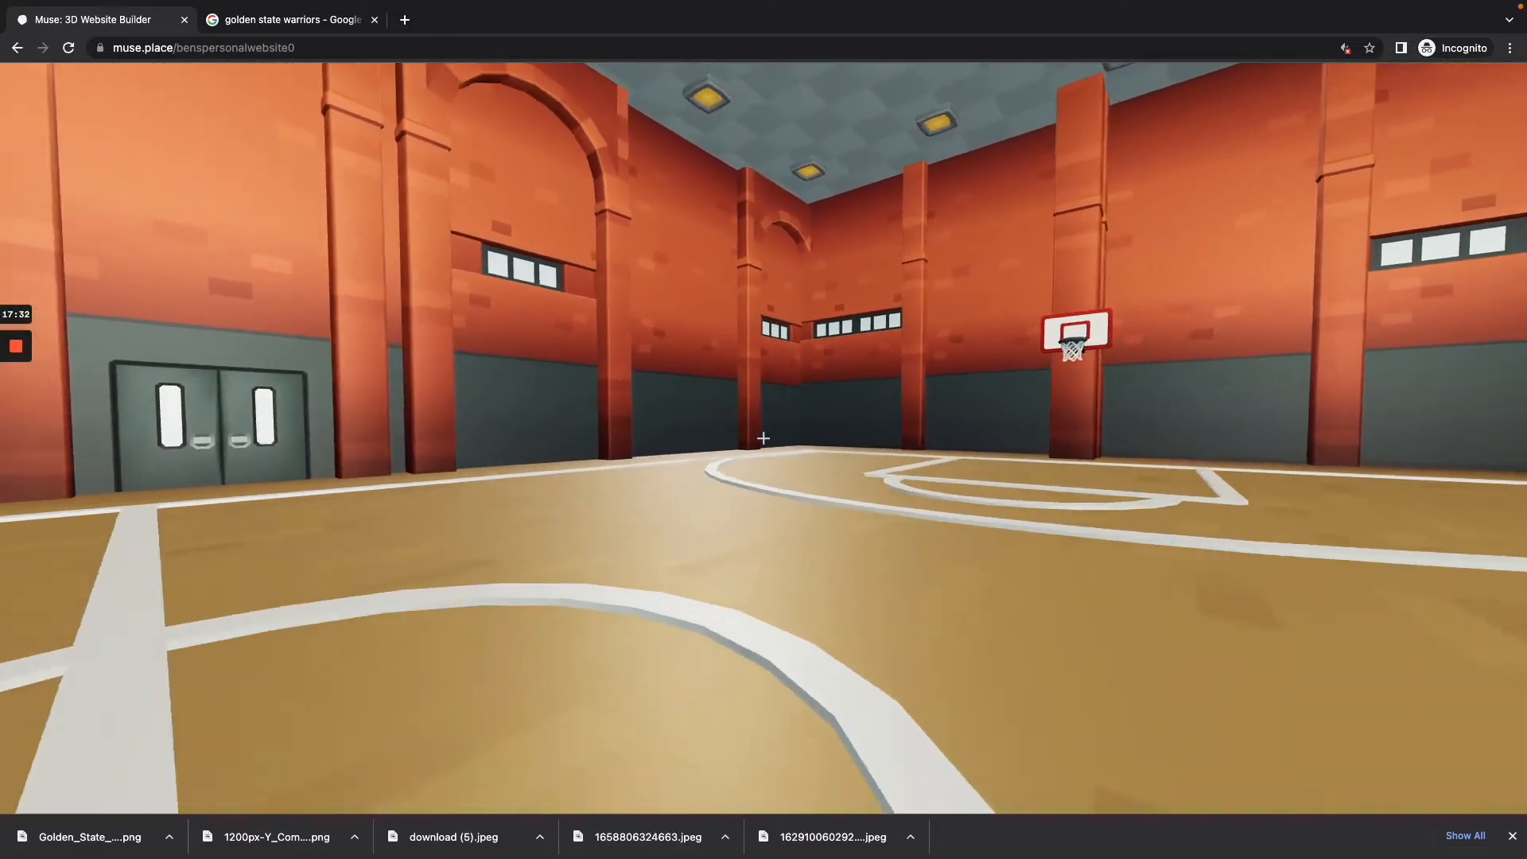
key("s")
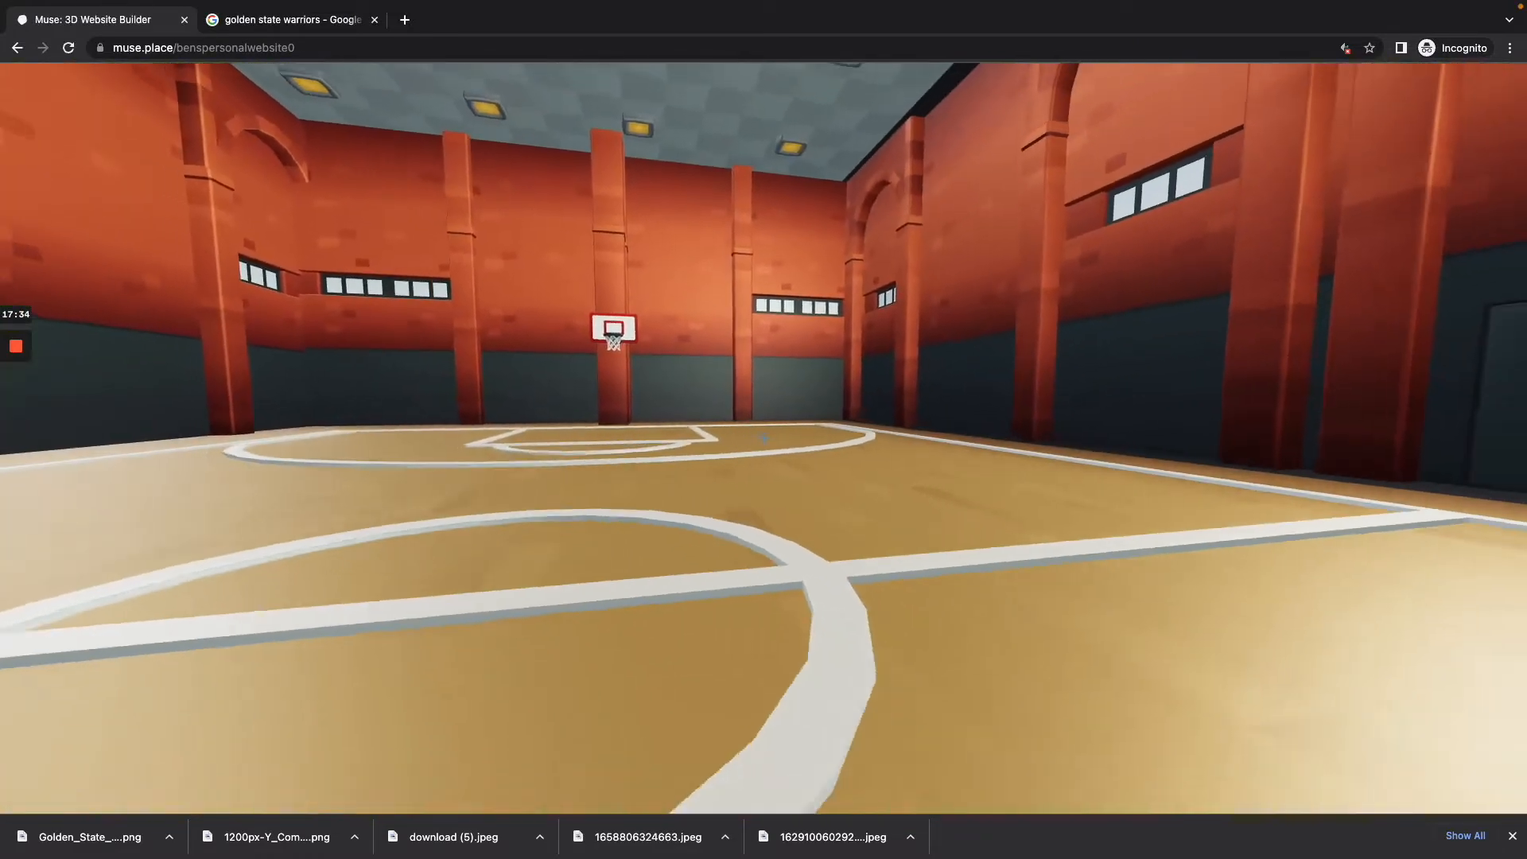
key("w")
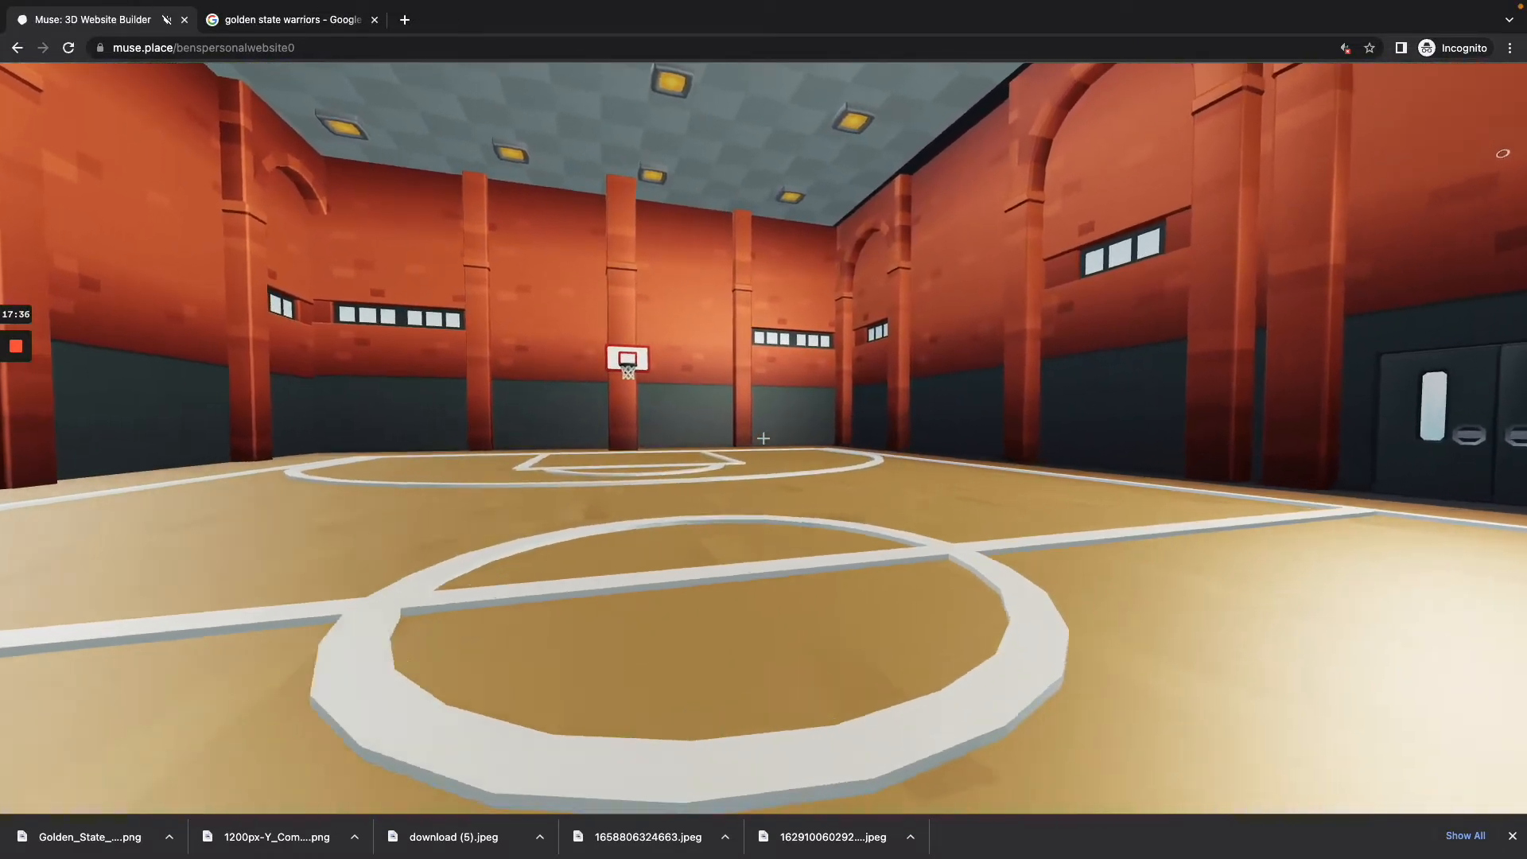
key("w")
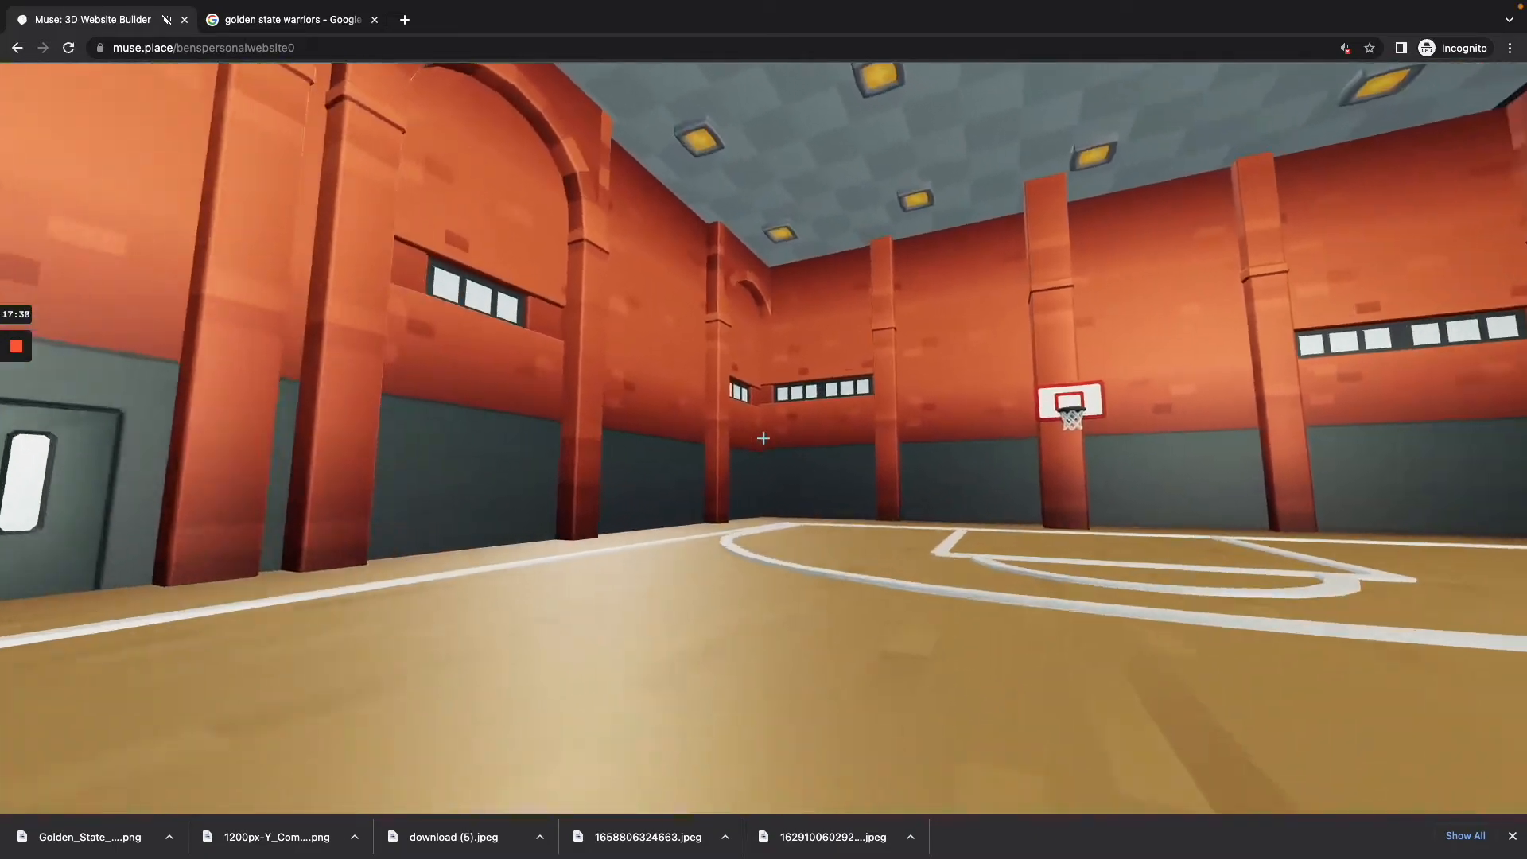
key("s")
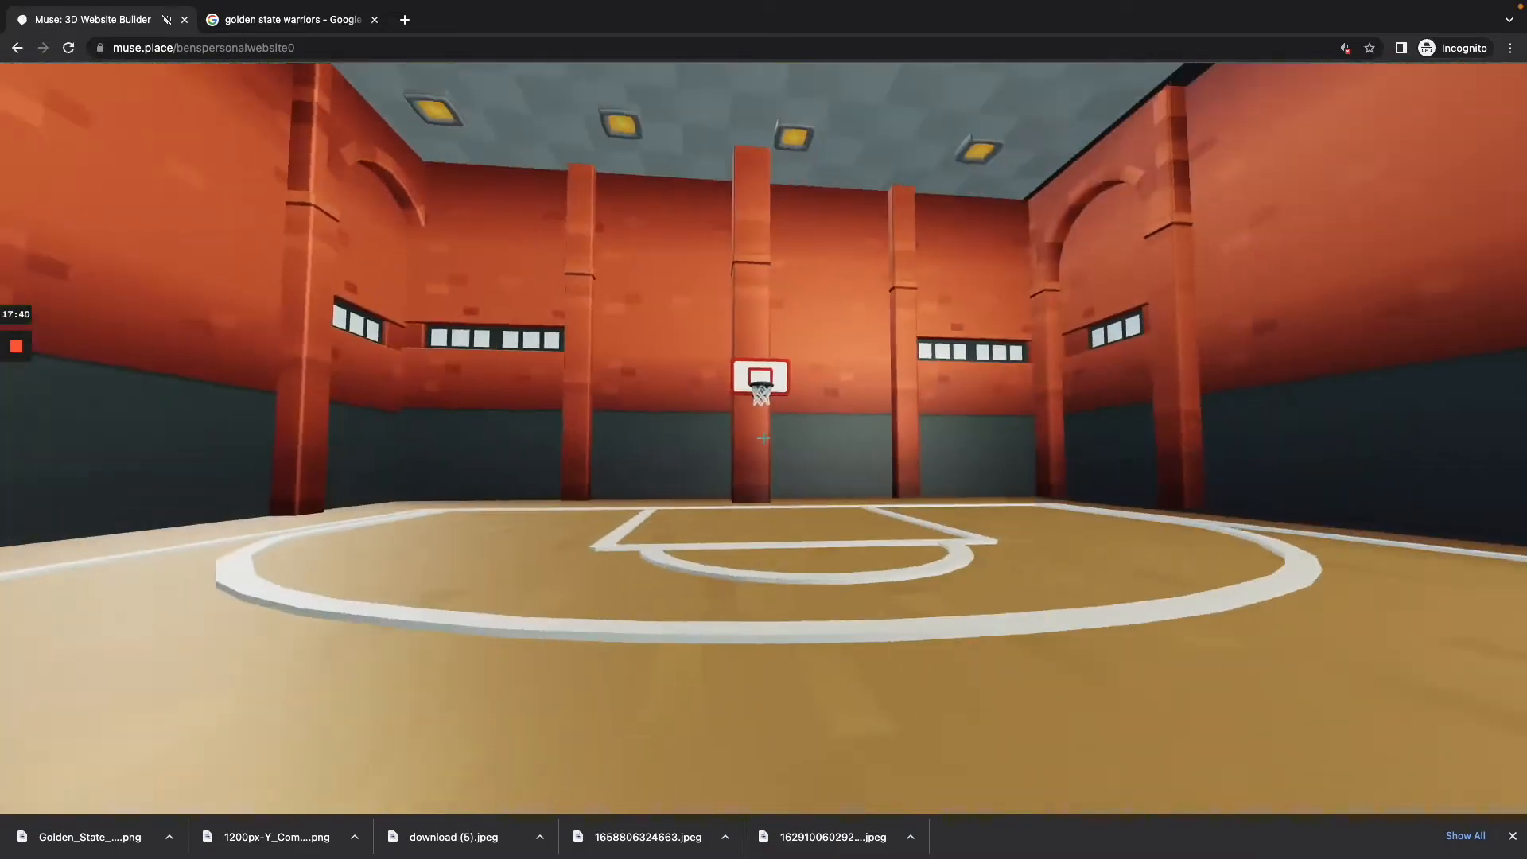
key("s")
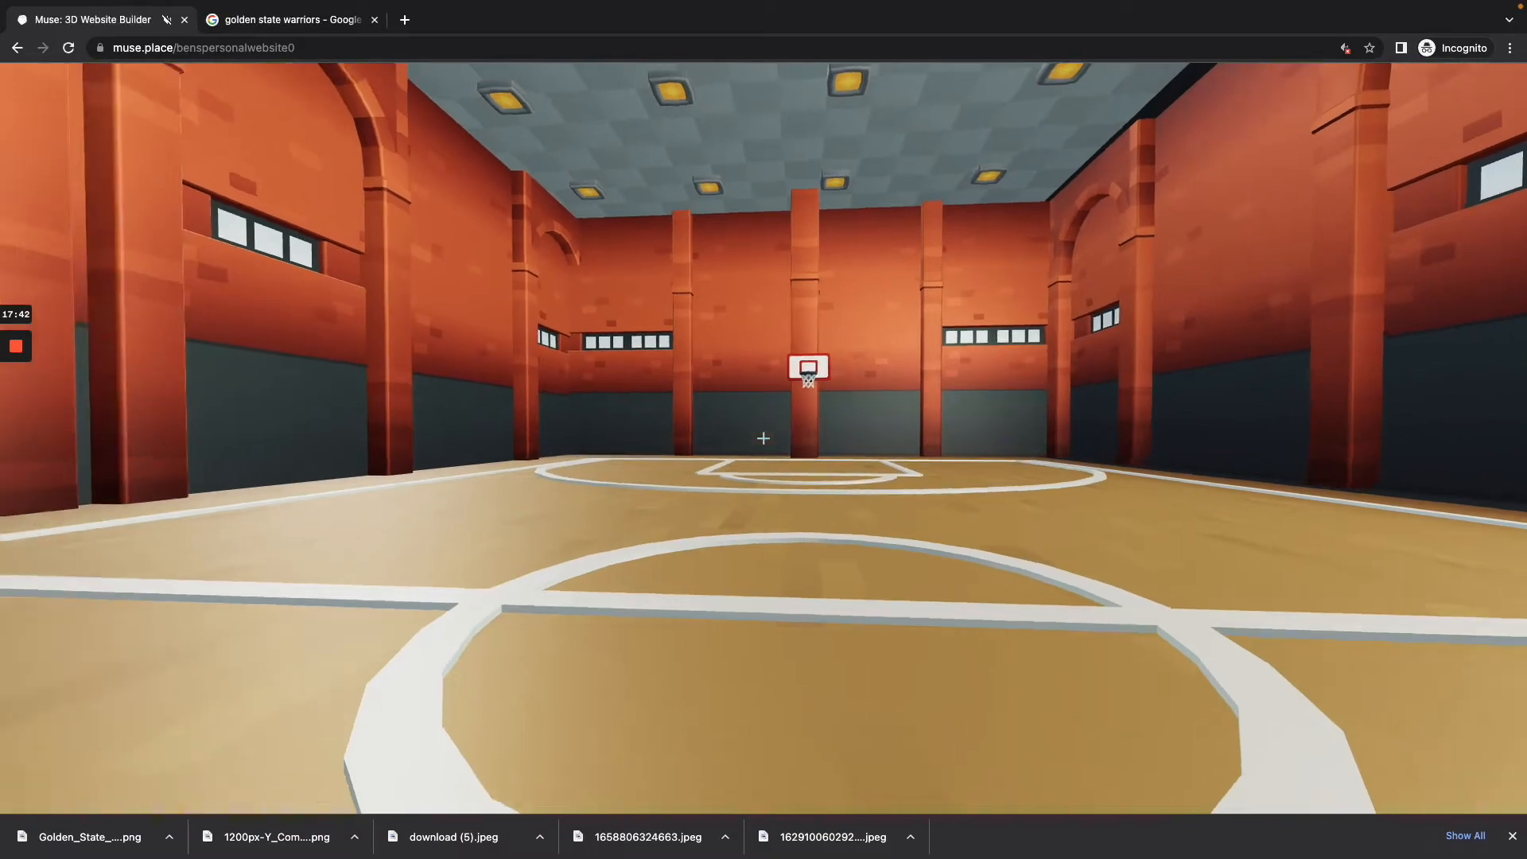
Step: Bring back the builder tools and add a wall facing the undecorated far half of the court
key("w")
key("b")
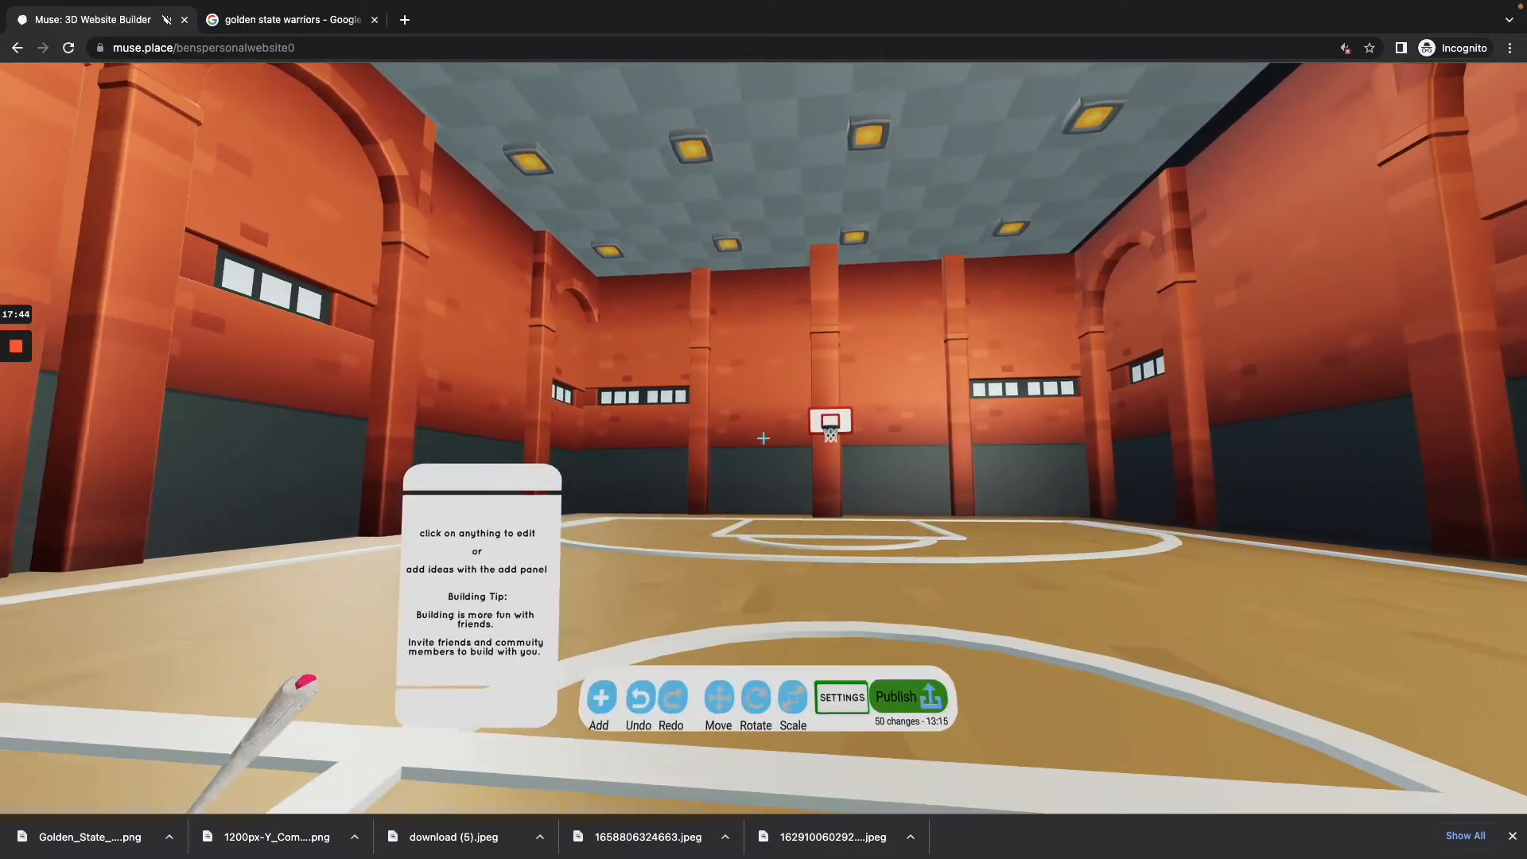
left_click(761, 446)
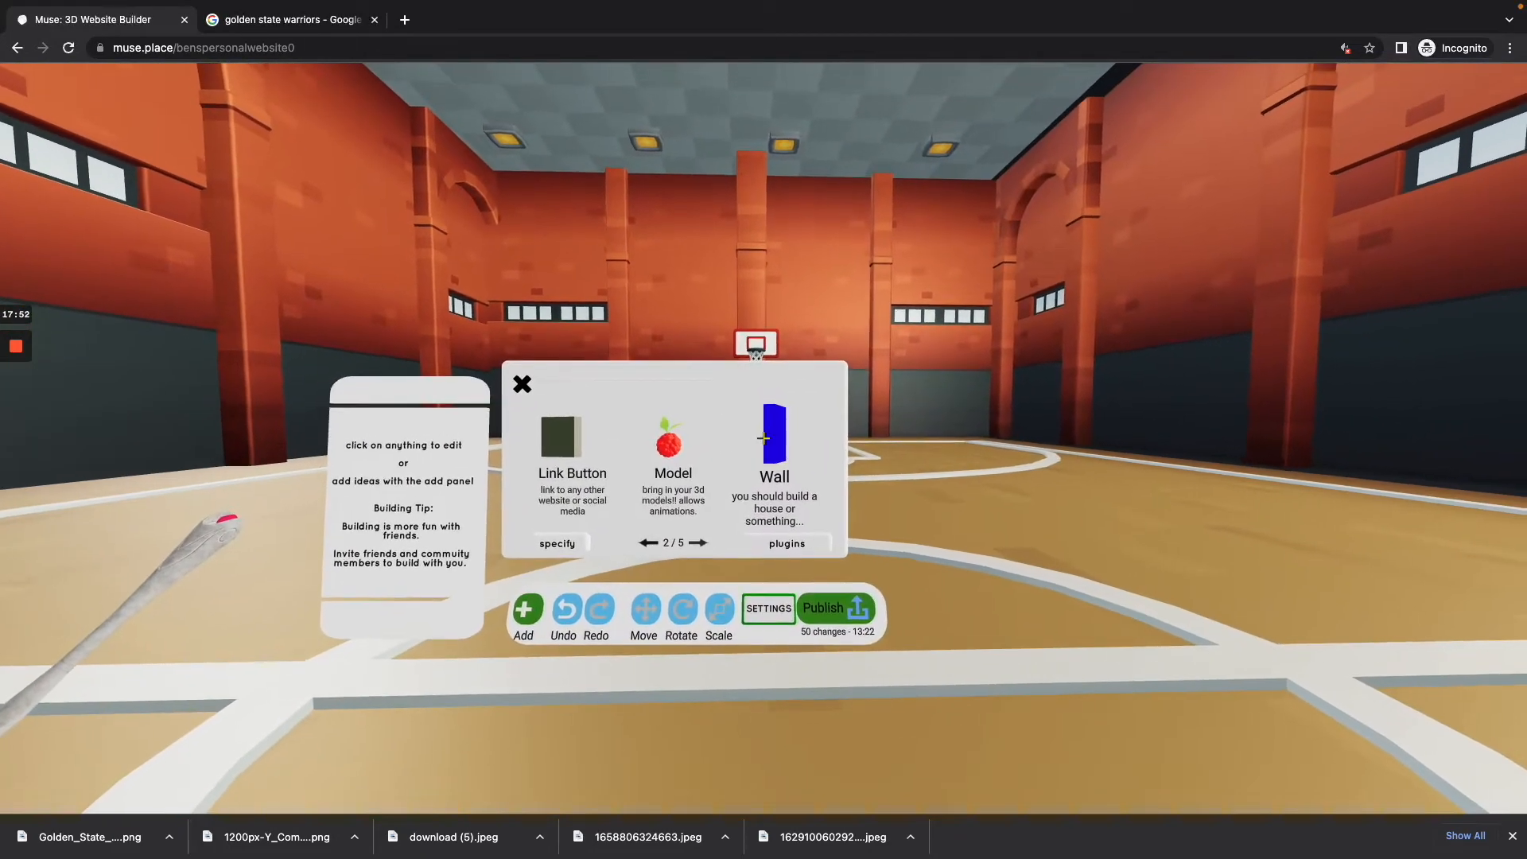
key("s")
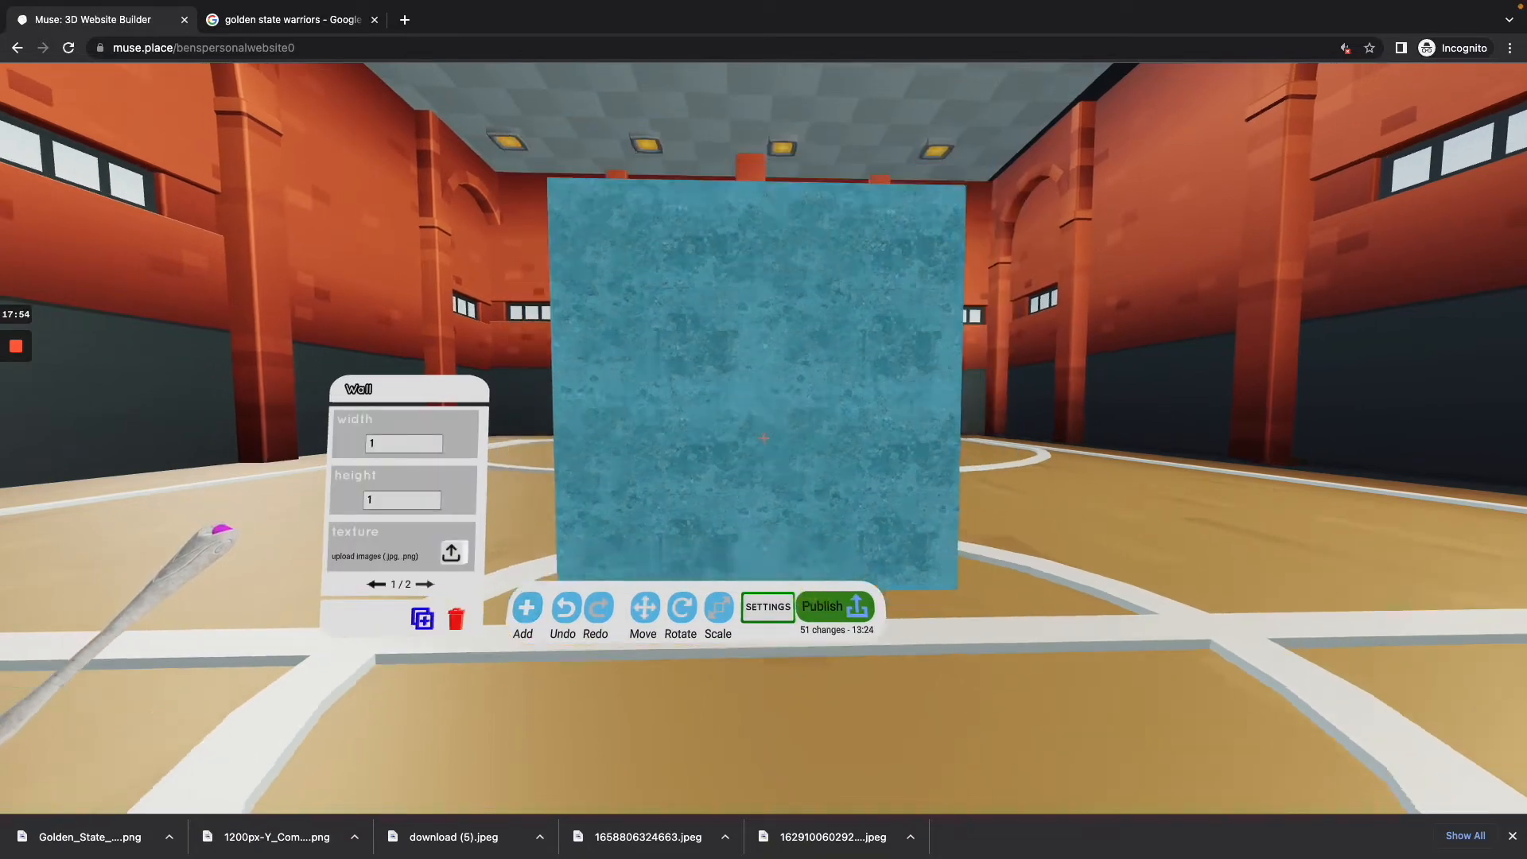
Step: Set the new wall's width to 18 and its height to 11, and deselect it to check its coverage
key("s")
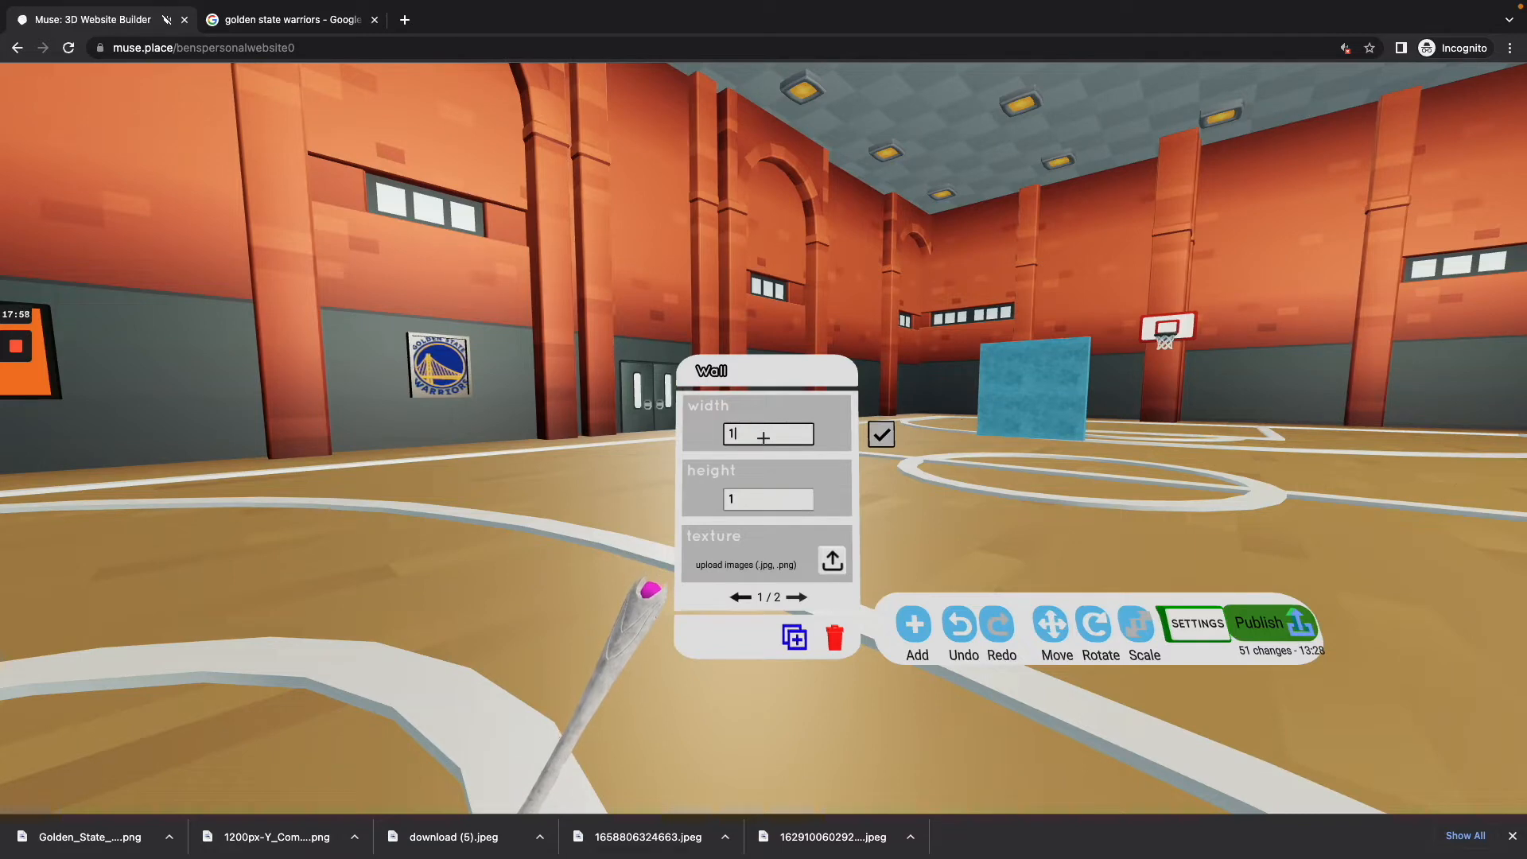
type("0")
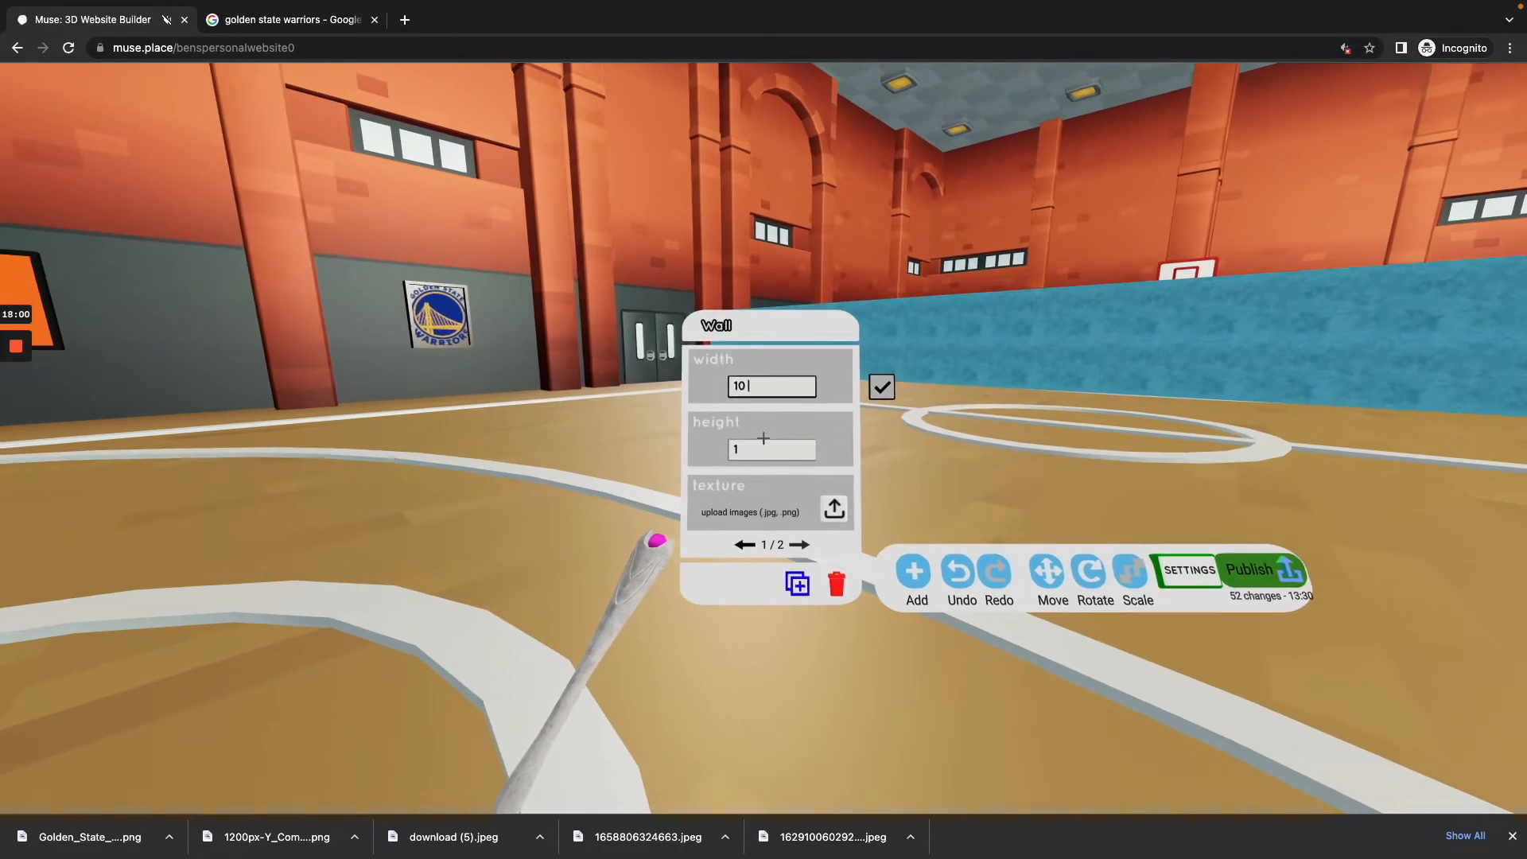
type("0")
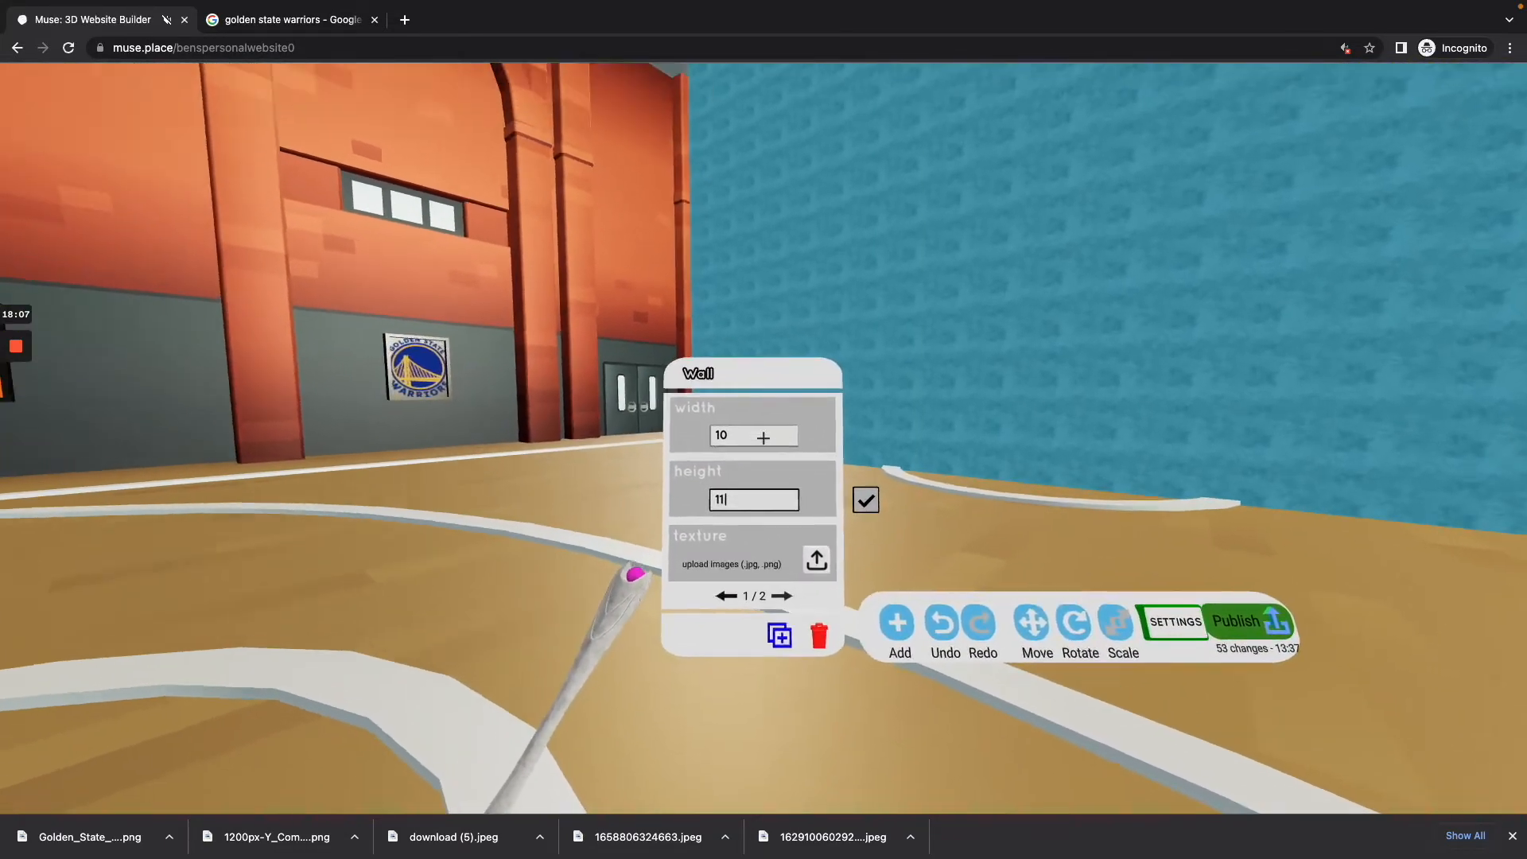
left_click(763, 438)
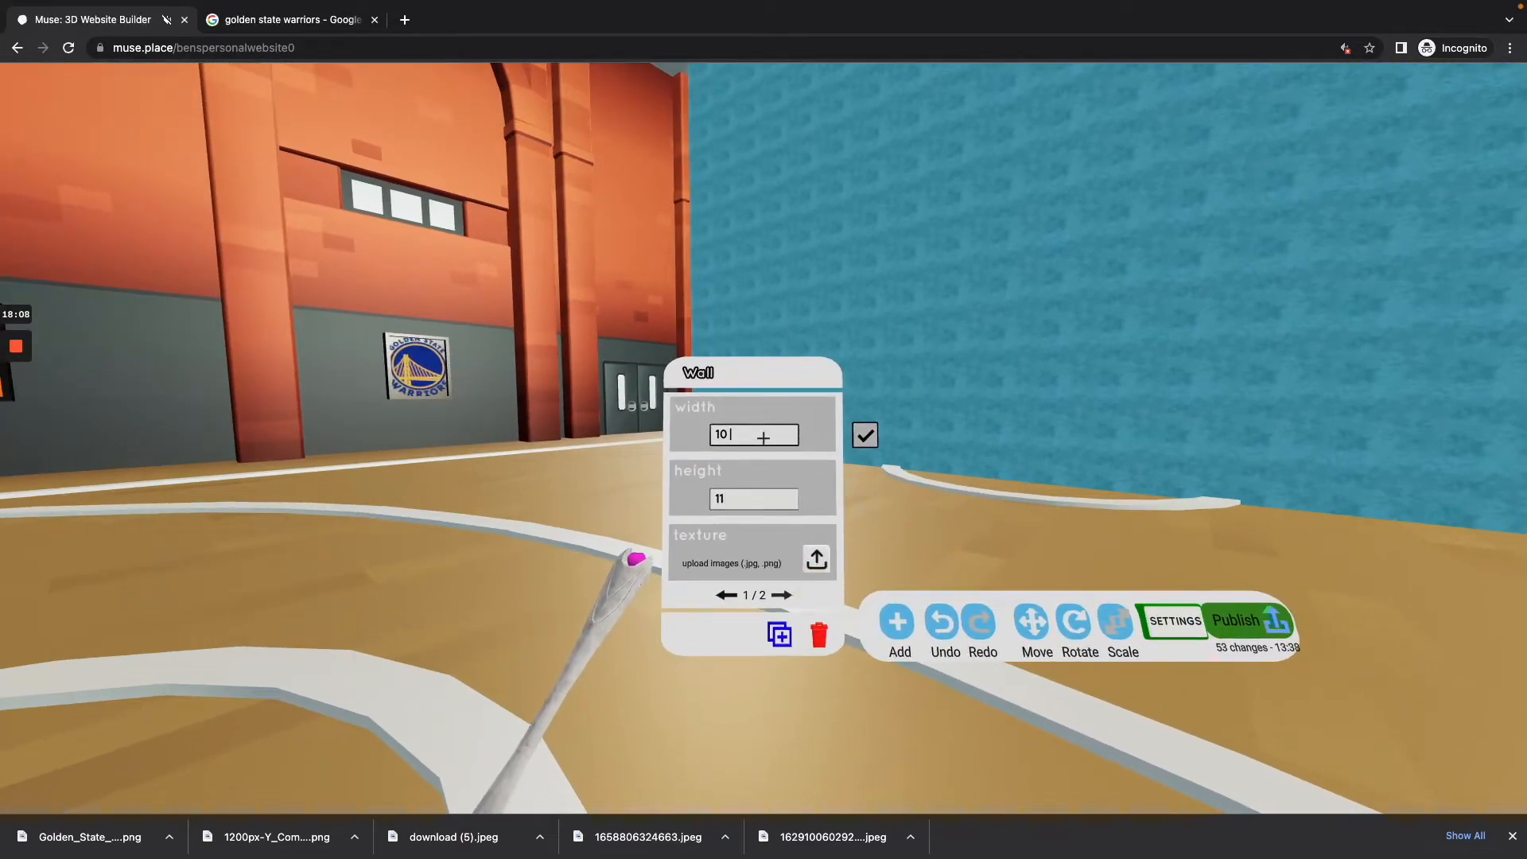
key("BackSpace")
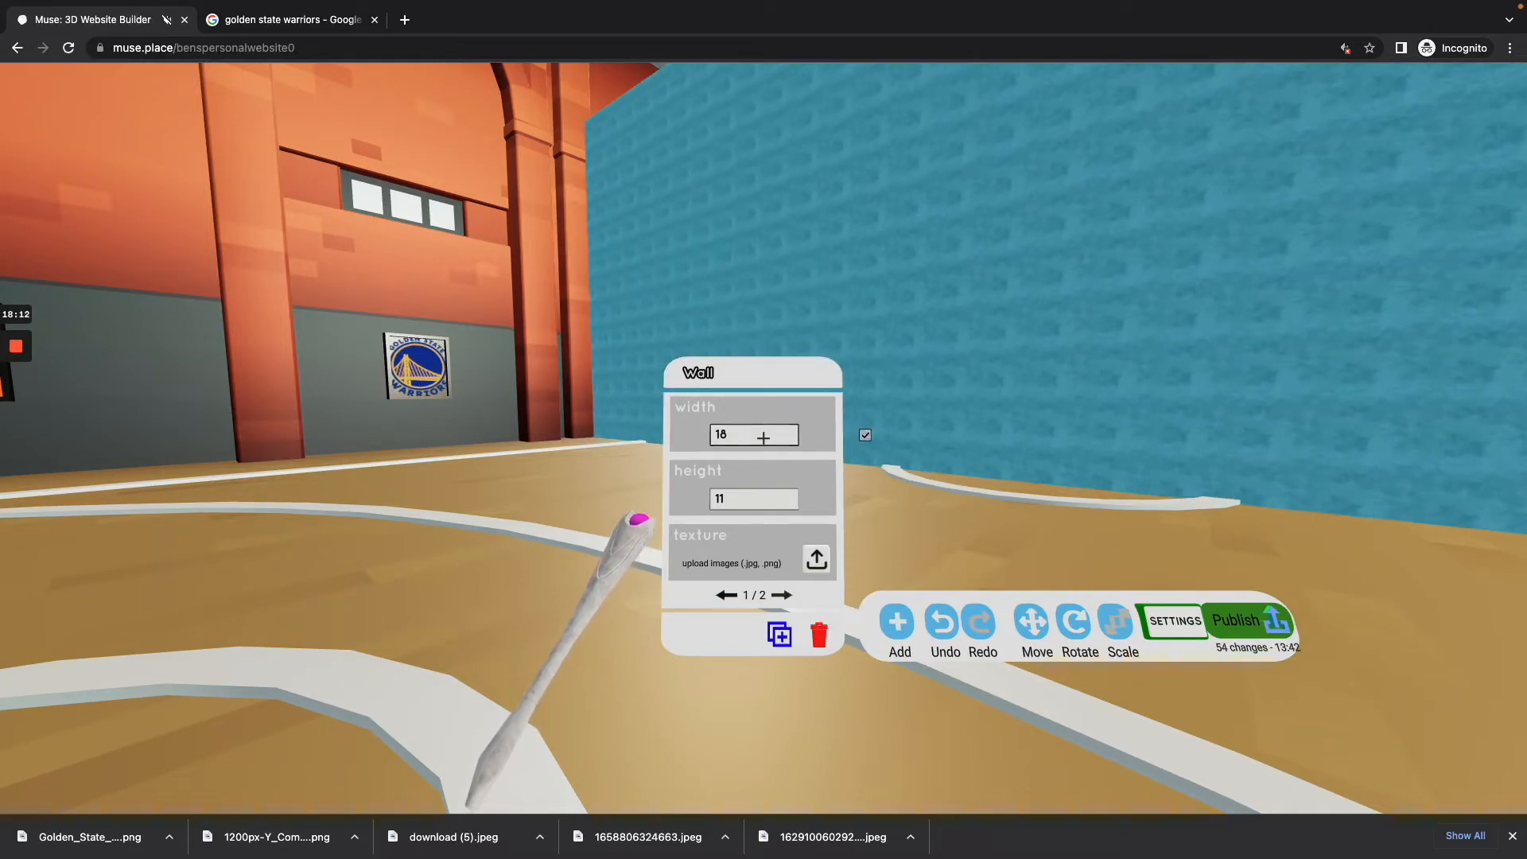
key("Return")
left_click(764, 438)
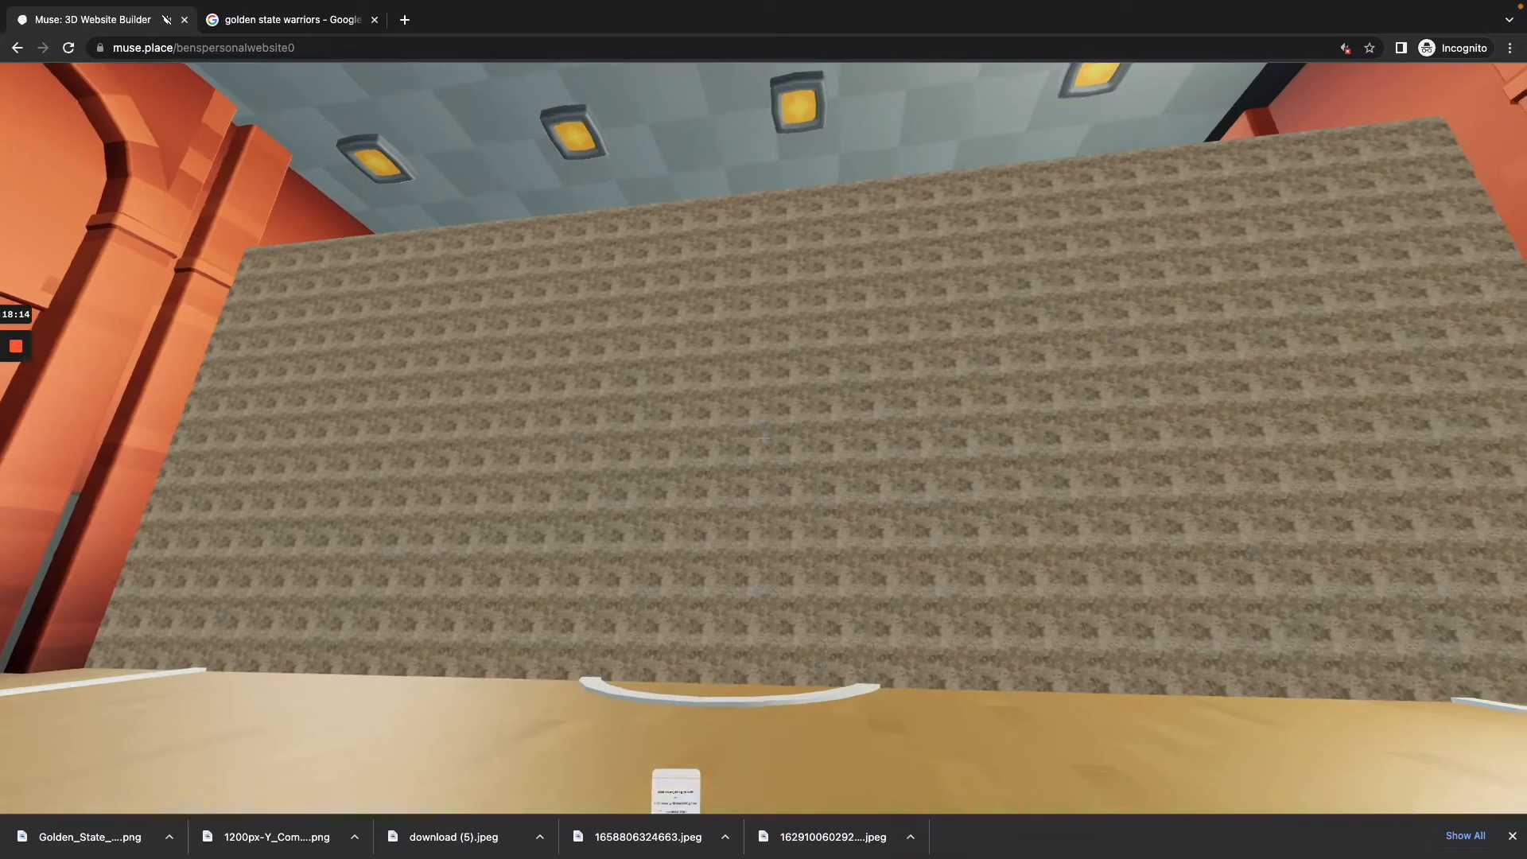
Step: Move the wall along the z axis to just behind the half-court line, closing off the far half of the gym
left_click(763, 437)
left_click(763, 437)
left_click(764, 437)
left_click(763, 437)
left_click_drag(763, 438, 763, 438)
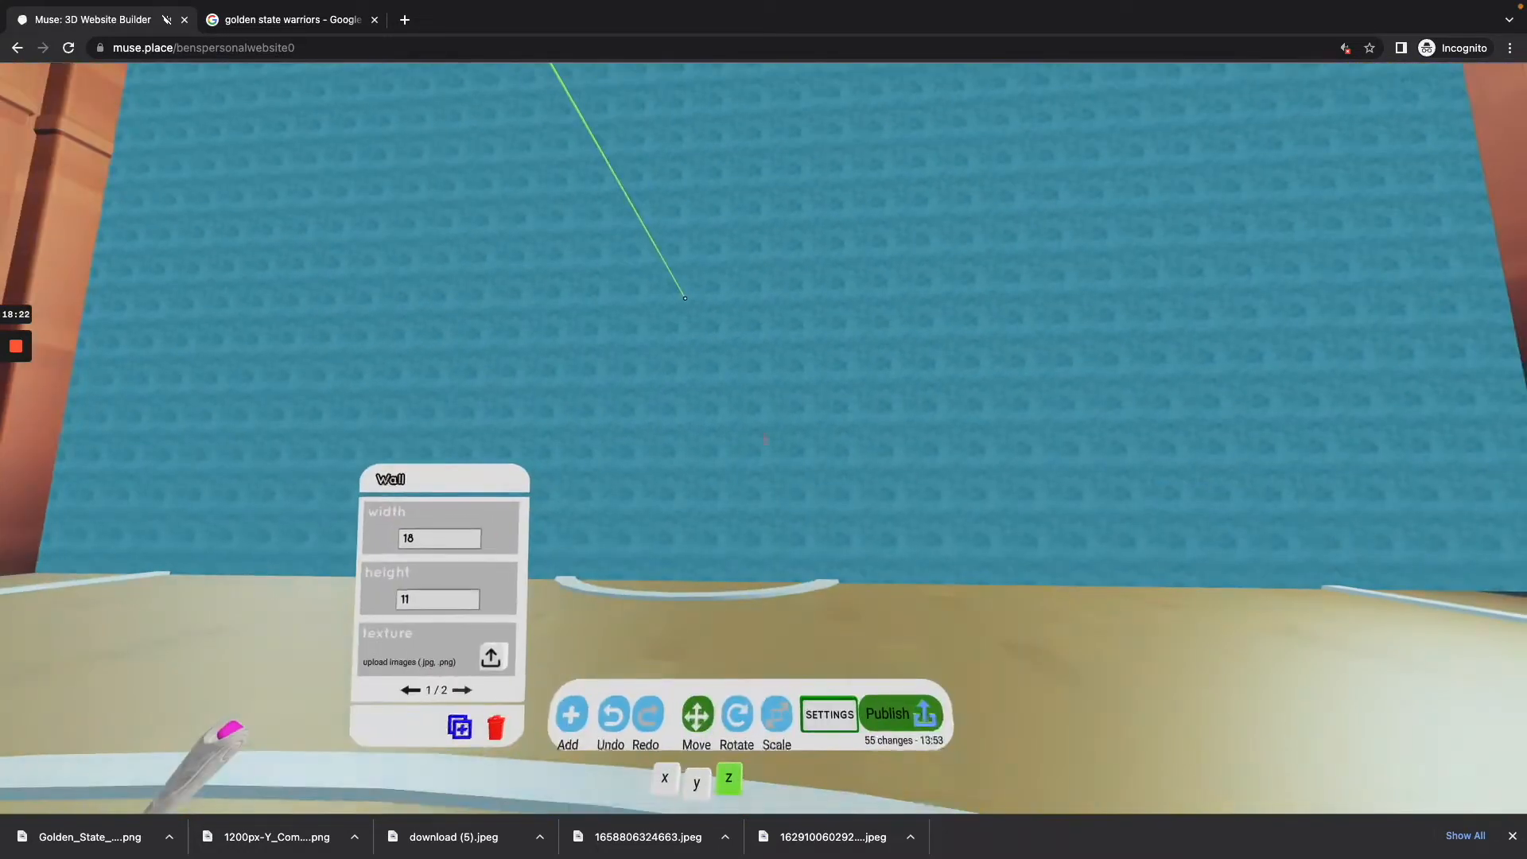
left_click_drag(763, 438, 763, 438)
key("w")
key("s")
key("w")
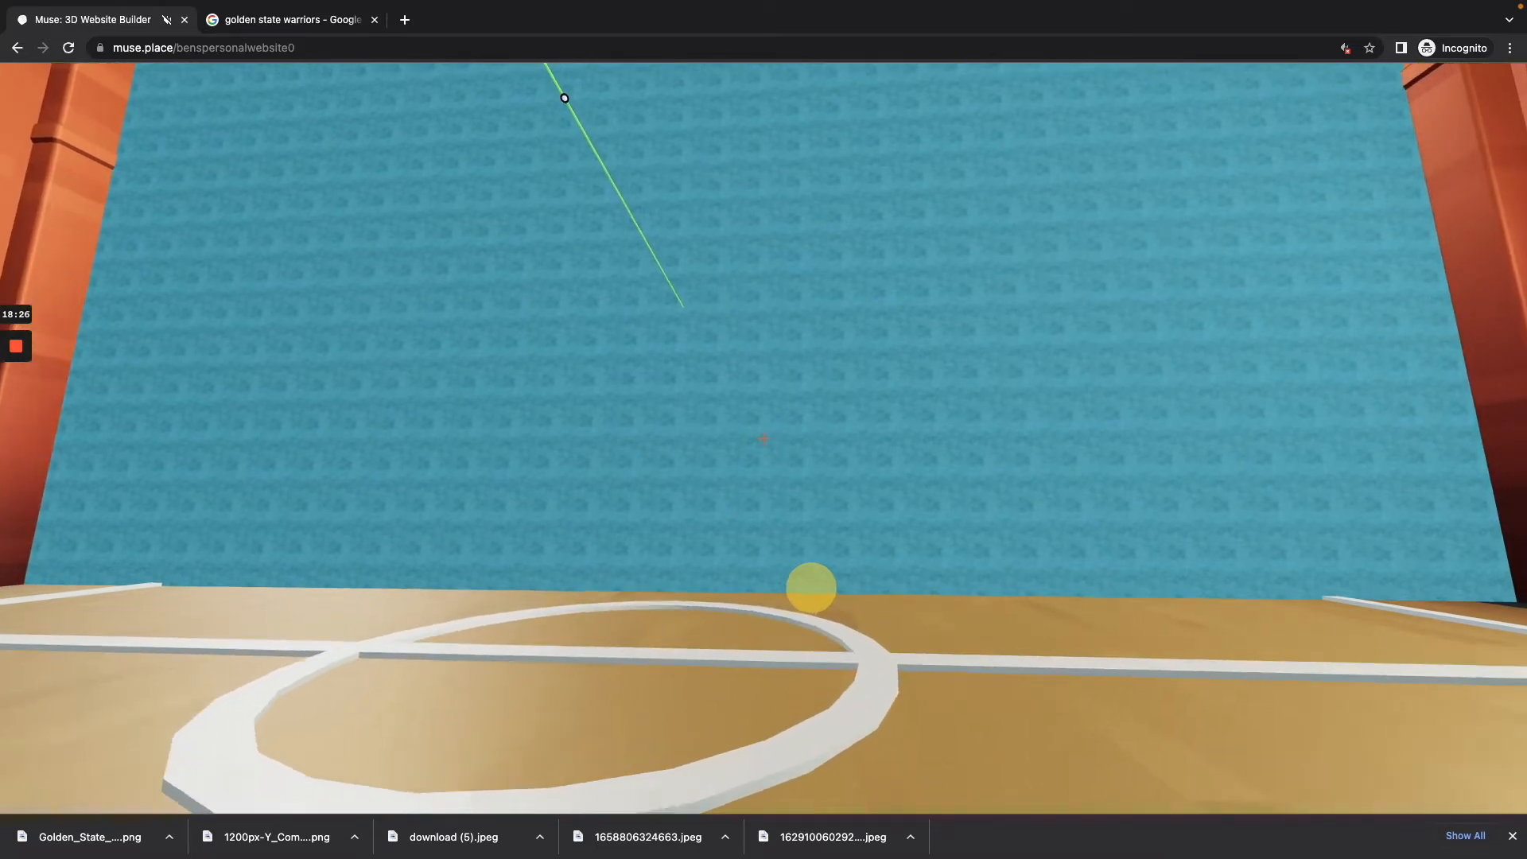
left_click(763, 438)
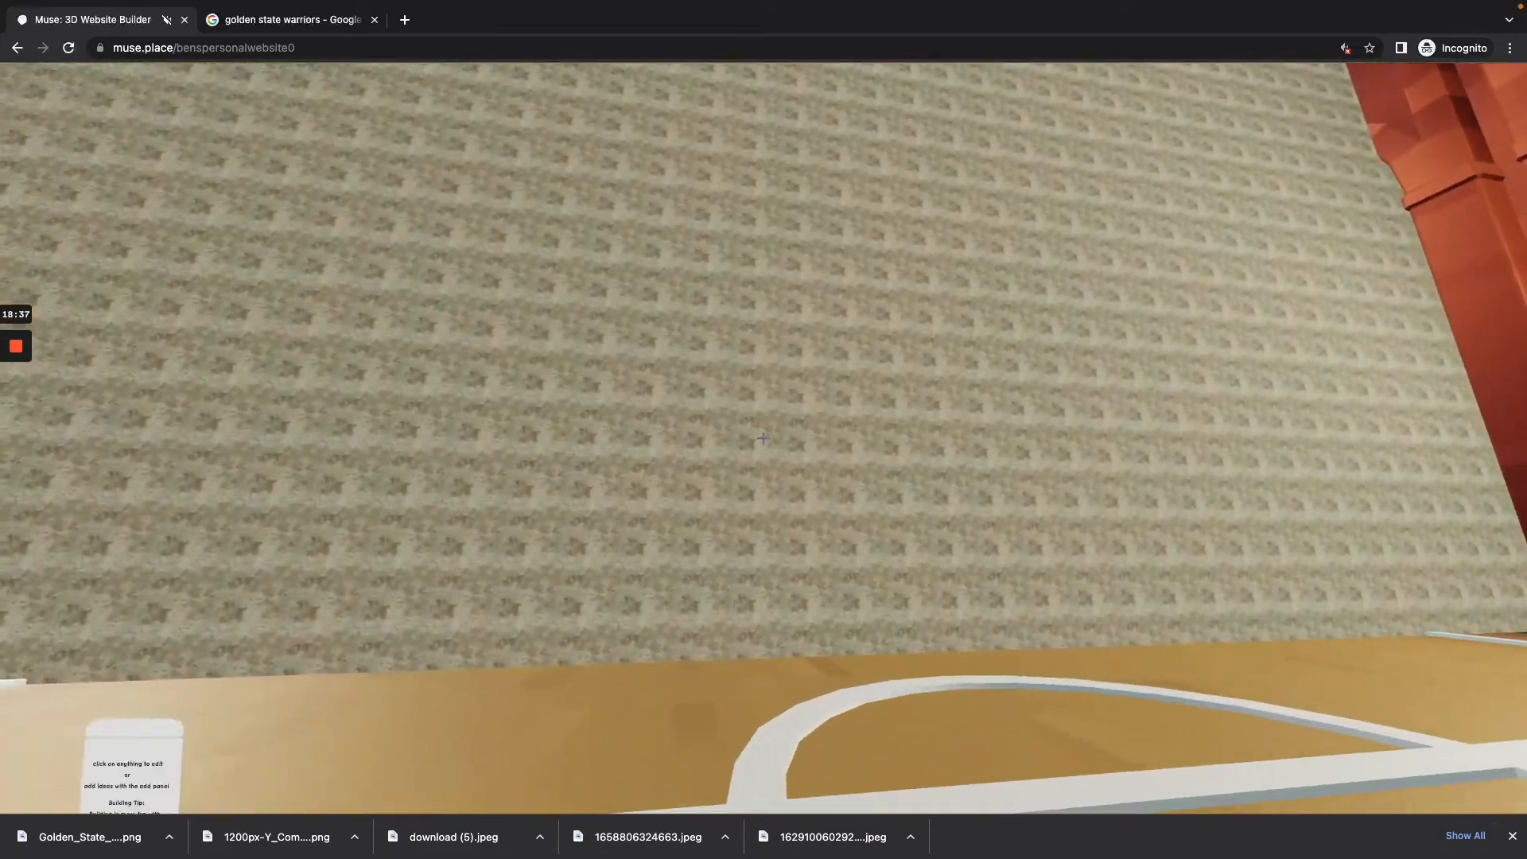
Step: Select the dividing wall to bring up its width, height and texture settings, and inspect its coverage
left_click(808, 586)
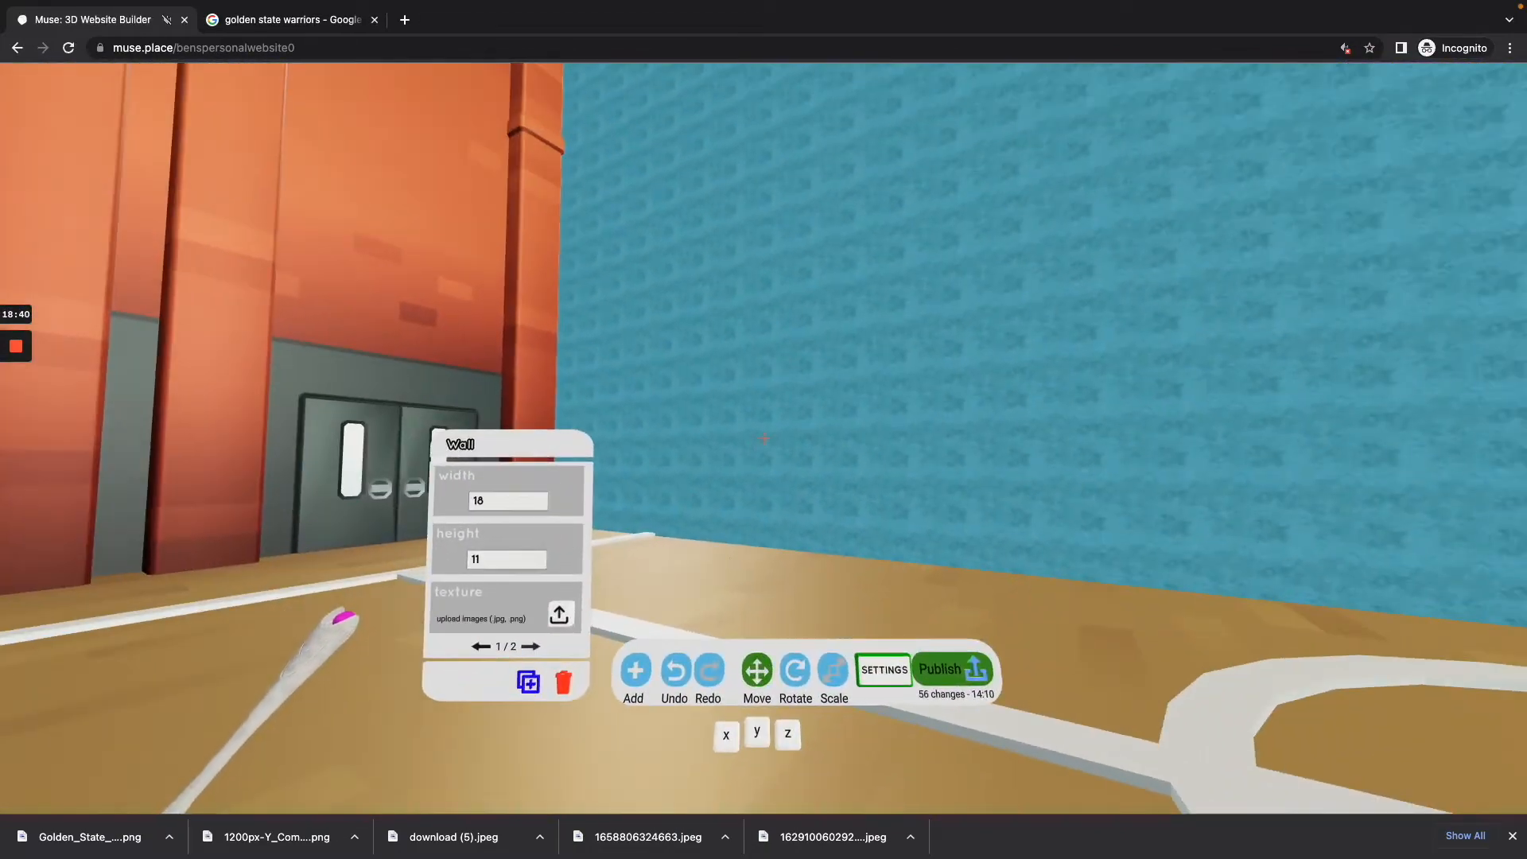
key("Escape")
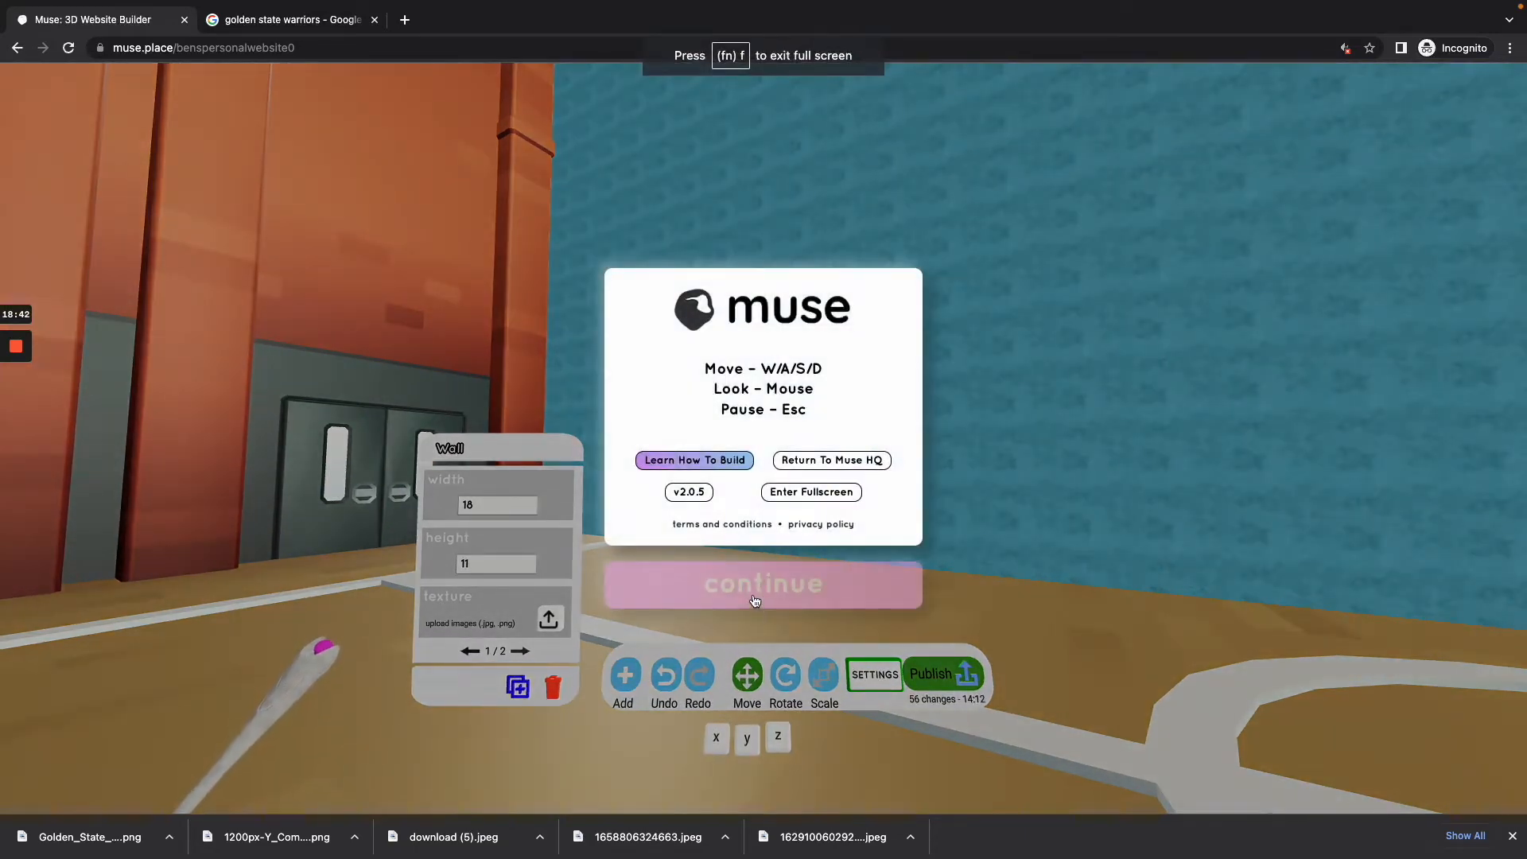
left_click(755, 601)
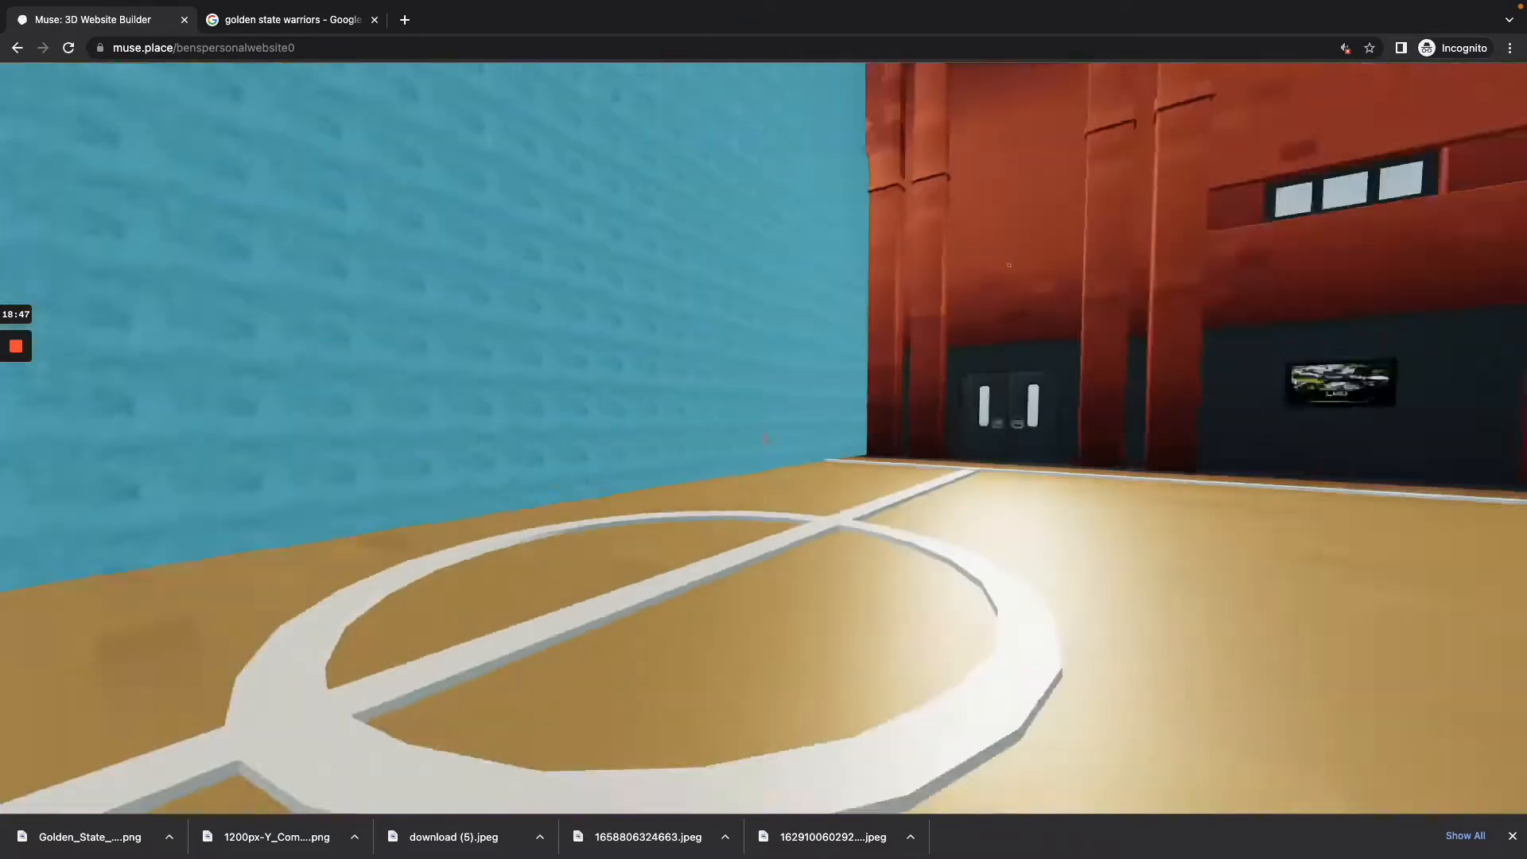
key("Escape")
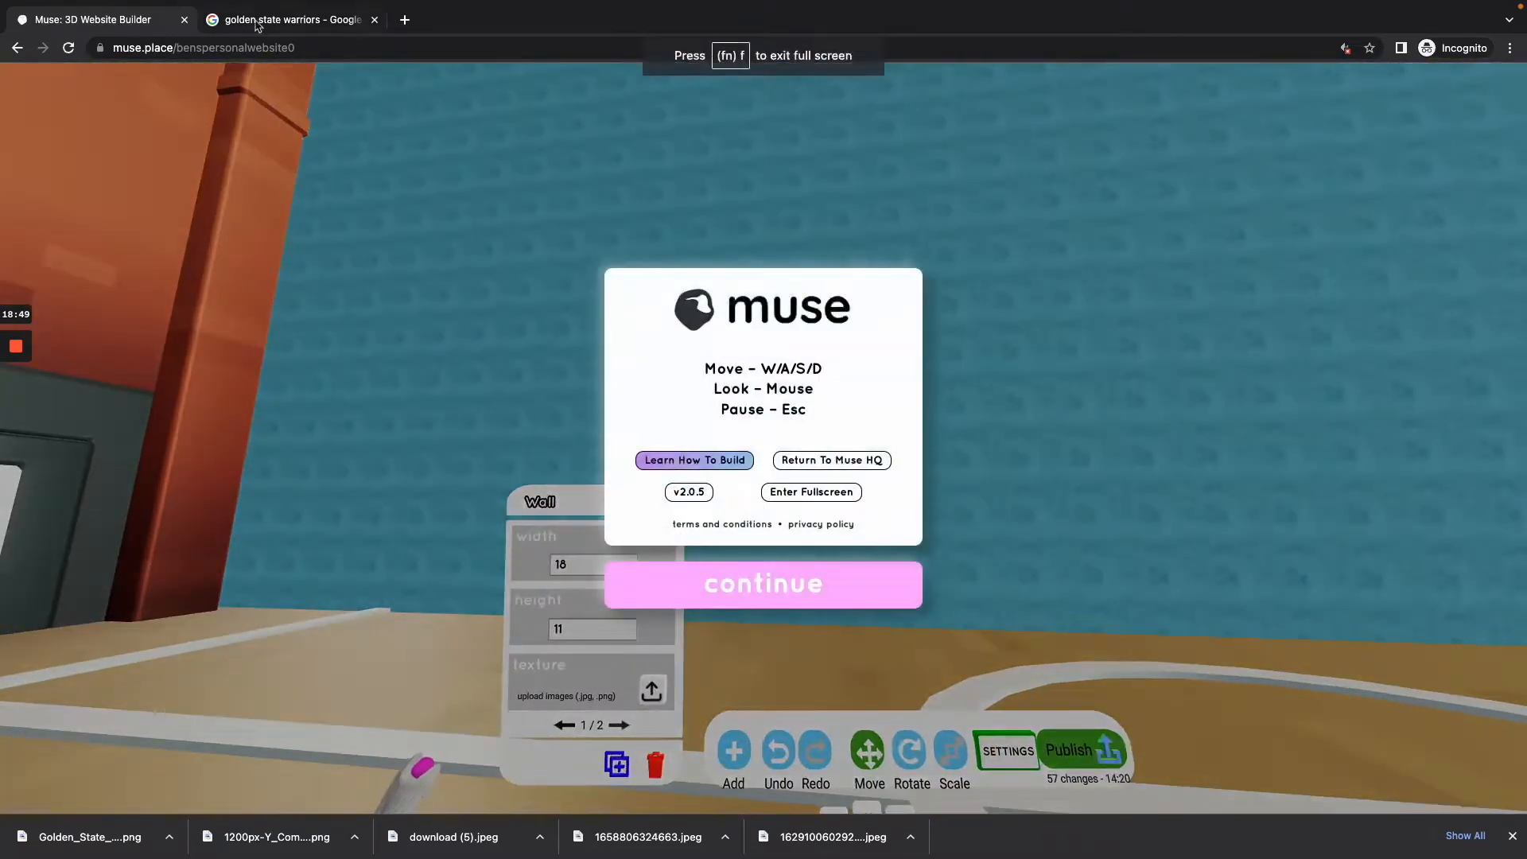
Step: Switch to the Google Images results for golden state warriors and browse them for a suitable wall texture
left_click(262, 19)
left_click(275, 41)
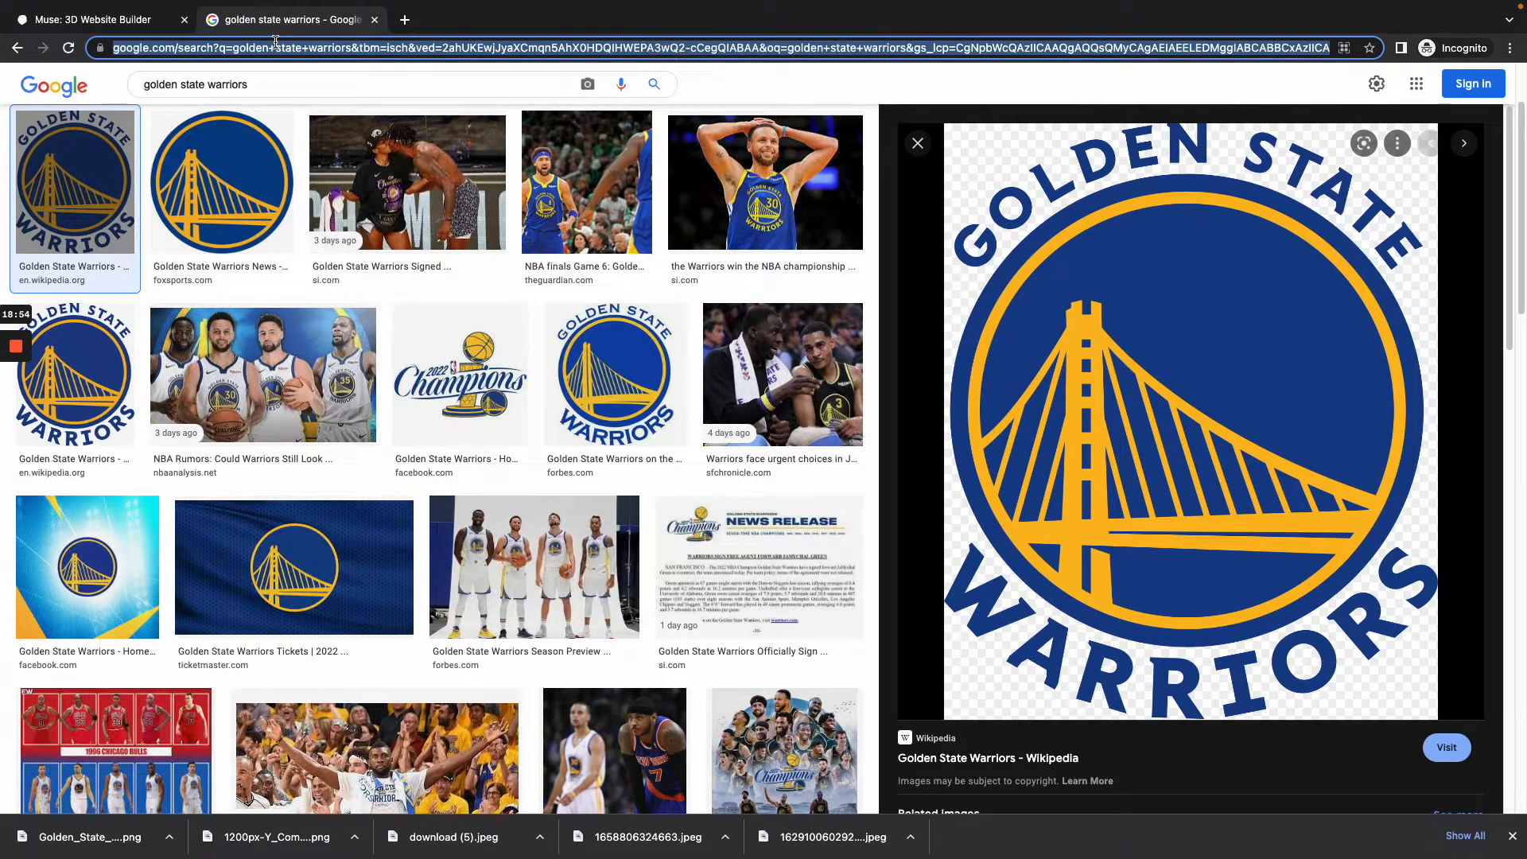
scroll(286, 507, "down", 9)
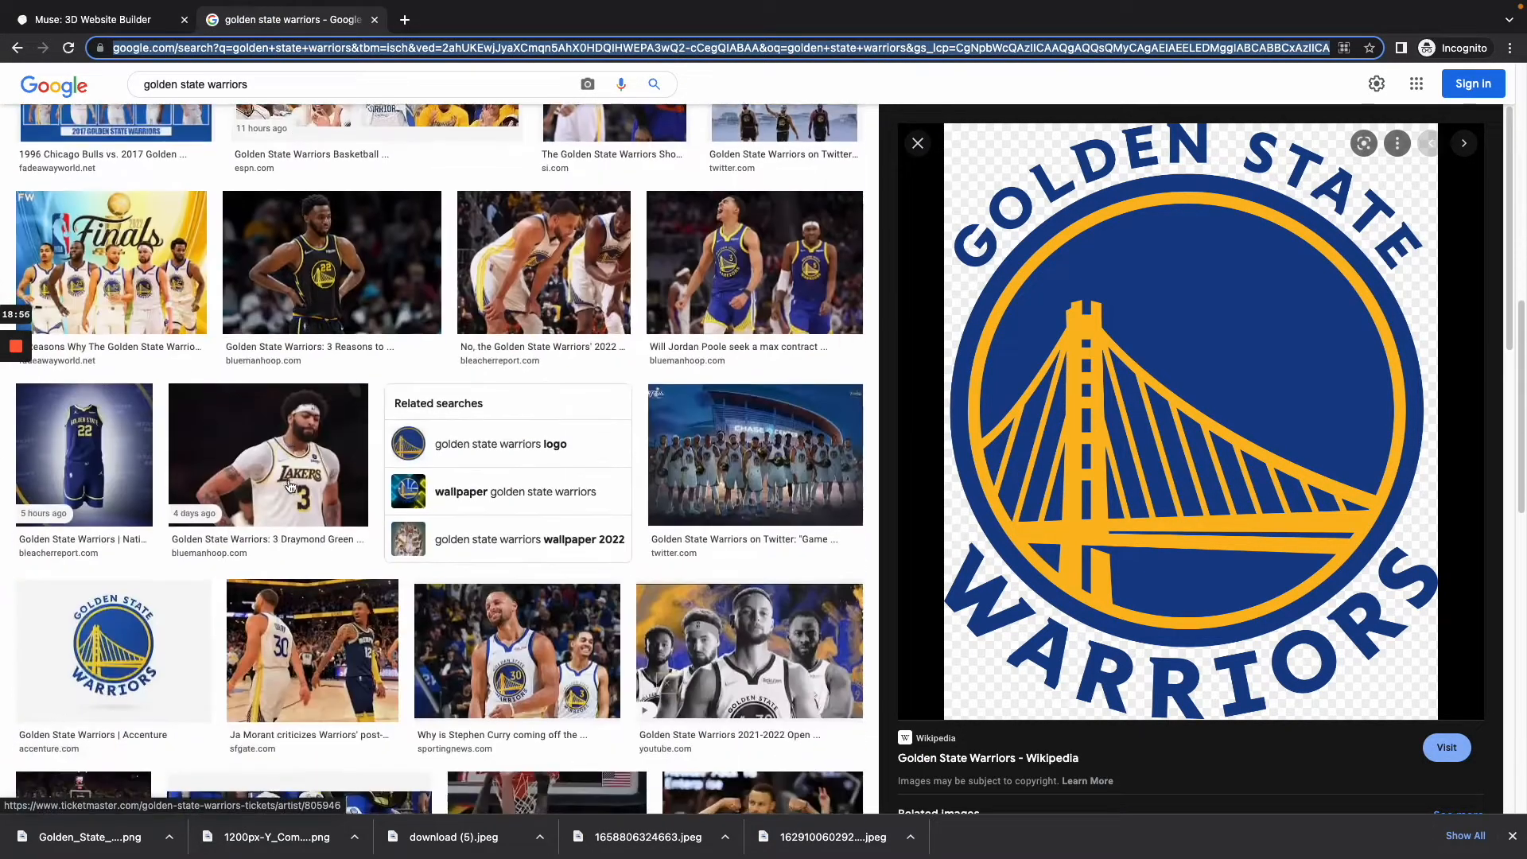
scroll(286, 507, "down", 12)
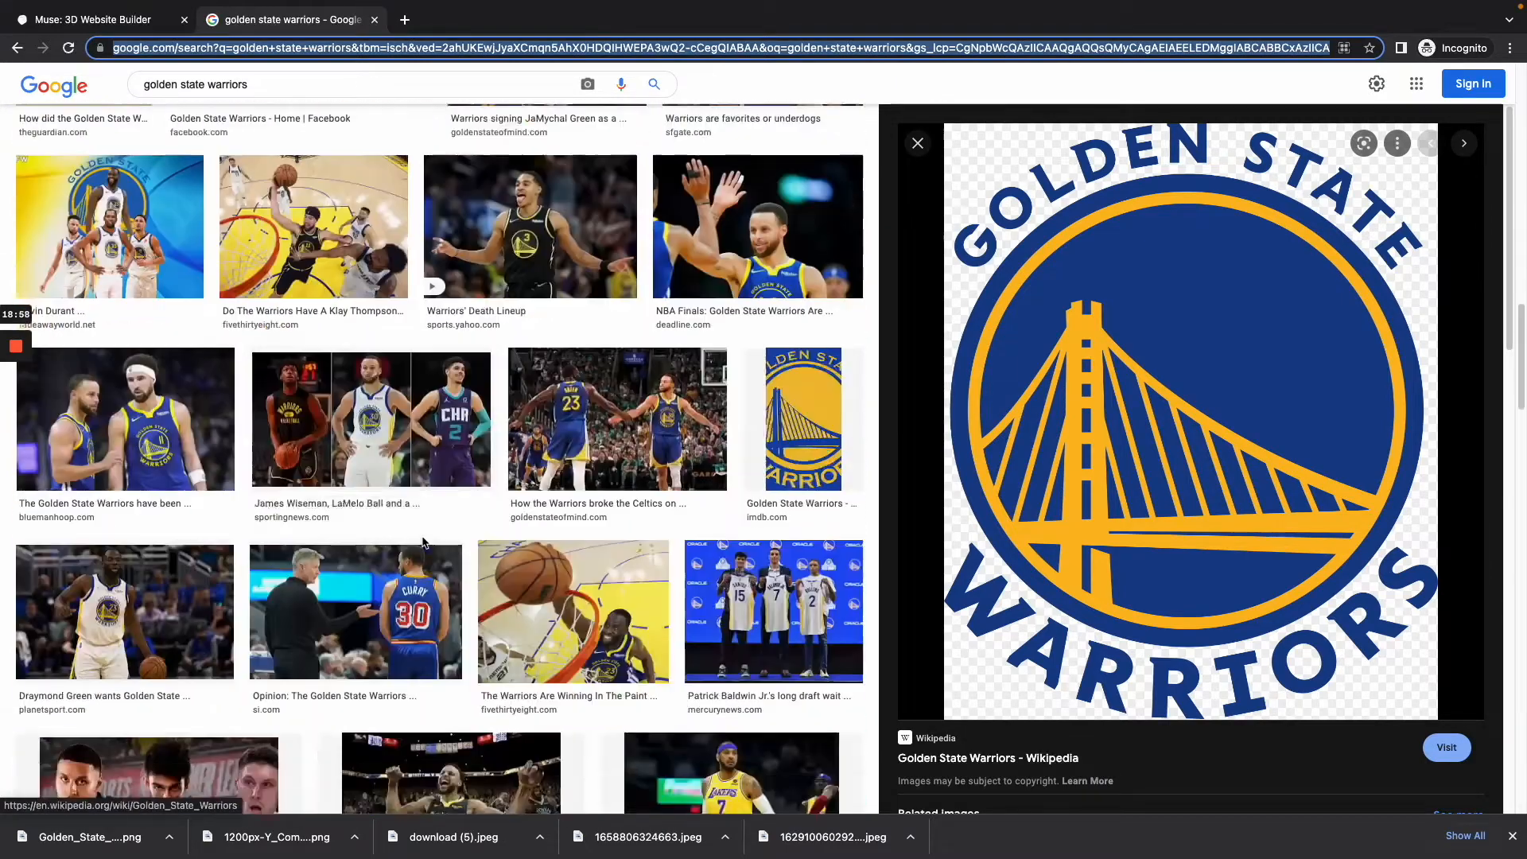
scroll(568, 548, "down", 15)
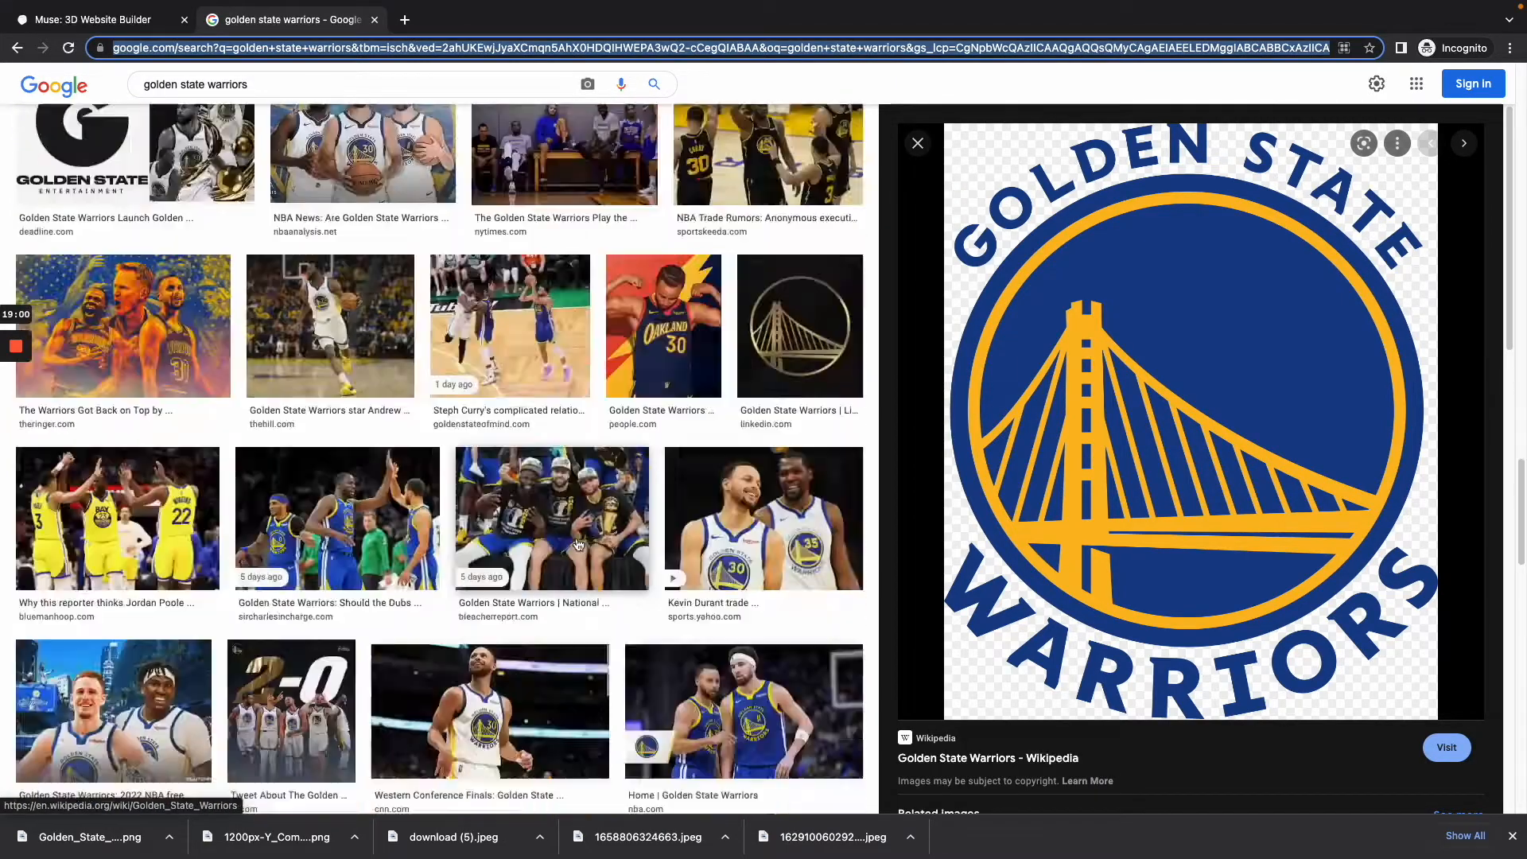
scroll(569, 548, "down", 7)
scroll(566, 554, "down", 20)
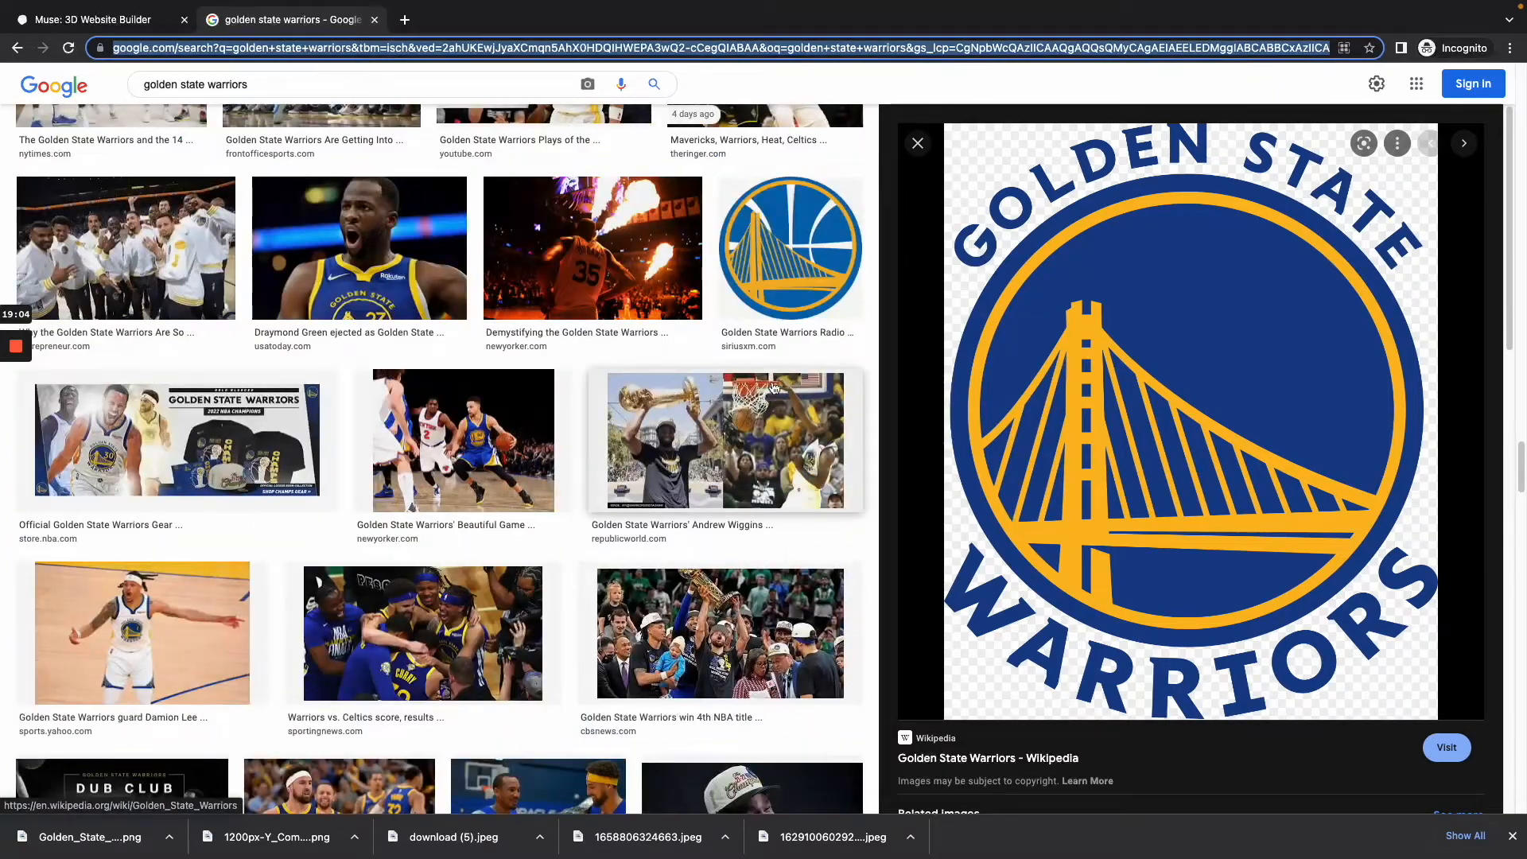
scroll(743, 372, "down", 15)
scroll(736, 380, "down", 6)
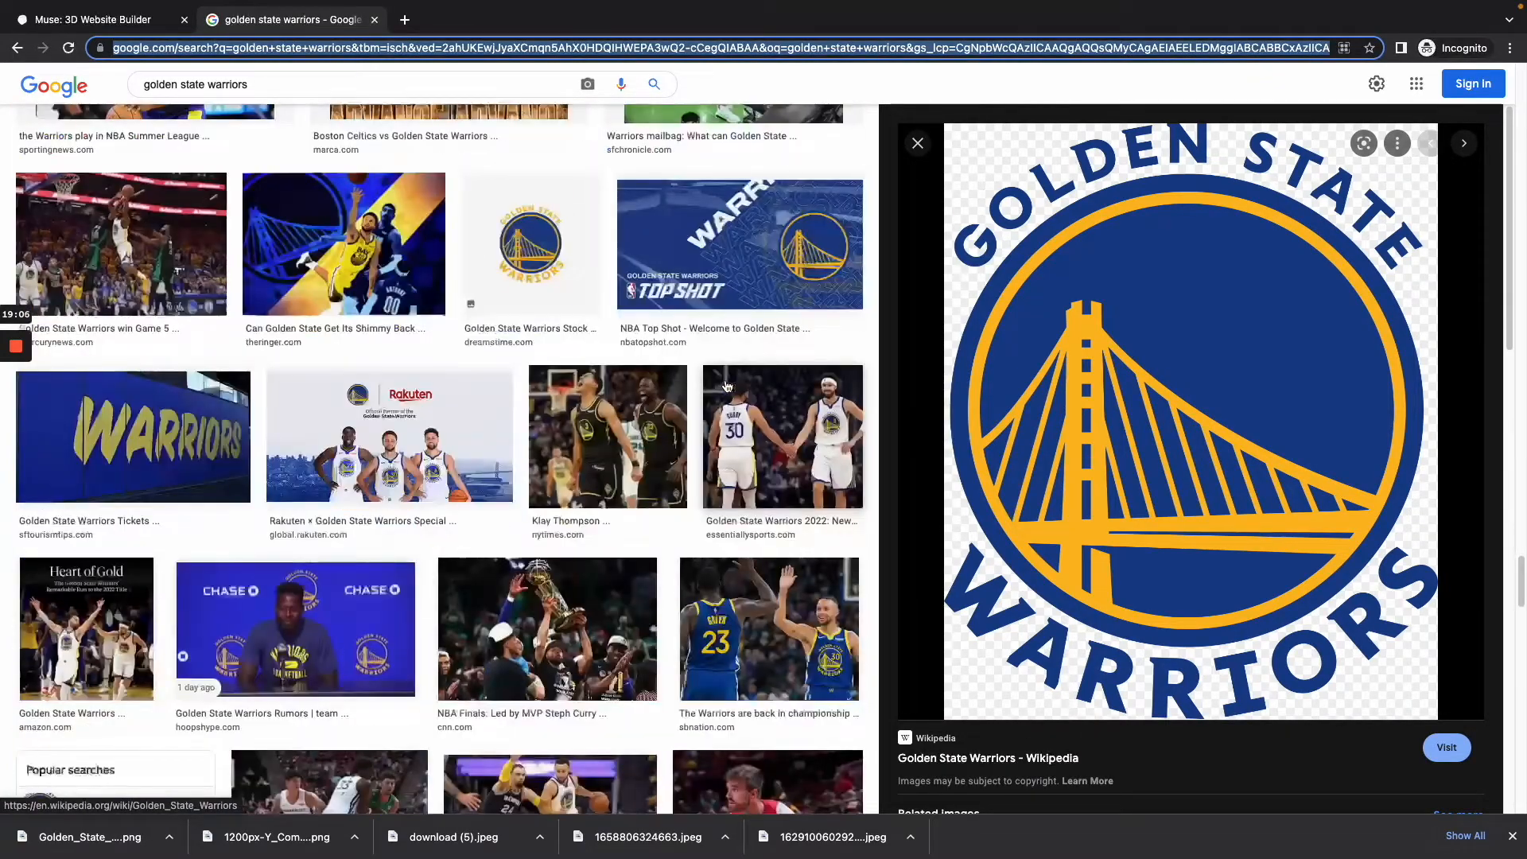
scroll(433, 470, "down", 14)
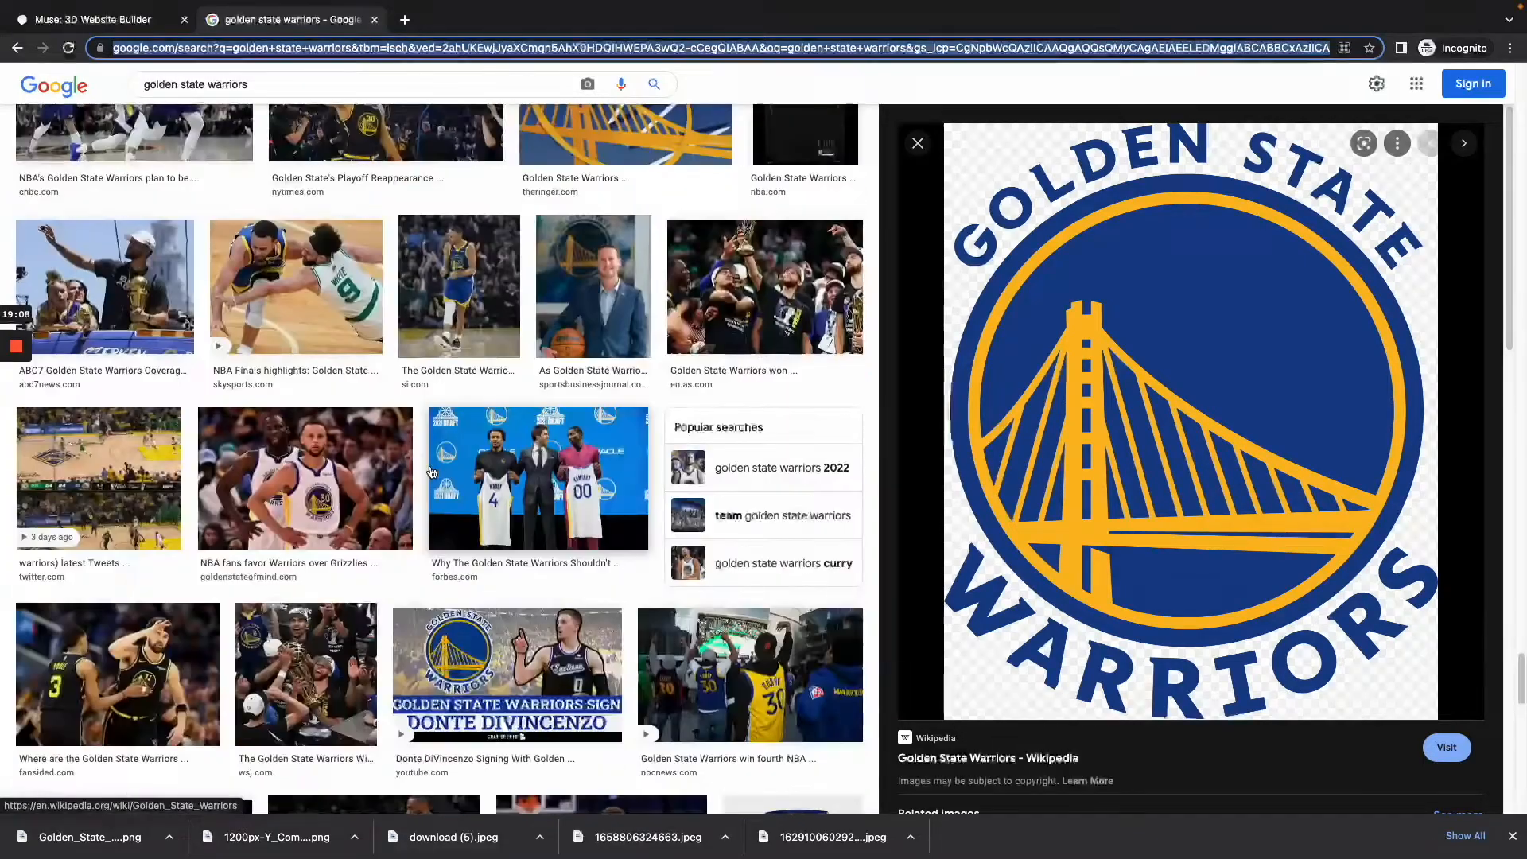
scroll(430, 468, "up", 16)
scroll(430, 466, "up", 15)
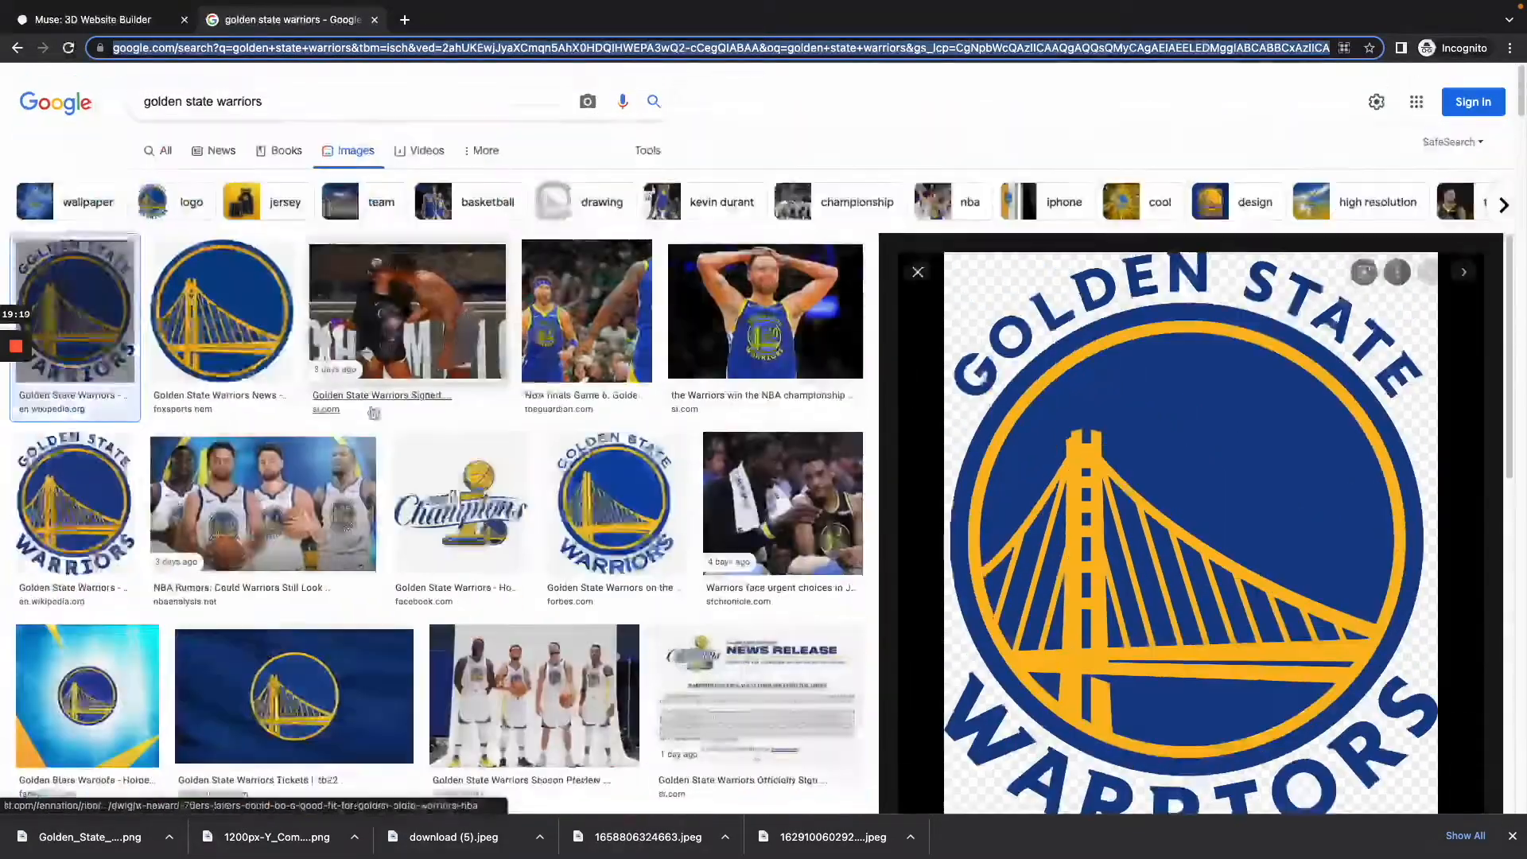
Step: Search Google Images for "golden state warriors branding"
left_click(301, 101)
type("br")
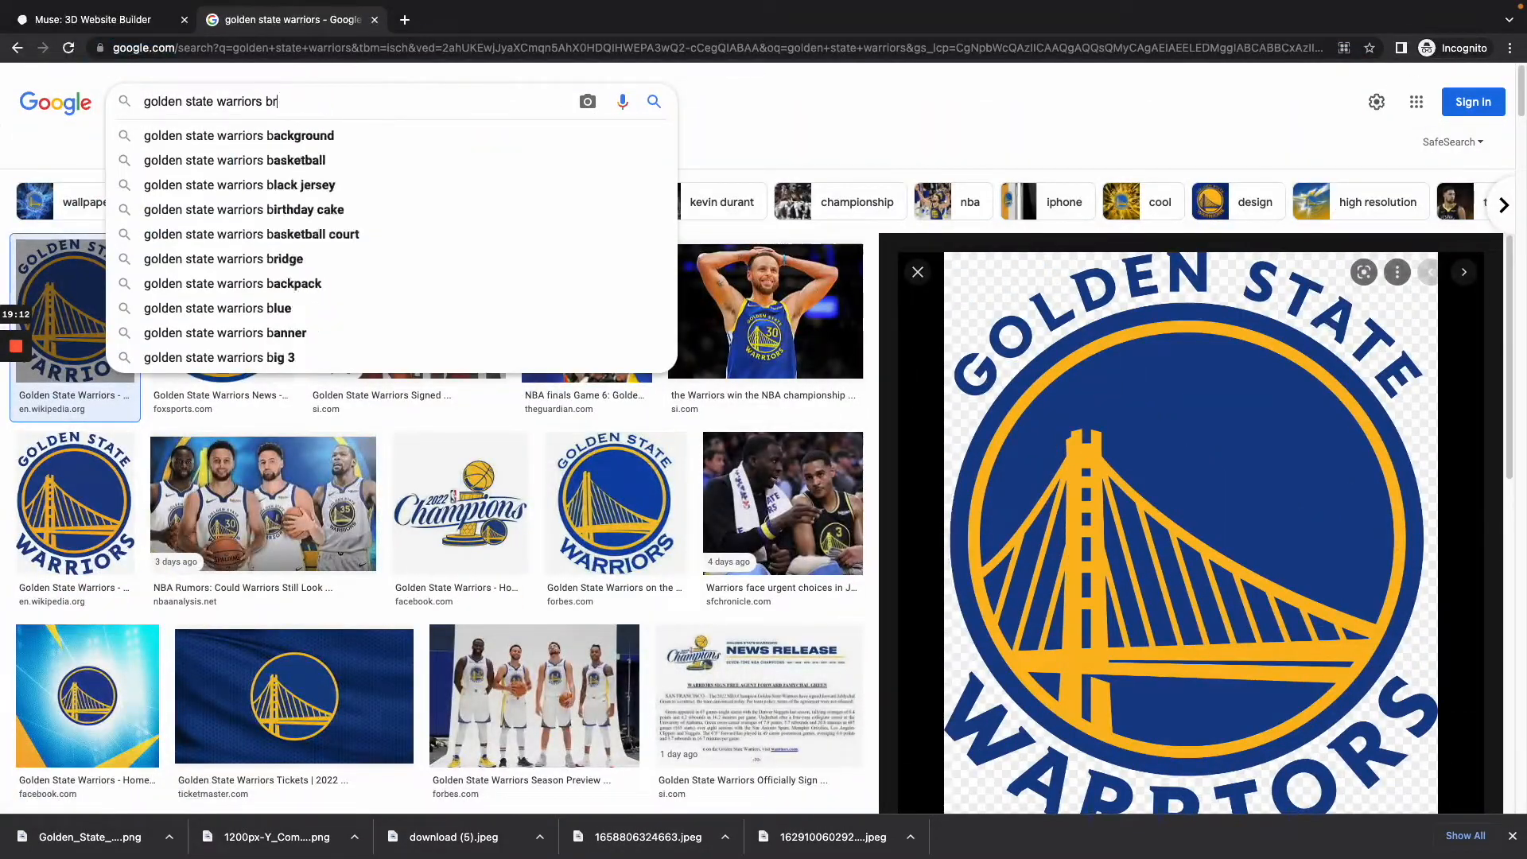
type("anding")
key("Return")
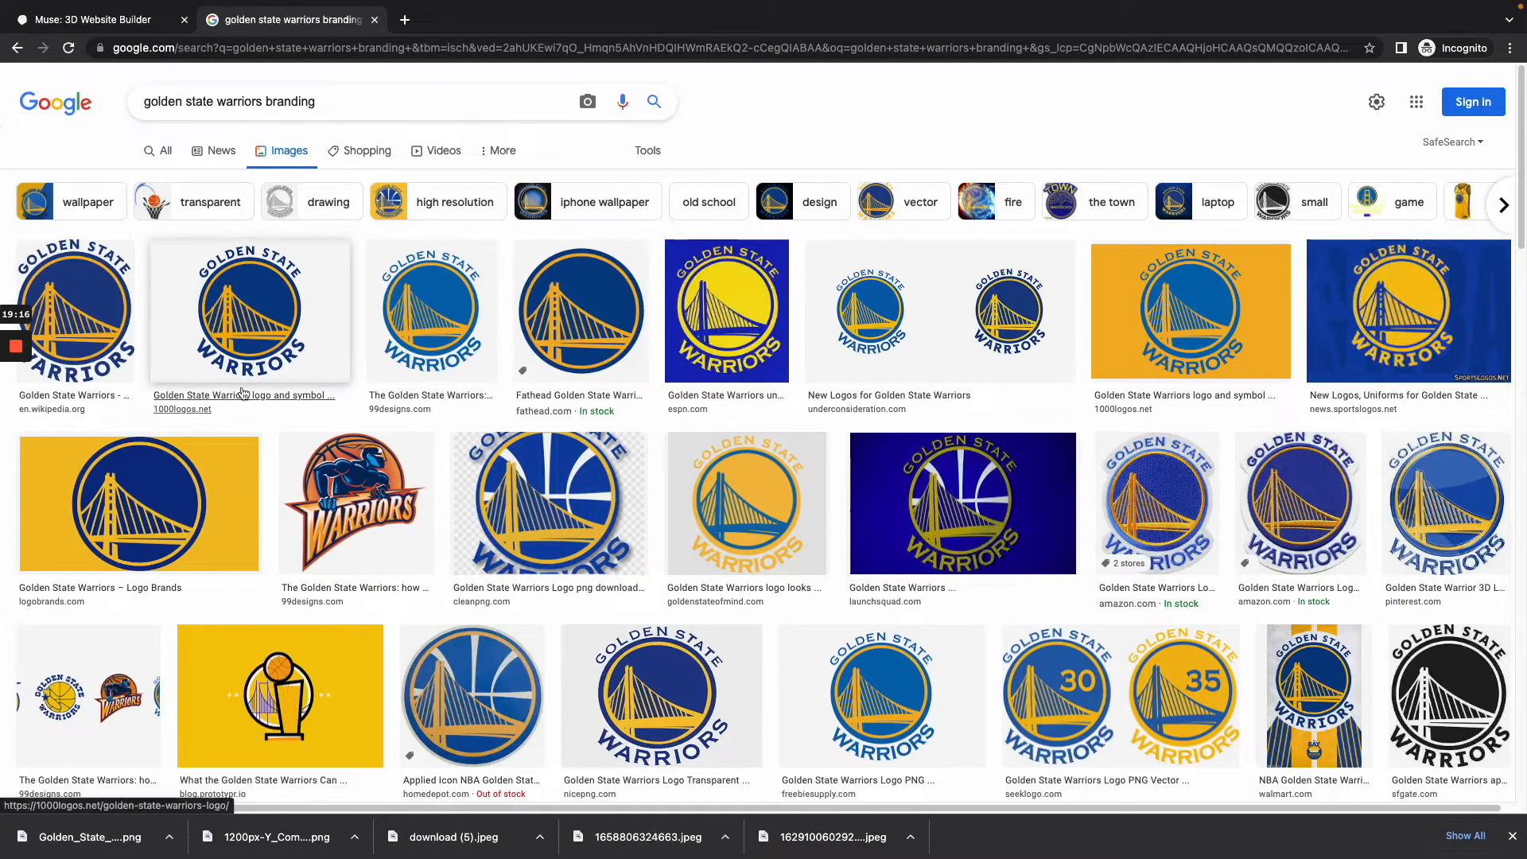
Step: Open the Golden State Warriors logo on a yellow background from 1000logos.net and save it to Downloads as golden-state-warriors-new-logo
right_click(1244, 353)
left_click(1177, 314)
left_click(1155, 308)
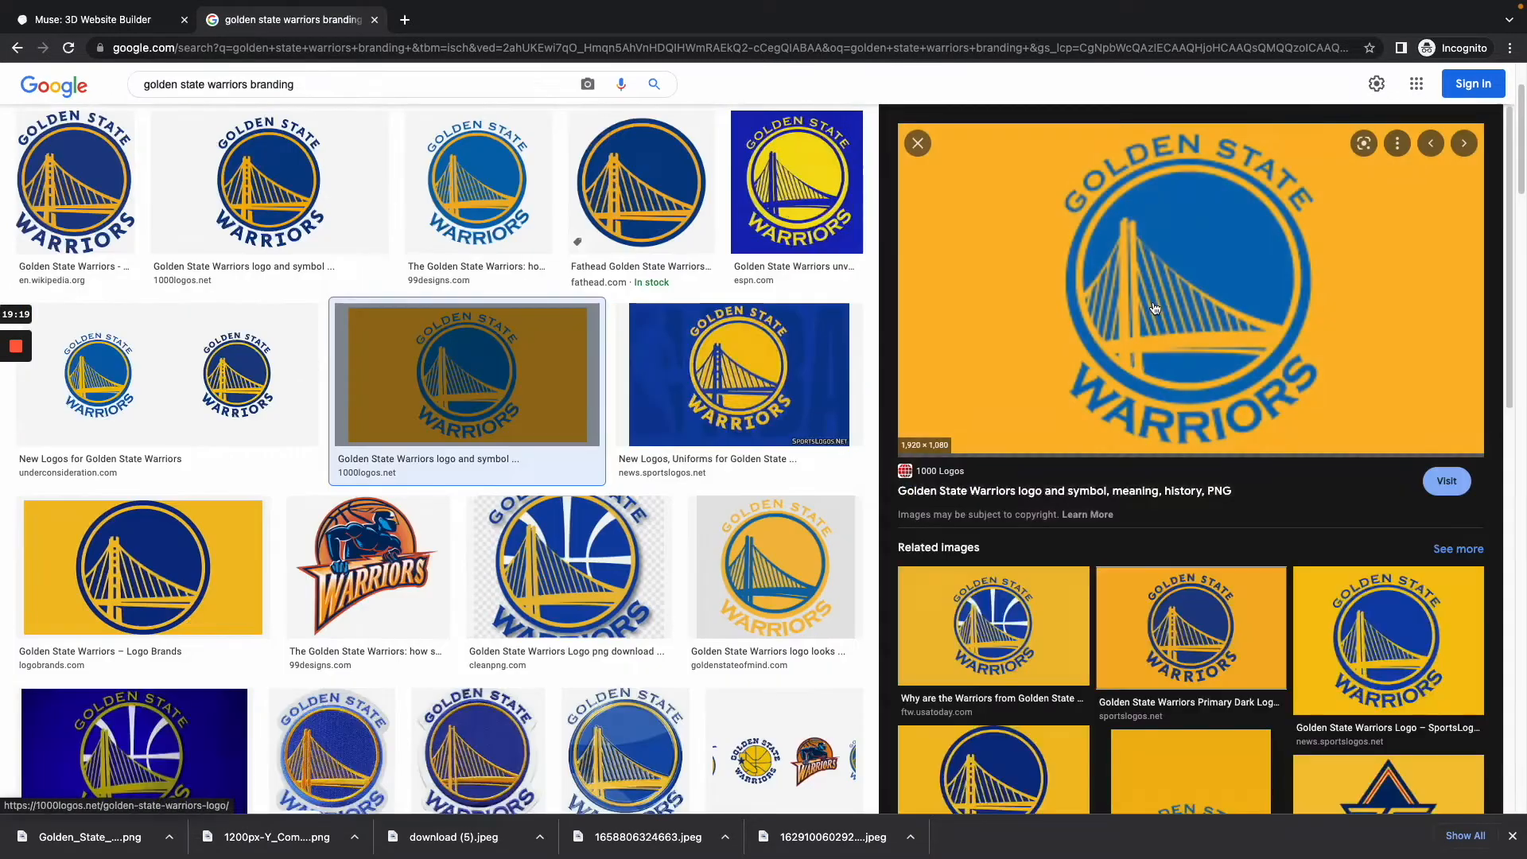
right_click(996, 268)
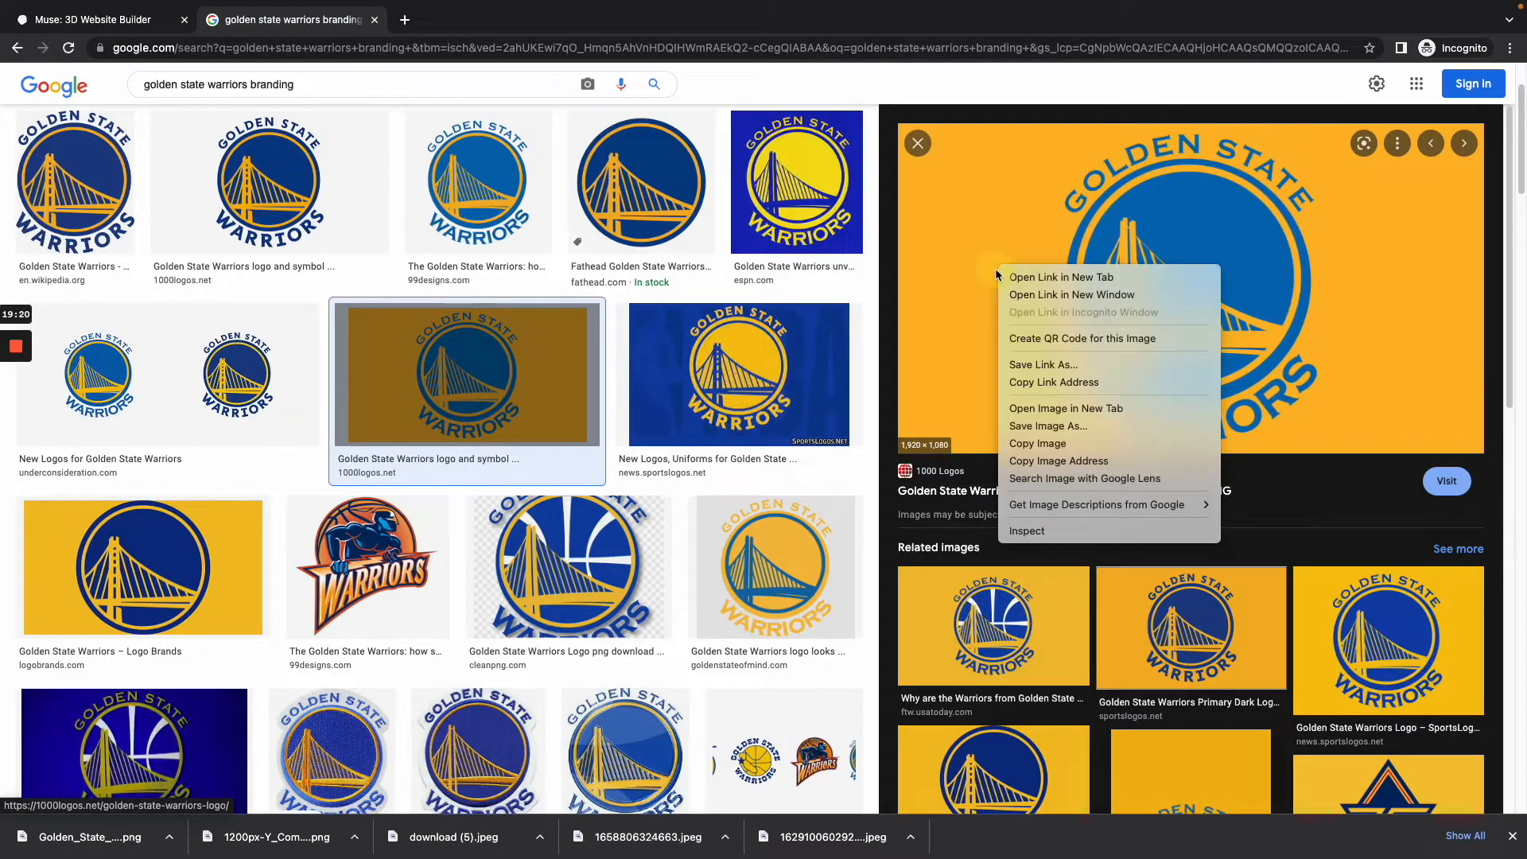
left_click(1054, 427)
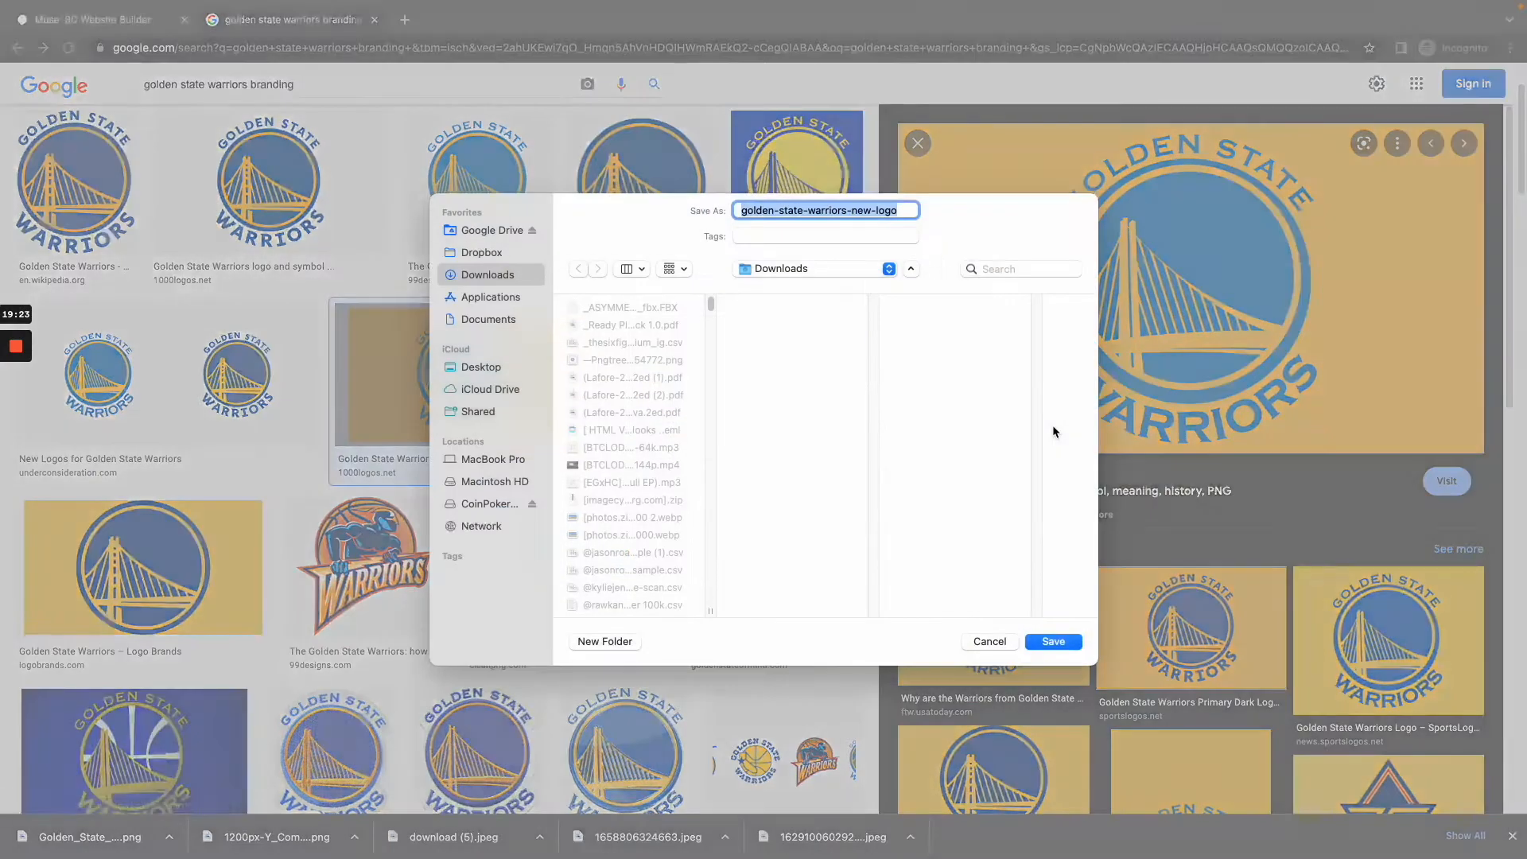
key("Return")
Step: Return to Muse, upload golden-state-warriors-new-logo.jpeg from Downloads as the dividing wall's texture, and deselect the wall to view it
left_click(88, 19)
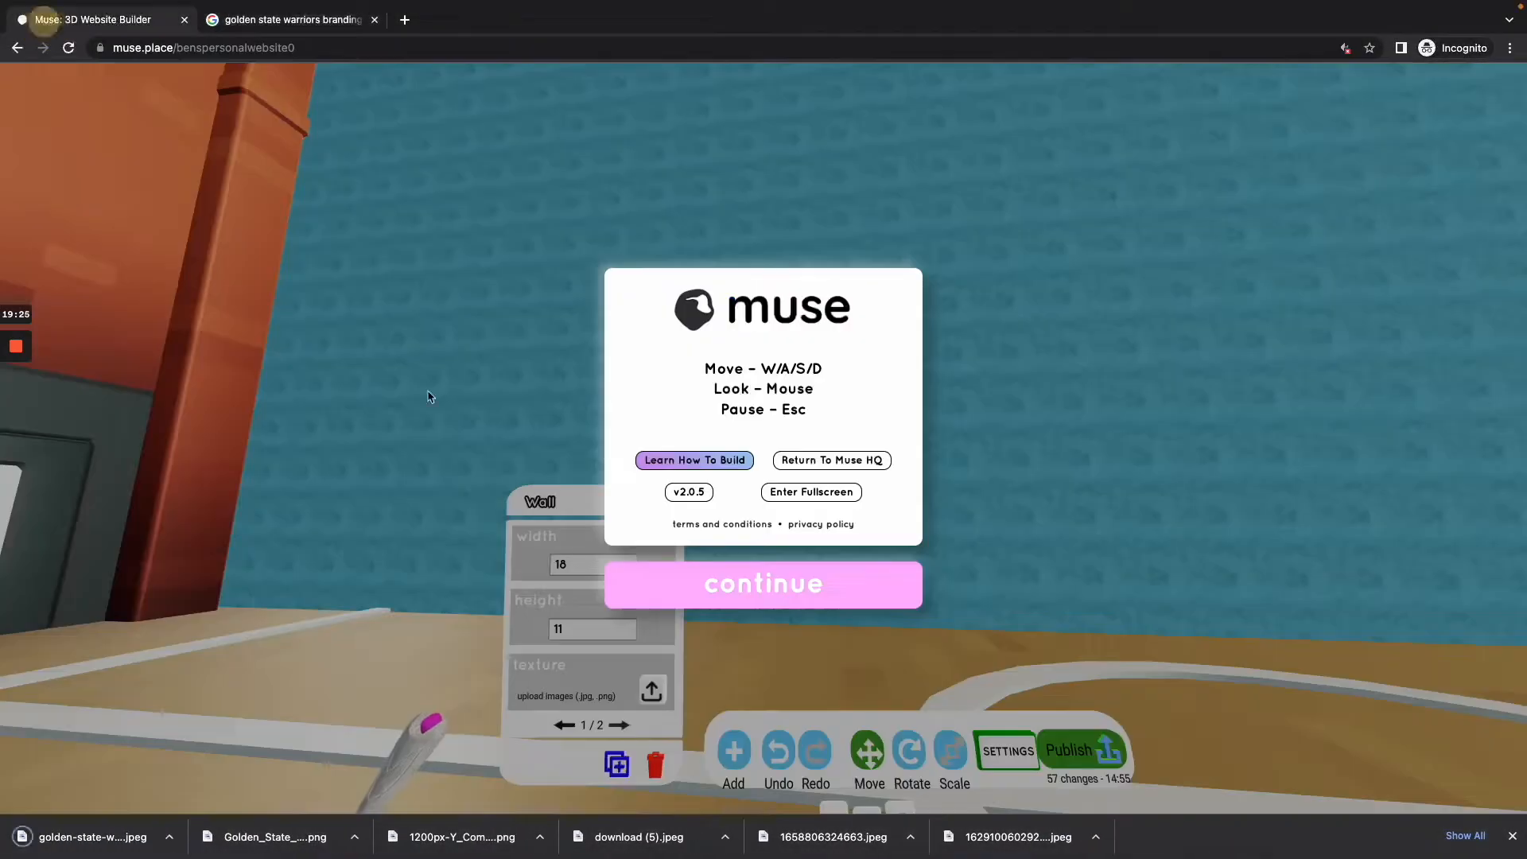
left_click(764, 583)
left_click(764, 439)
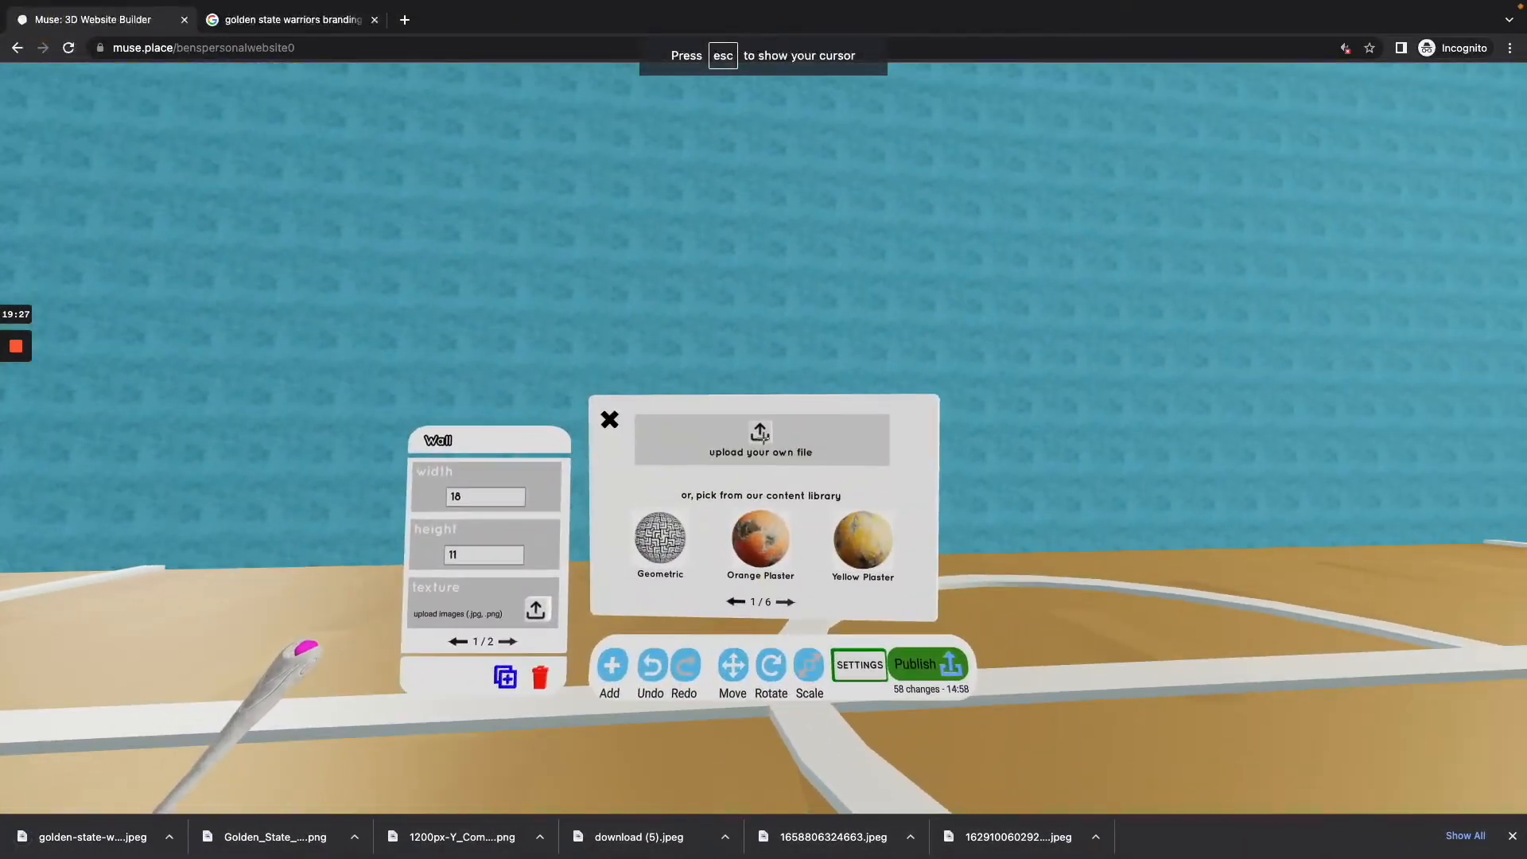
left_click(763, 438)
left_click(472, 296)
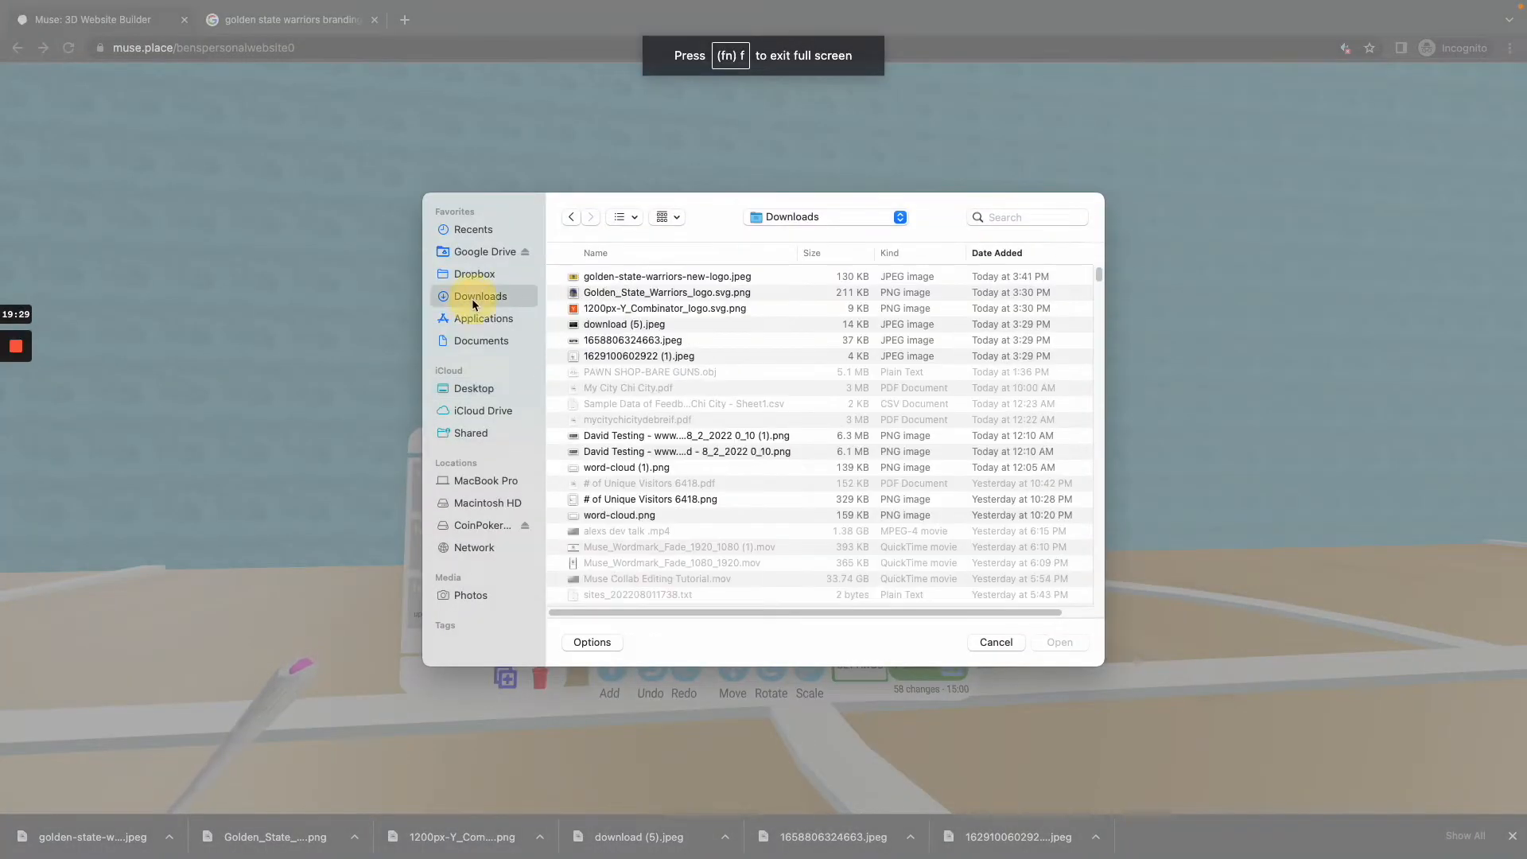
double_click(656, 278)
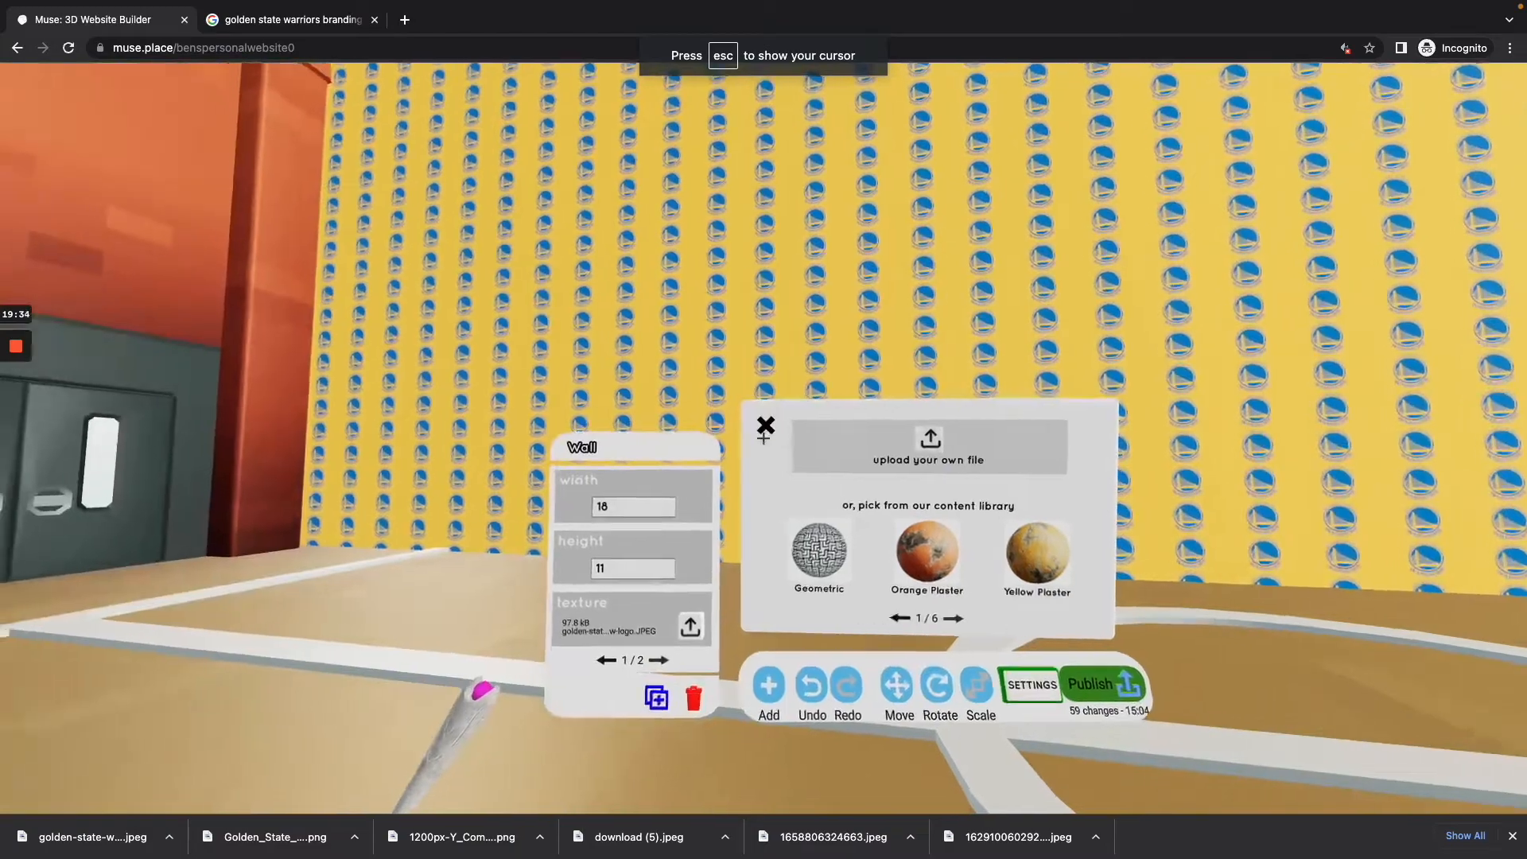
left_click(763, 438)
left_click(764, 438)
key("s")
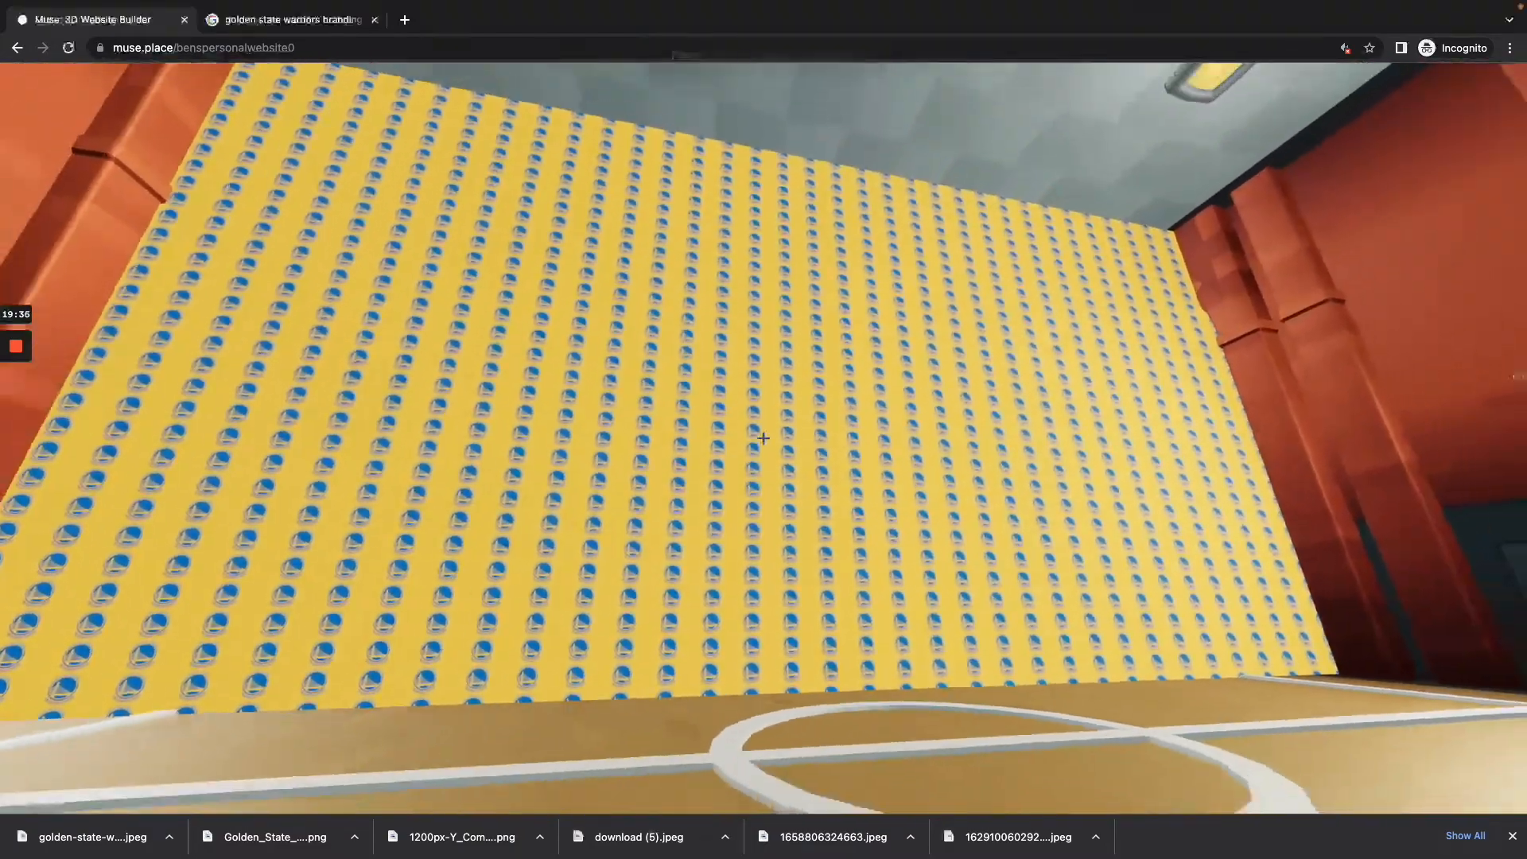
key("w")
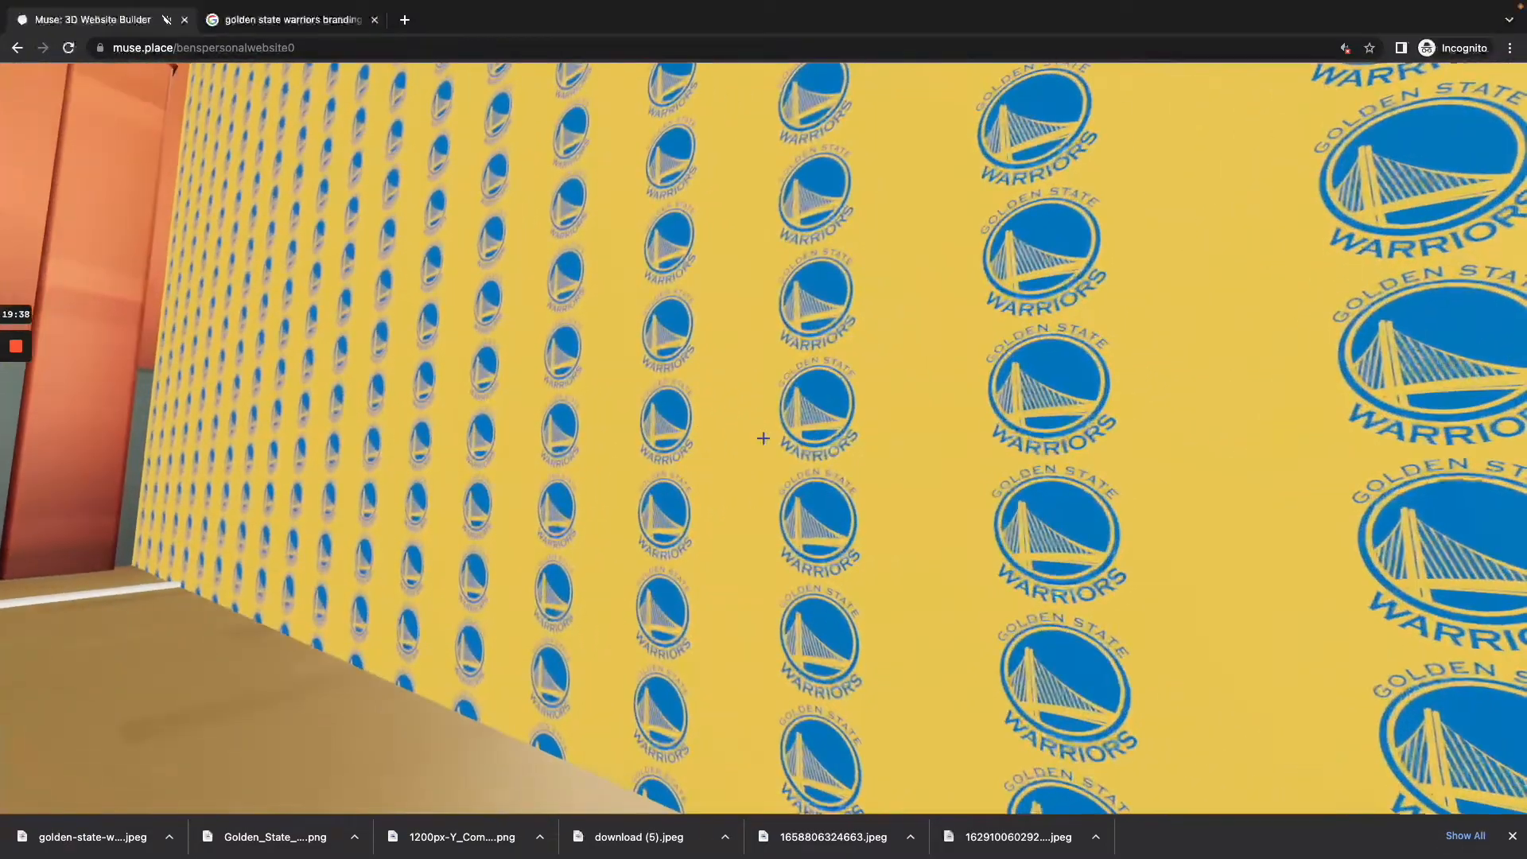
Step: Turn off tiling for the dividing wall's texture and view the whole wall from further back
left_click(763, 438)
key("s")
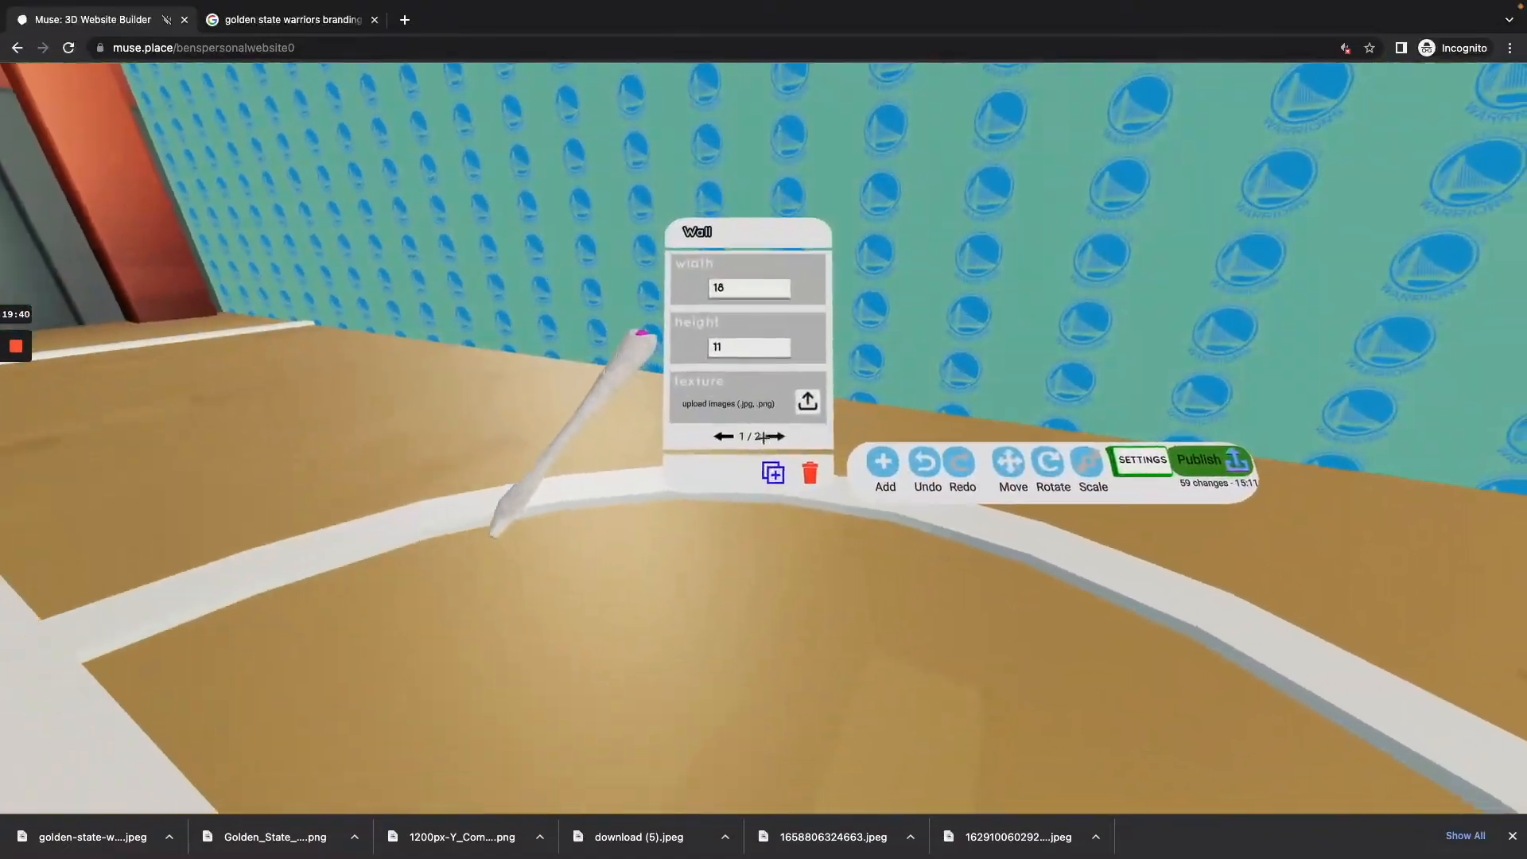
left_click(768, 437)
key("w")
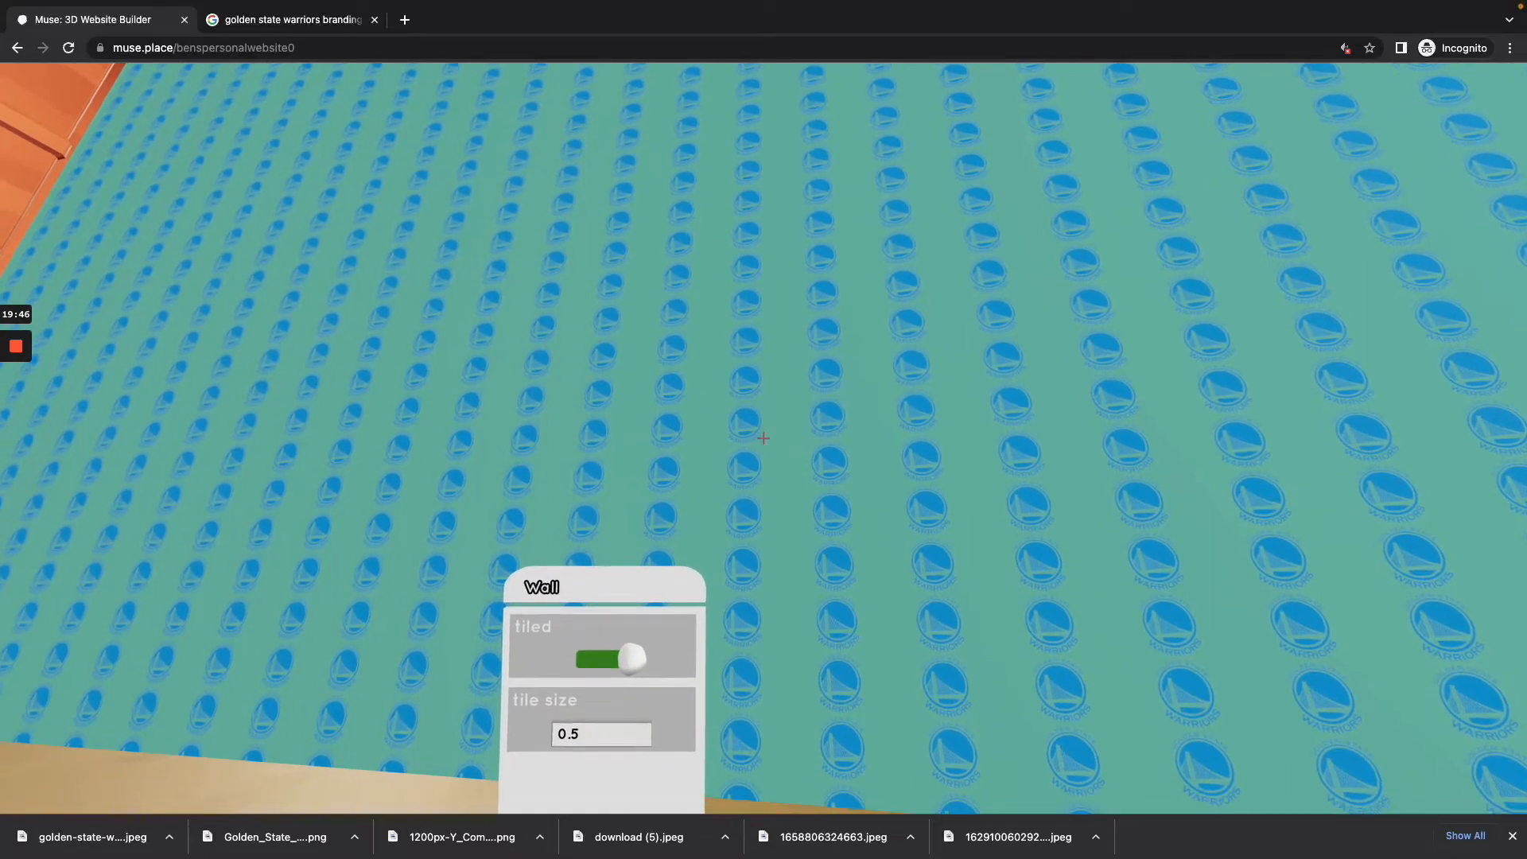
key("s")
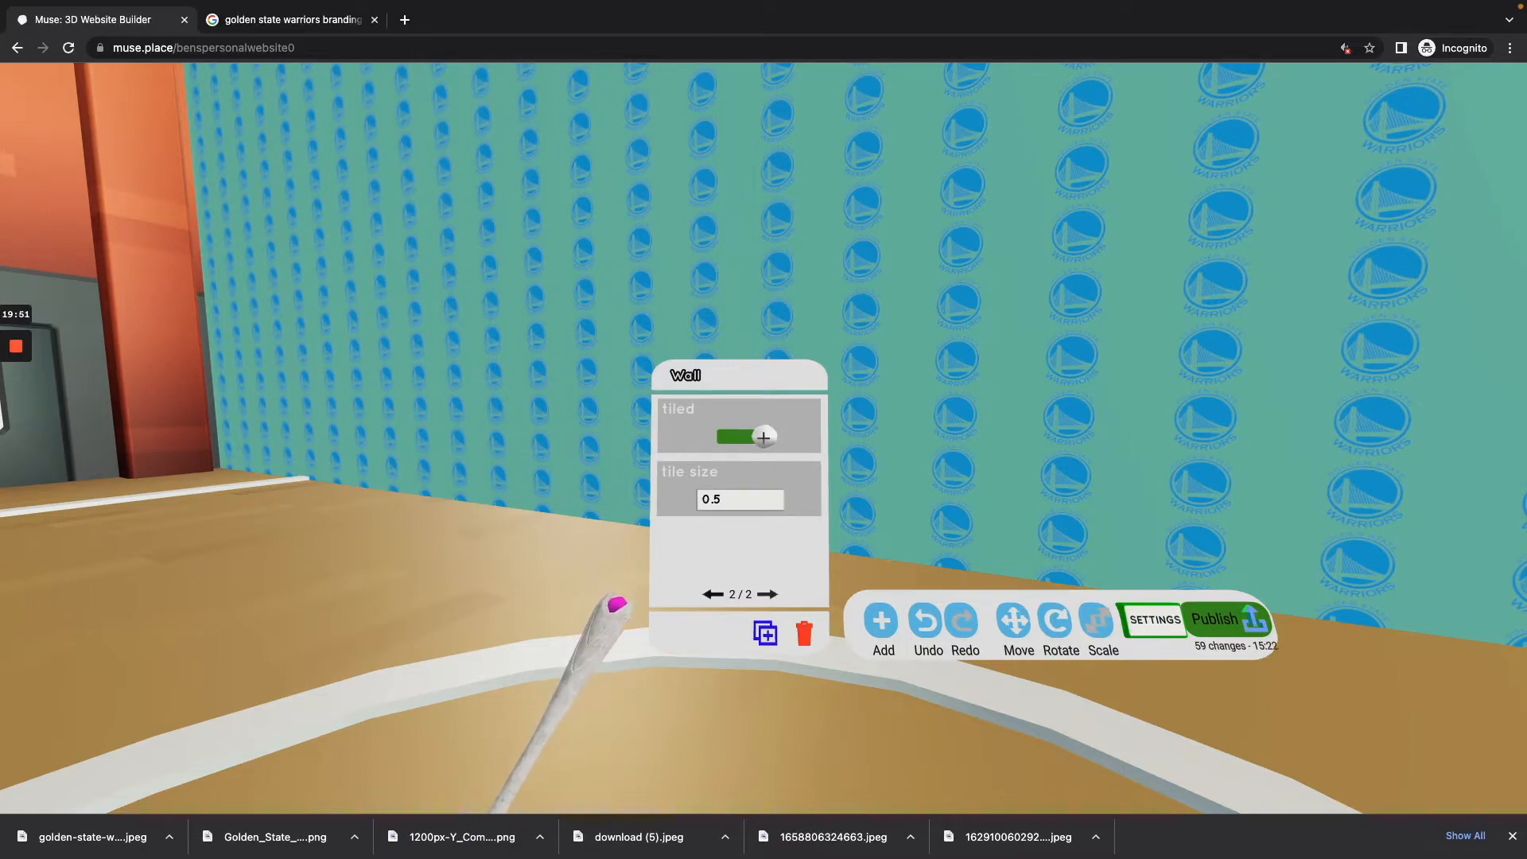
left_click(764, 437)
key("w")
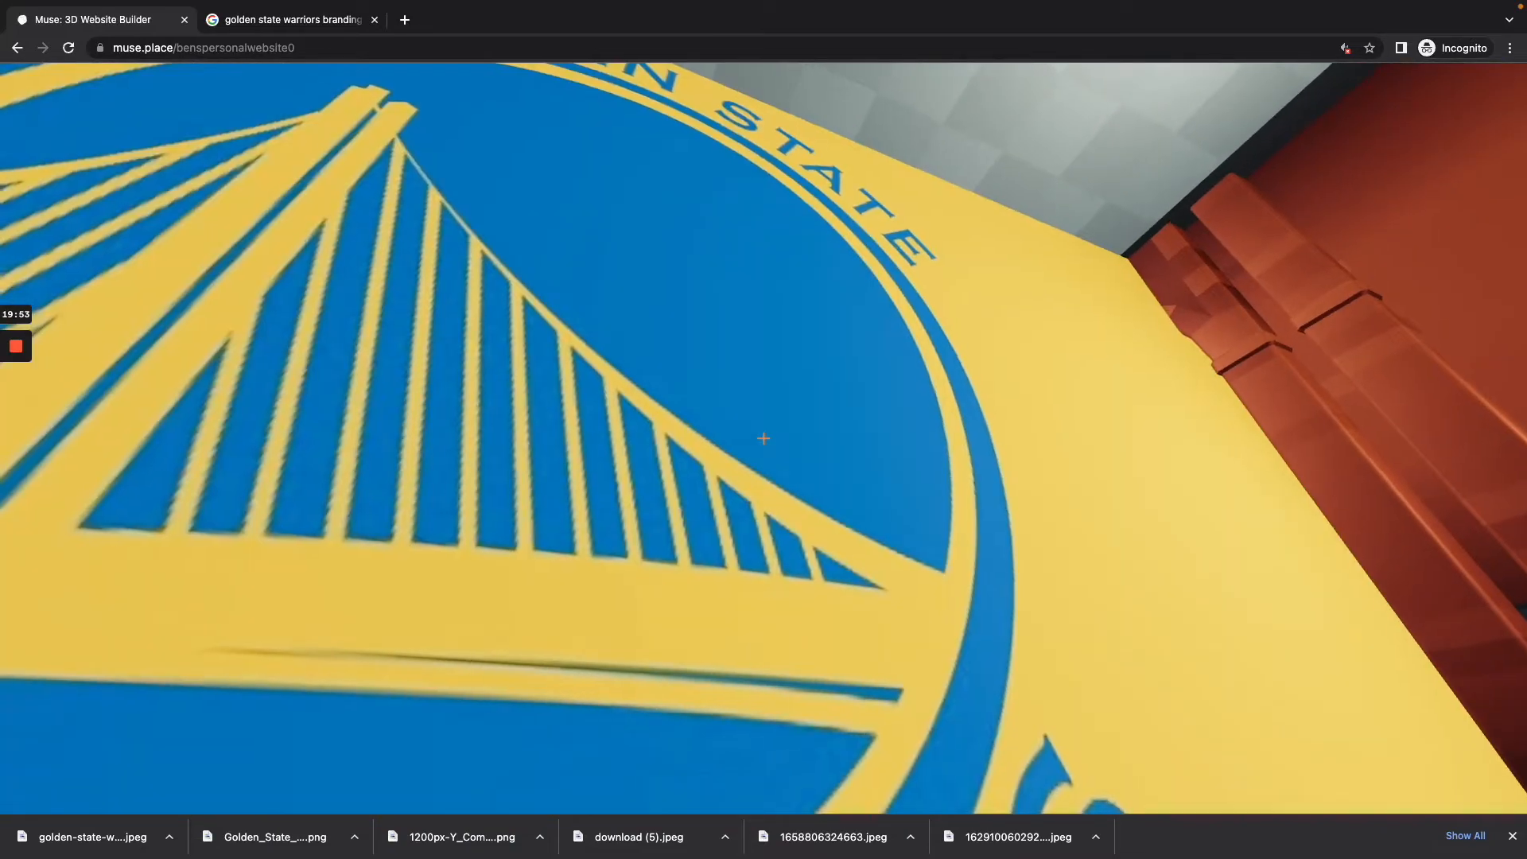
key("s")
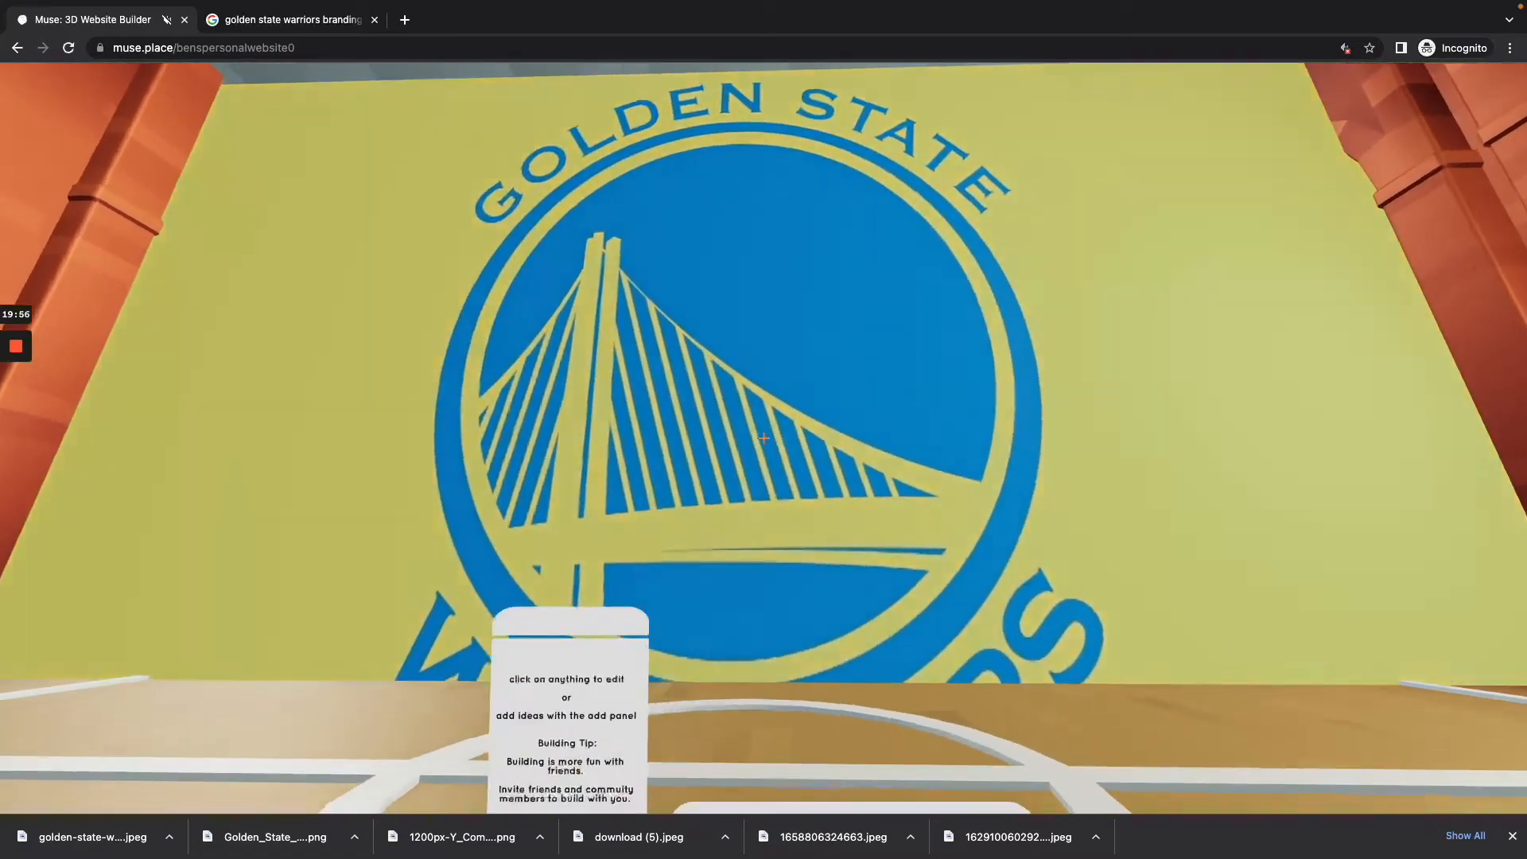
Step: Select the dividing wall again, turn its texture tiling back on and set the tile size to 10
left_click(763, 436)
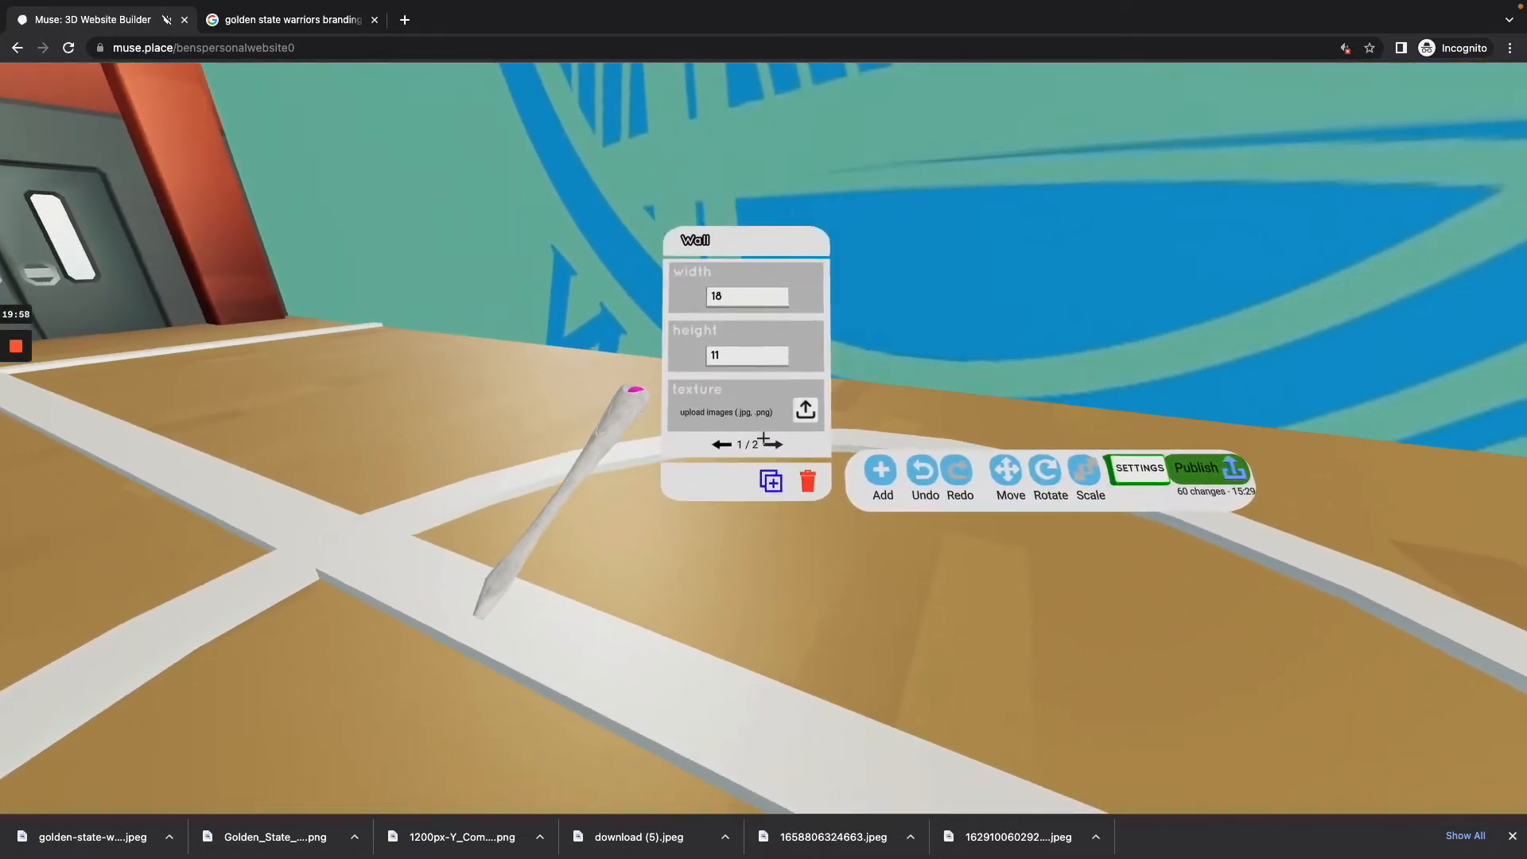
left_click(763, 437)
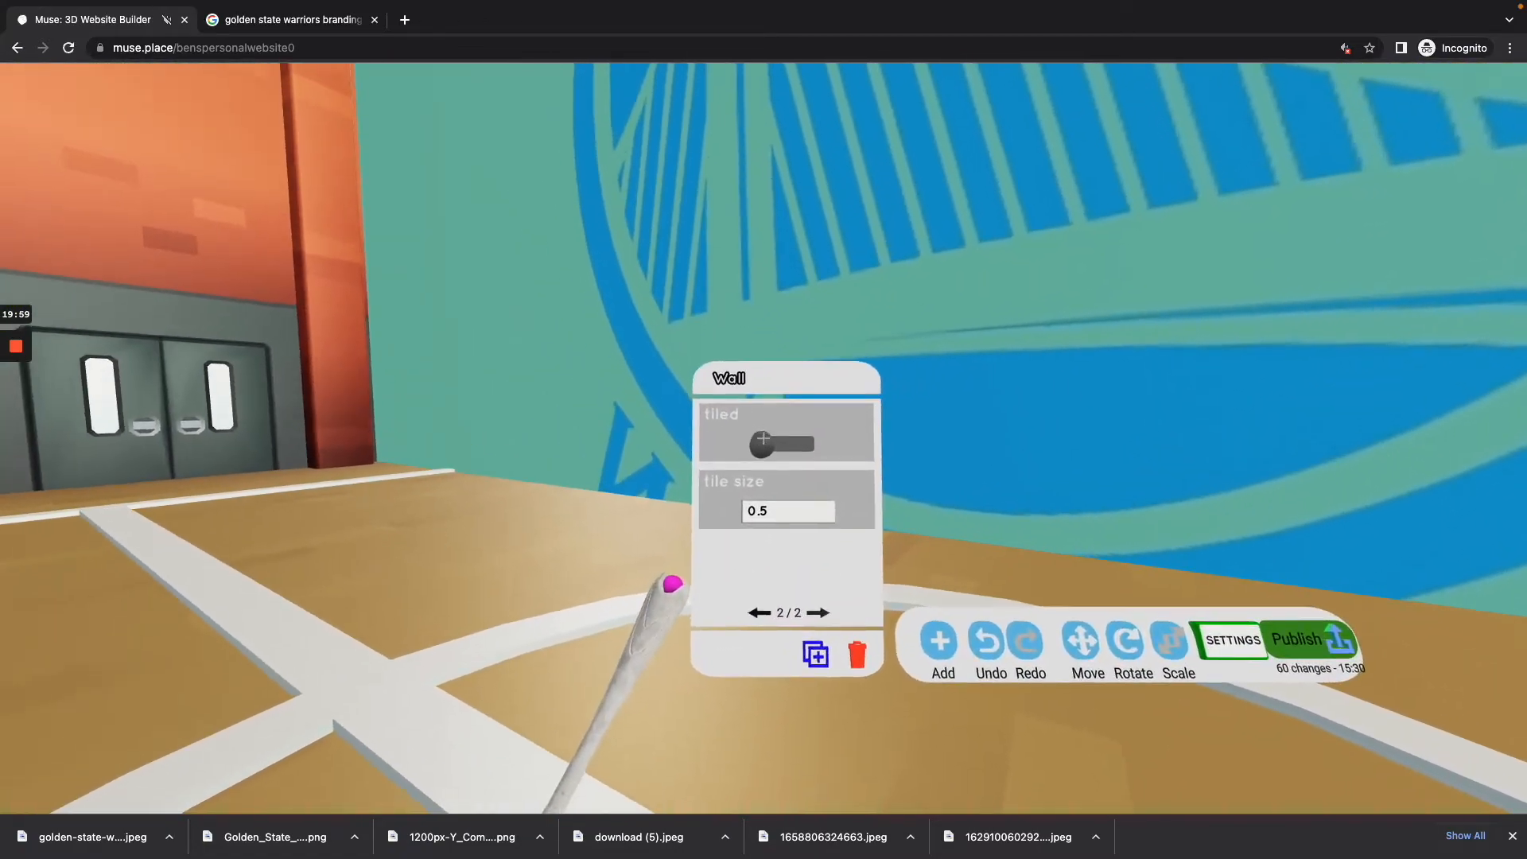
left_click(763, 437)
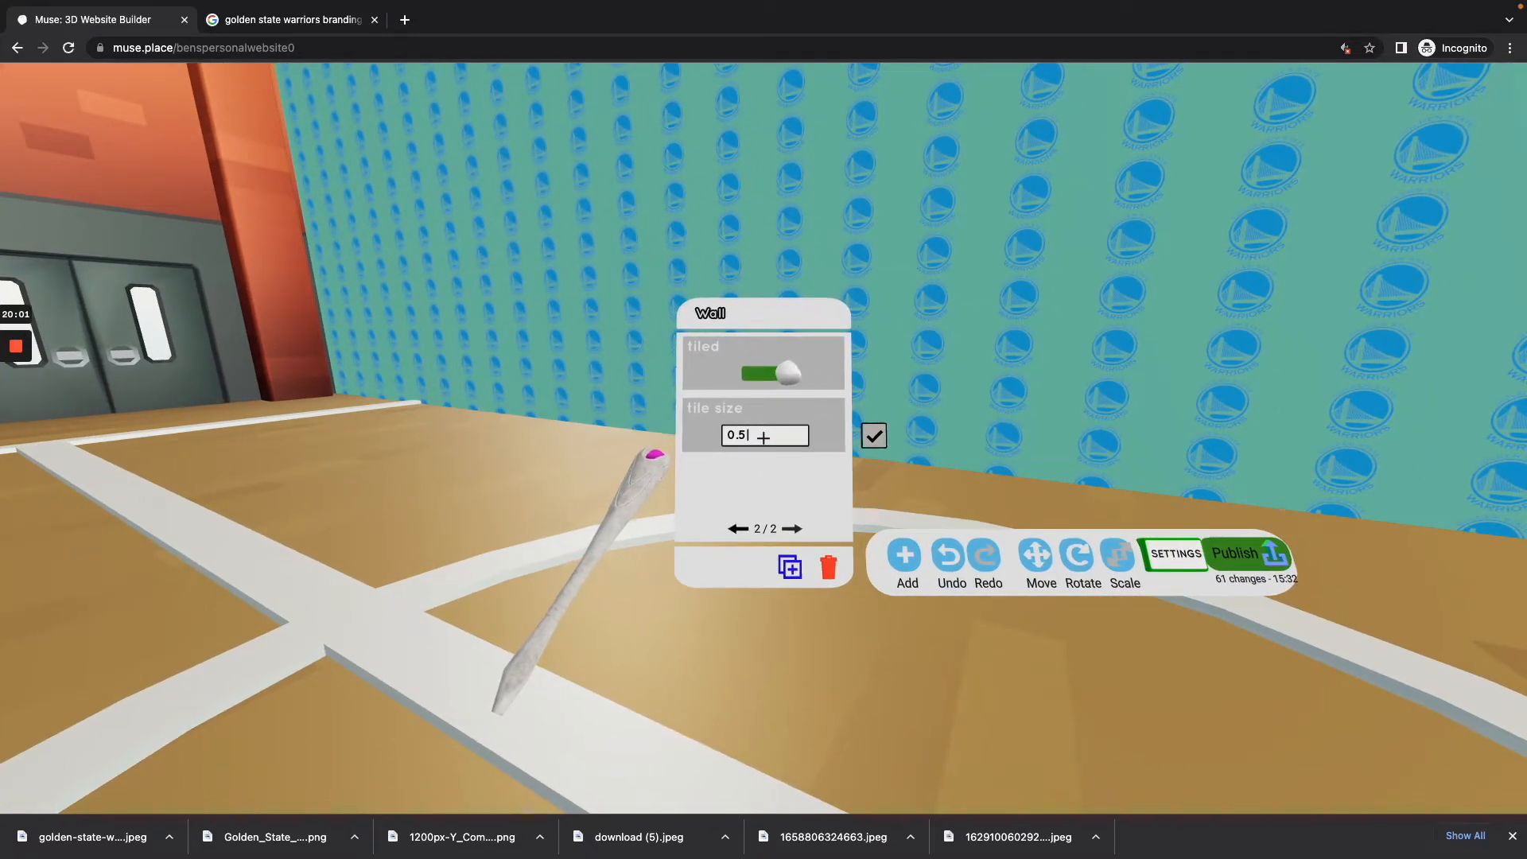
key("BackSpace")
key("BackSpace")
type("10")
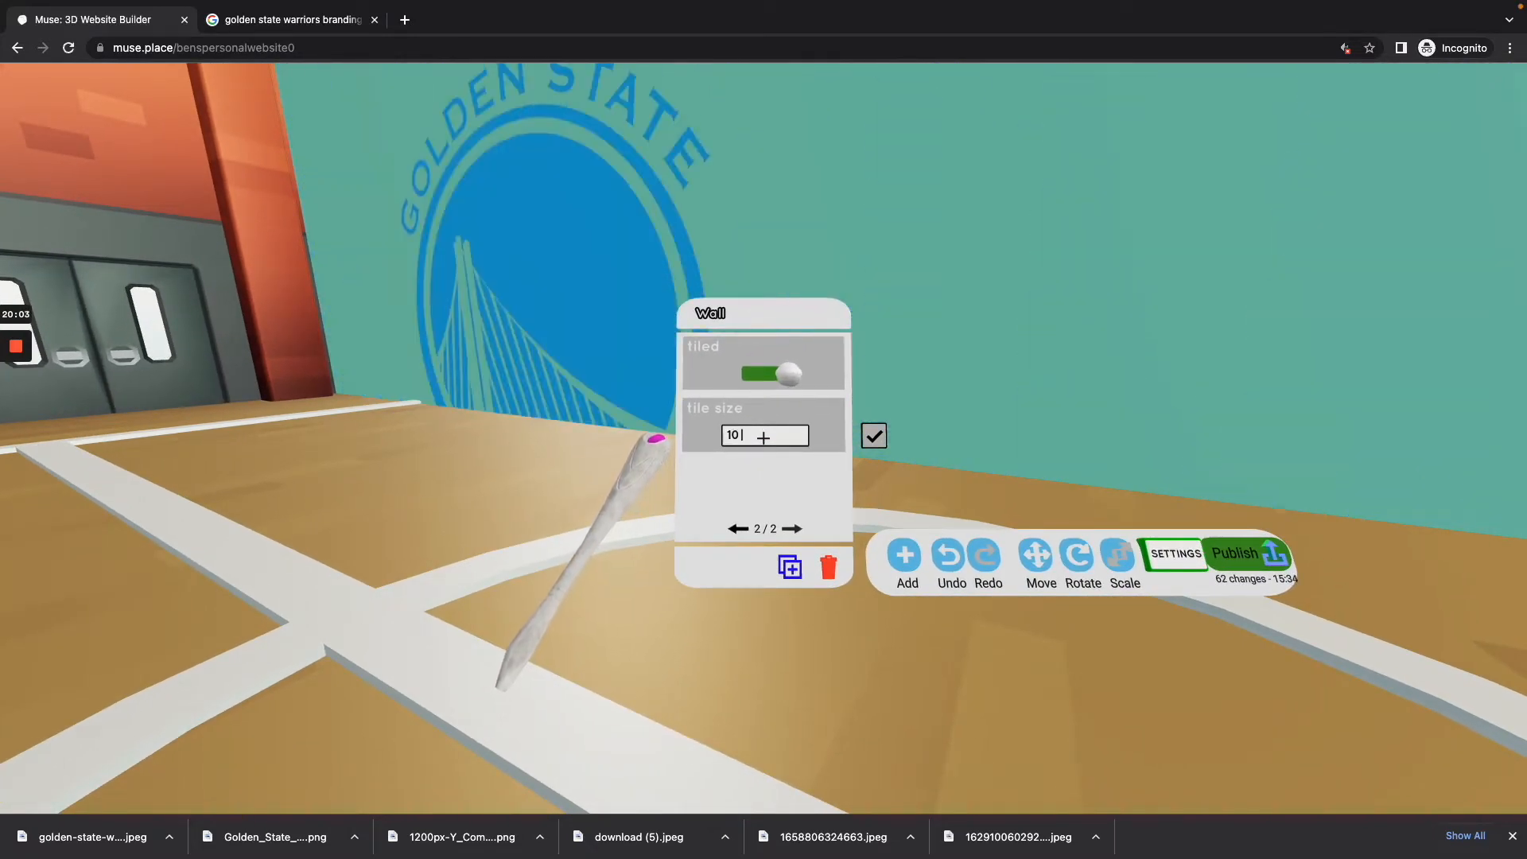
Step: Set the dividing wall's tile size to 3 and check the logo pattern
key("BackSpace")
key("BackSpace")
type("3")
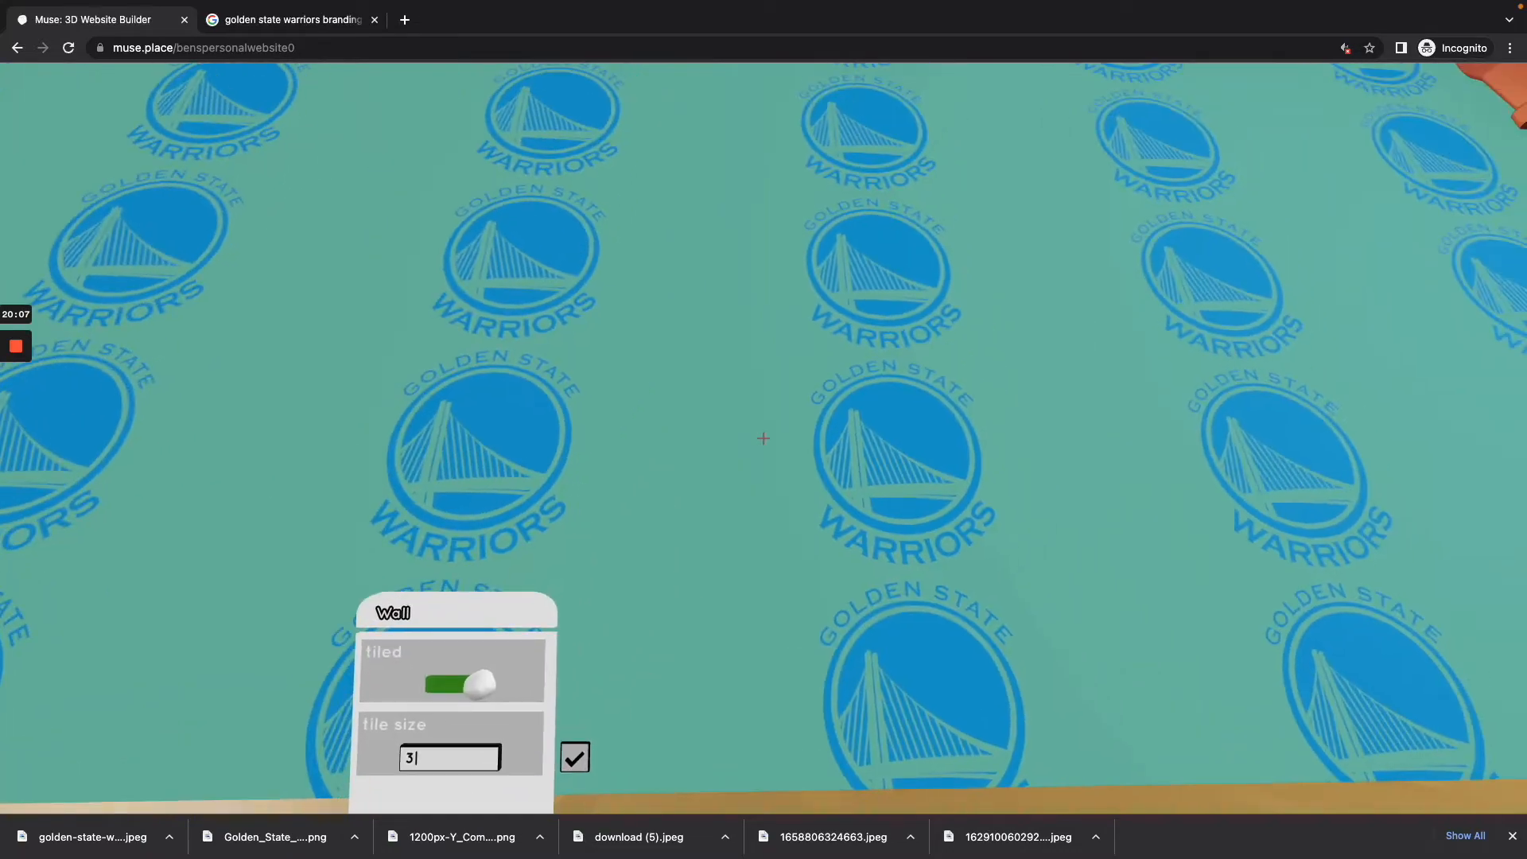
key("super+l")
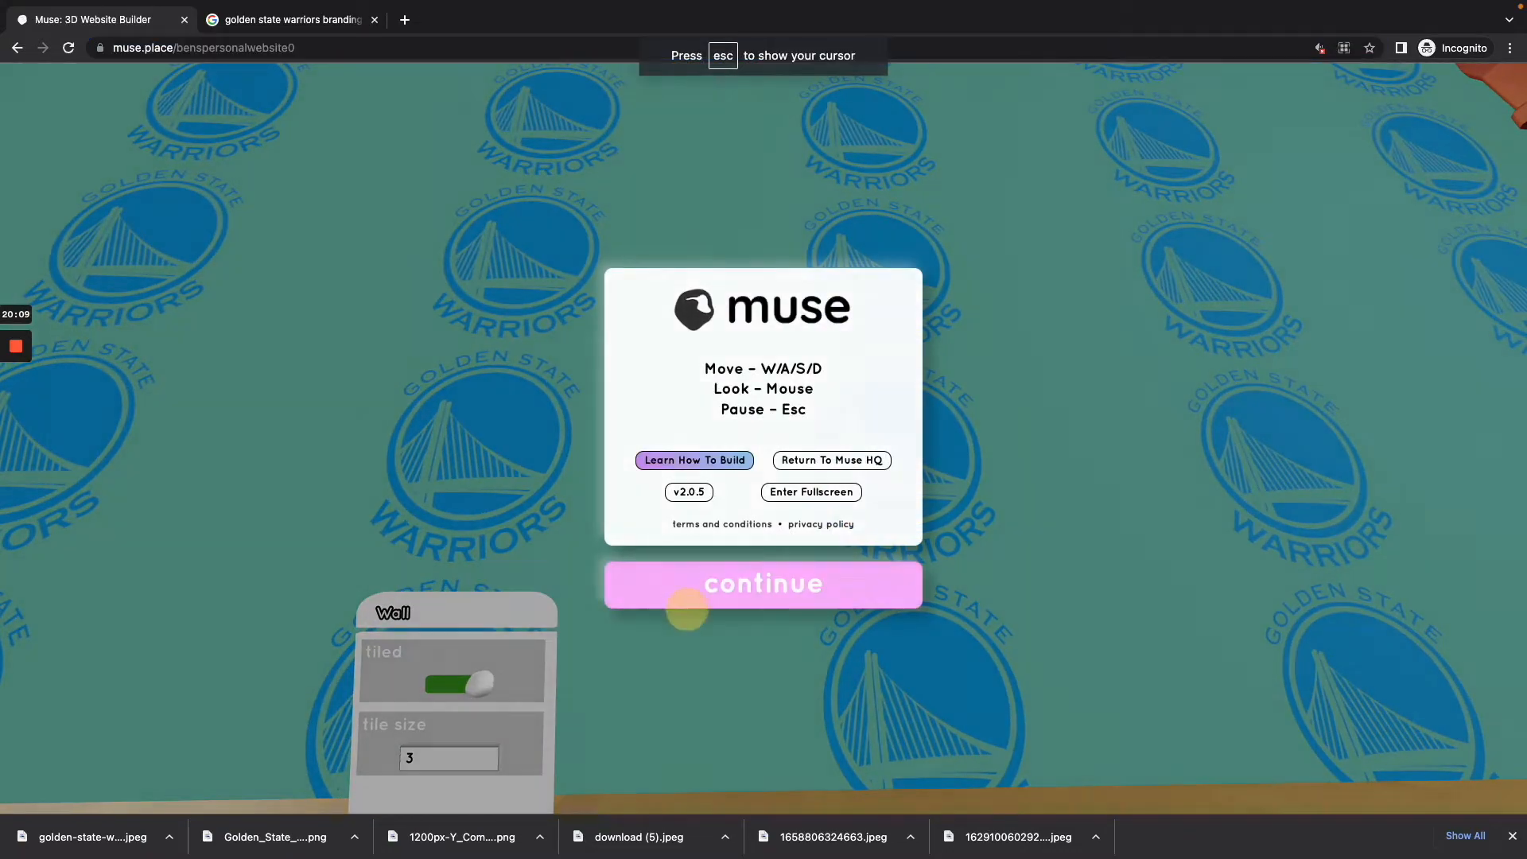
left_click(687, 606)
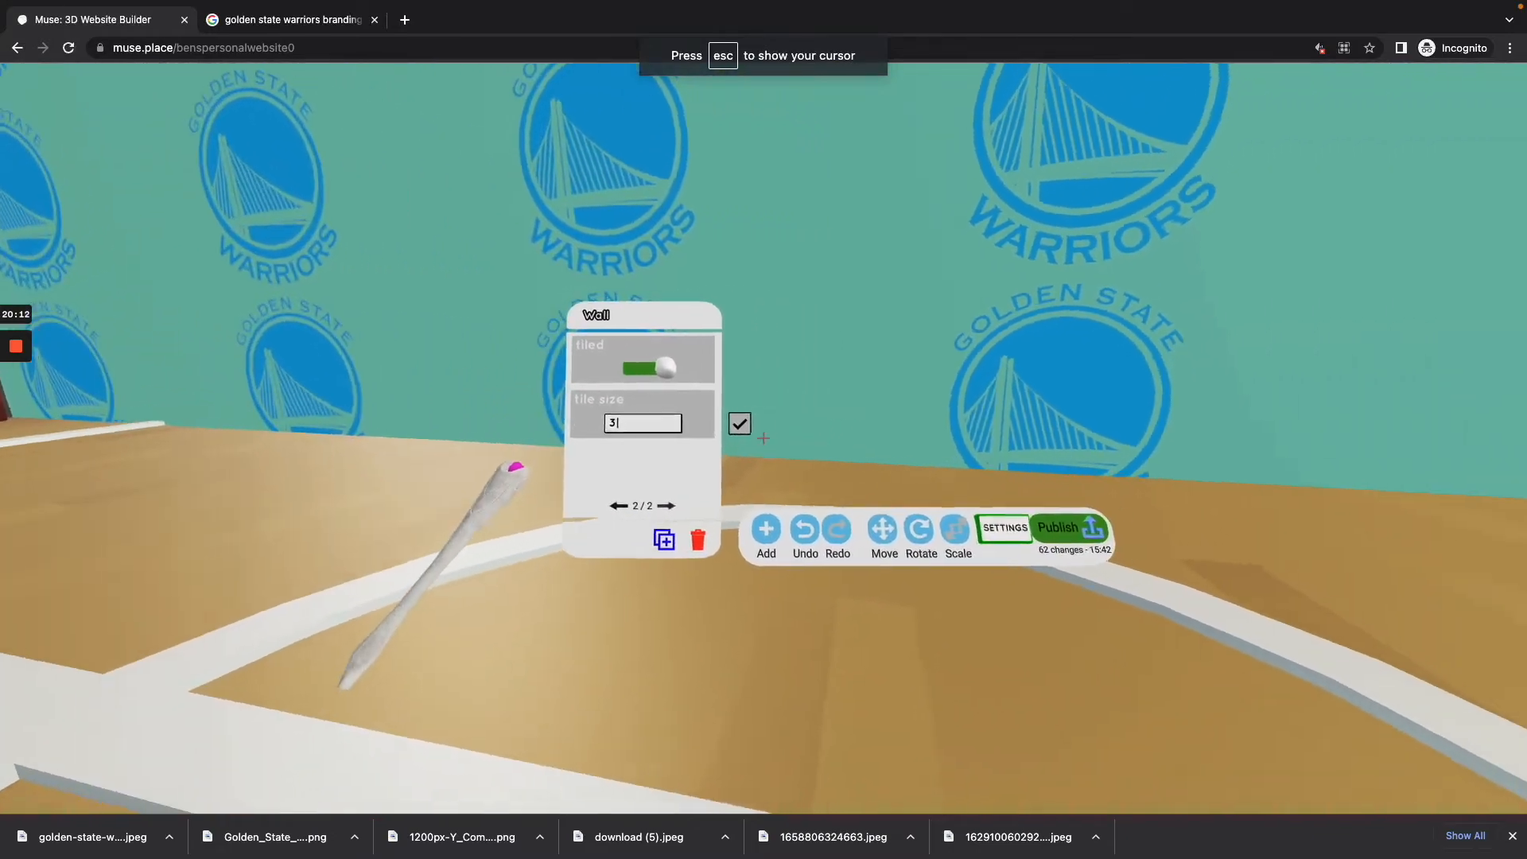
Step: Inspect the dividing wall's tiled logo pattern from across the court and from close up
key("s")
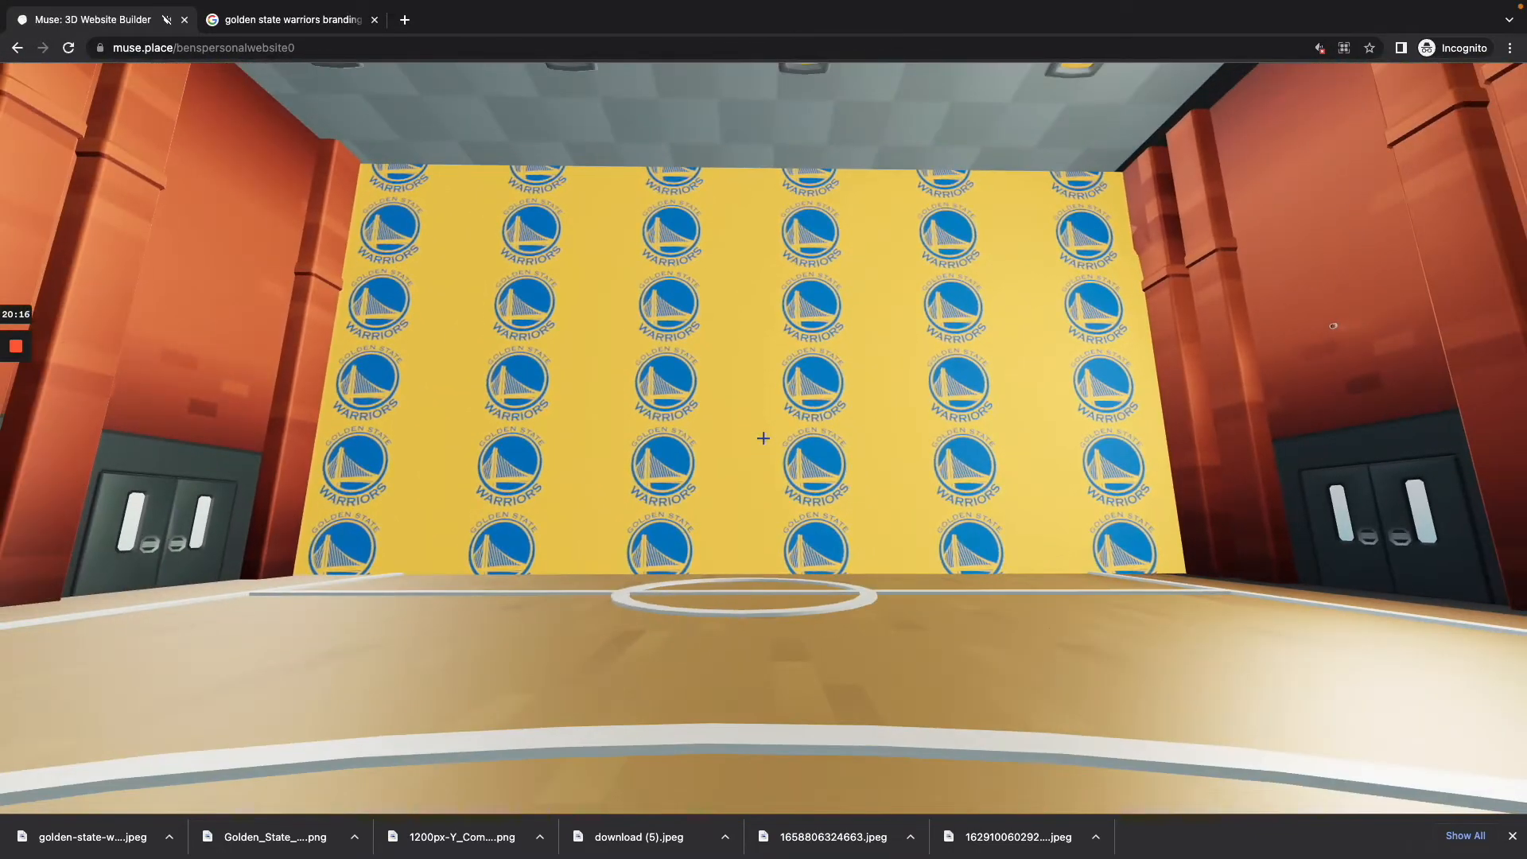
key("w")
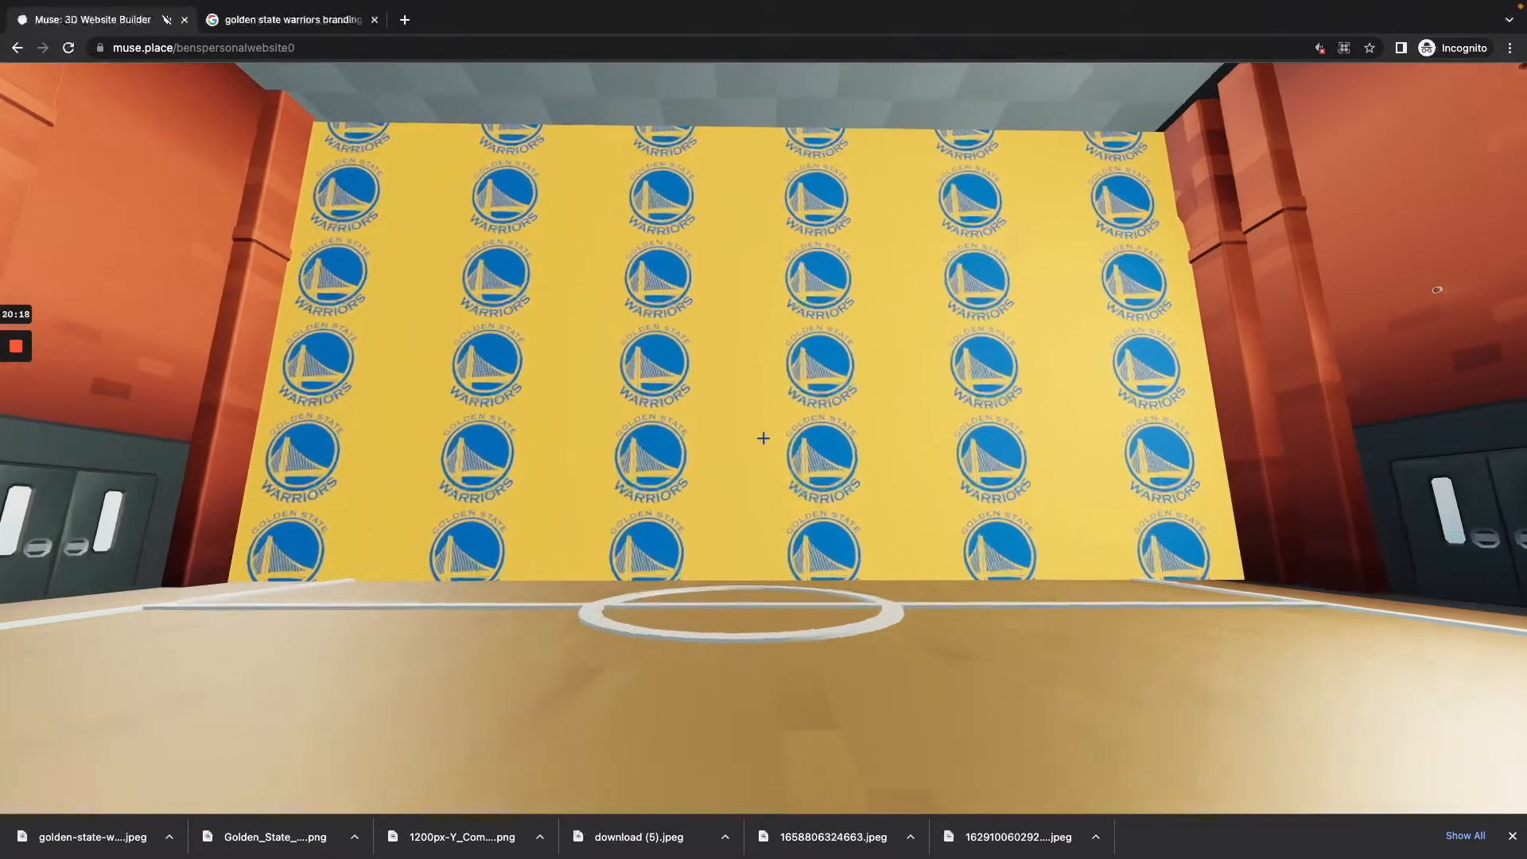
key("w")
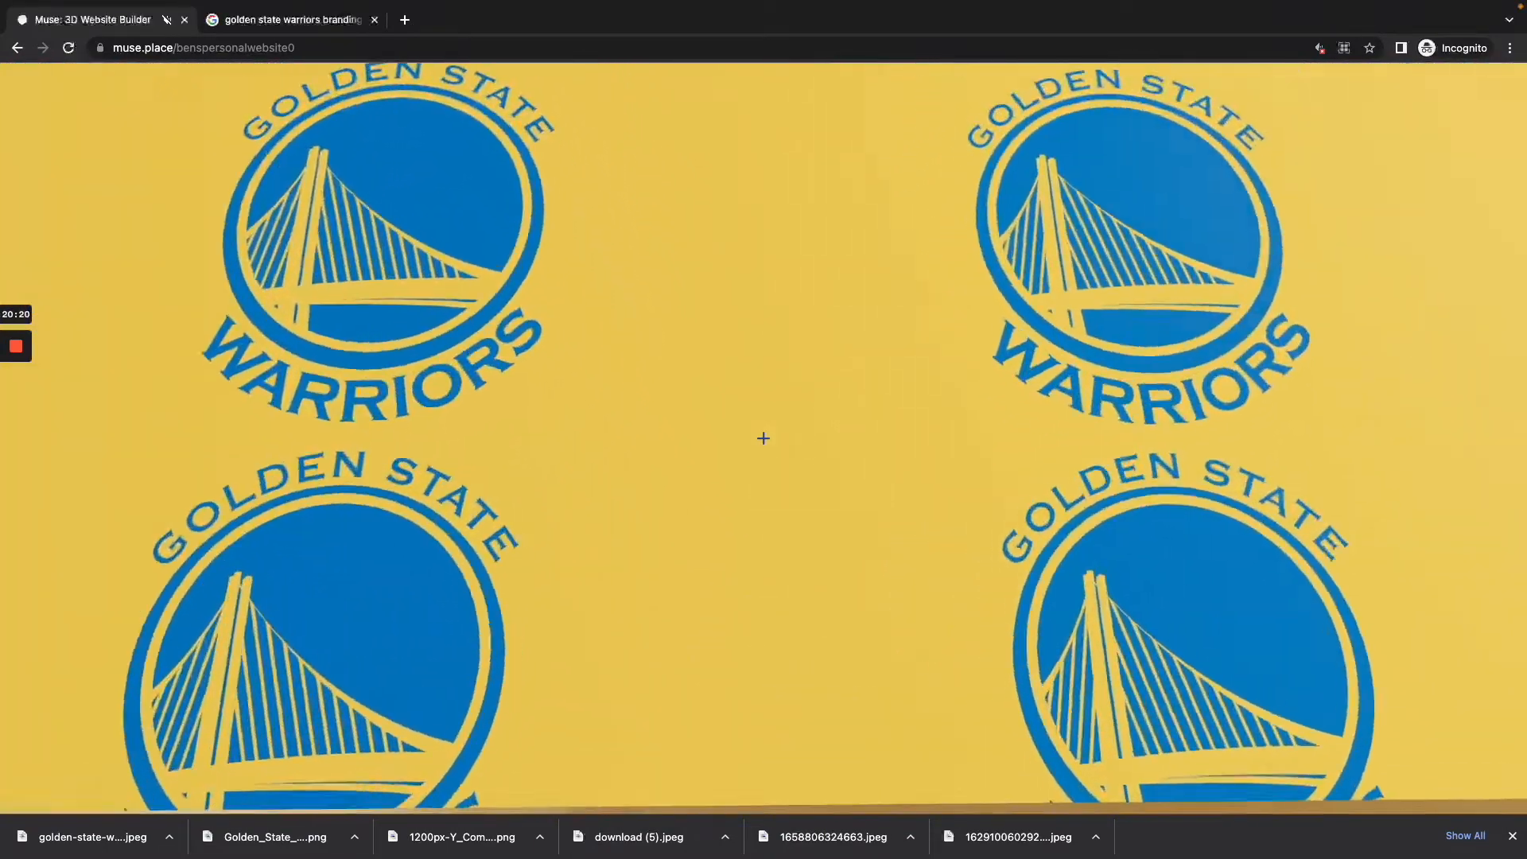
key("s")
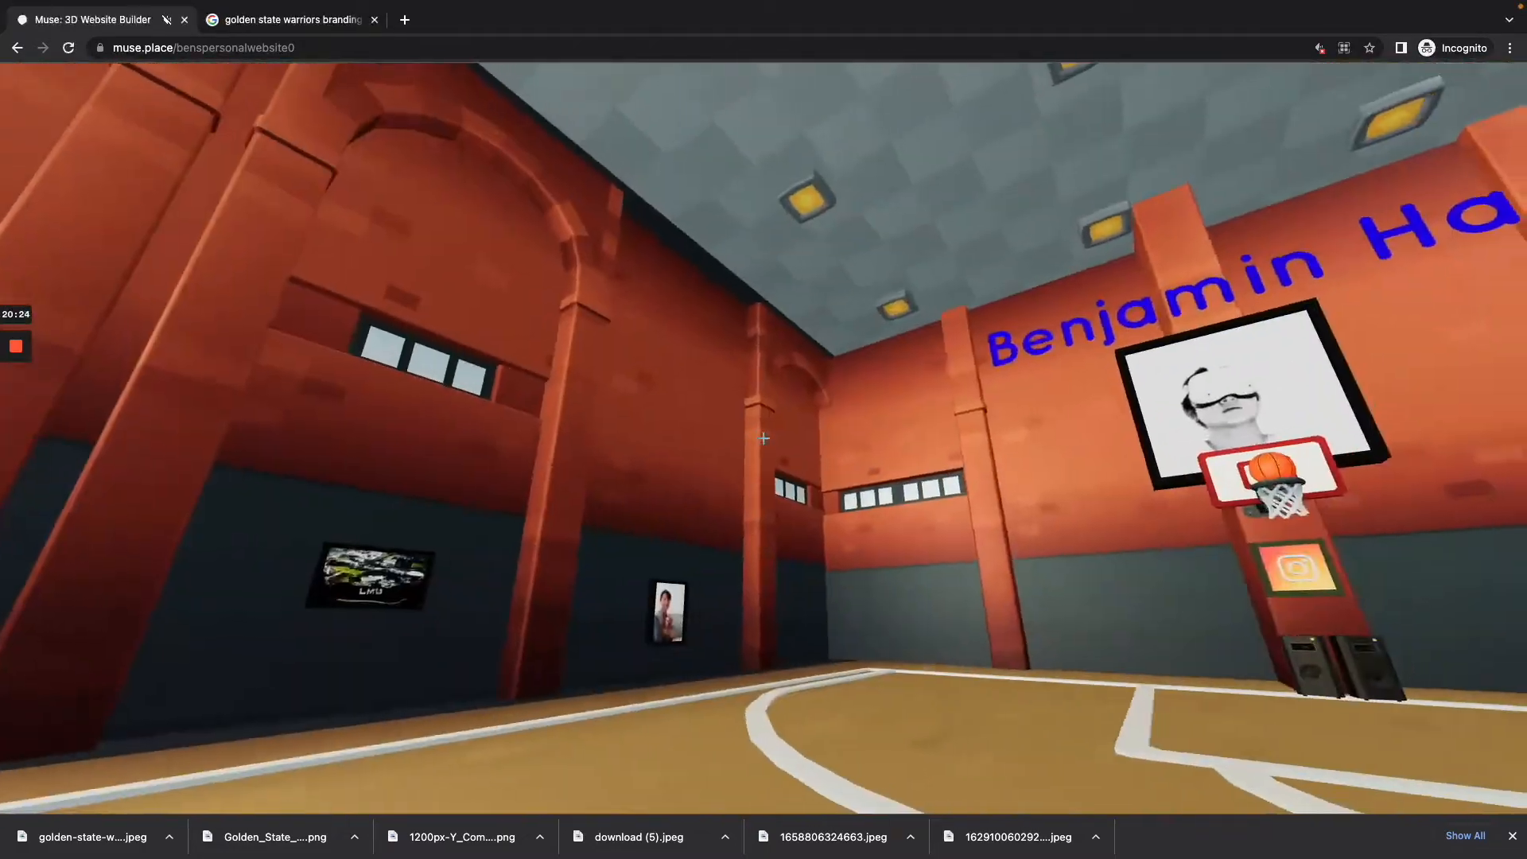
key("w")
key("w")
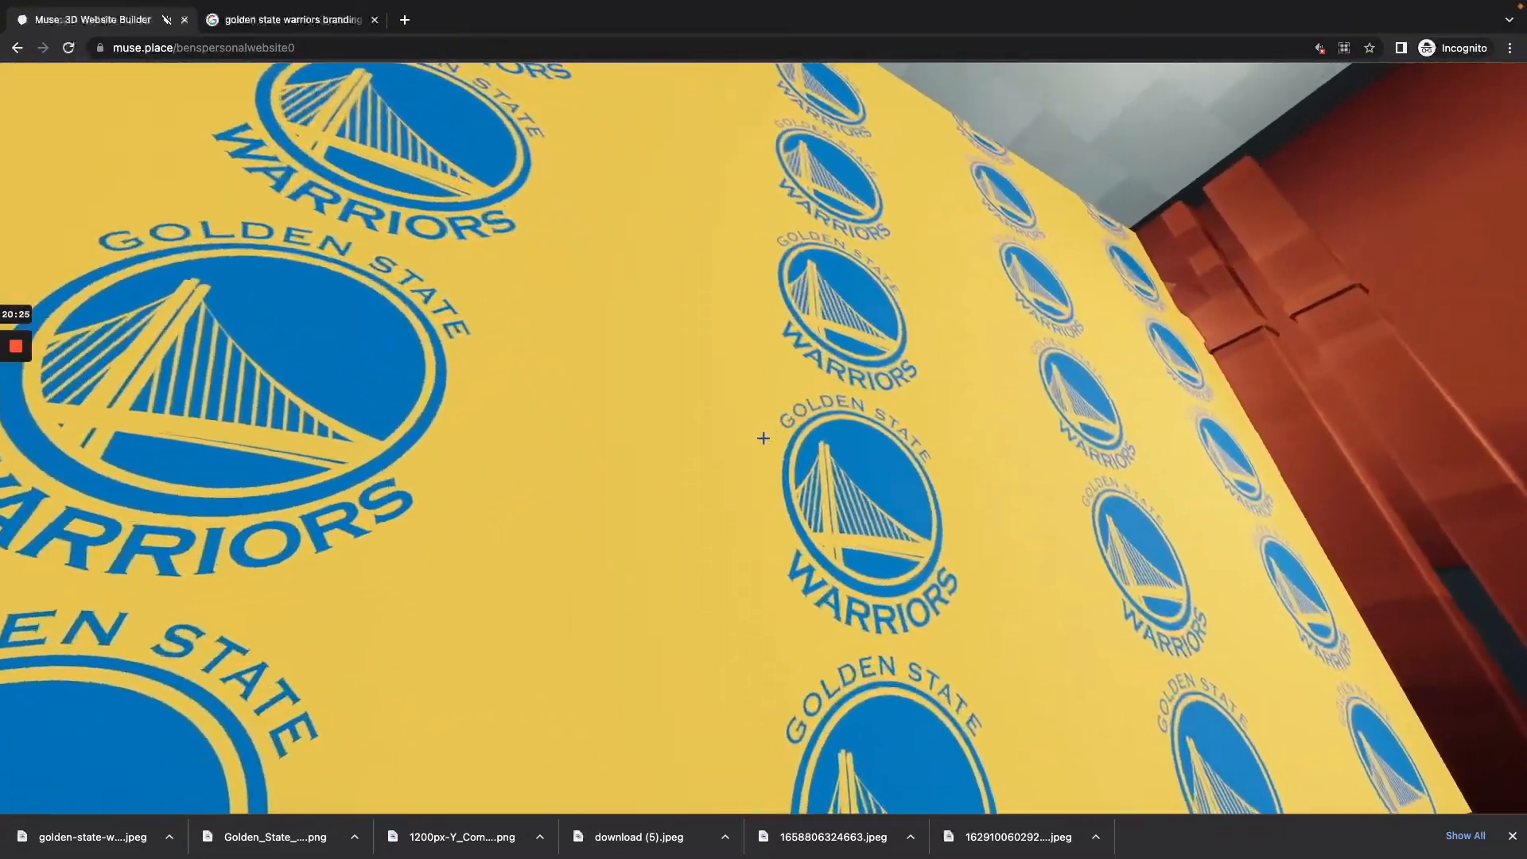
key("s")
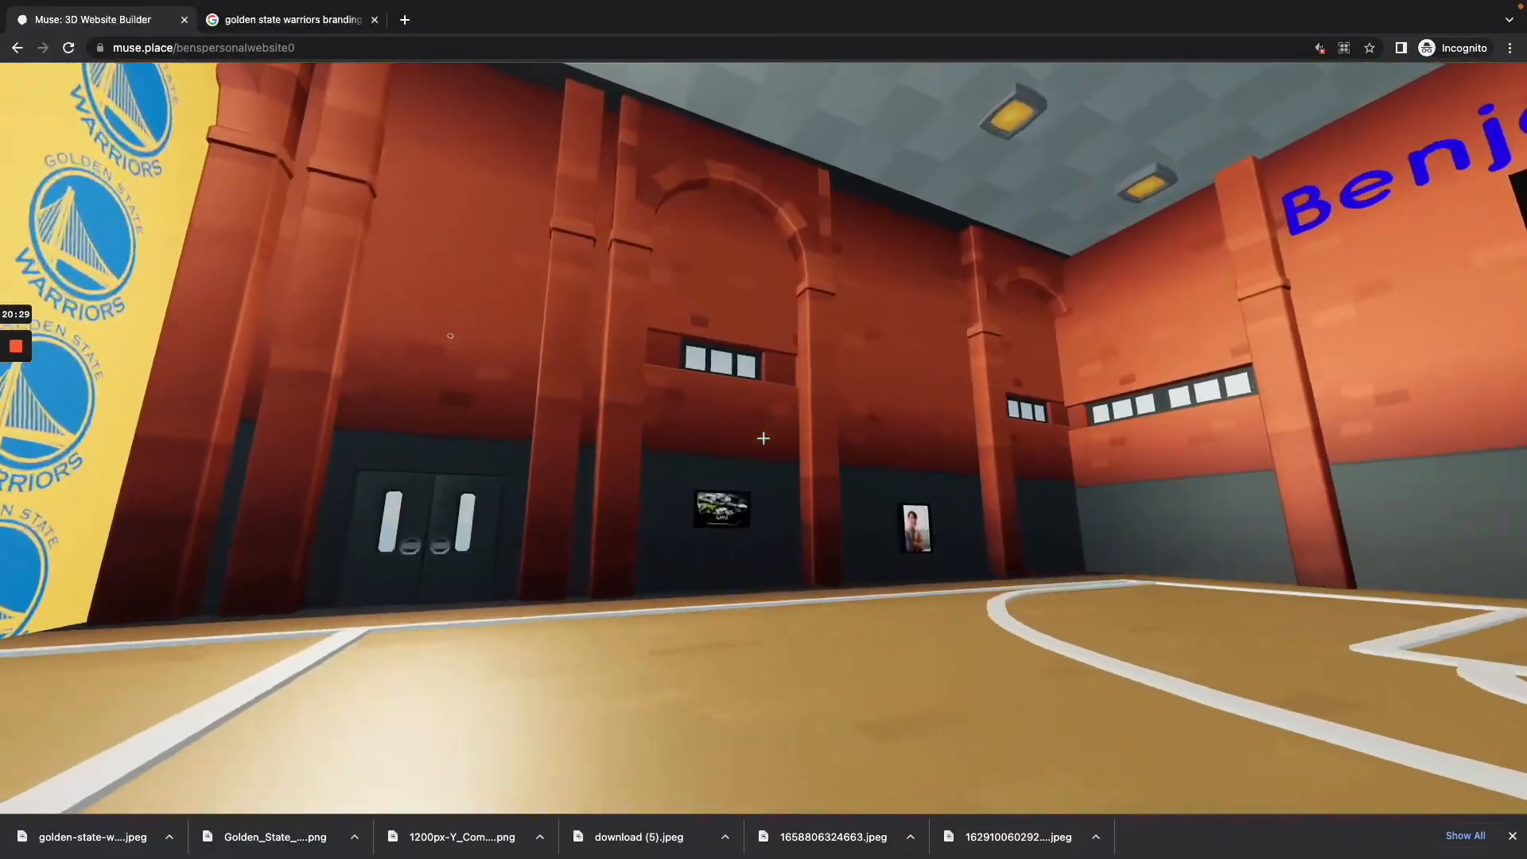
Step: Return to build mode and add a text object beside the court, near the framed LMU and portrait images
key("w")
key("Tab")
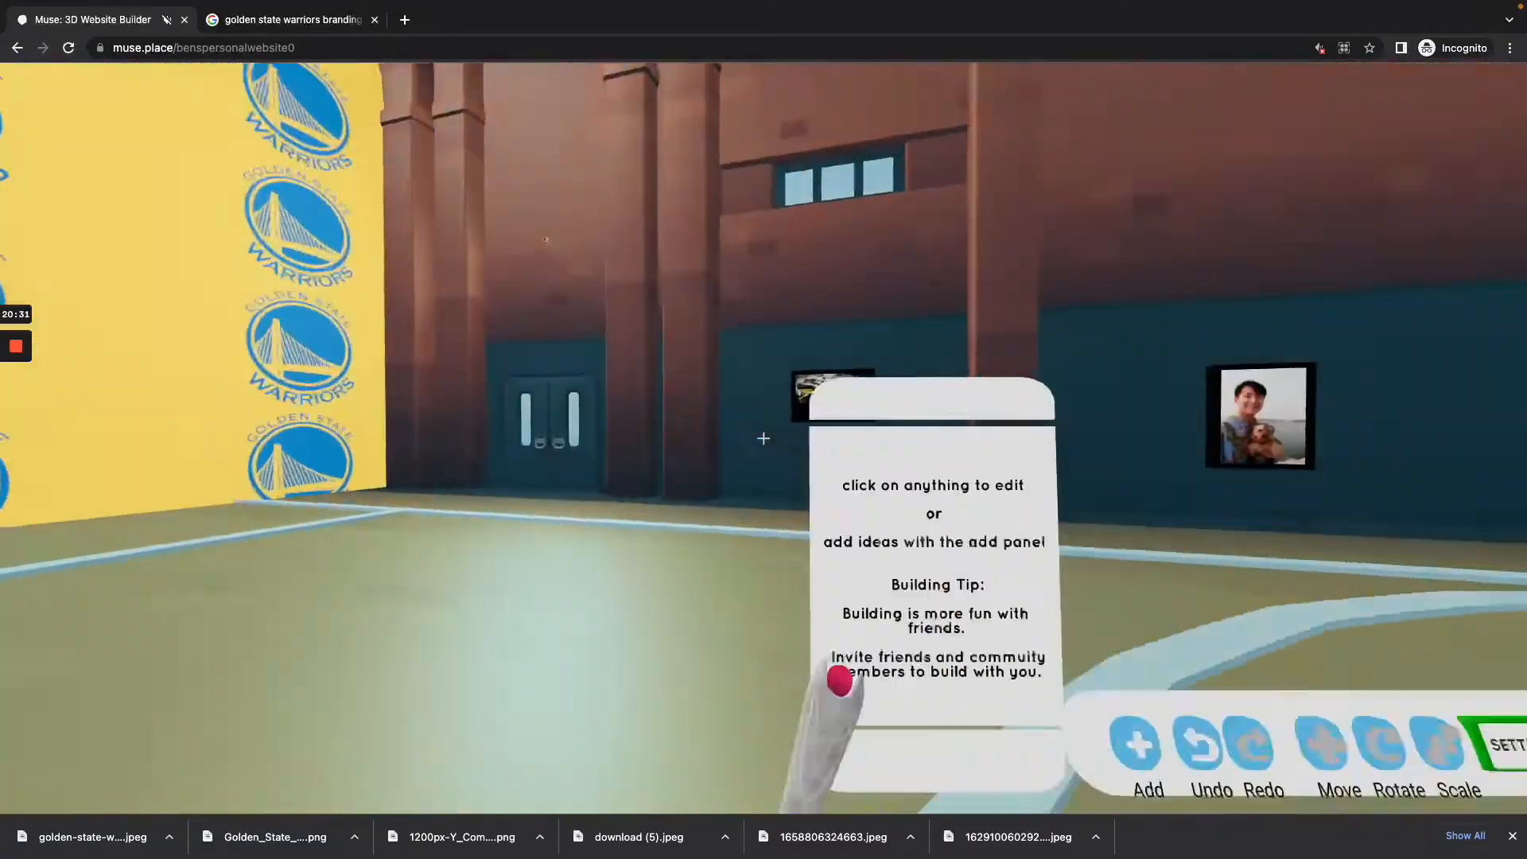
key("w")
key("w")
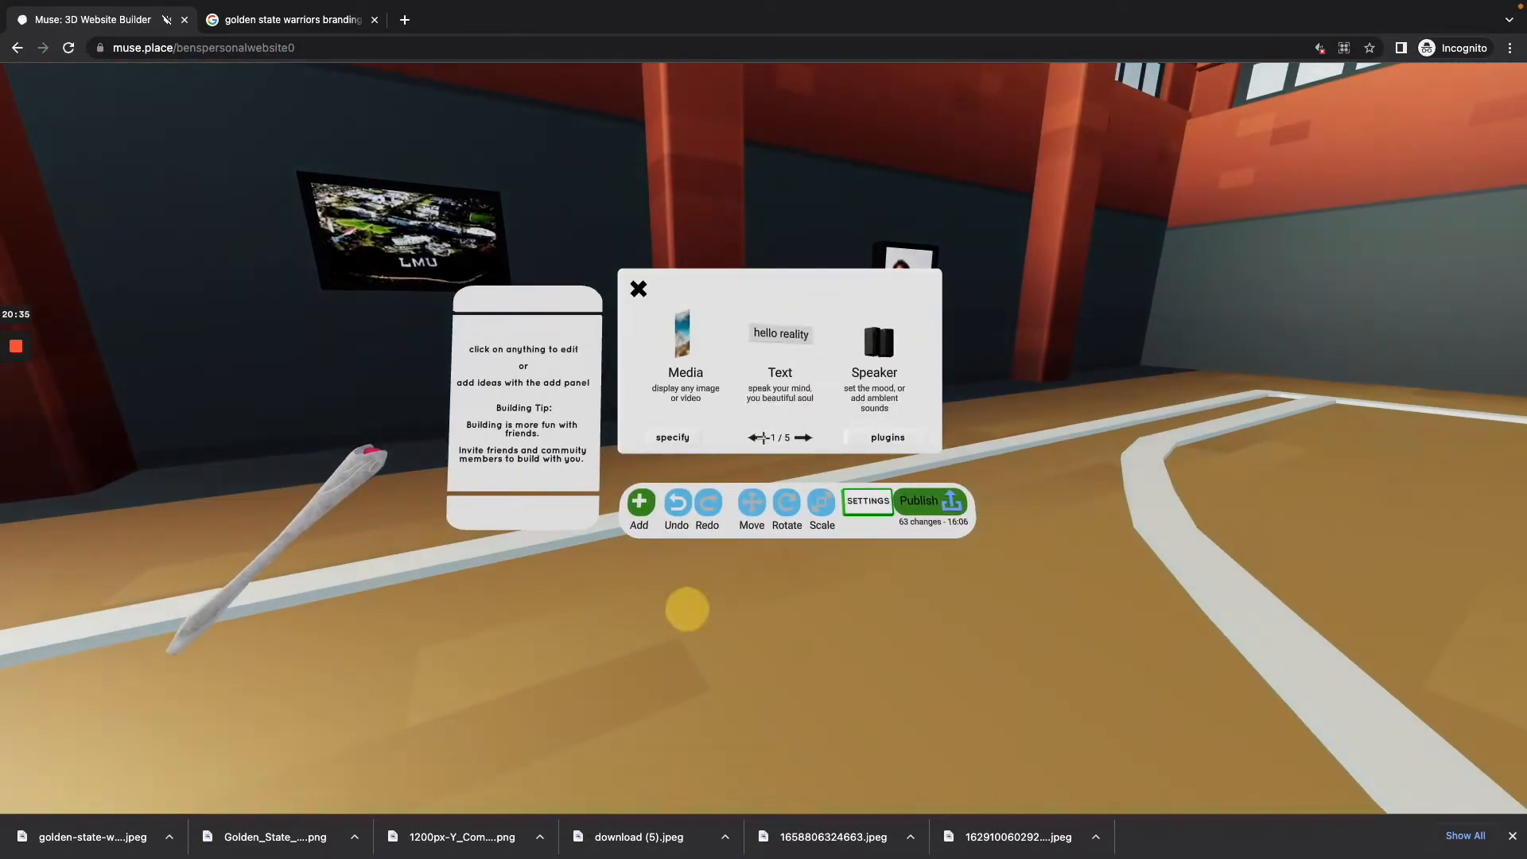
key("w")
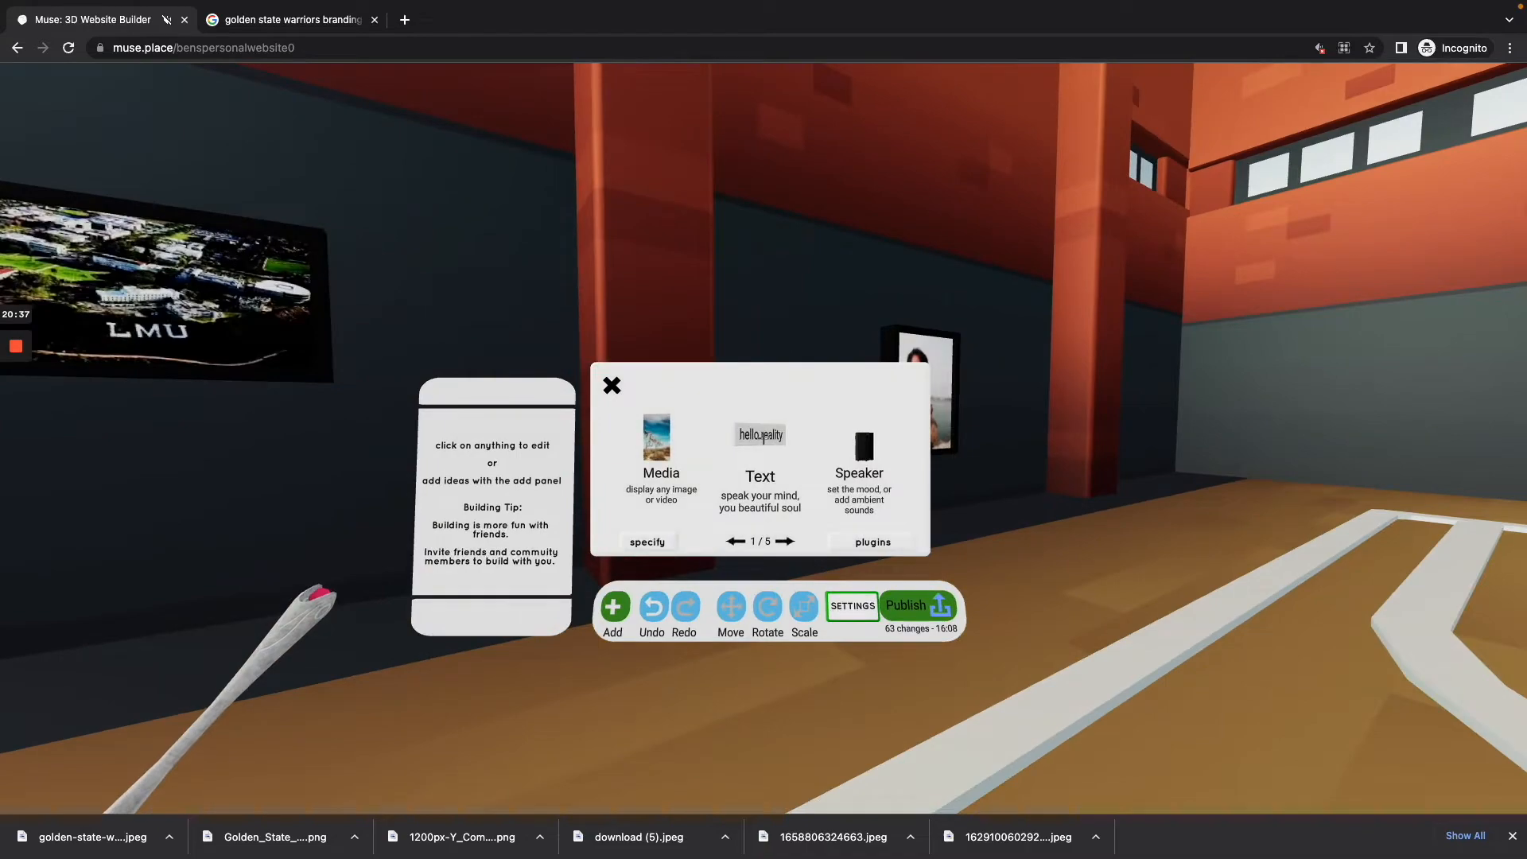
key("w")
key("w")
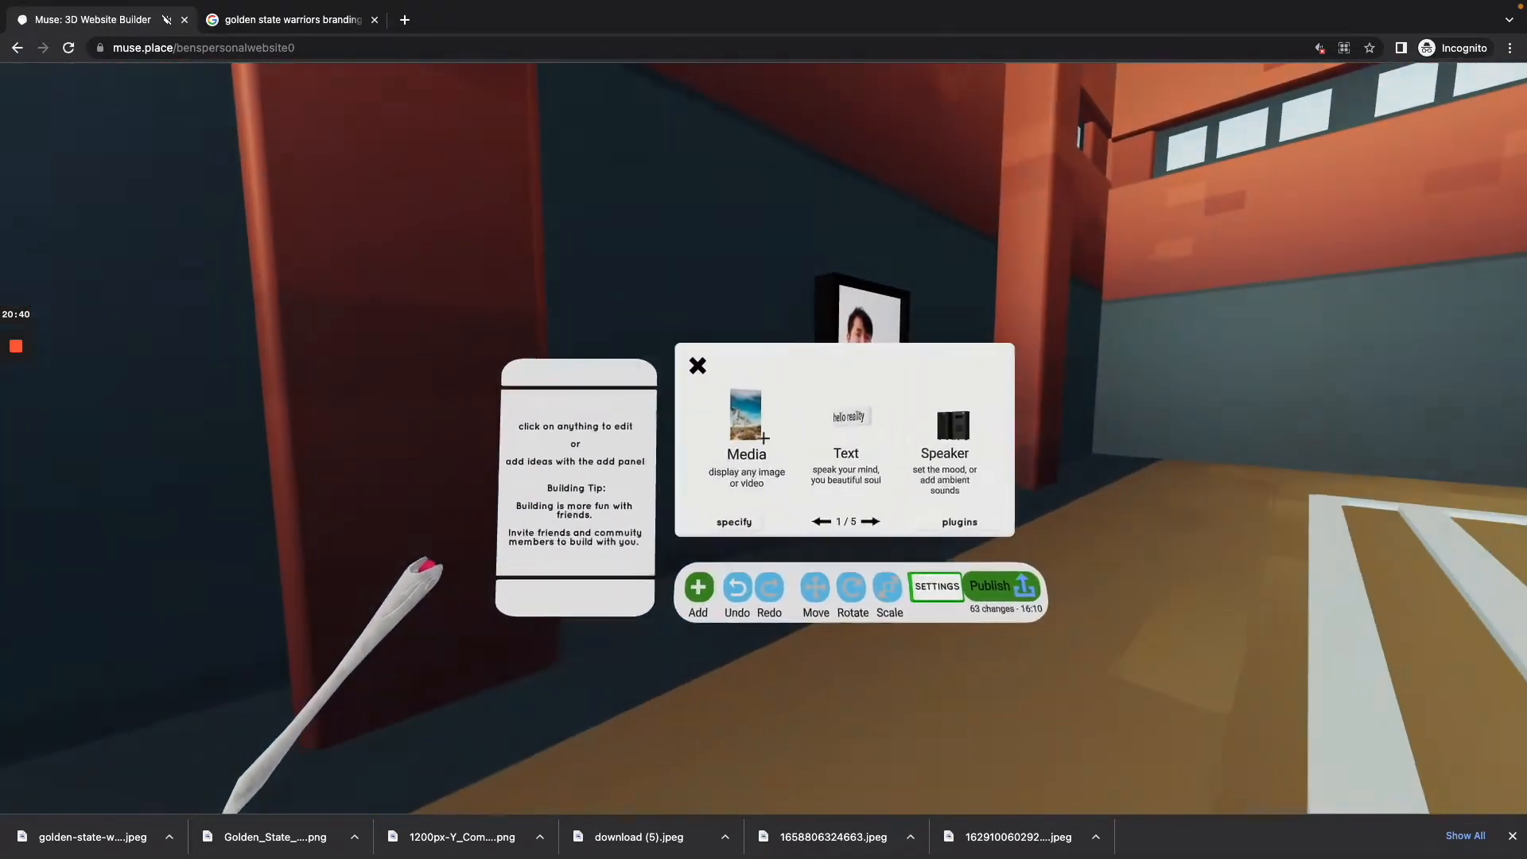
key("w")
left_click(763, 438)
left_click(763, 438)
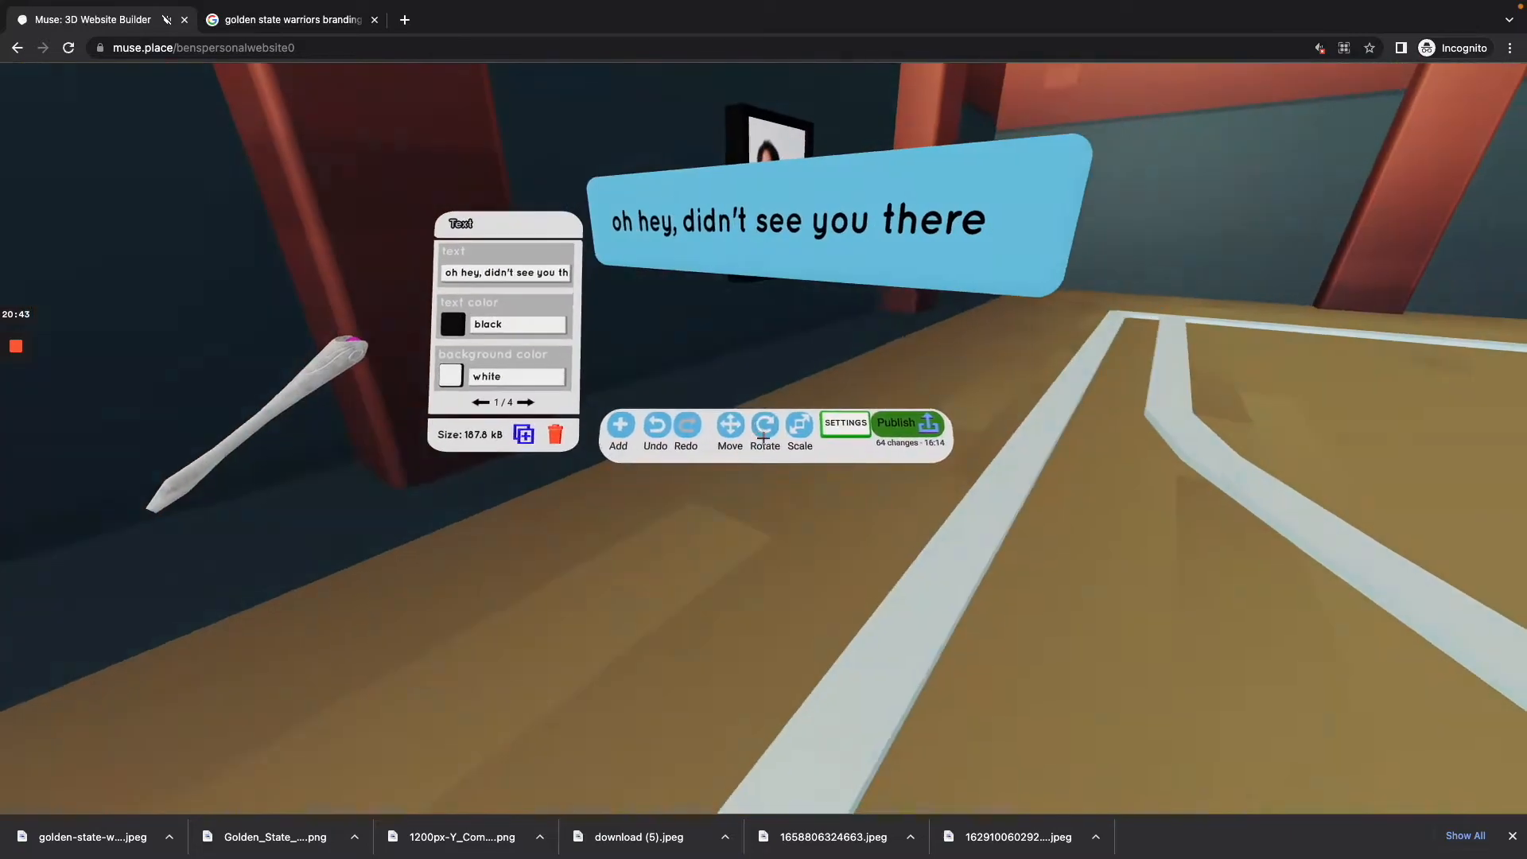
left_click(763, 438)
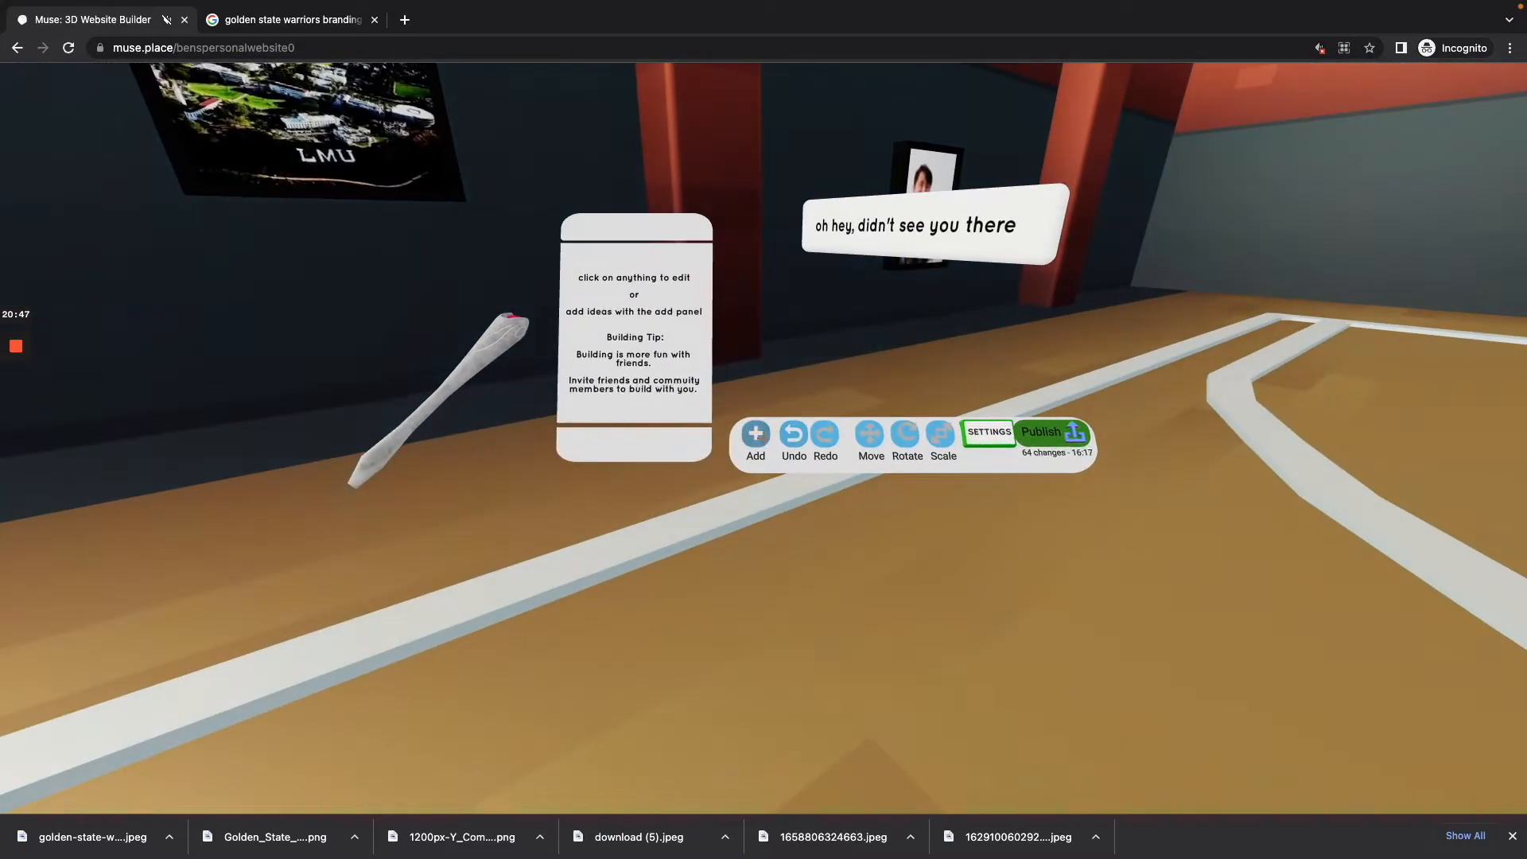
Step: Select the new text object, rotate it about the Y axis to line up with the side wall, and leave build mode to view it
left_click(764, 438)
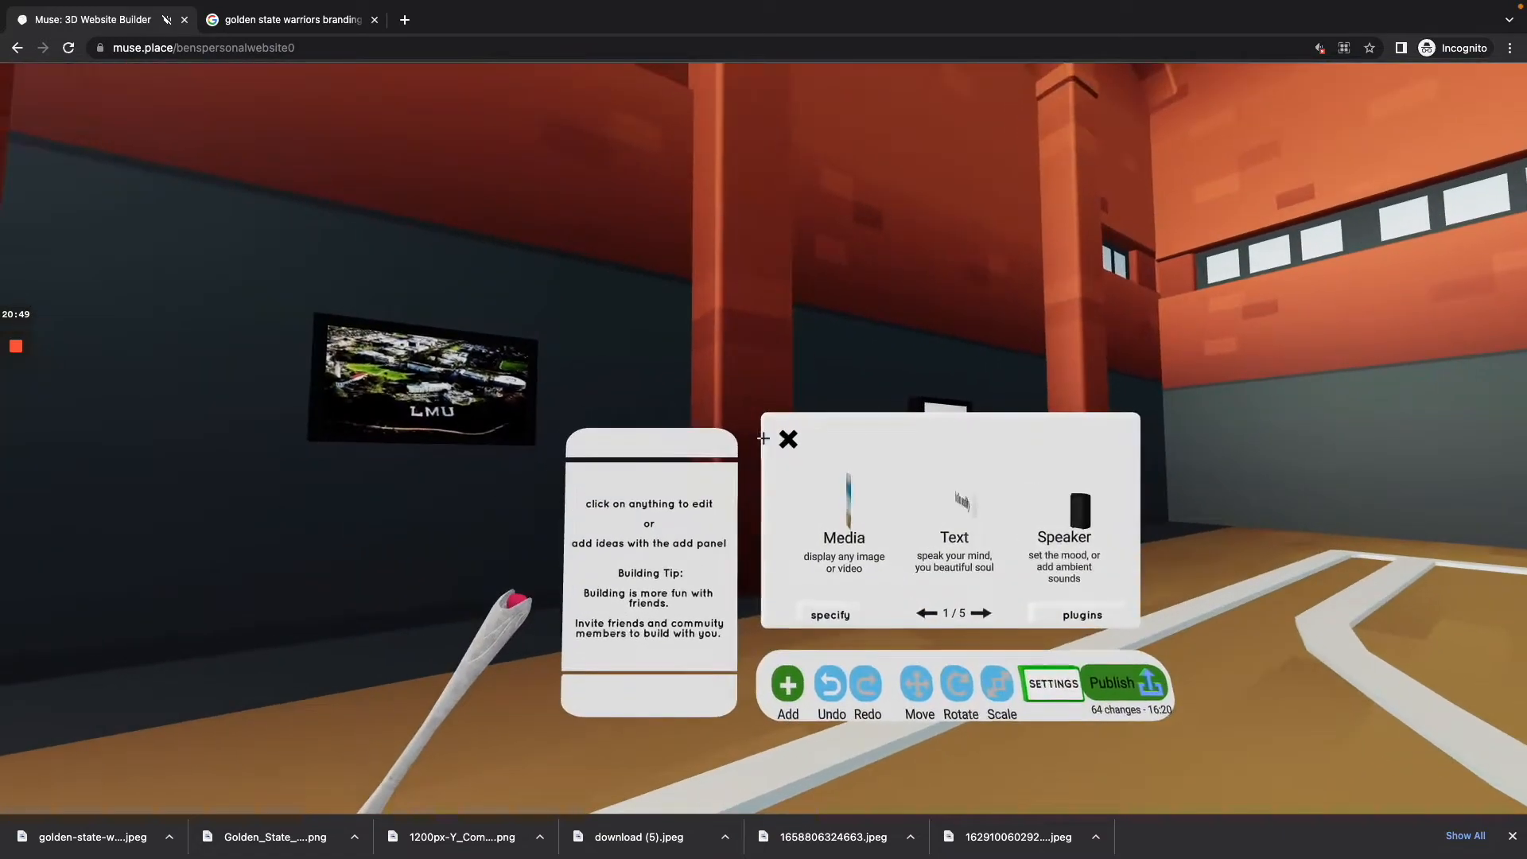
left_click(764, 438)
left_click(763, 438)
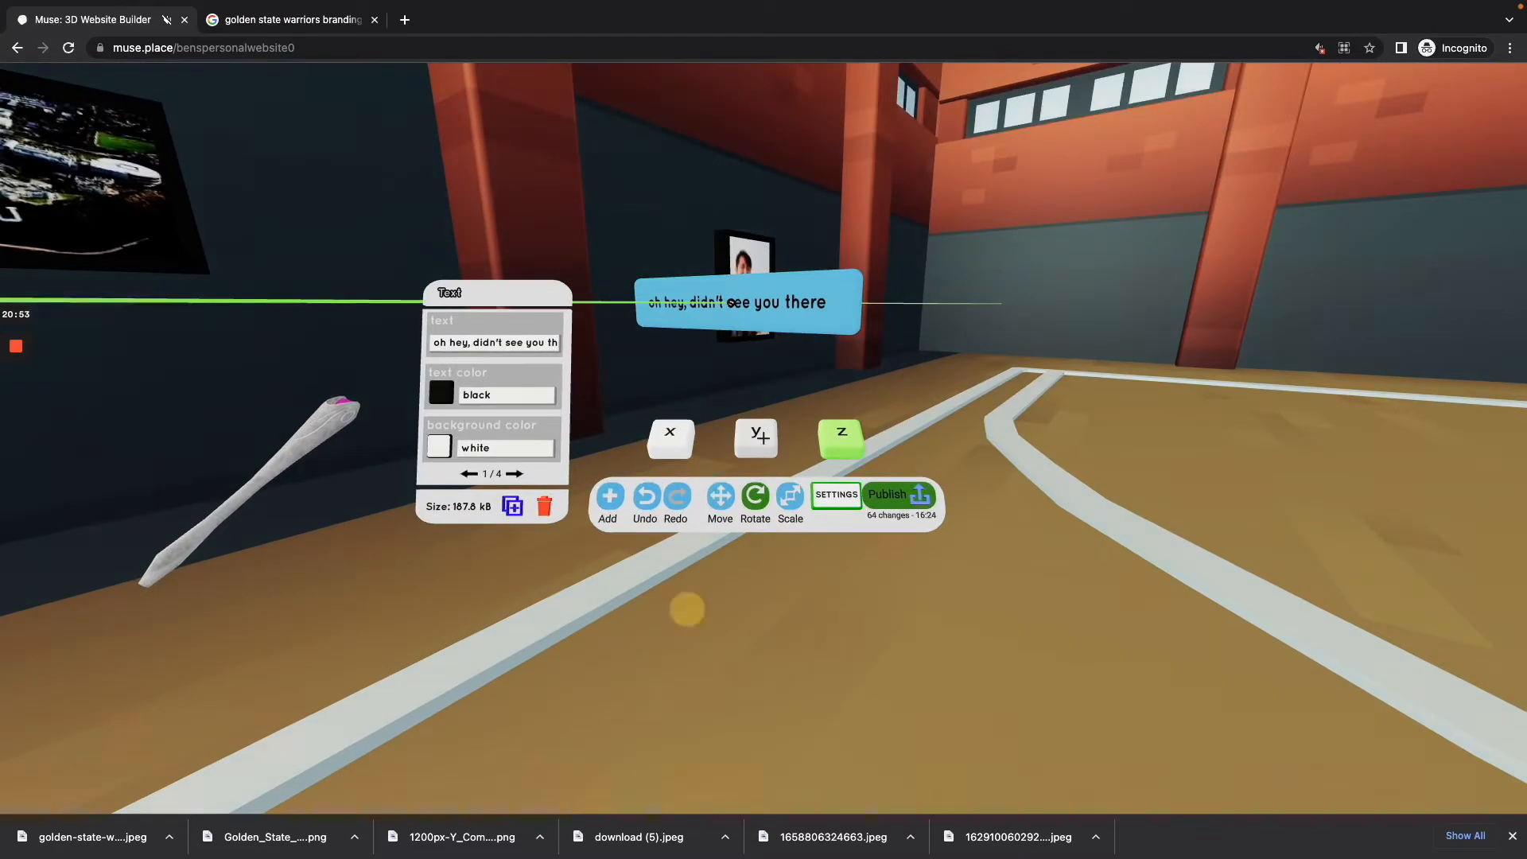
left_click(763, 438)
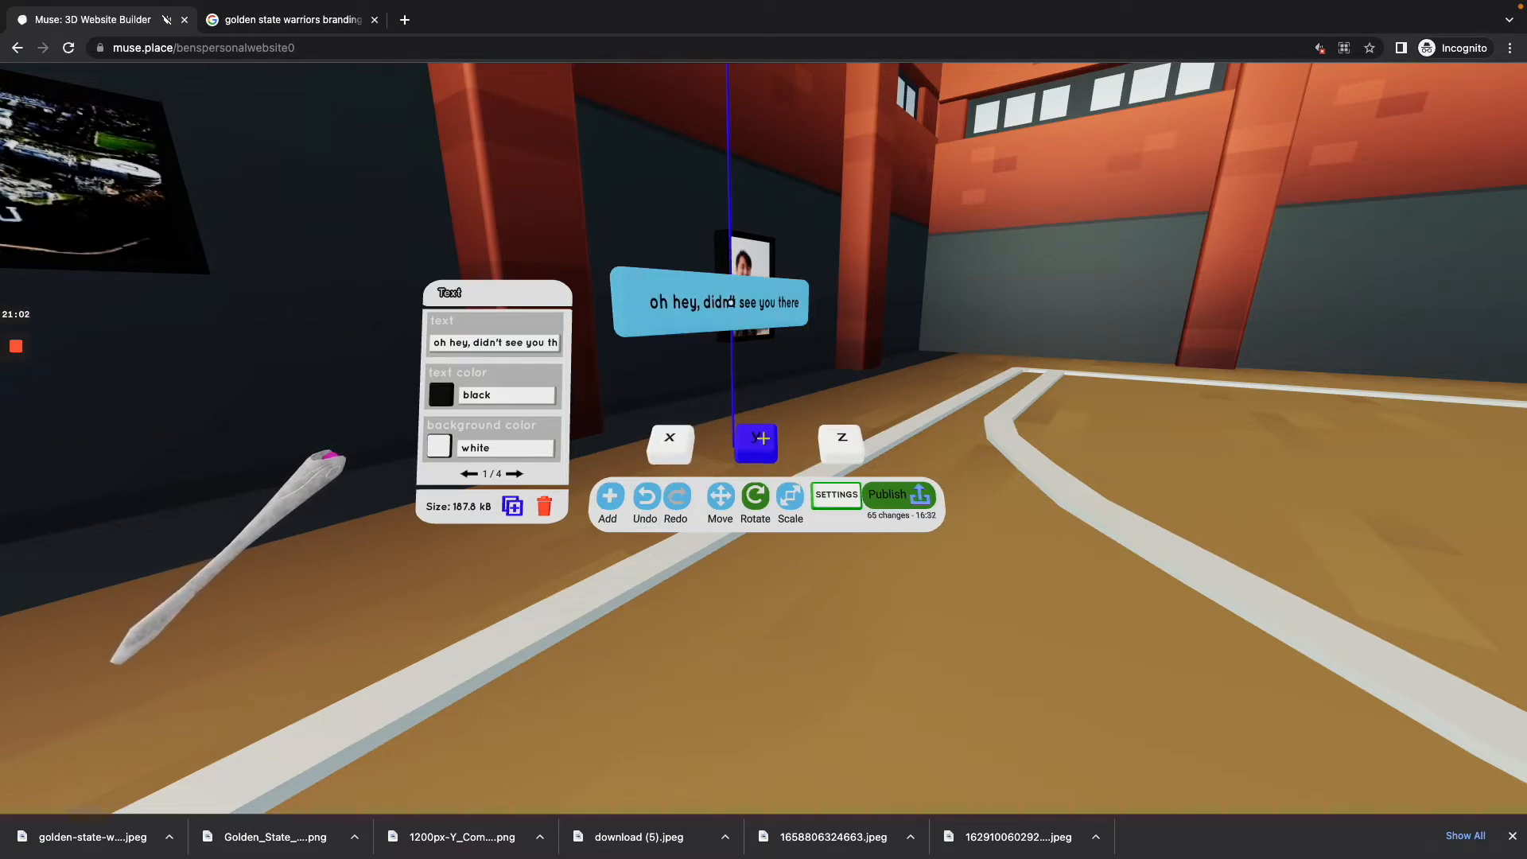
key("Tab")
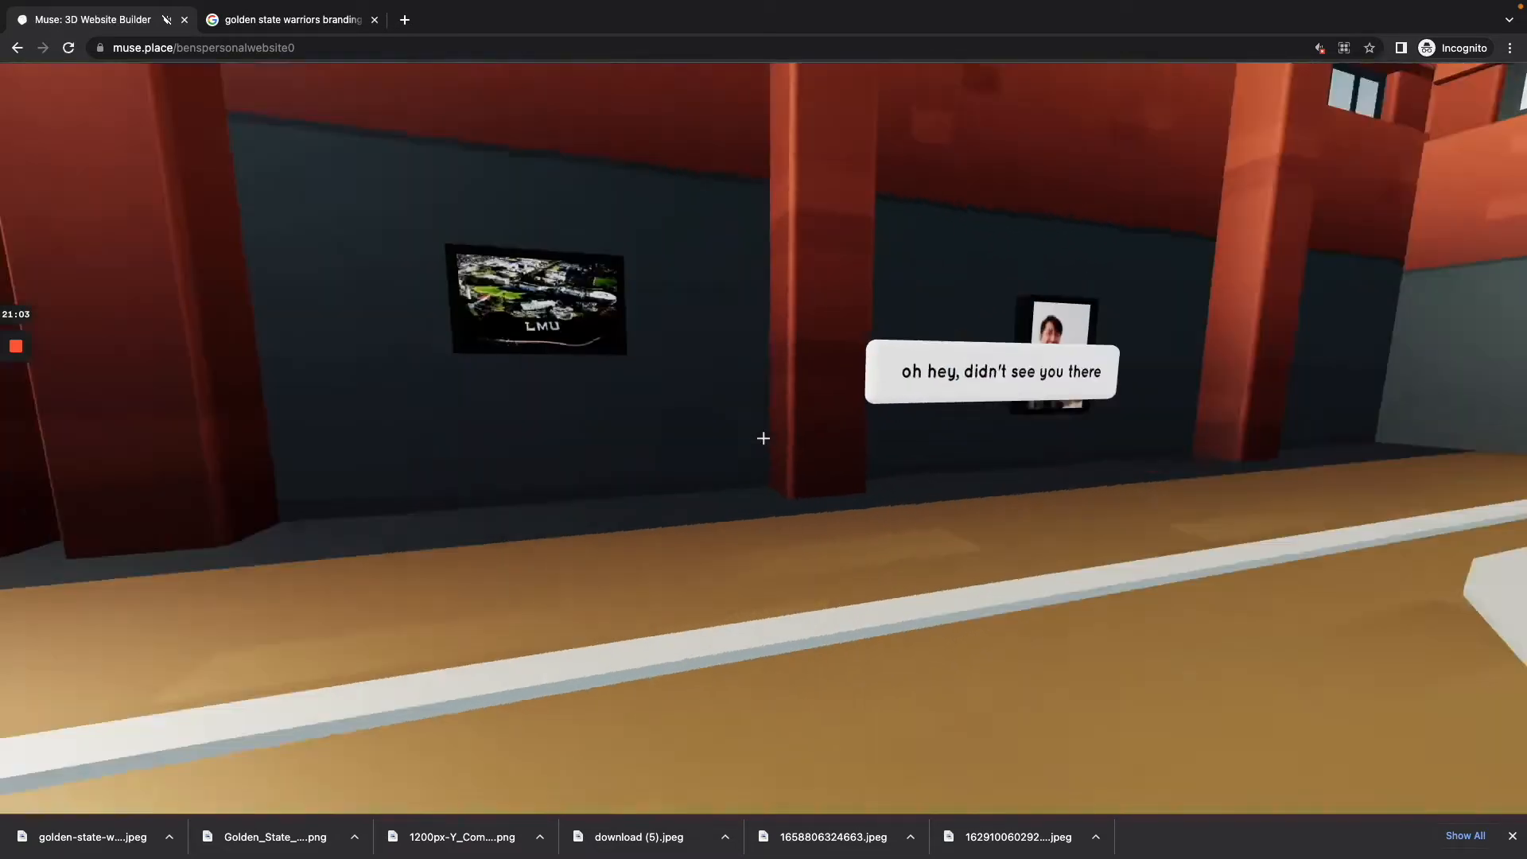
Step: Reenter build mode, approach the text object and open its wording for editing
key("Tab")
key("w")
left_click(763, 438)
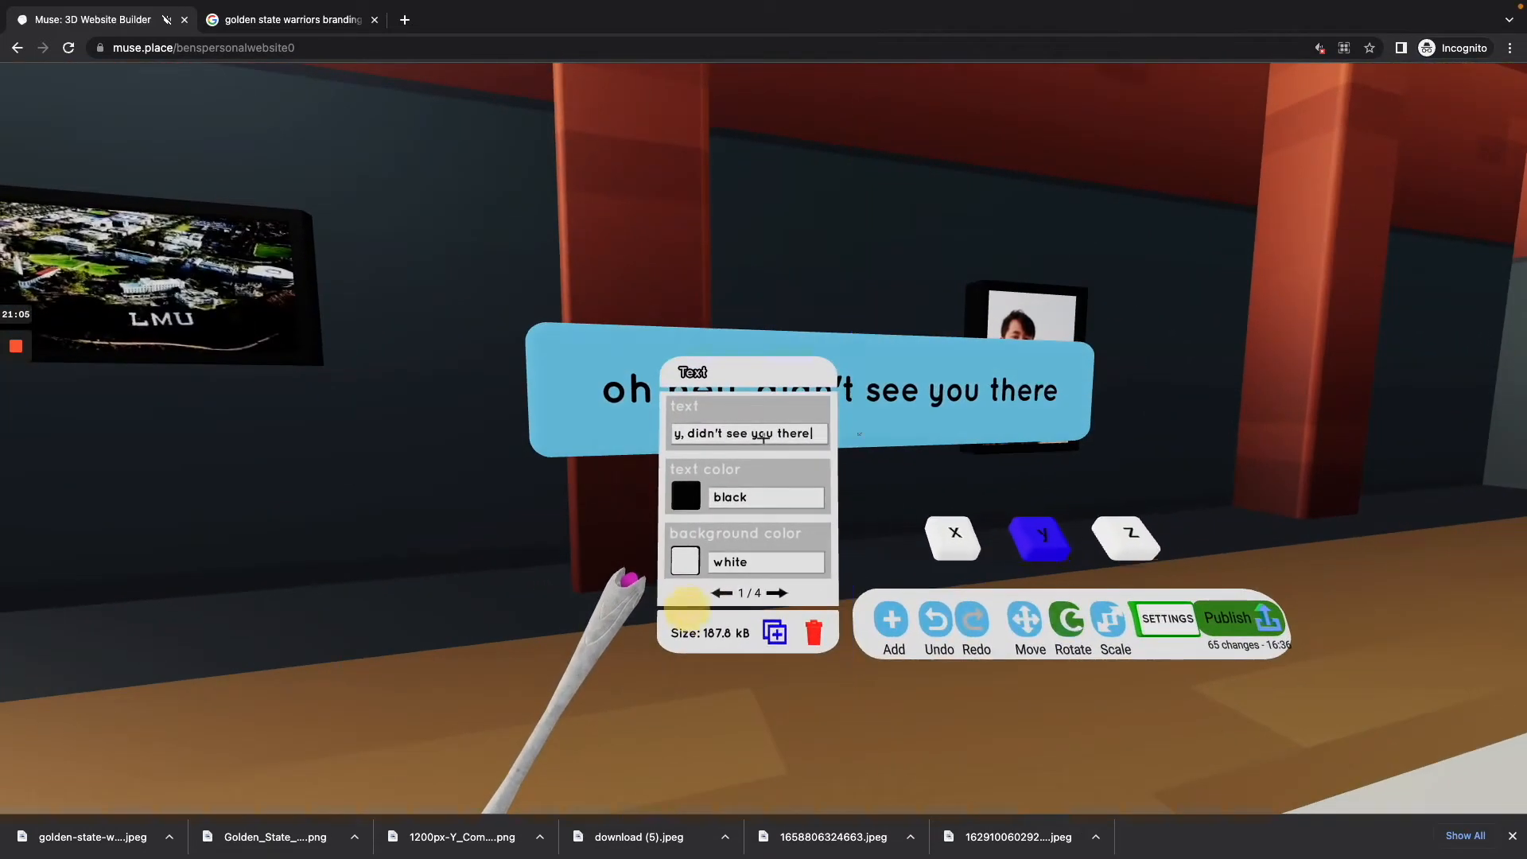
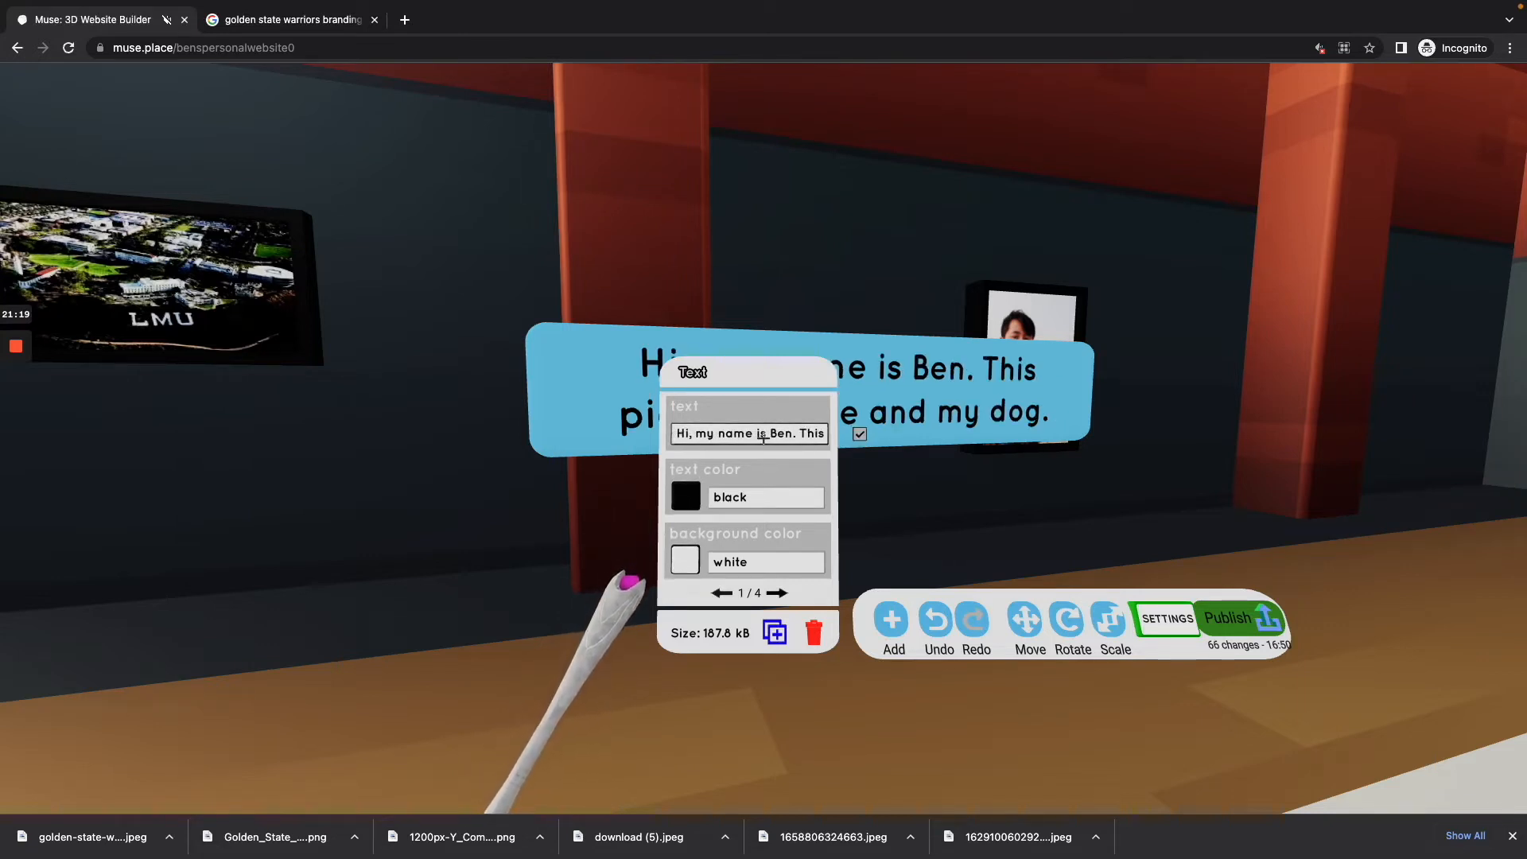
Step: Confirm the label's introductory wording about the portrait and move the text object onto the wall below the framed portrait
key("Return")
key("s")
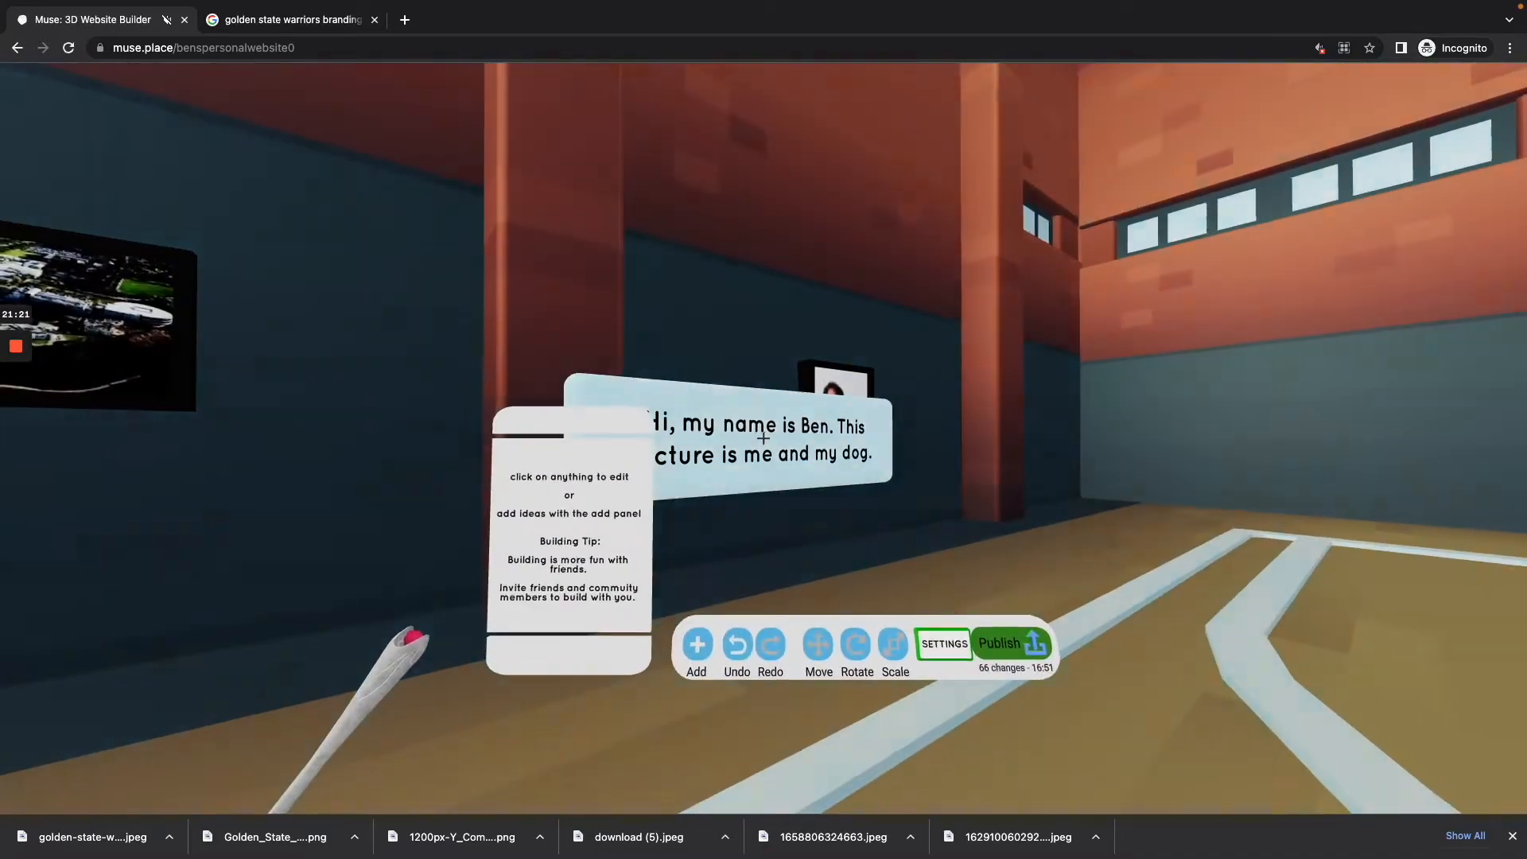
left_click(763, 438)
left_click(763, 438)
left_click_drag(763, 438, 763, 438)
key("w")
key("s")
key("w")
key("w")
key("s")
key("w")
Step: Adjust the text label's position just beneath the framed portrait and step back to view it outside build mode
left_click(763, 438)
left_click(764, 438)
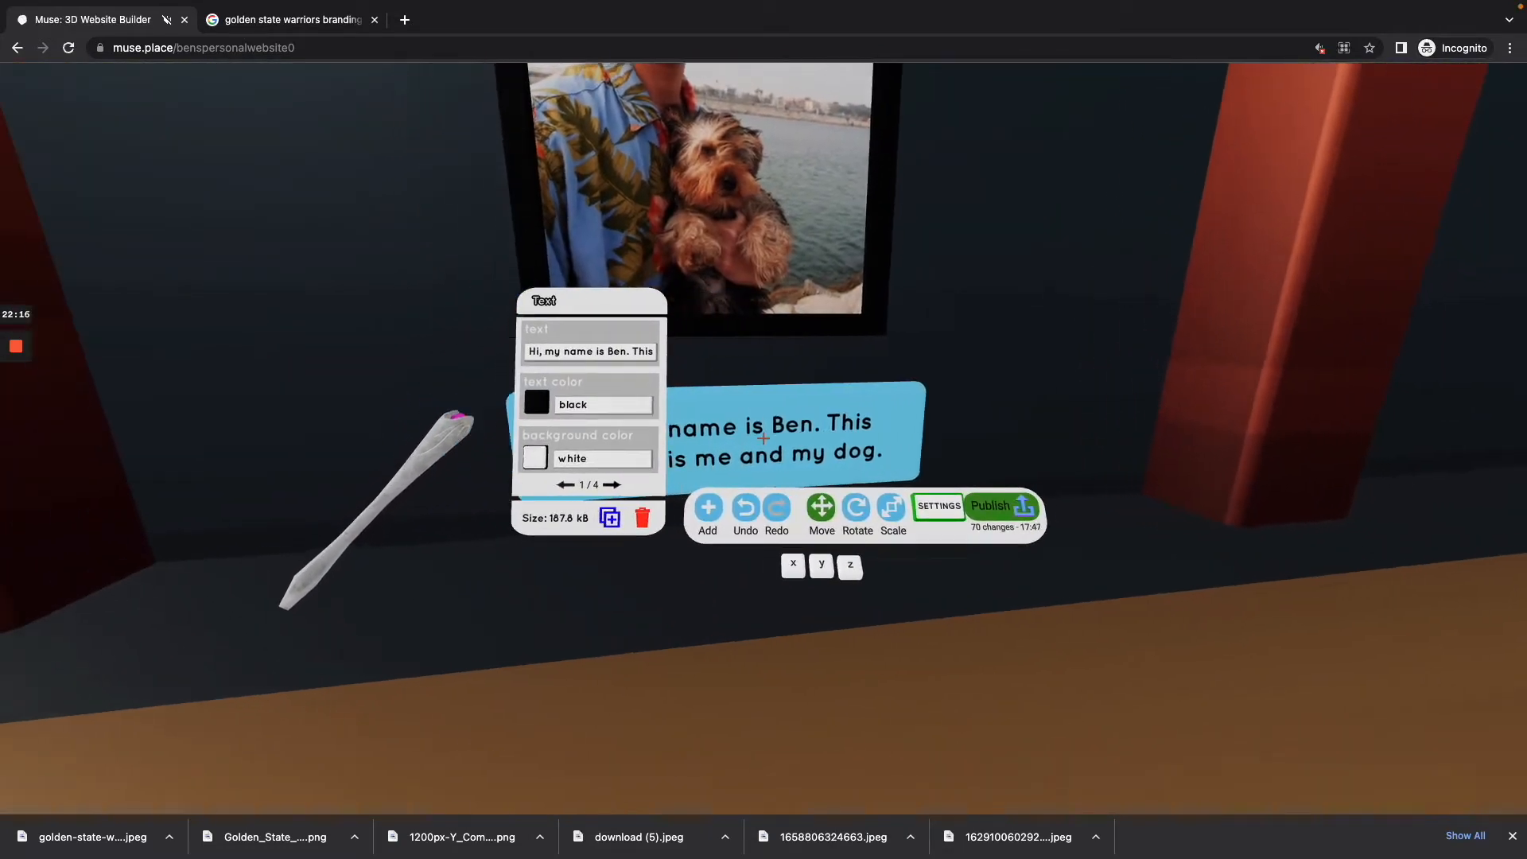
left_click_drag(764, 438, 763, 438)
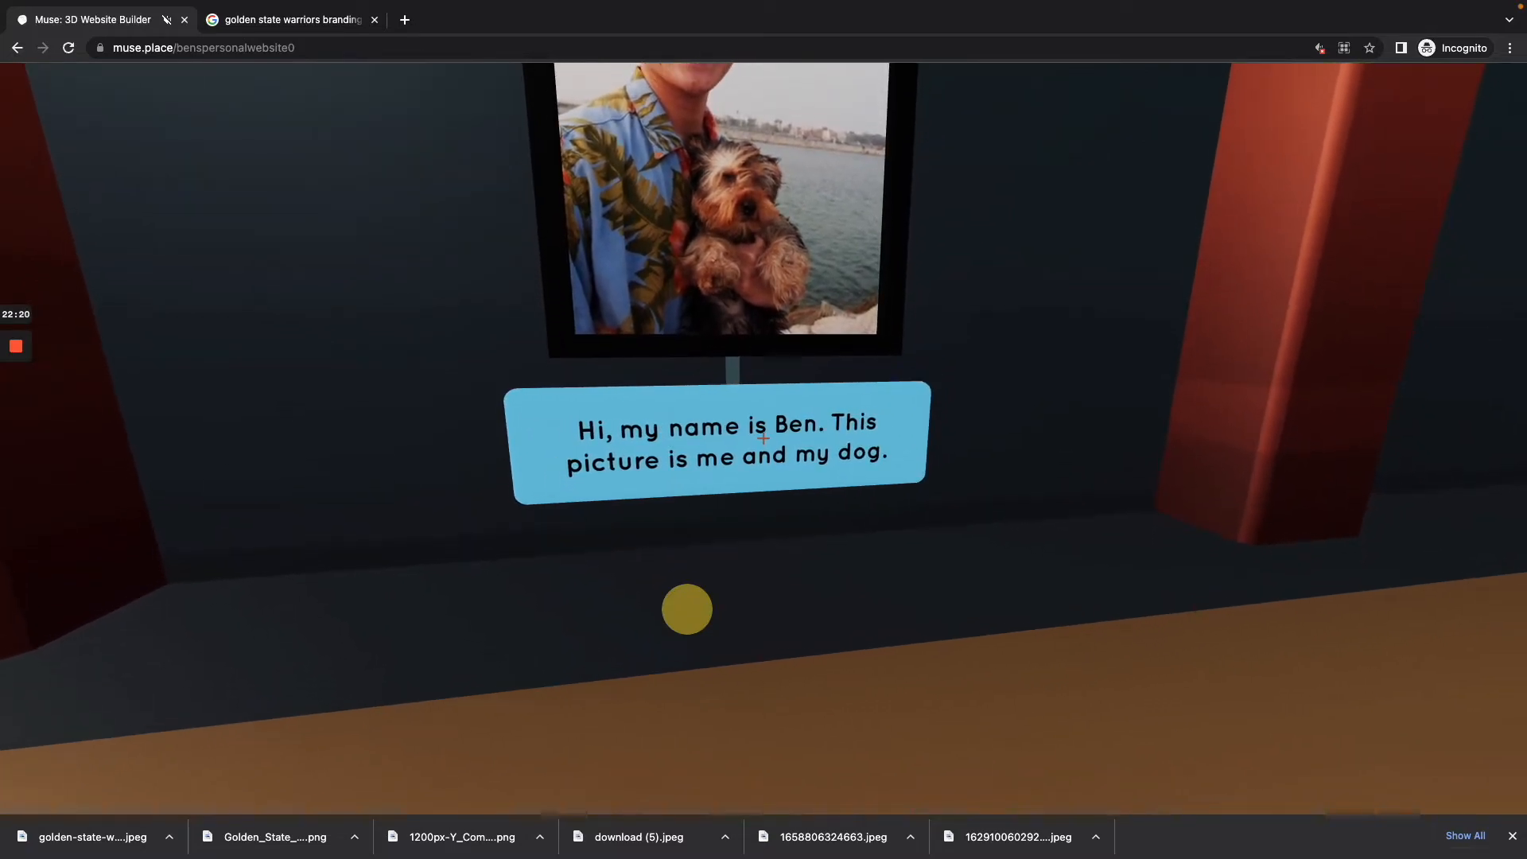
left_click_drag(764, 438, 763, 438)
key("s")
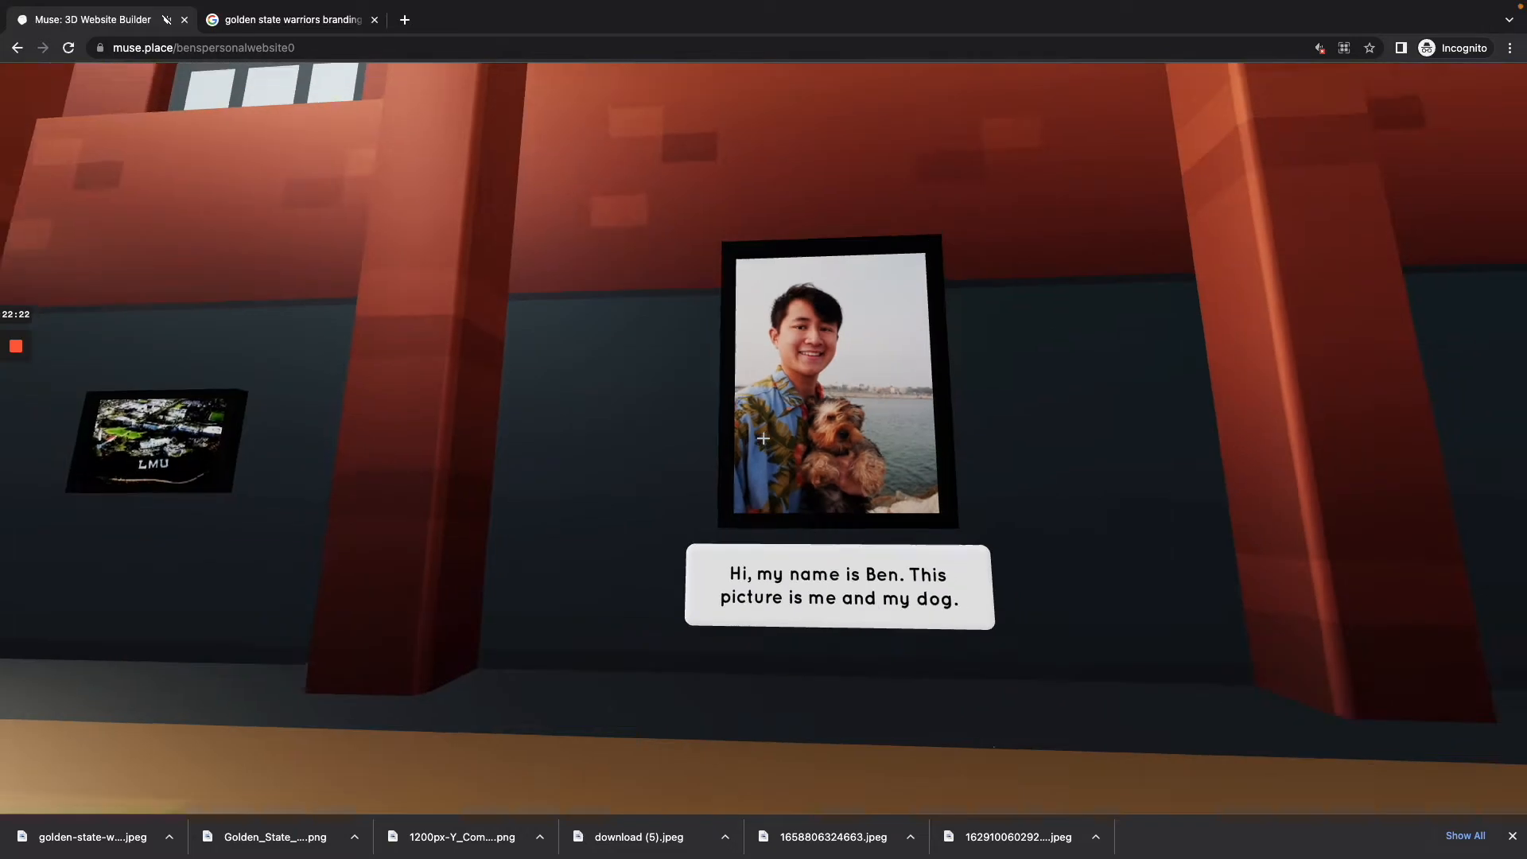
key("a")
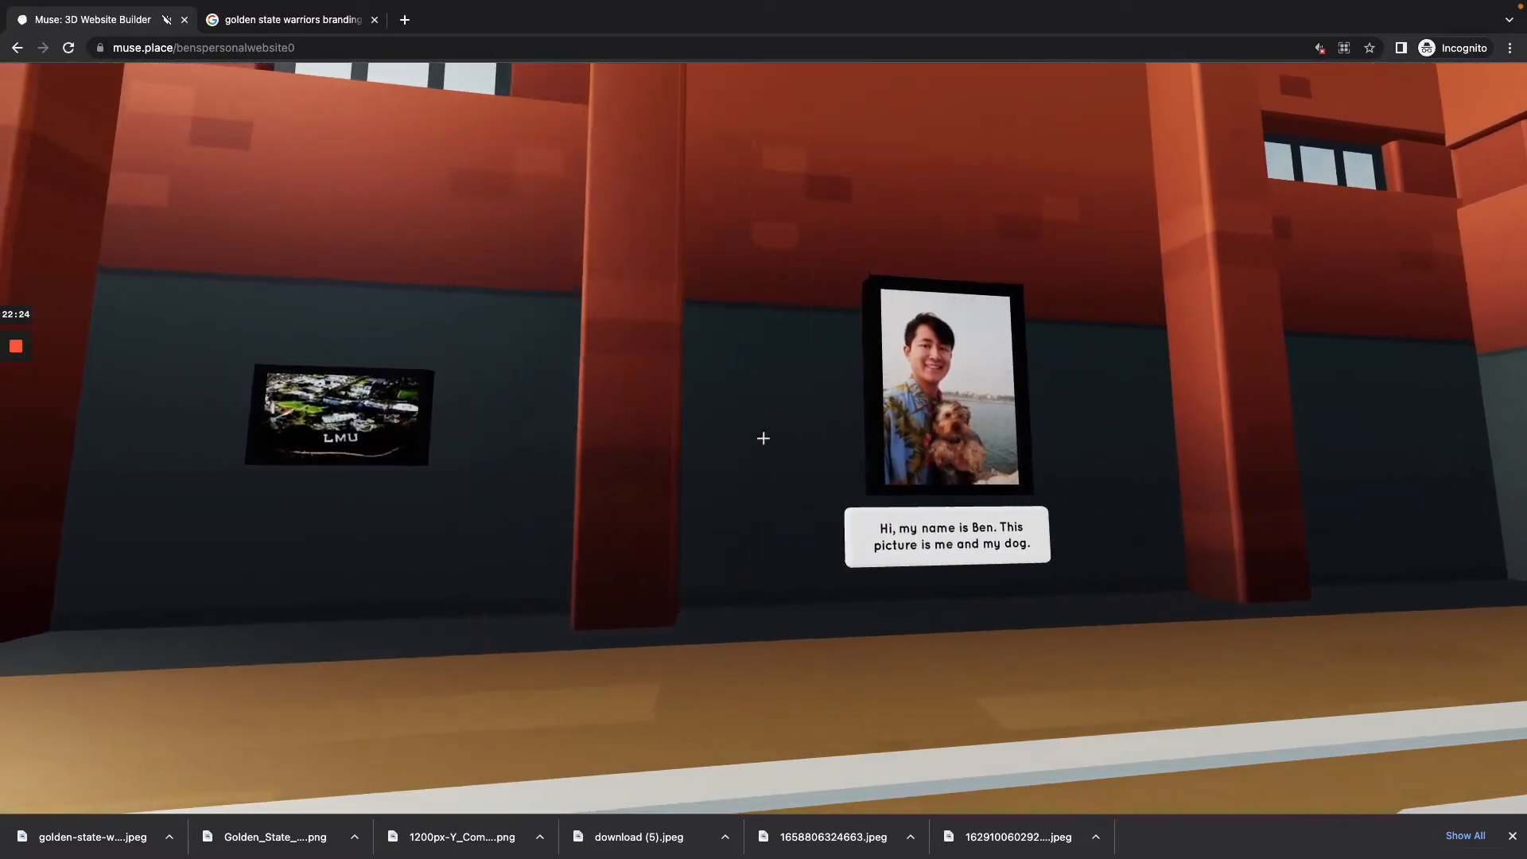
Step: Reenter build mode, select the framed LMU image and scale it up on the side wall
key("w")
key("Tab")
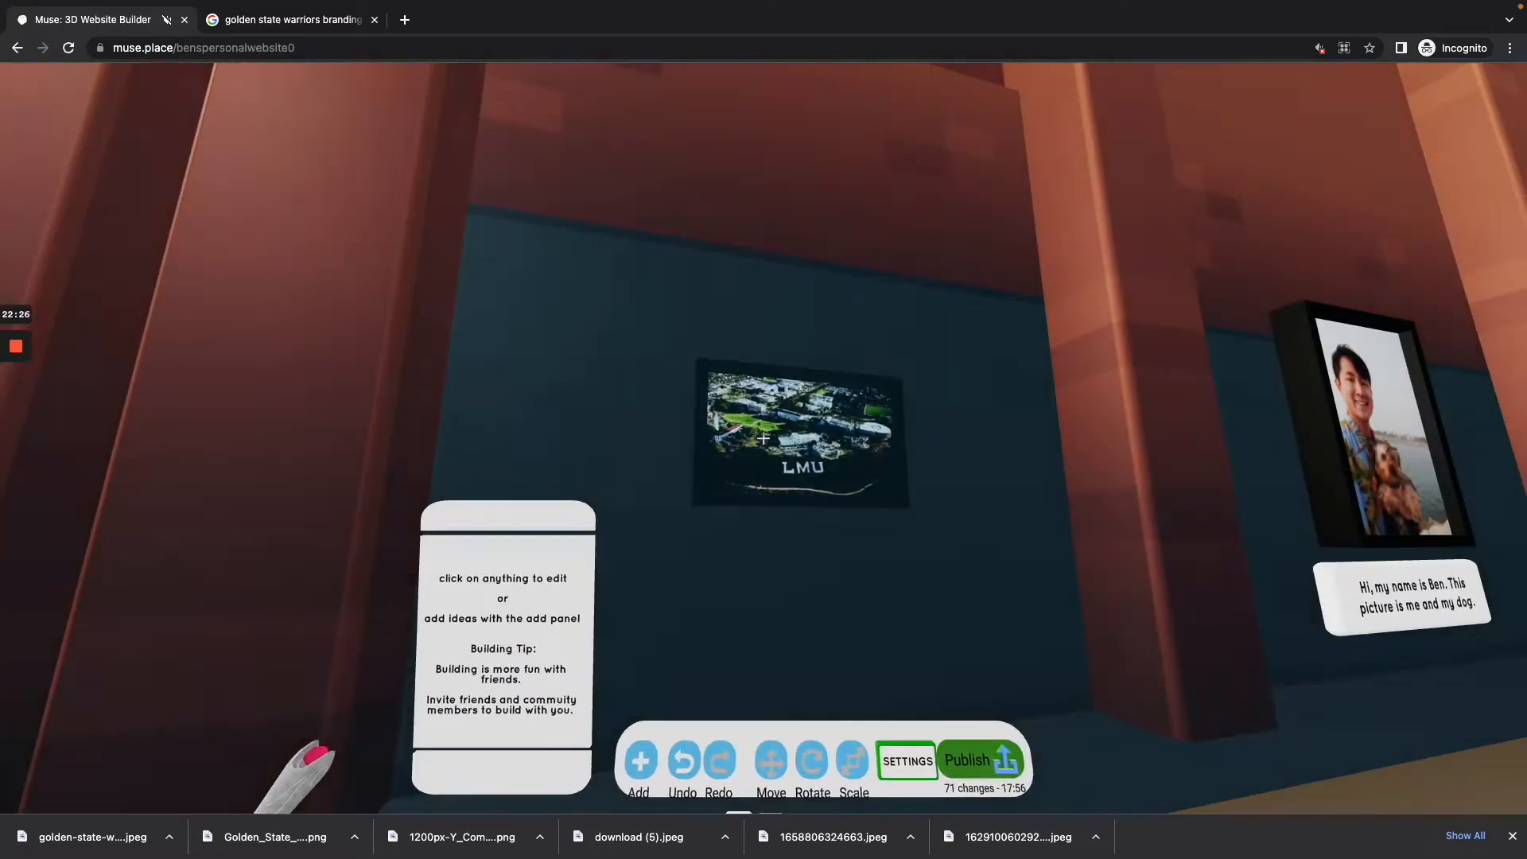
left_click(763, 438)
left_click(763, 438)
key("w")
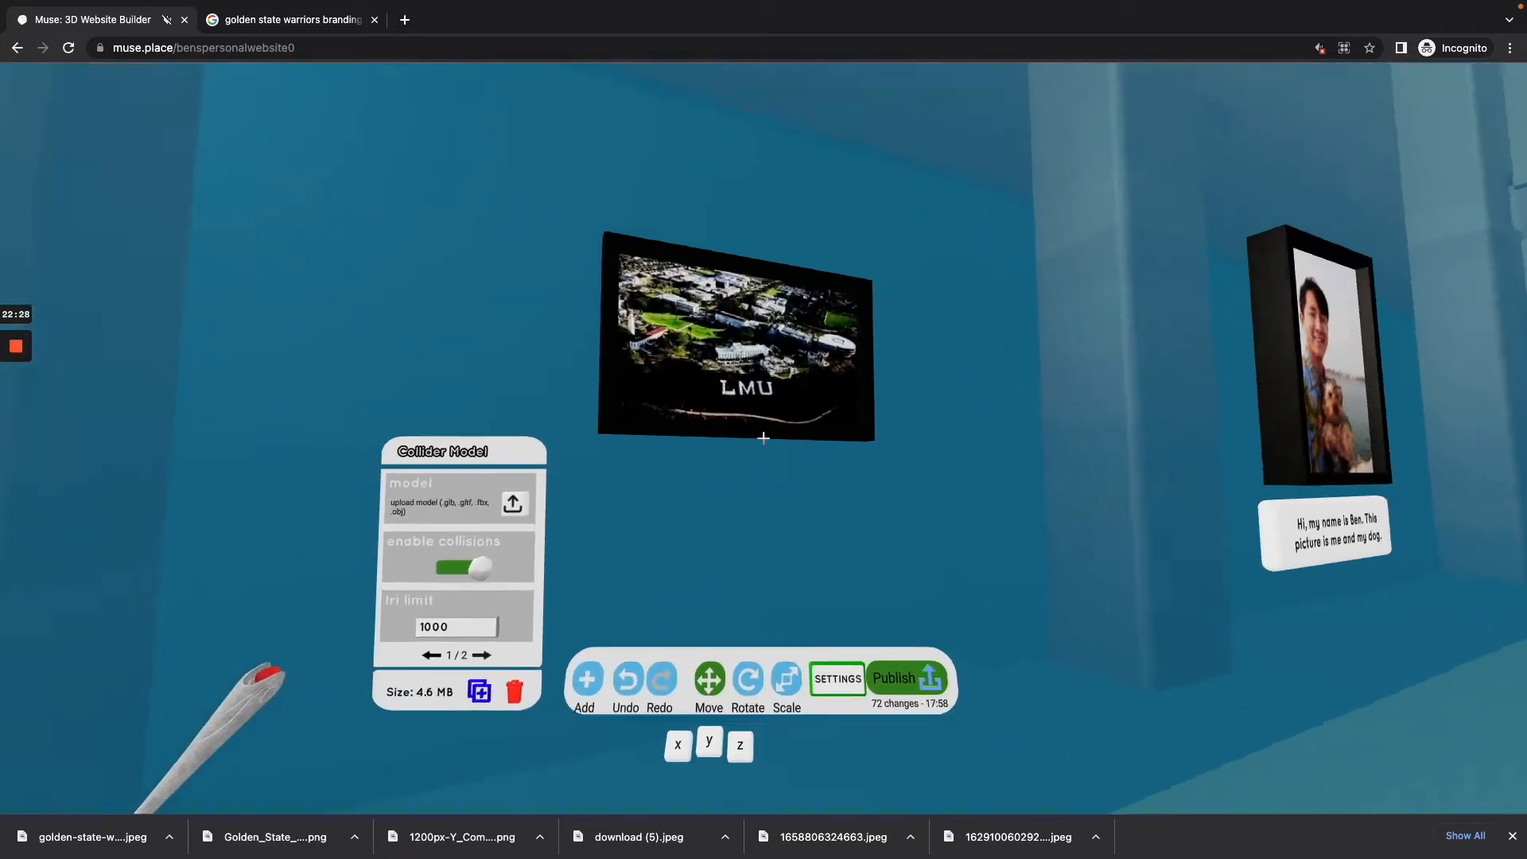
left_click(764, 438)
key("s")
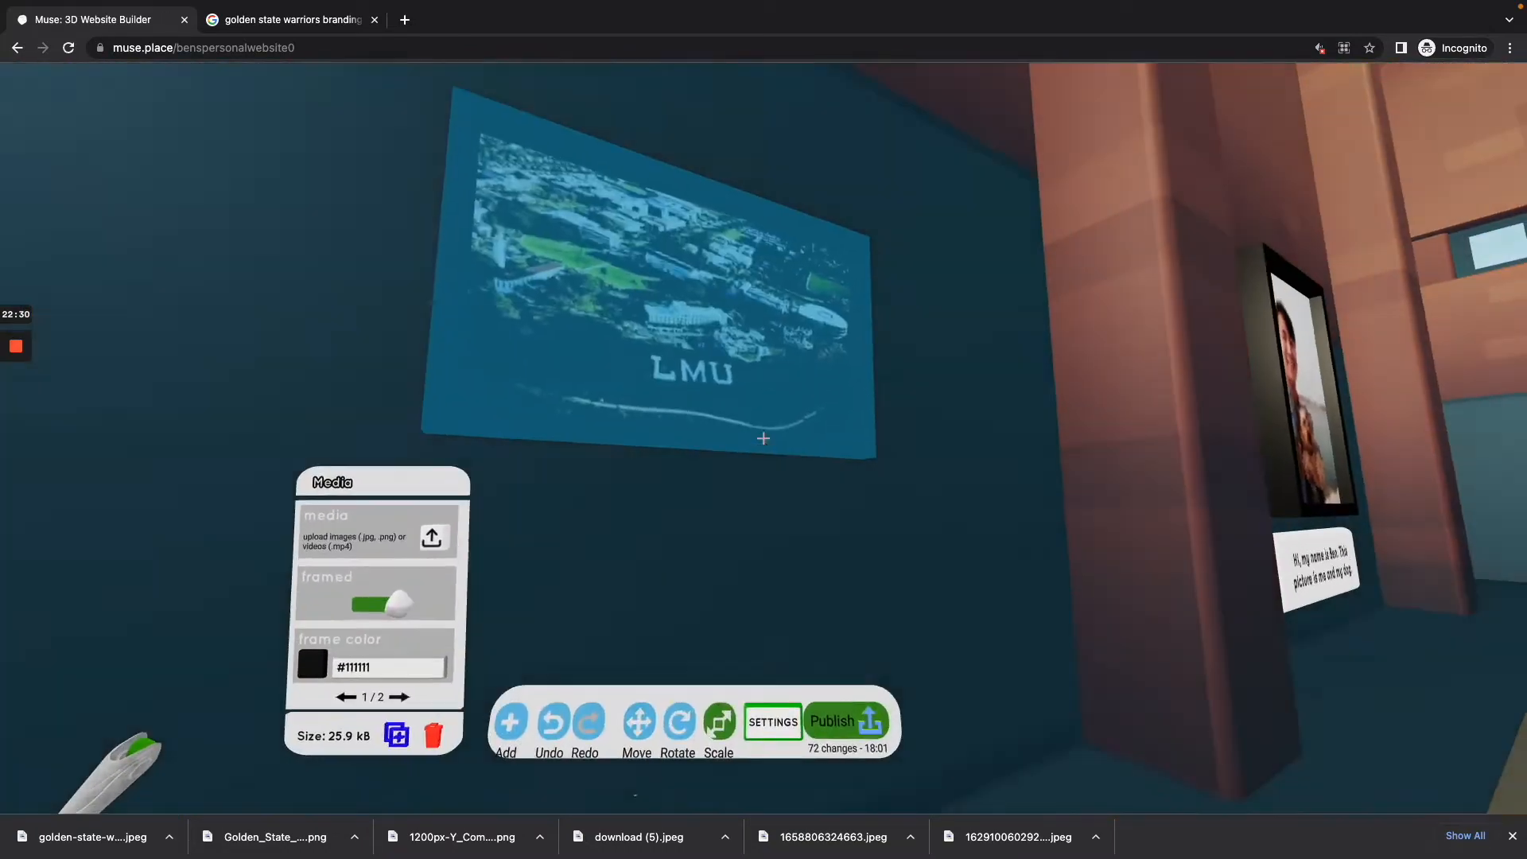
left_click(764, 438)
left_click(764, 438)
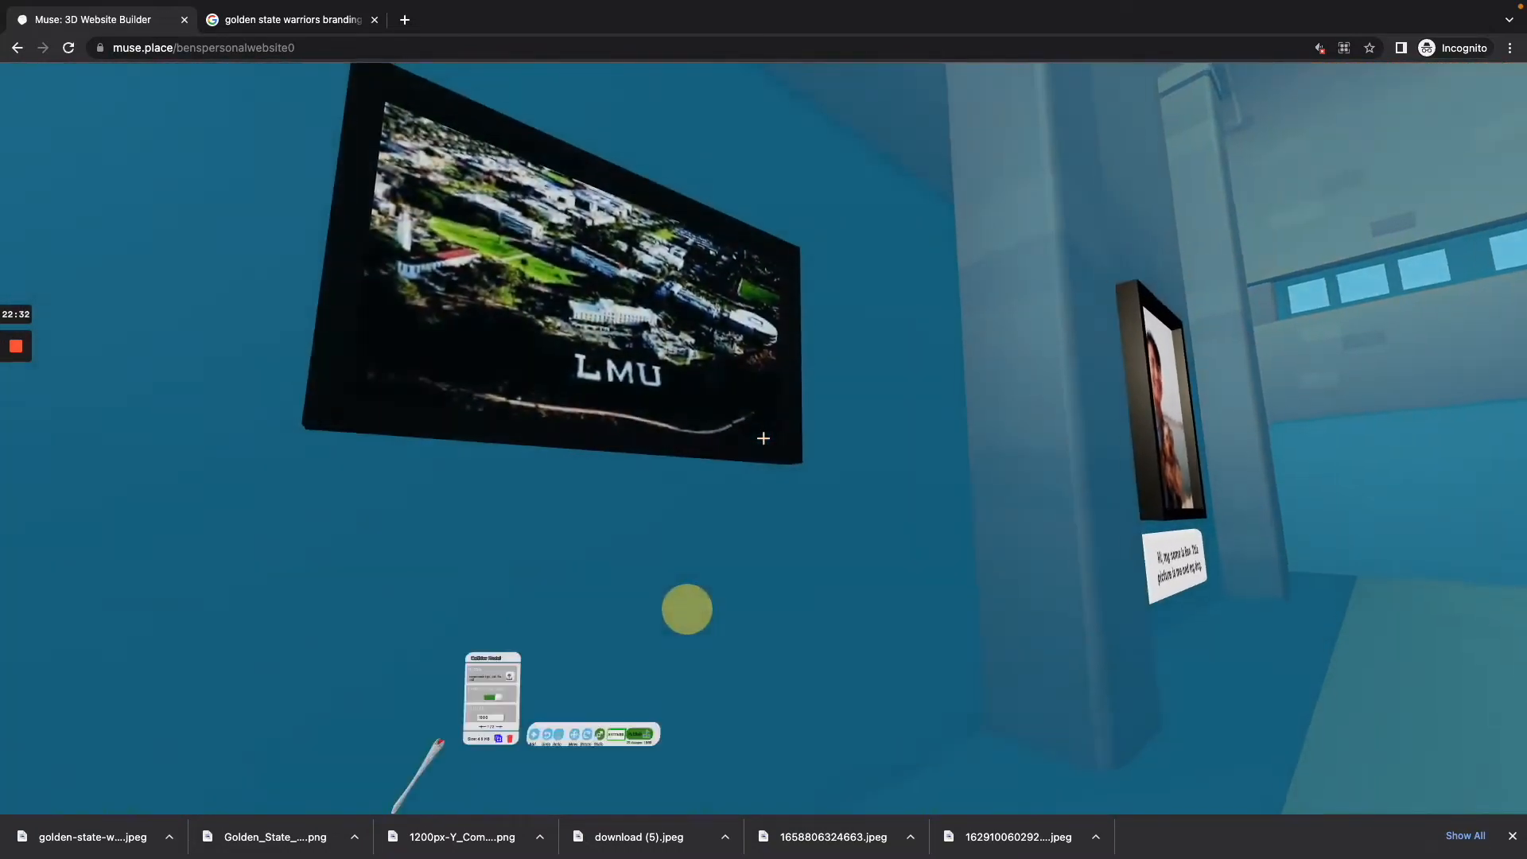
left_click(763, 438)
left_click_drag(763, 438, 764, 438)
key("s")
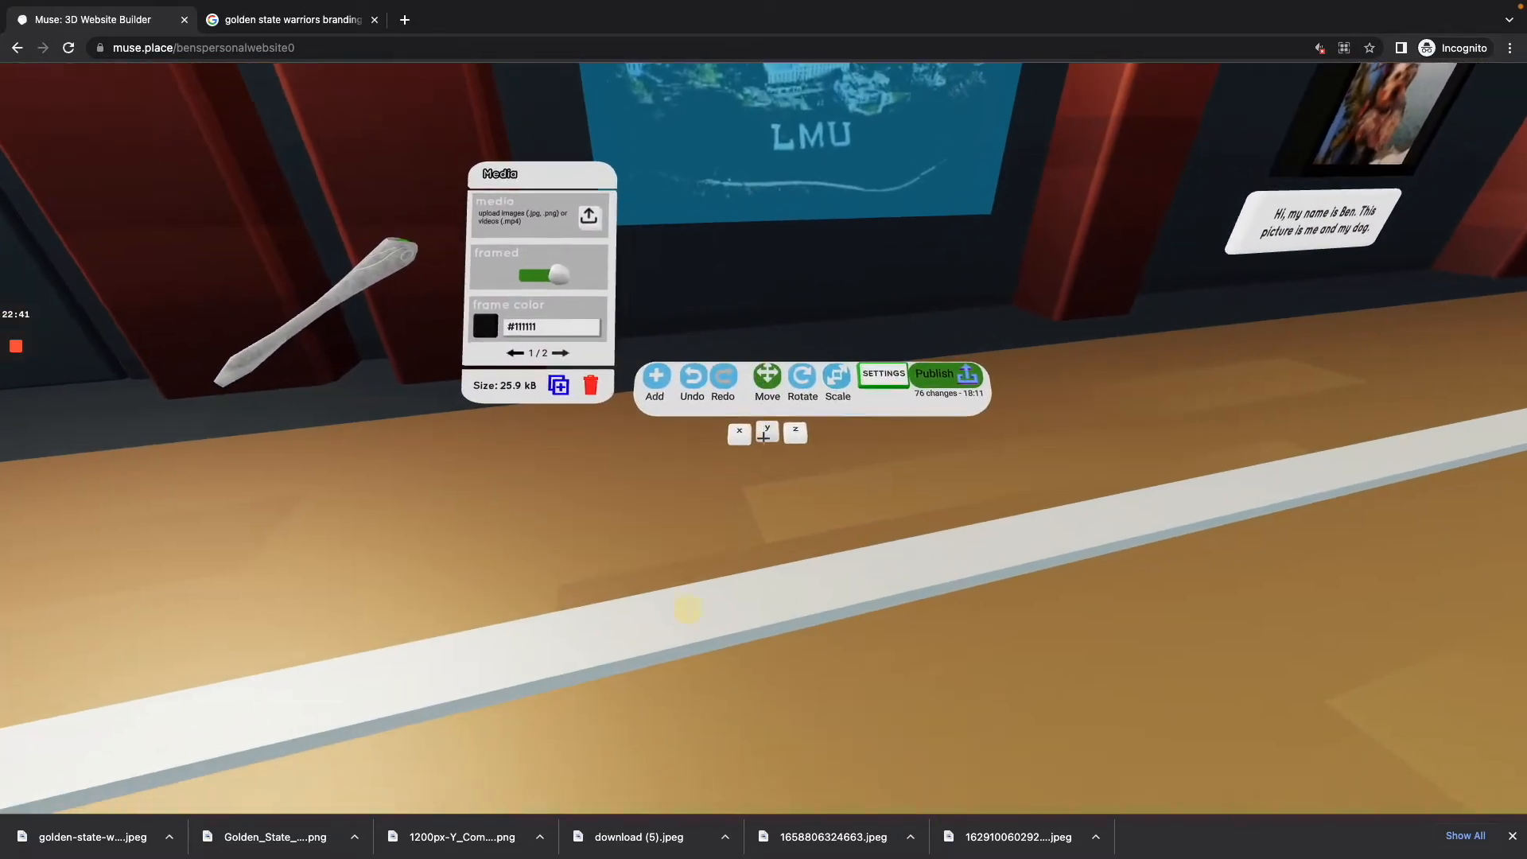
Step: Raise the framed LMU image along the Y axis and leave build mode to view it
left_click(763, 438)
left_click(764, 438)
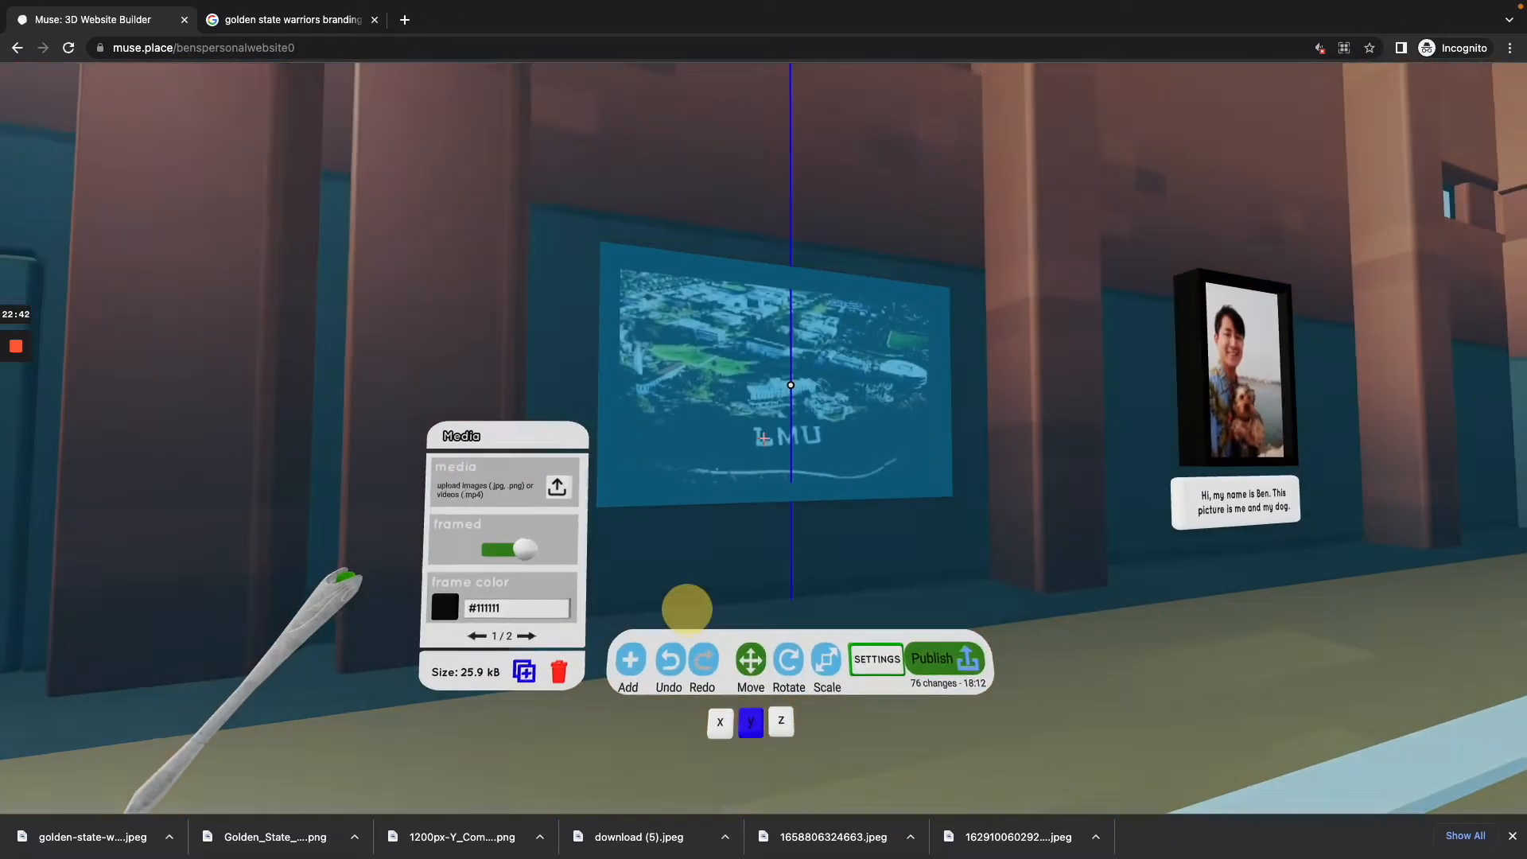
left_click(763, 438)
left_click_drag(763, 438, 763, 438)
key("w")
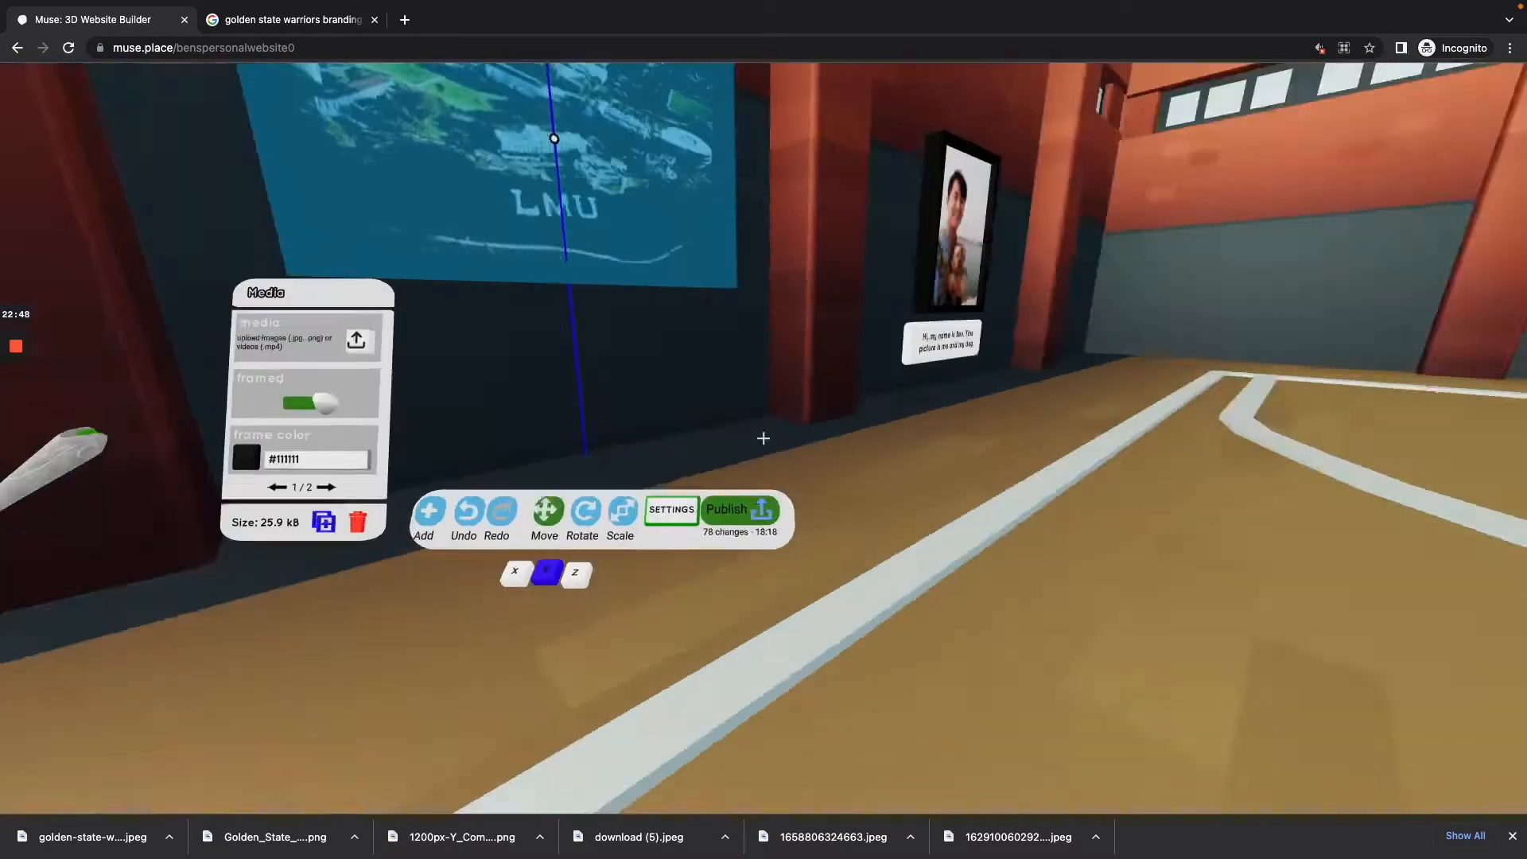
key("Tab")
key("s")
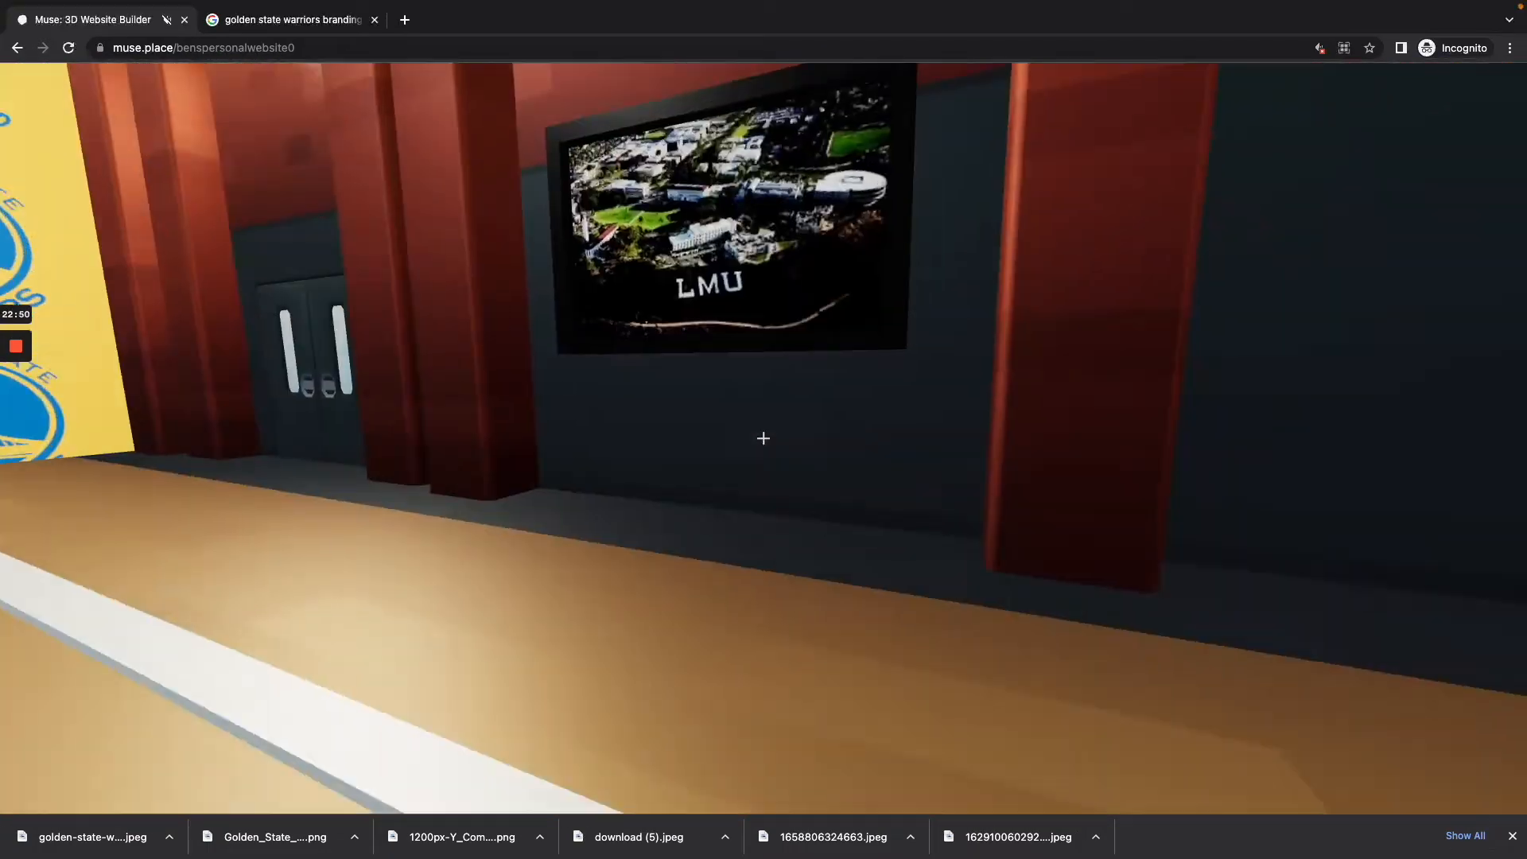
Step: Return to build mode, select the text label beneath the framed portrait and copy it
key("w")
key("Tab")
key("s")
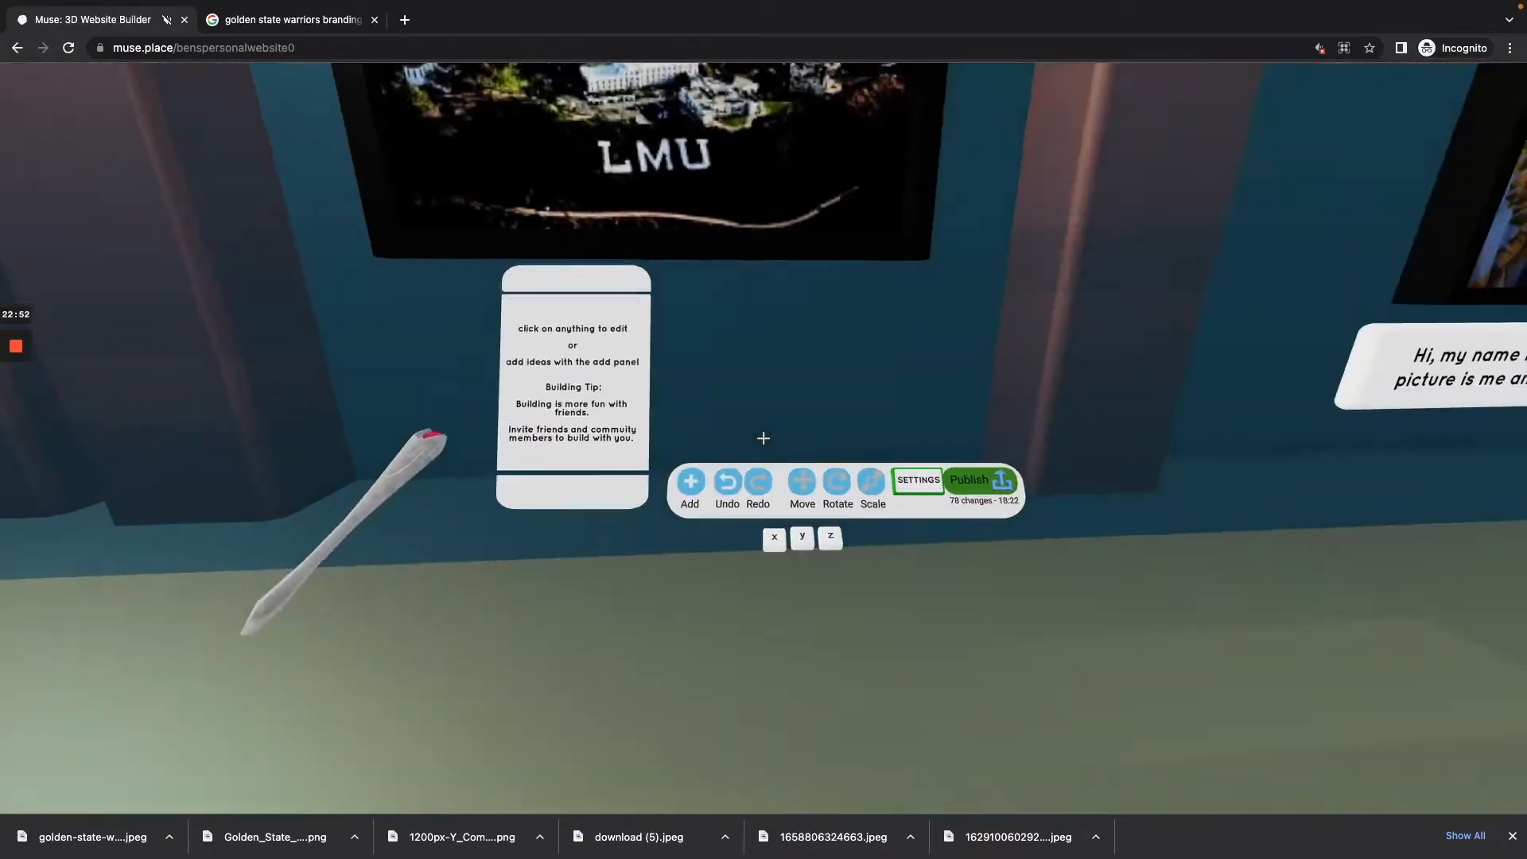
key("w")
key("d")
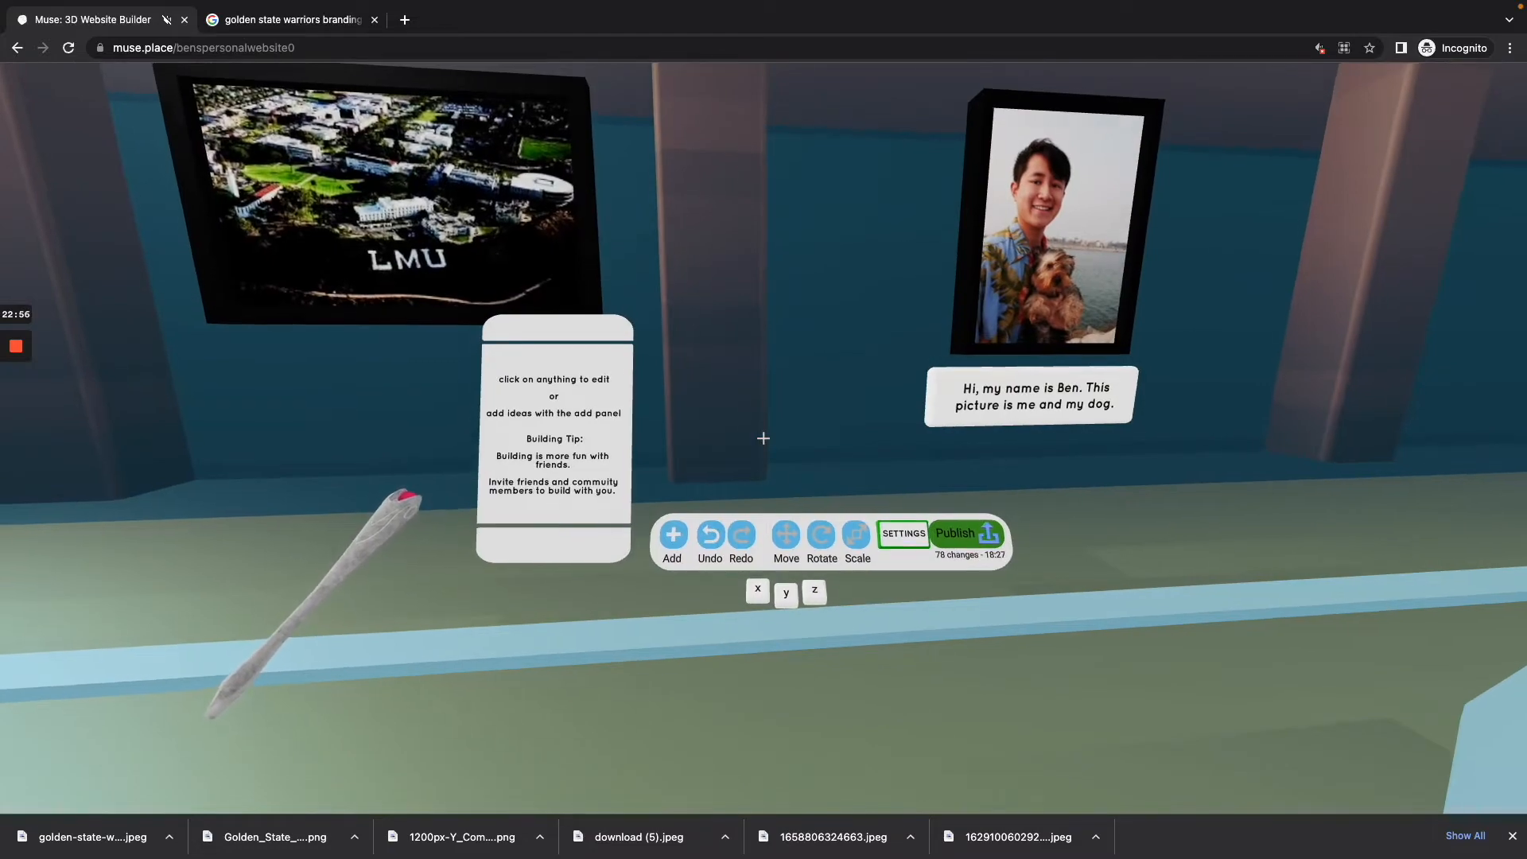
key("Tab")
key("w")
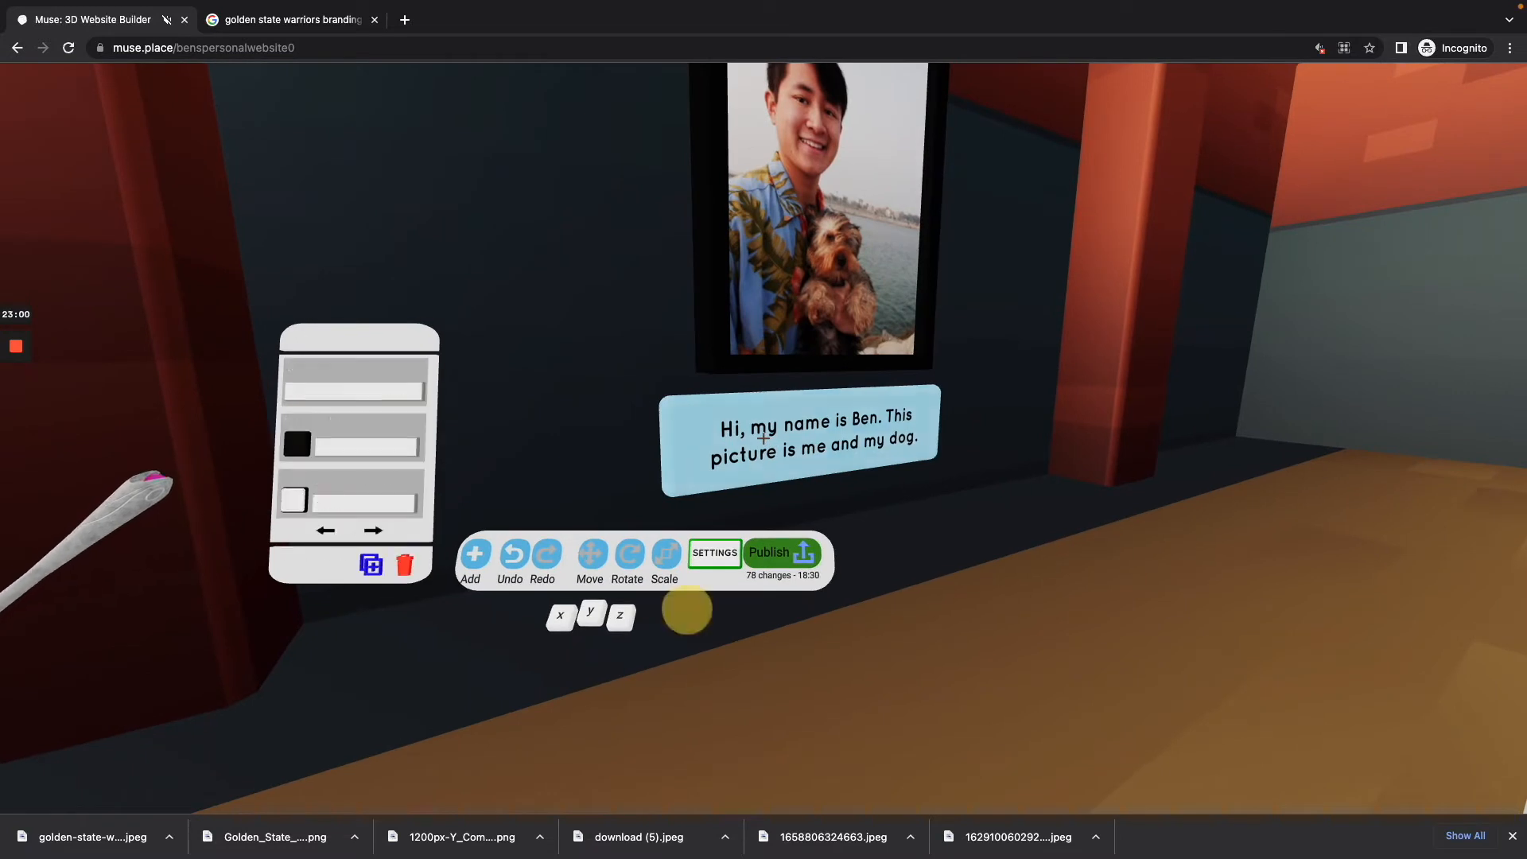
left_click(763, 438)
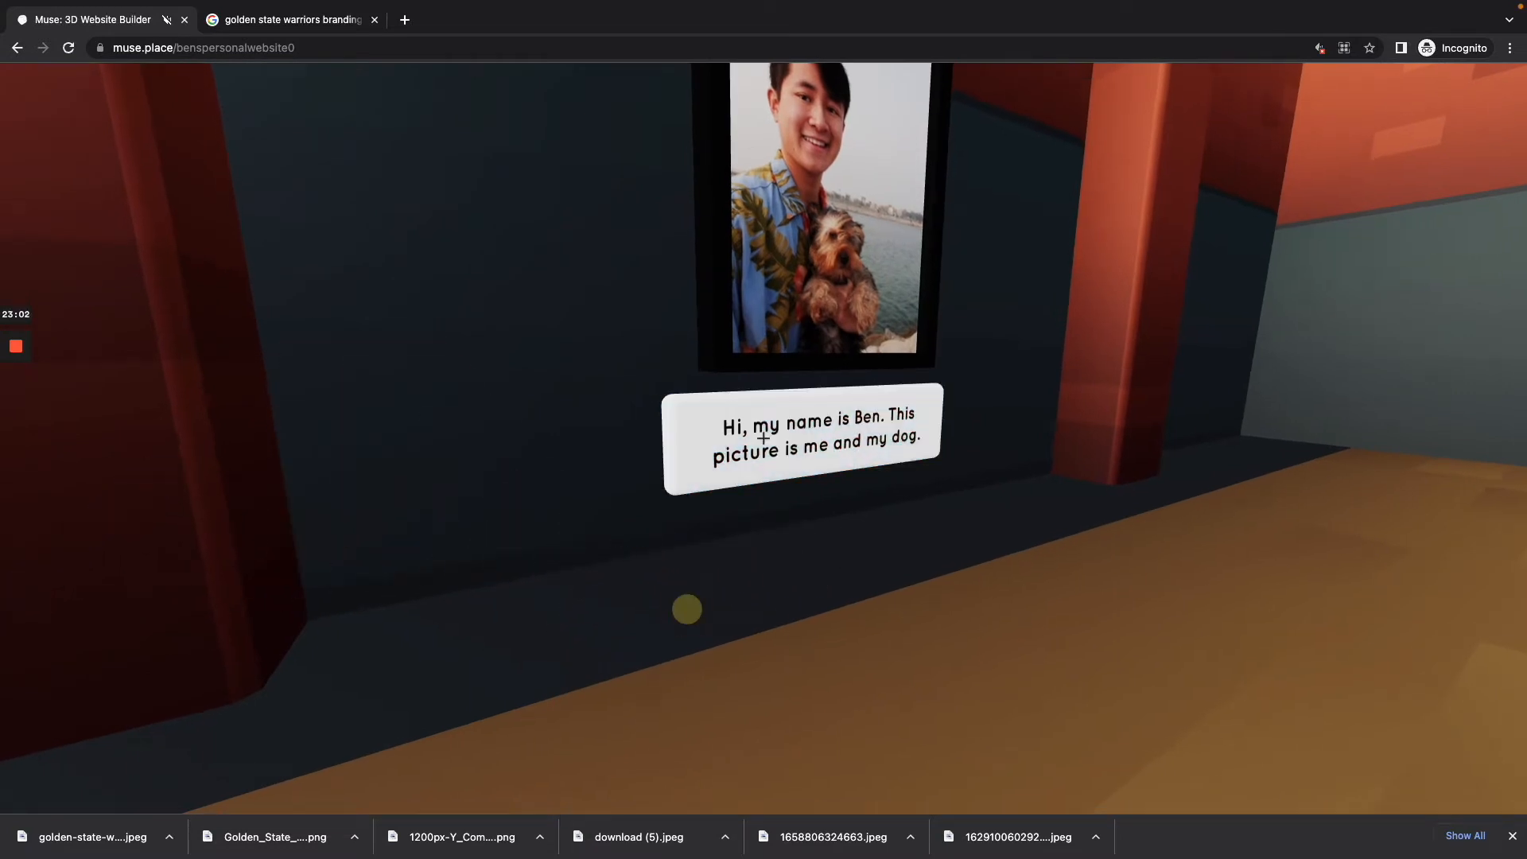
left_click(763, 438)
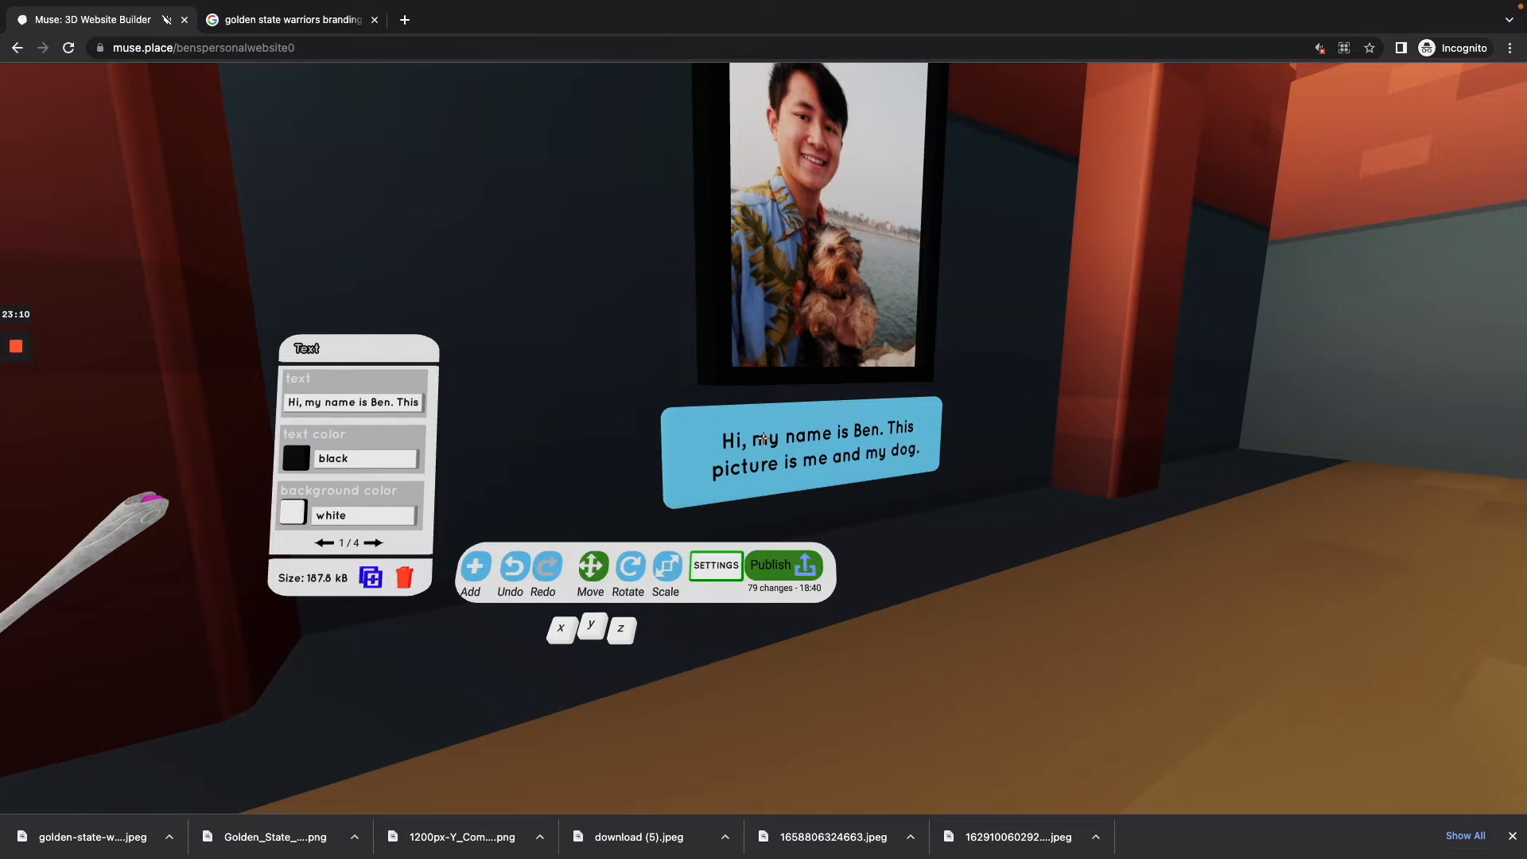
key("s")
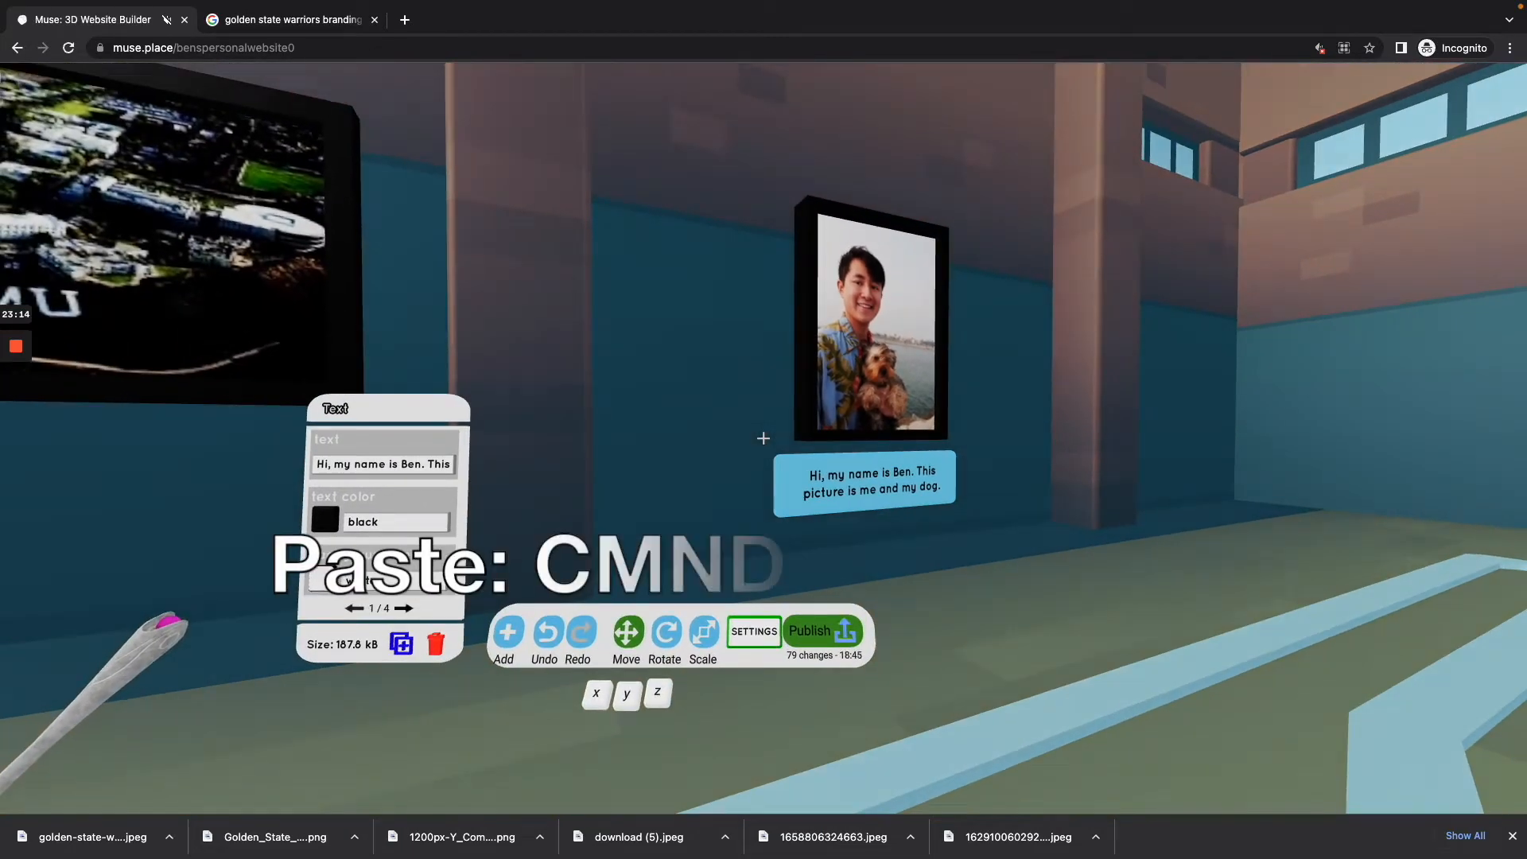
Step: Paste a copy of the label in front of the wall, select that copy and delete it
key("super+v")
key("s")
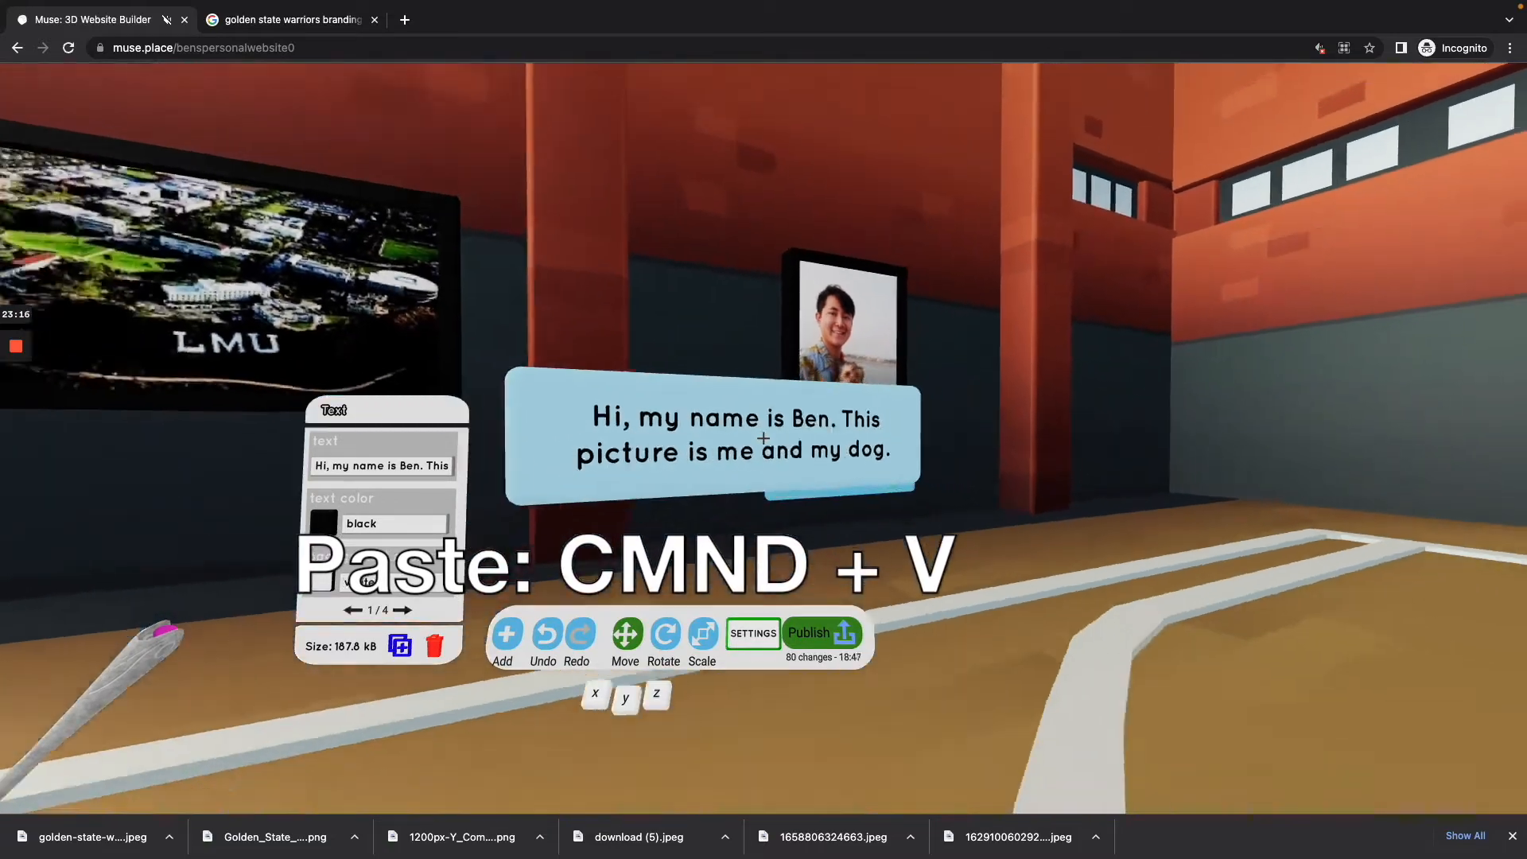
key("w")
key("w")
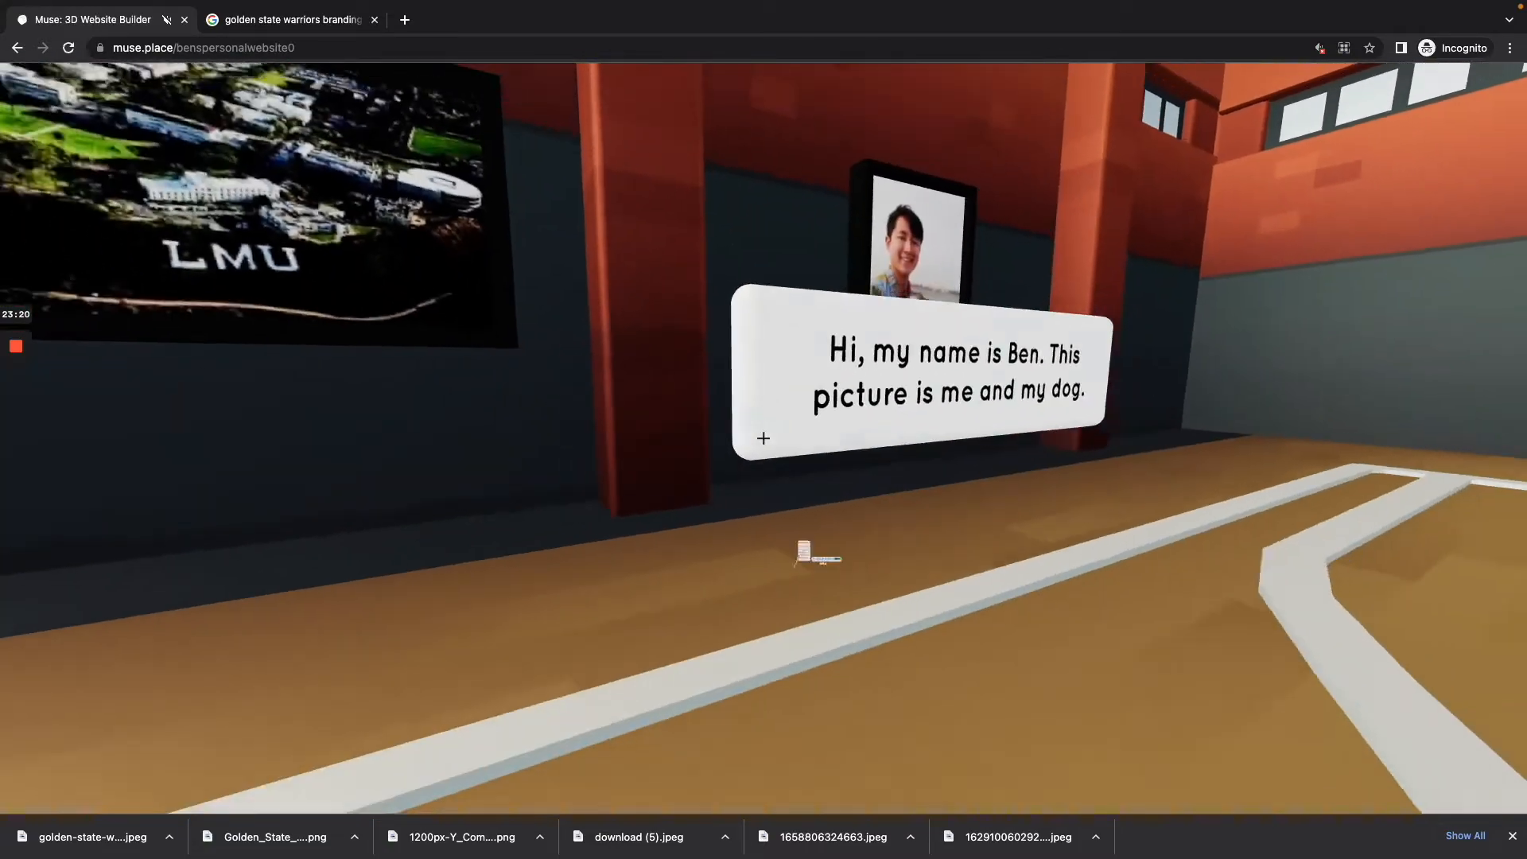
left_click(764, 438)
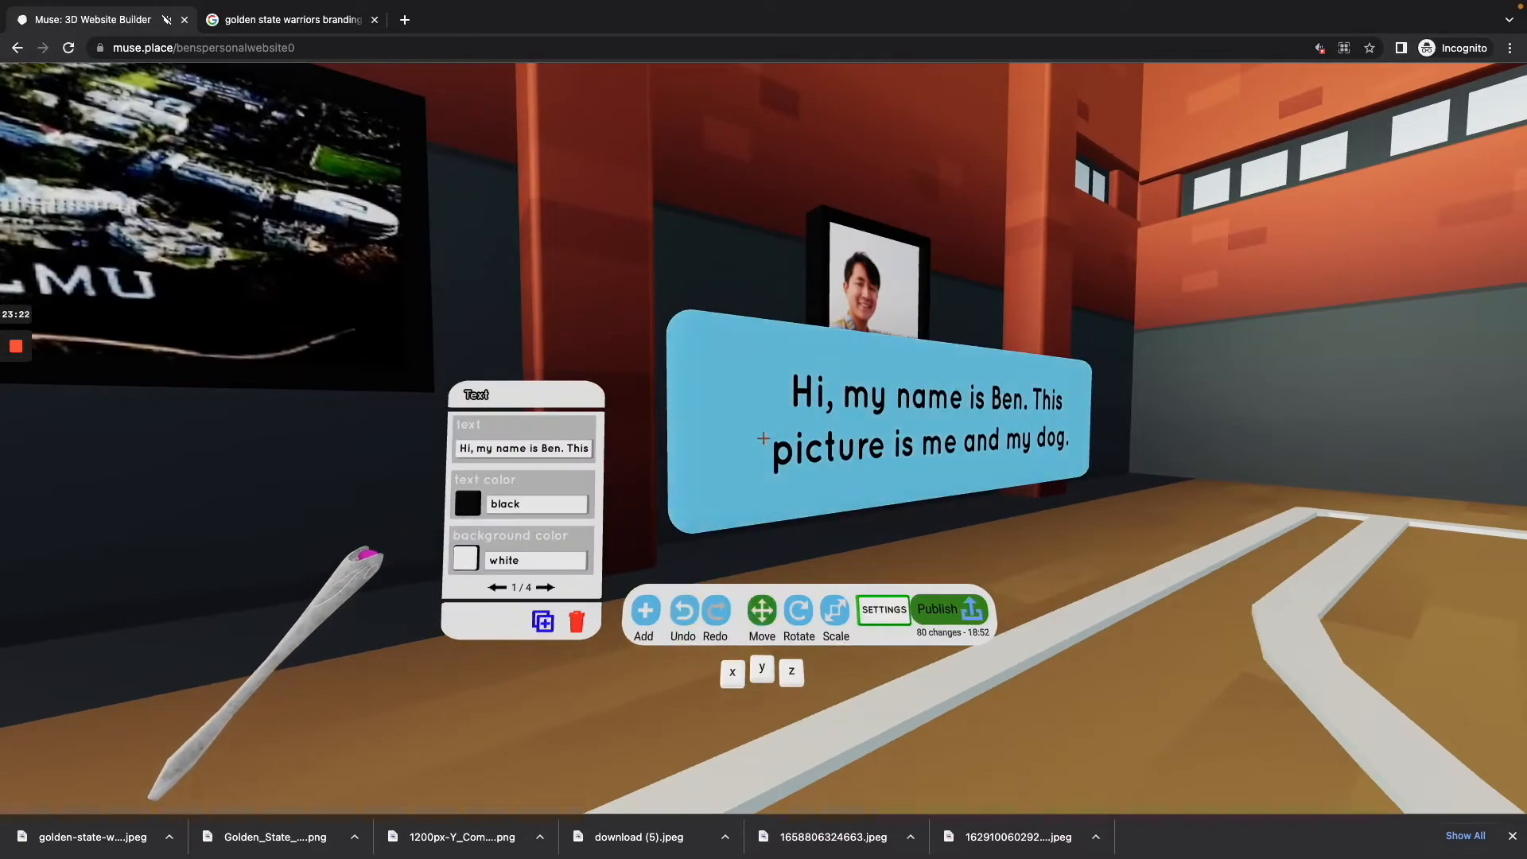
key("BackSpace")
Step: Select the label beneath the portrait and paste a copy of it in the same place
key("w")
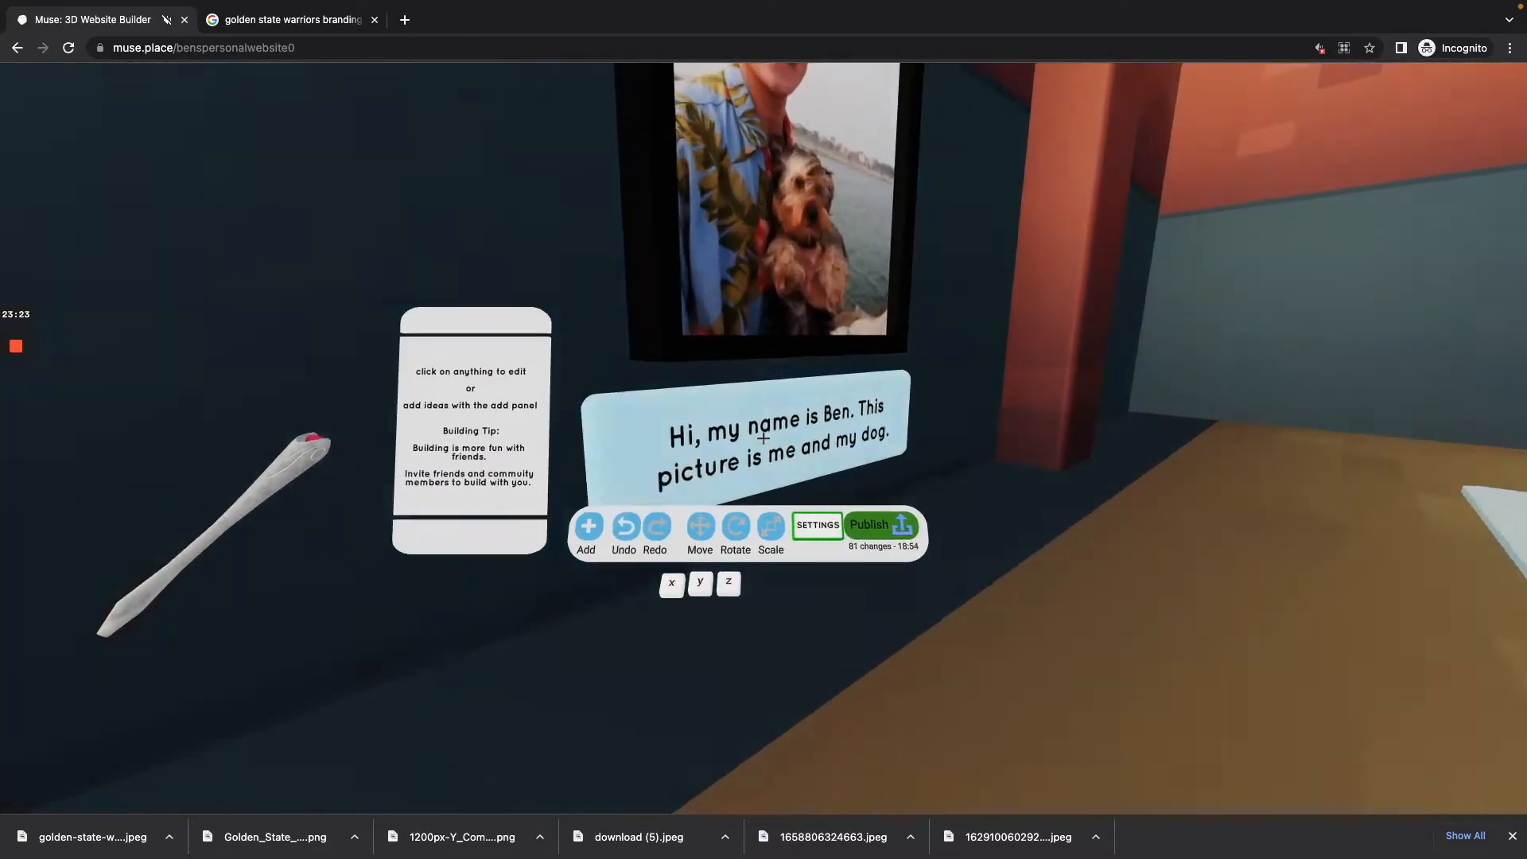
left_click(763, 438)
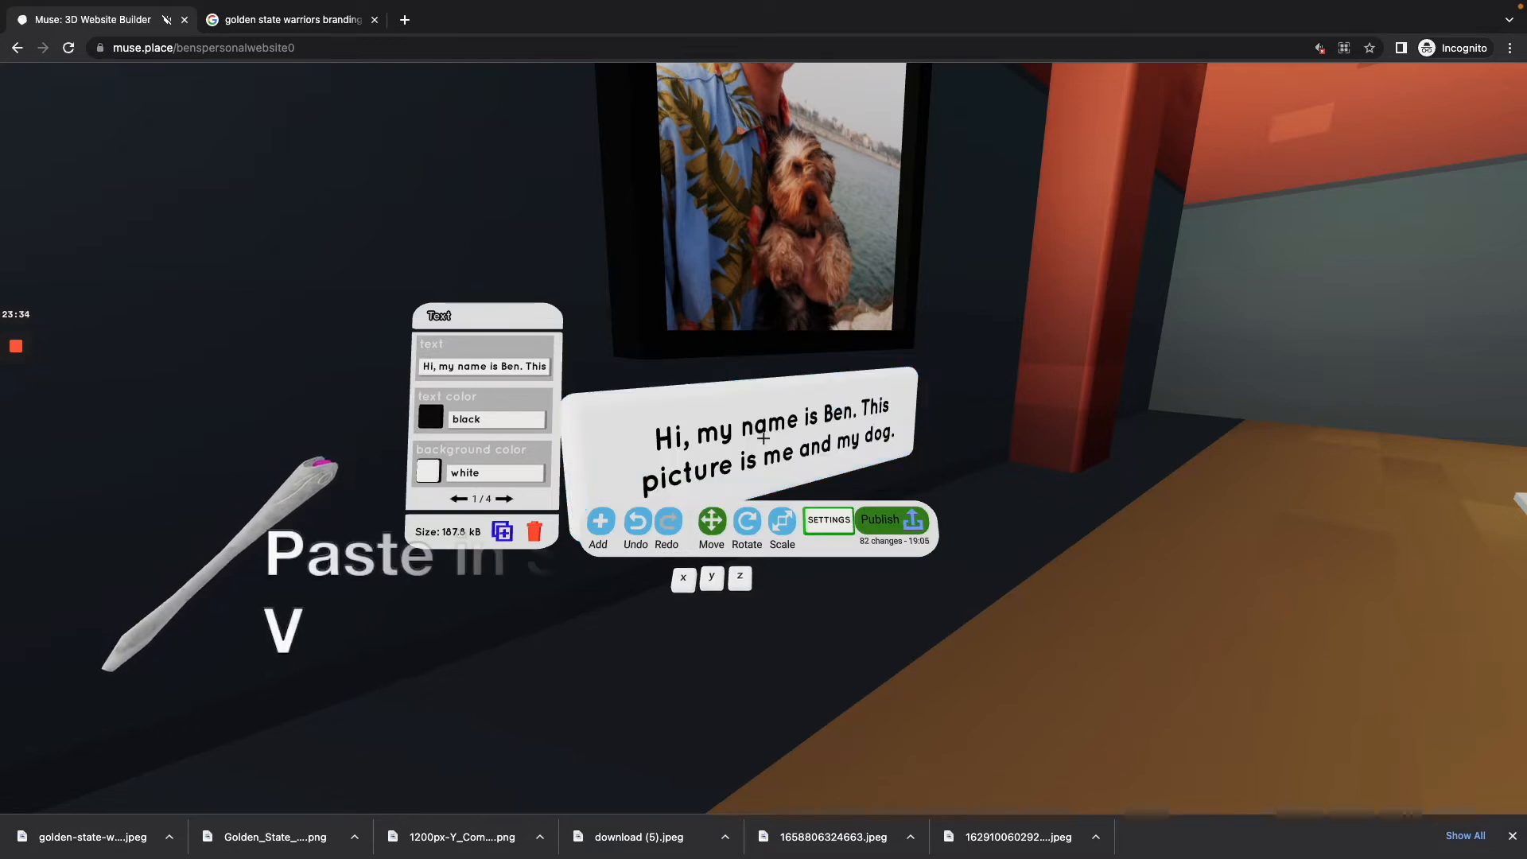
key("super+v")
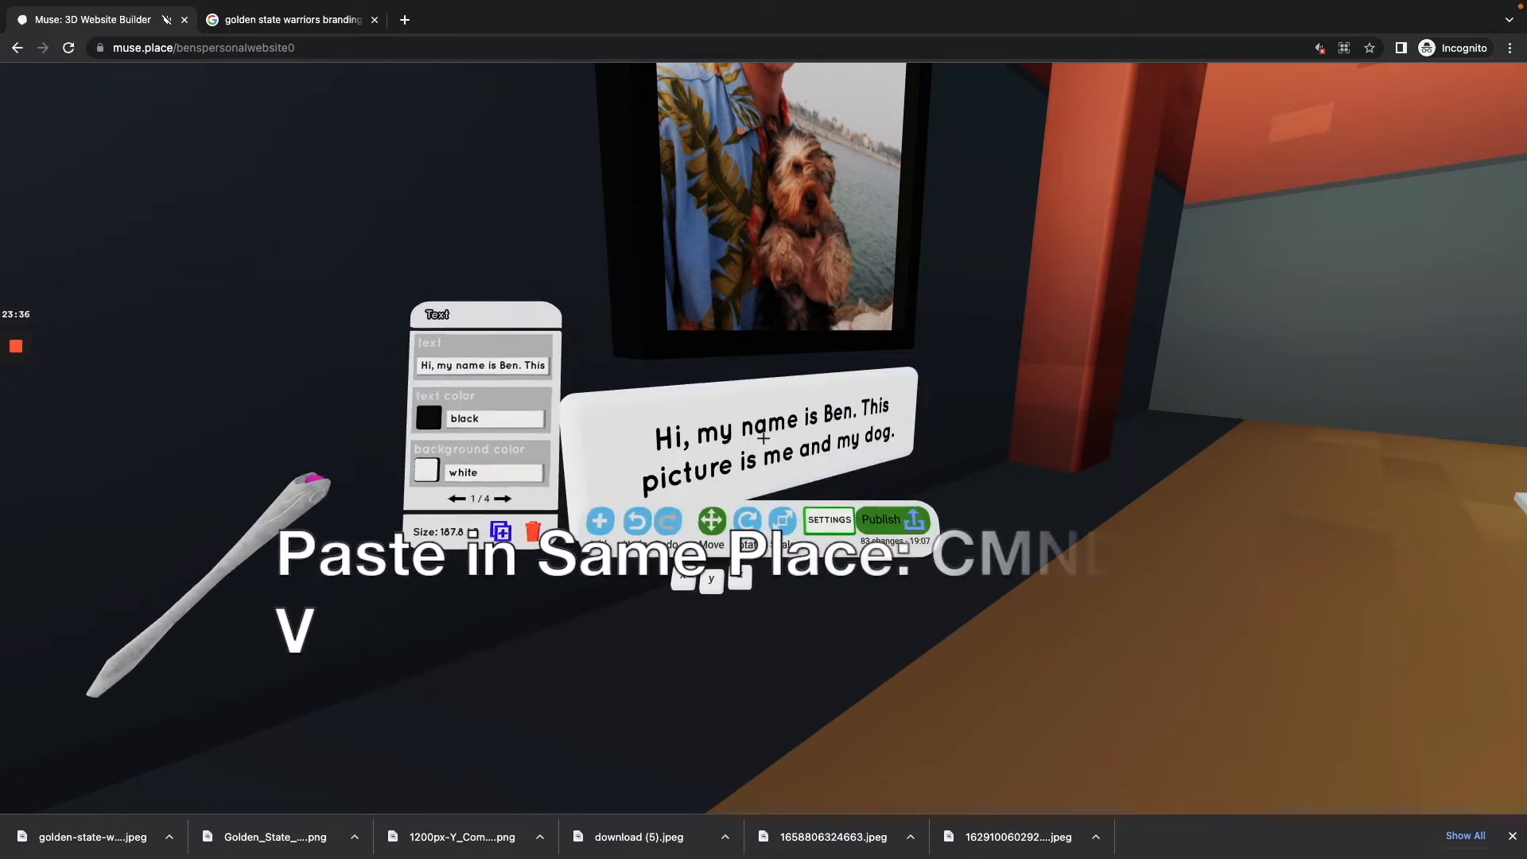
key("s")
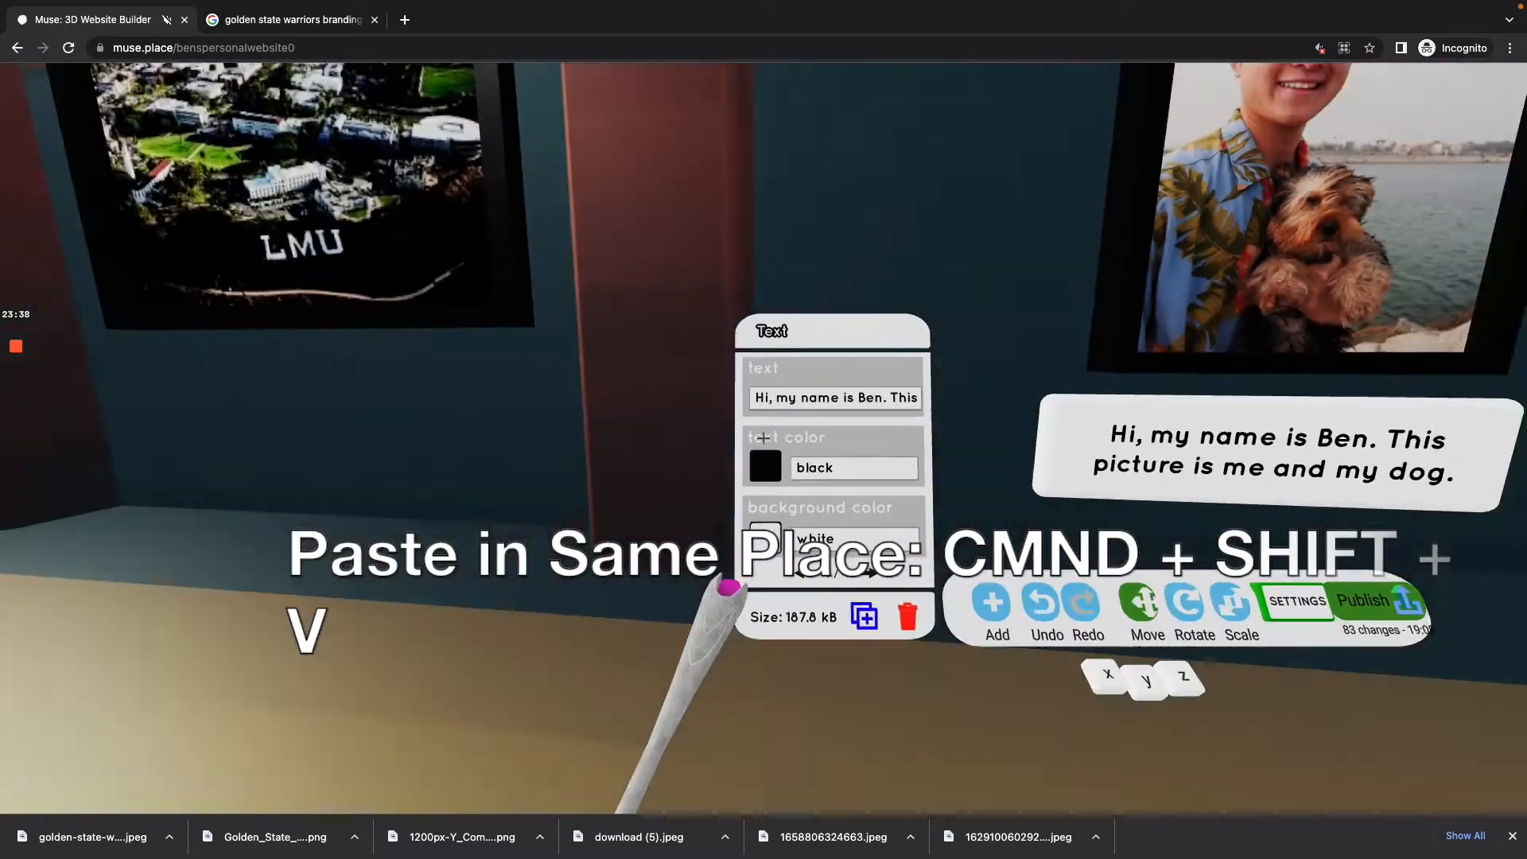
key("w")
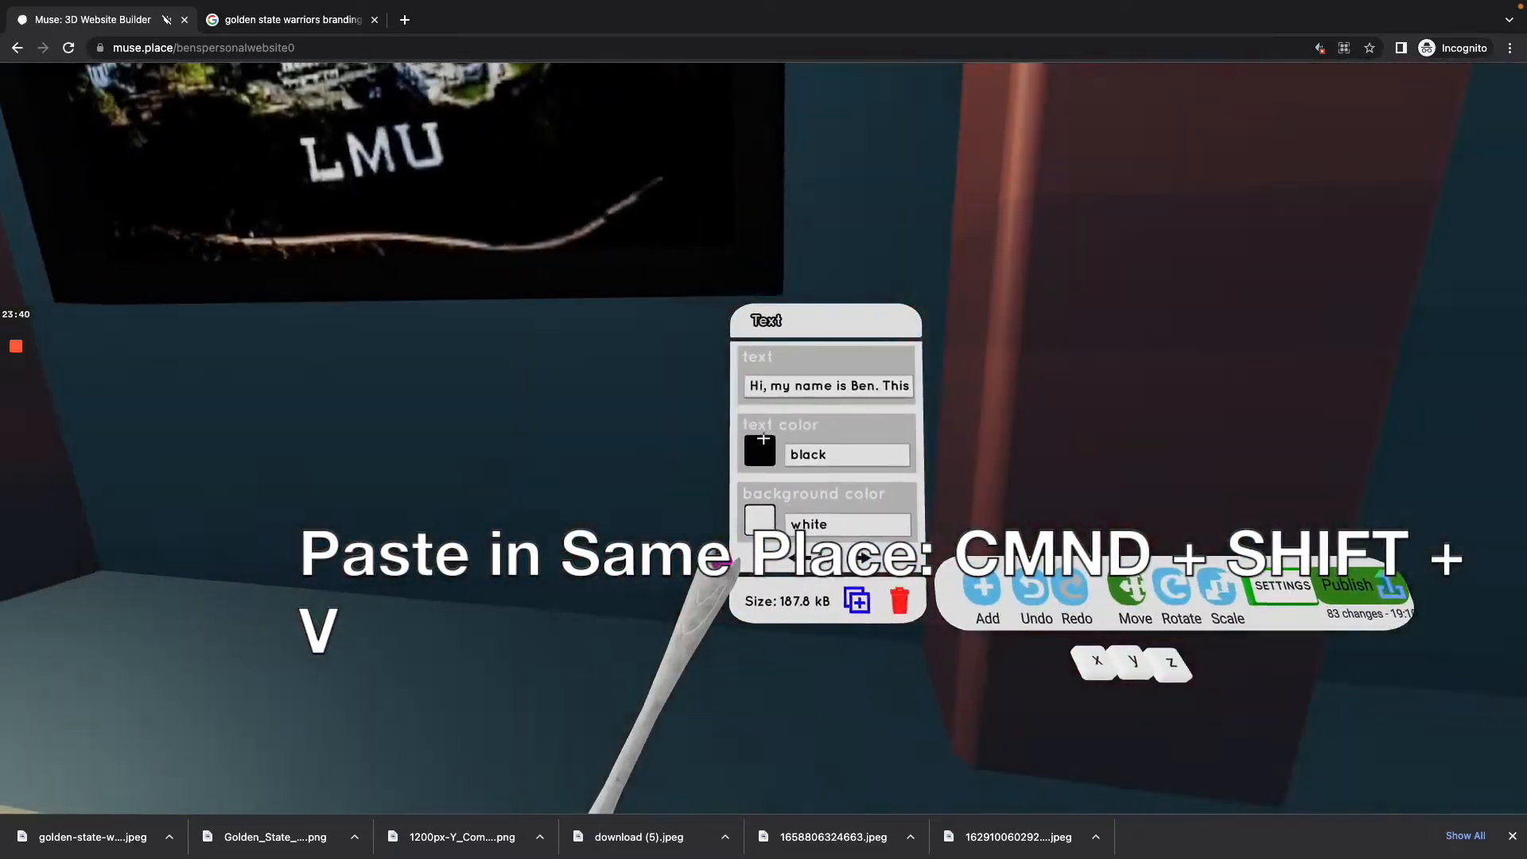
key("w")
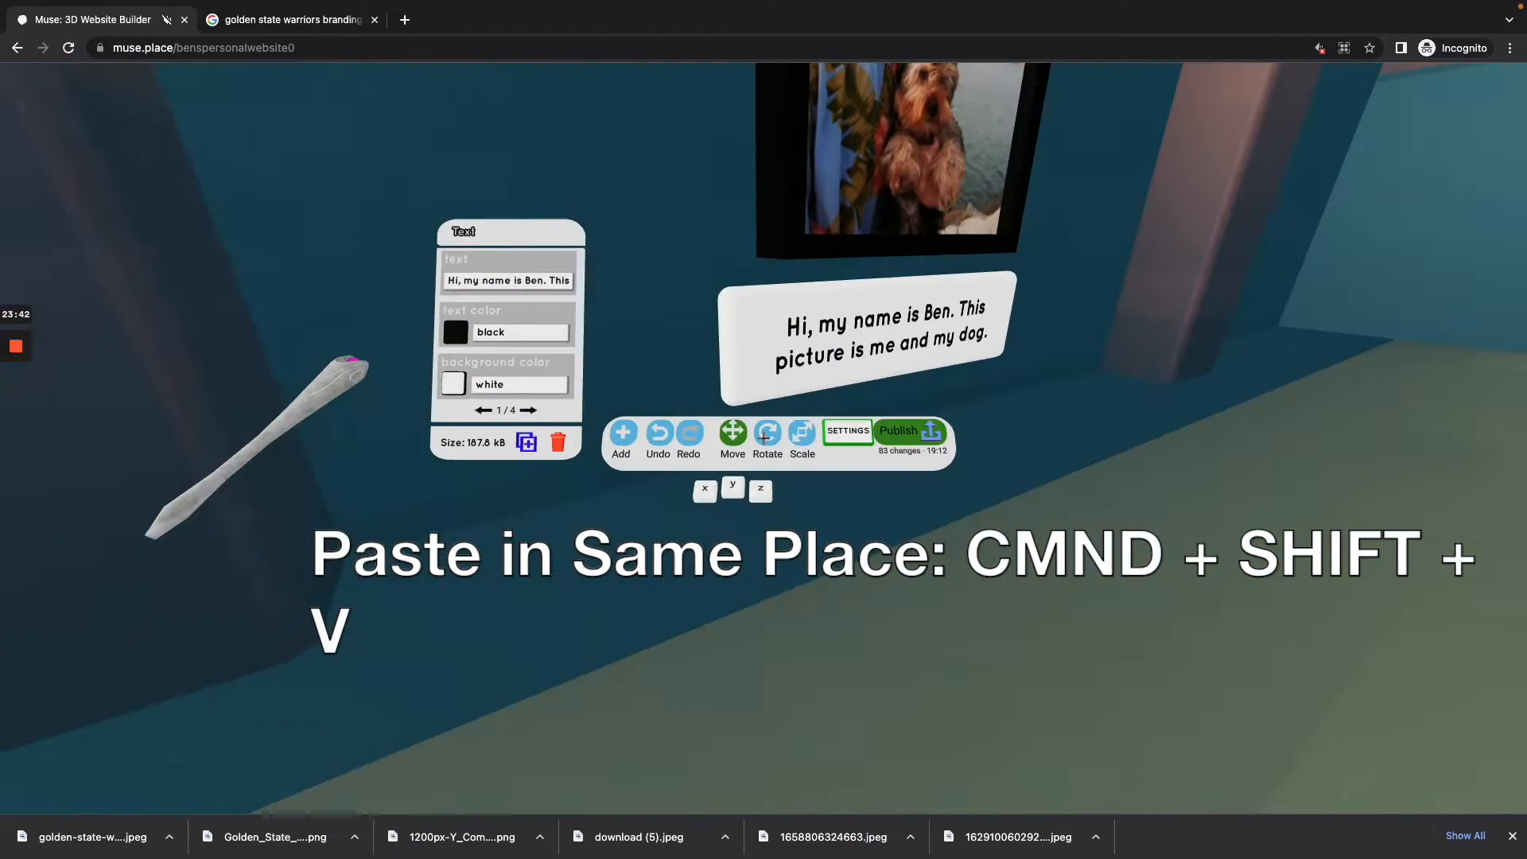
Step: Move the copied label along the Z axis until it sits beneath the framed LMU image
key("y")
key("z")
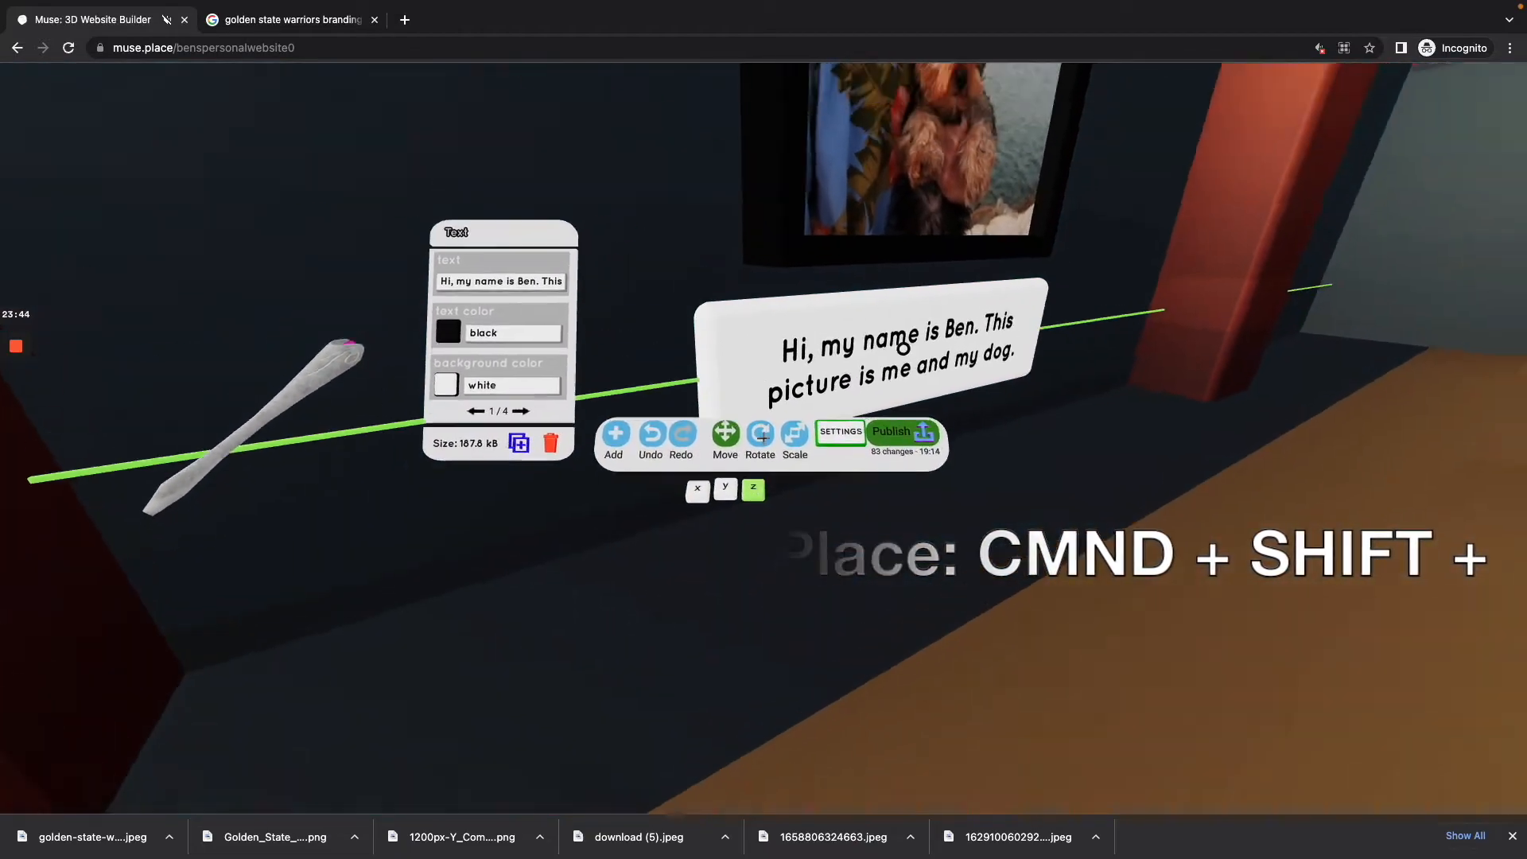
key("s")
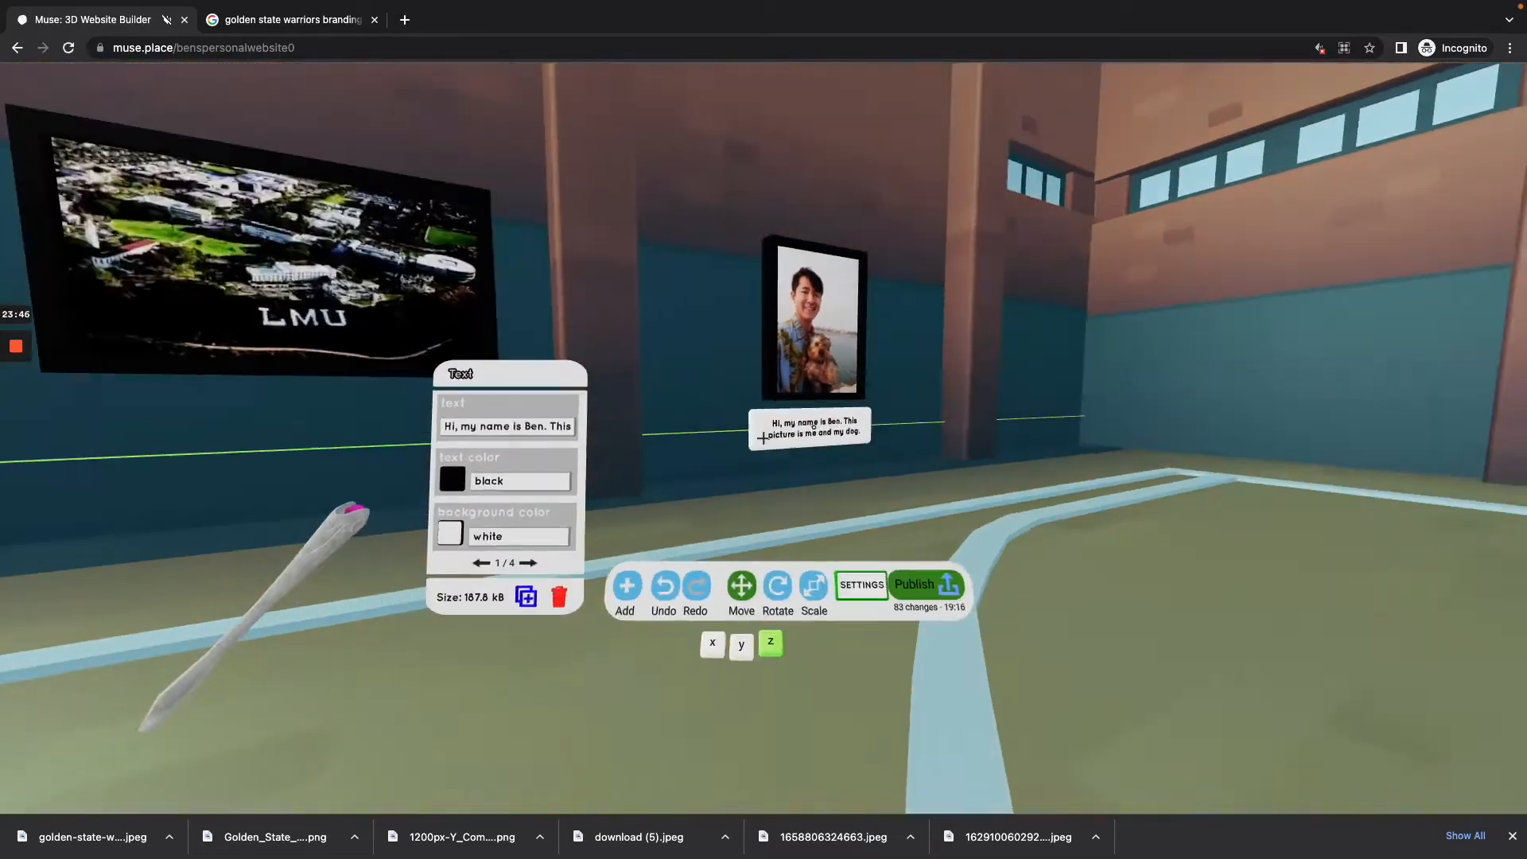
key("w")
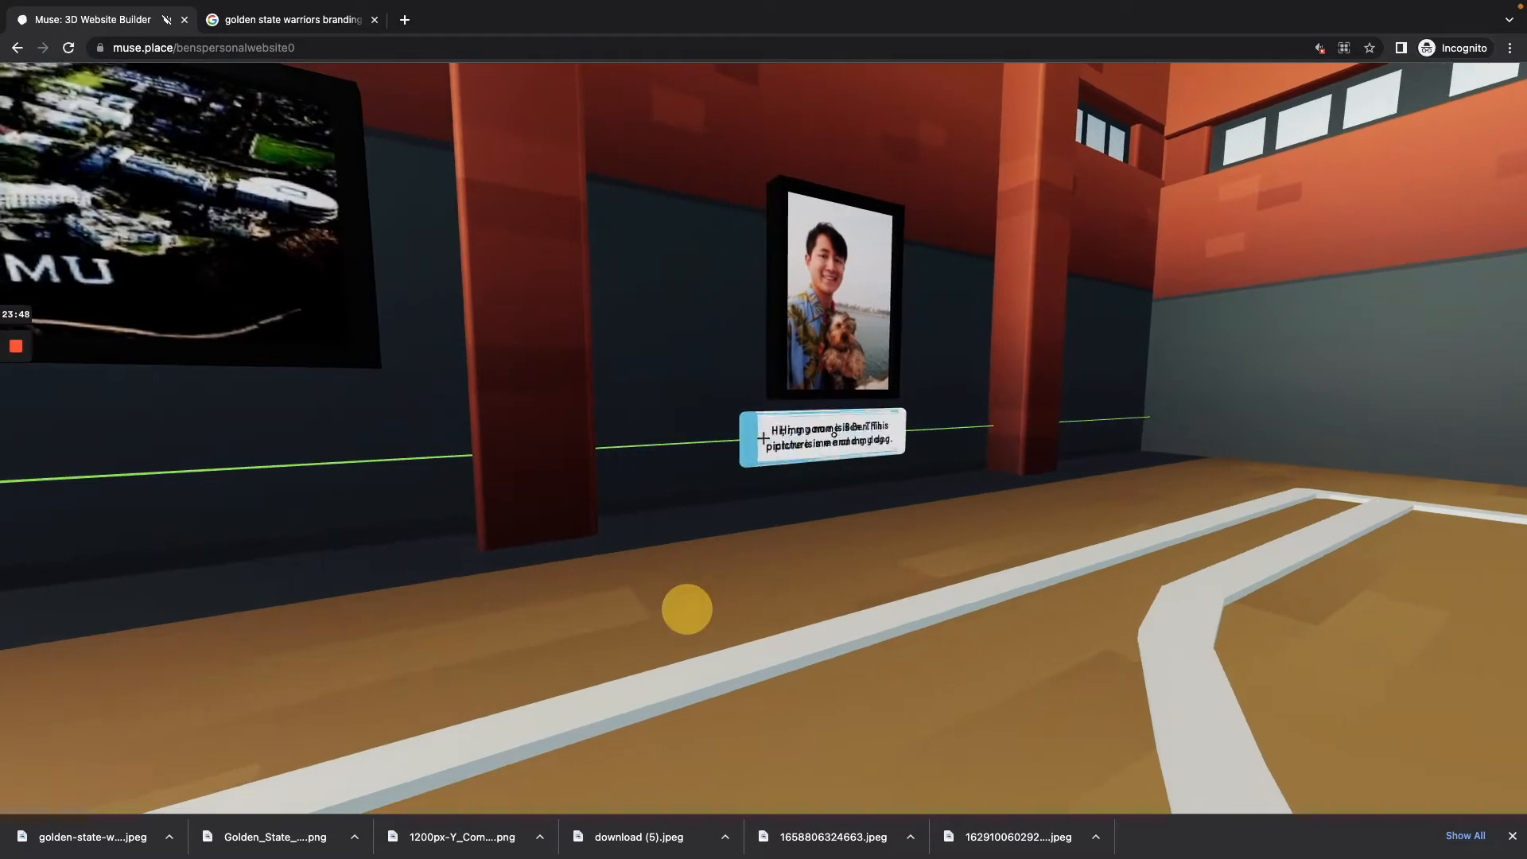
key("a")
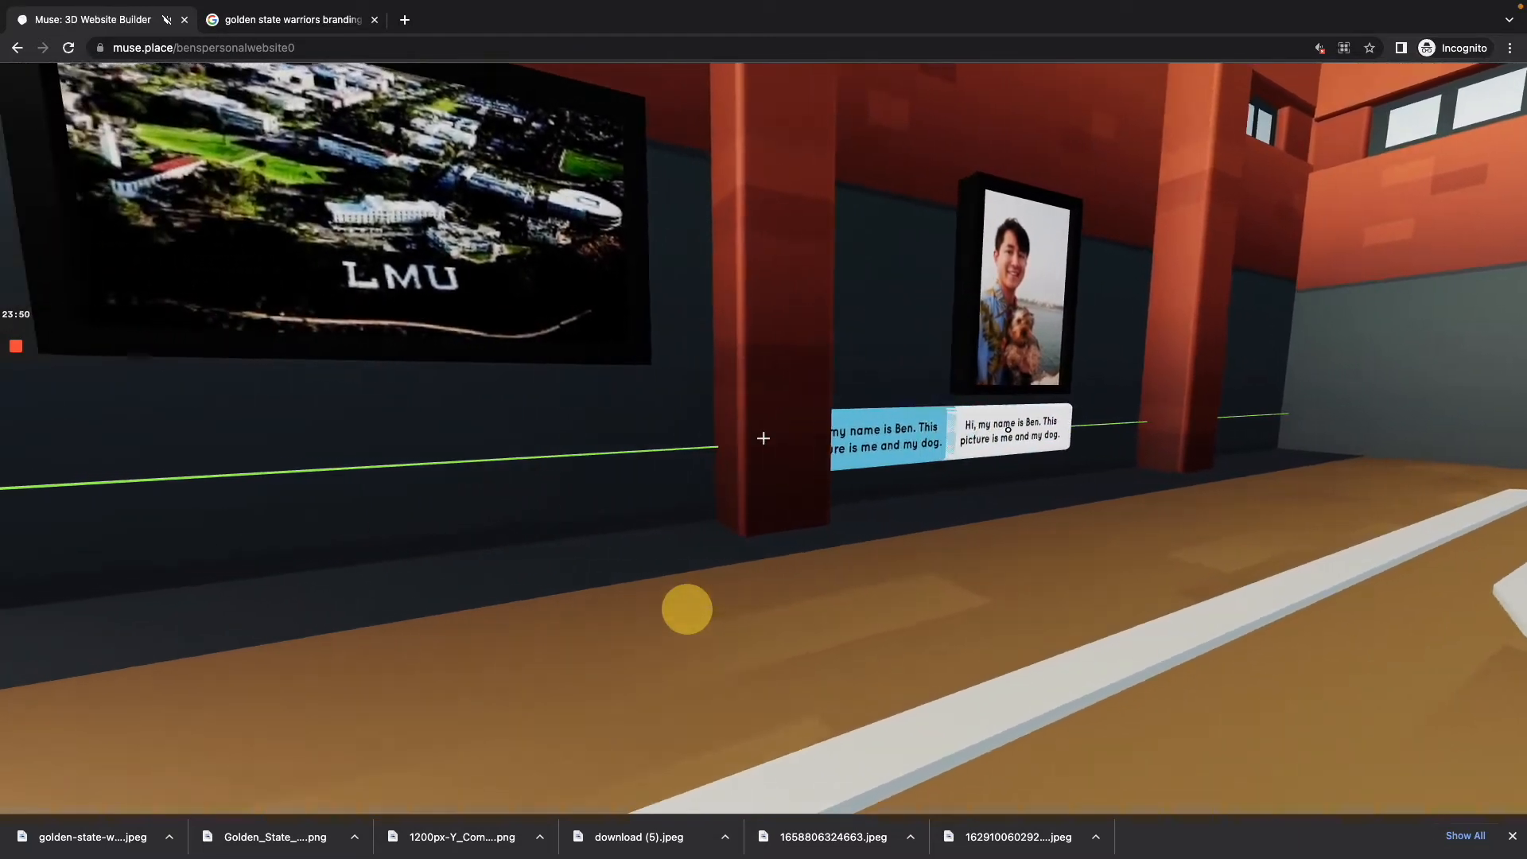
key("a")
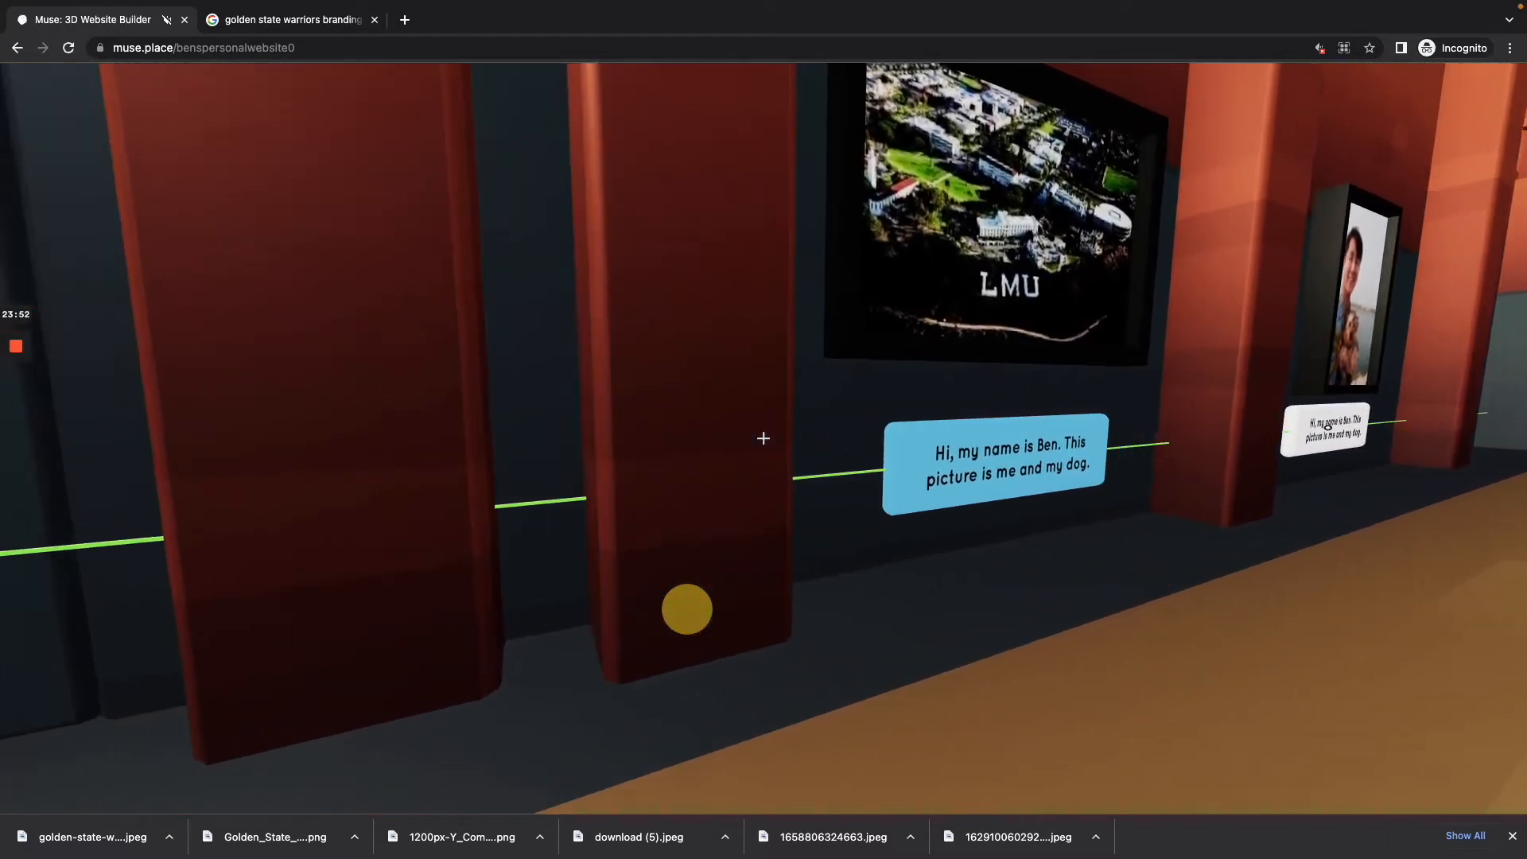
key("s")
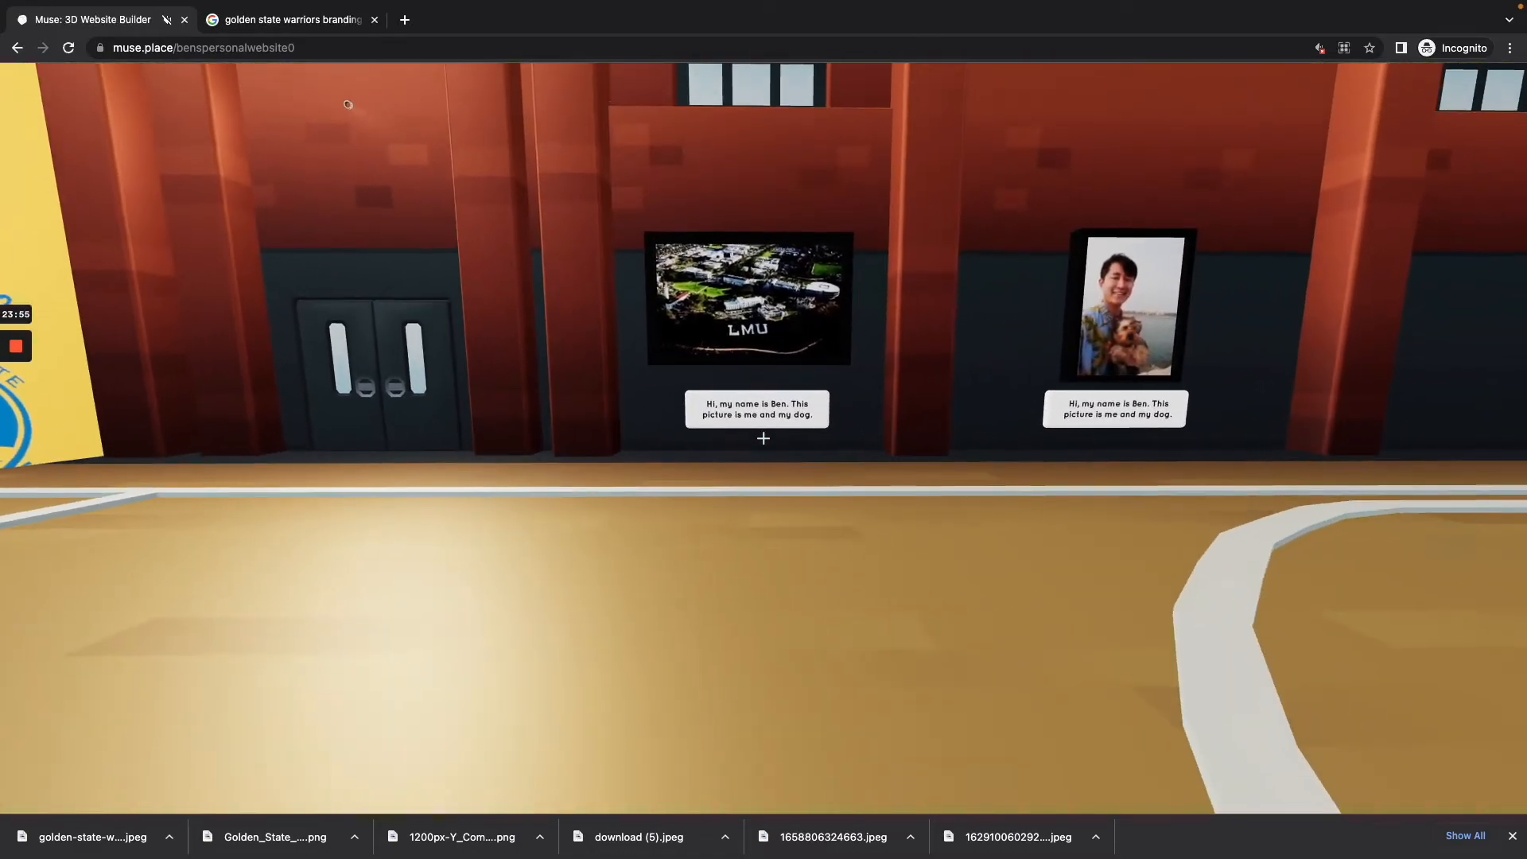
Step: Select the copied label beneath the LMU image and try to push it closer to the wall
left_click(764, 438)
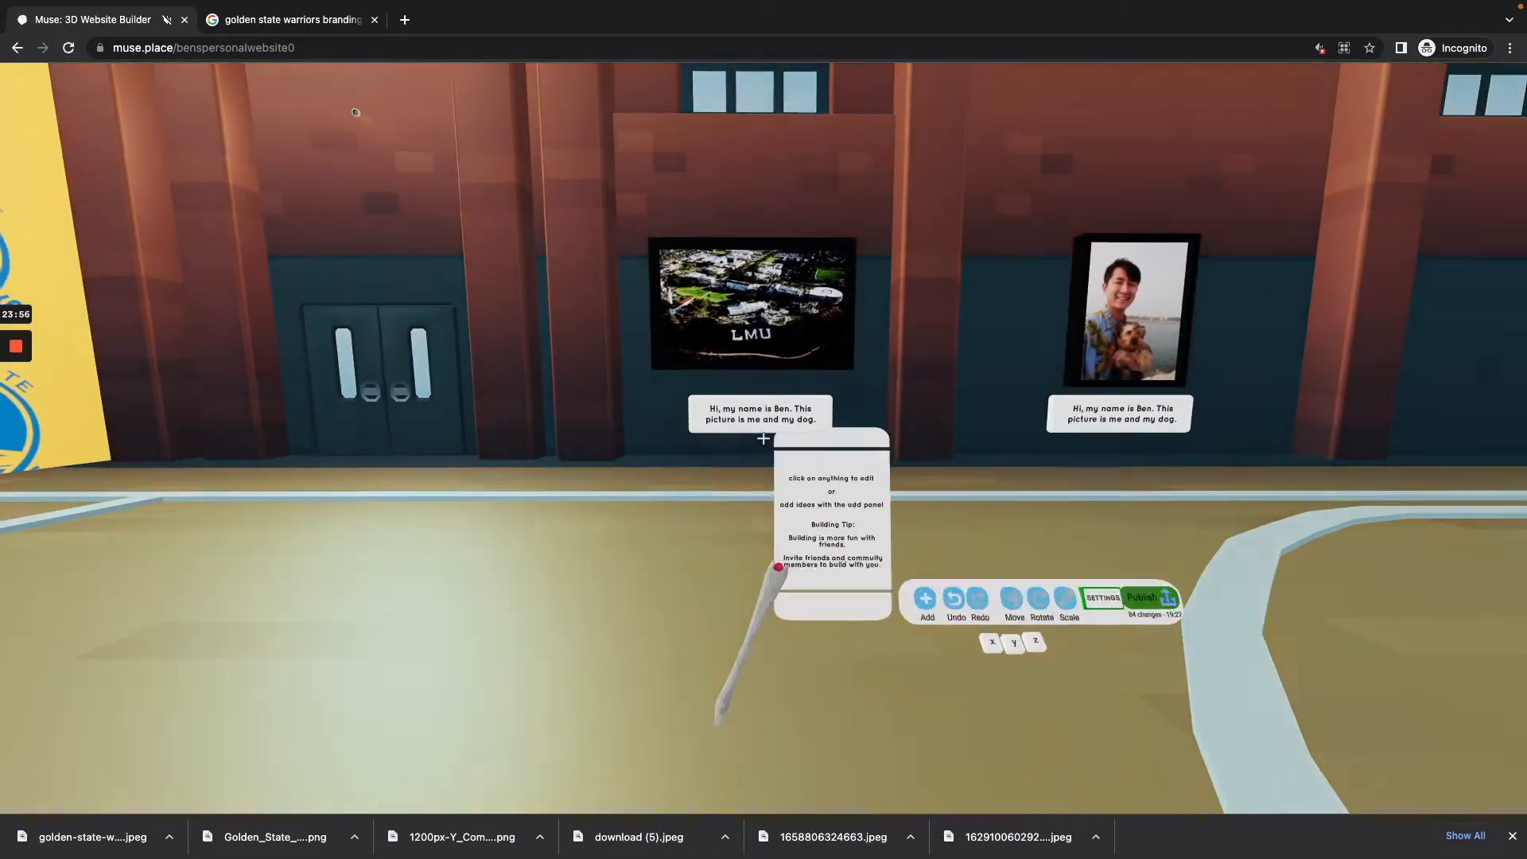
key("w")
left_click(763, 438)
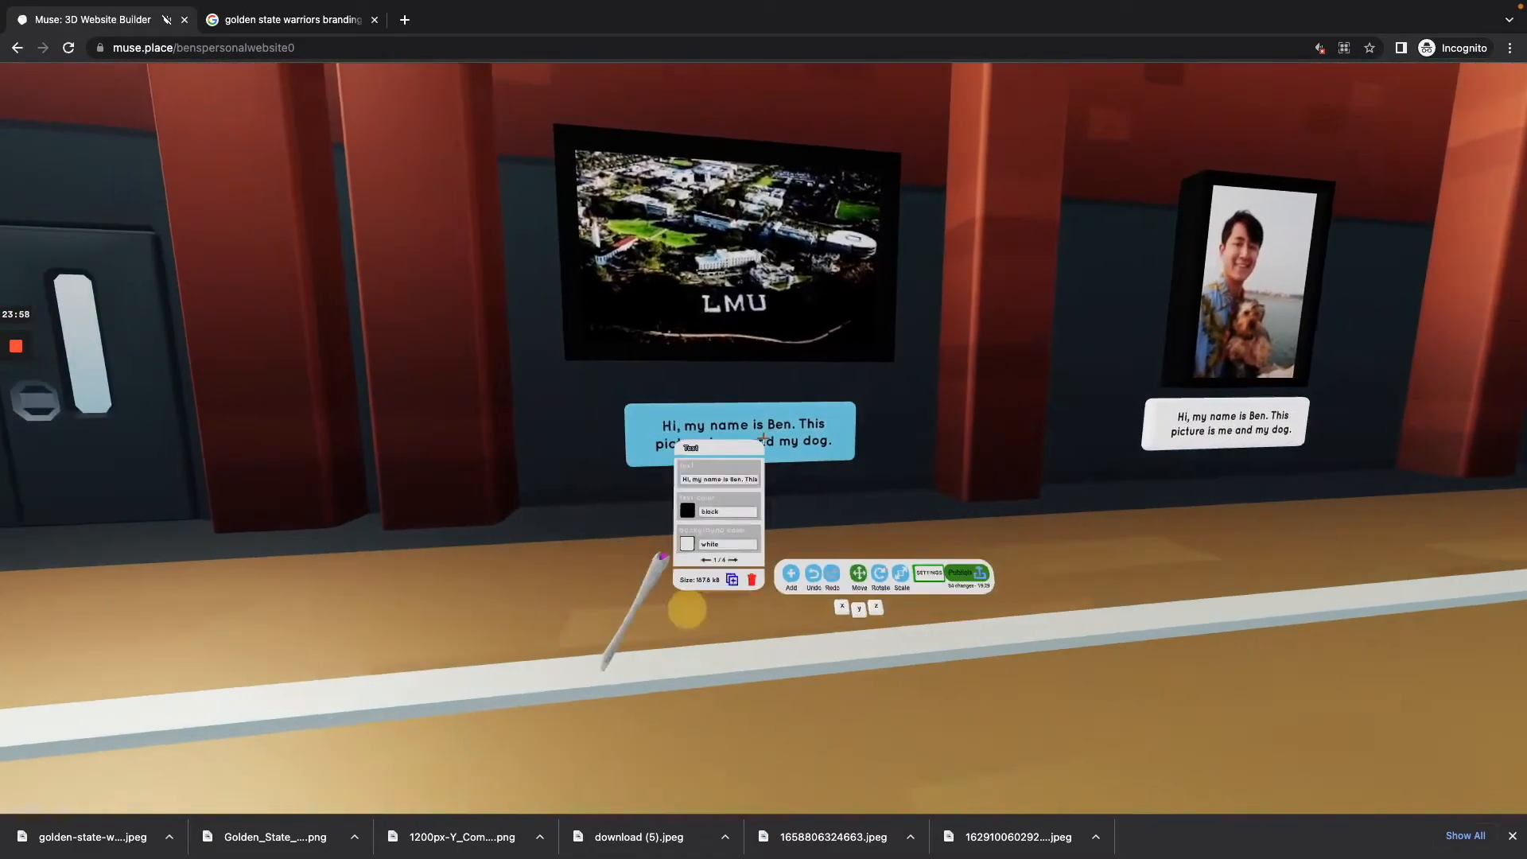
key("w")
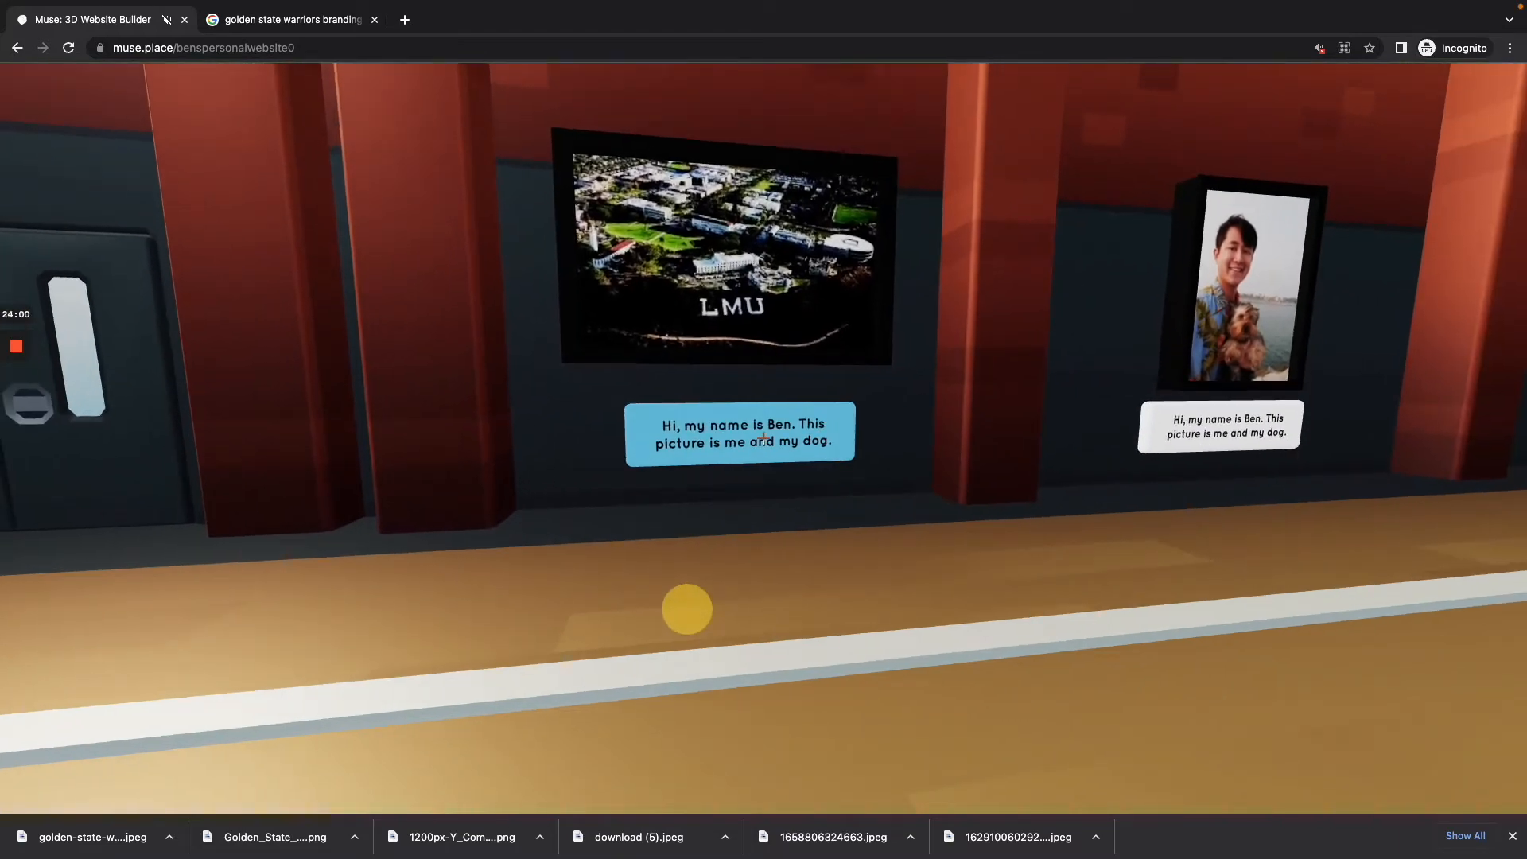
key("a")
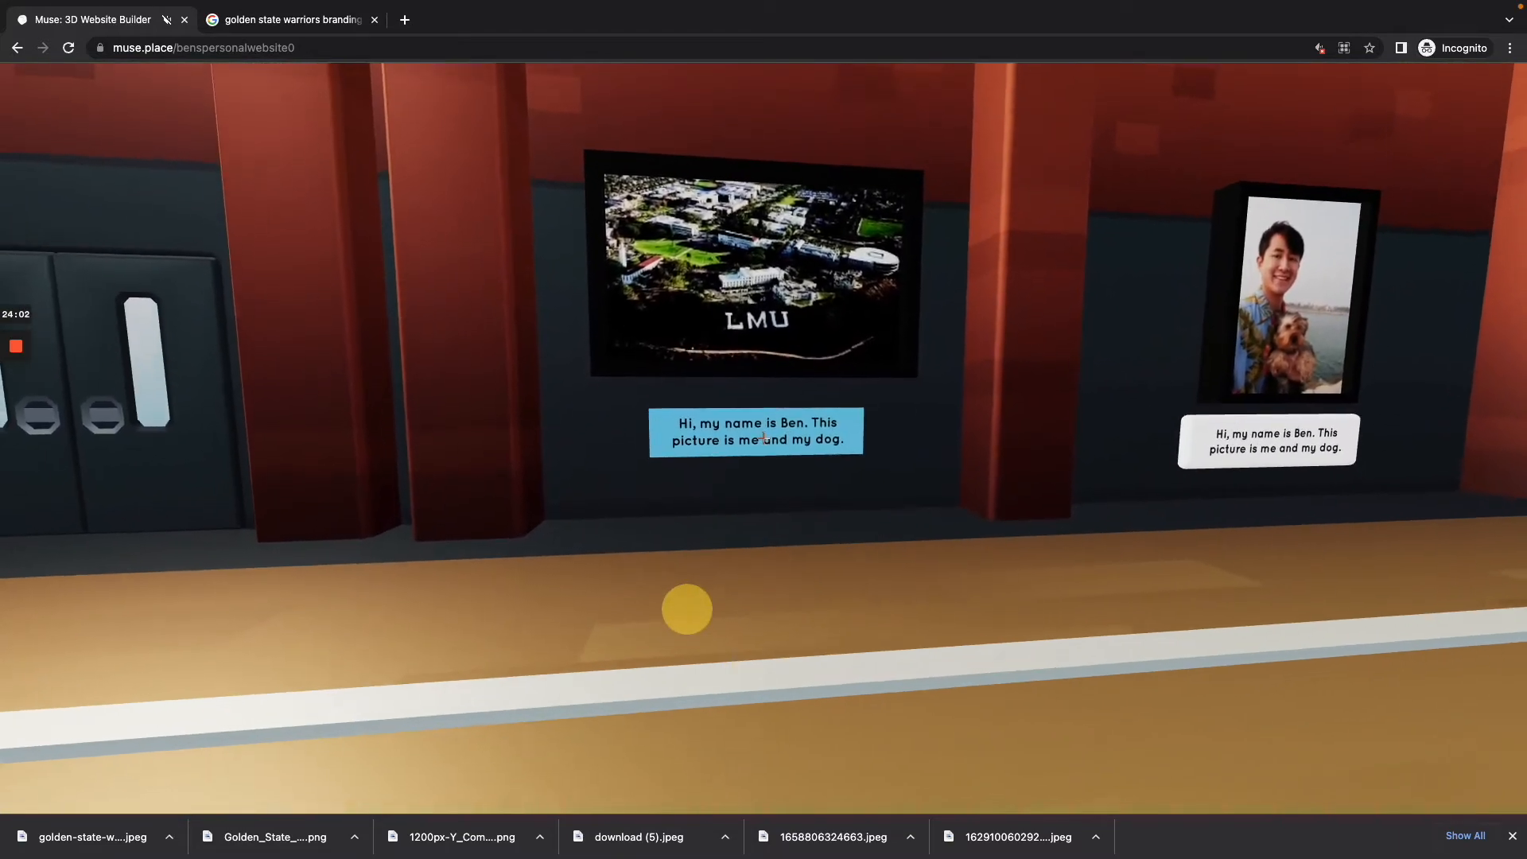
left_click(764, 438)
key("w")
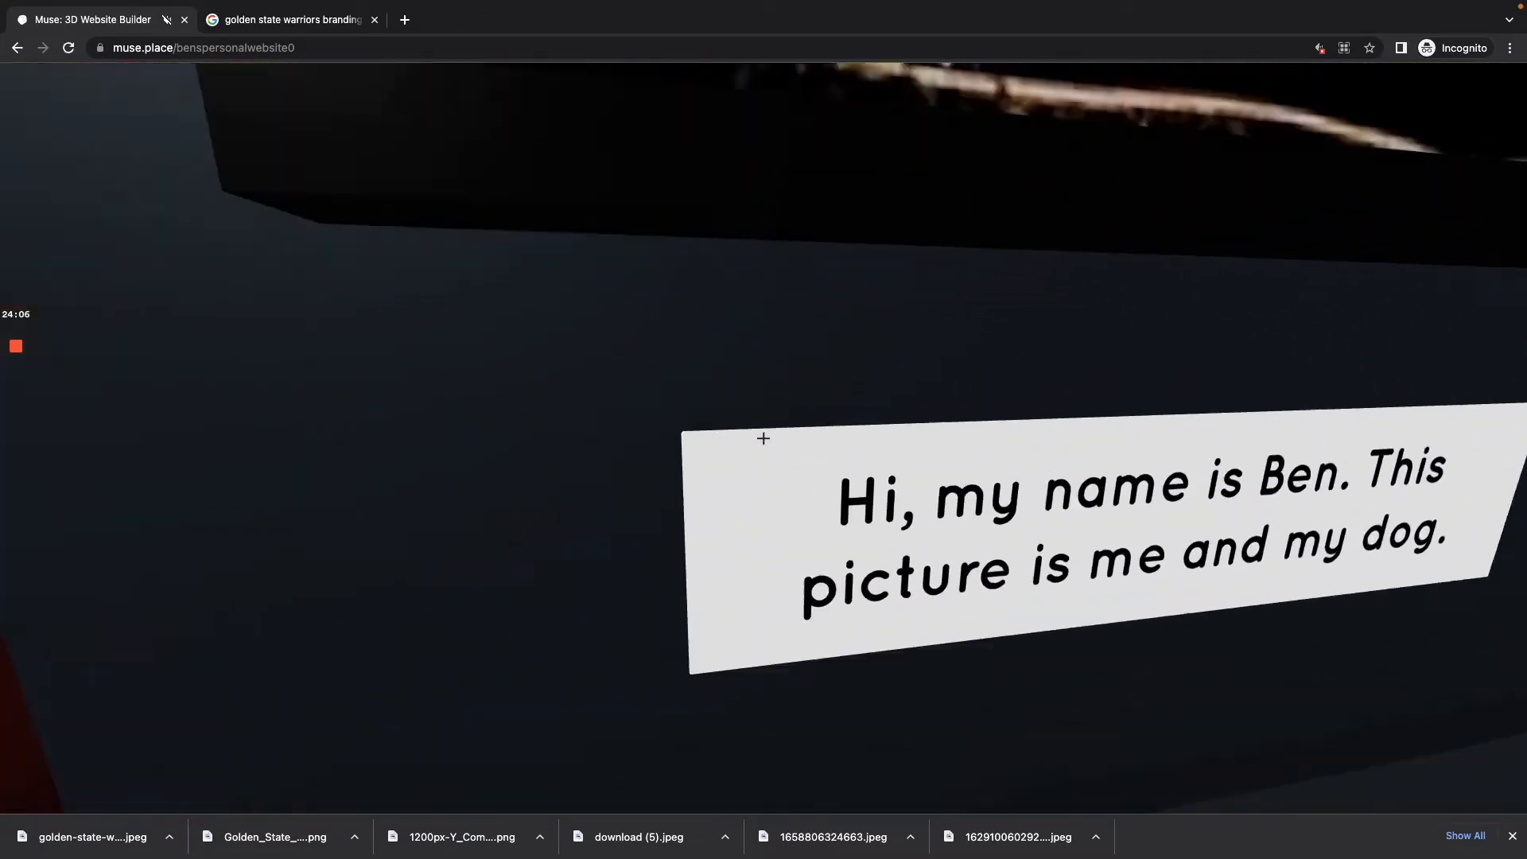
Step: Select the gym's collider model behind the label and try to move it along the Z axis
key("a")
left_click(764, 438)
key("s")
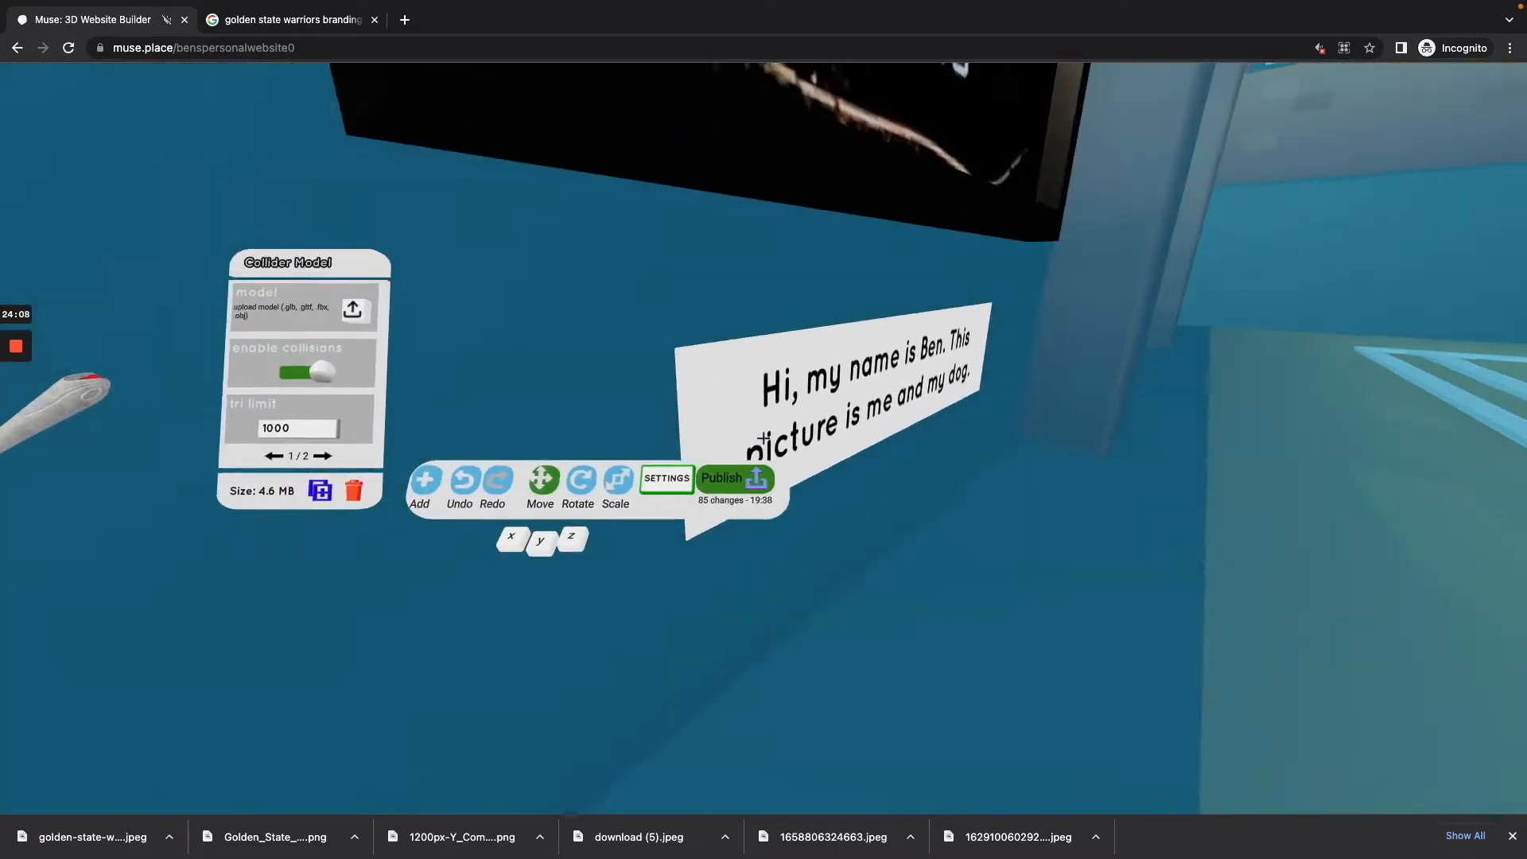
key("y")
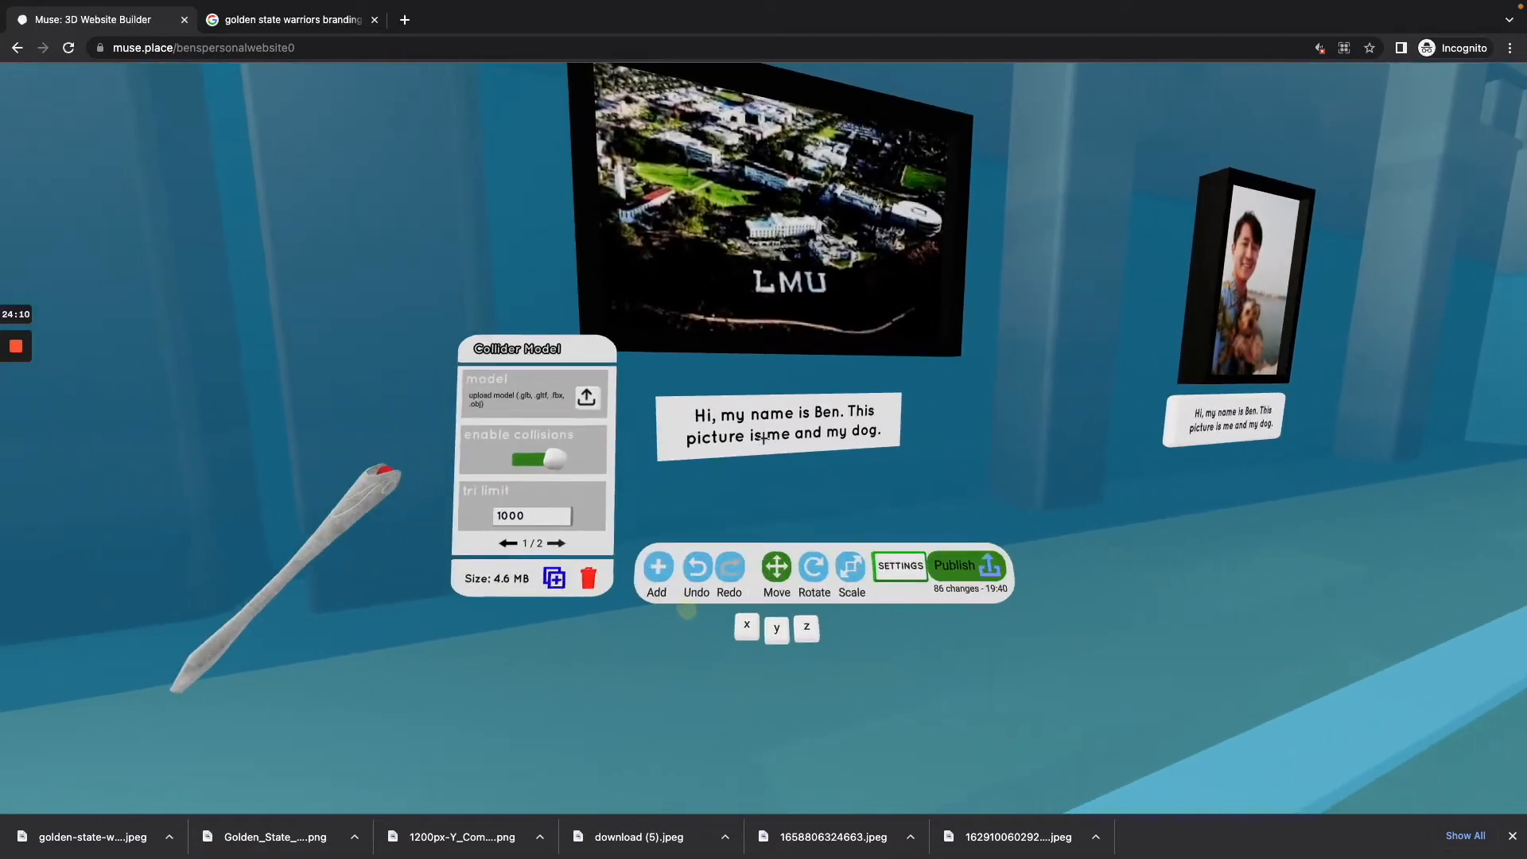
key("z")
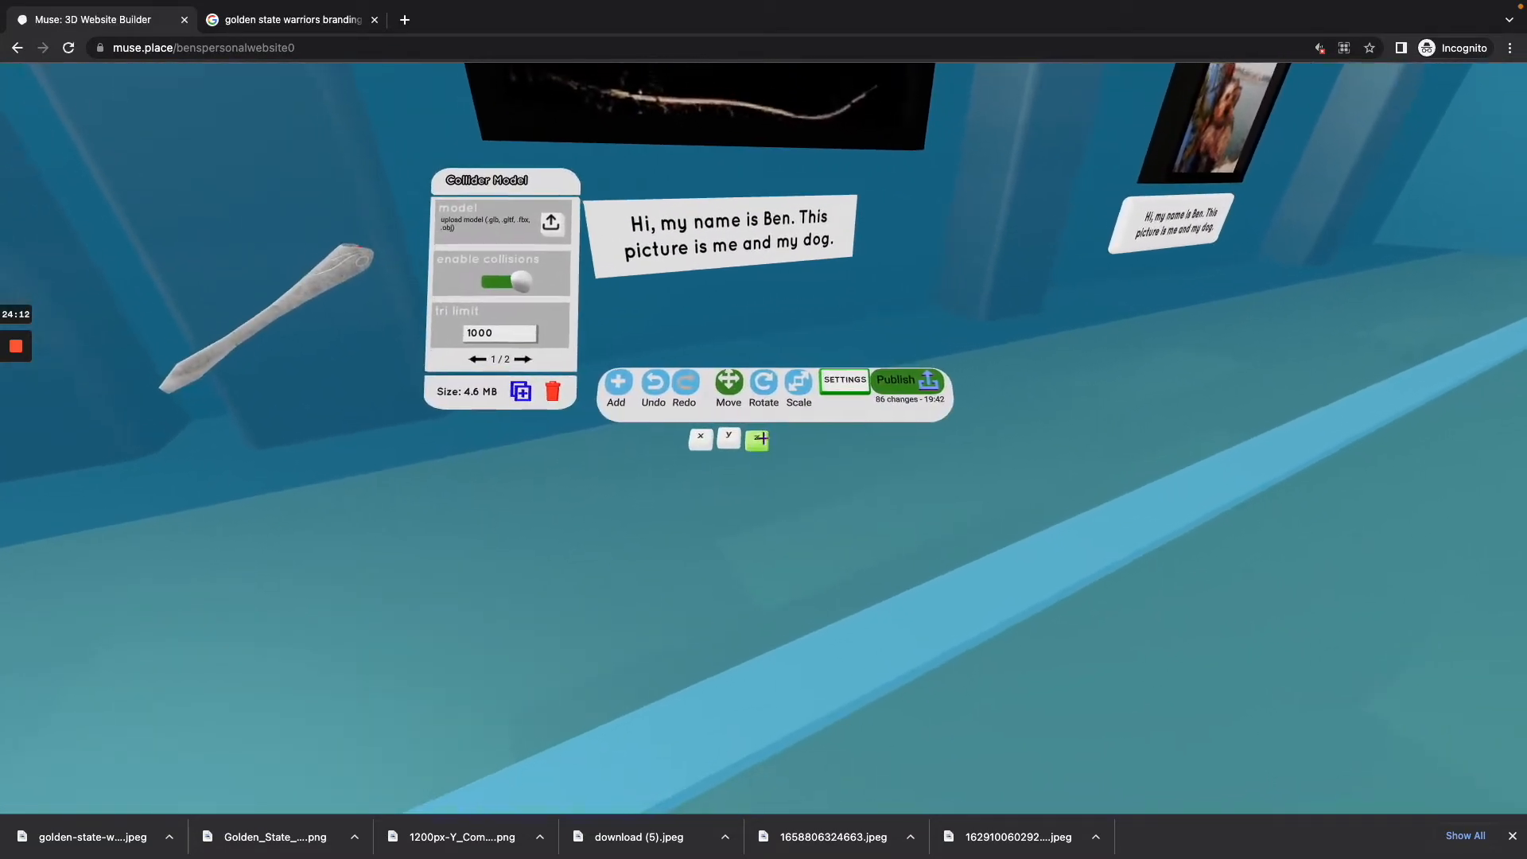
left_click(763, 438)
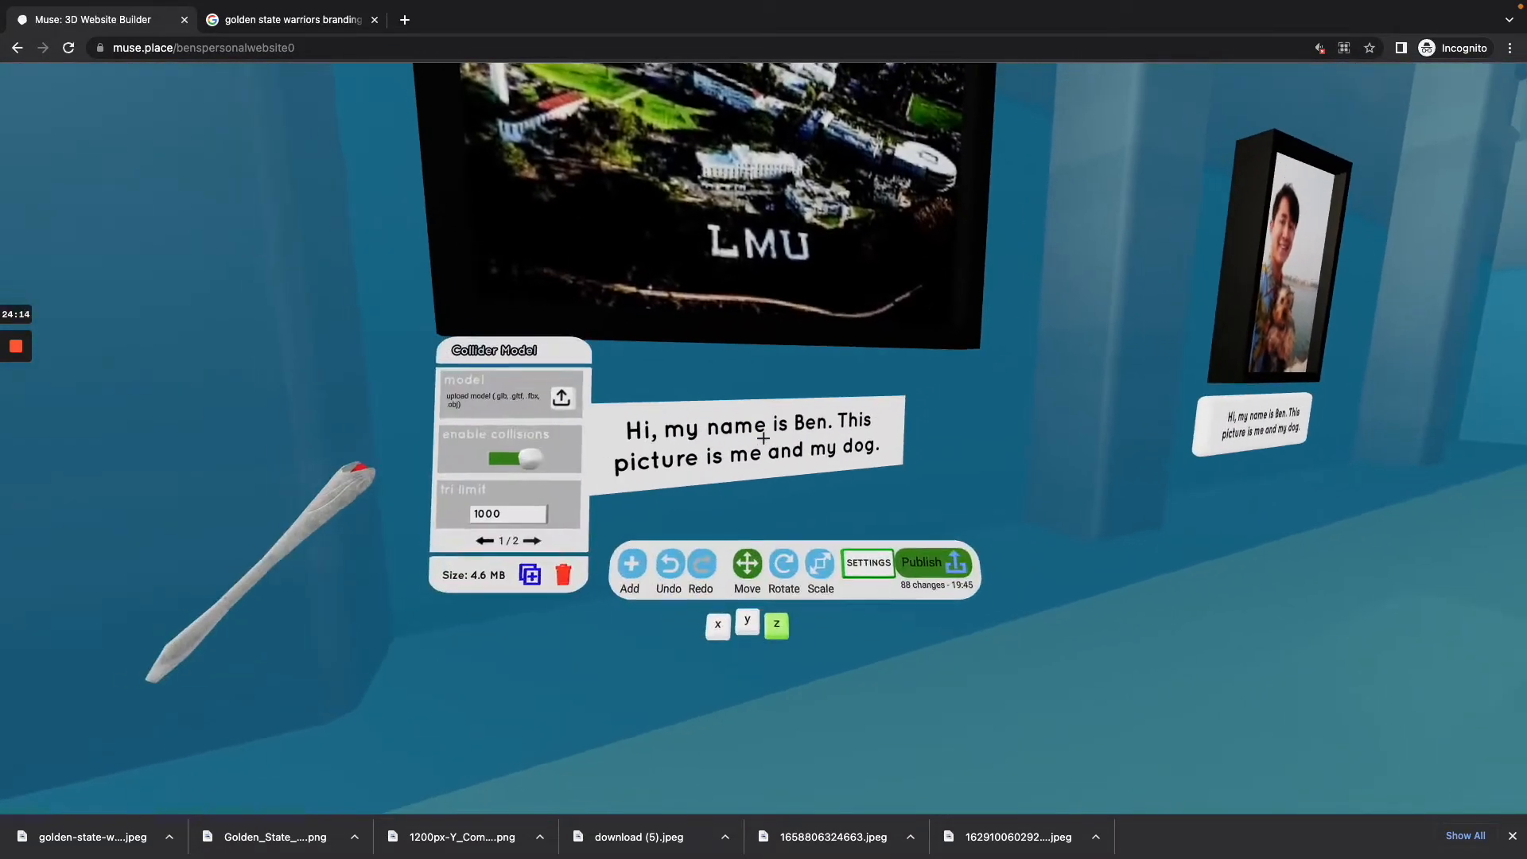
Step: Undo the recent moves of the gym model and of the label beneath the LMU image
key("super+z")
key("super+z")
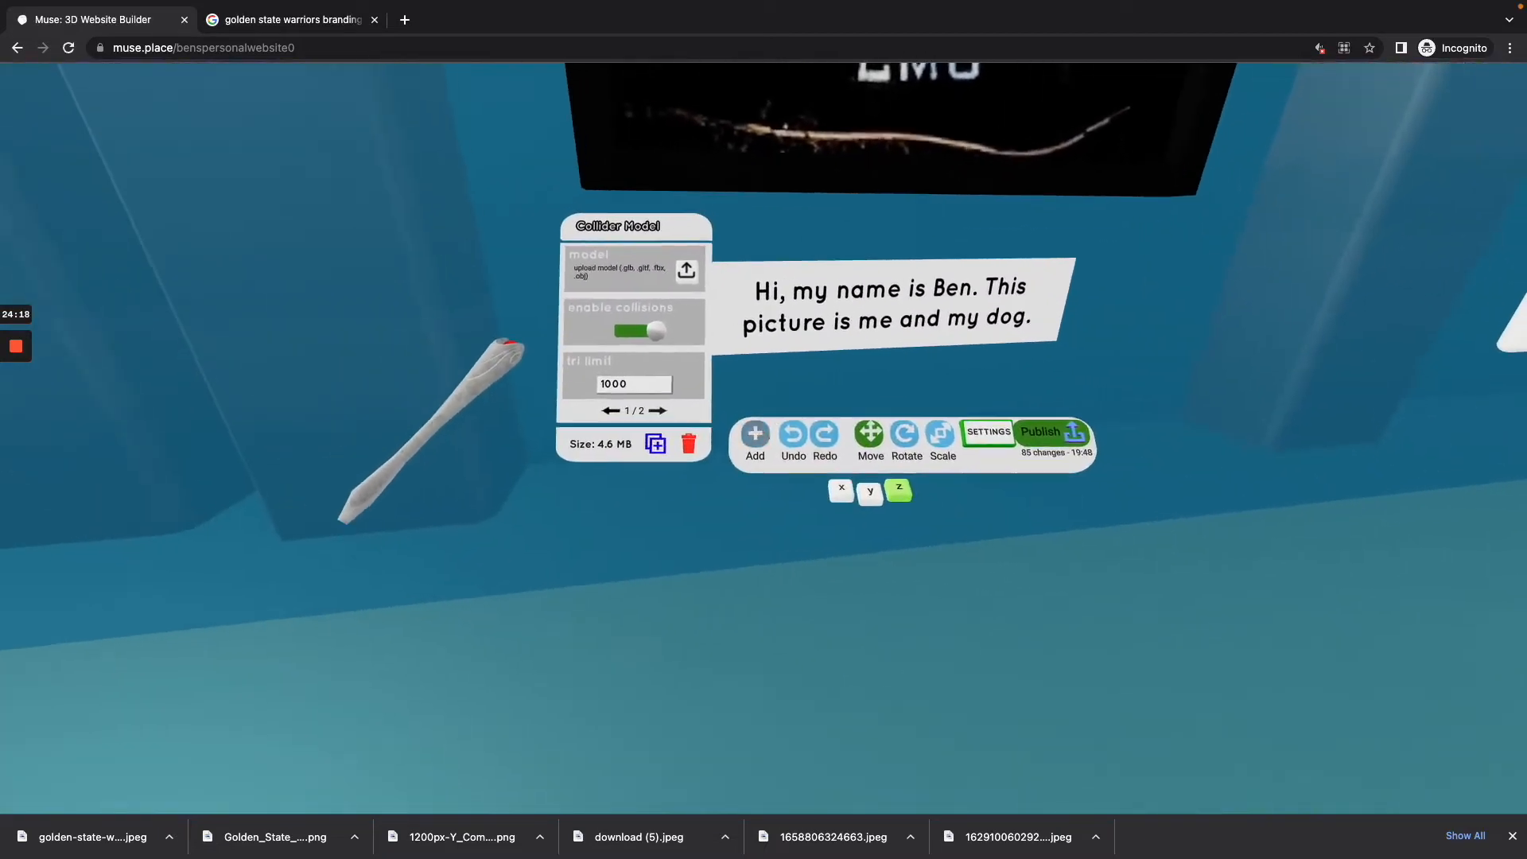
key("super+z")
key("s")
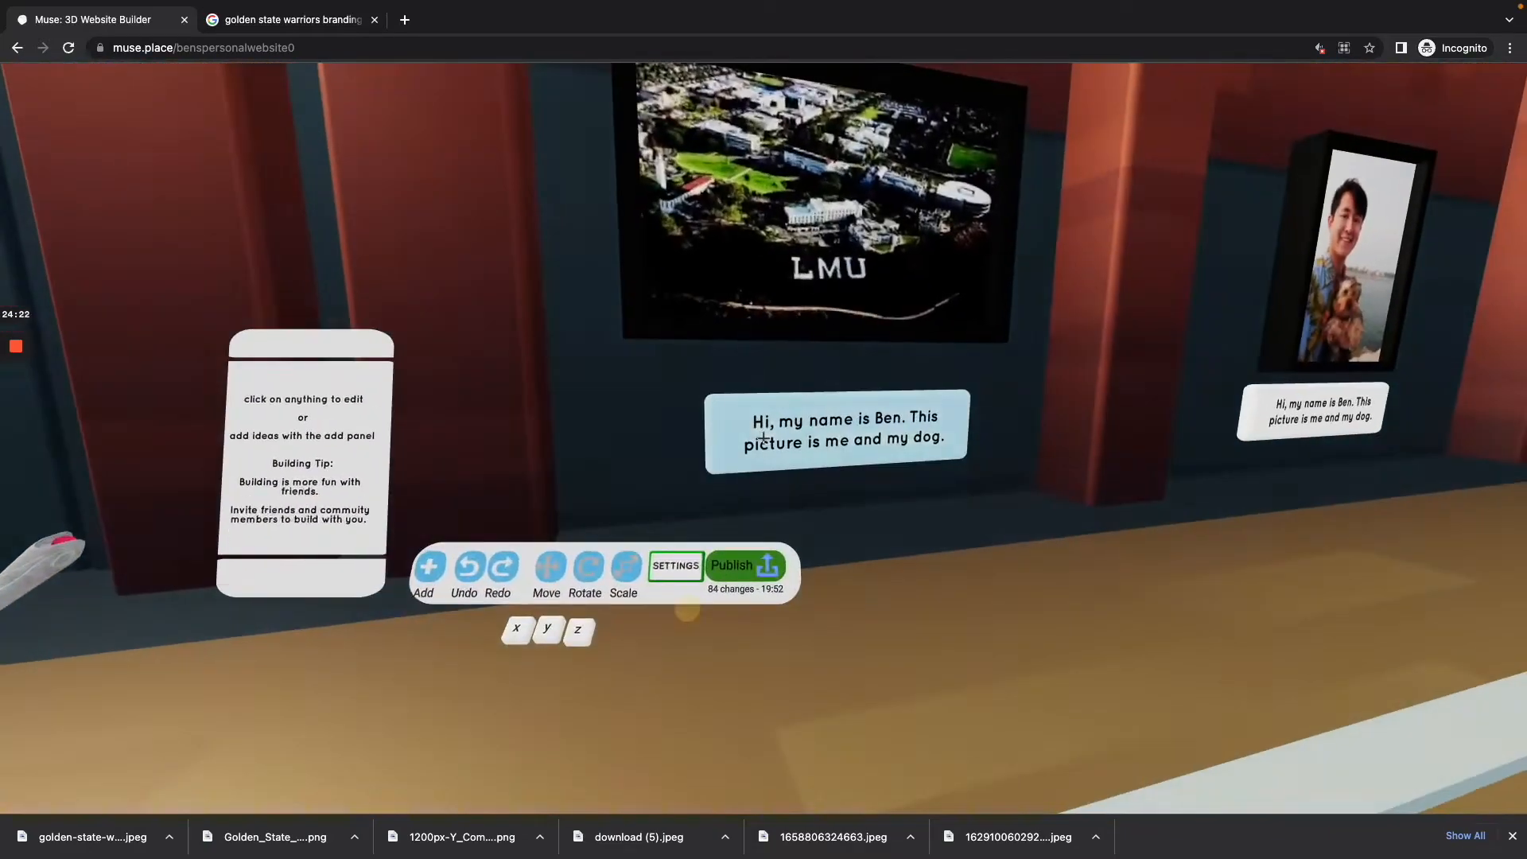
Step: Set the label beneath the LMU image to "This is LMU. The college I went to a couple of years ago before leaving to start Muse."
left_click(763, 438)
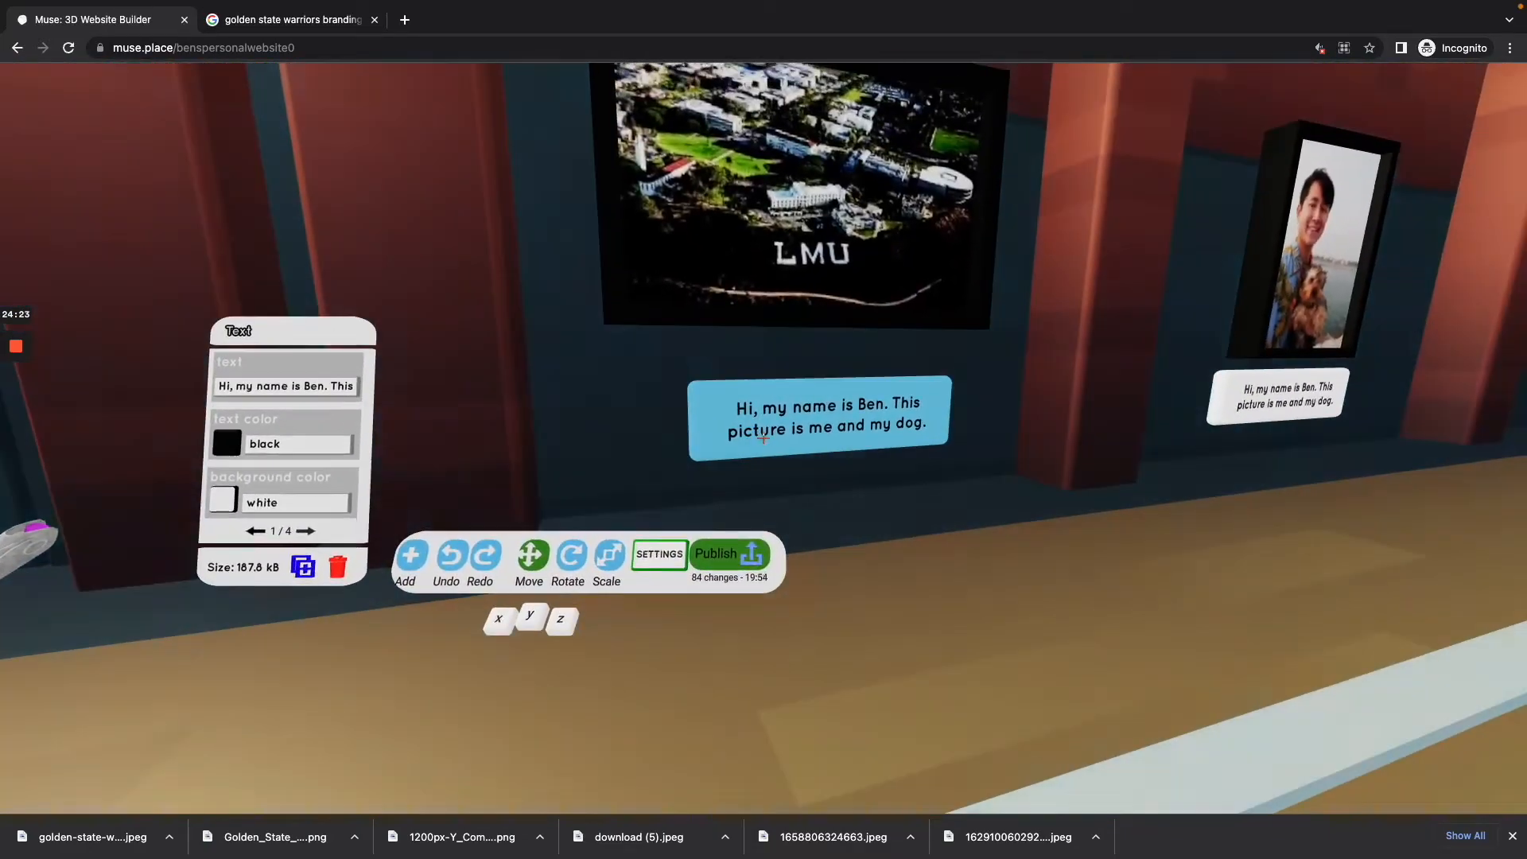
left_click_drag(762, 438, 763, 438)
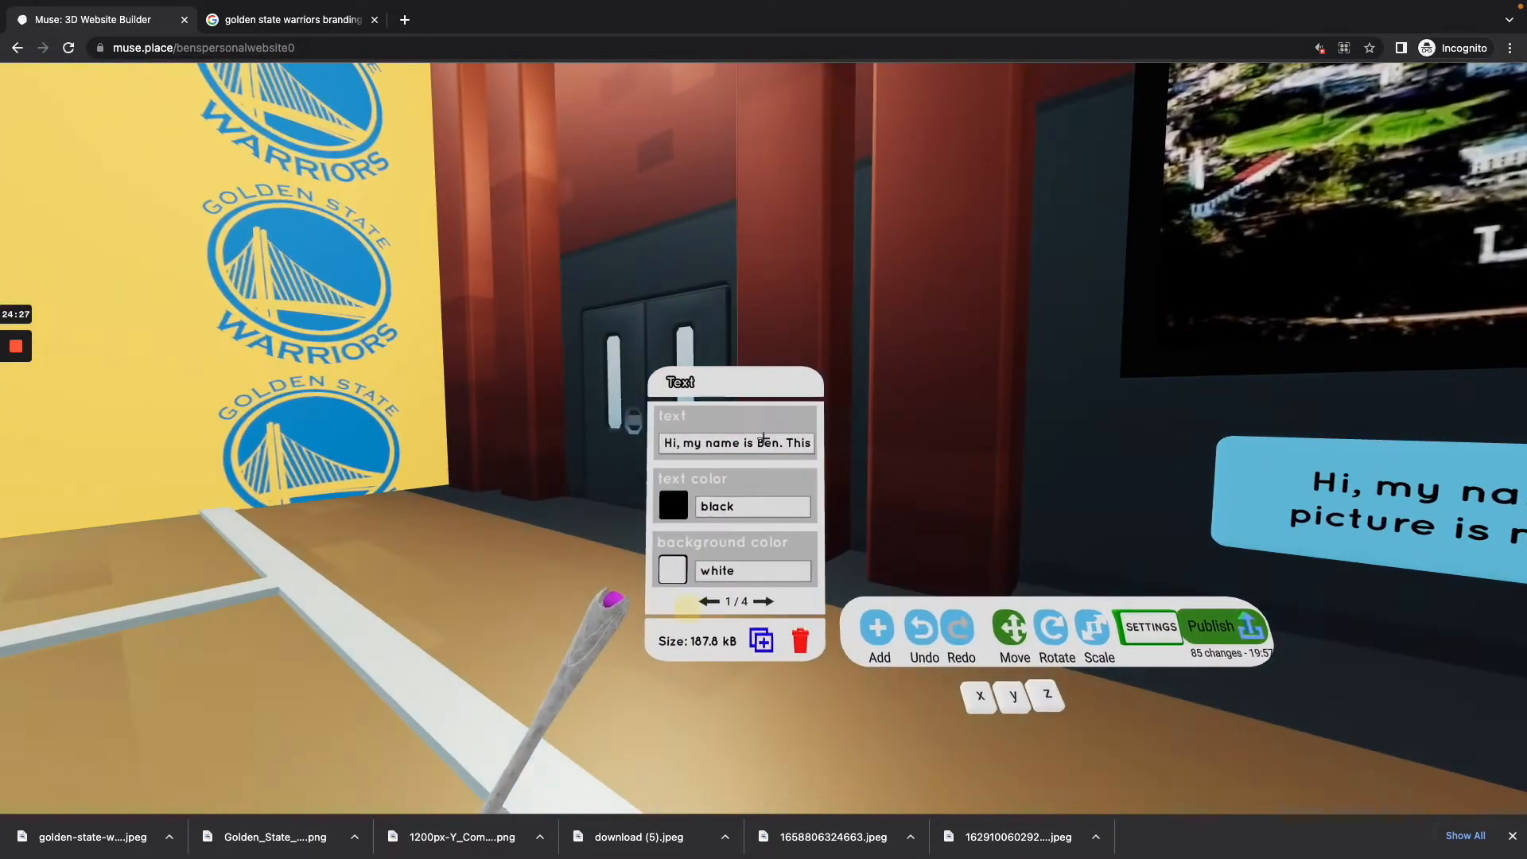
left_click(763, 440)
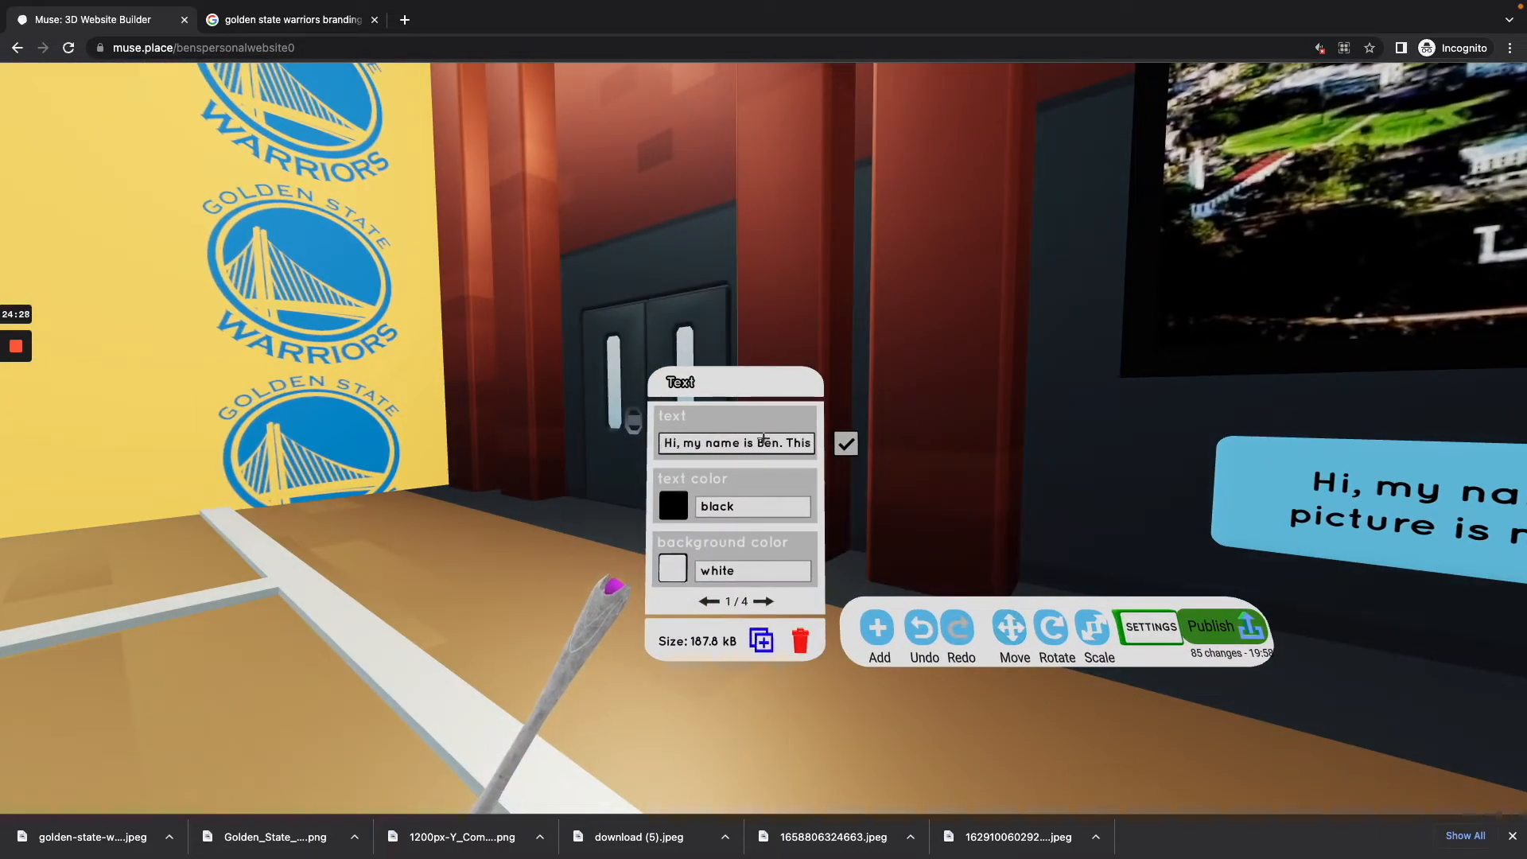
type("H")
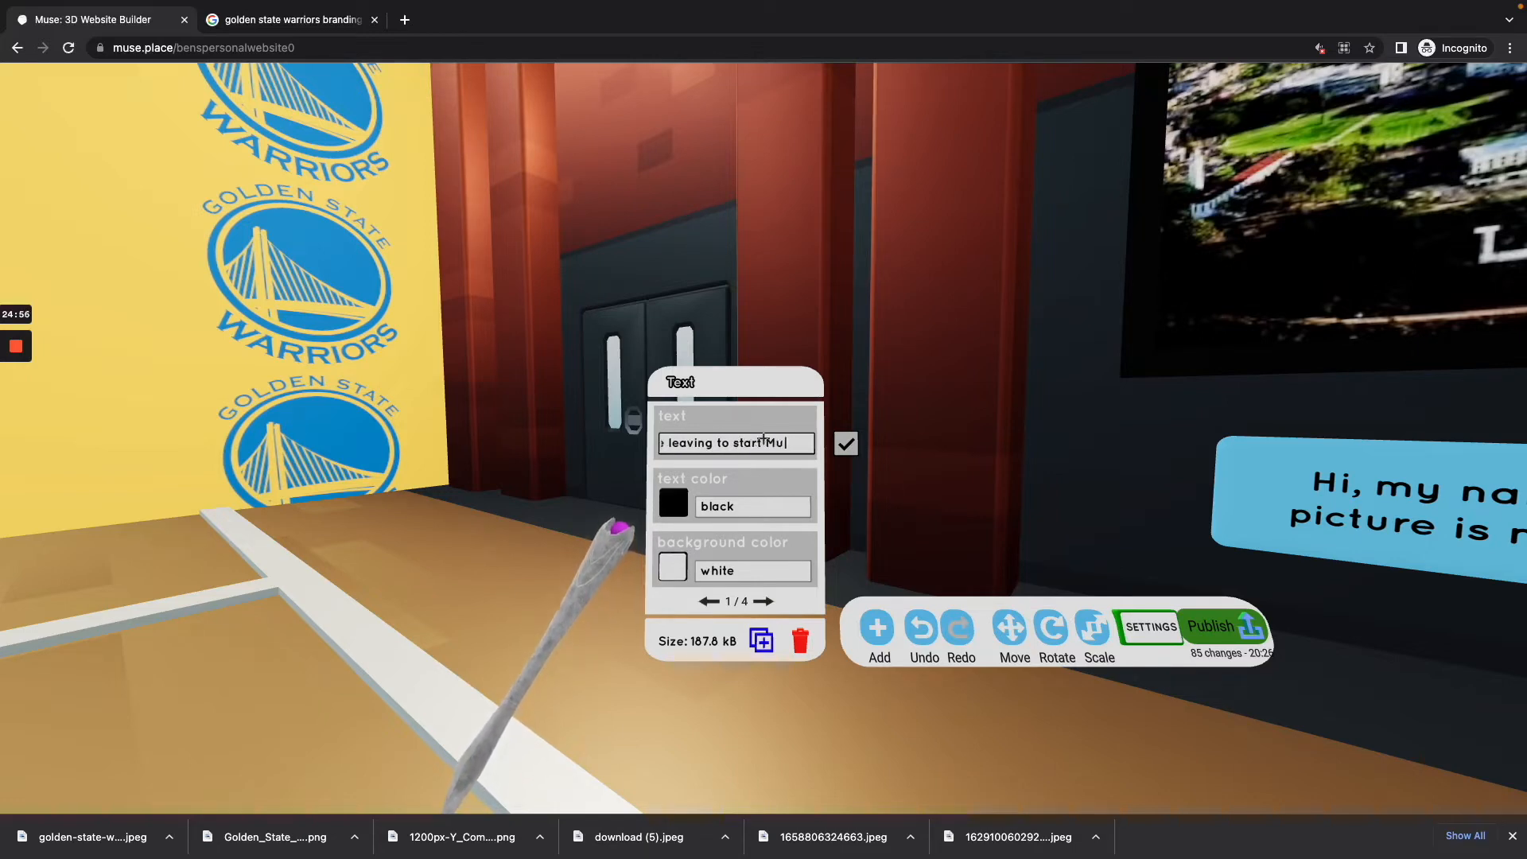
key("Return")
key("Escape")
key("s")
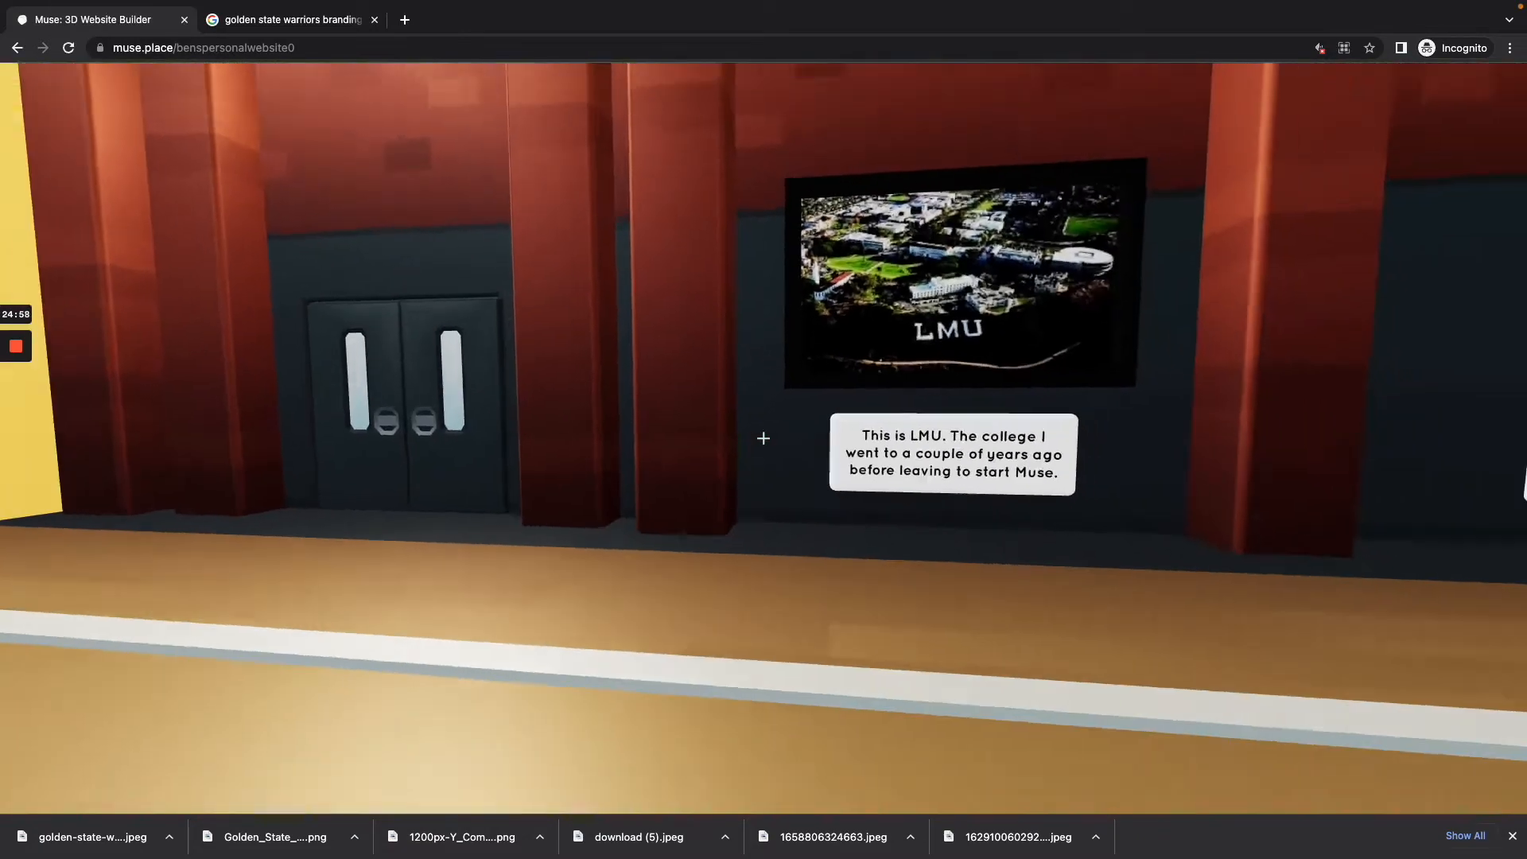
Step: Return to build mode, select the label beneath the framed portrait and duplicate it
key("d")
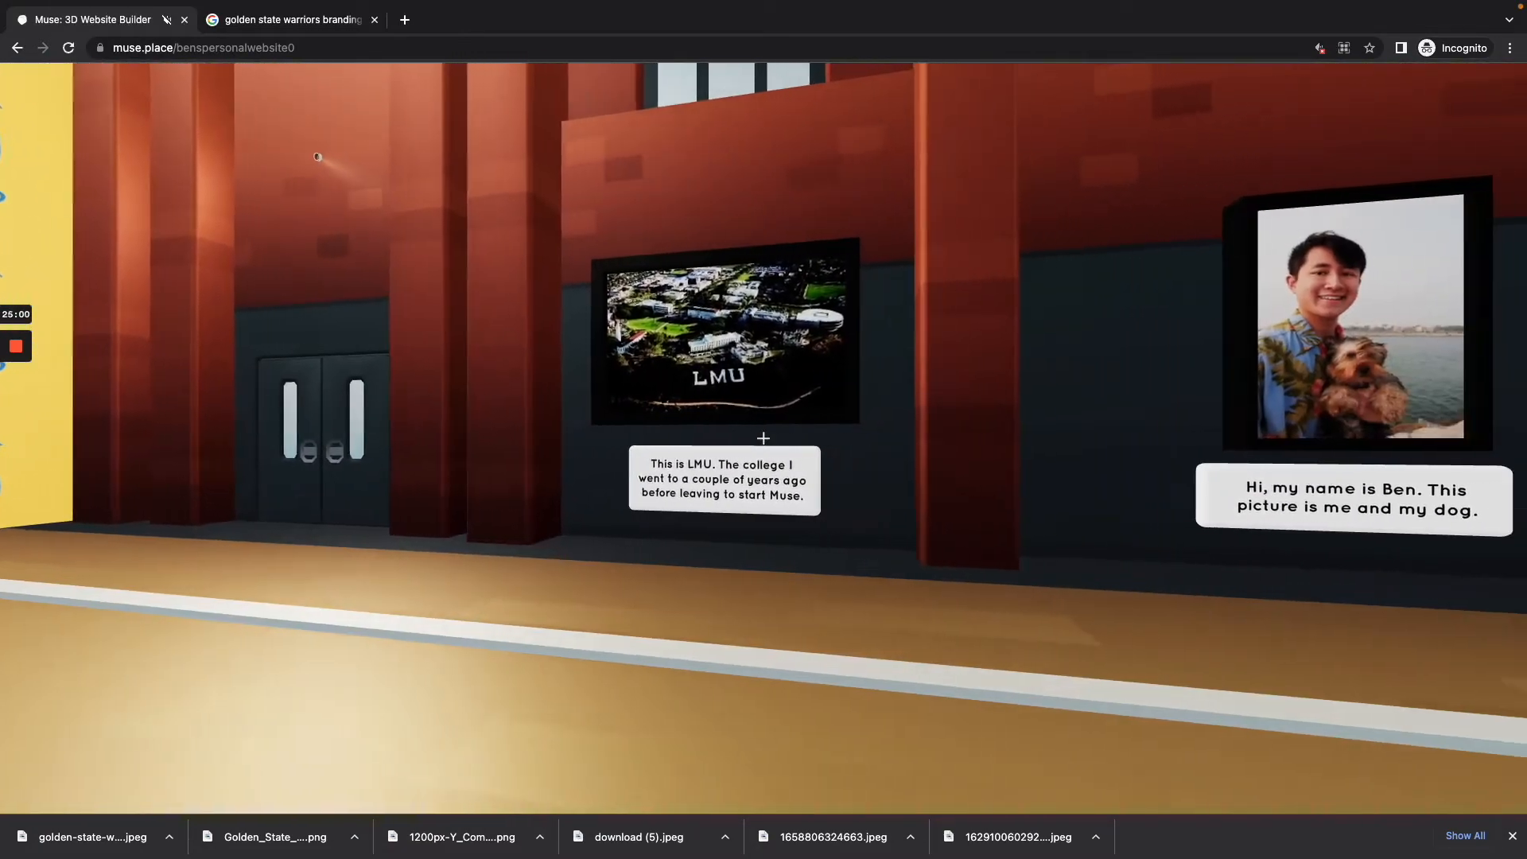
key("w")
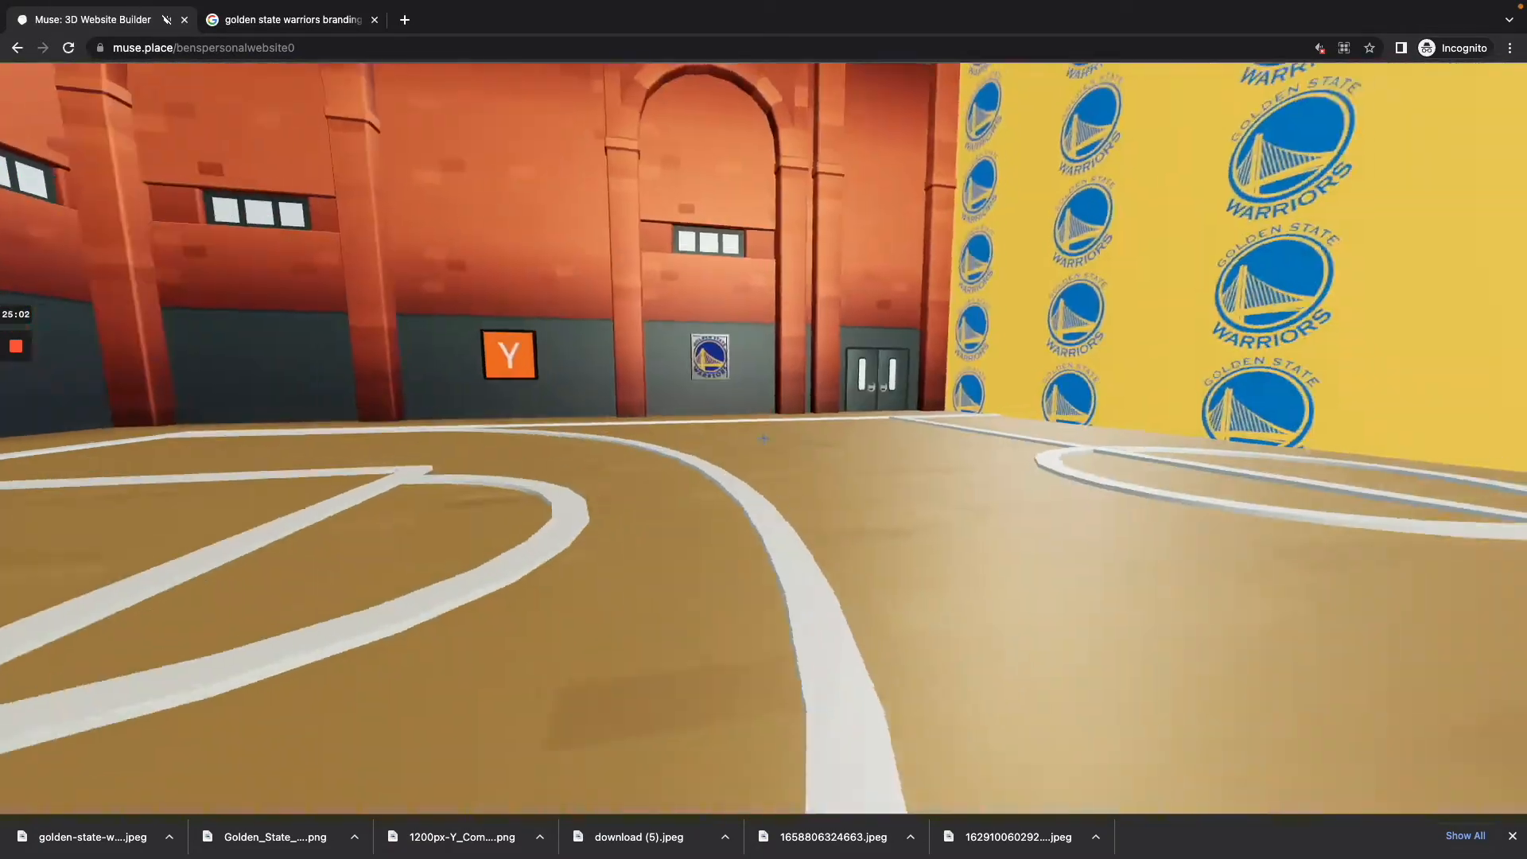
key("w")
key("e")
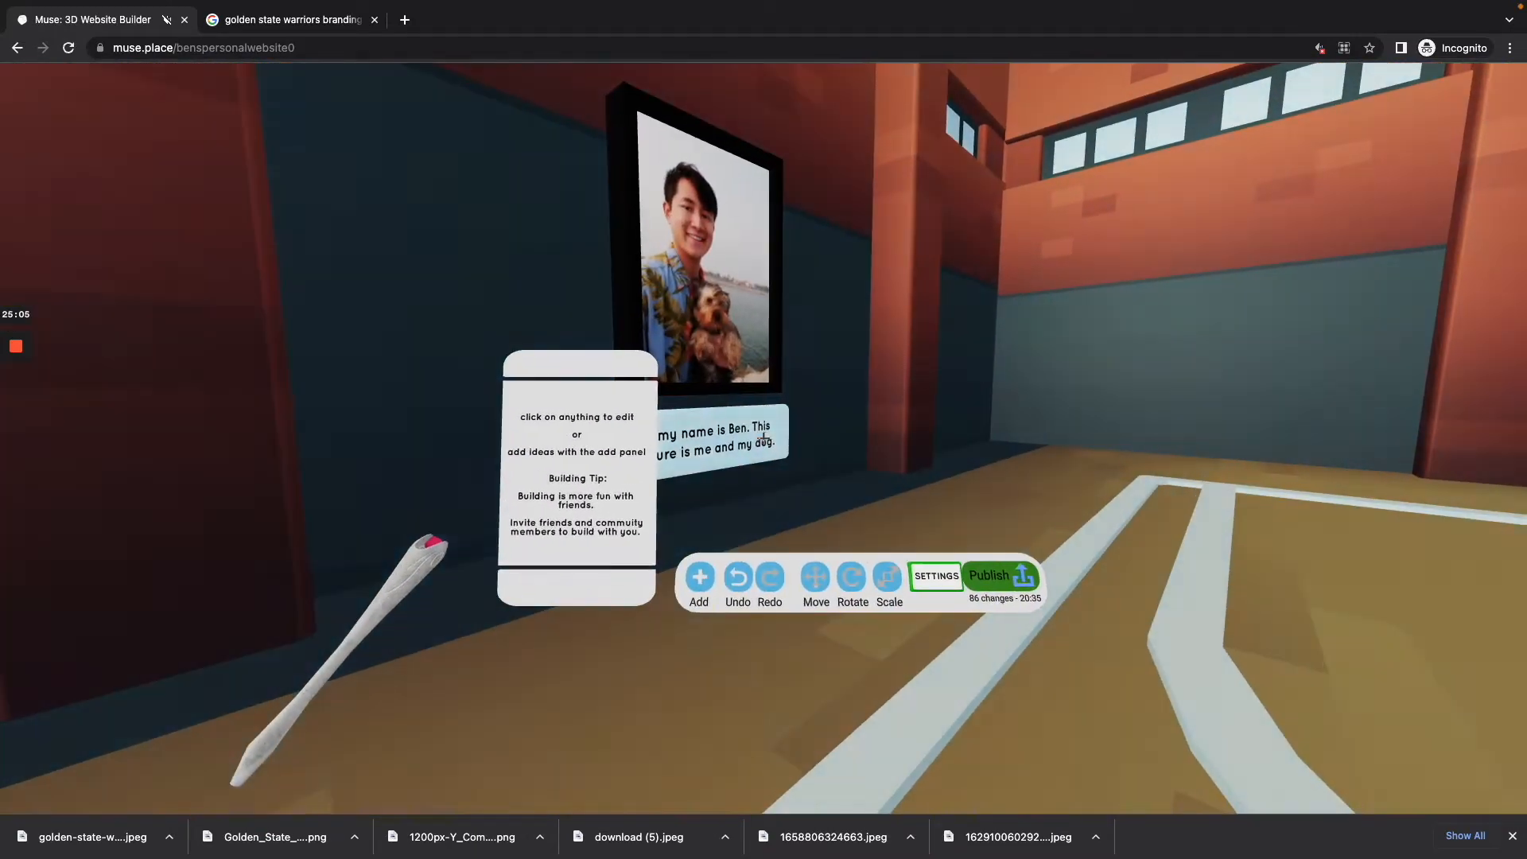
left_click(763, 438)
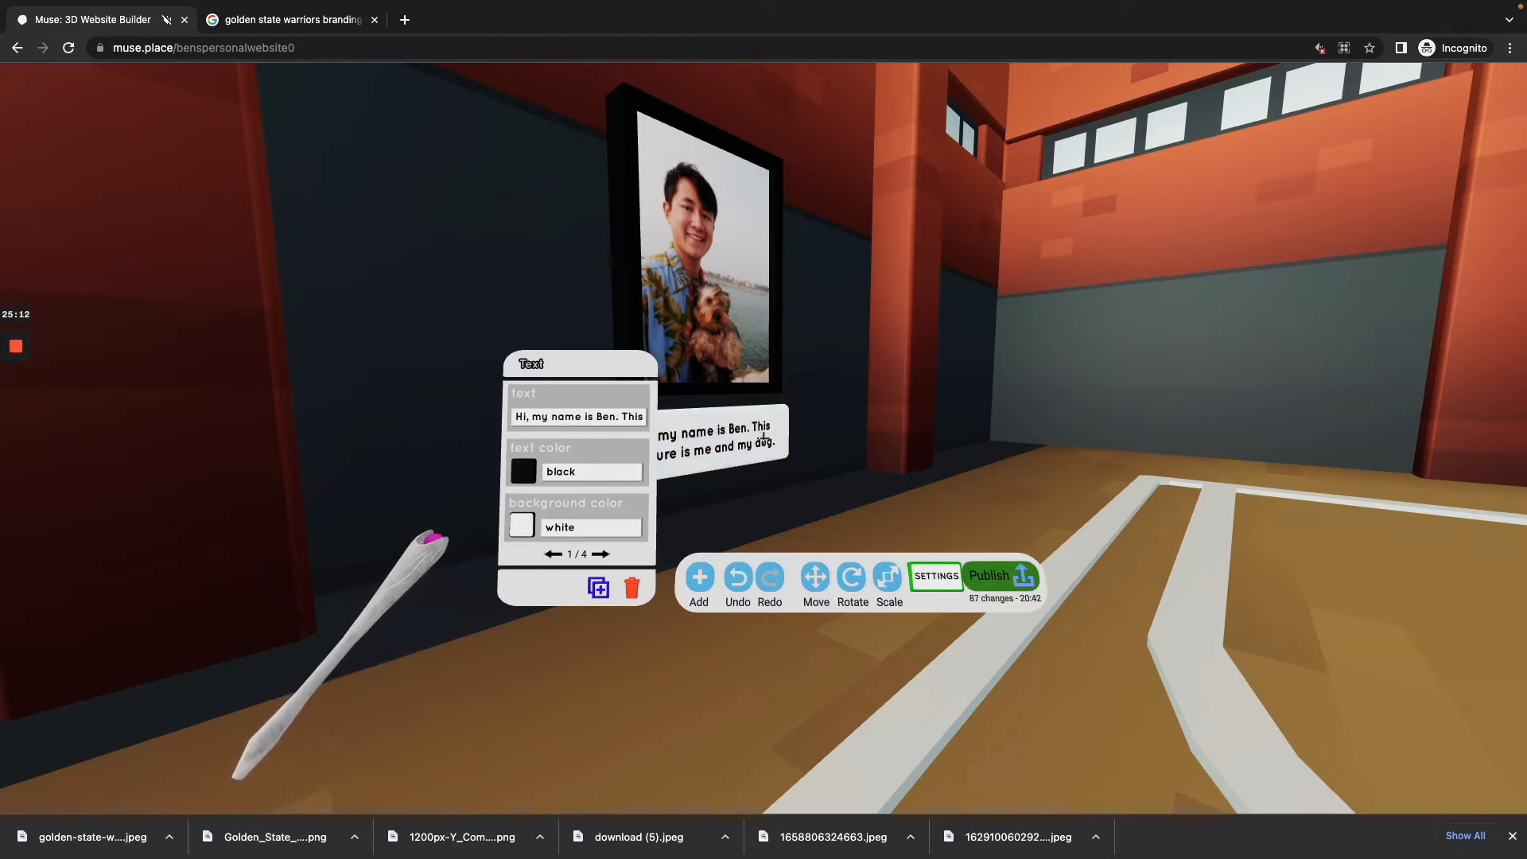
Step: Move the duplicated label along the X axis across the court to the wall with the orange Y image
left_click(764, 439)
left_click(763, 438)
left_click(734, 479)
left_click_drag(763, 438, 763, 438)
key("w")
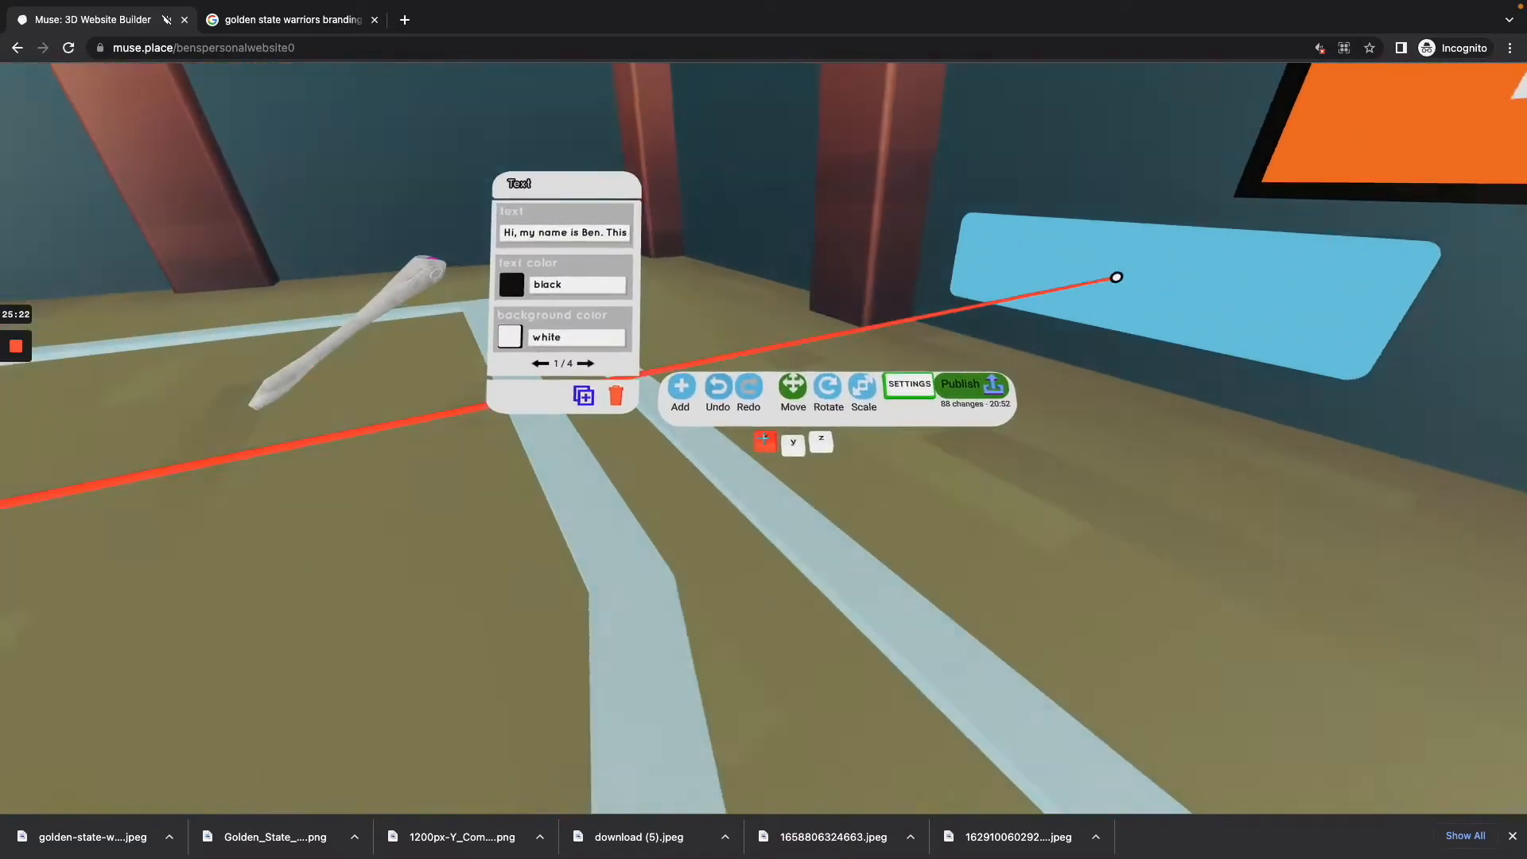
Step: Rotate the duplicated label around the Y axis so its text faces the court
key("y")
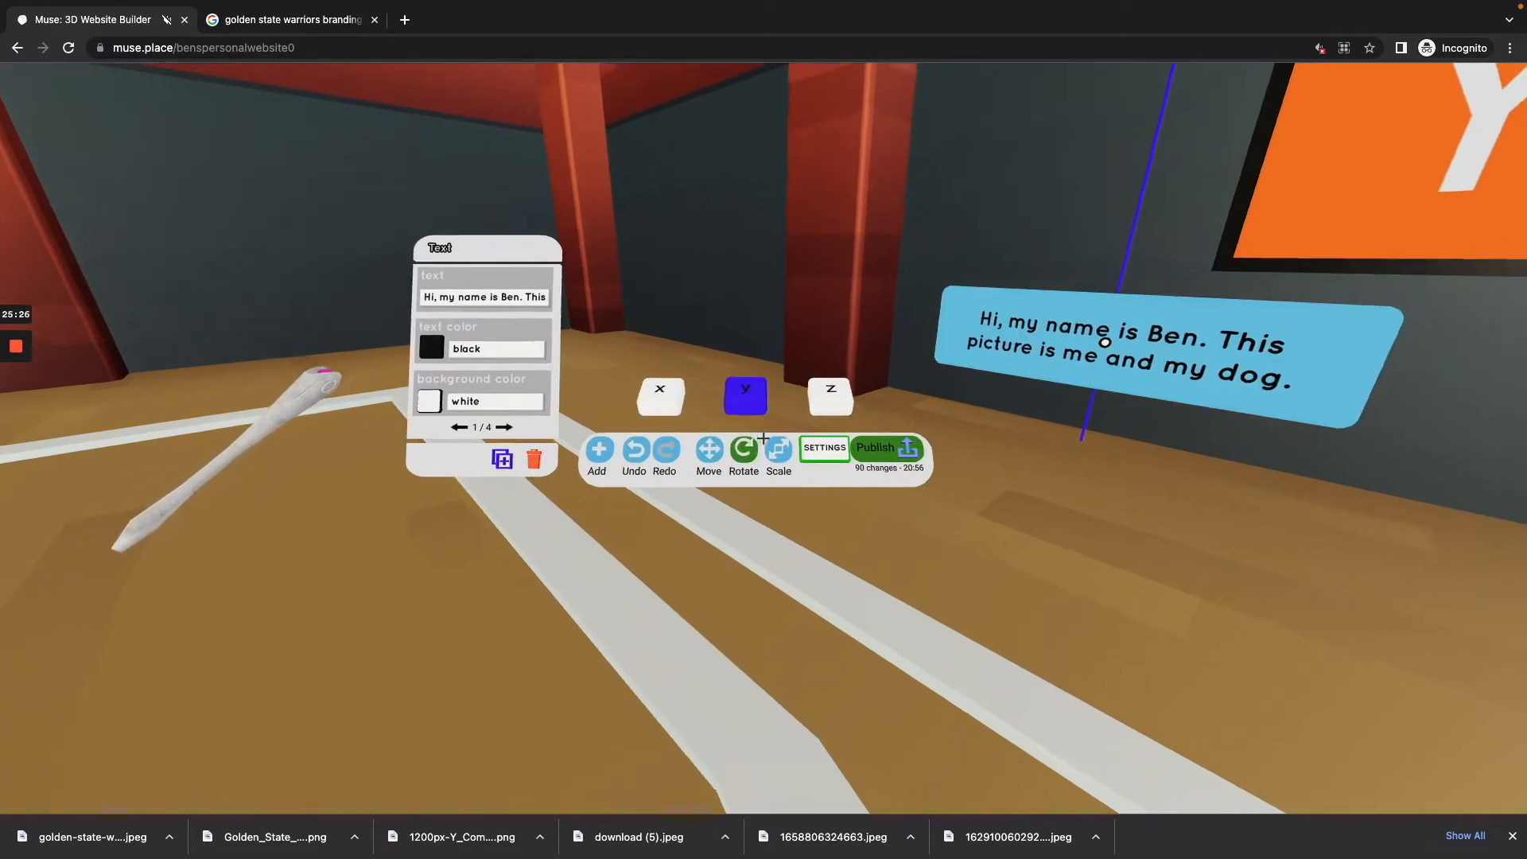
left_click(763, 438)
key("a")
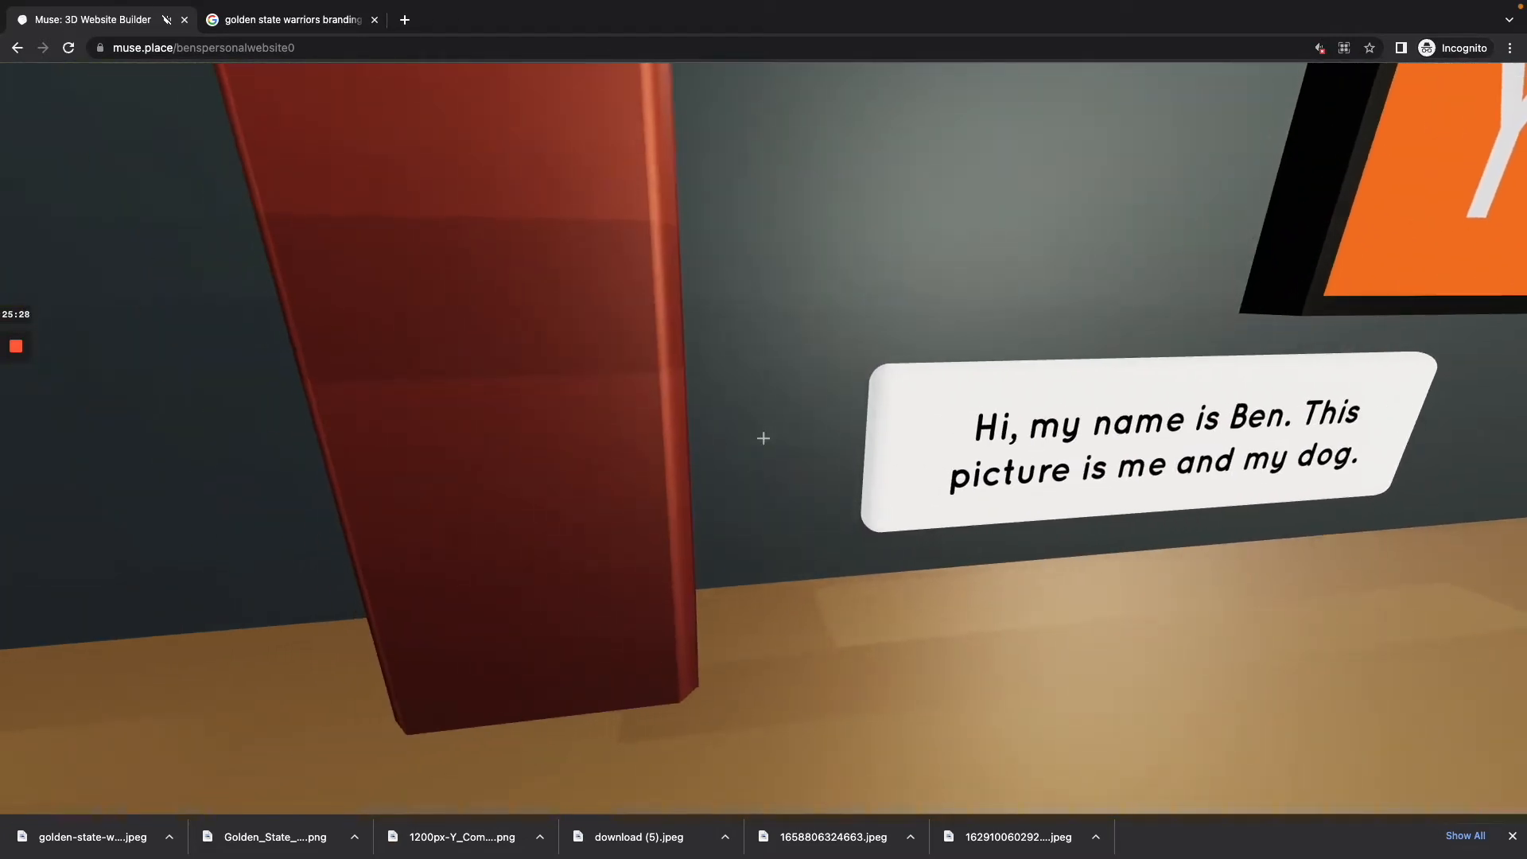
key("d")
Step: Move the rotated label along the Z axis until it sits beneath the orange Y image
left_click(764, 438)
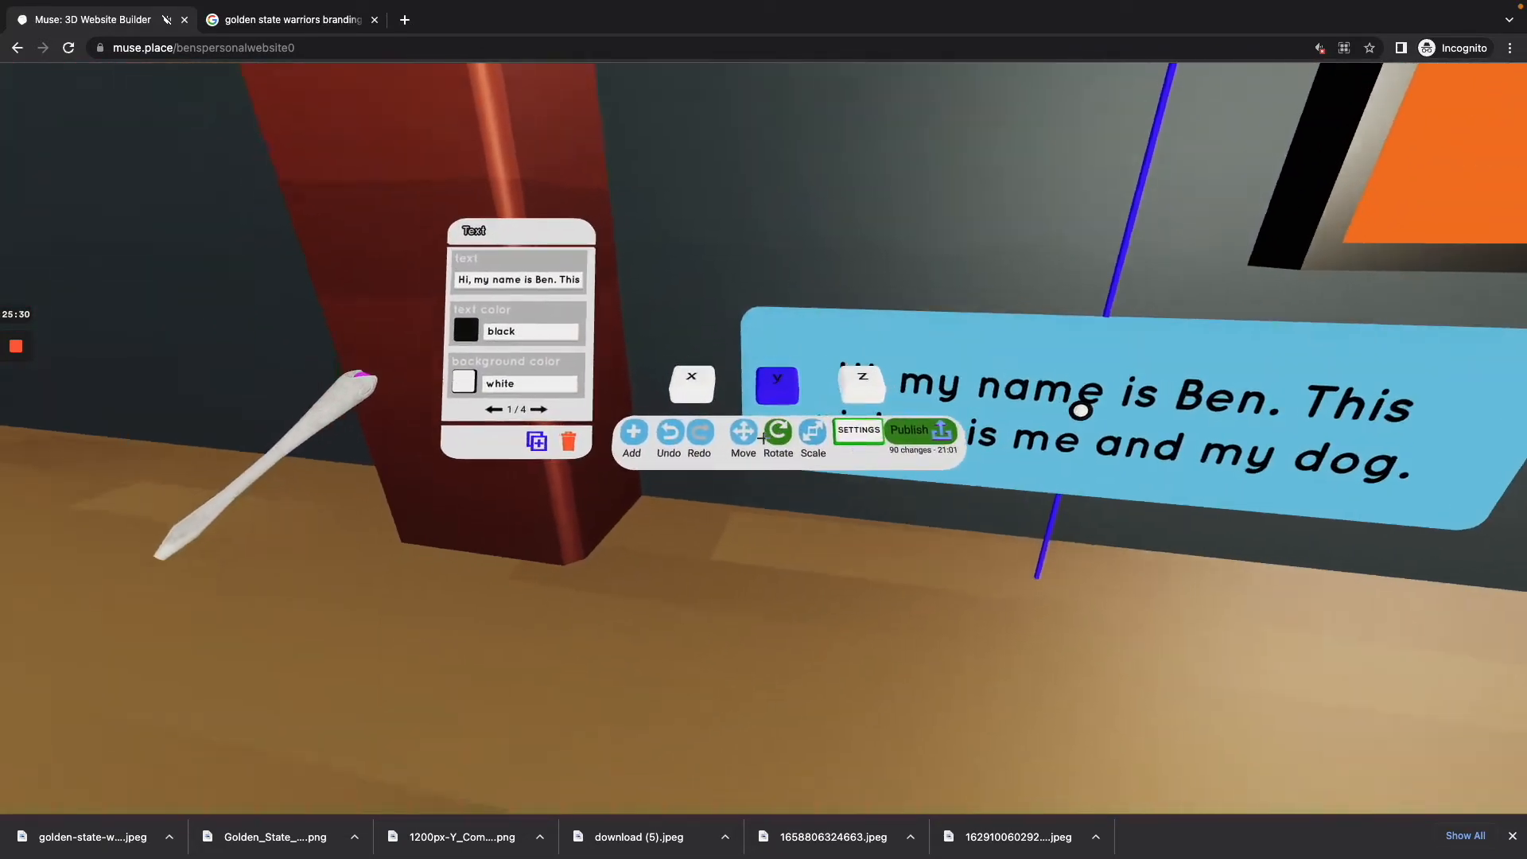
left_click(763, 439)
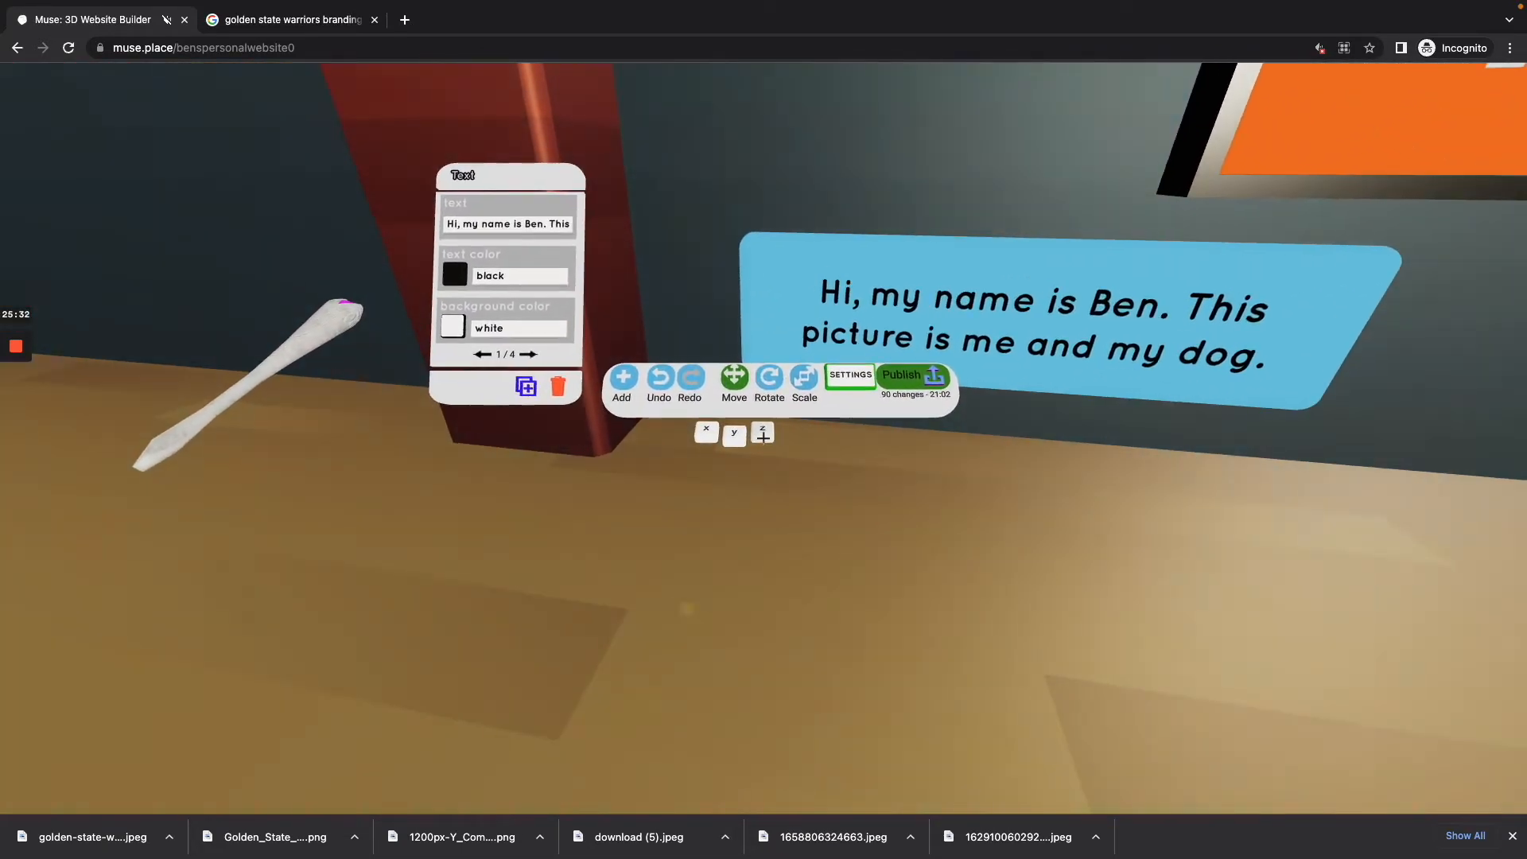
left_click(763, 438)
key("d")
left_click_drag(763, 438, 763, 438)
key("s")
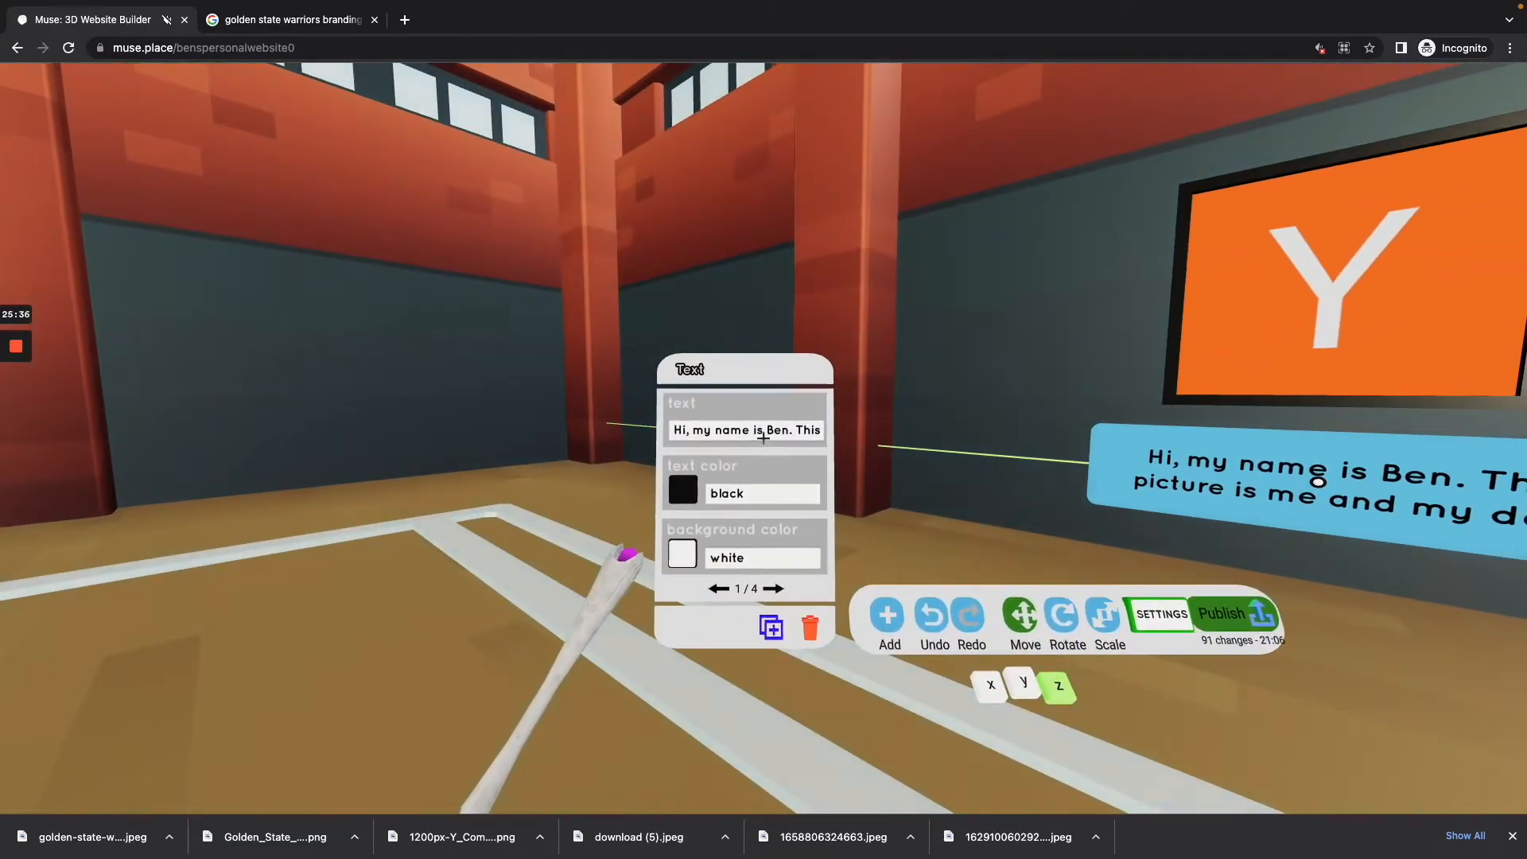
Step: Set the label beneath the Y image to "This is Y-Combinator. An excellent startup incubator and Muse's first investors."
left_click(763, 438)
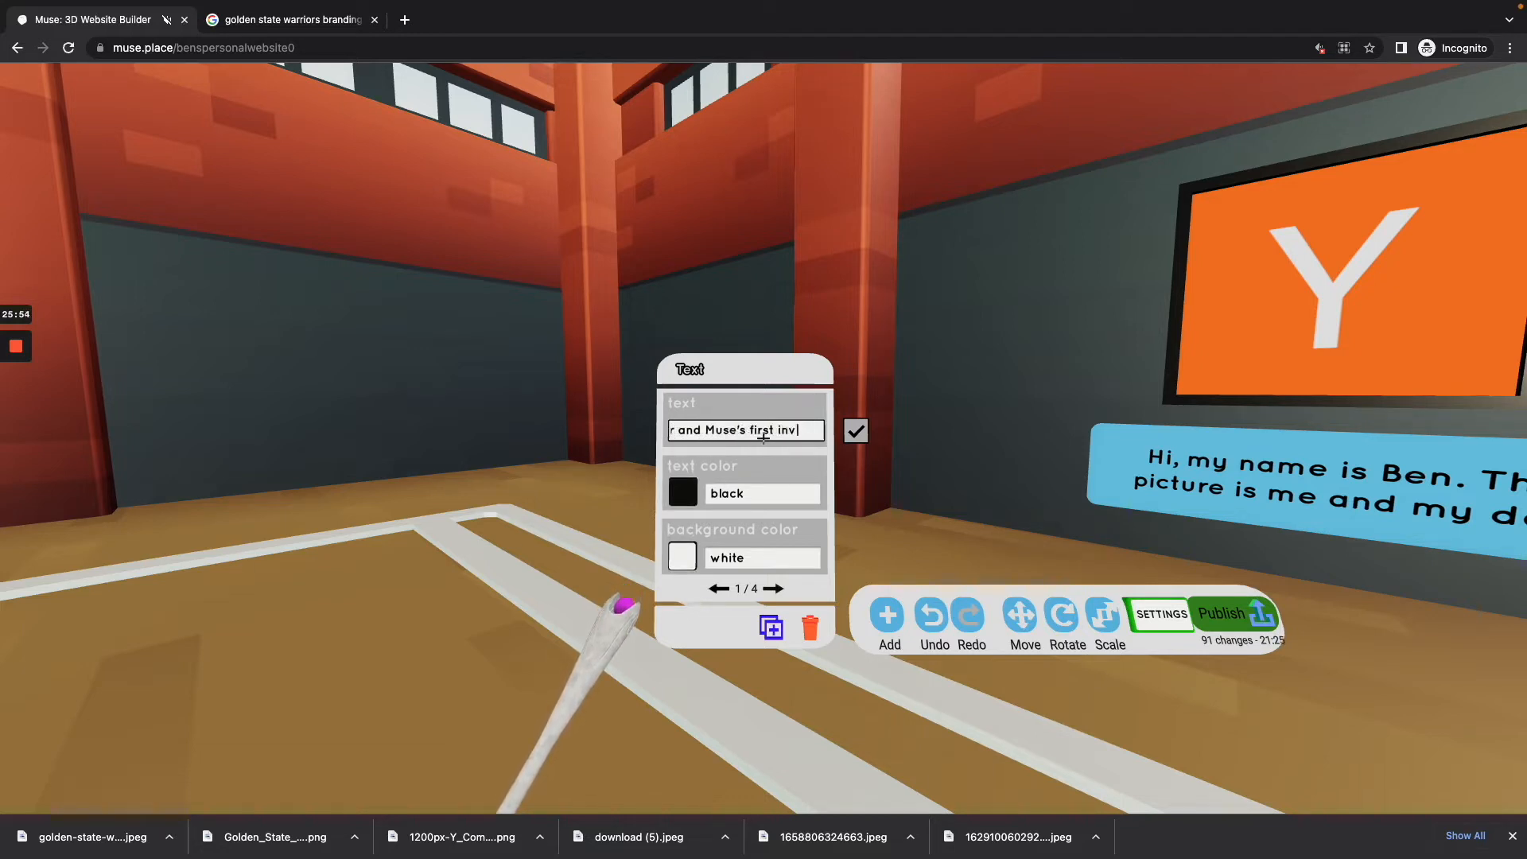
type(".")
key("Return")
key("Tab")
key("s")
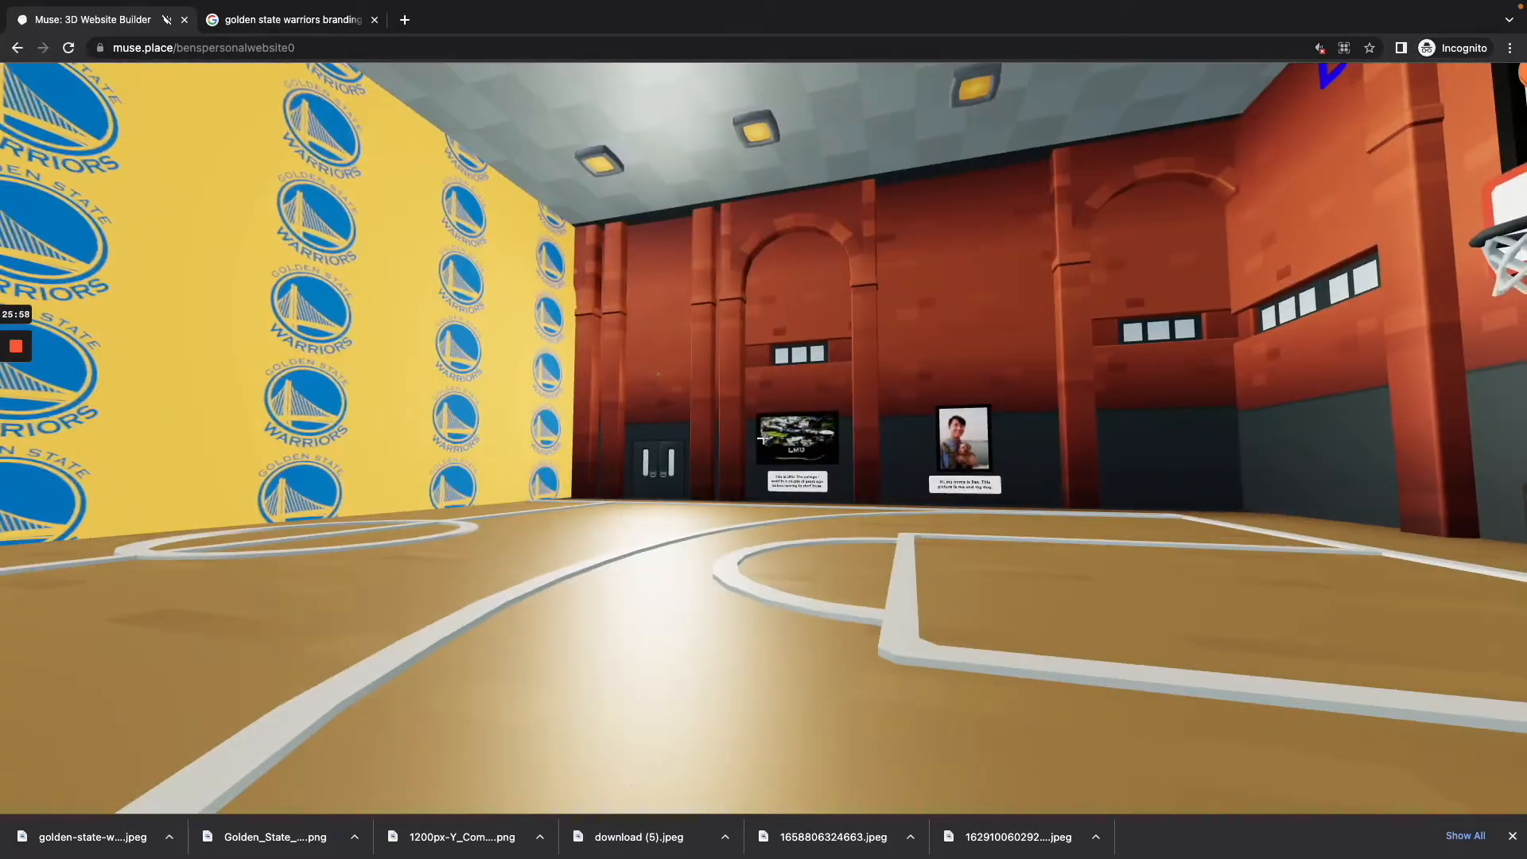
Step: Duplicate the Y-Combinator label and move the copy along the Z axis until it sits beneath the framed Warriors logo
key("w")
left_click(763, 438)
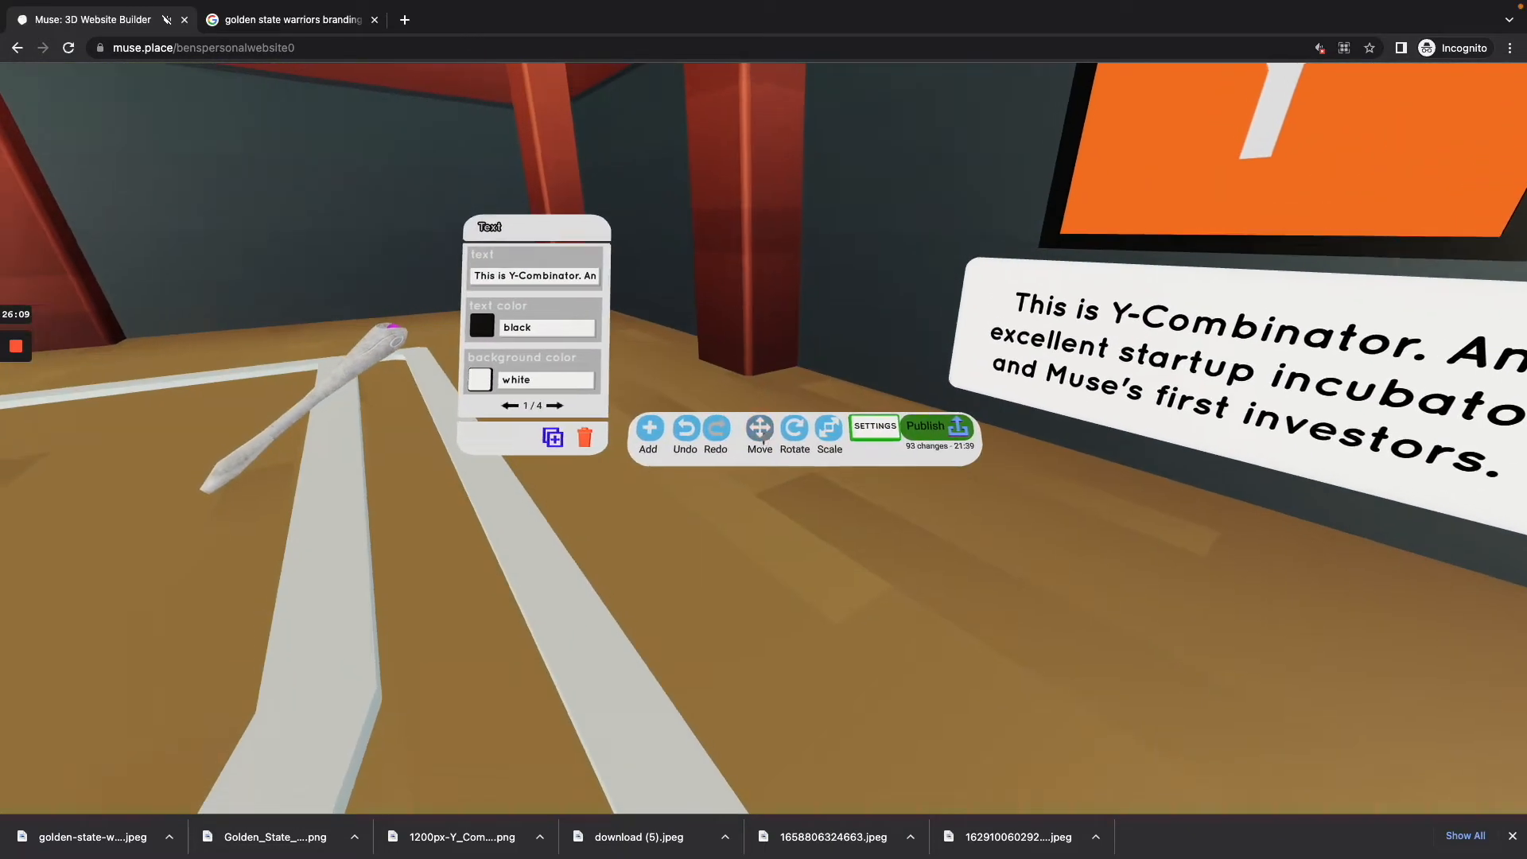
left_click(764, 438)
left_click(763, 438)
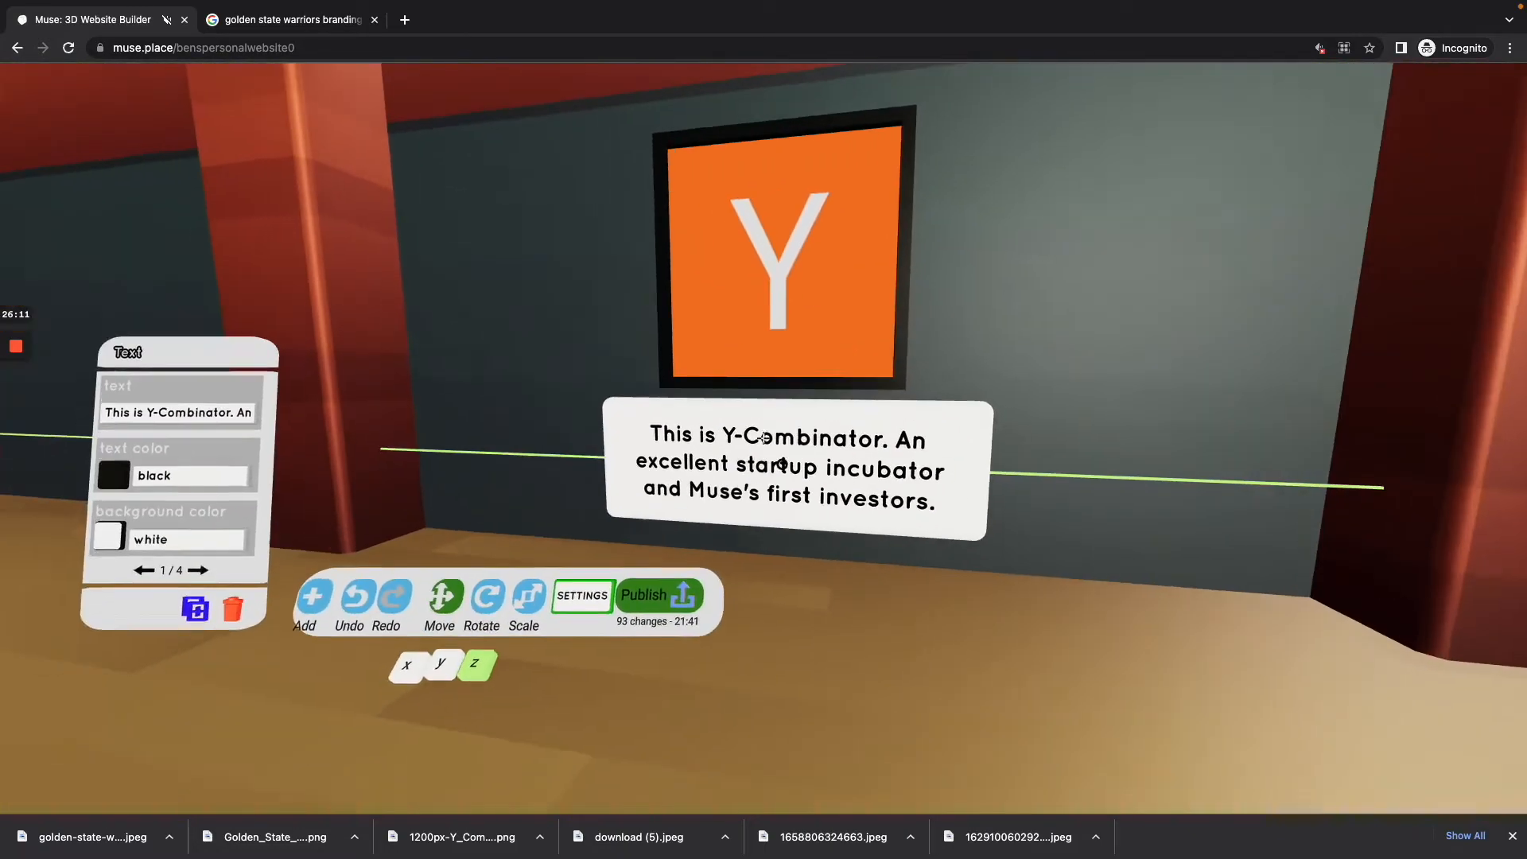
left_click(763, 438)
left_click_drag(763, 438, 763, 438)
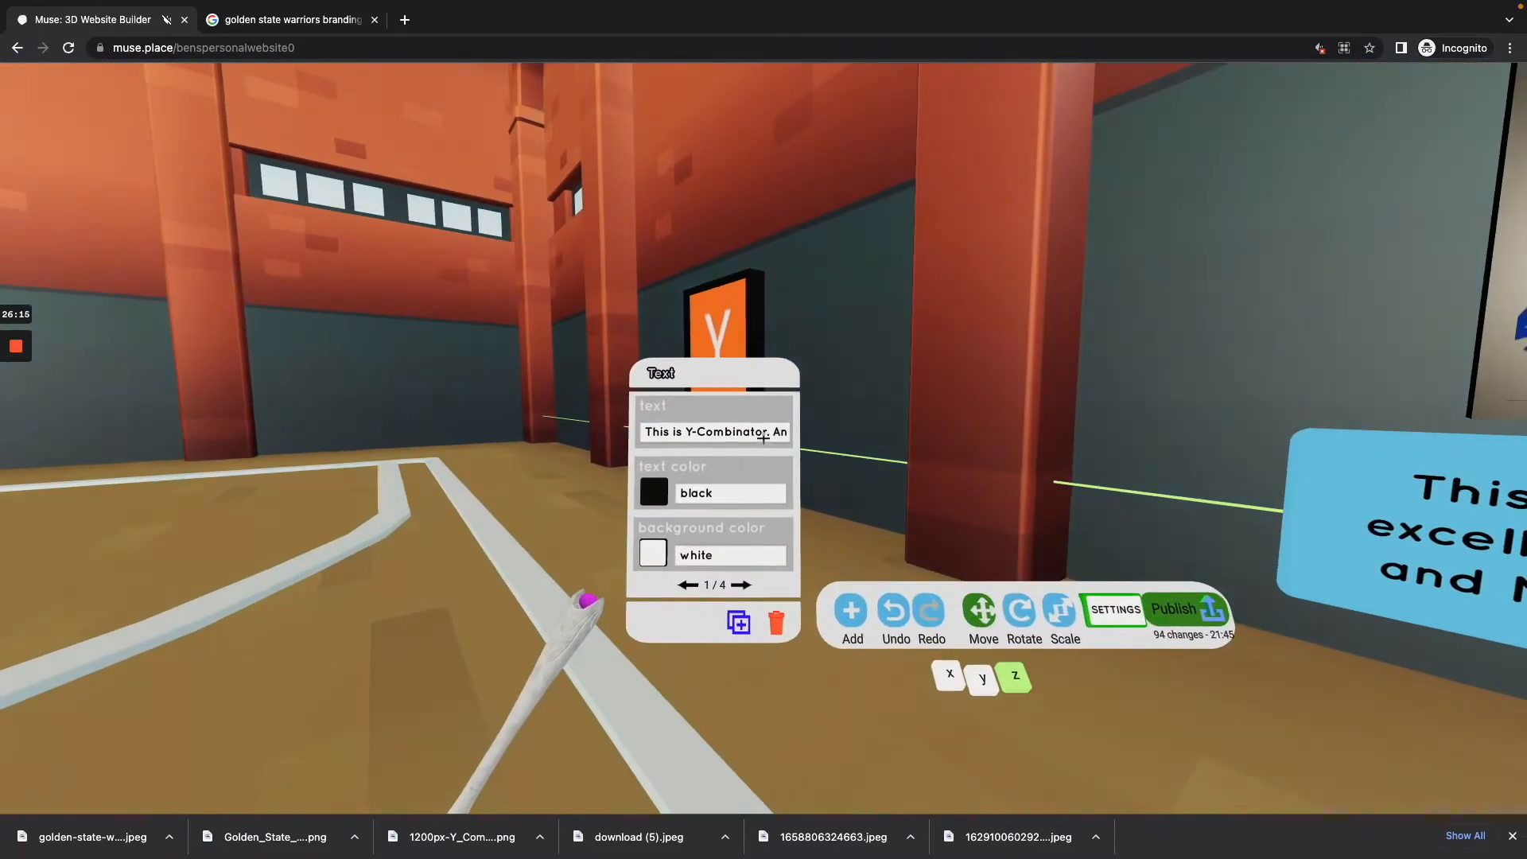
Step: Set the label beneath the framed Warriors logo to "I am a life long golden state warriors fan!"
left_click(763, 438)
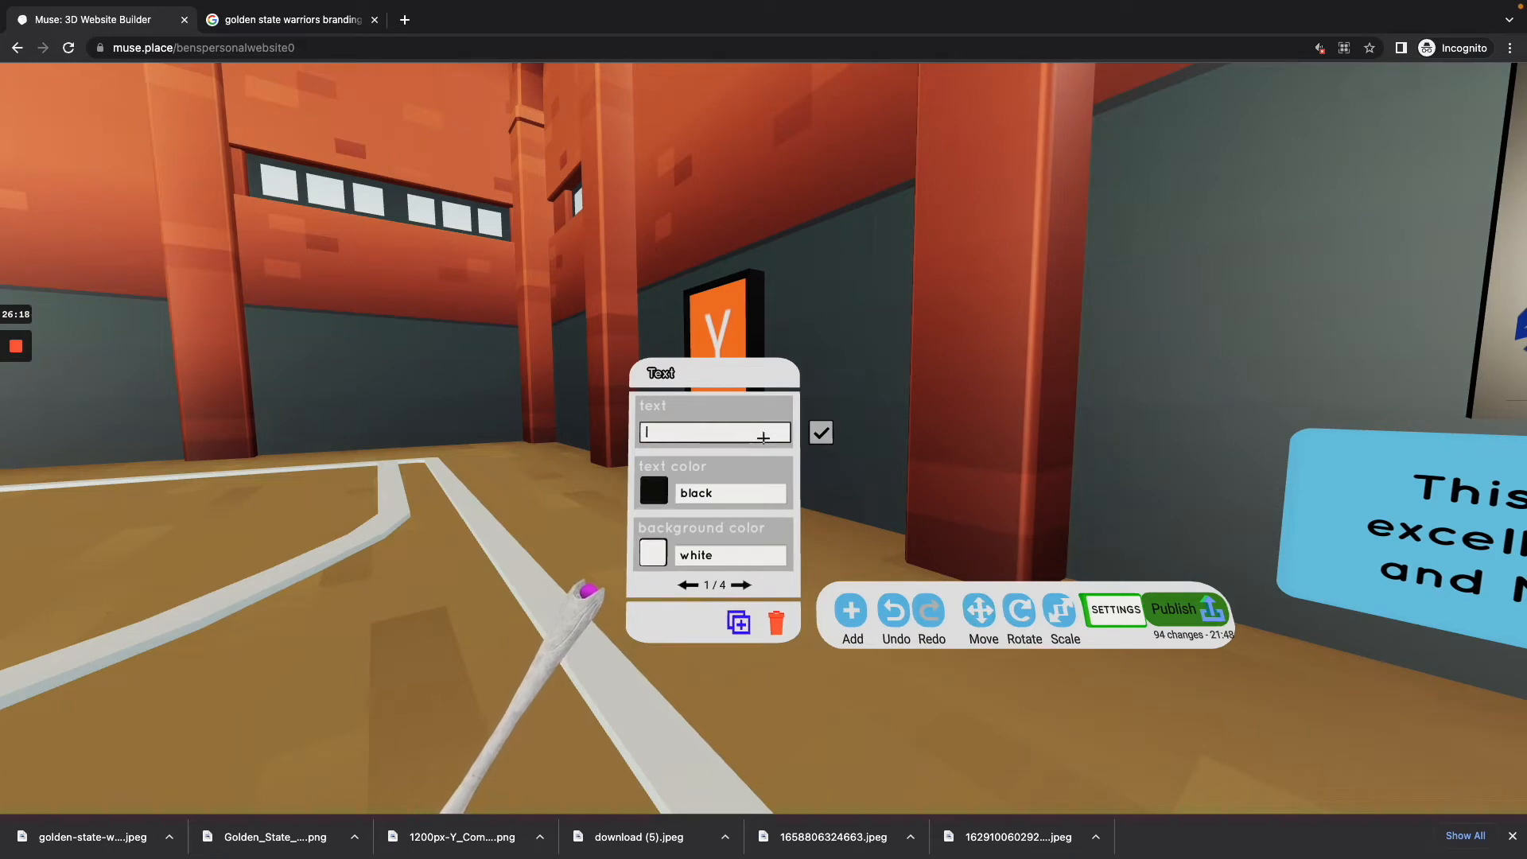
type("I am a life")
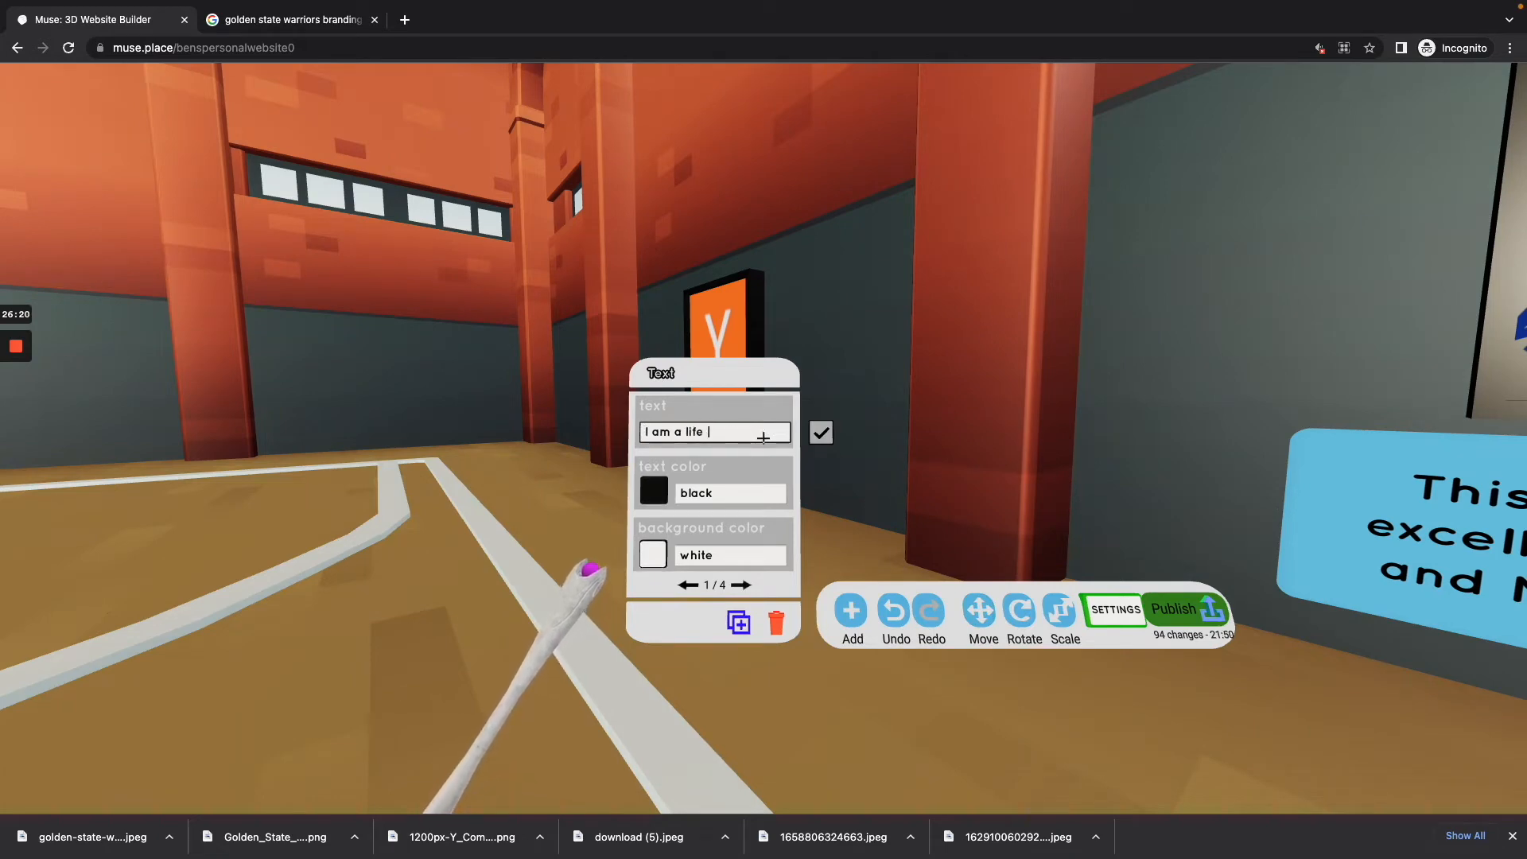
type(" long golden state warriors")
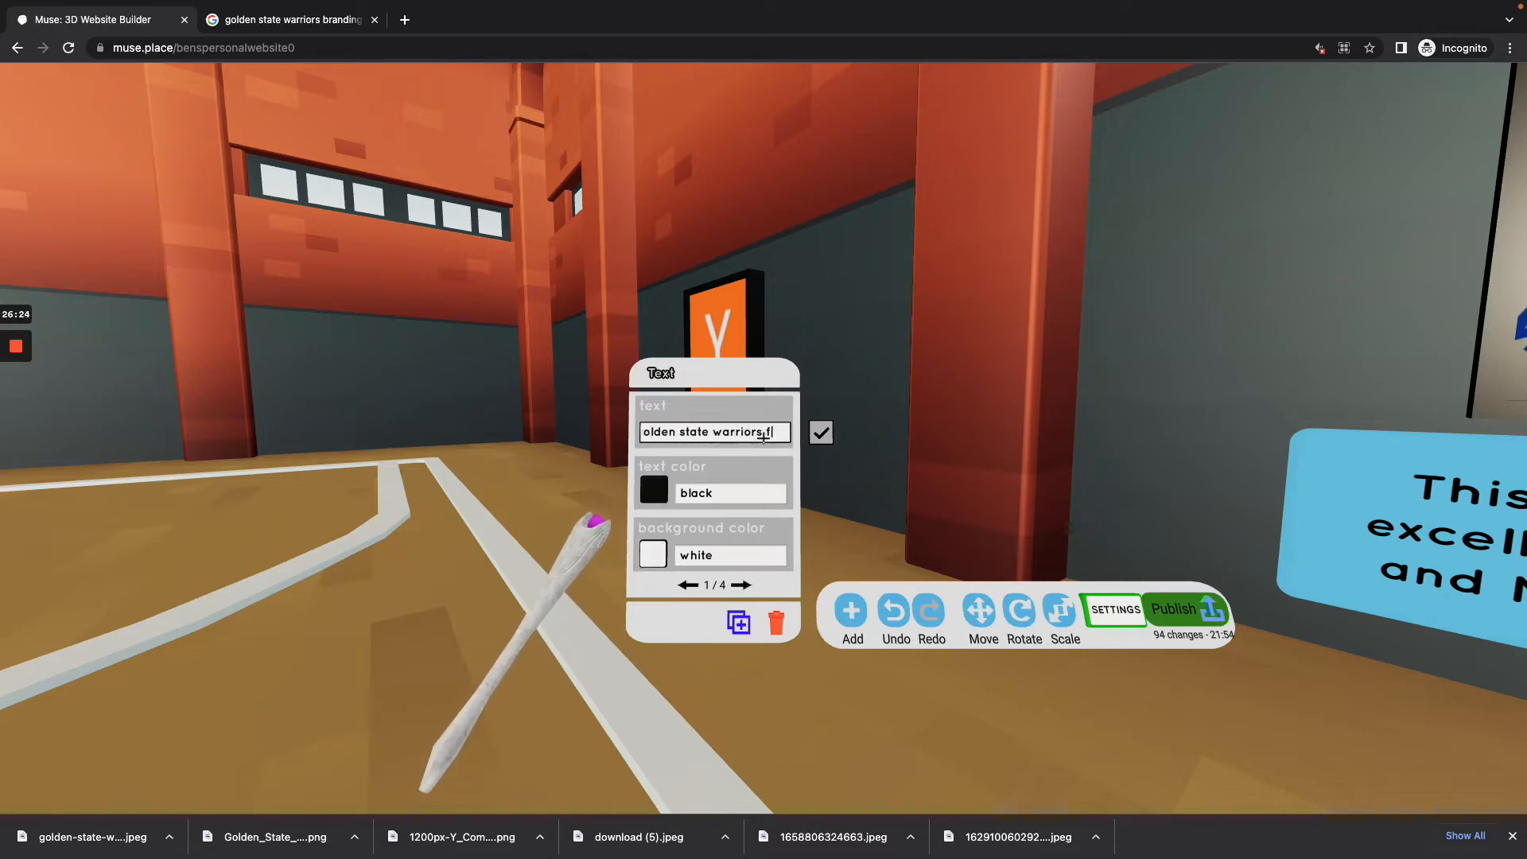
key("Return")
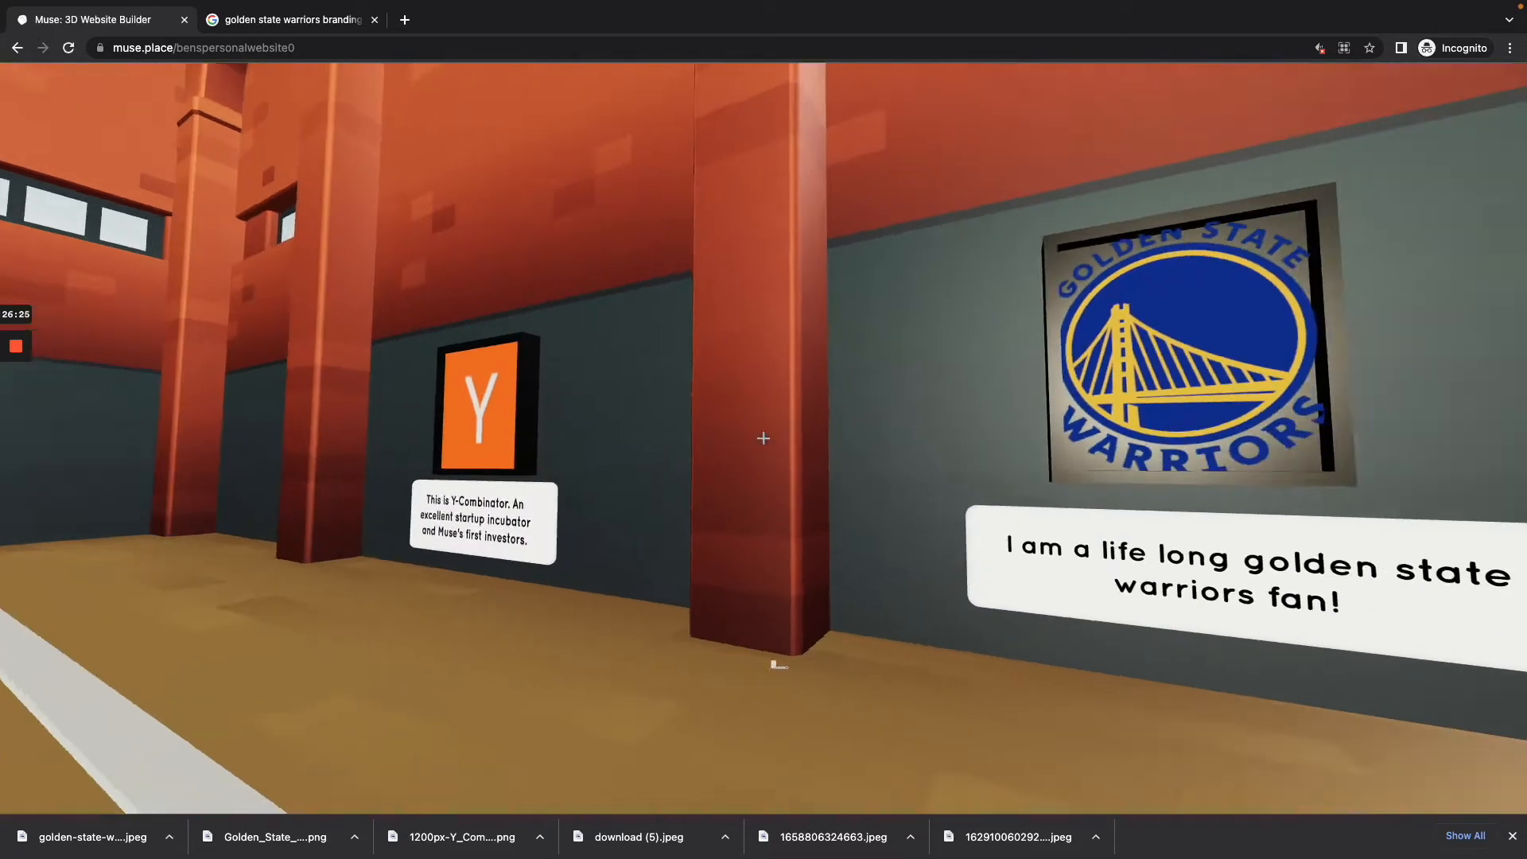
key("s")
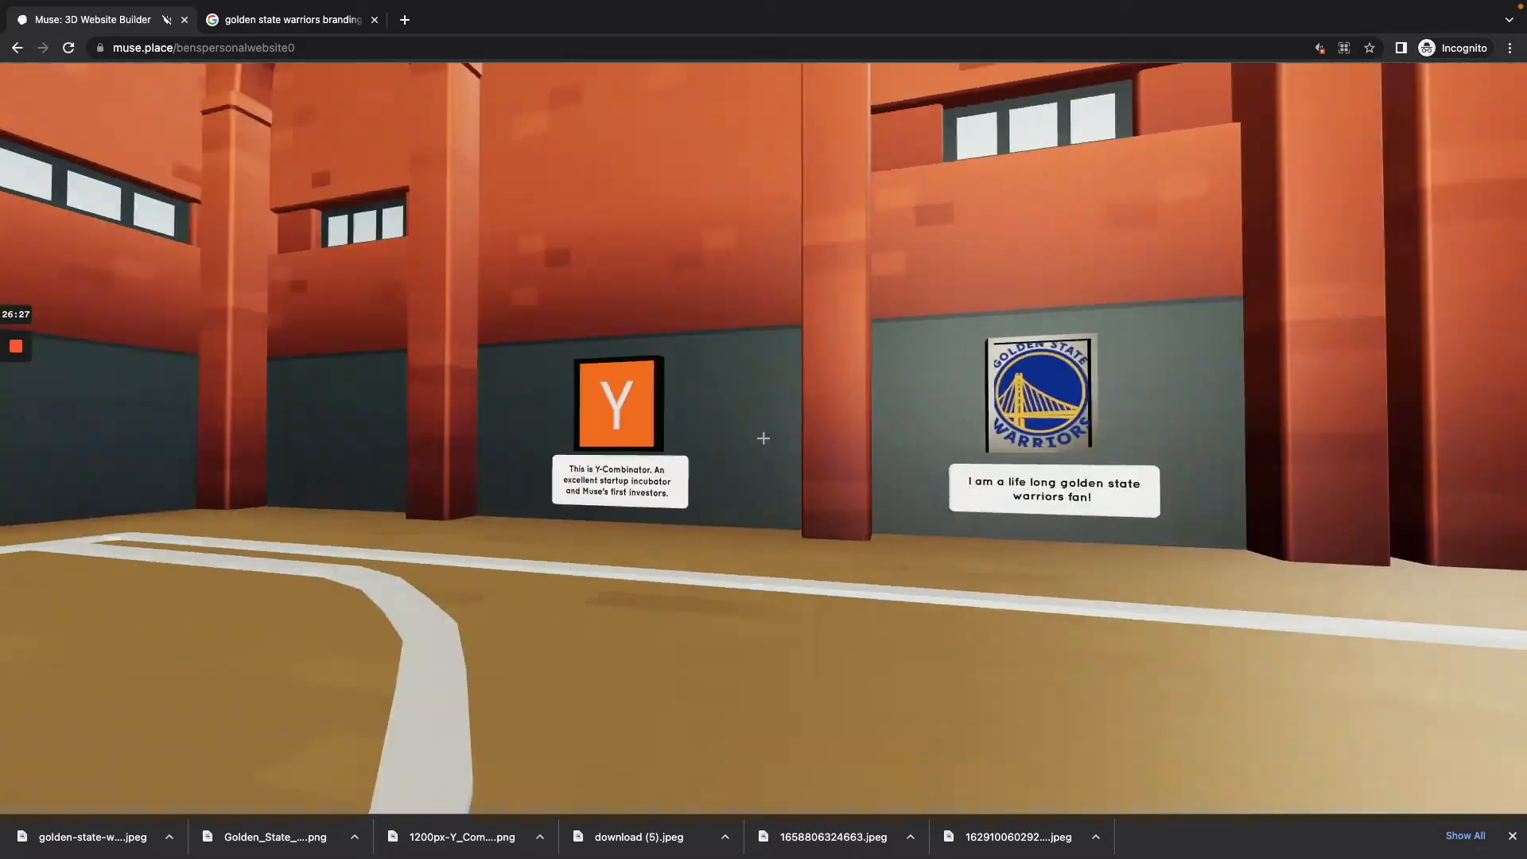
Step: Turn off the frame around the Golden State Warriors logo on the wall
key("w")
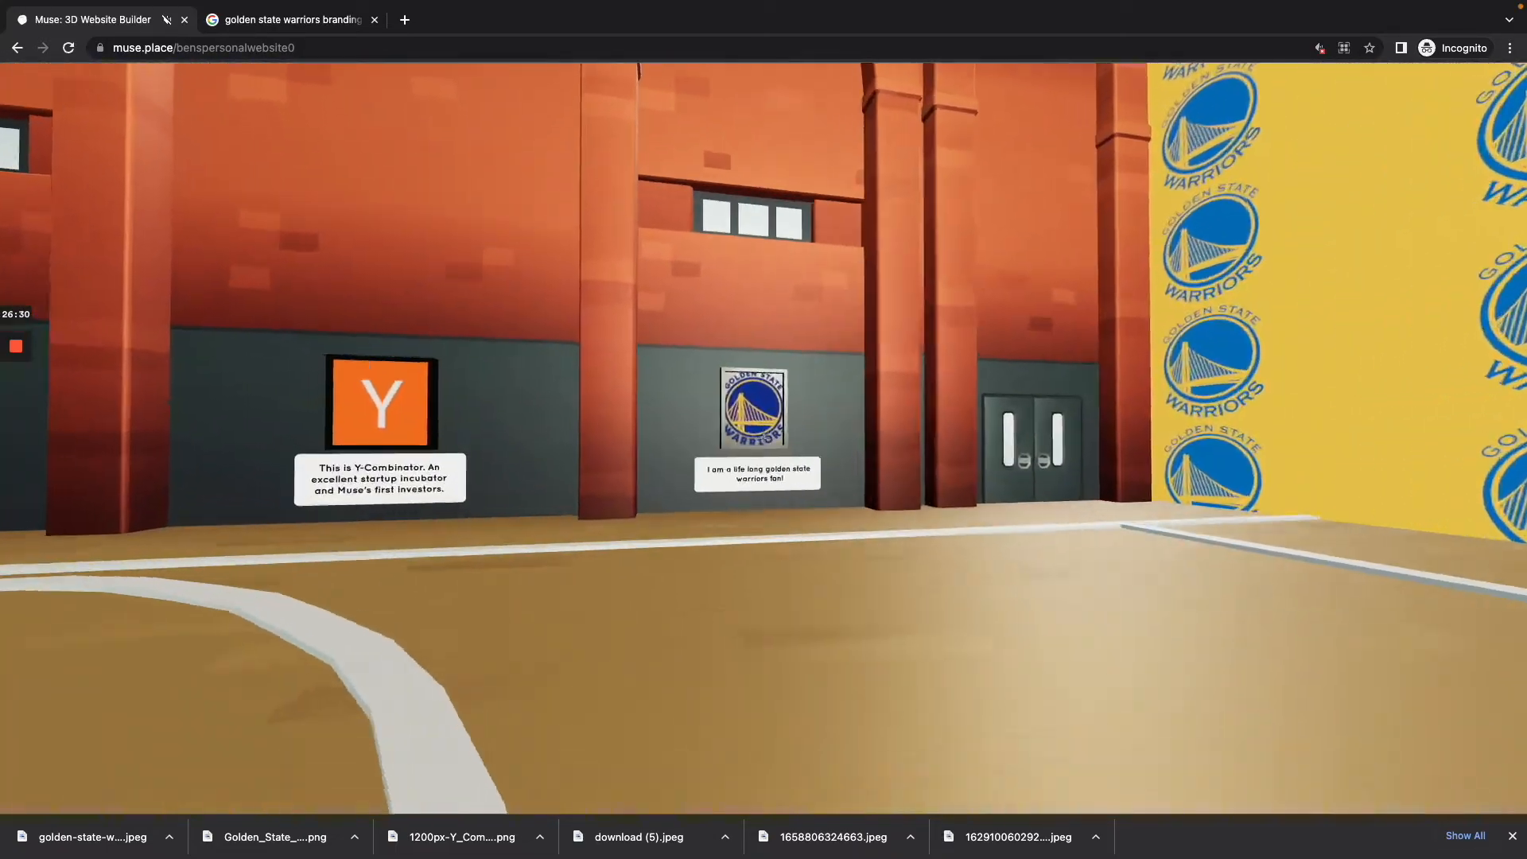
key("w")
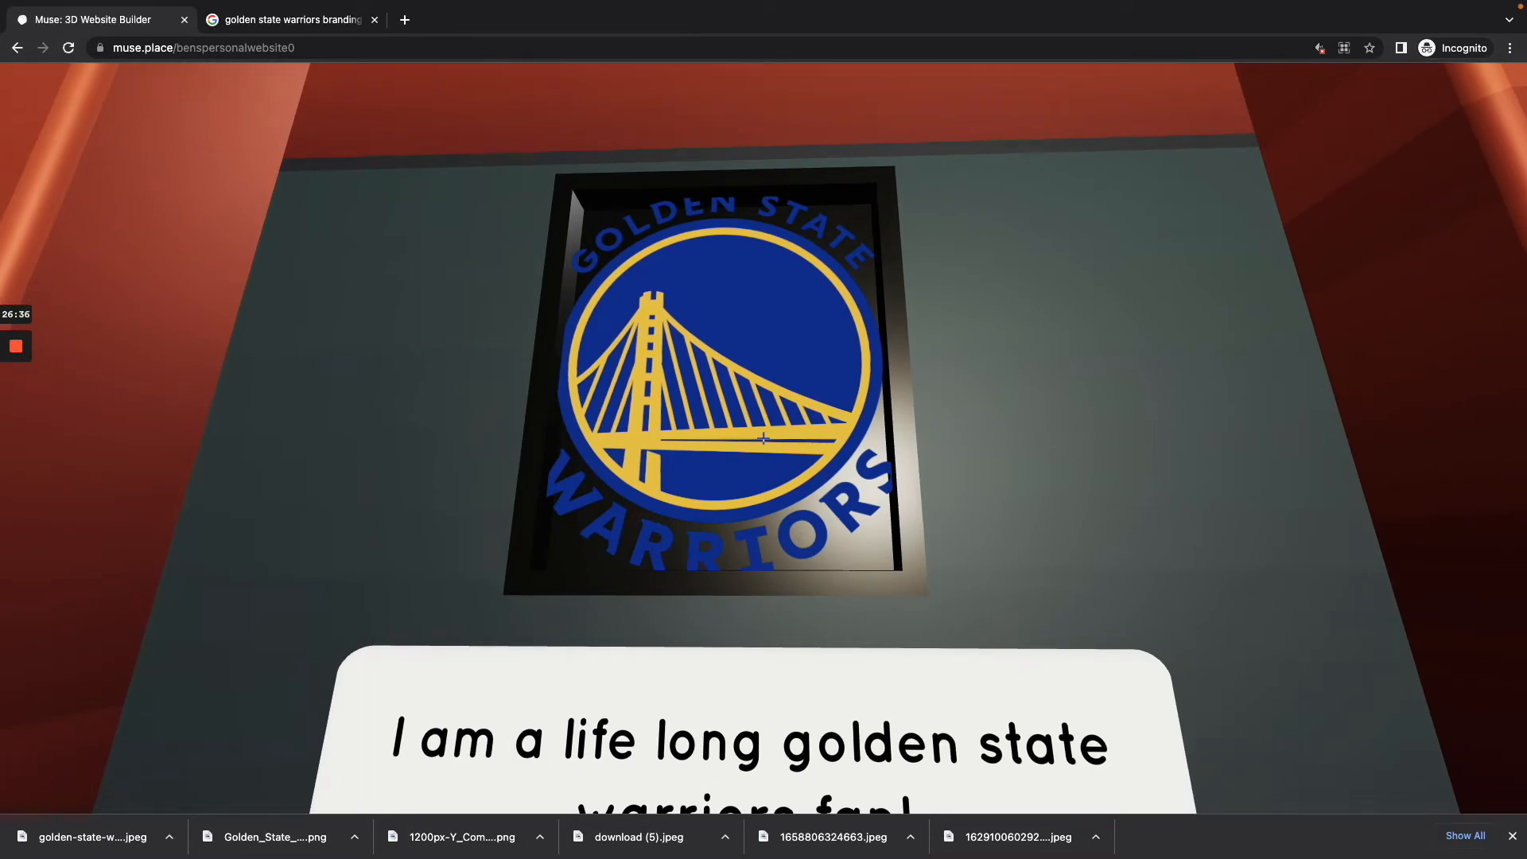
left_click(763, 438)
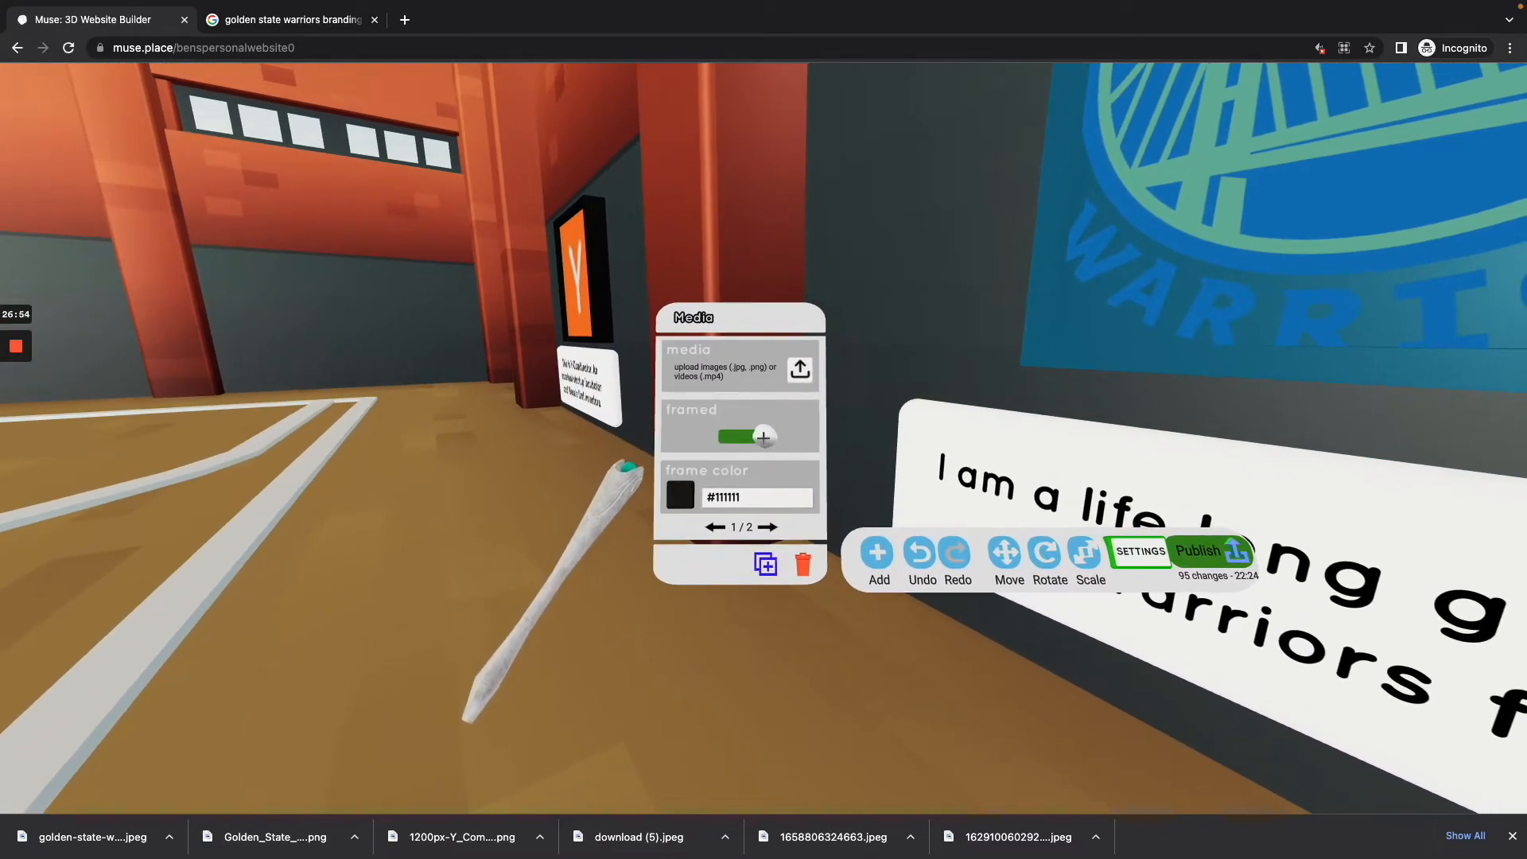
left_click(763, 437)
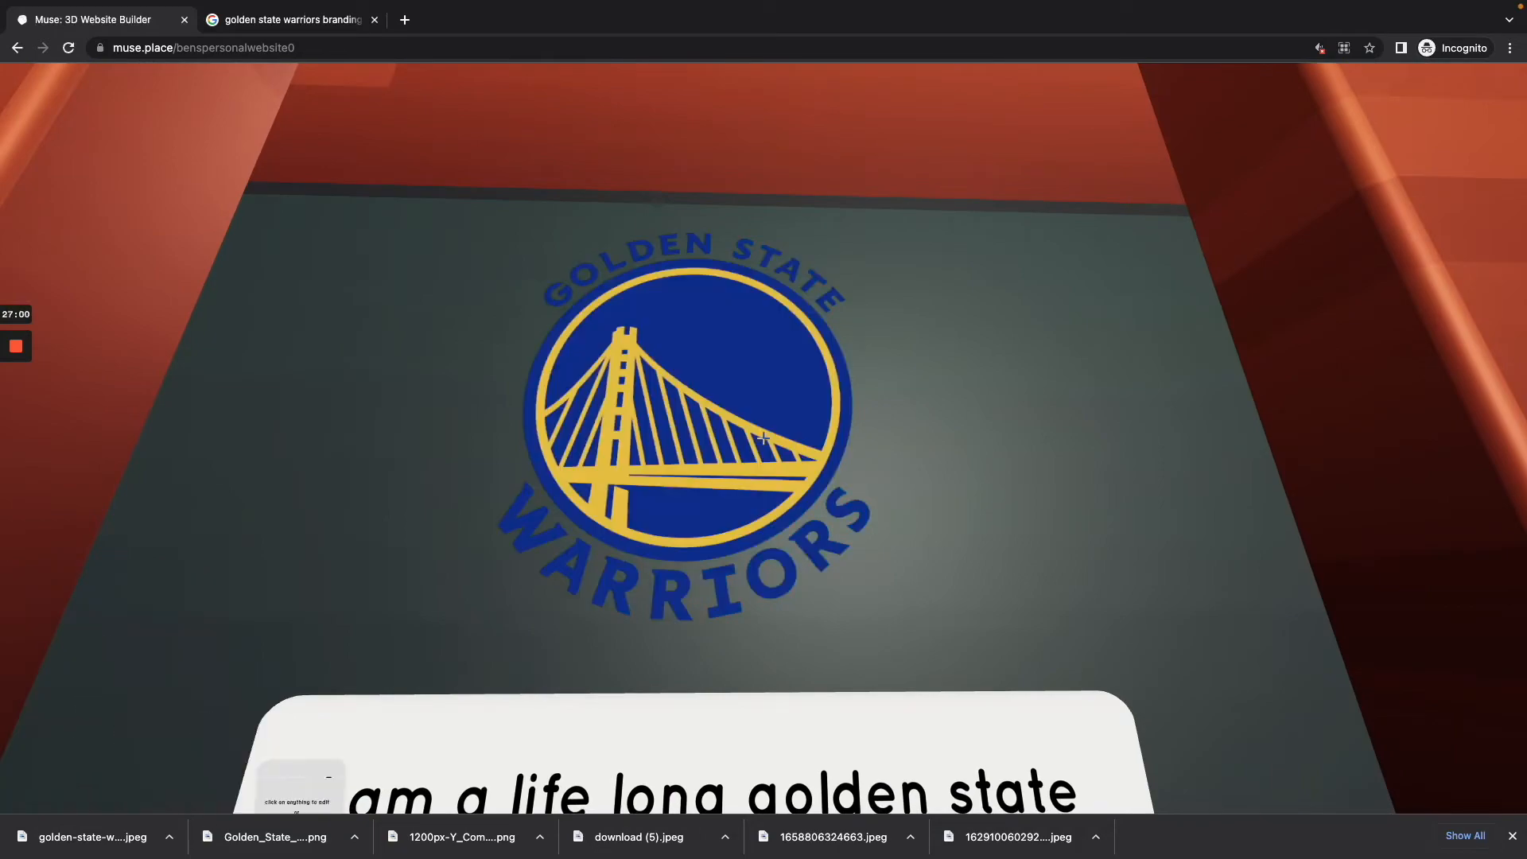
Step: Scale up the unframed Warriors logo above its caption
key("s")
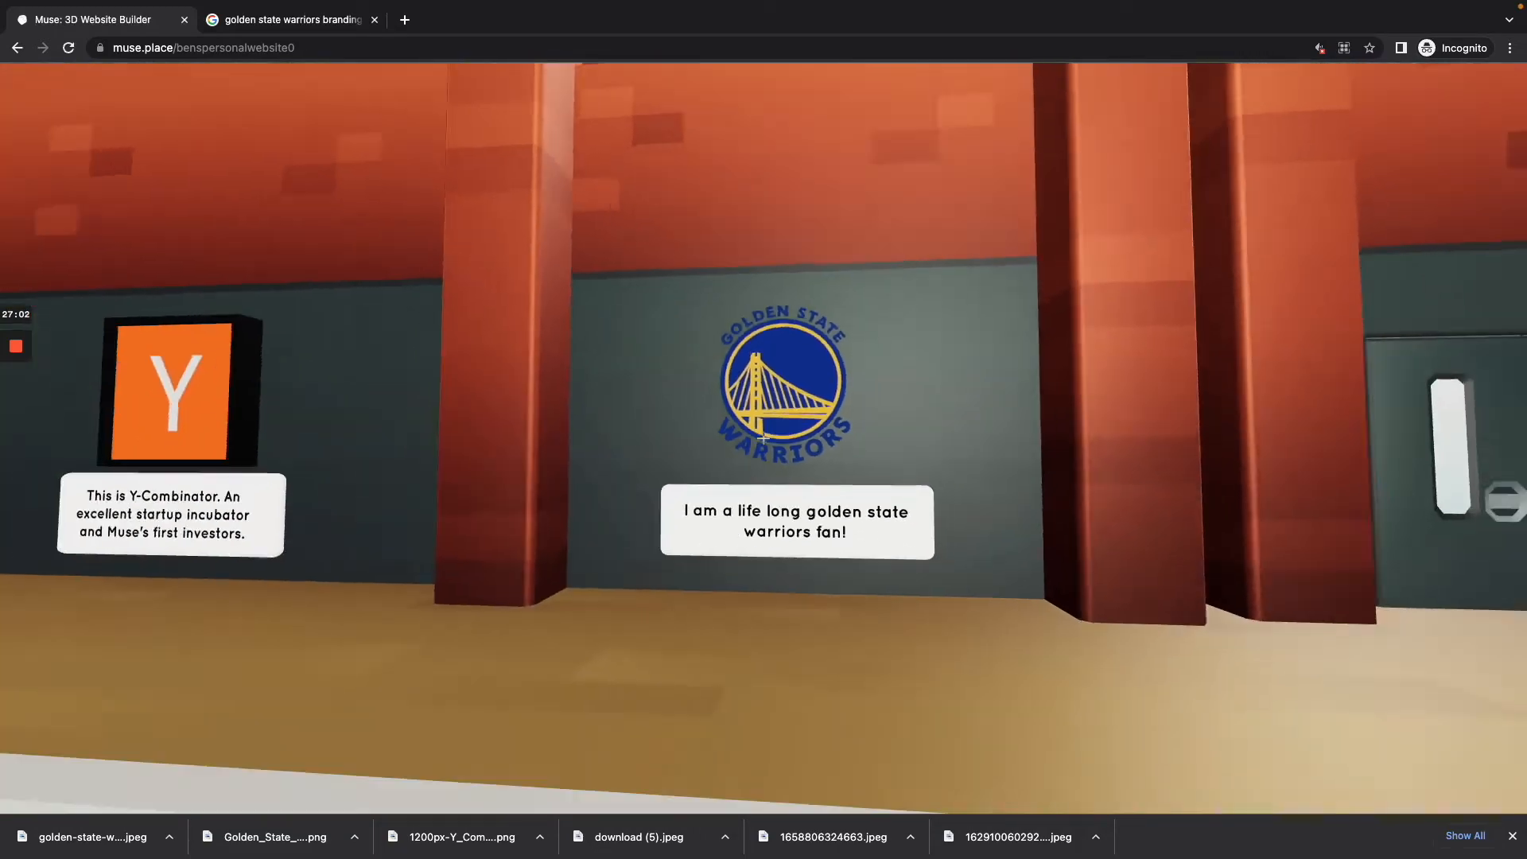
key("w")
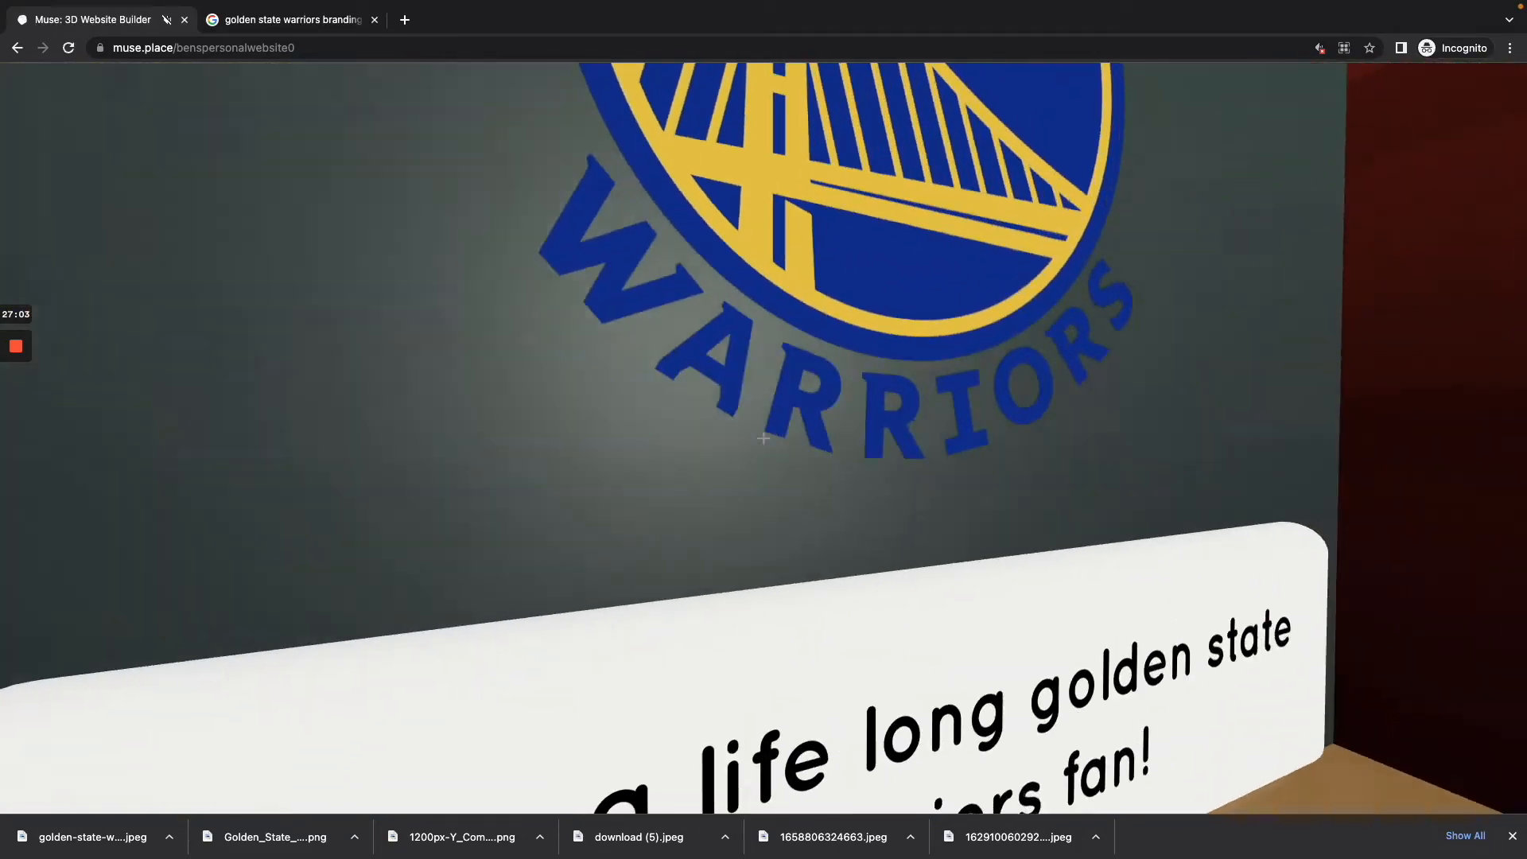
key("s")
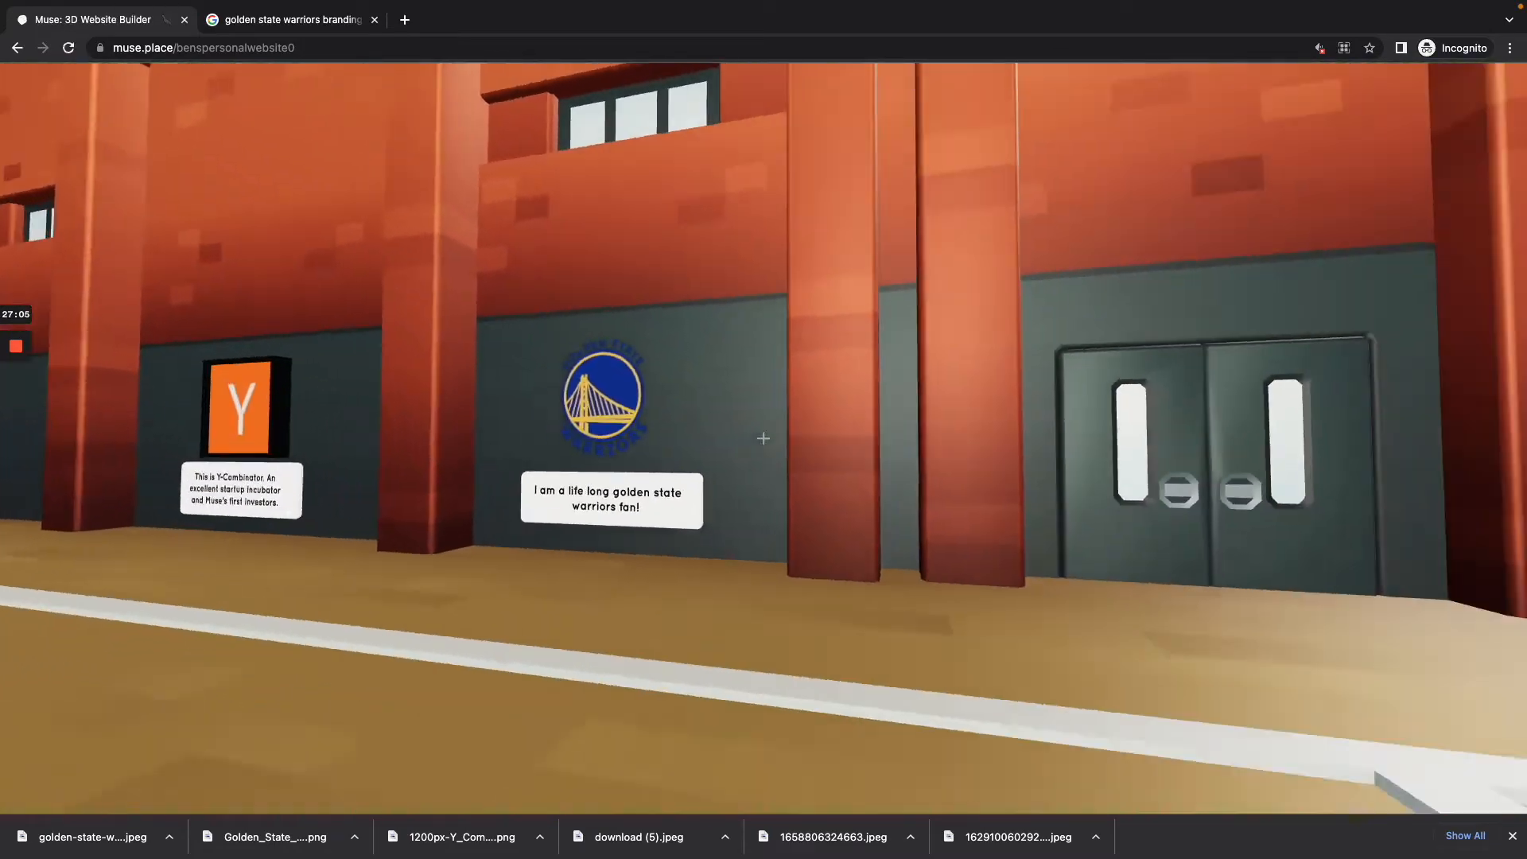
key("w")
key("e")
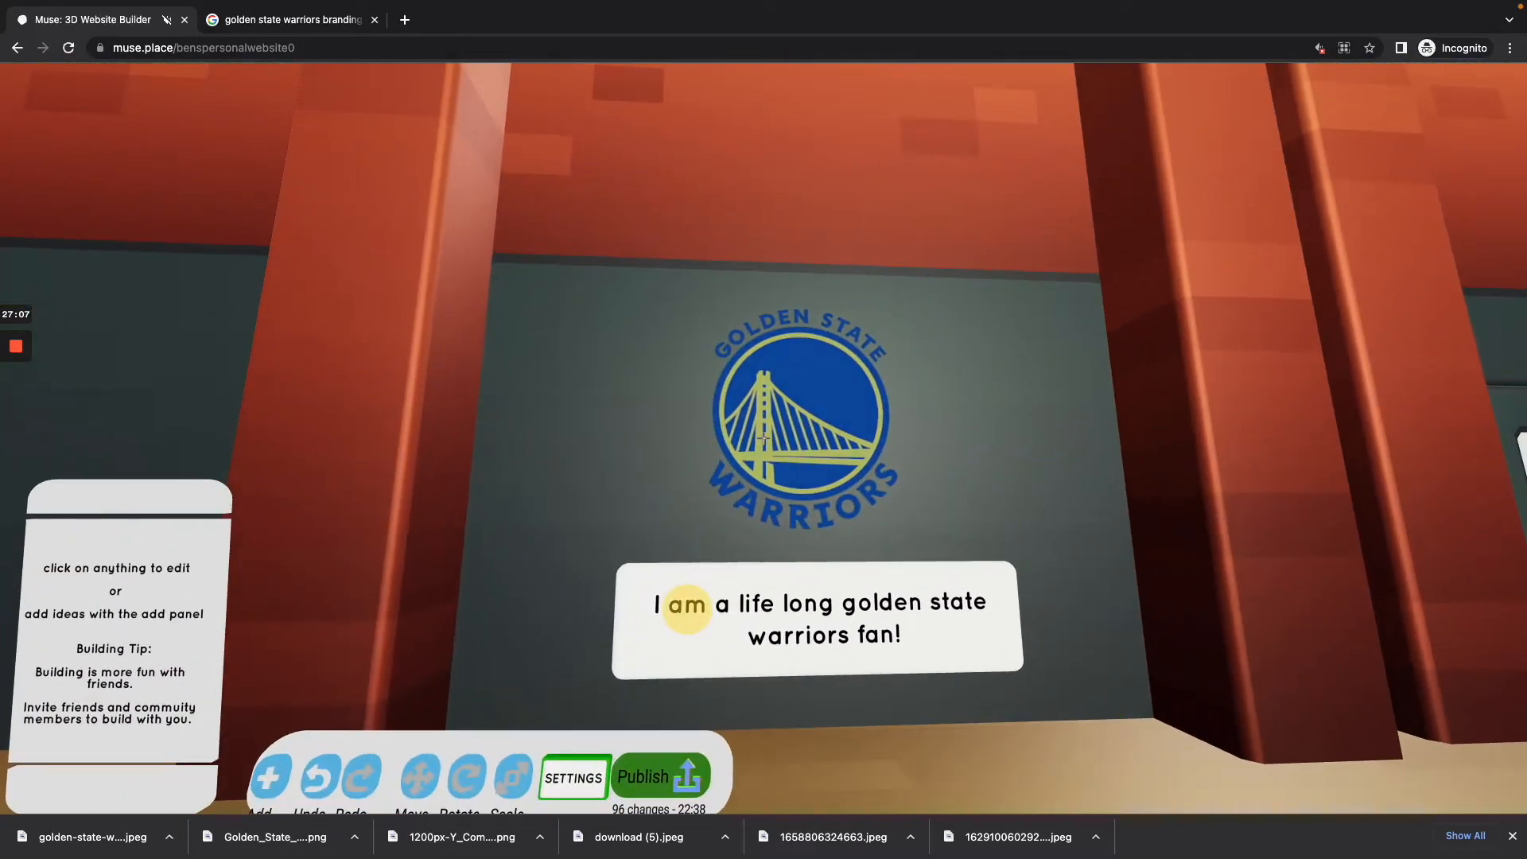
left_click(763, 438)
left_click(764, 438)
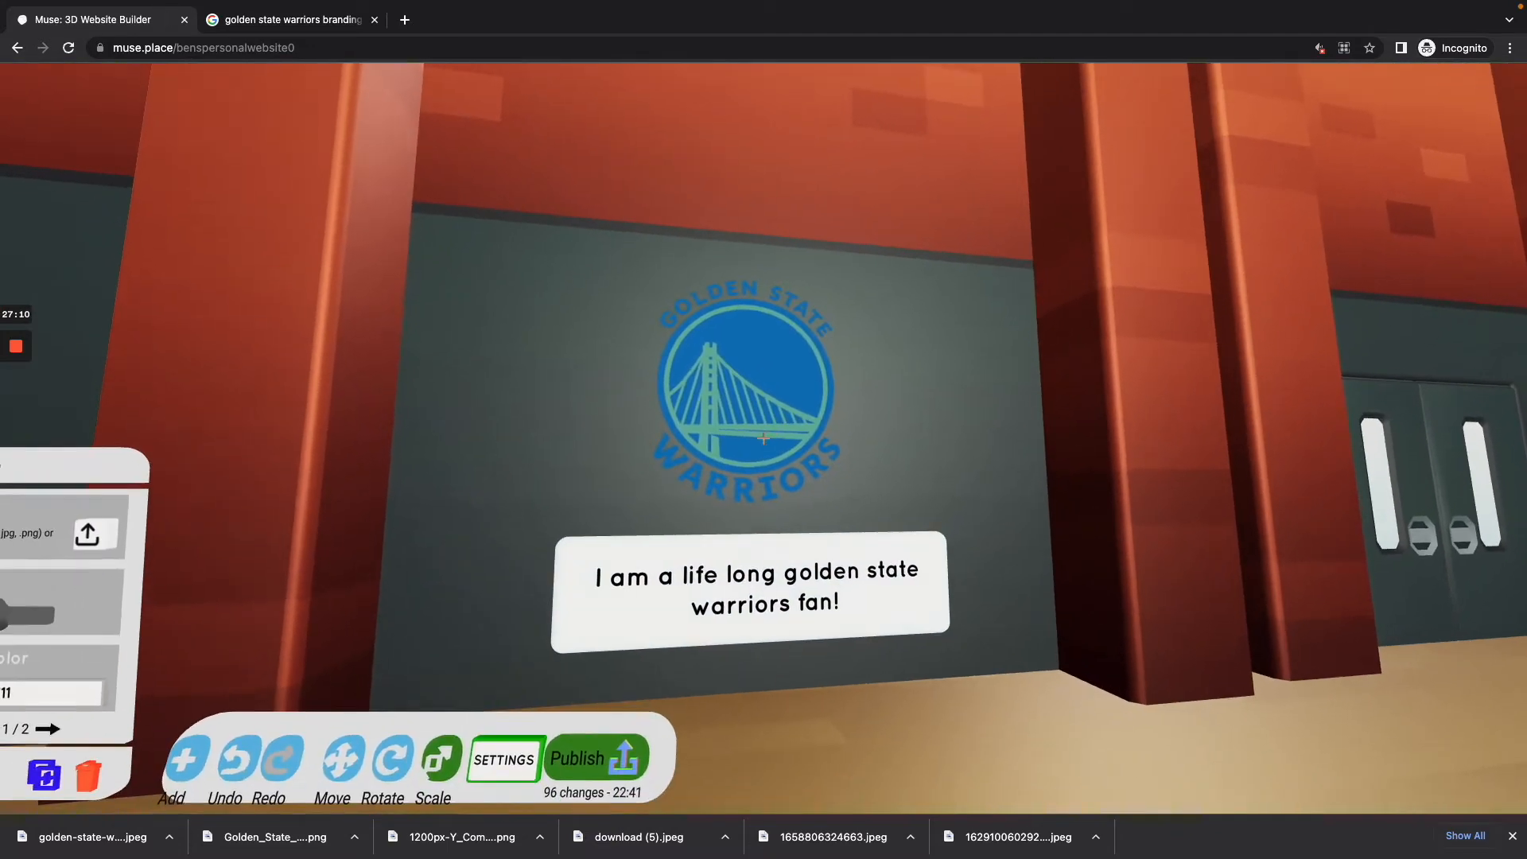
left_click_drag(764, 438, 763, 438)
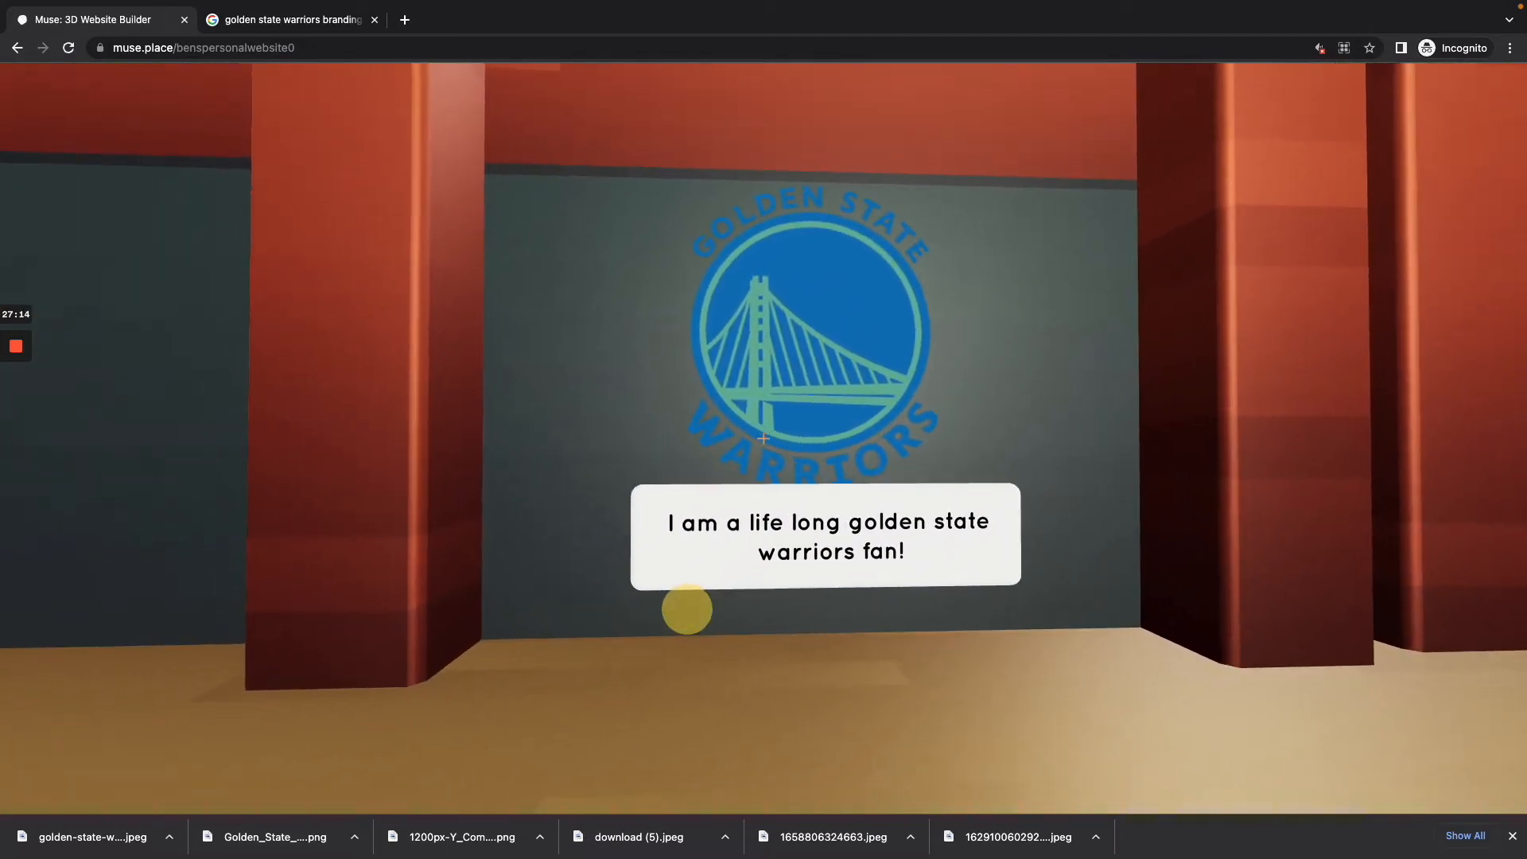
left_click_drag(763, 438, 764, 438)
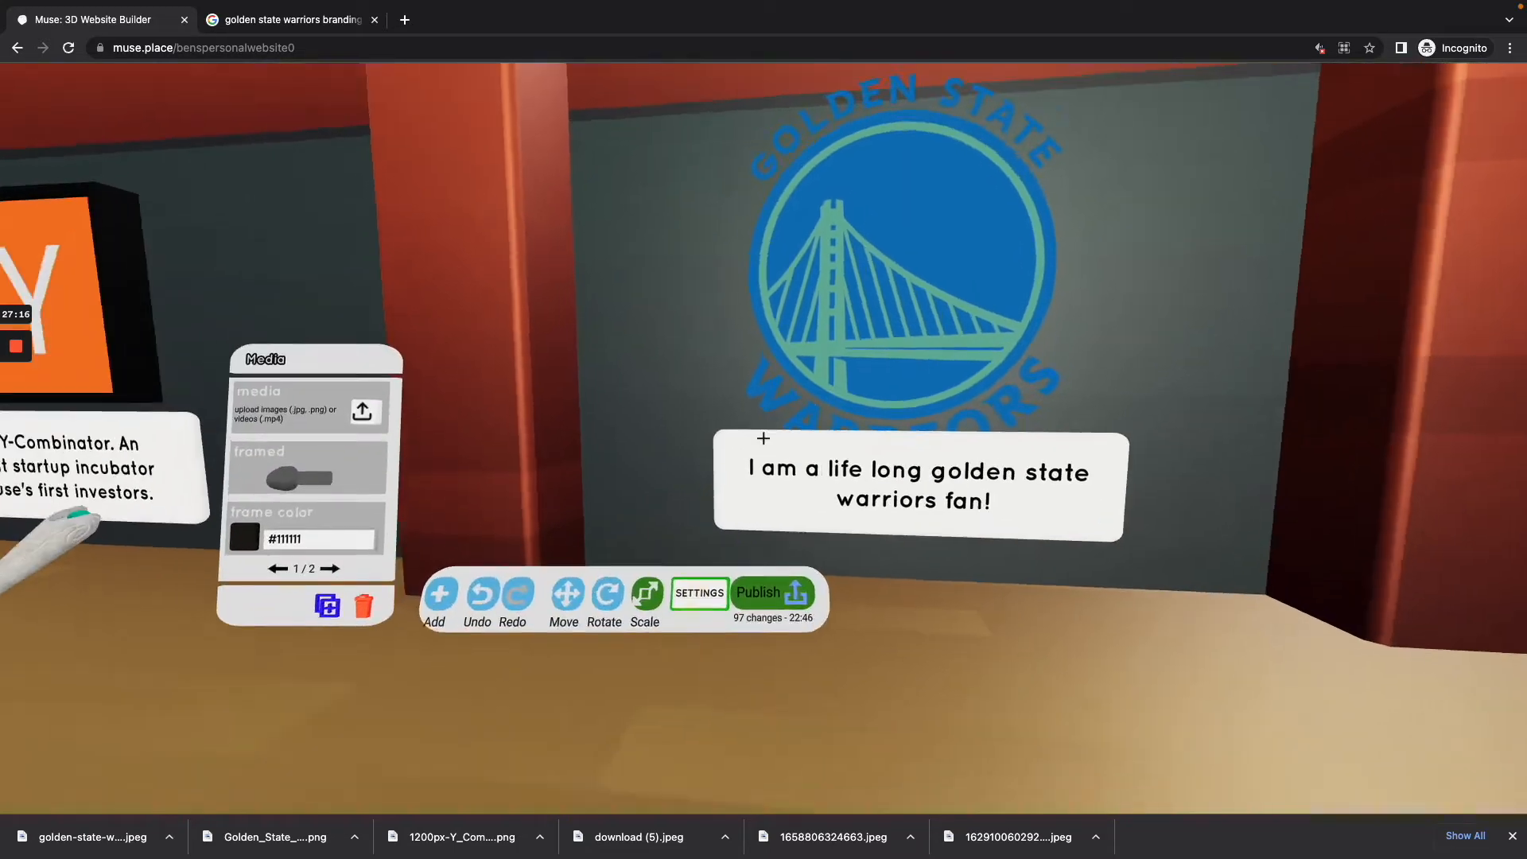
Step: Move the enlarged Warriors logo up along the Y axis so it clears its caption
left_click(763, 438)
left_click(763, 438)
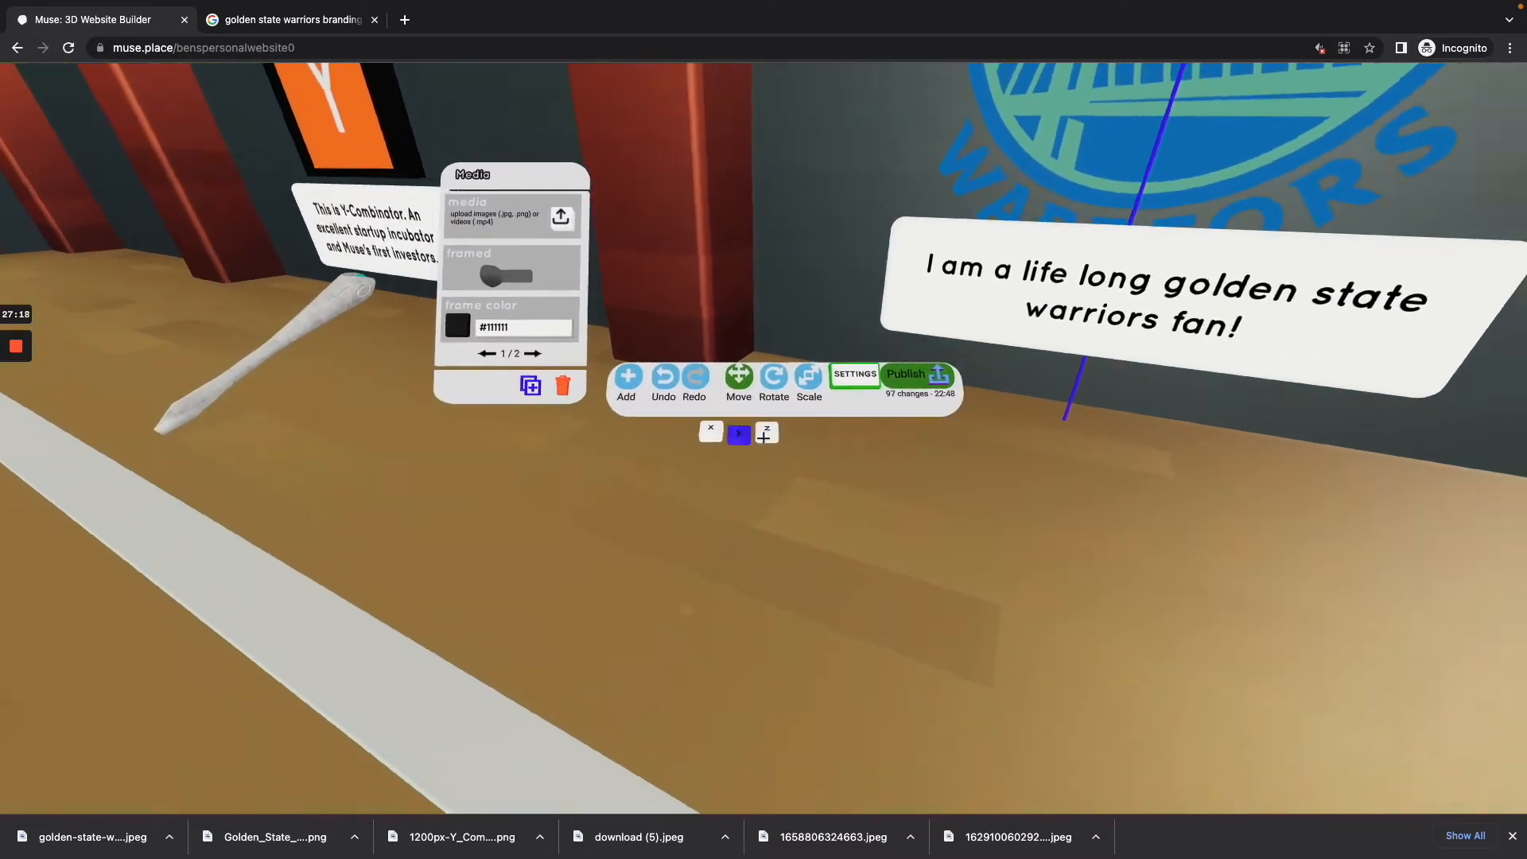
left_click_drag(764, 438, 763, 438)
left_click(764, 438)
key("s")
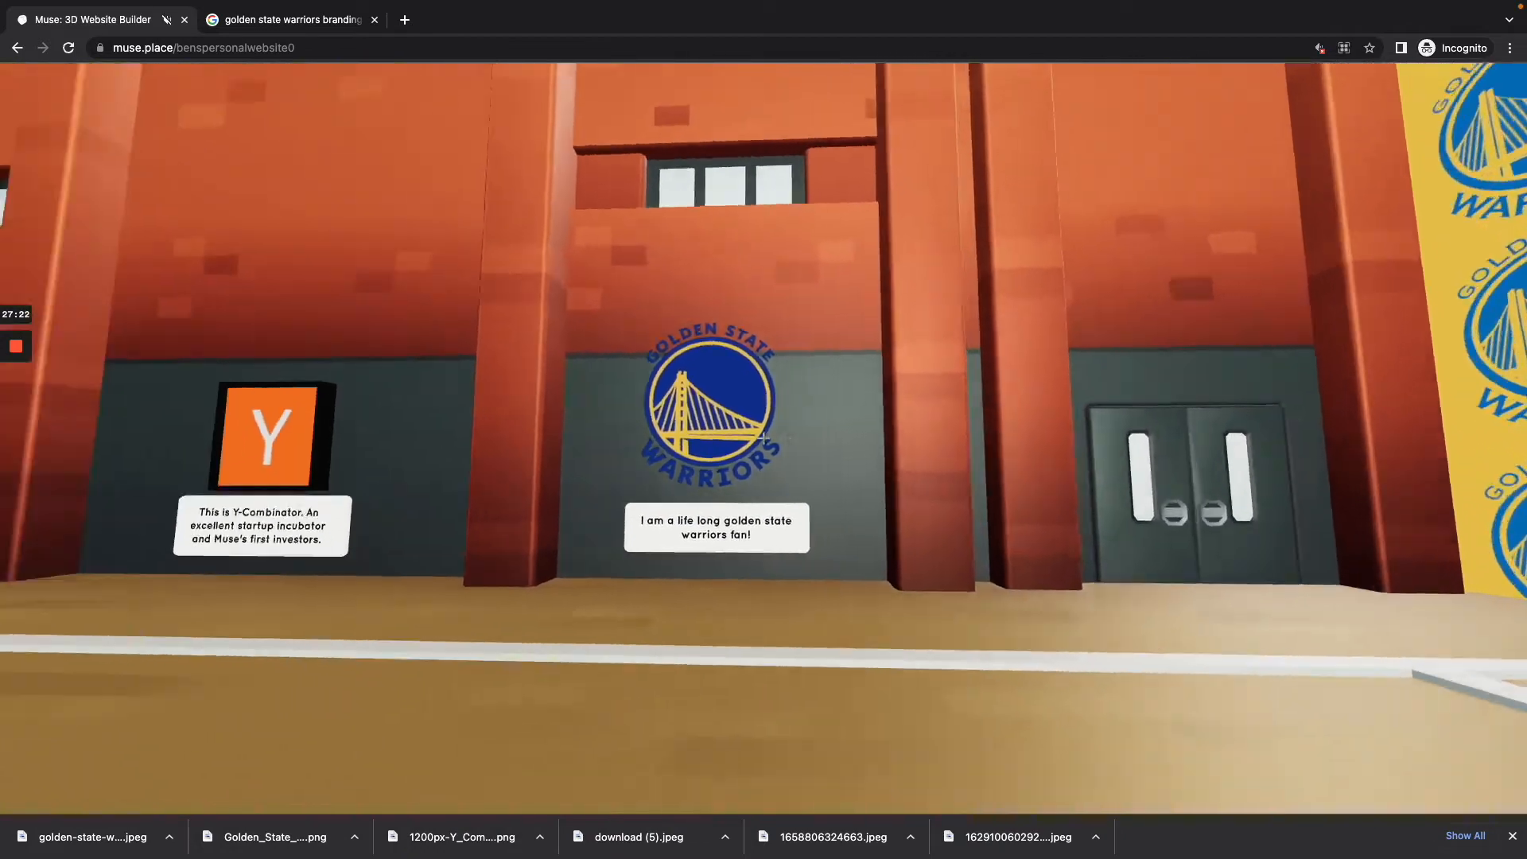
Step: Open the speaker settings of the two speakers beneath the basketball hoop
key("d")
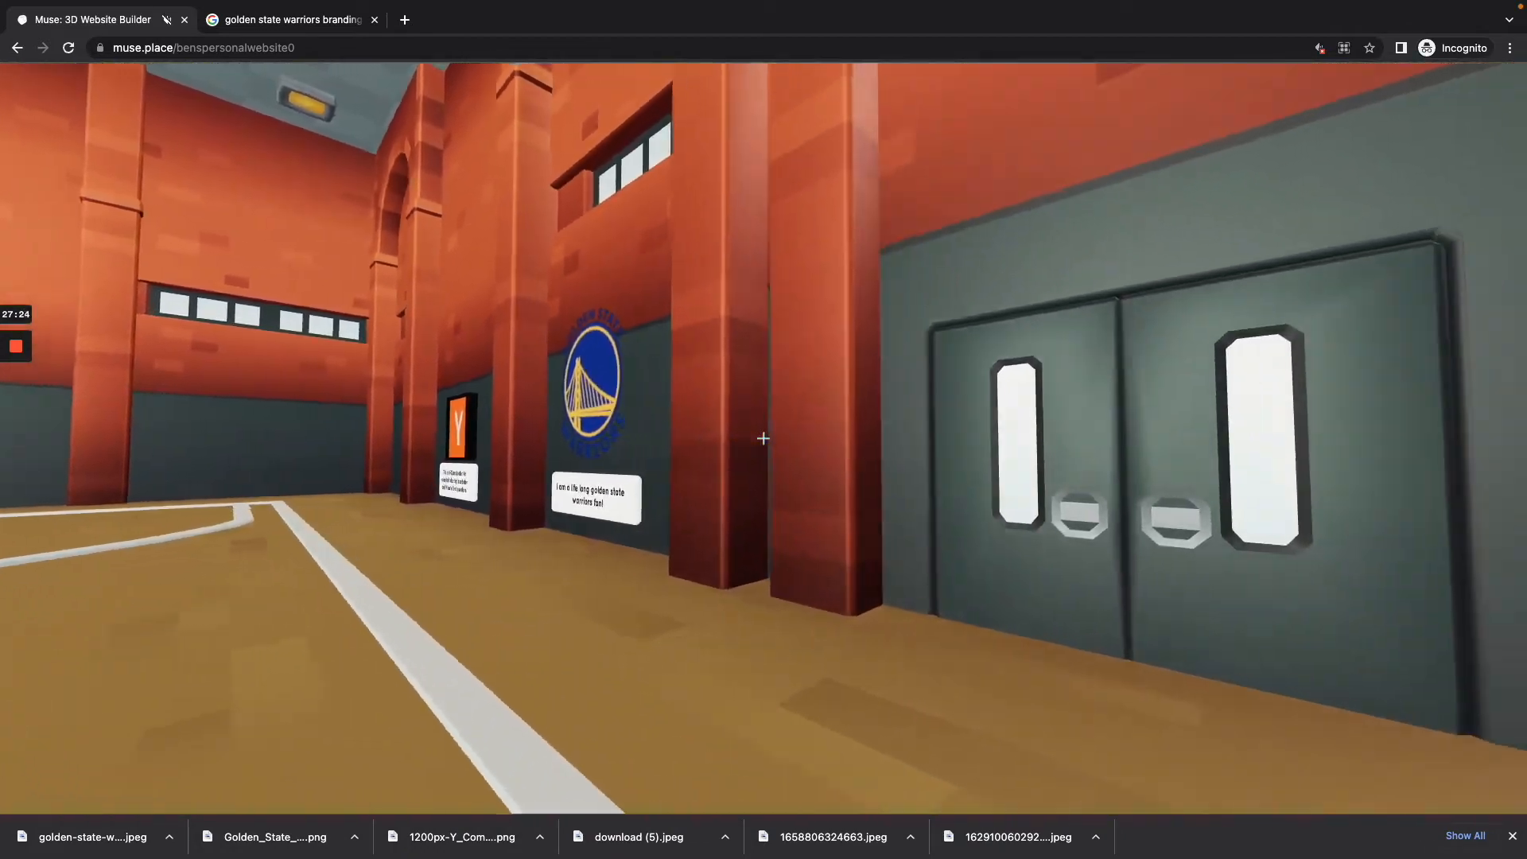
key("a")
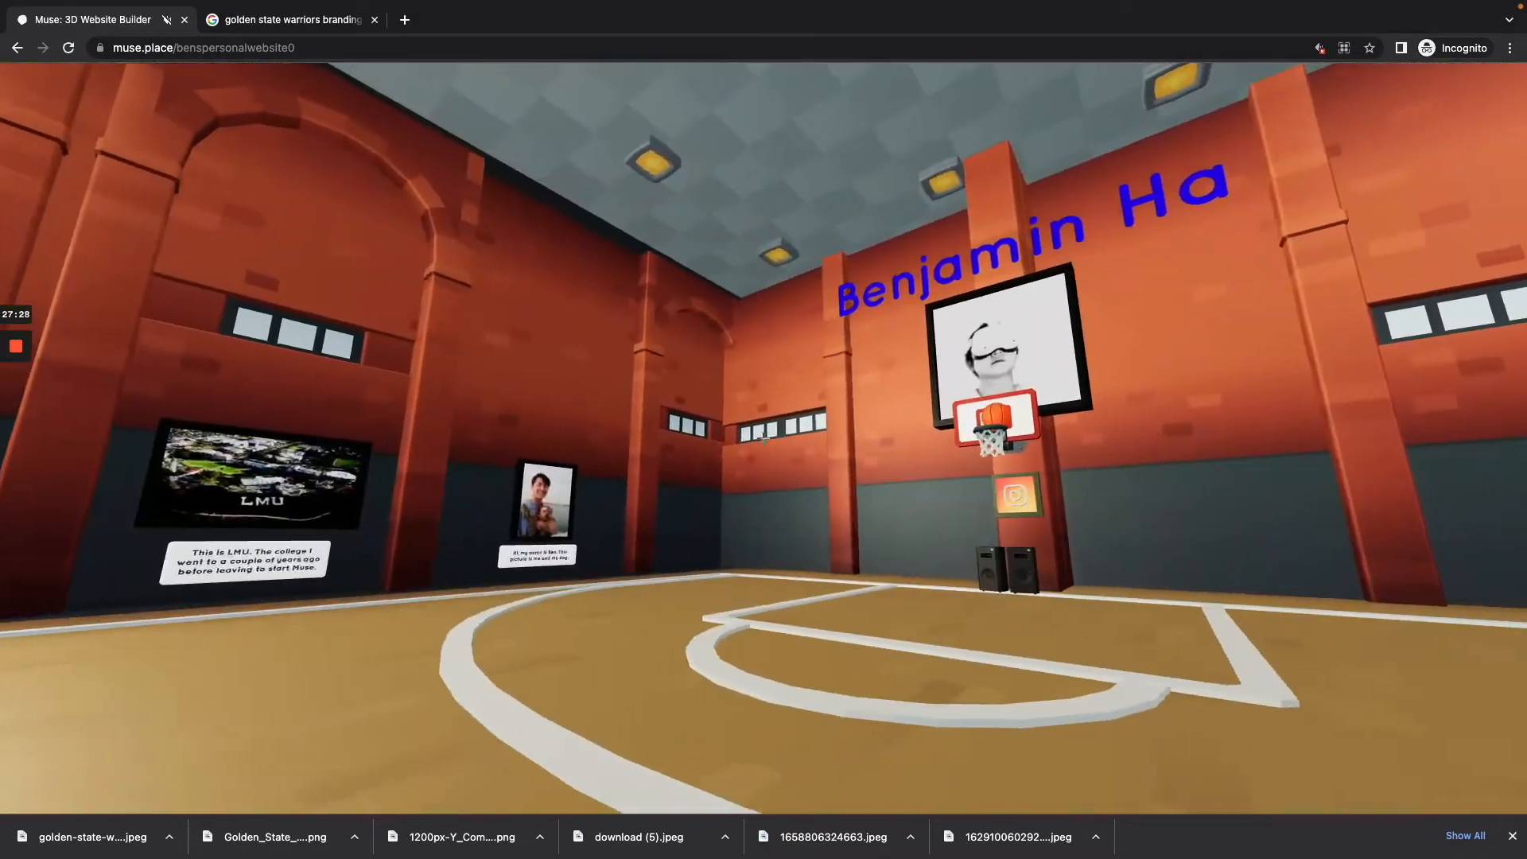
key("w")
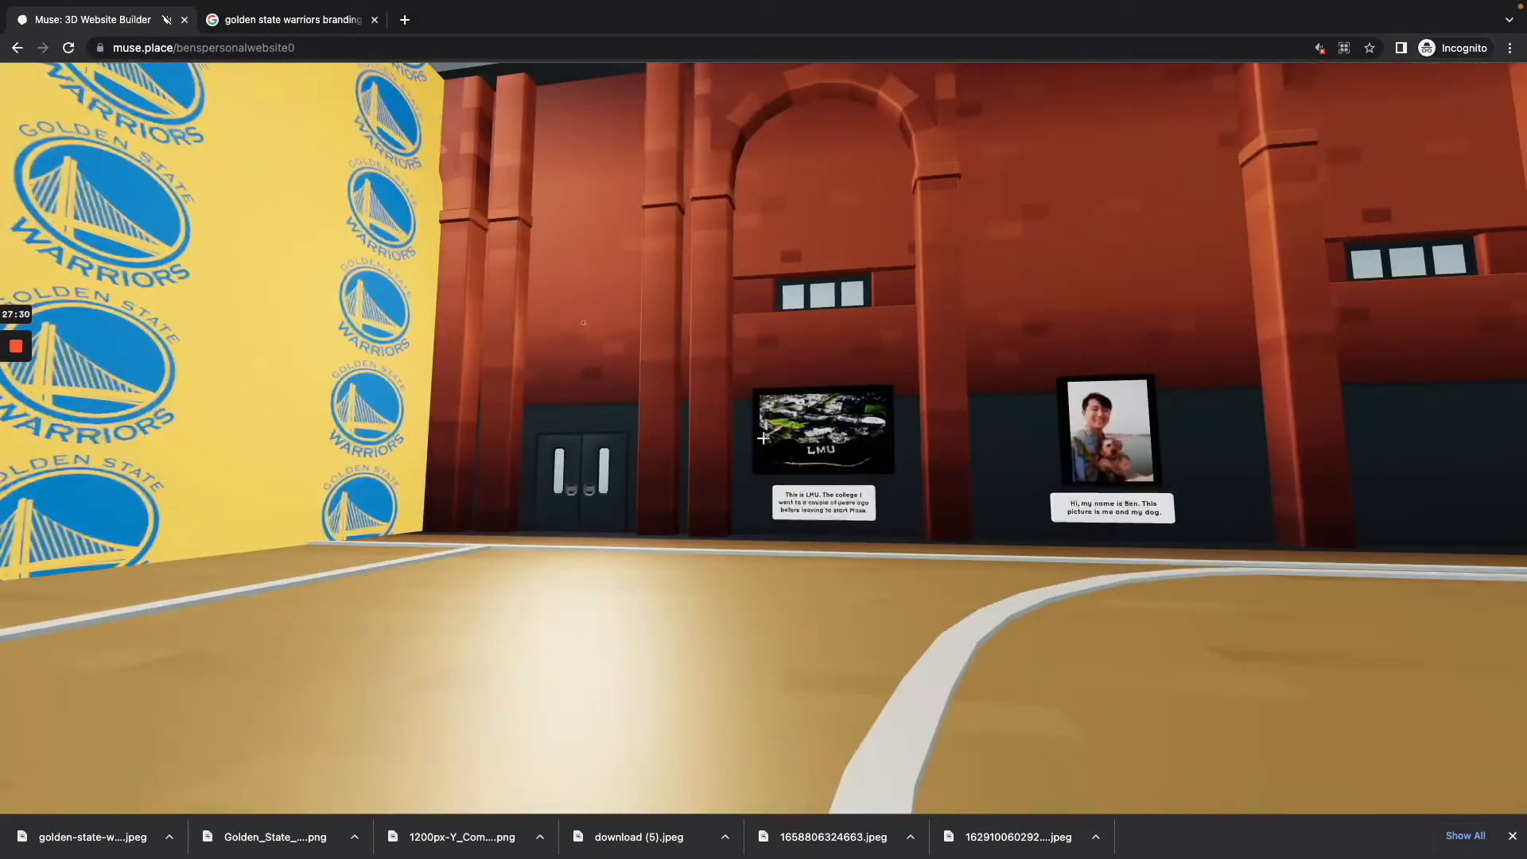
key("w")
key("b")
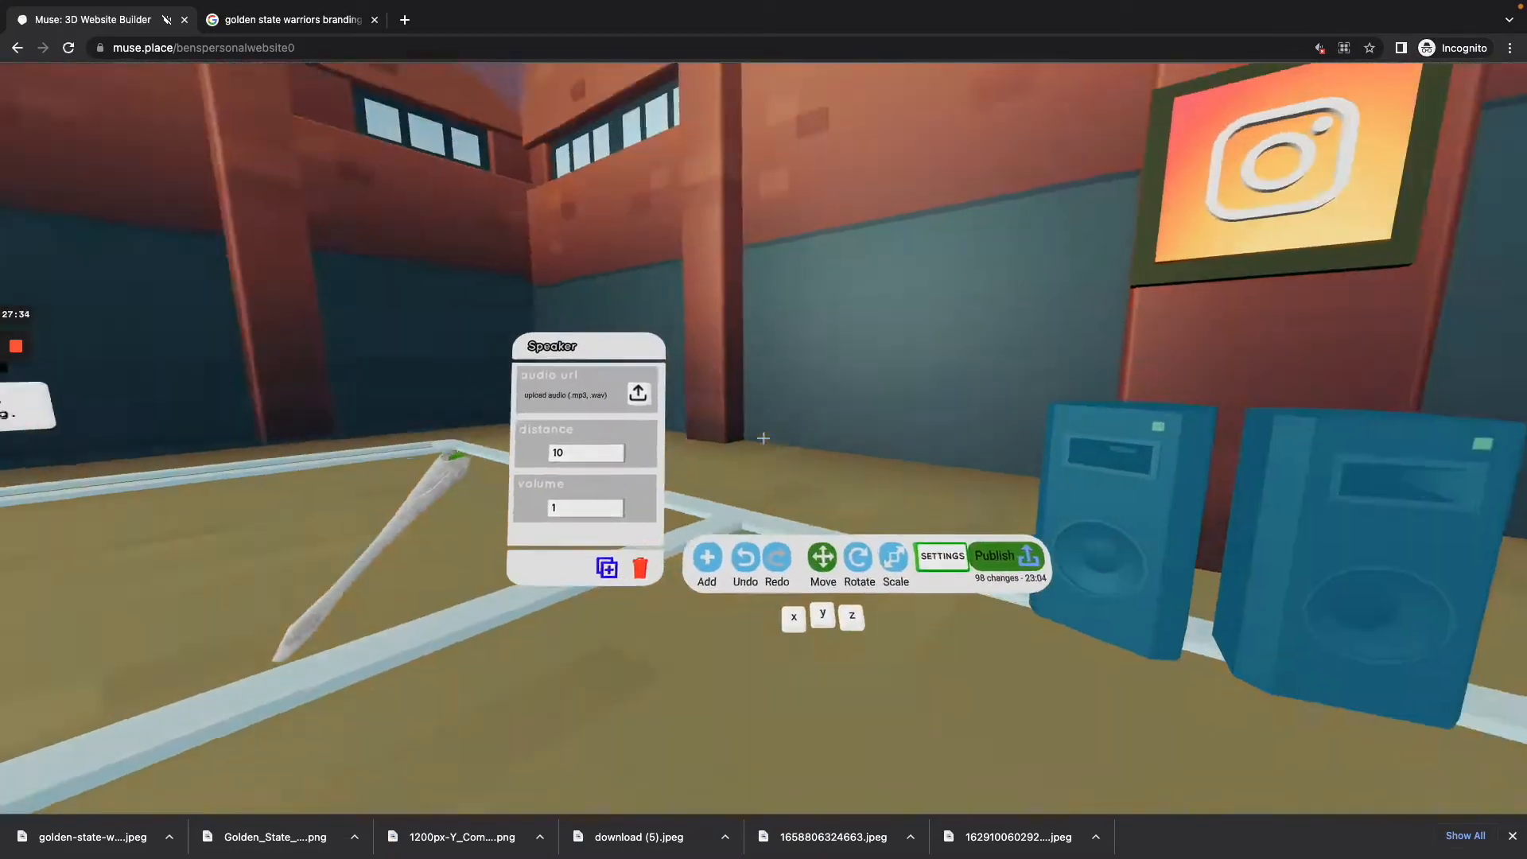
Step: Set the speakers' audio distance to 28 so their range extends across the gym
key("w")
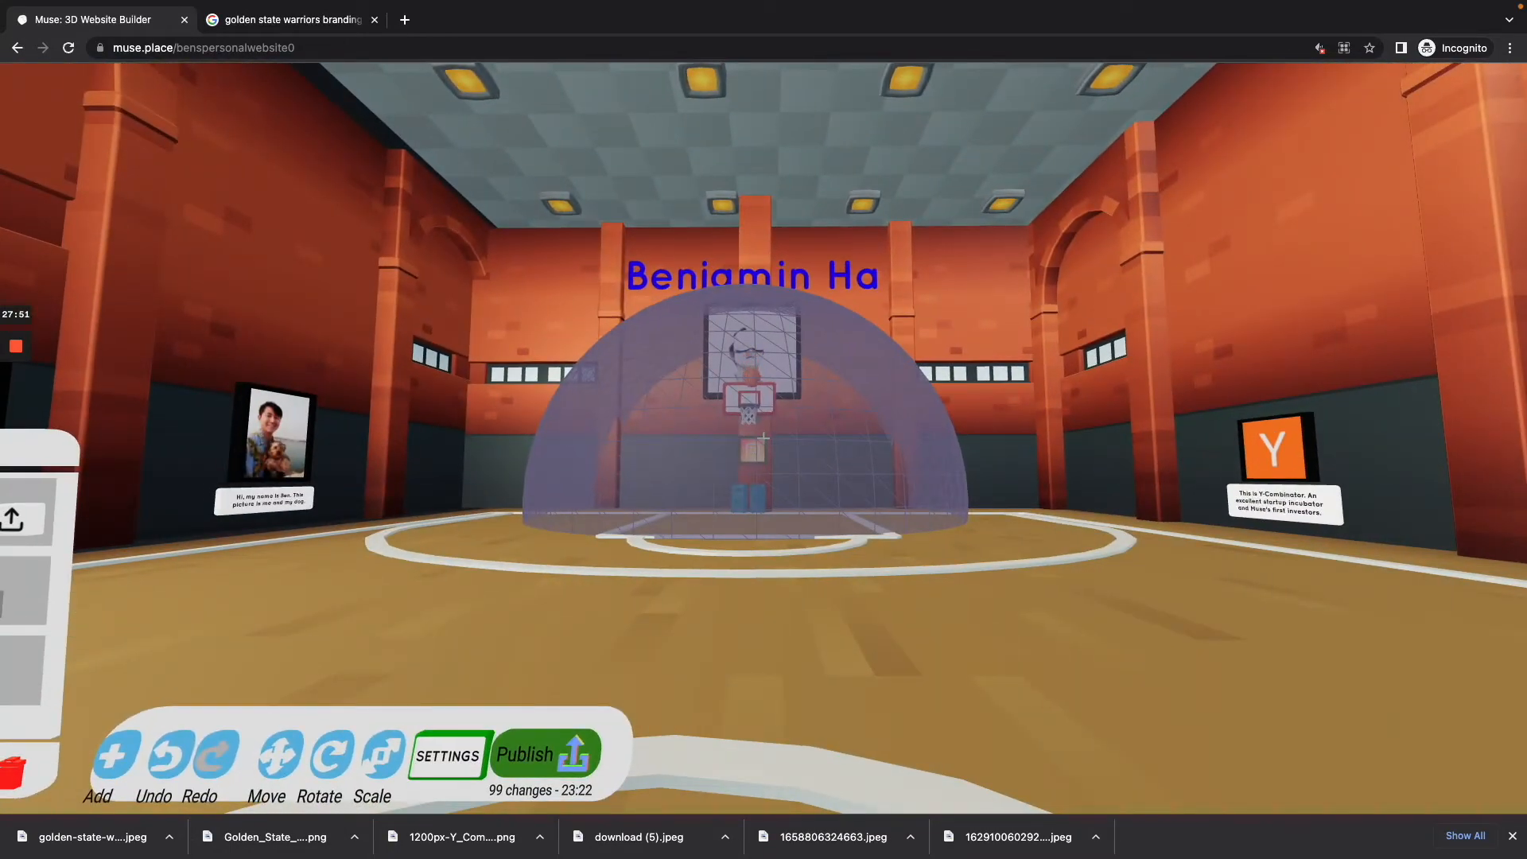
key("w")
key("w")
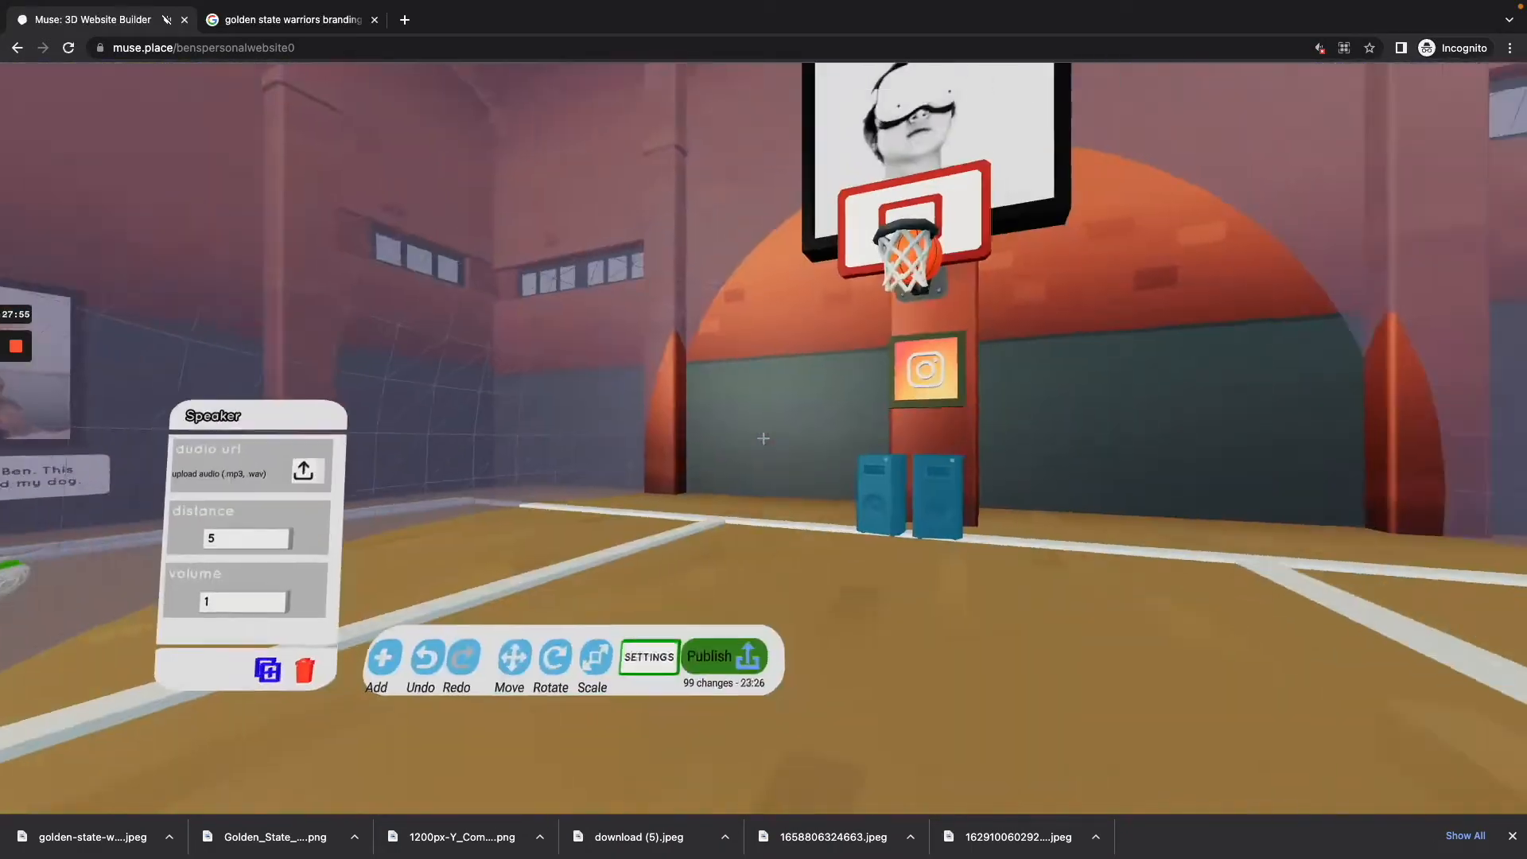
key("s")
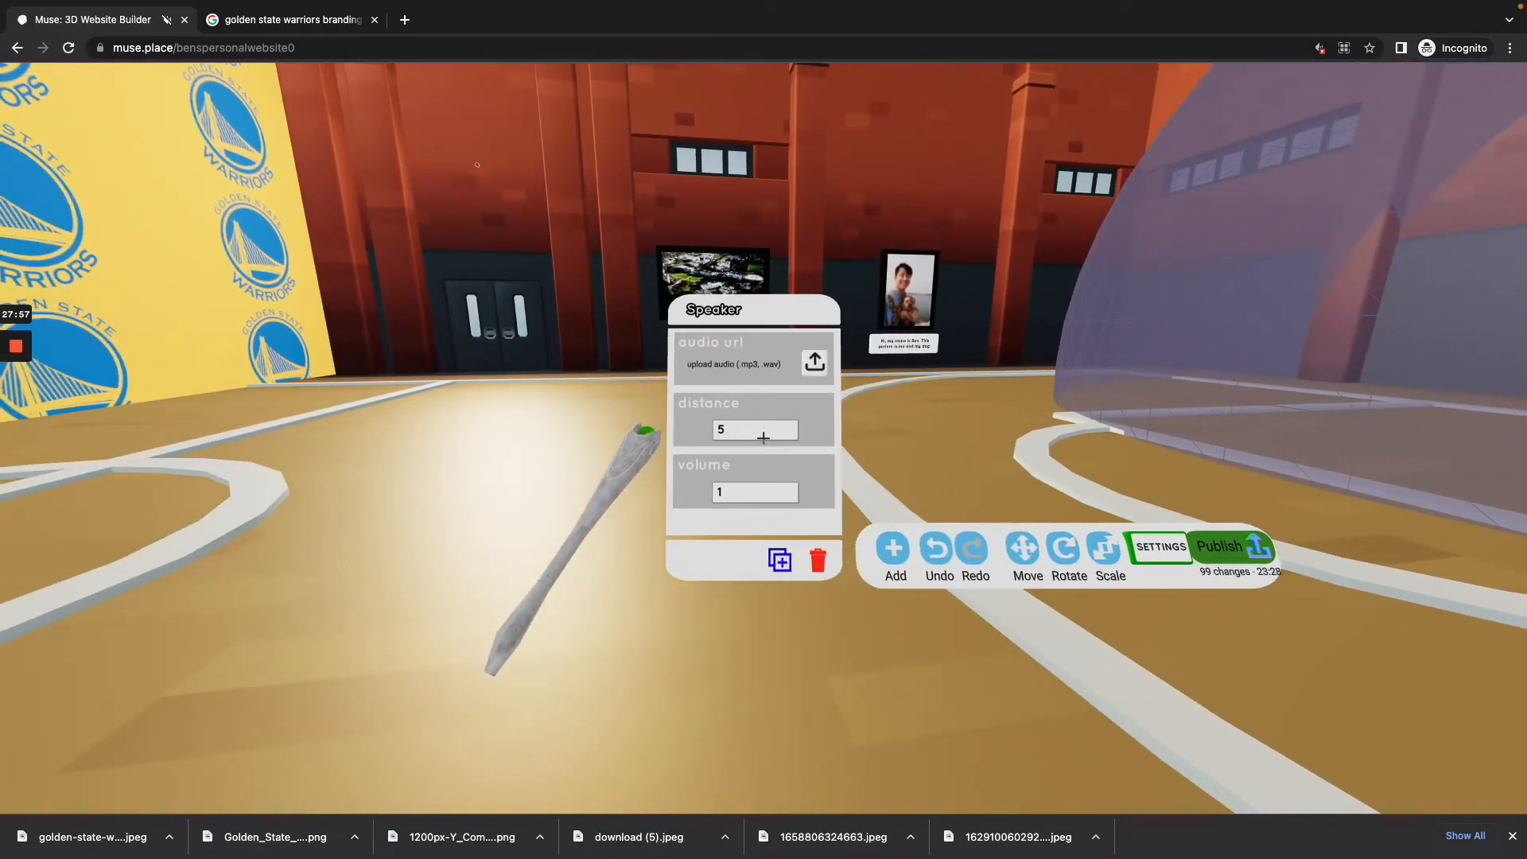
left_click(762, 437)
key("BackSpace")
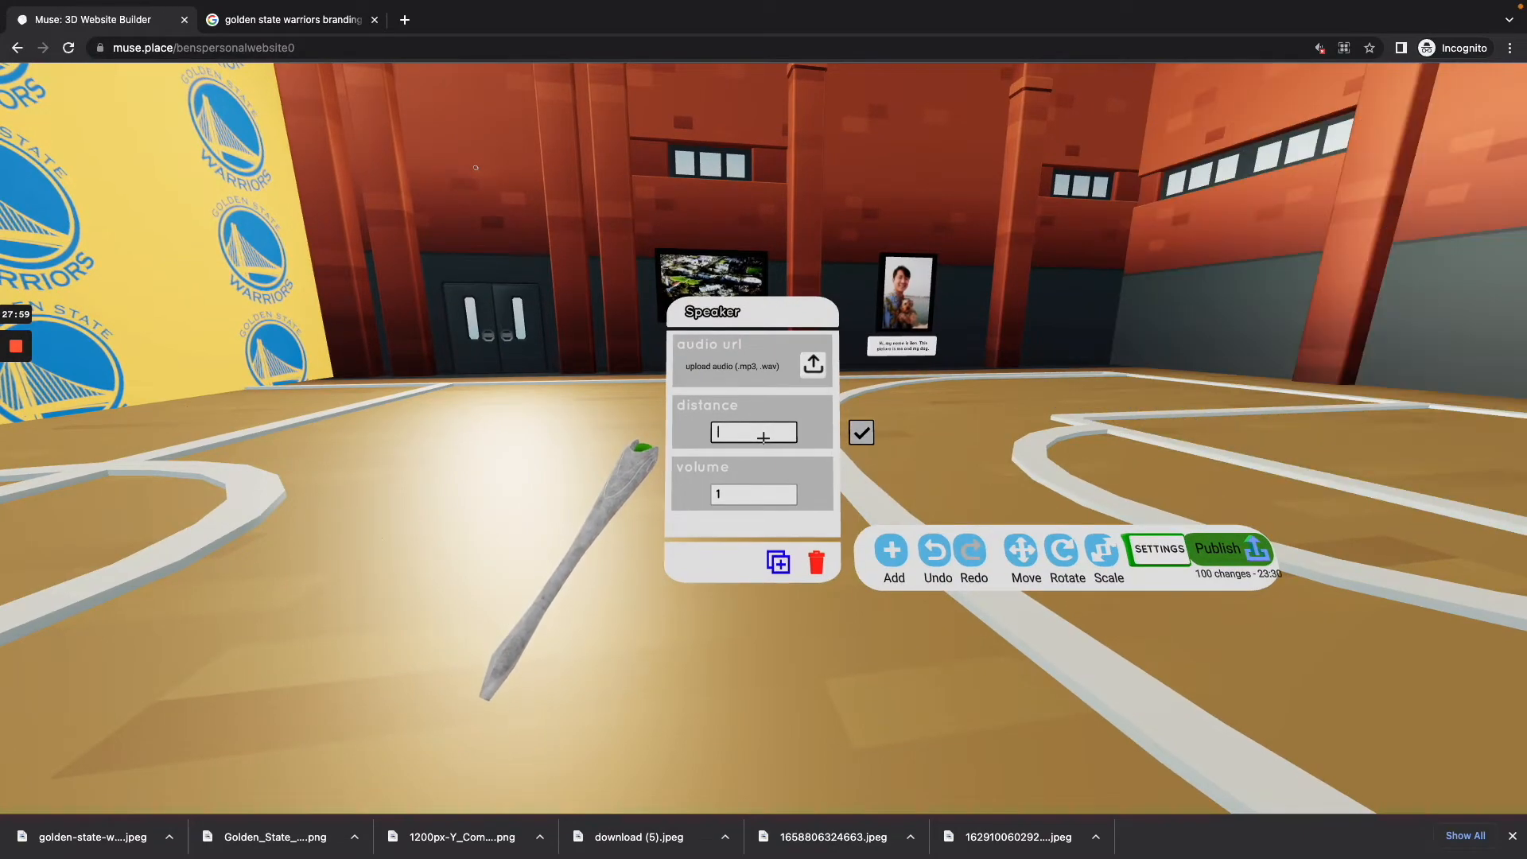
type("28")
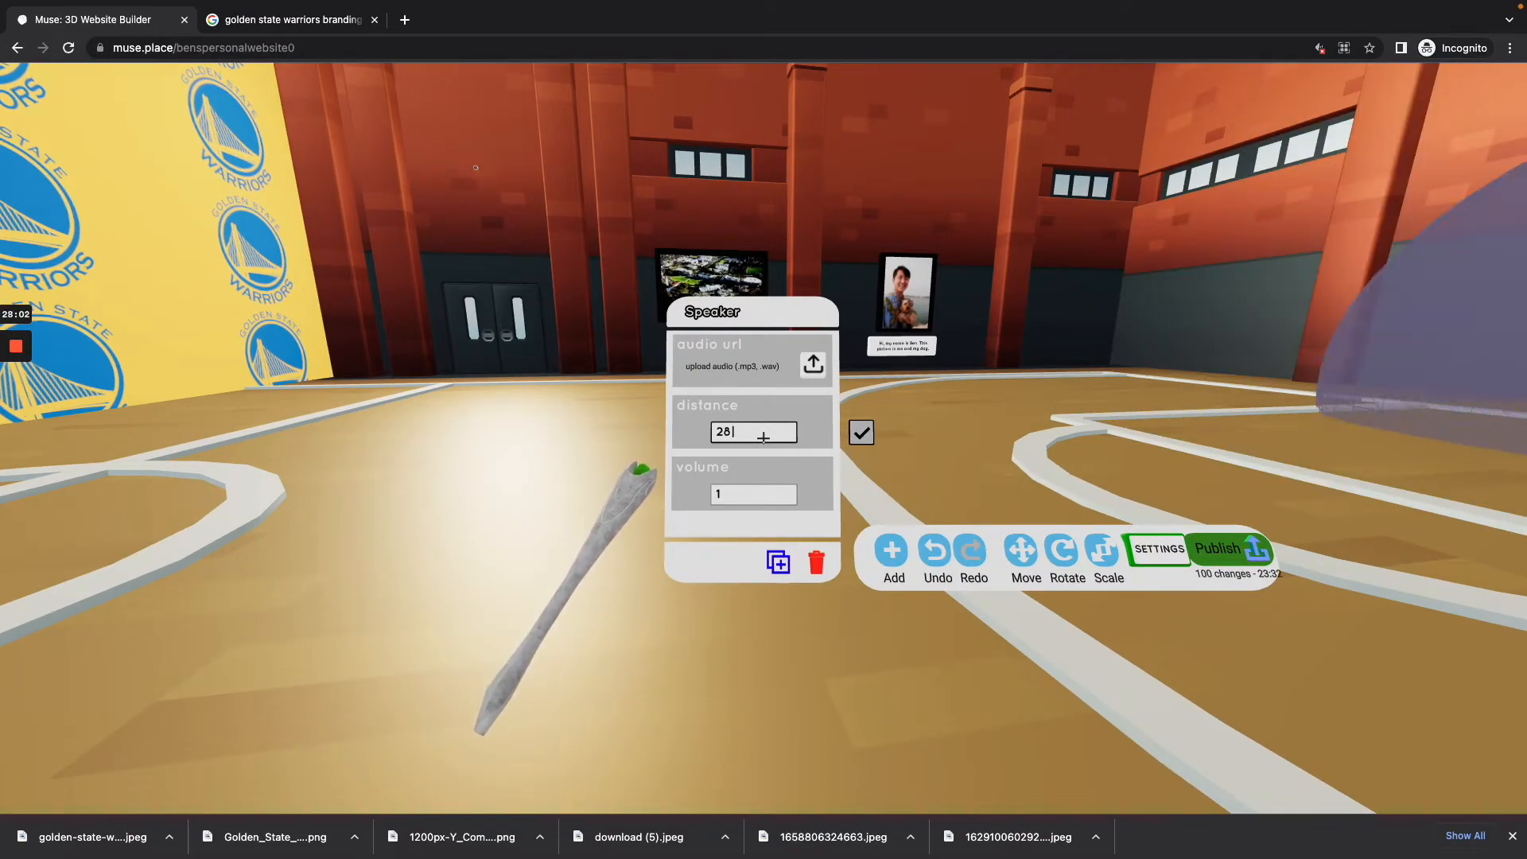
key("Return")
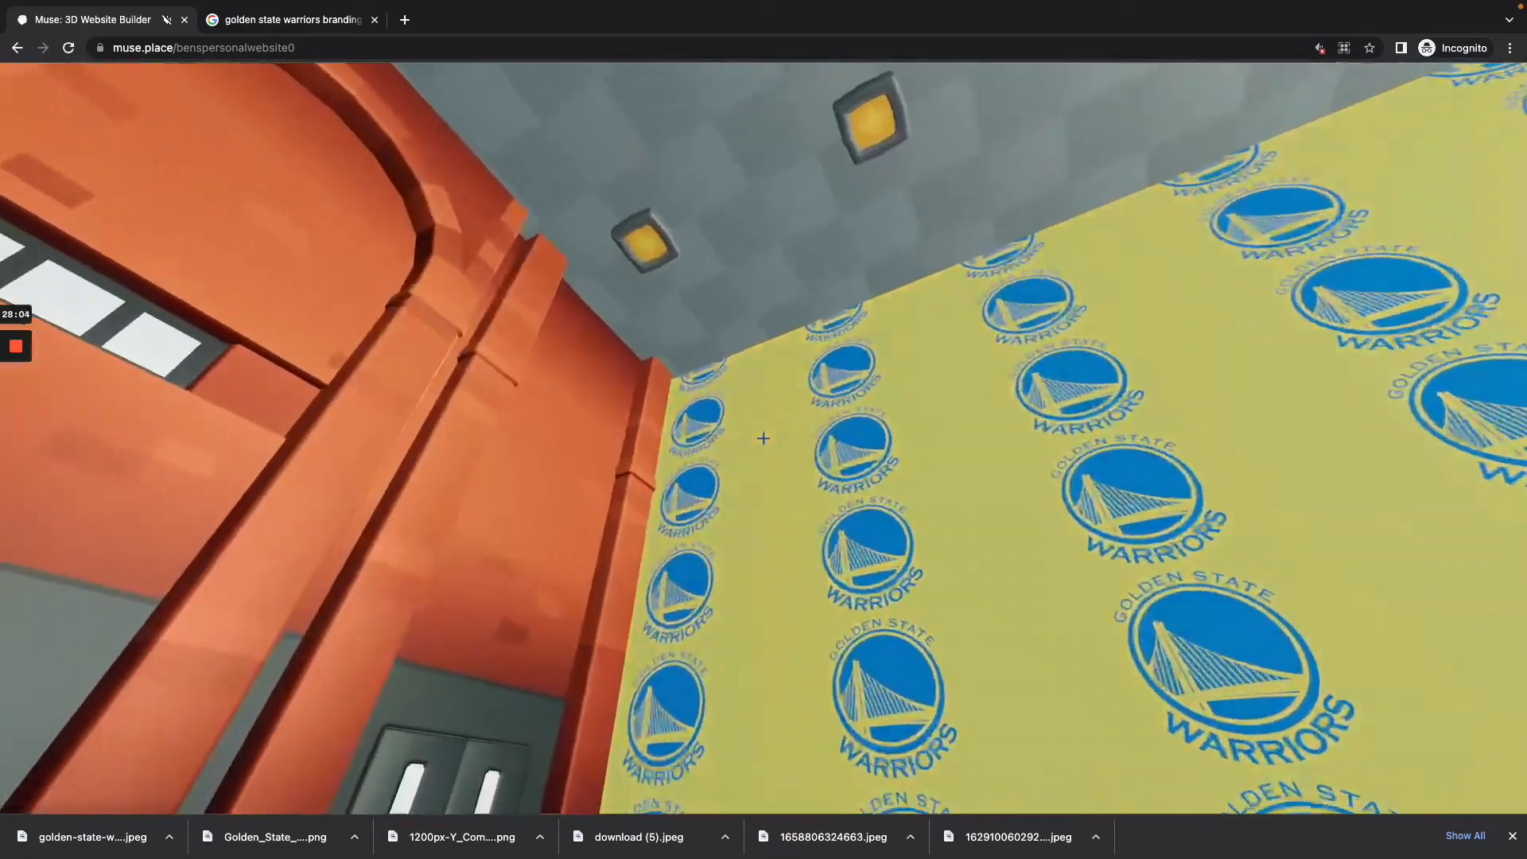
key("w")
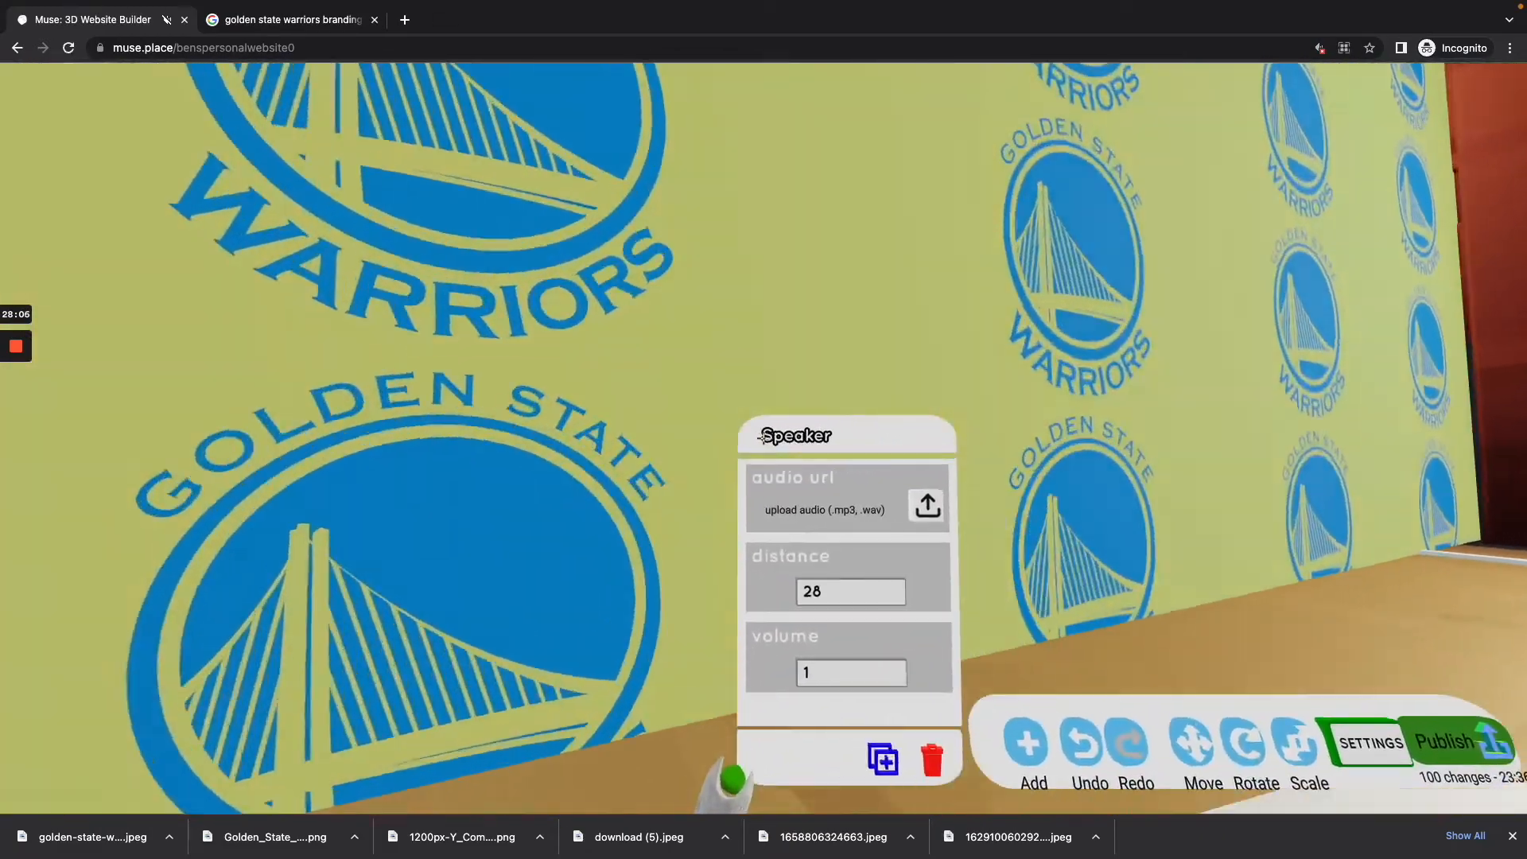
key("w")
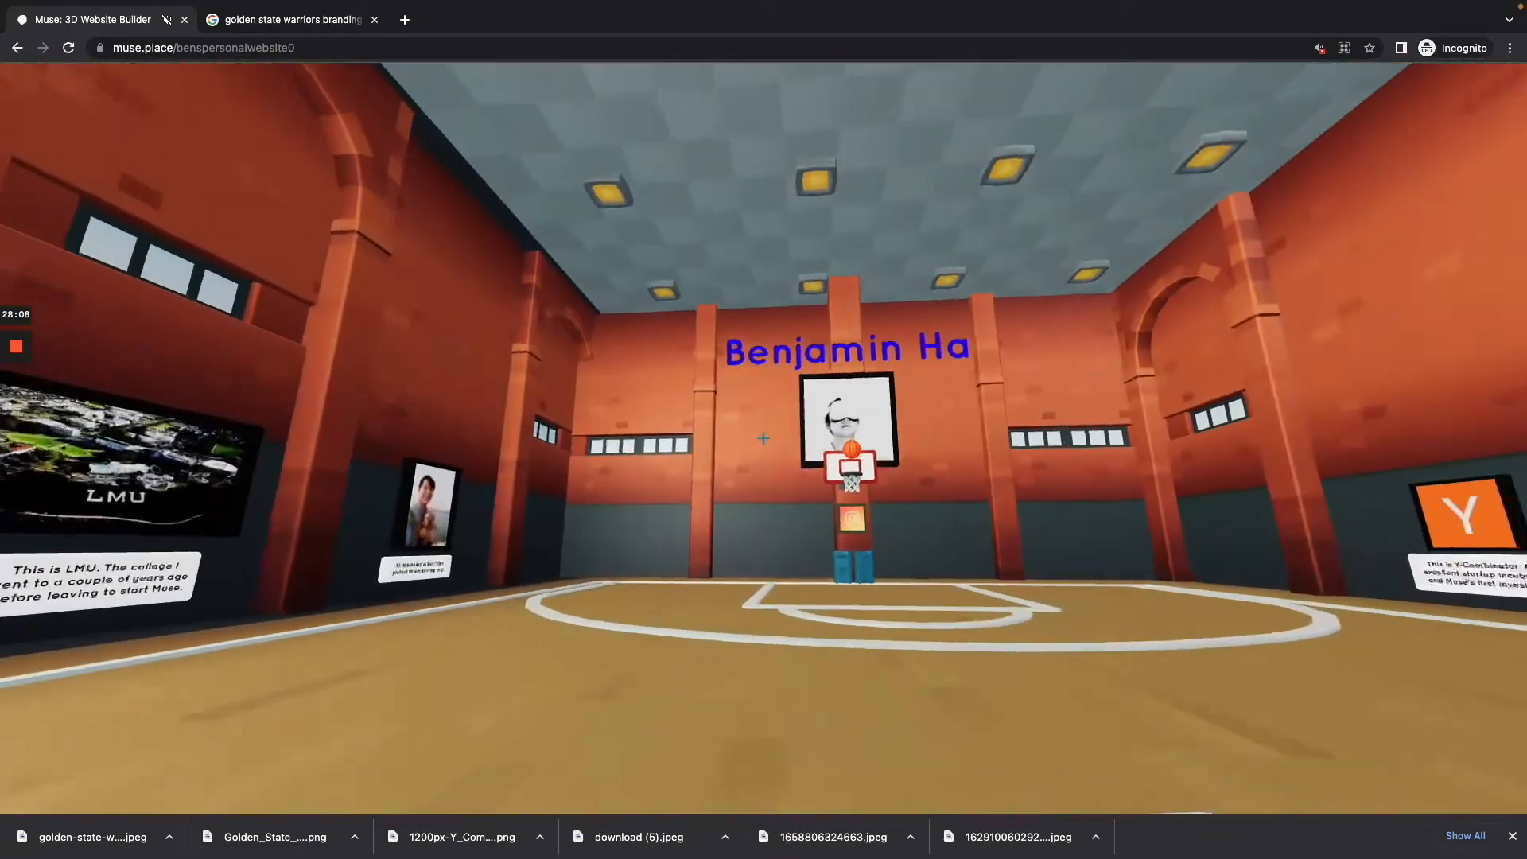
key("s")
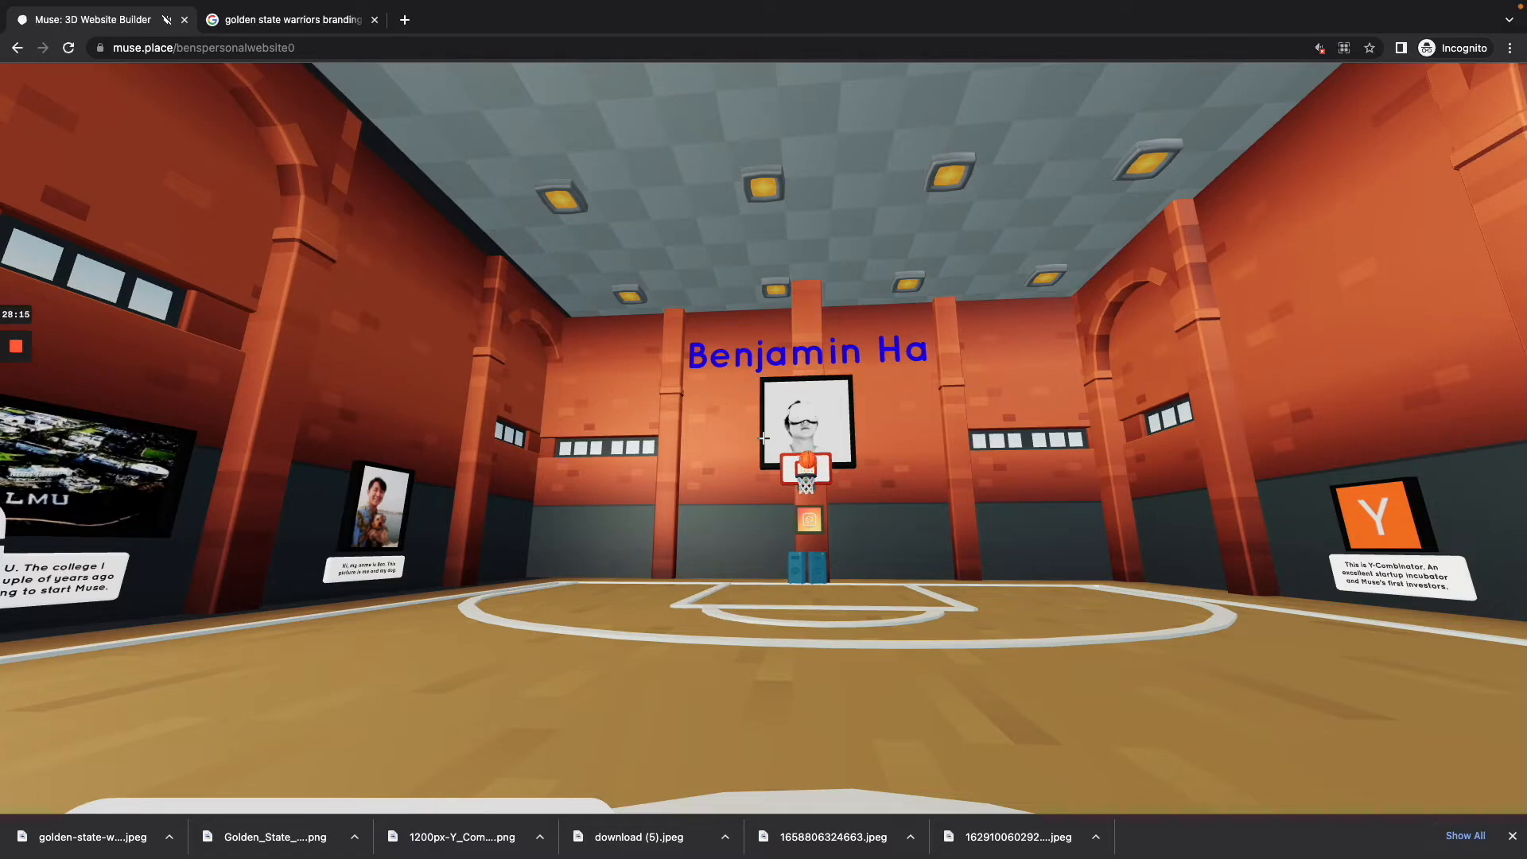
Step: Assign the track "Wonders by INTROVERT" from the content library as the speakers' audio
key("s")
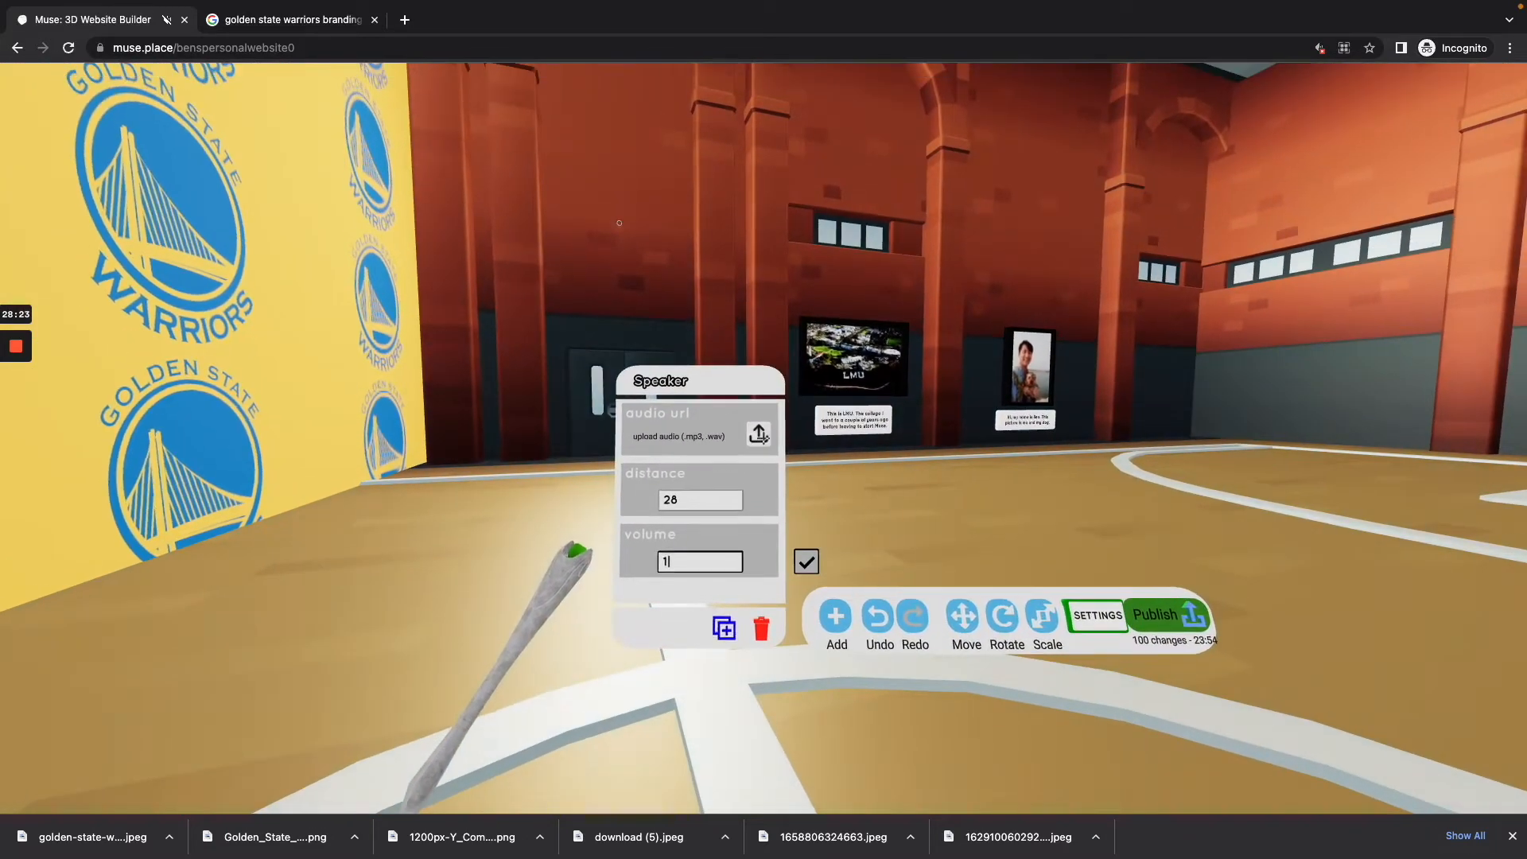
left_click(758, 434)
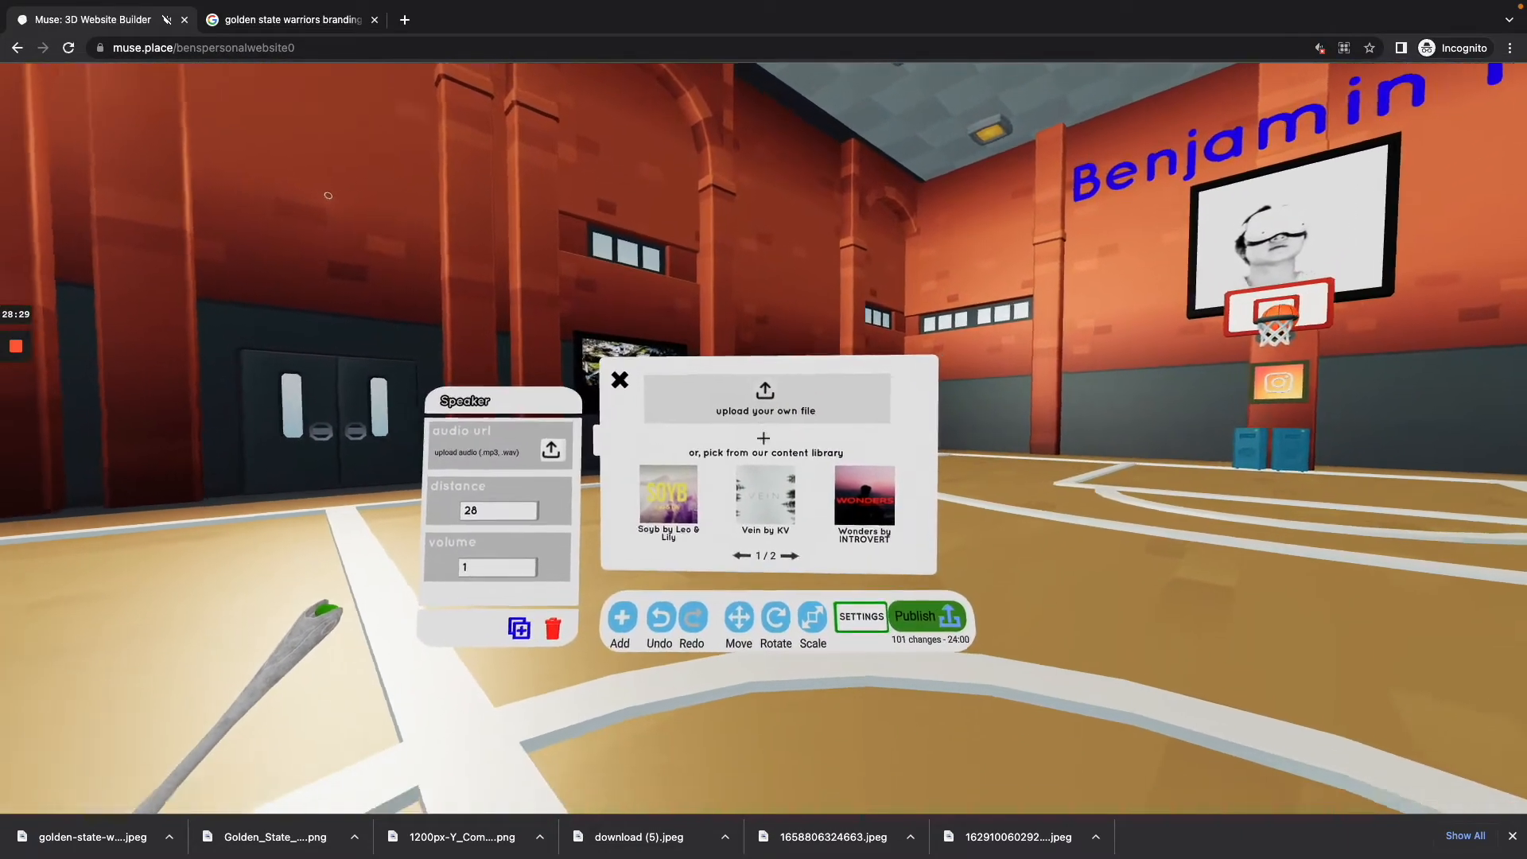
left_click(763, 435)
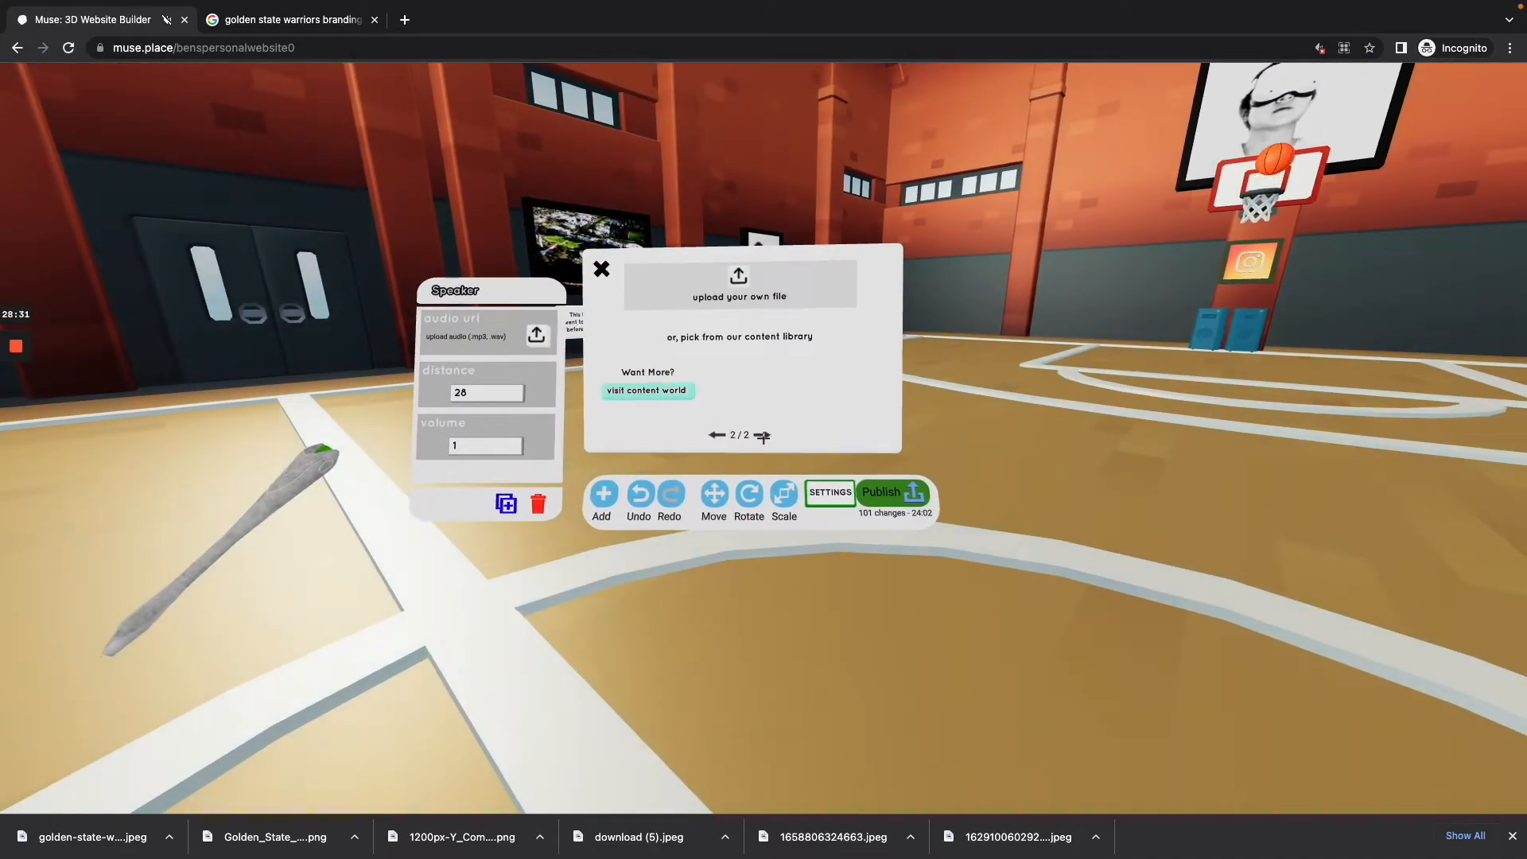
left_click(762, 435)
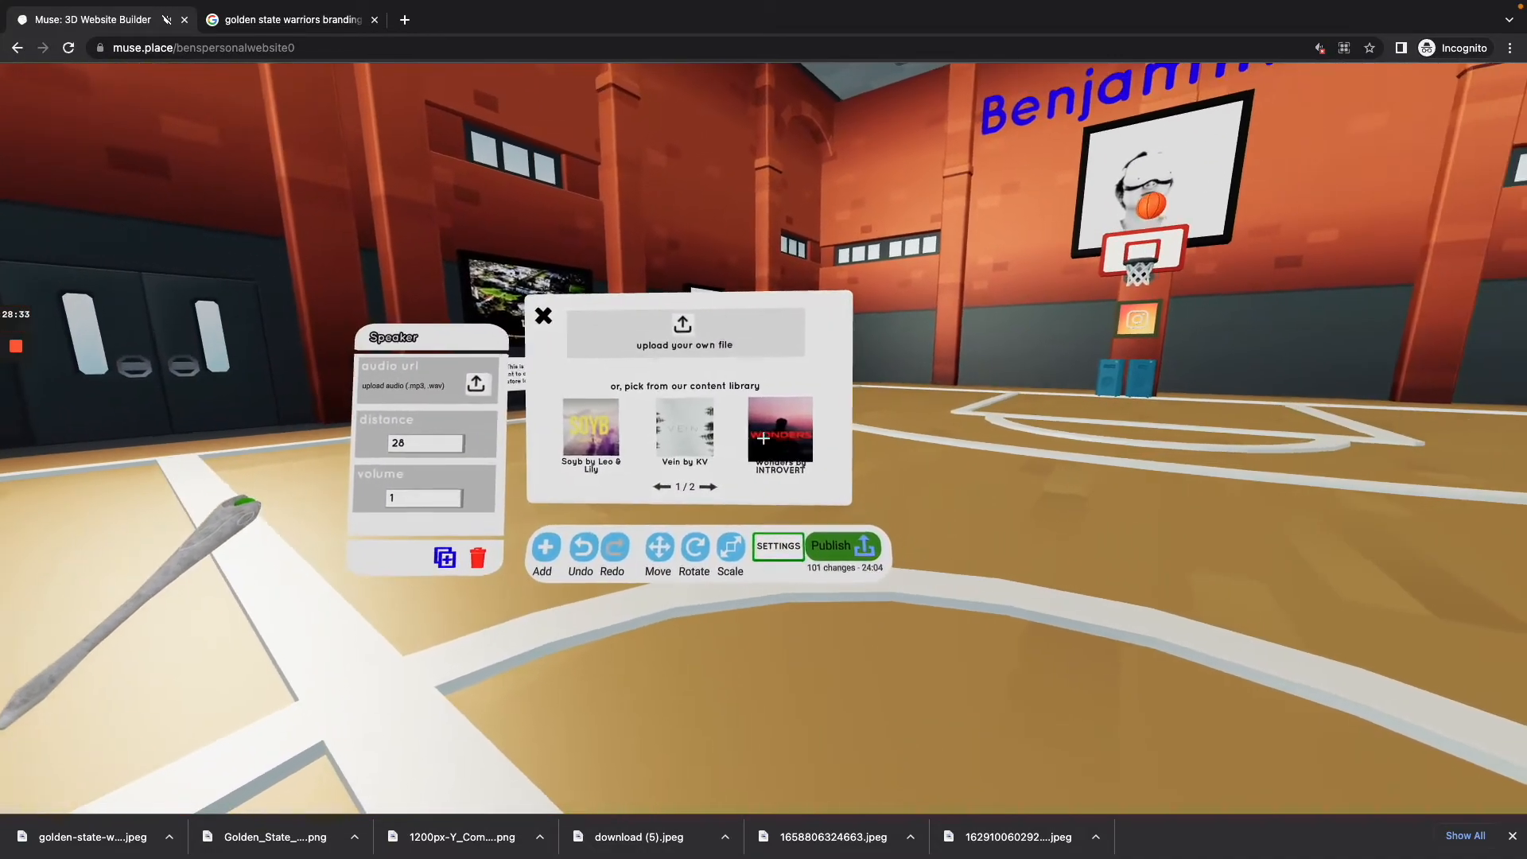
left_click(763, 434)
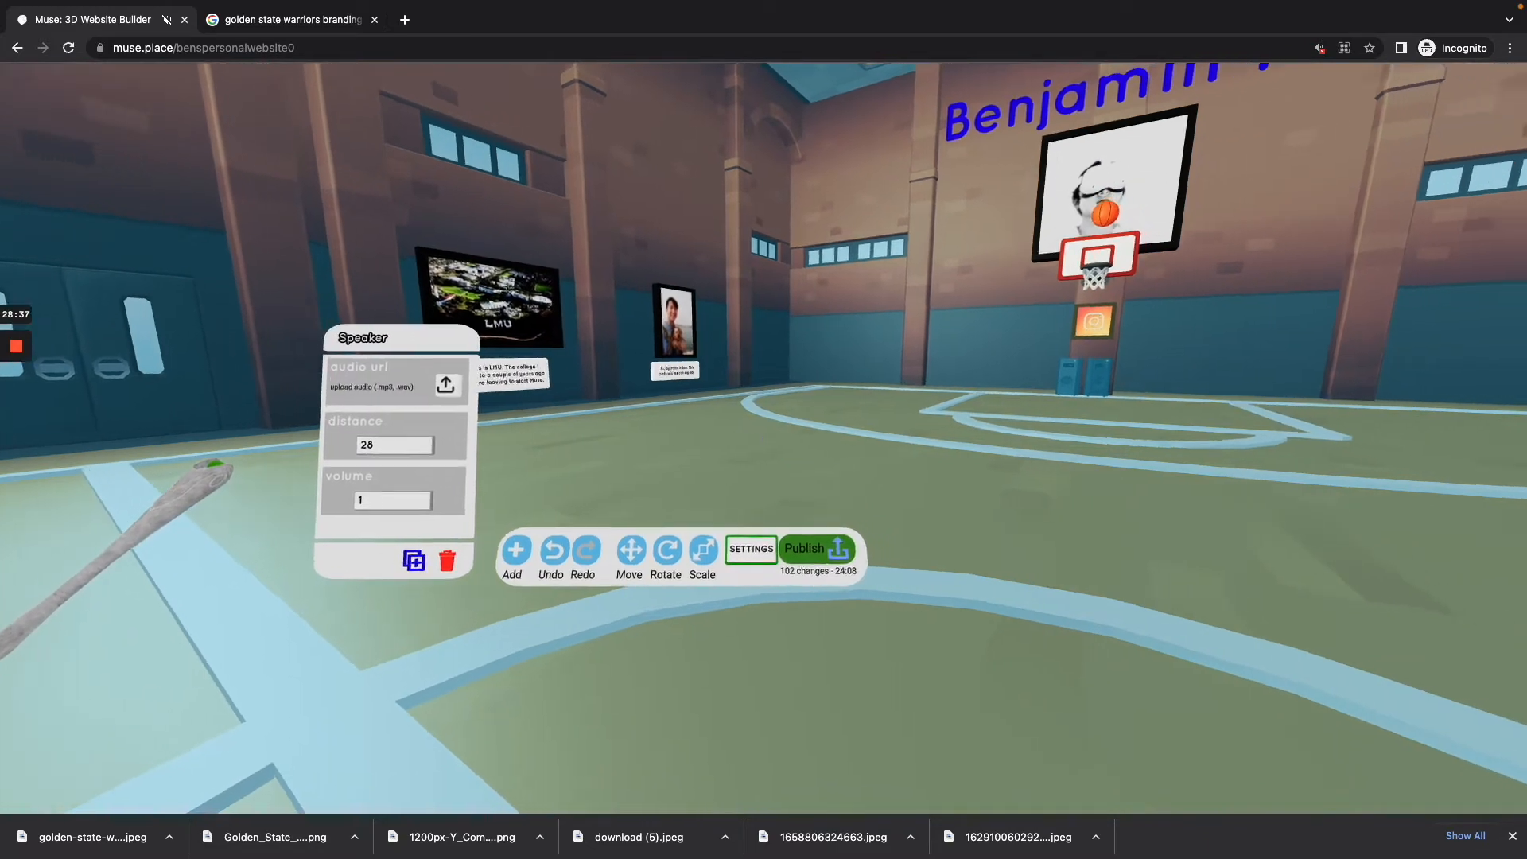
Step: Open the world settings and view the last page of the builder's keyboard shortcuts
key("w")
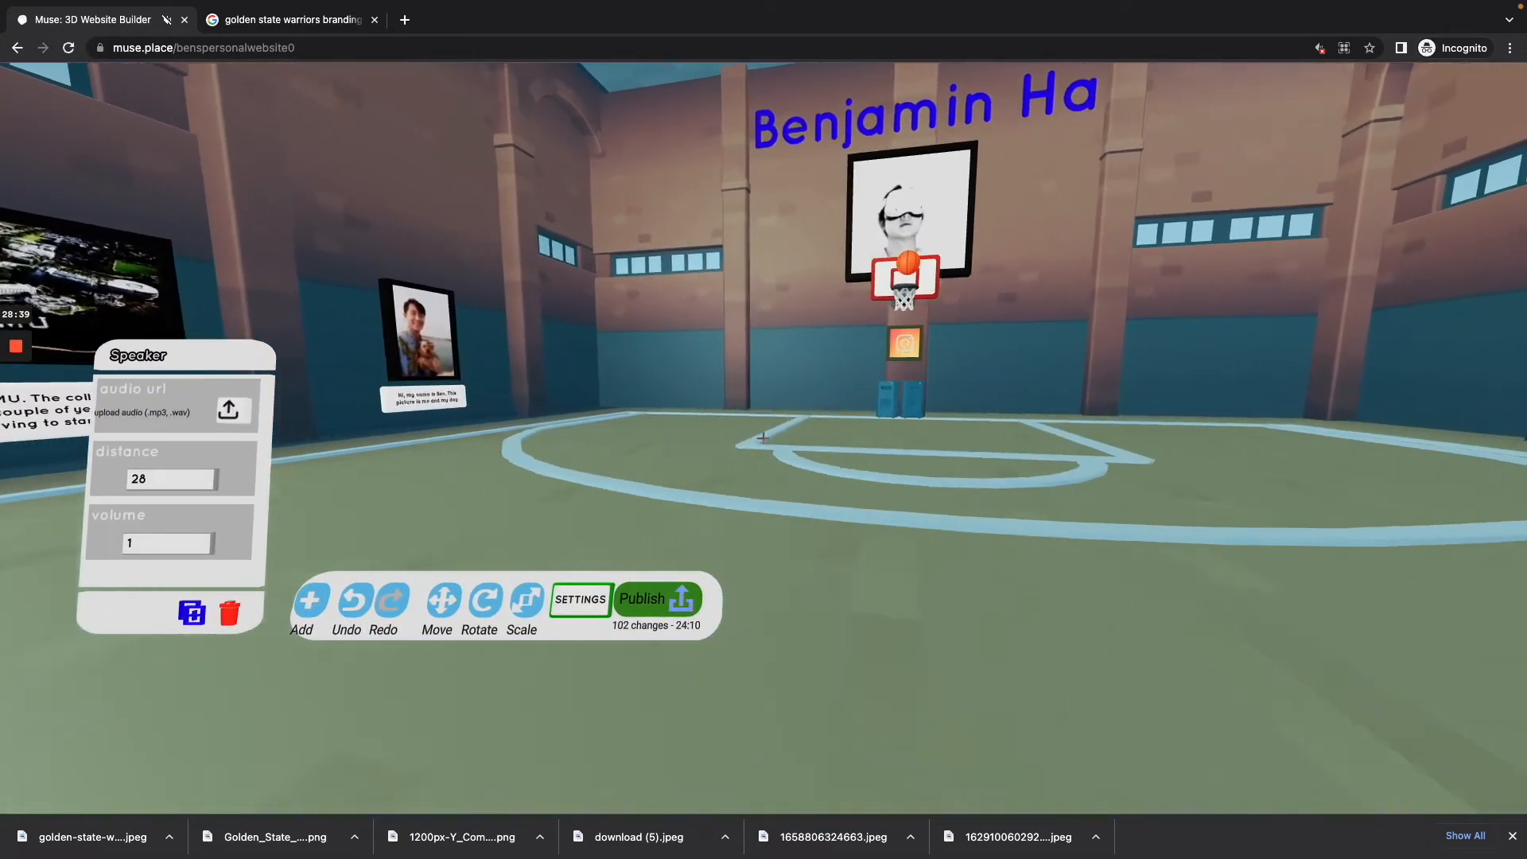
key("w")
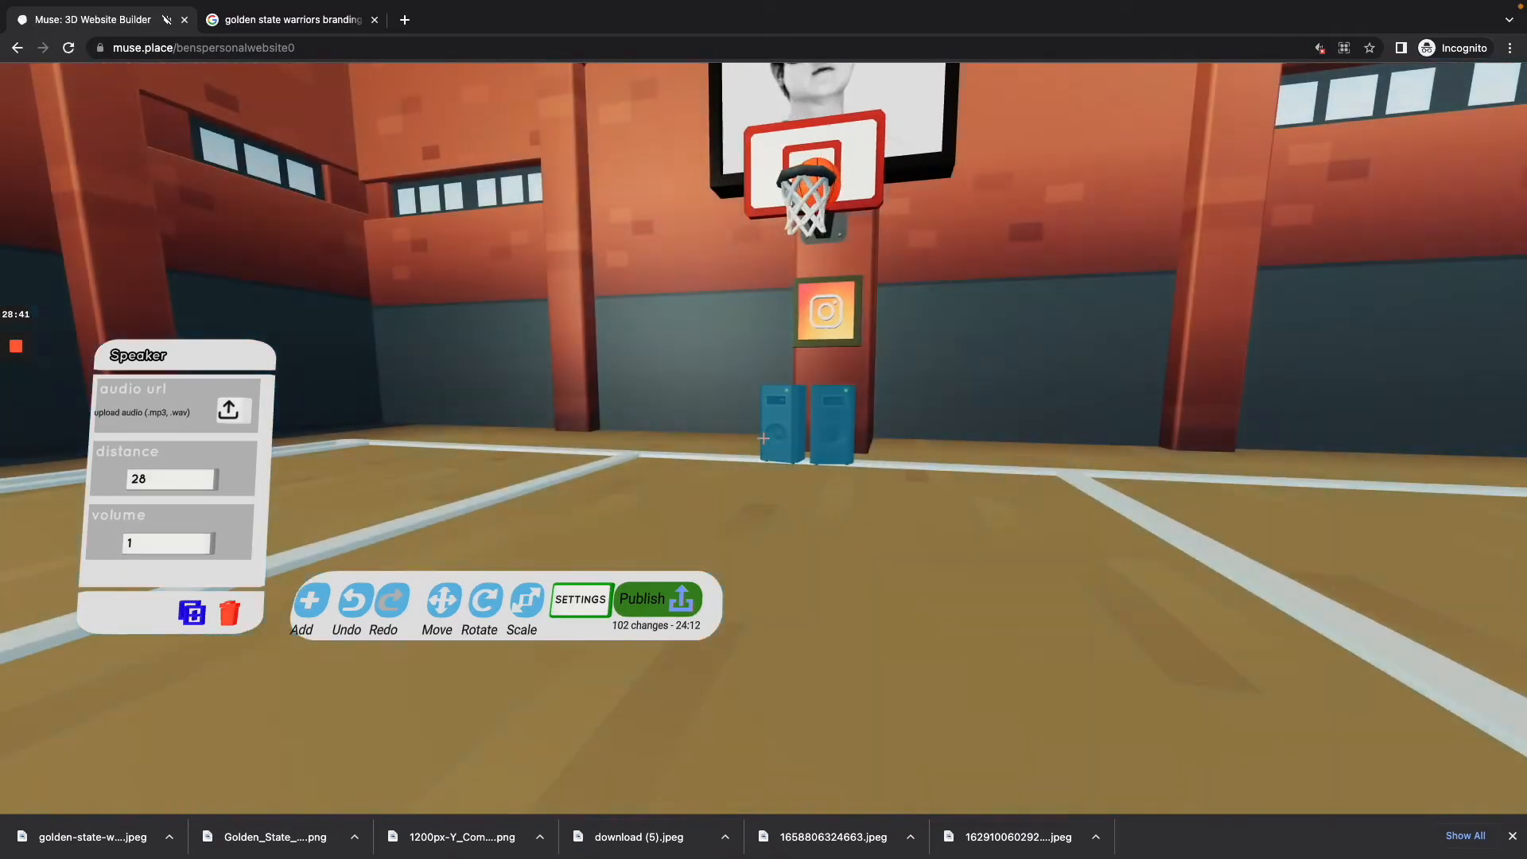
key("s")
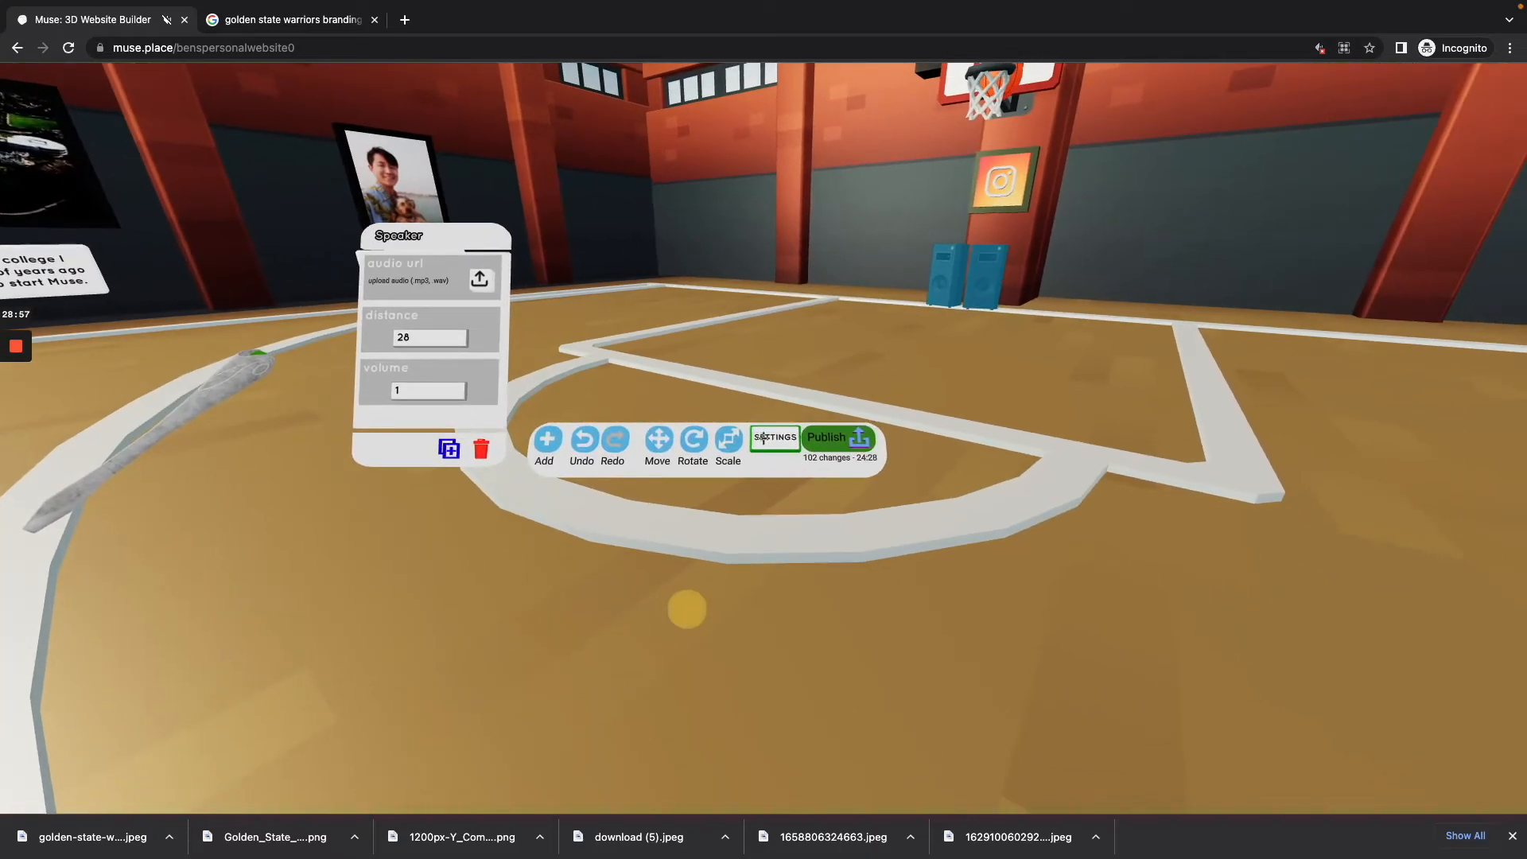
left_click(763, 437)
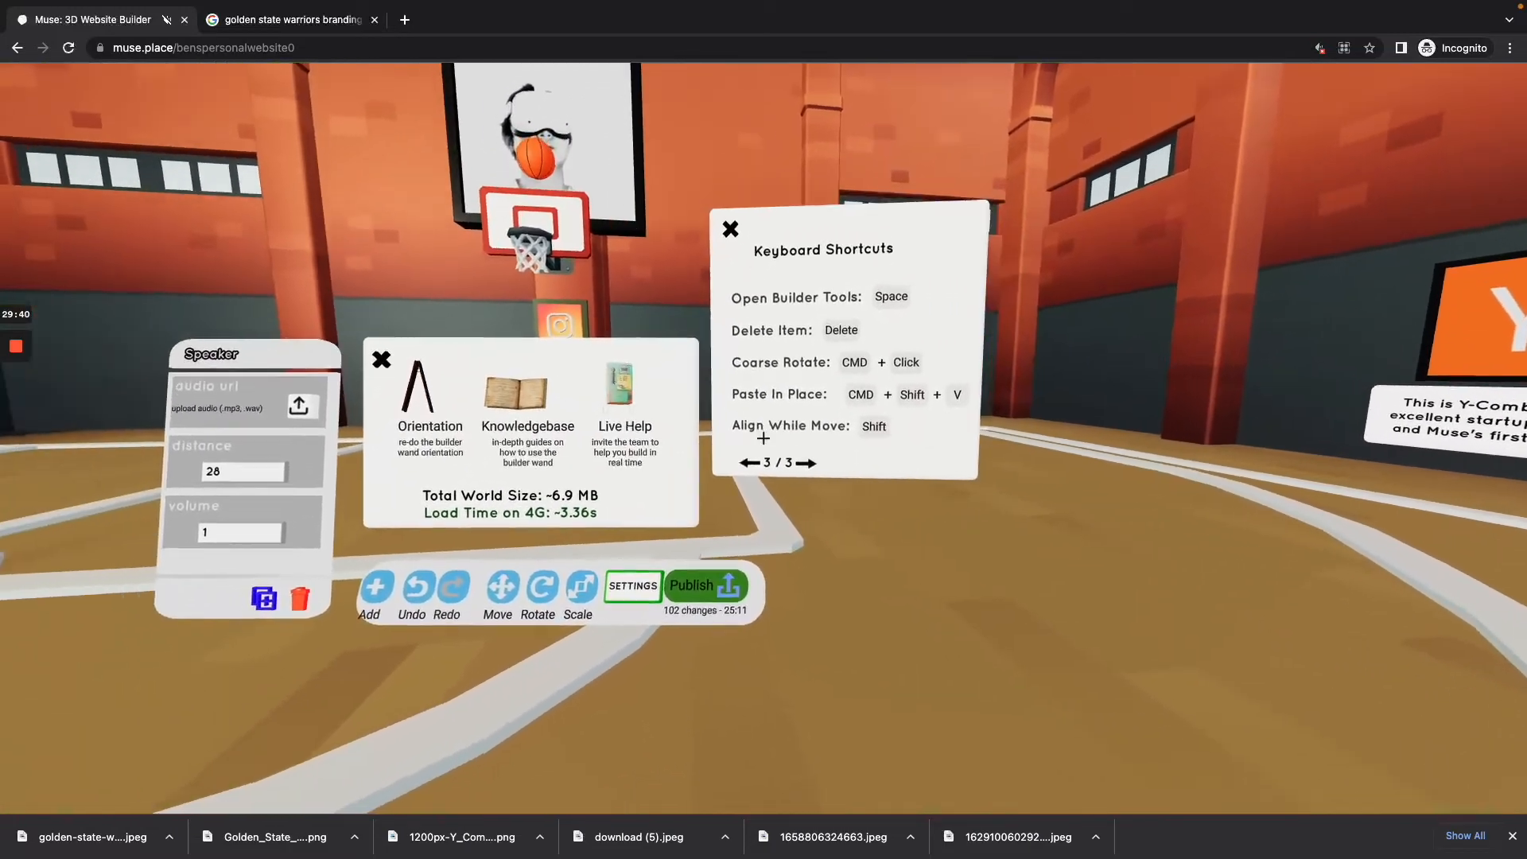
Step: Close the world settings and publish the changes without a description
left_click(763, 439)
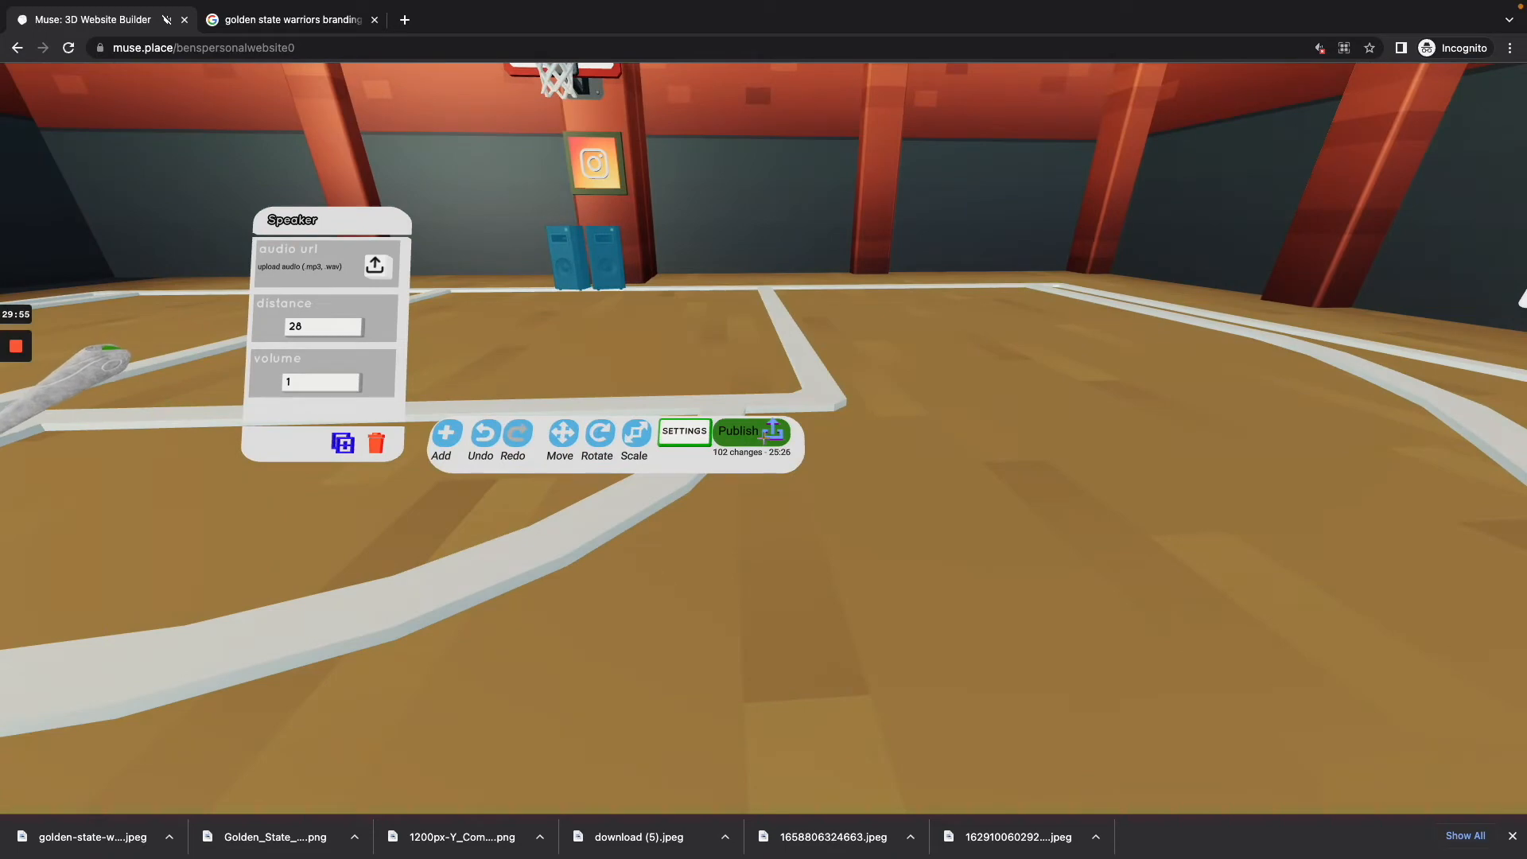
left_click(762, 435)
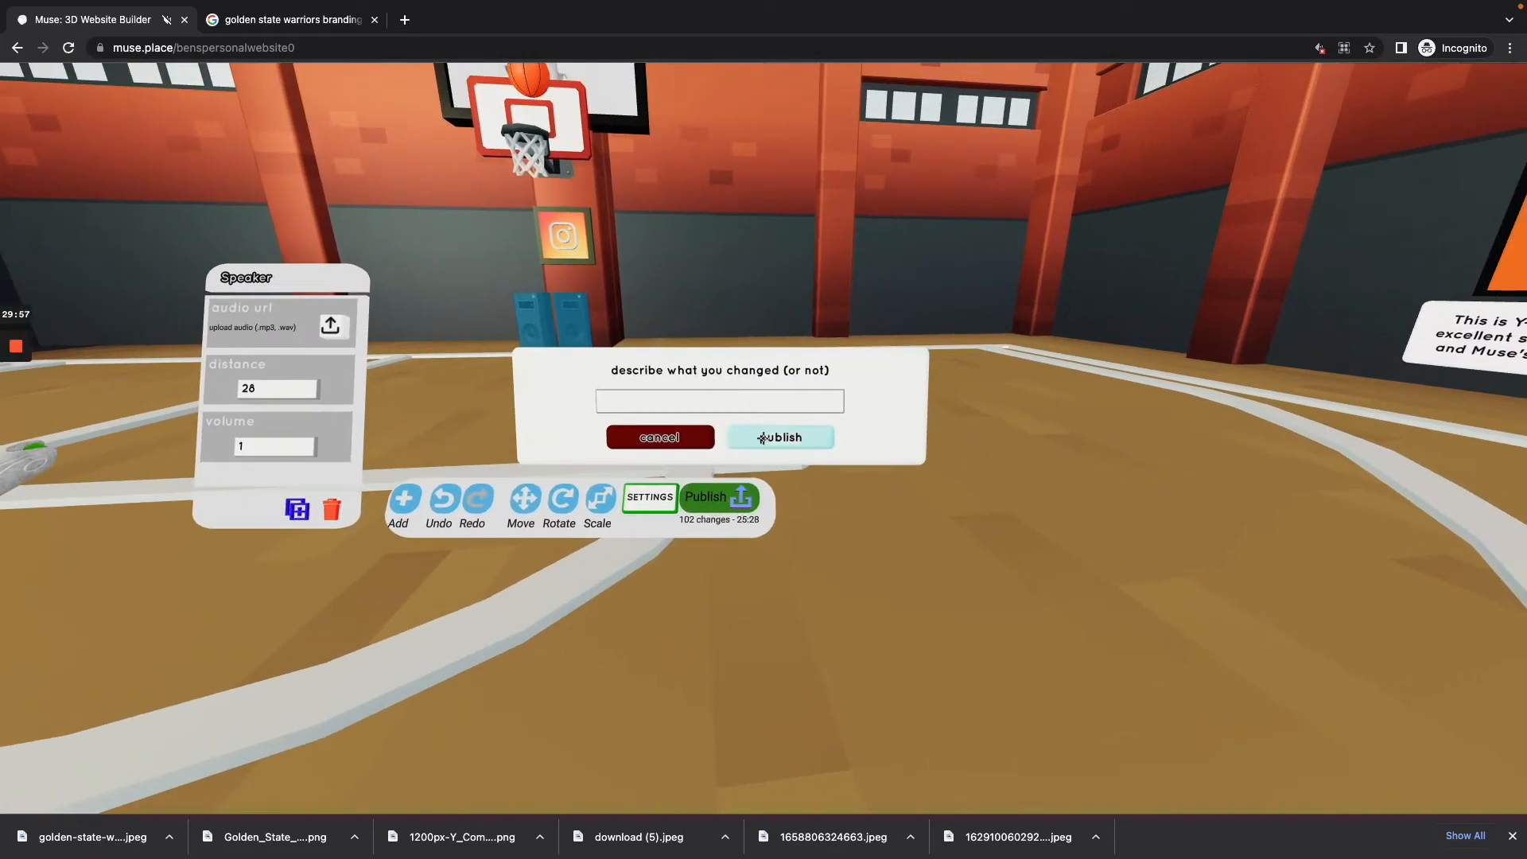
left_click(763, 436)
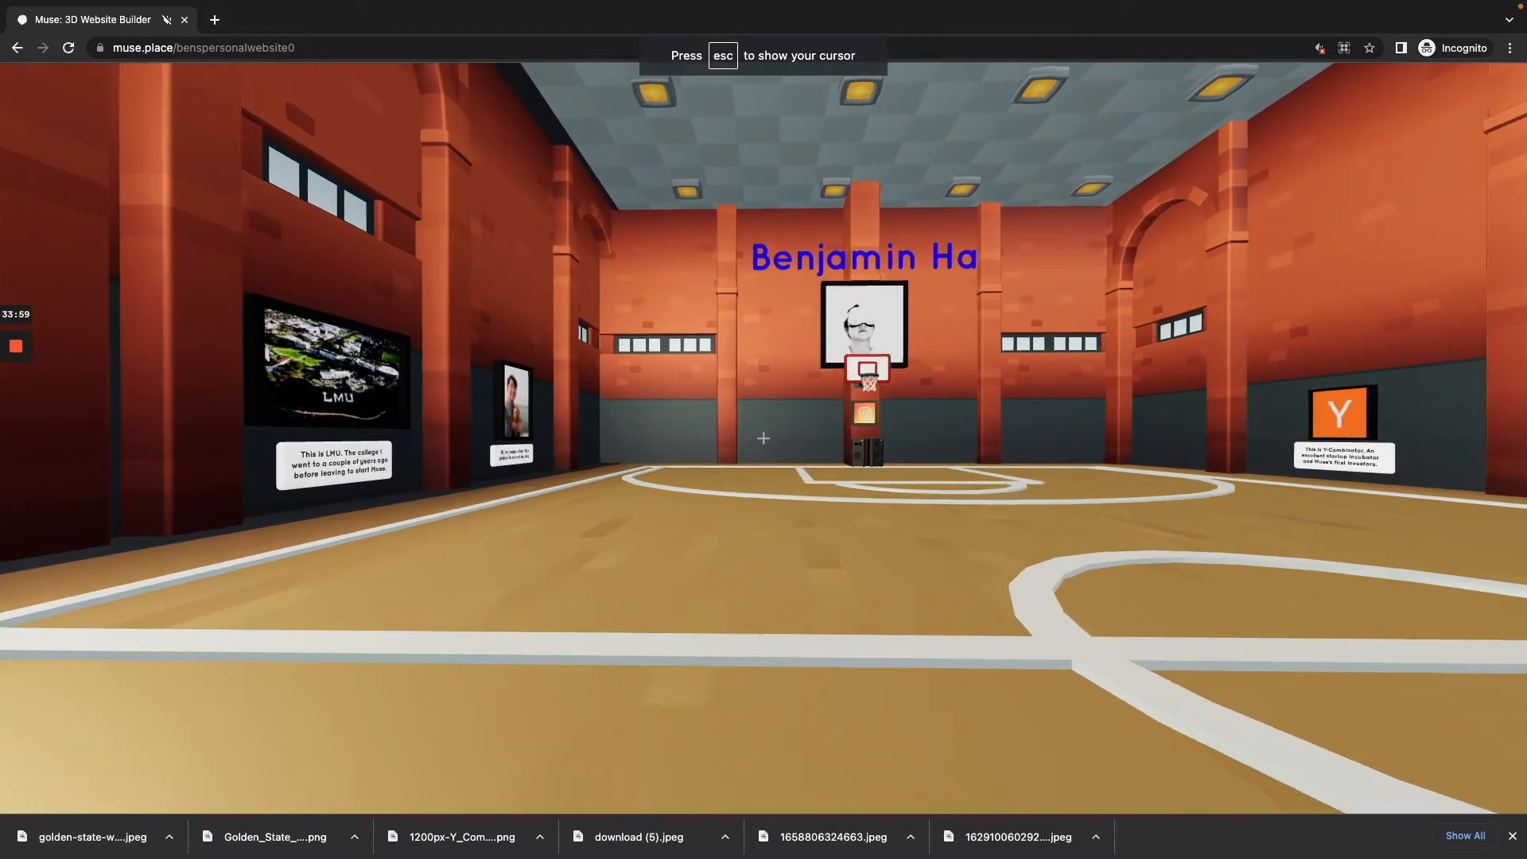
Step: Release the cursor and open the world's address, muse.place/benspersonalwebsite0, in a new browser tab
key("Escape")
left_click(241, 51)
key("ctrl+c")
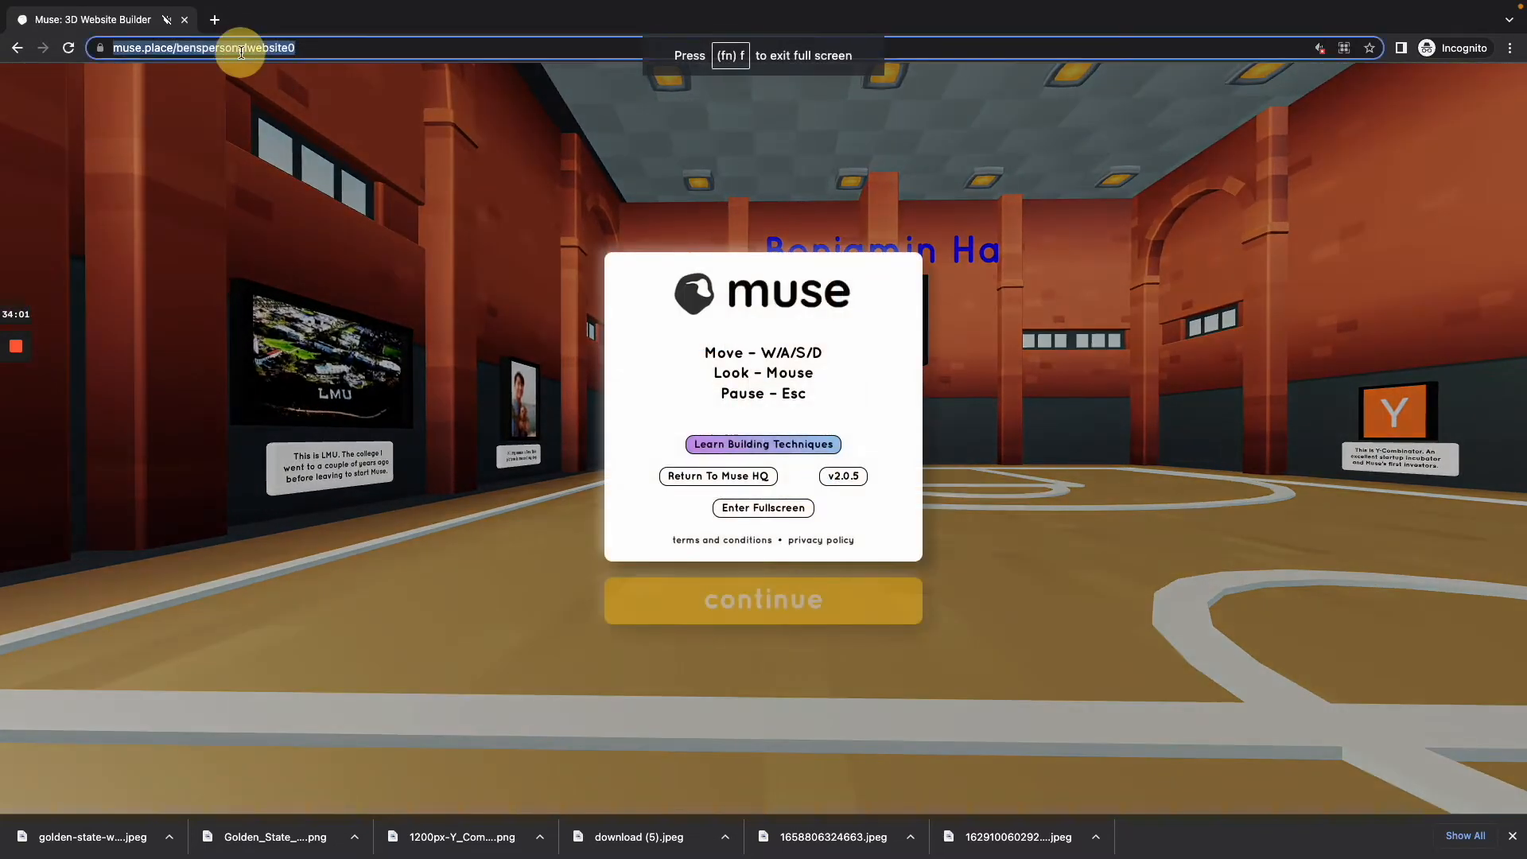
left_click(211, 18)
key("ctrl+v")
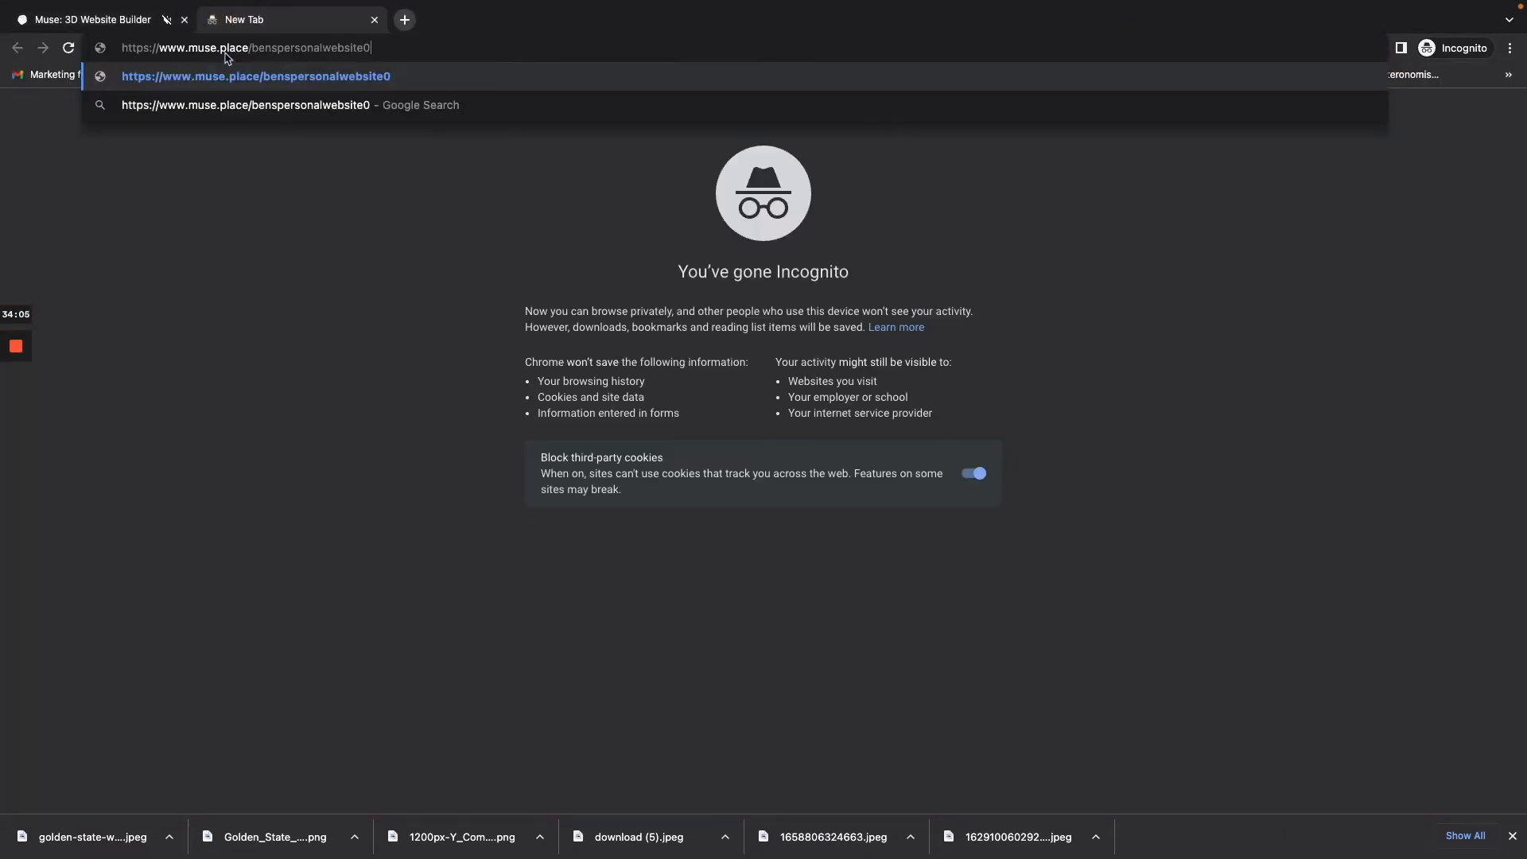
key("Return")
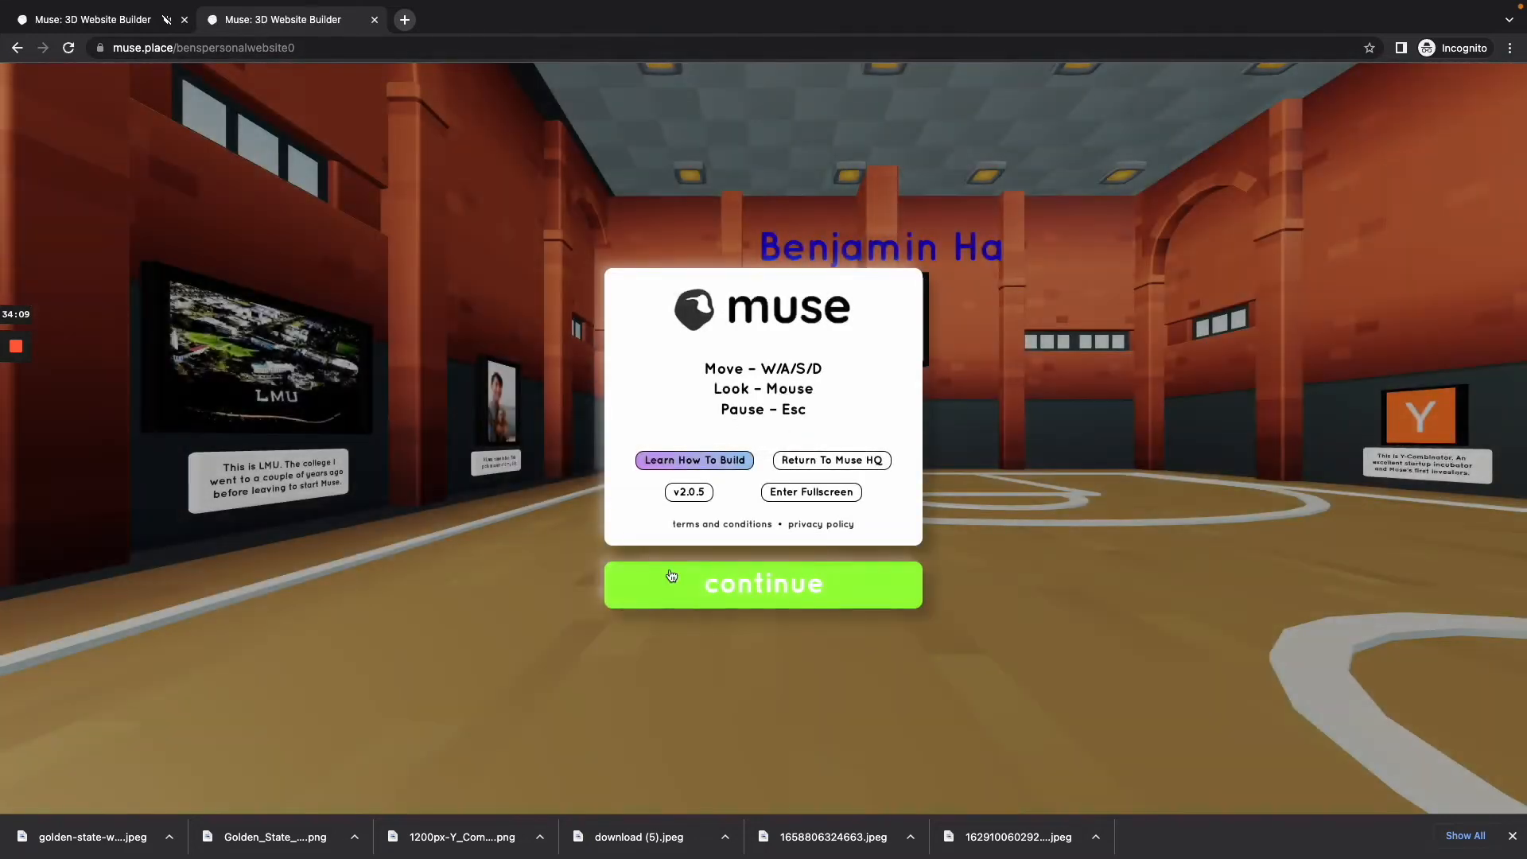
Step: Enter the published world and walk past the Golden State Warriors wall to the basketball hoop to inspect the result
left_click(691, 595)
key("w")
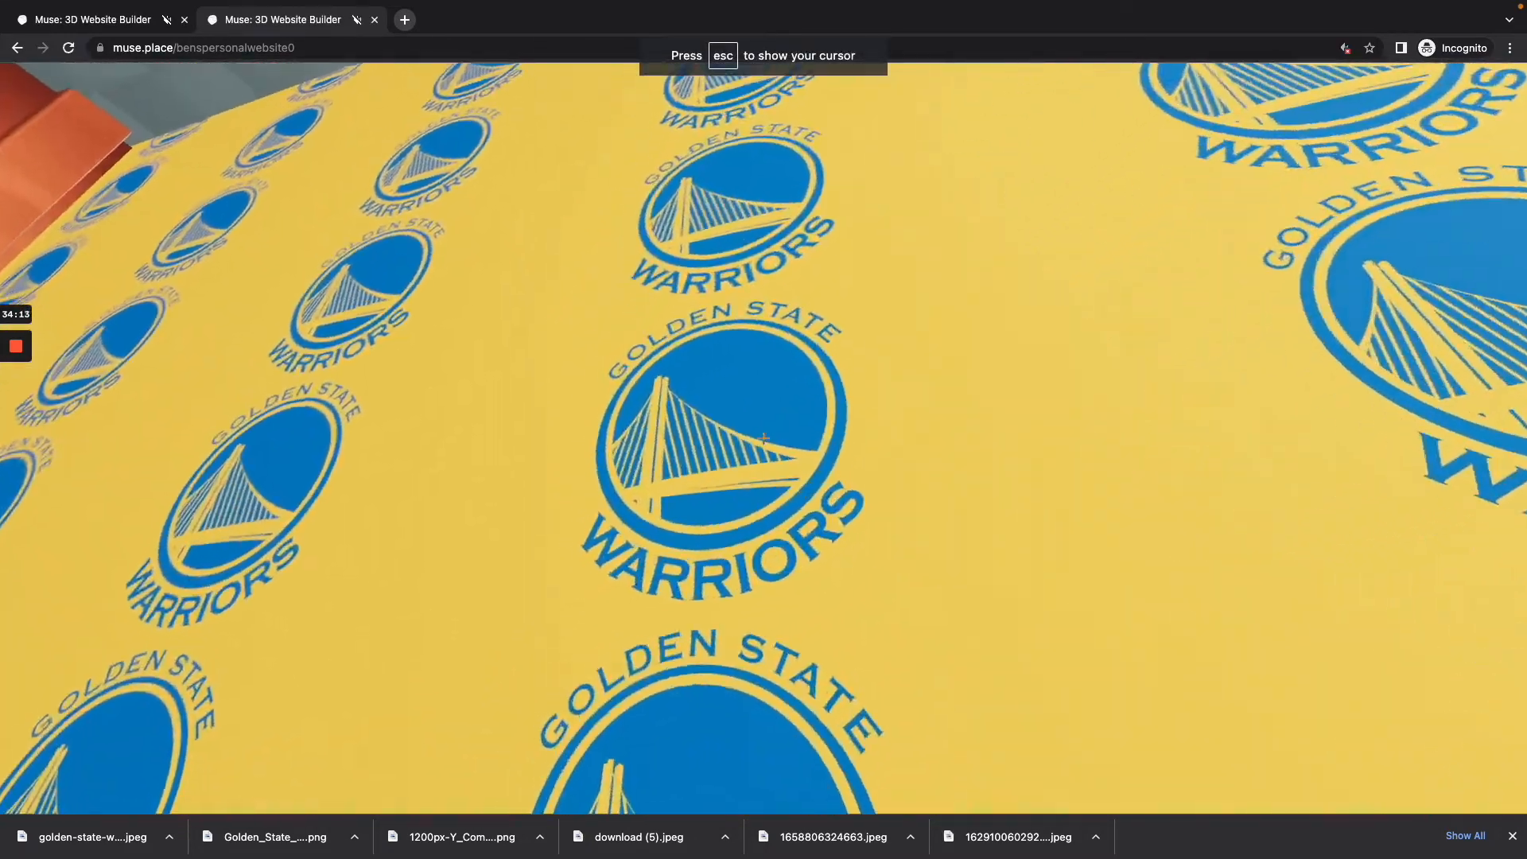
key("w")
key("w")
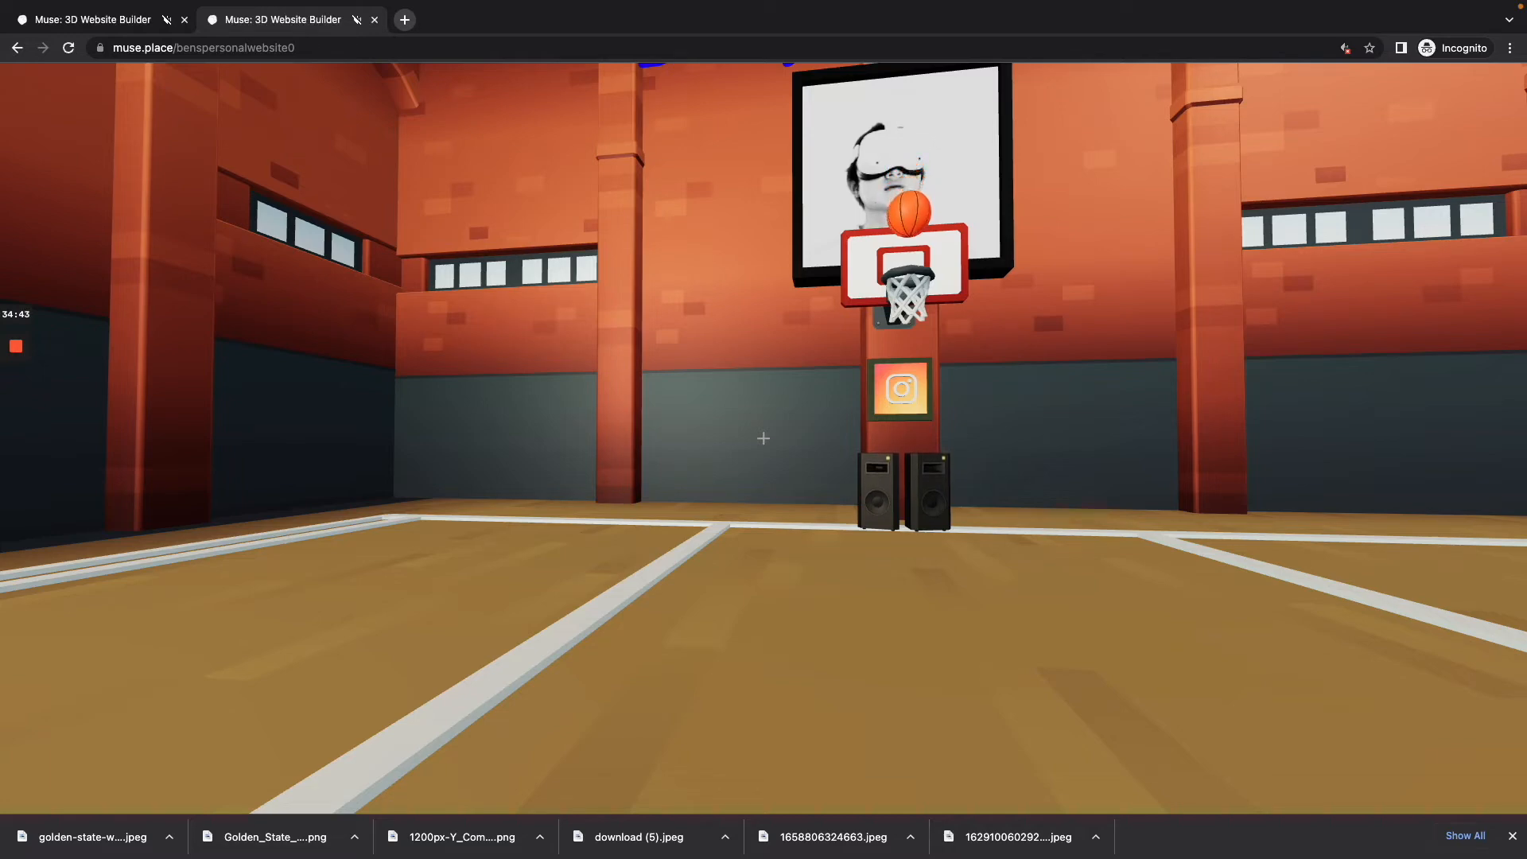
Step: Open the builder tools and add a Gallery Light to the court
key("Tab")
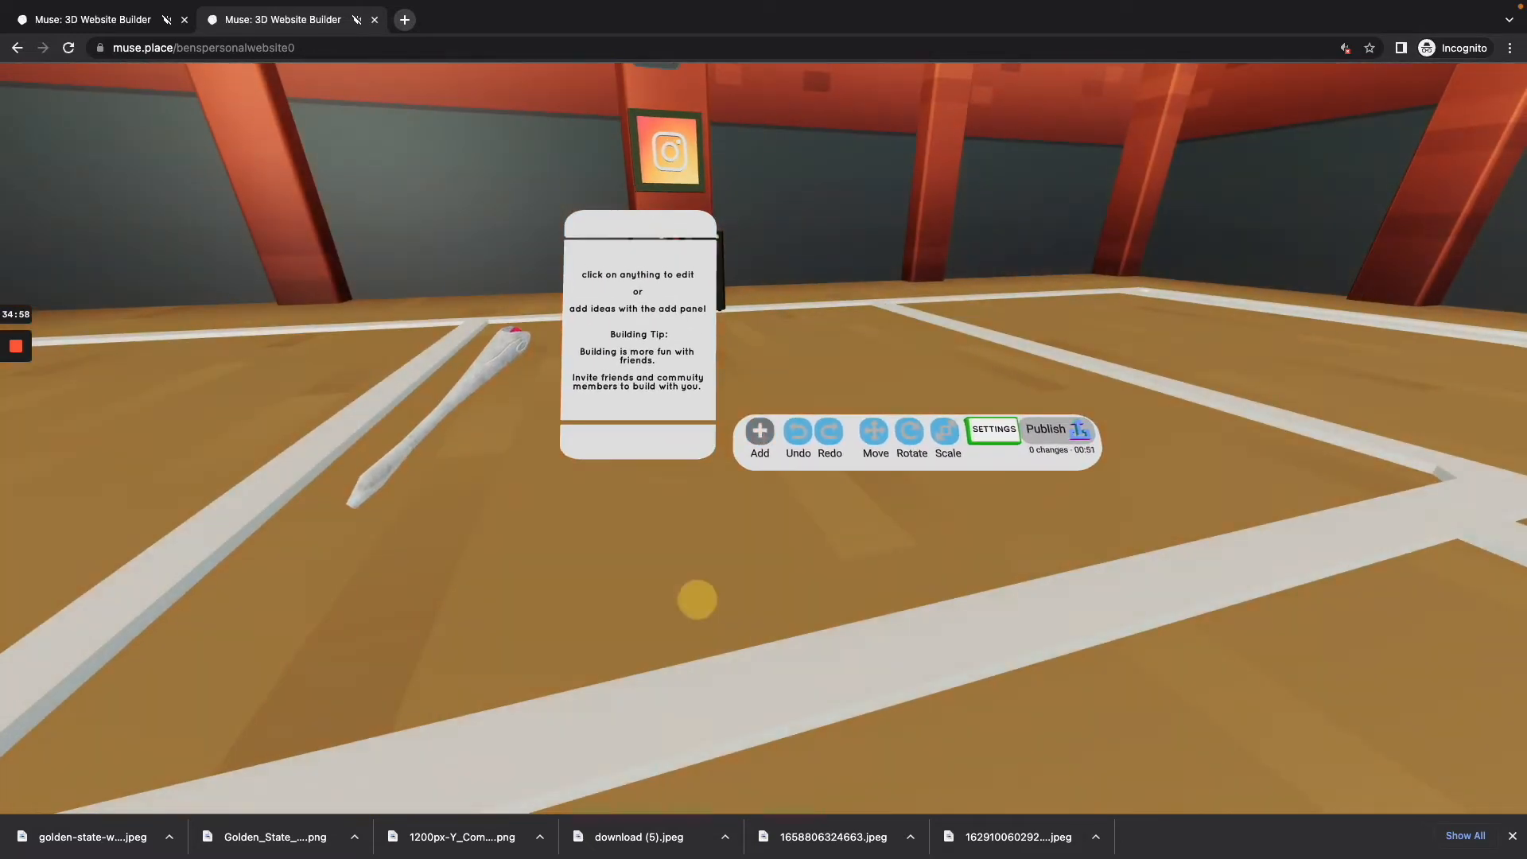
left_click(761, 436)
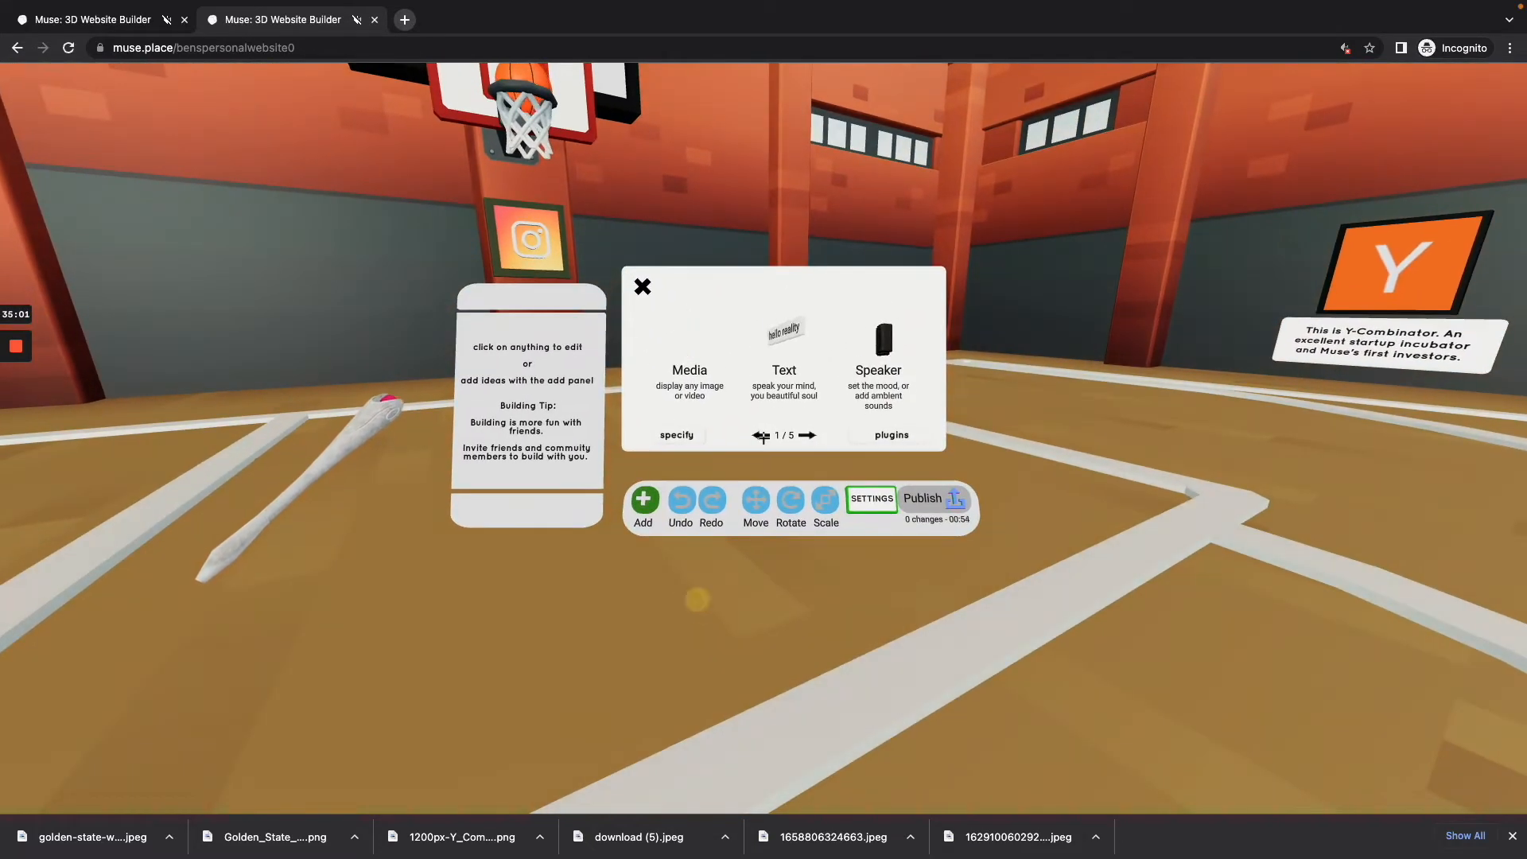
left_click(762, 435)
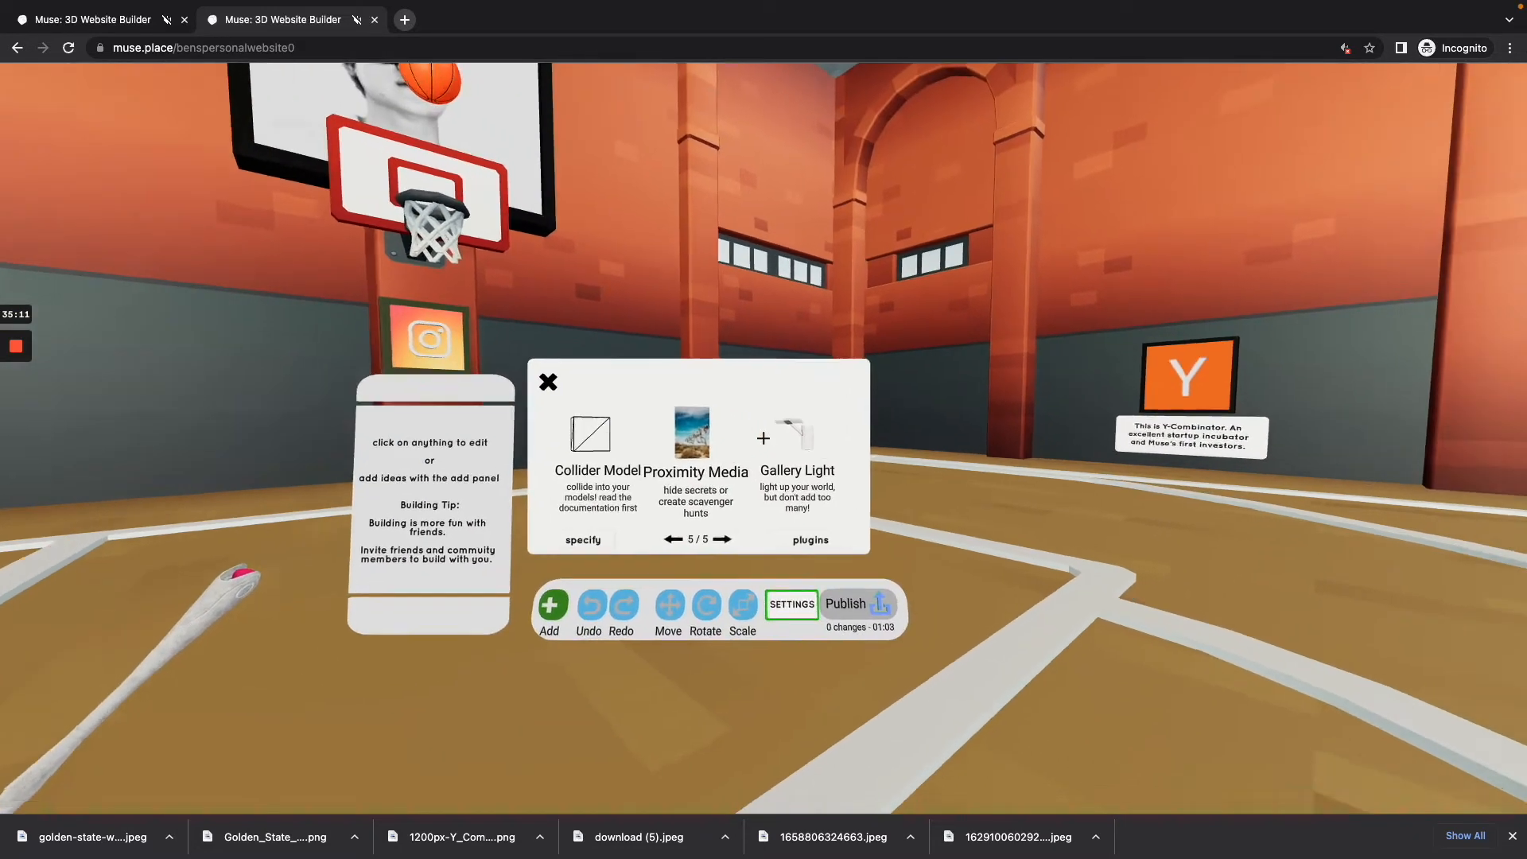
left_click(763, 438)
key("s")
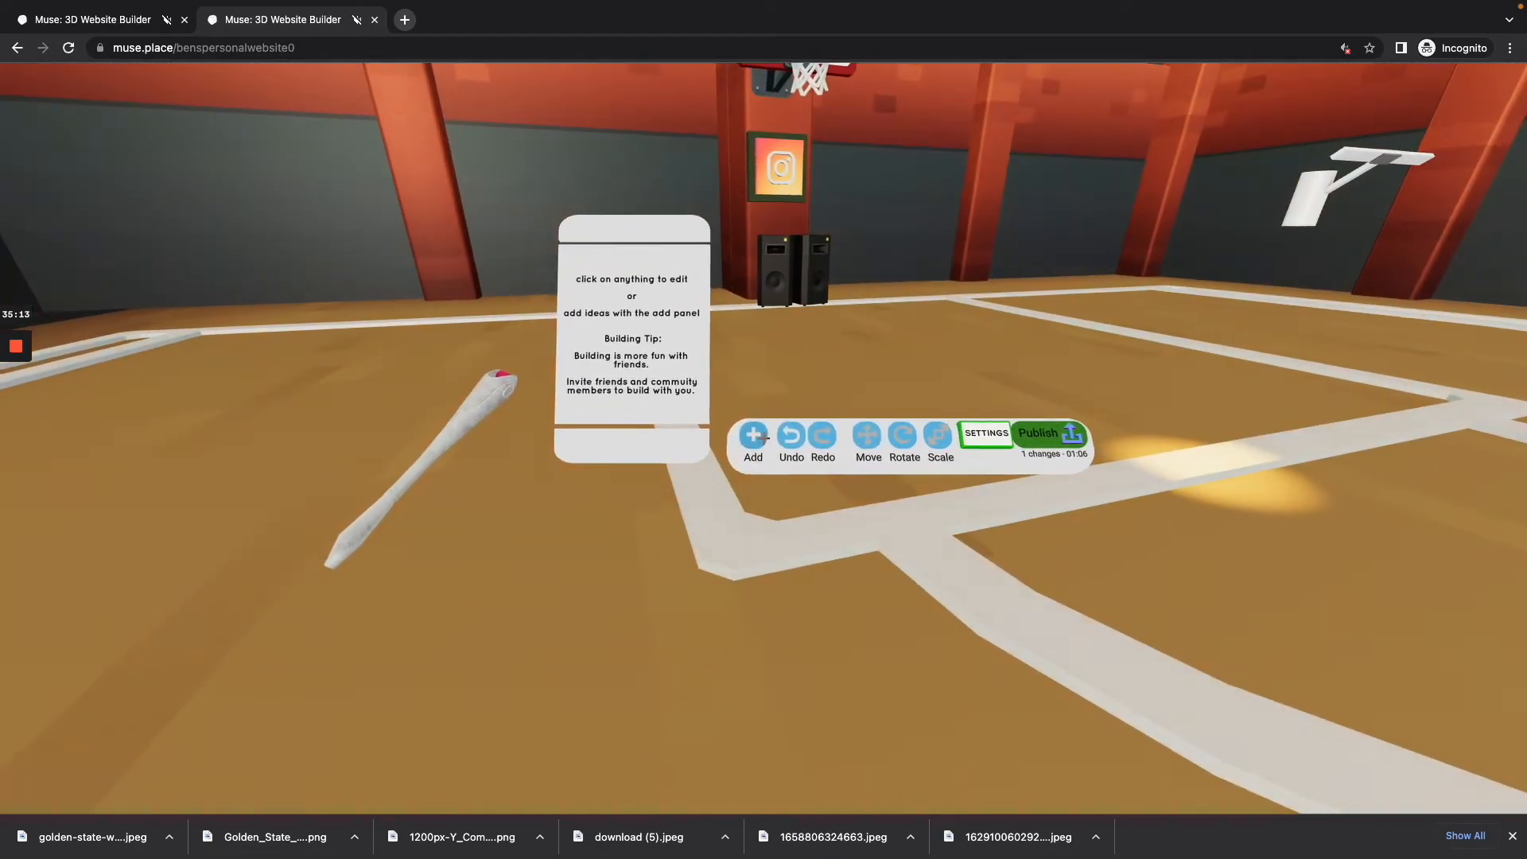
Step: Add a Proximity Media item to the court, check it from near and far, and open its settings
left_click(763, 438)
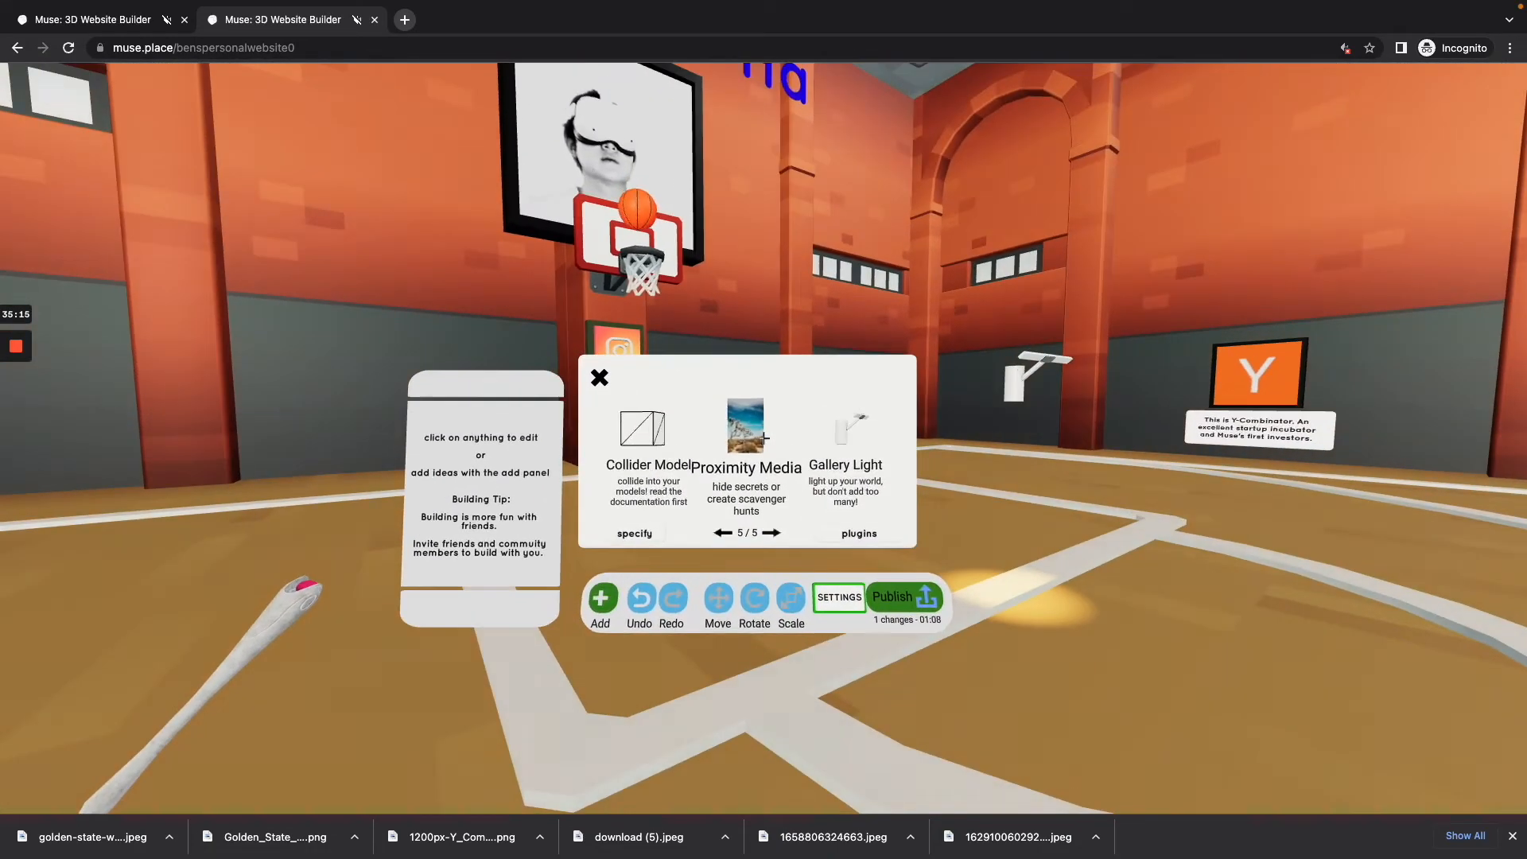
left_click(763, 438)
key("s")
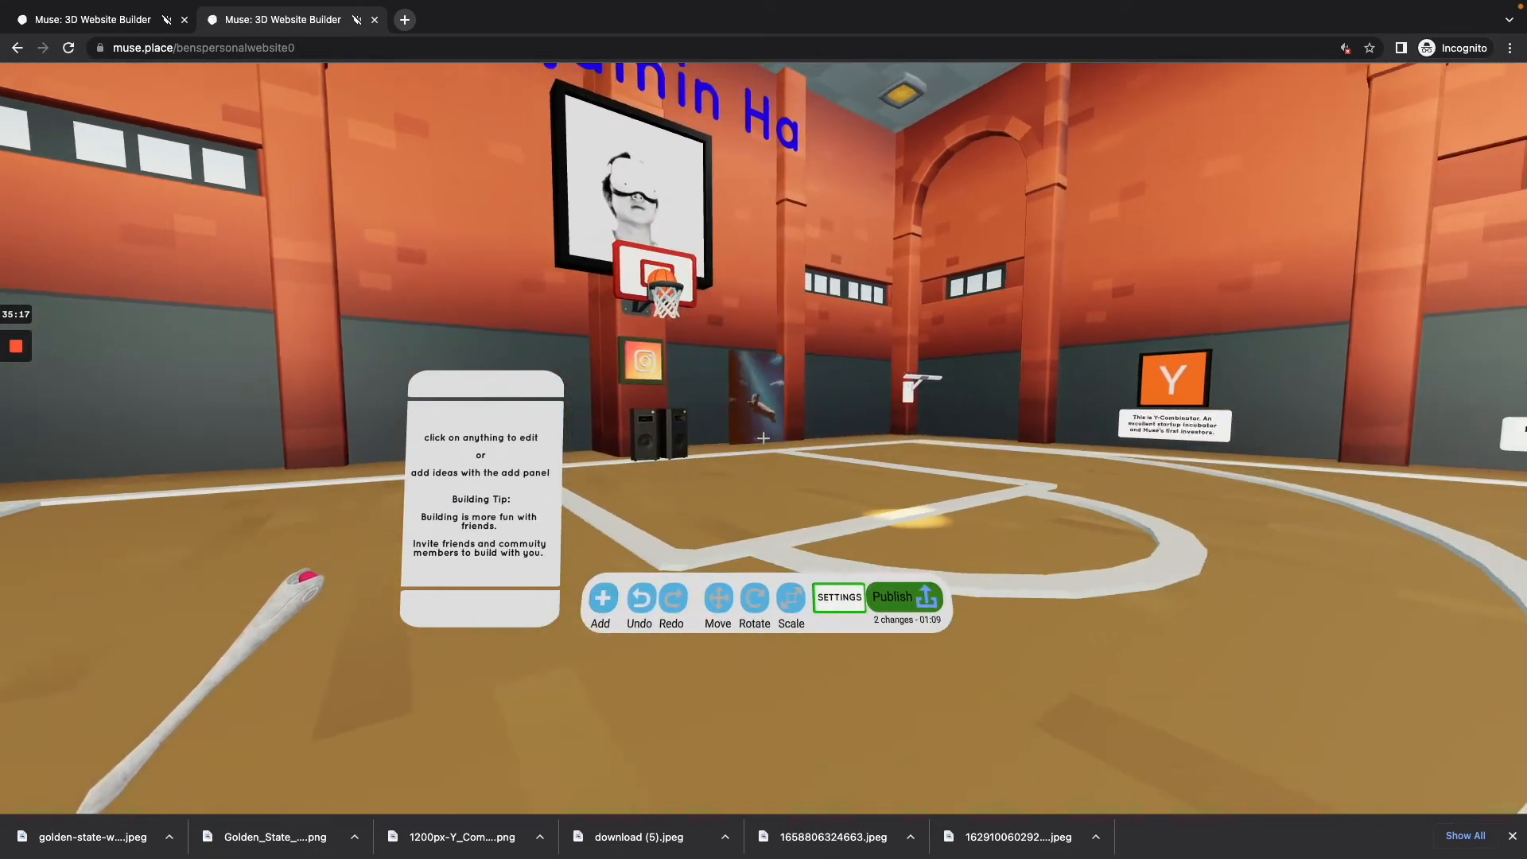
key("w")
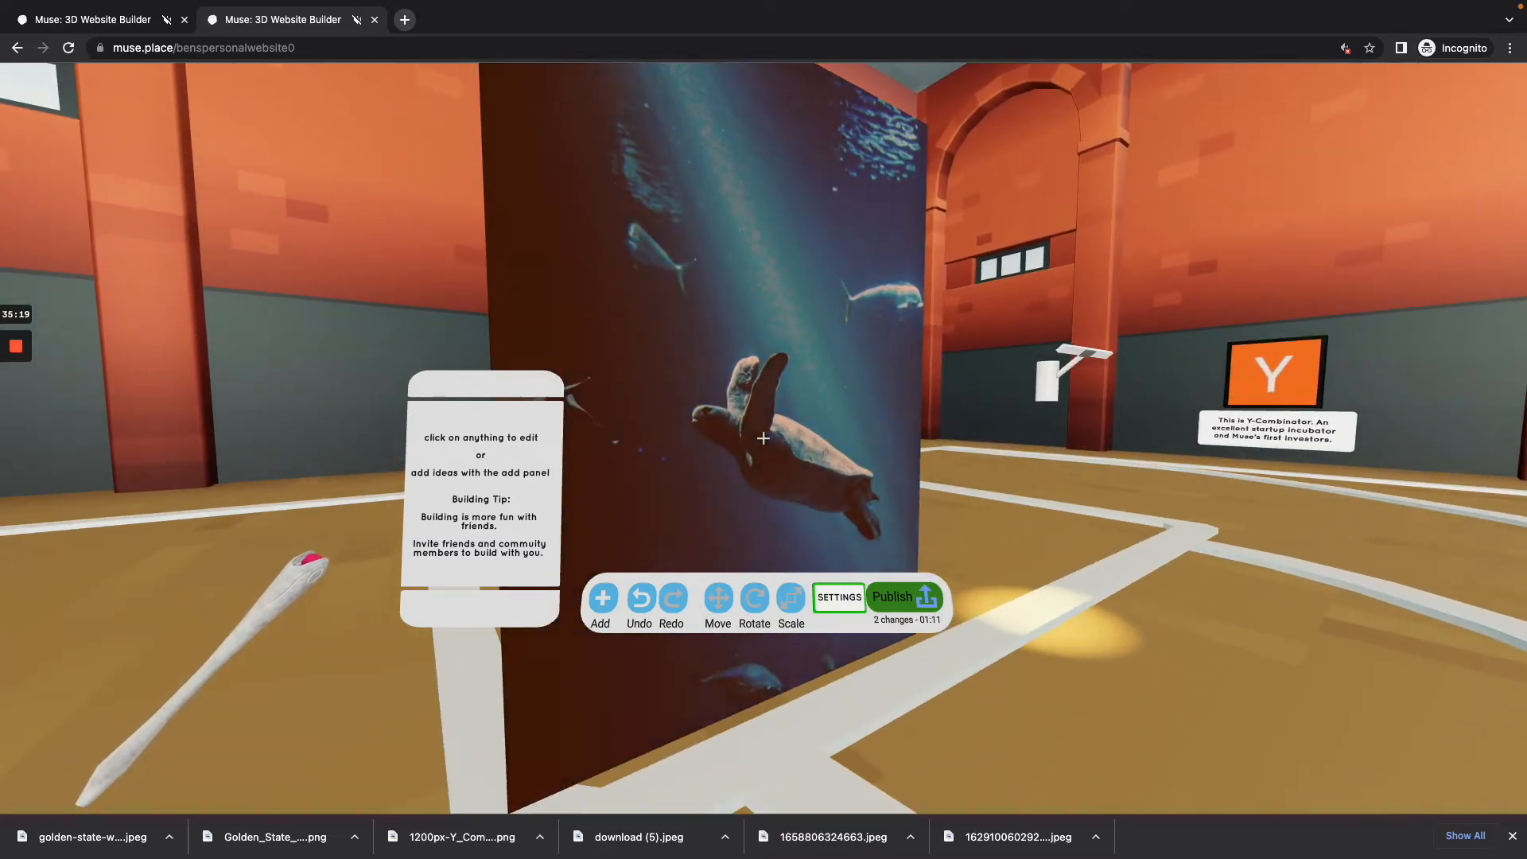
key("s")
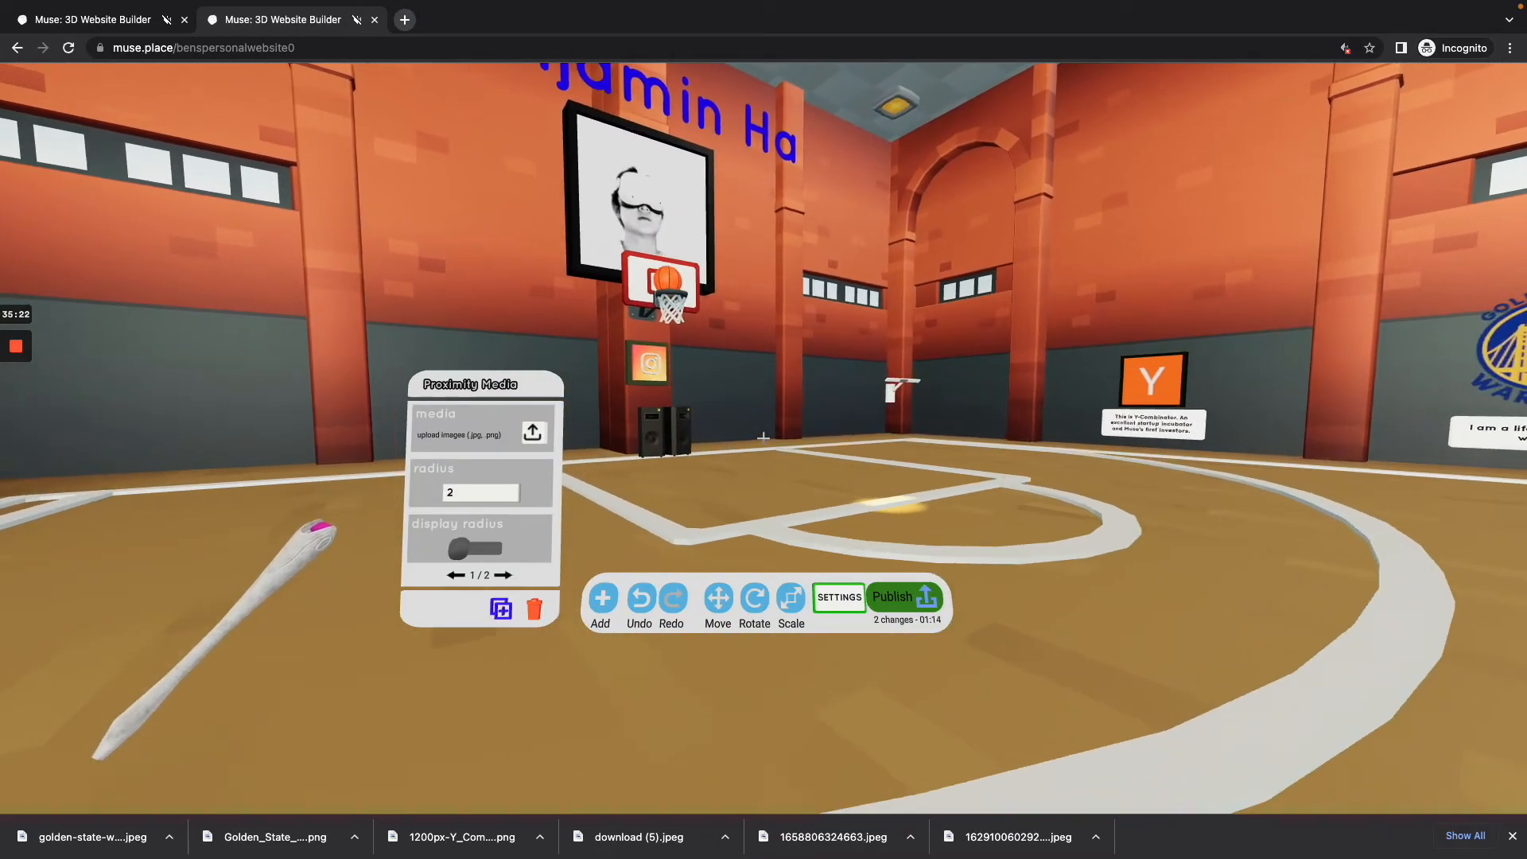
Step: Add a Collider Model to the court in front of the hoop and open its settings
key("w")
key("s")
left_click(765, 430)
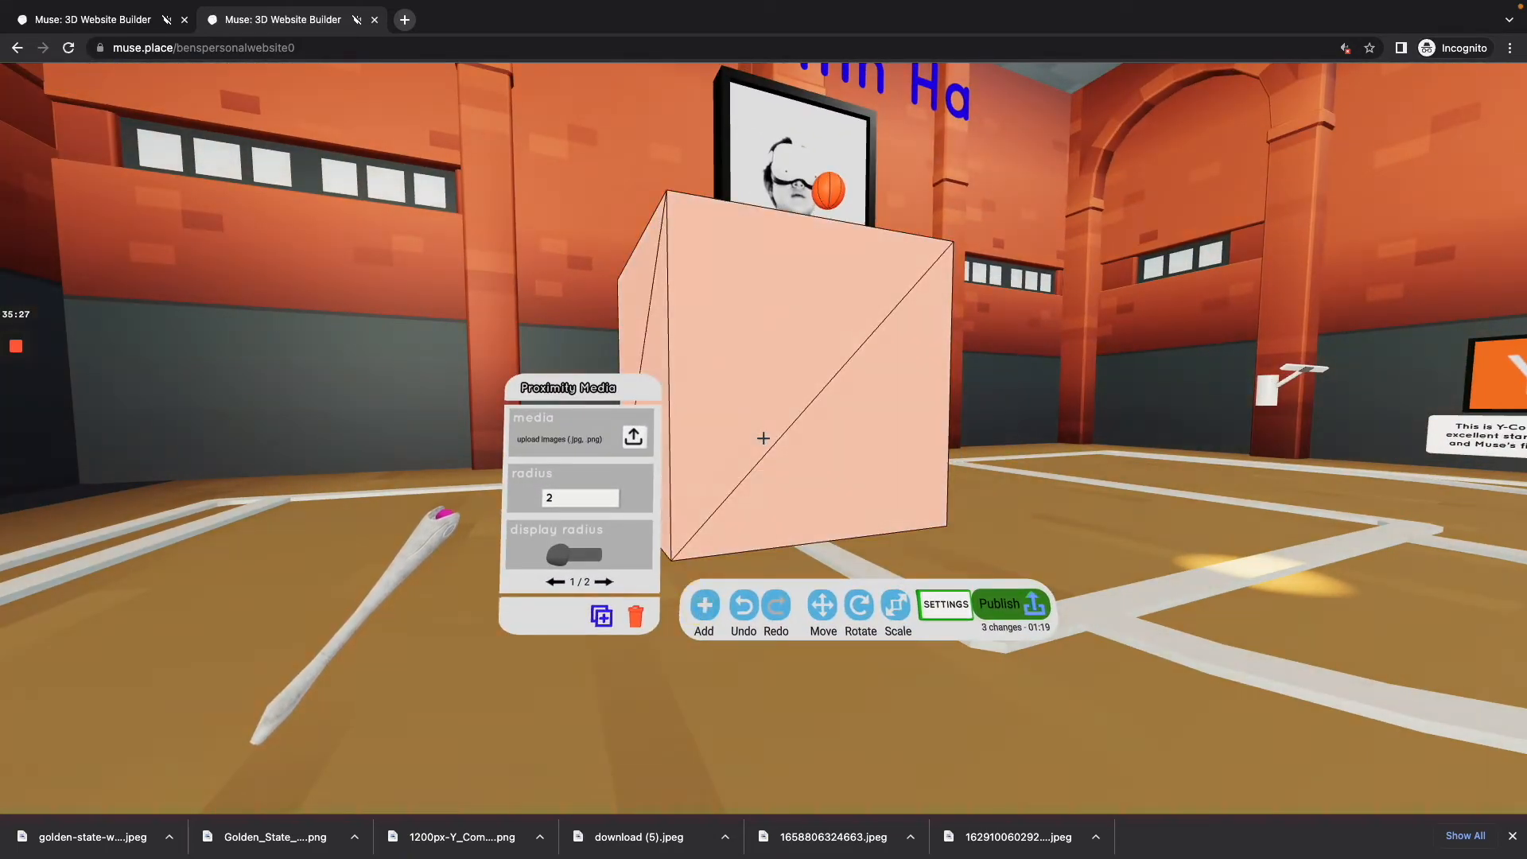
key("s")
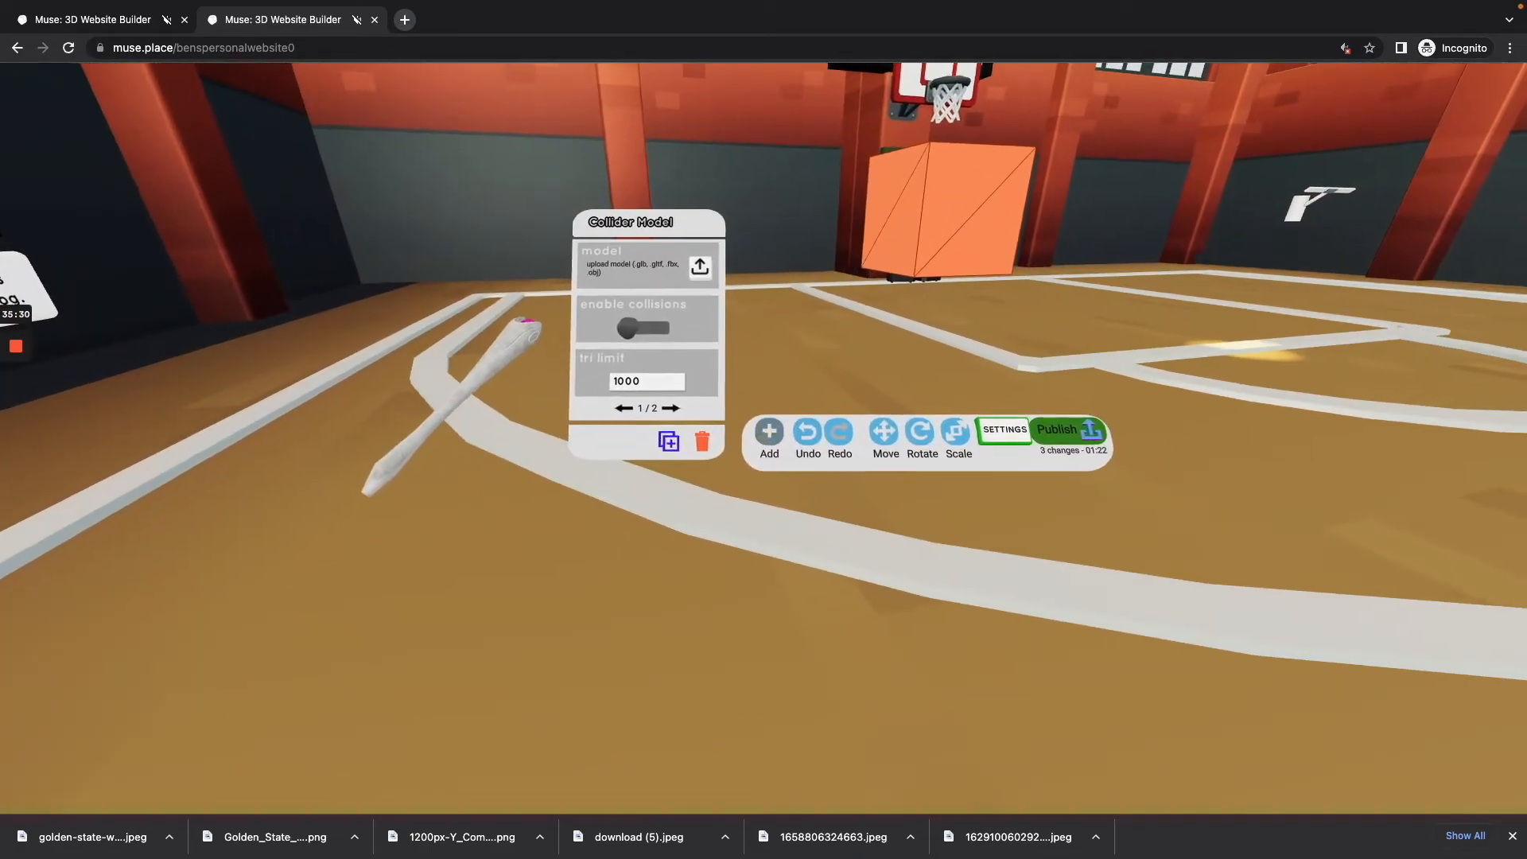
Step: Add the B24: Interrogator character to the court and approach its rating question
left_click(763, 433)
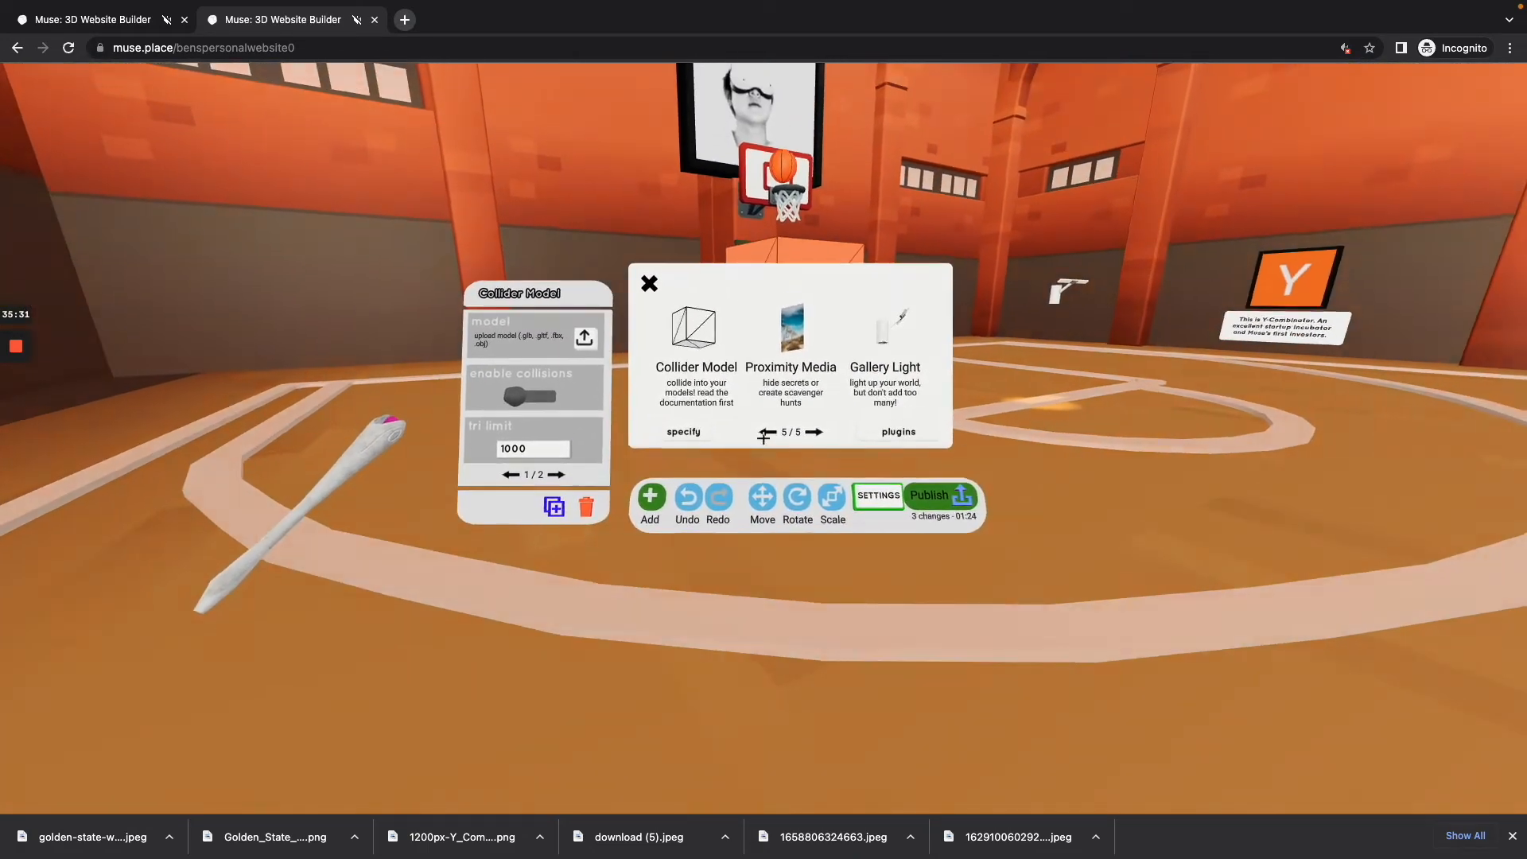
left_click(763, 433)
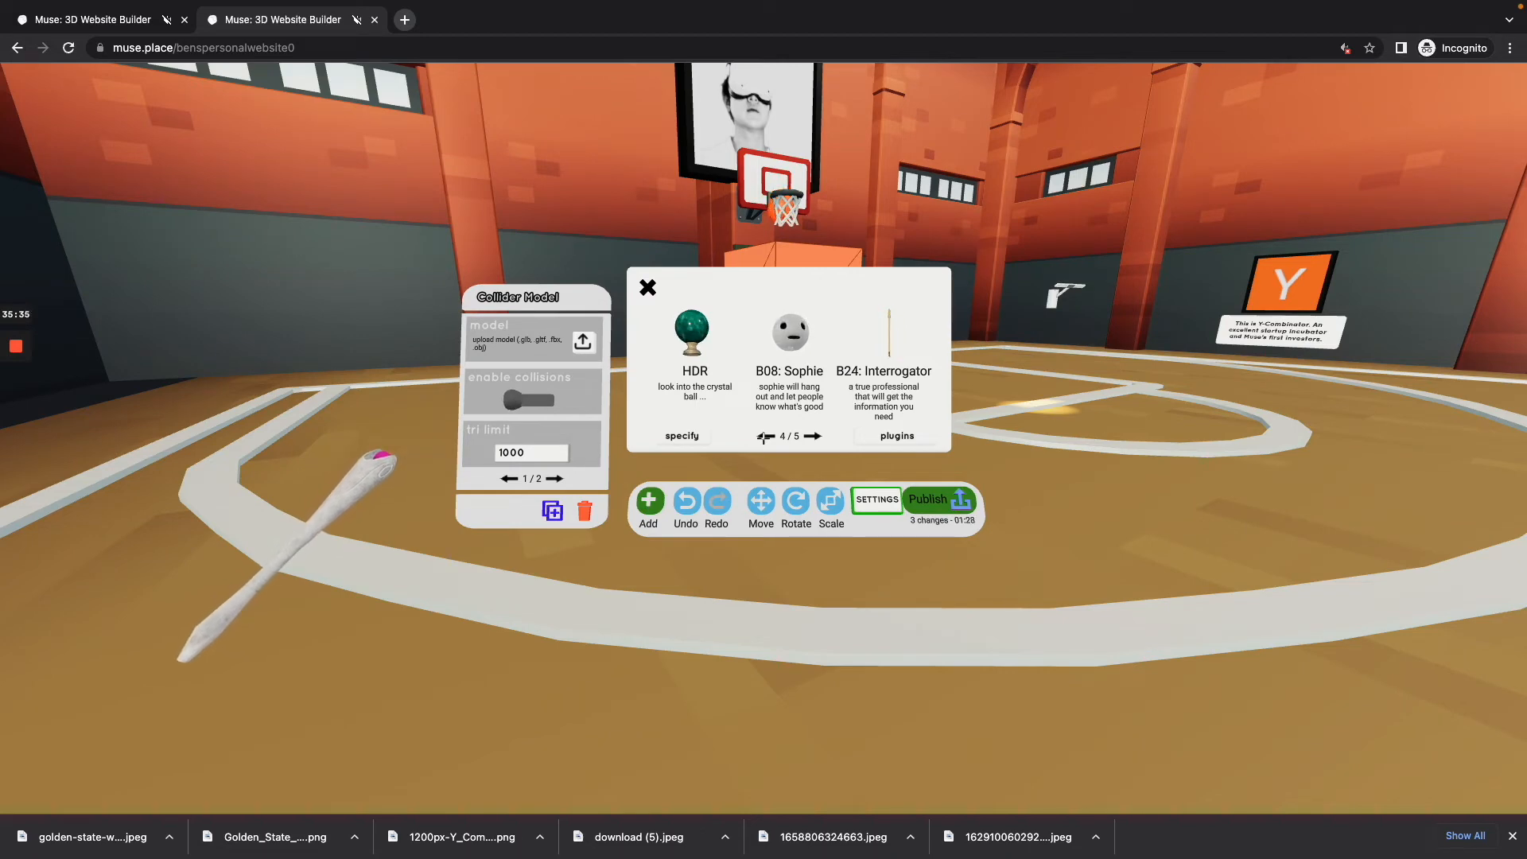
key("s")
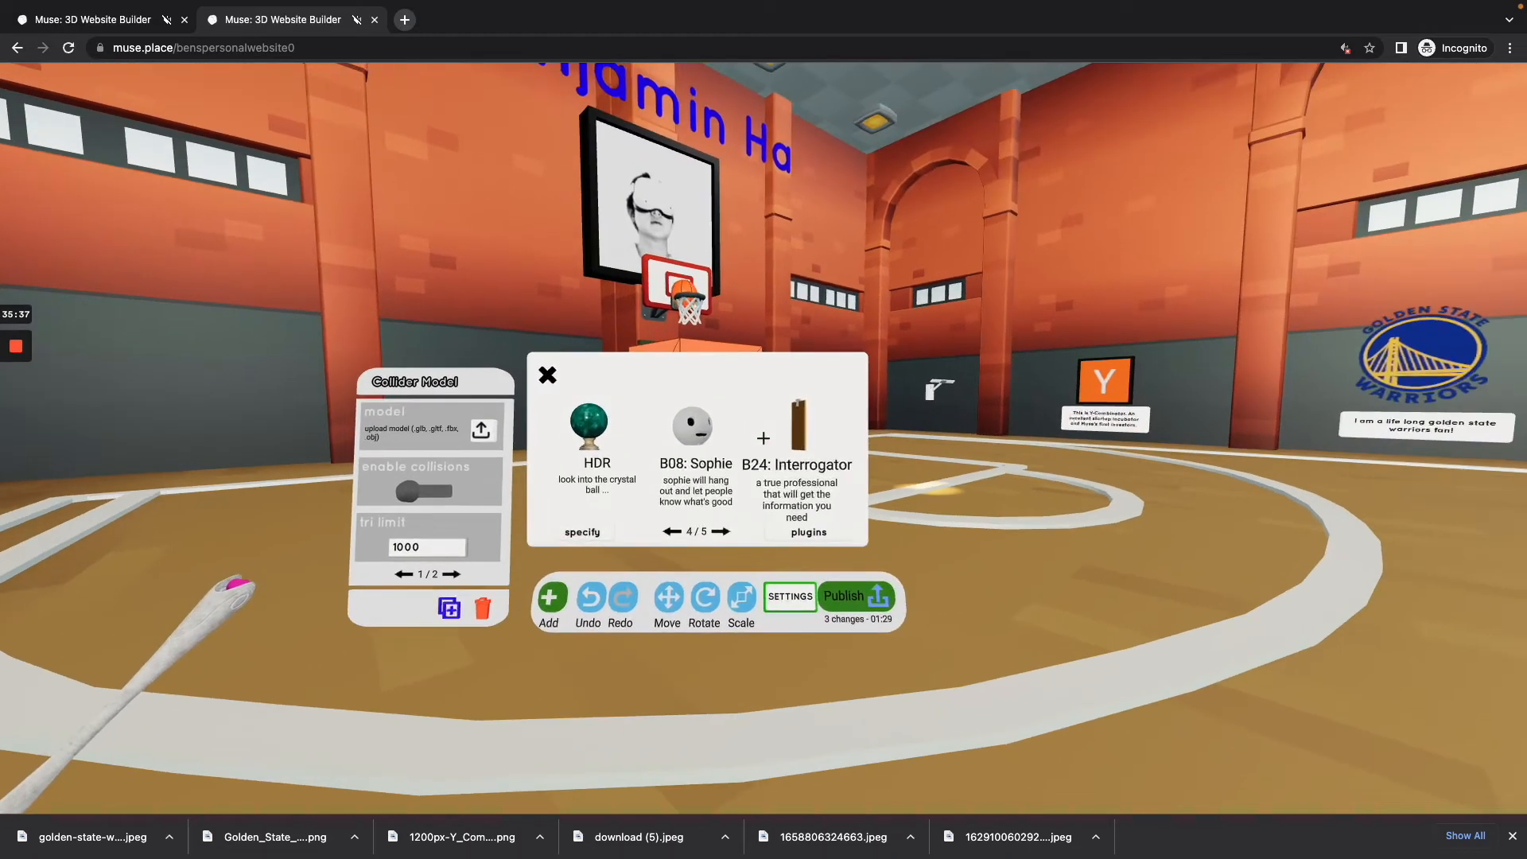
left_click(763, 437)
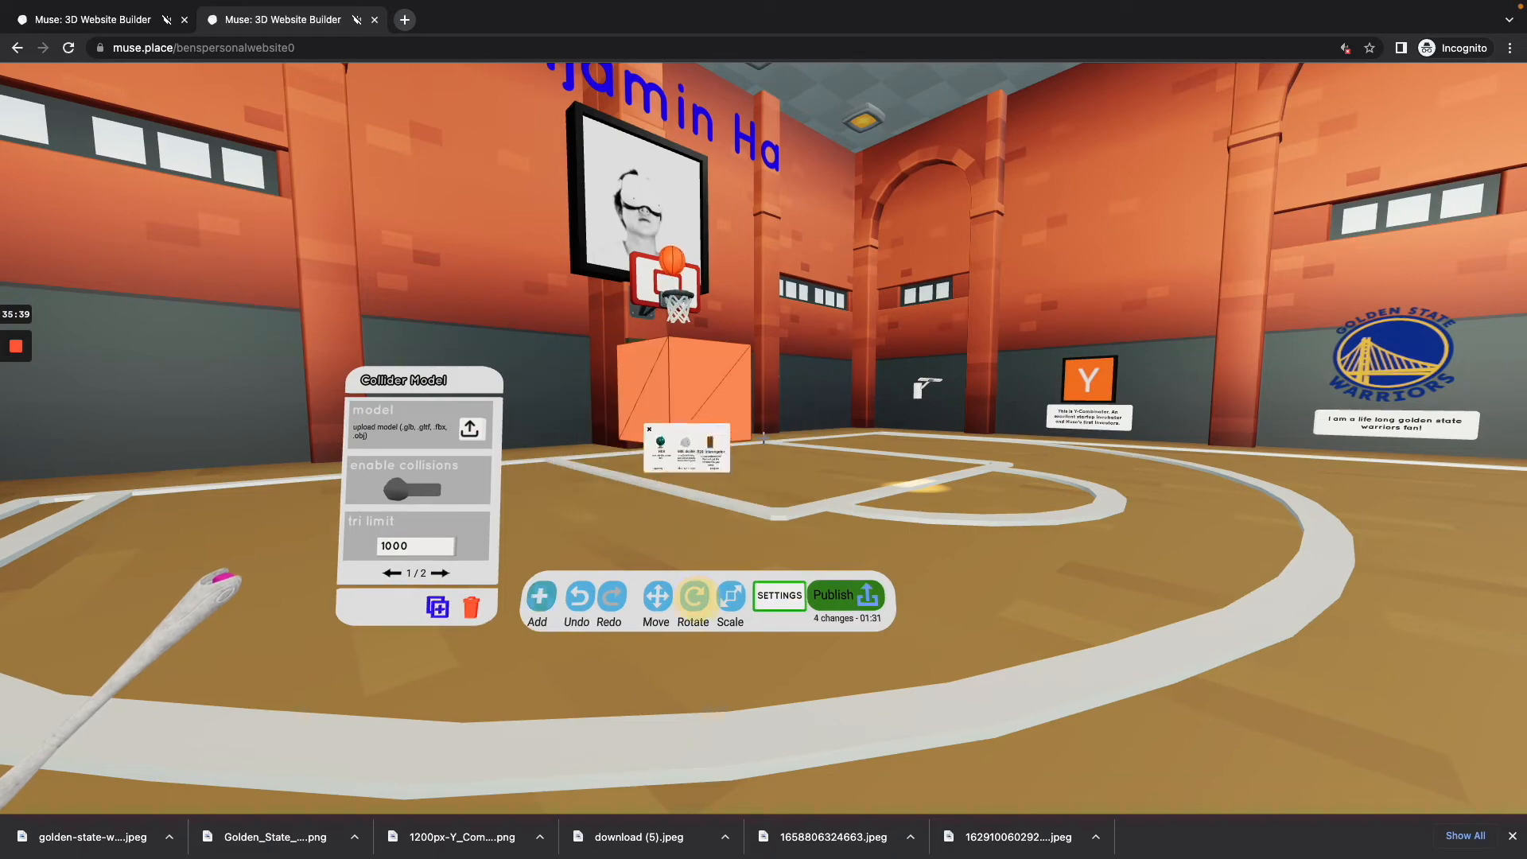
key("s")
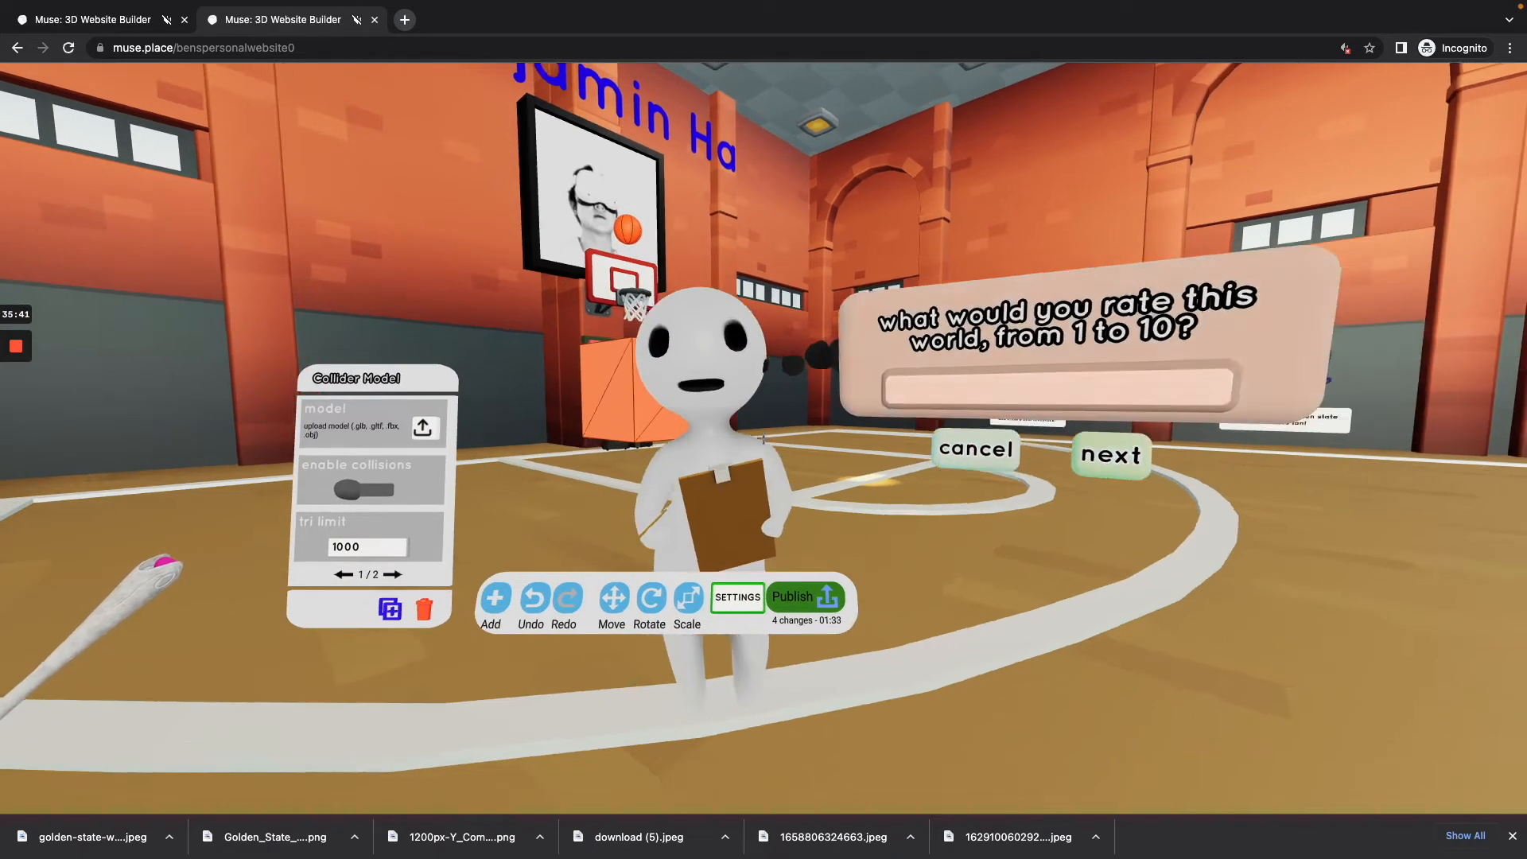
key("w")
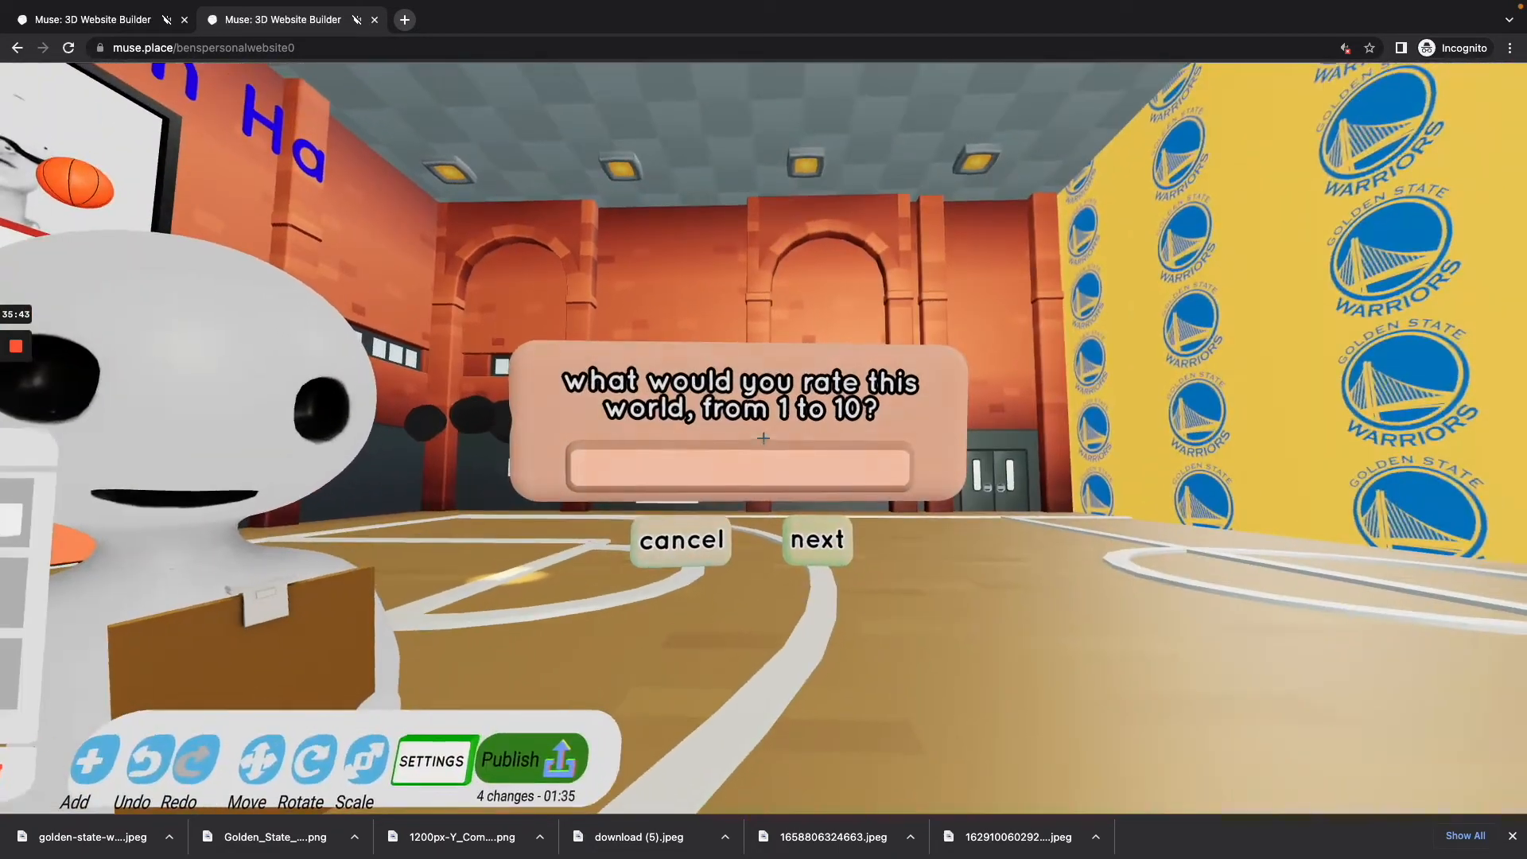
Step: Open the Interrogator's settings, then edit and confirm its survey question about rating the world from 1 to 10
left_click(764, 438)
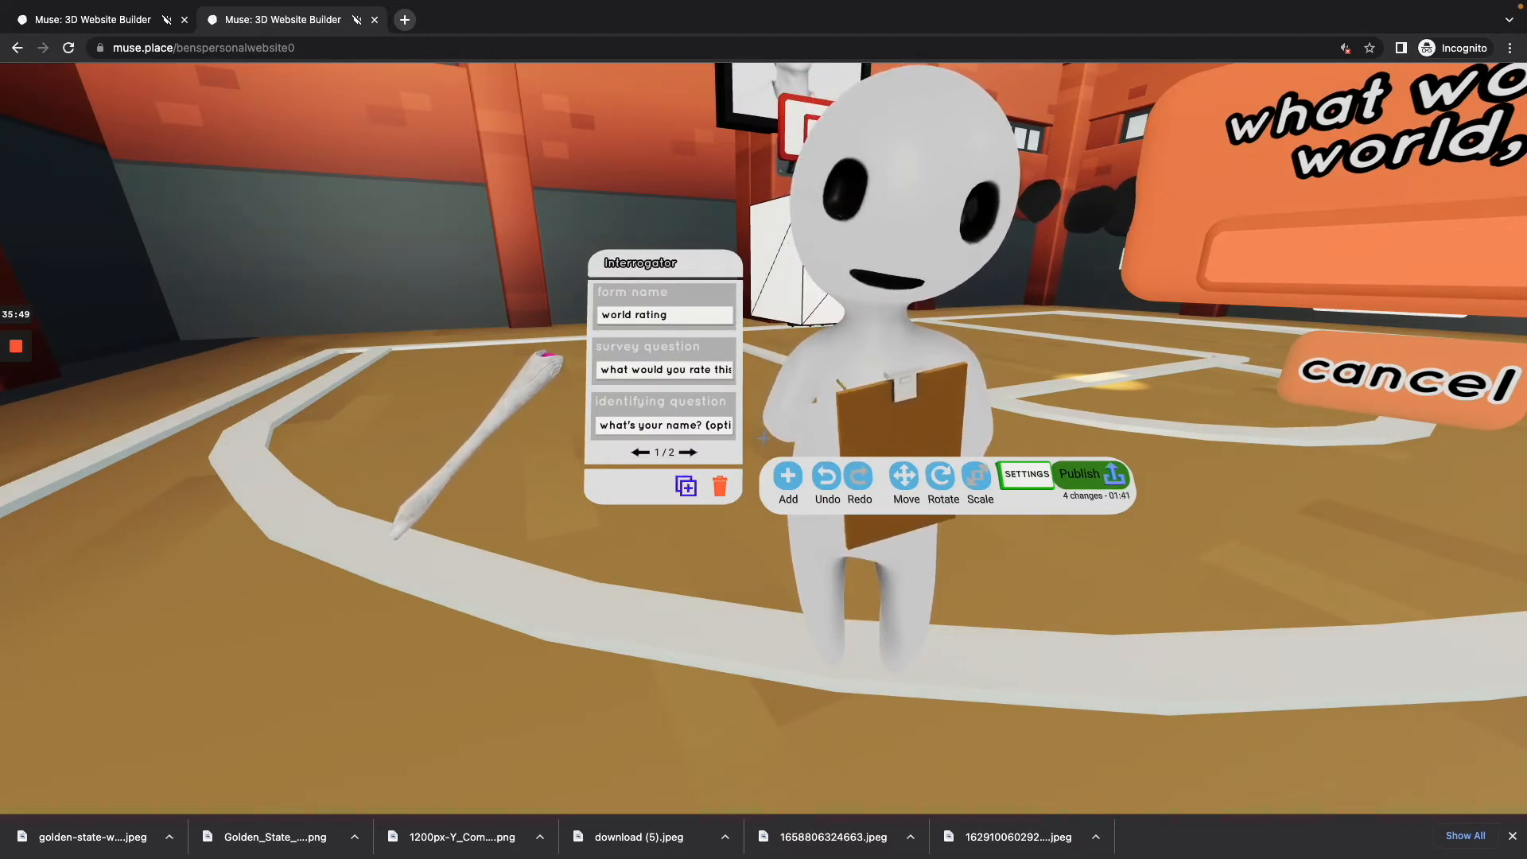
key("w")
left_click(764, 434)
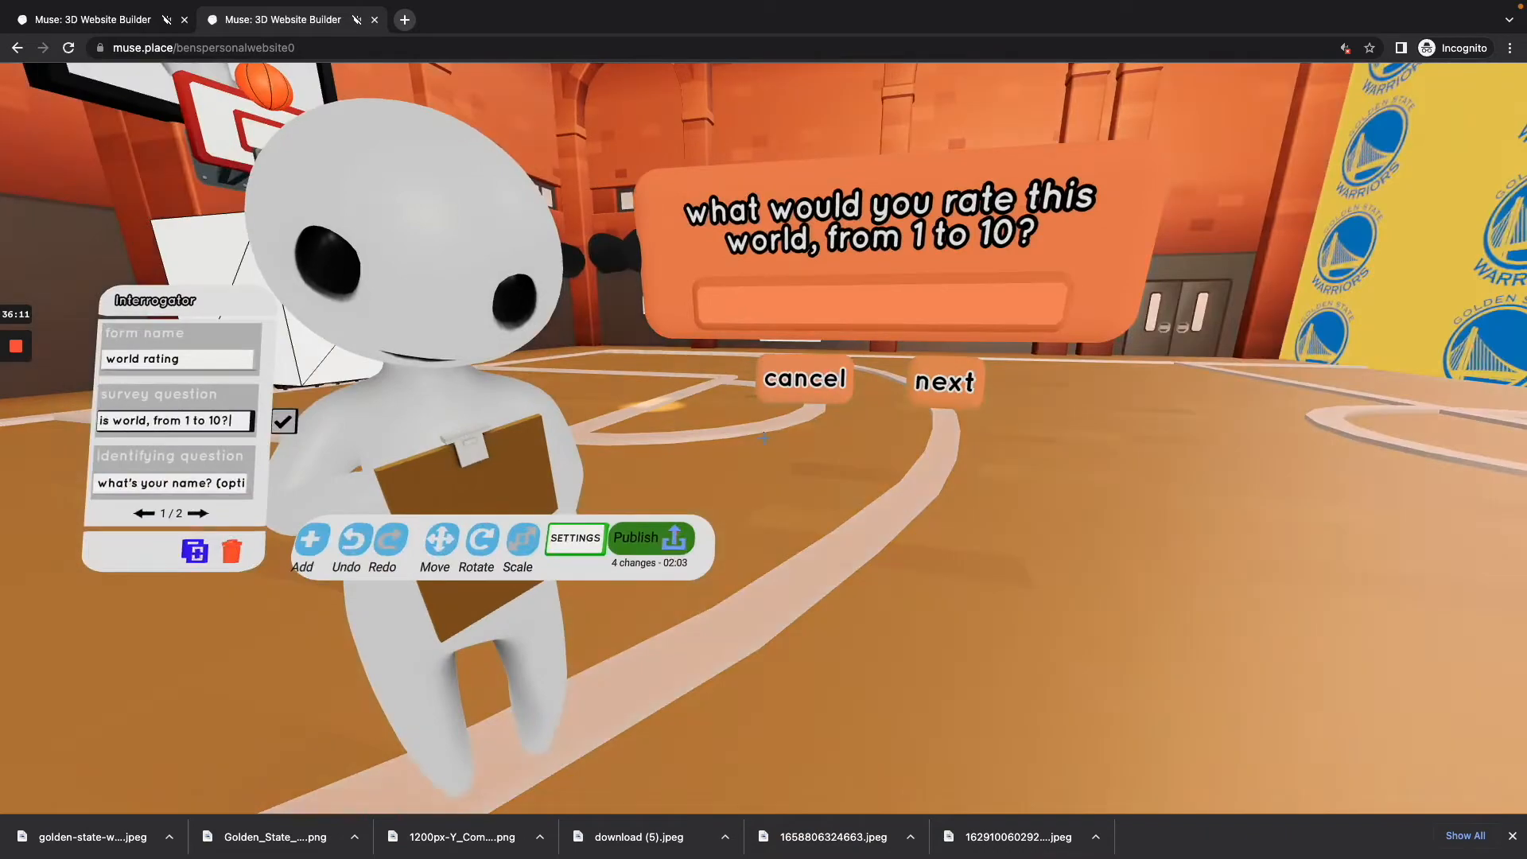
type("s")
key("BackSpace")
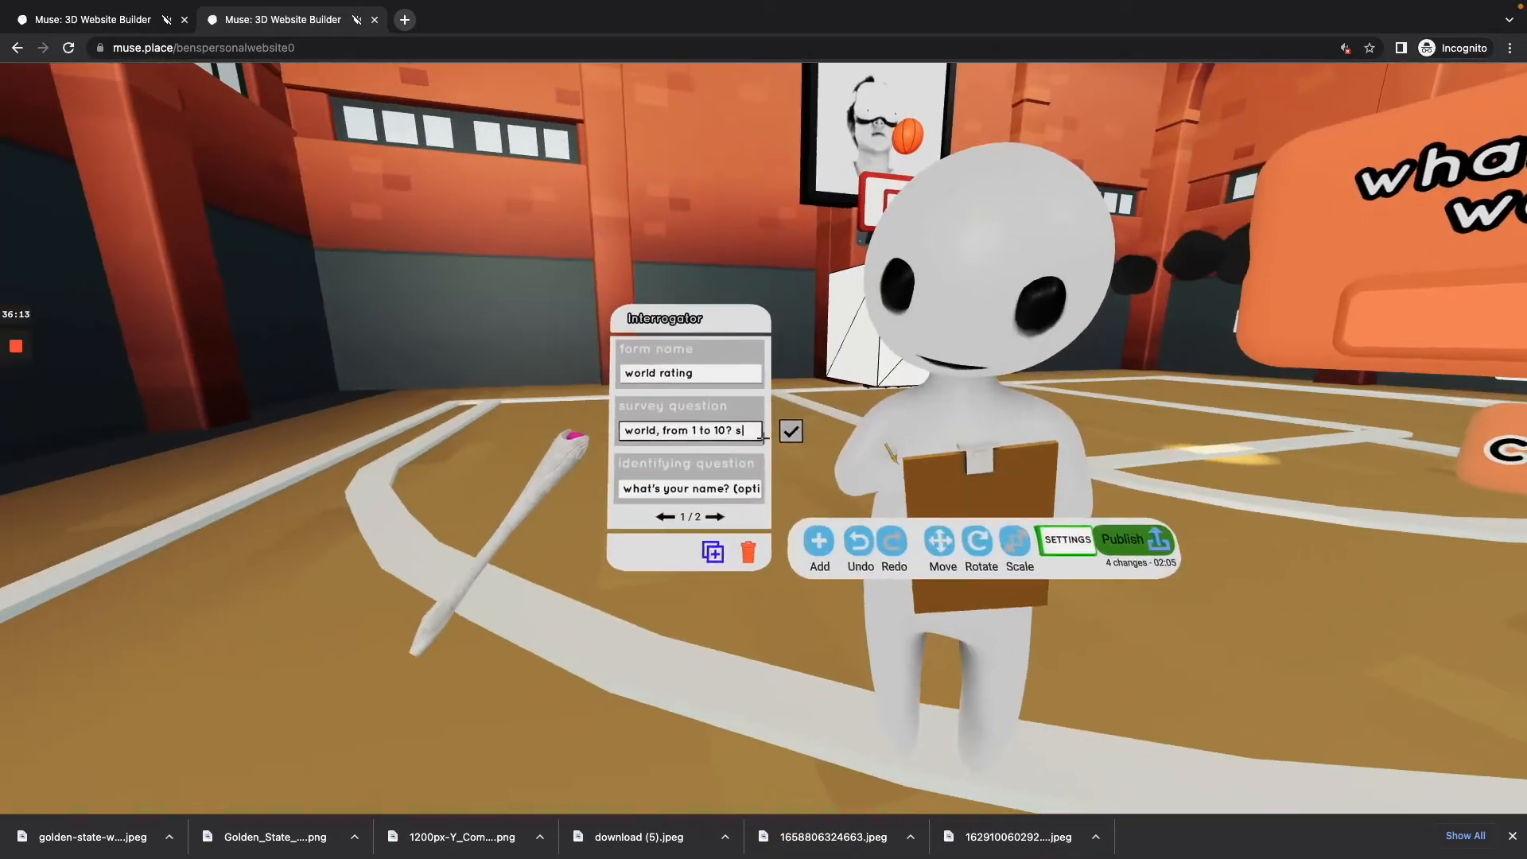
left_click(766, 447)
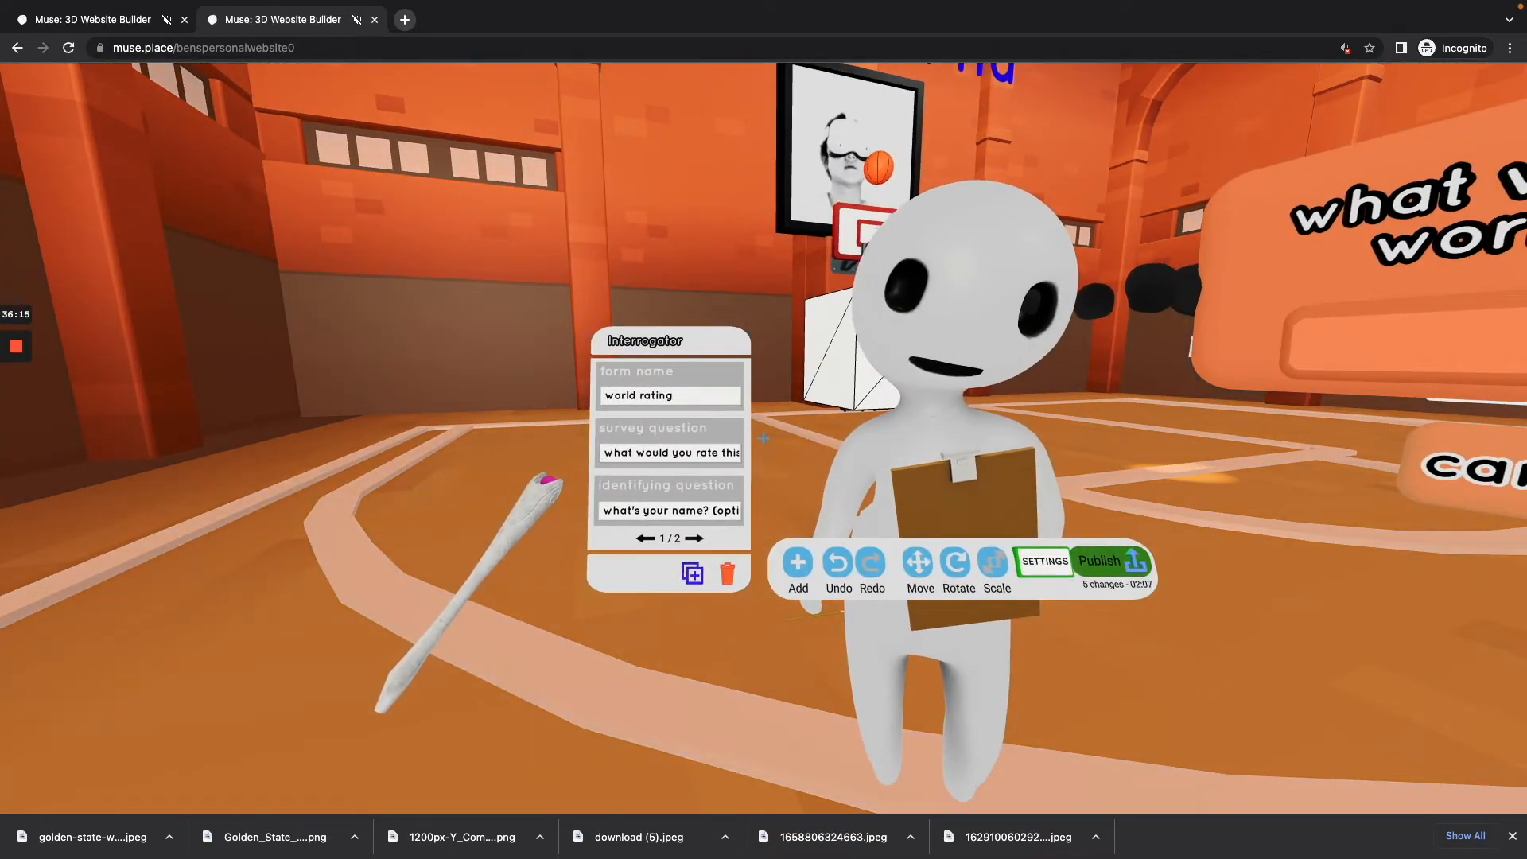
Step: Add an HDR crystal ball to the gym and open its settings
key("w")
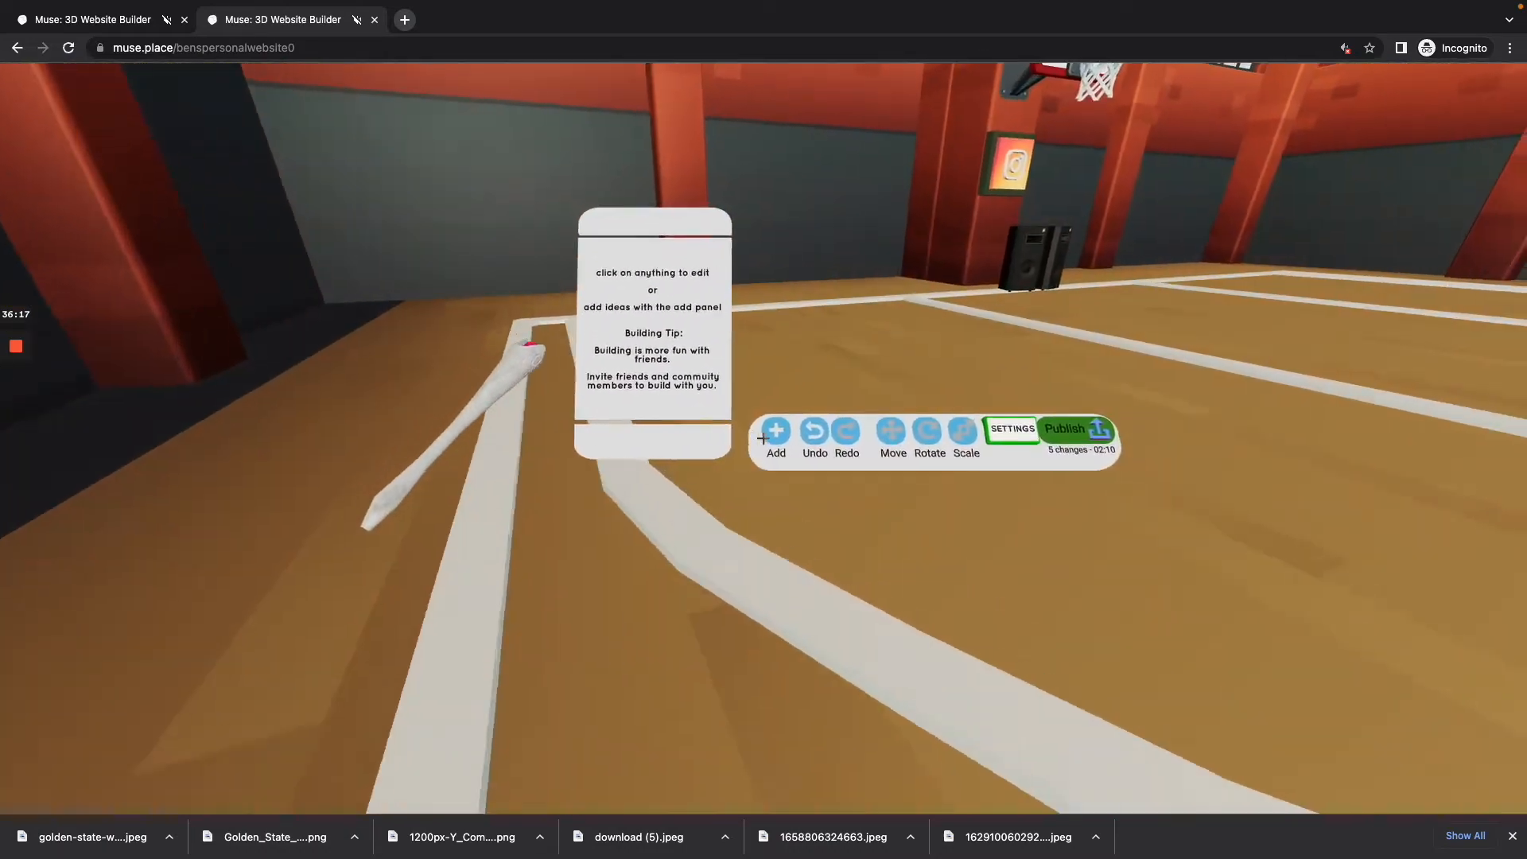
left_click(763, 438)
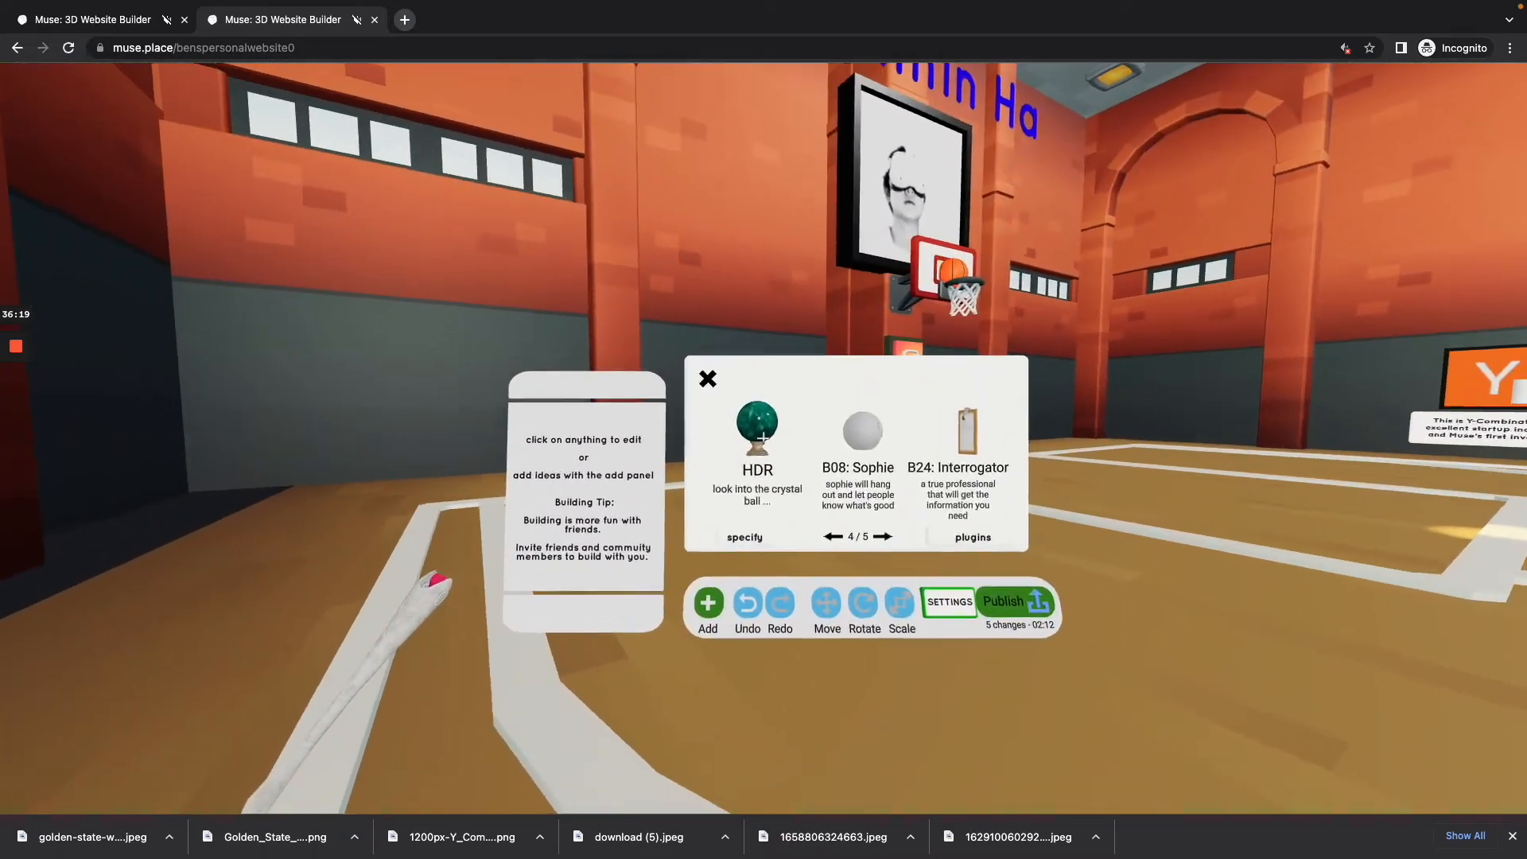
left_click(763, 438)
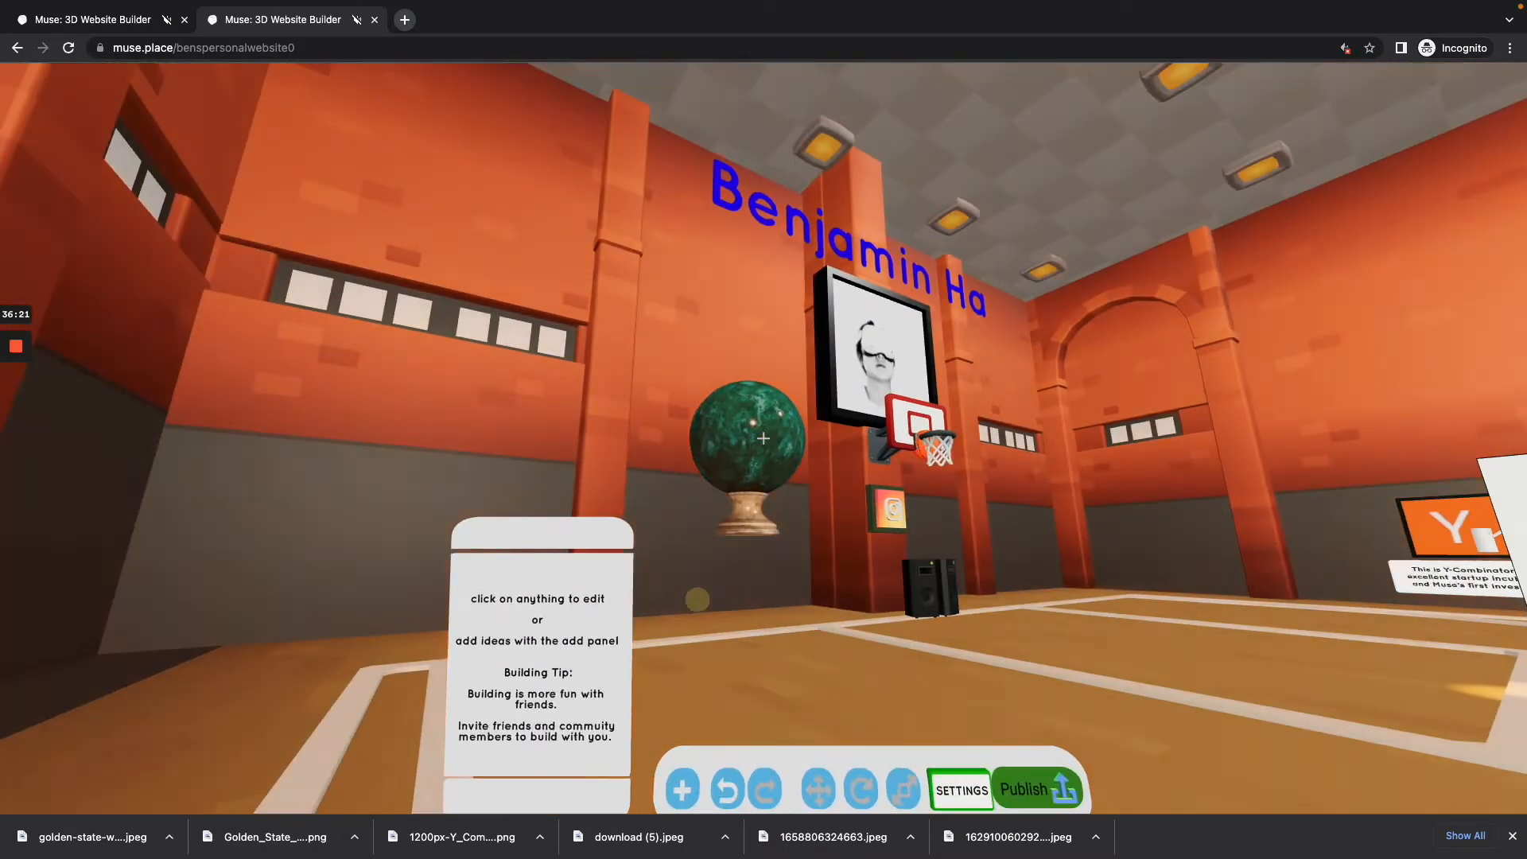
left_click(763, 438)
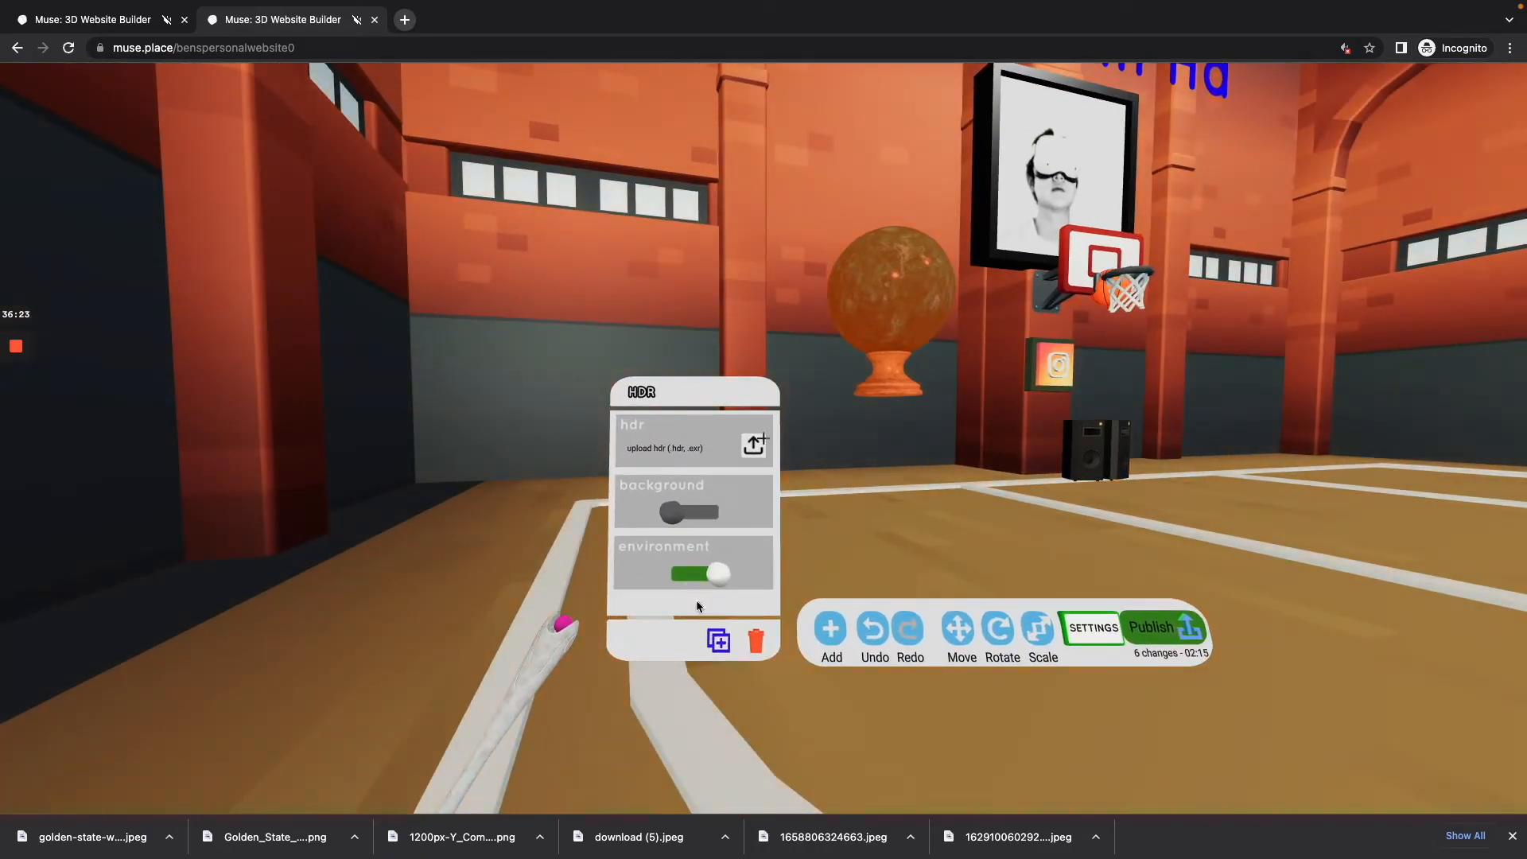
left_click(754, 442)
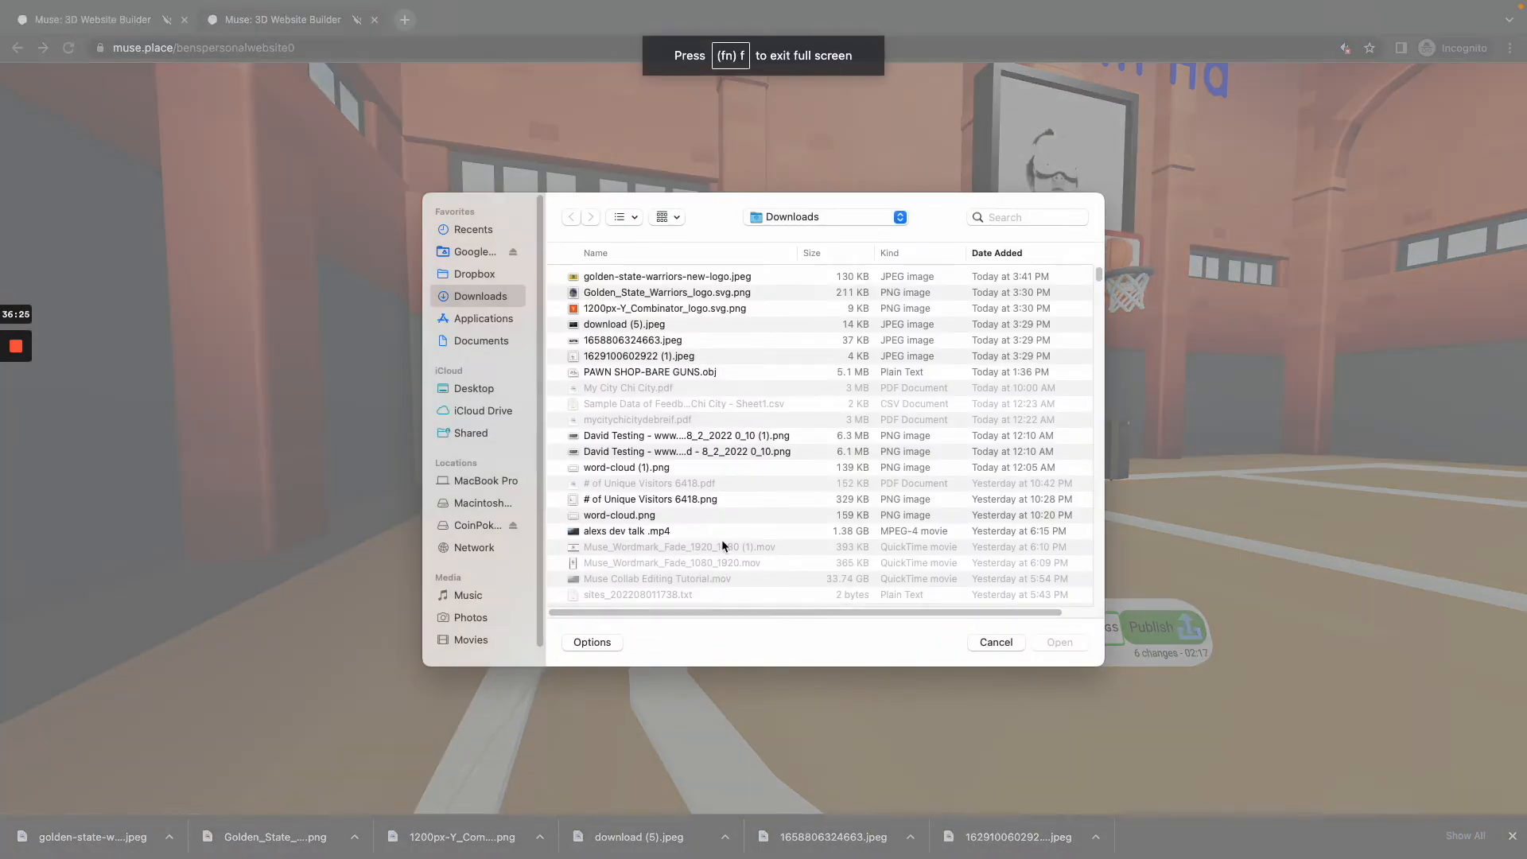
scroll(719, 537, "down", 5)
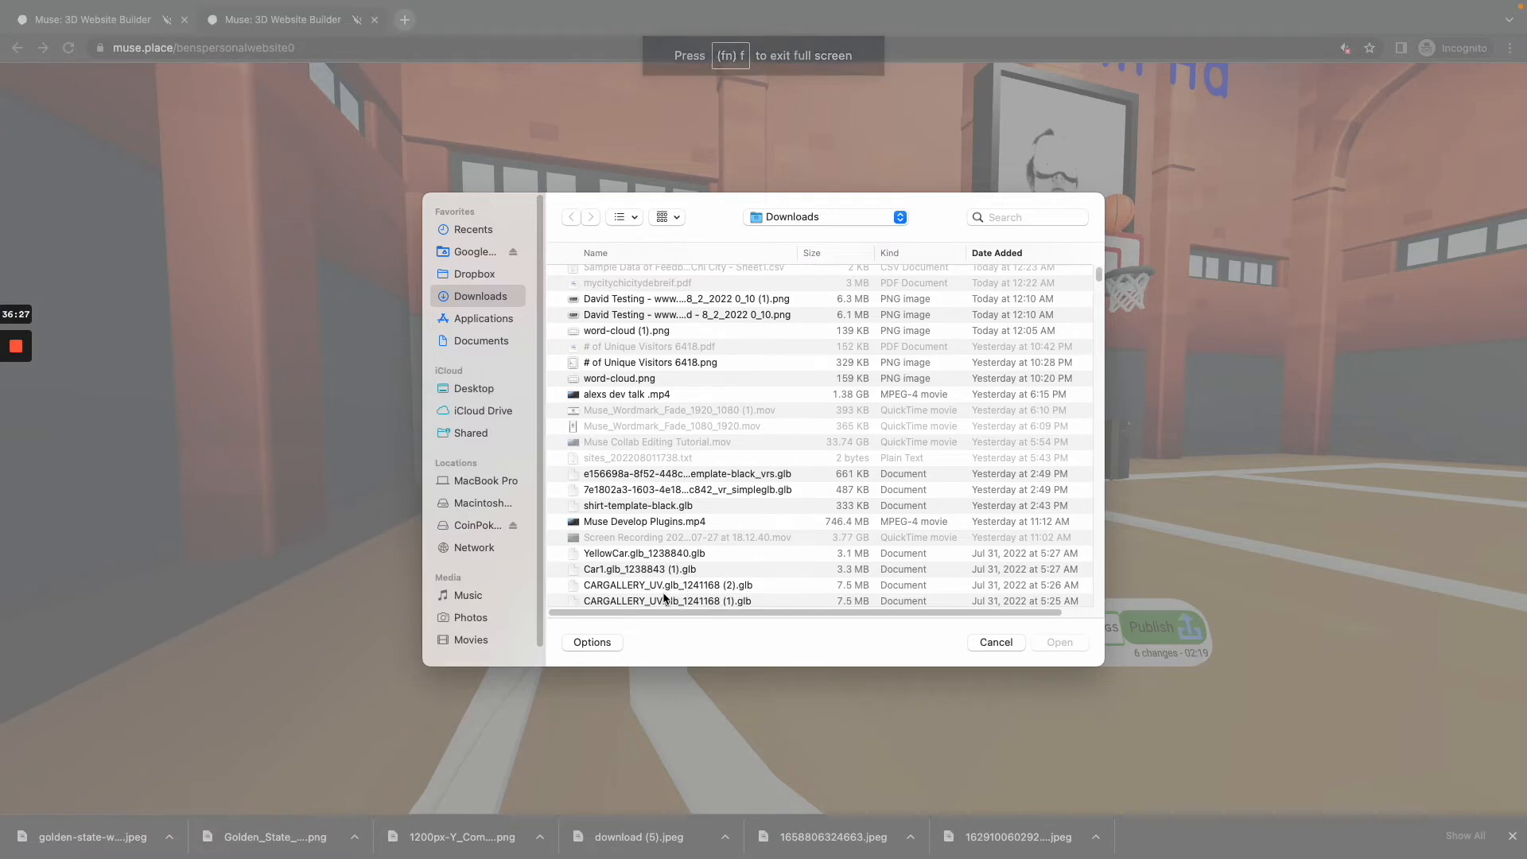
scroll(681, 588, "down", 5)
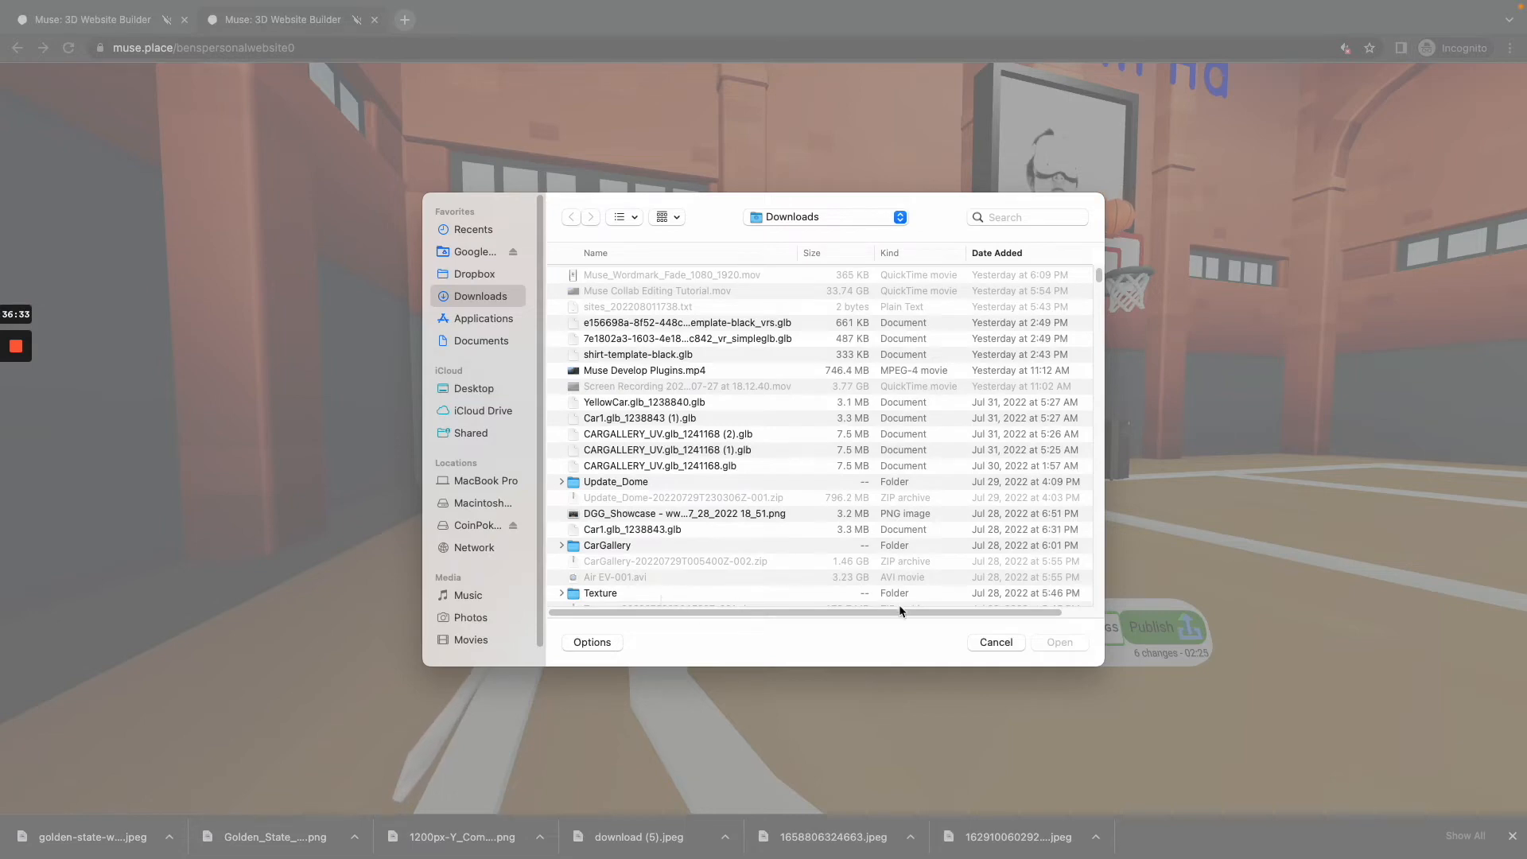
left_click(986, 639)
left_click(773, 586)
key("Escape")
Step: Search the web for "hdr images" in a new browser tab and look through the results
left_click(405, 20)
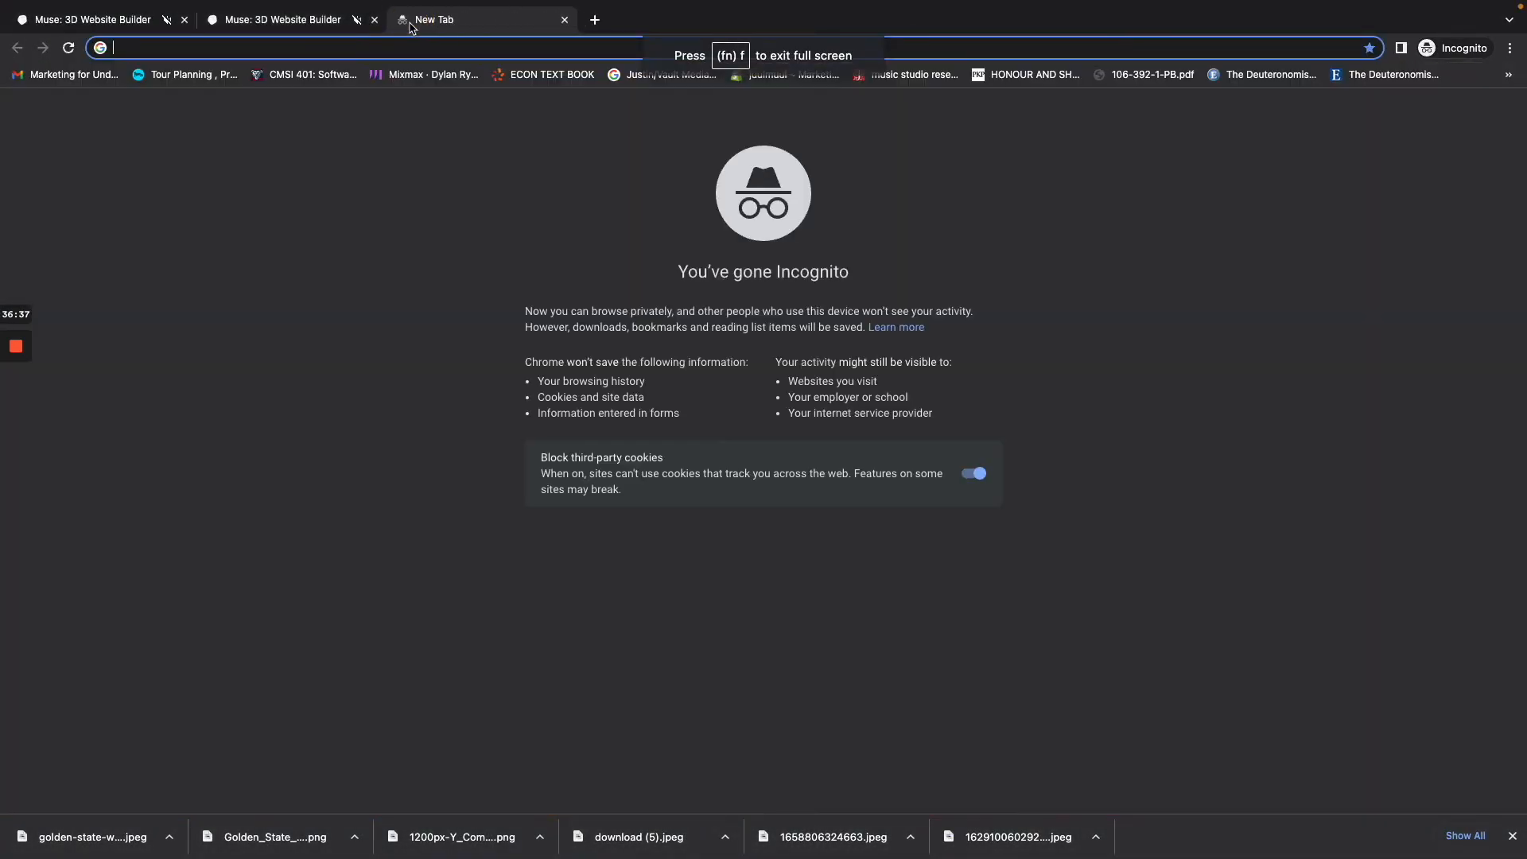
type("hdr images")
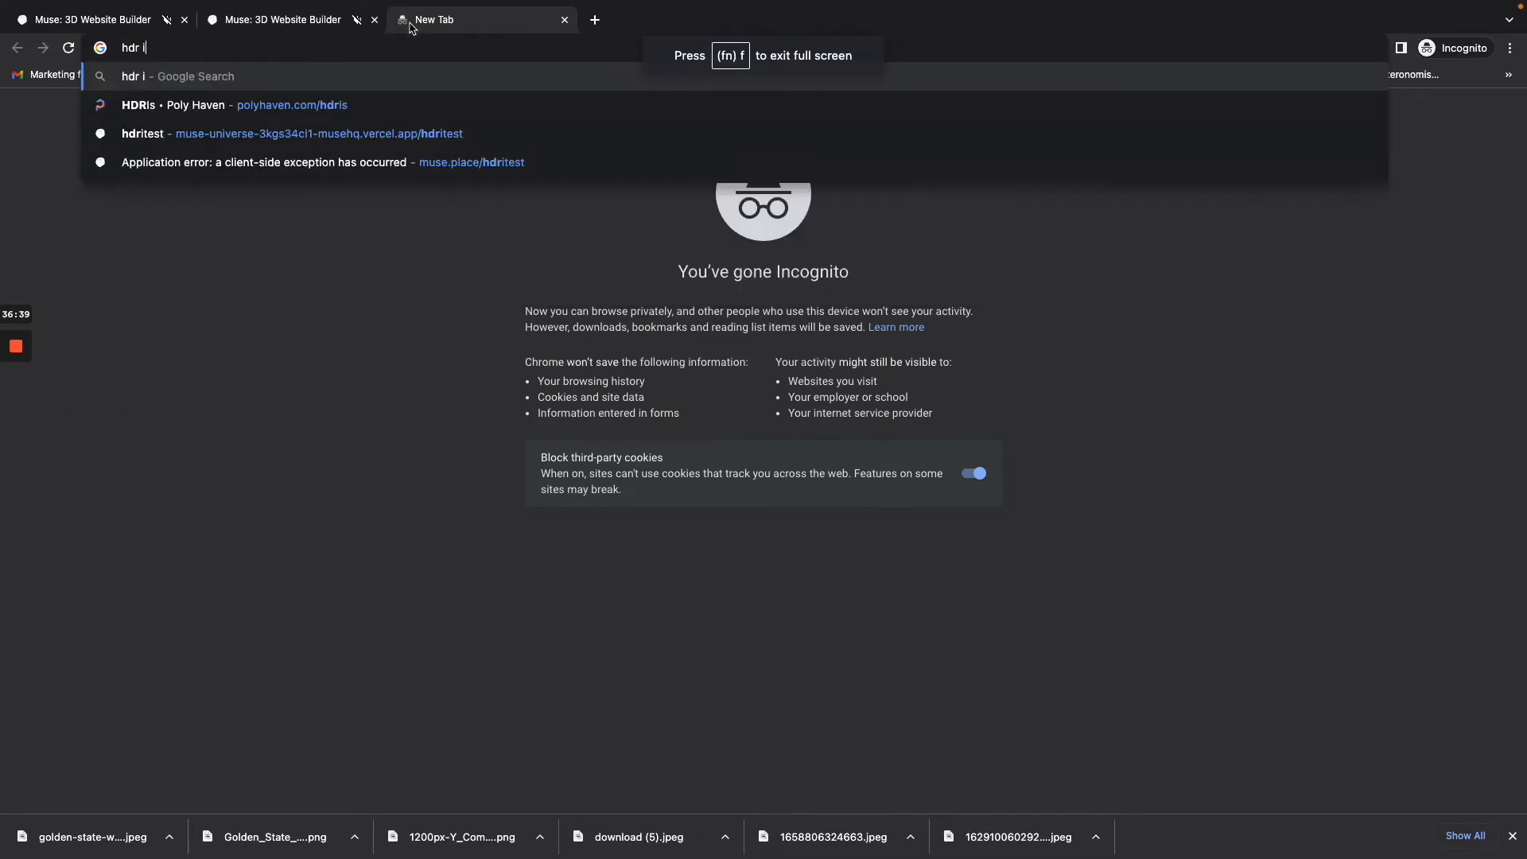
key("Return")
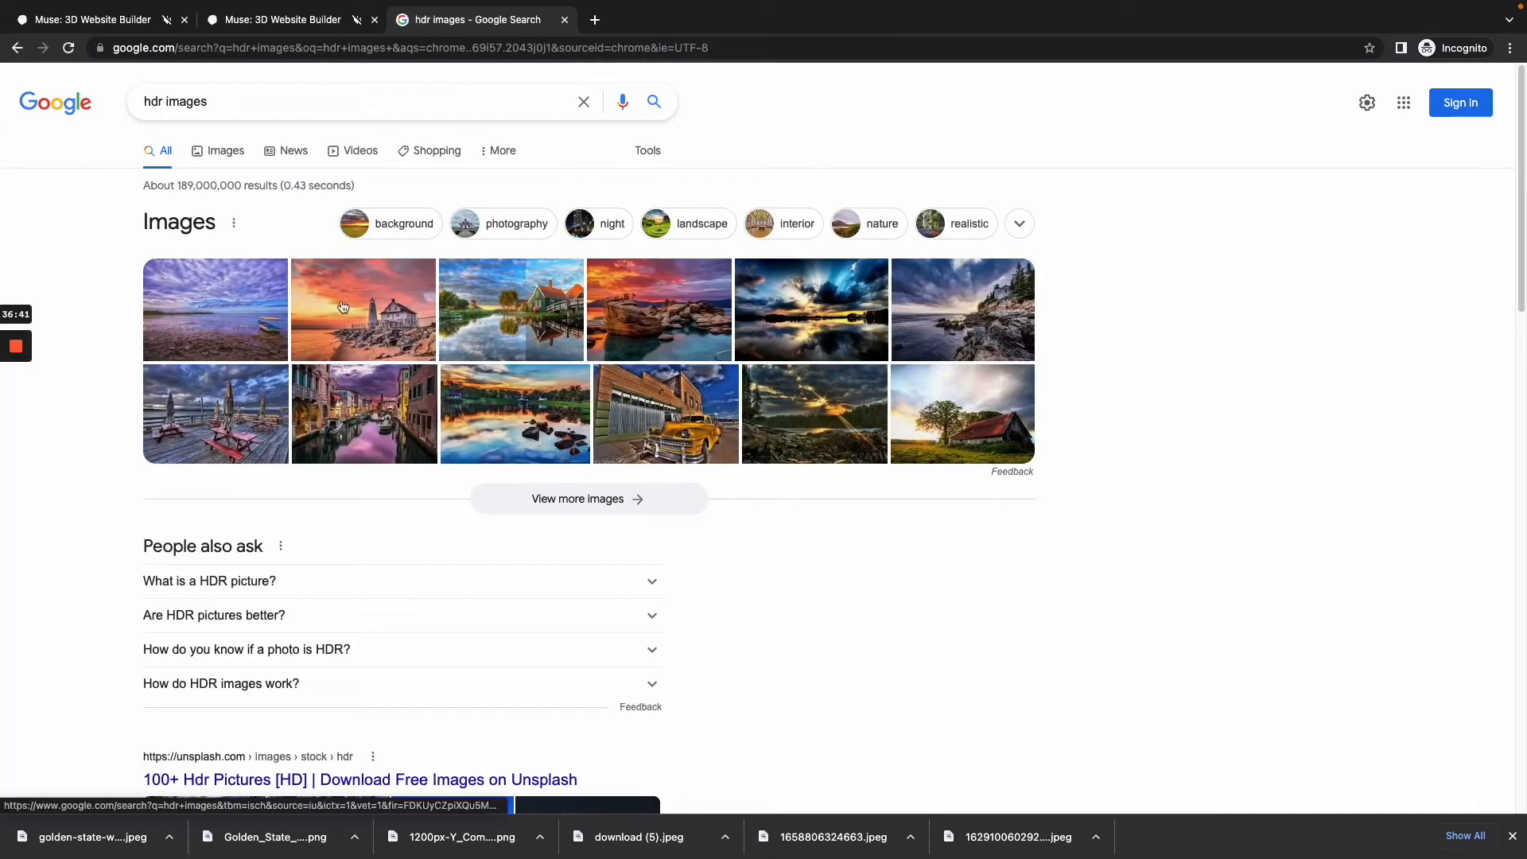
scroll(344, 396, "down", 1)
scroll(344, 396, "down", 3)
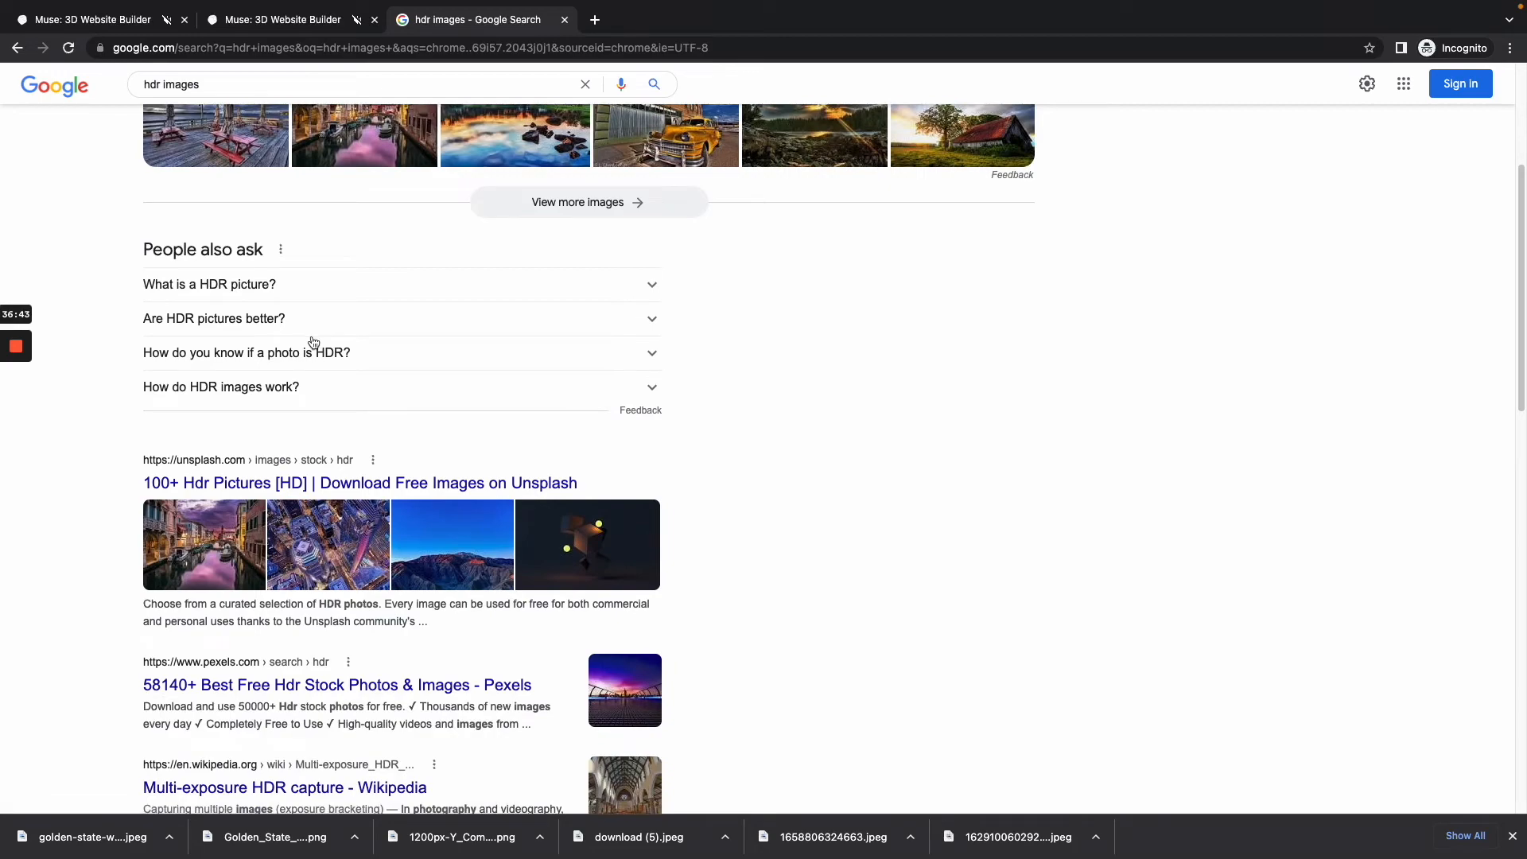
scroll(313, 342, "down", 2)
scroll(307, 351, "up", 5)
Step: Extend the web search with the Poly Haven name and open the Poly Haven website
left_click(257, 92)
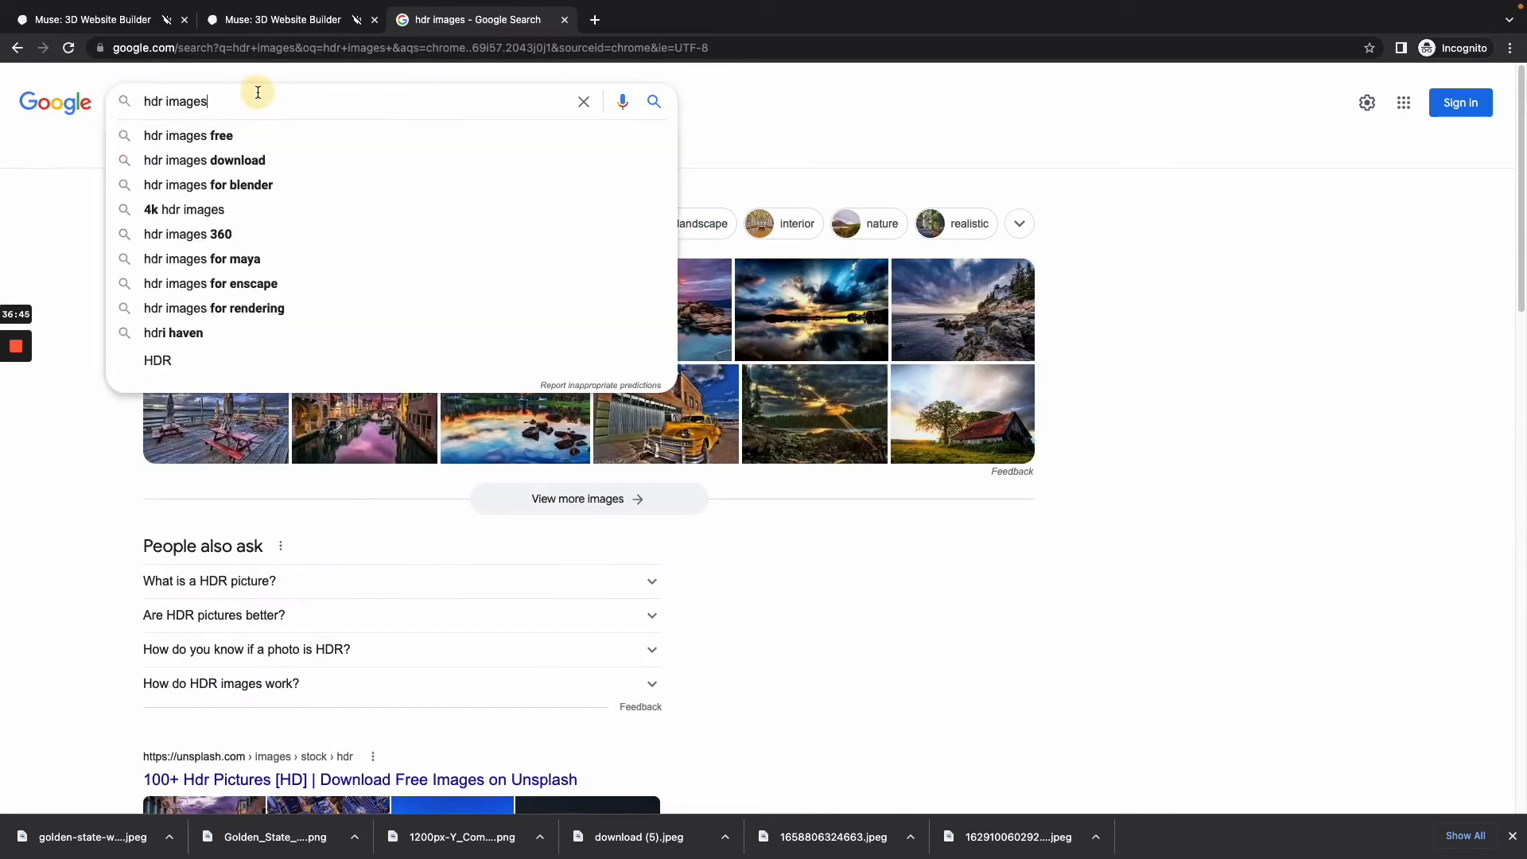
type("polyahven")
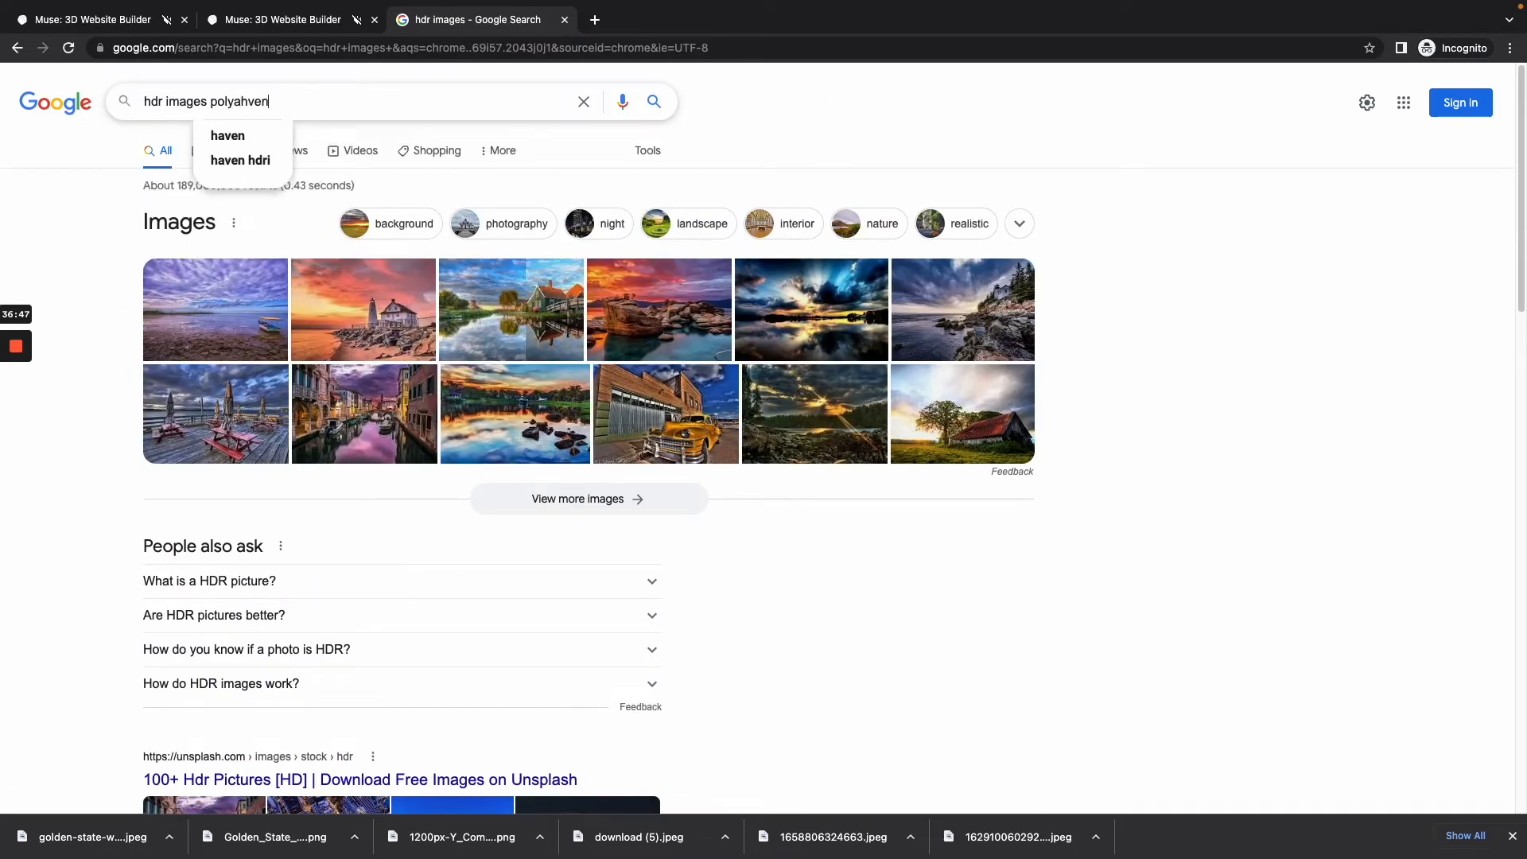
key("Return")
left_click(183, 298)
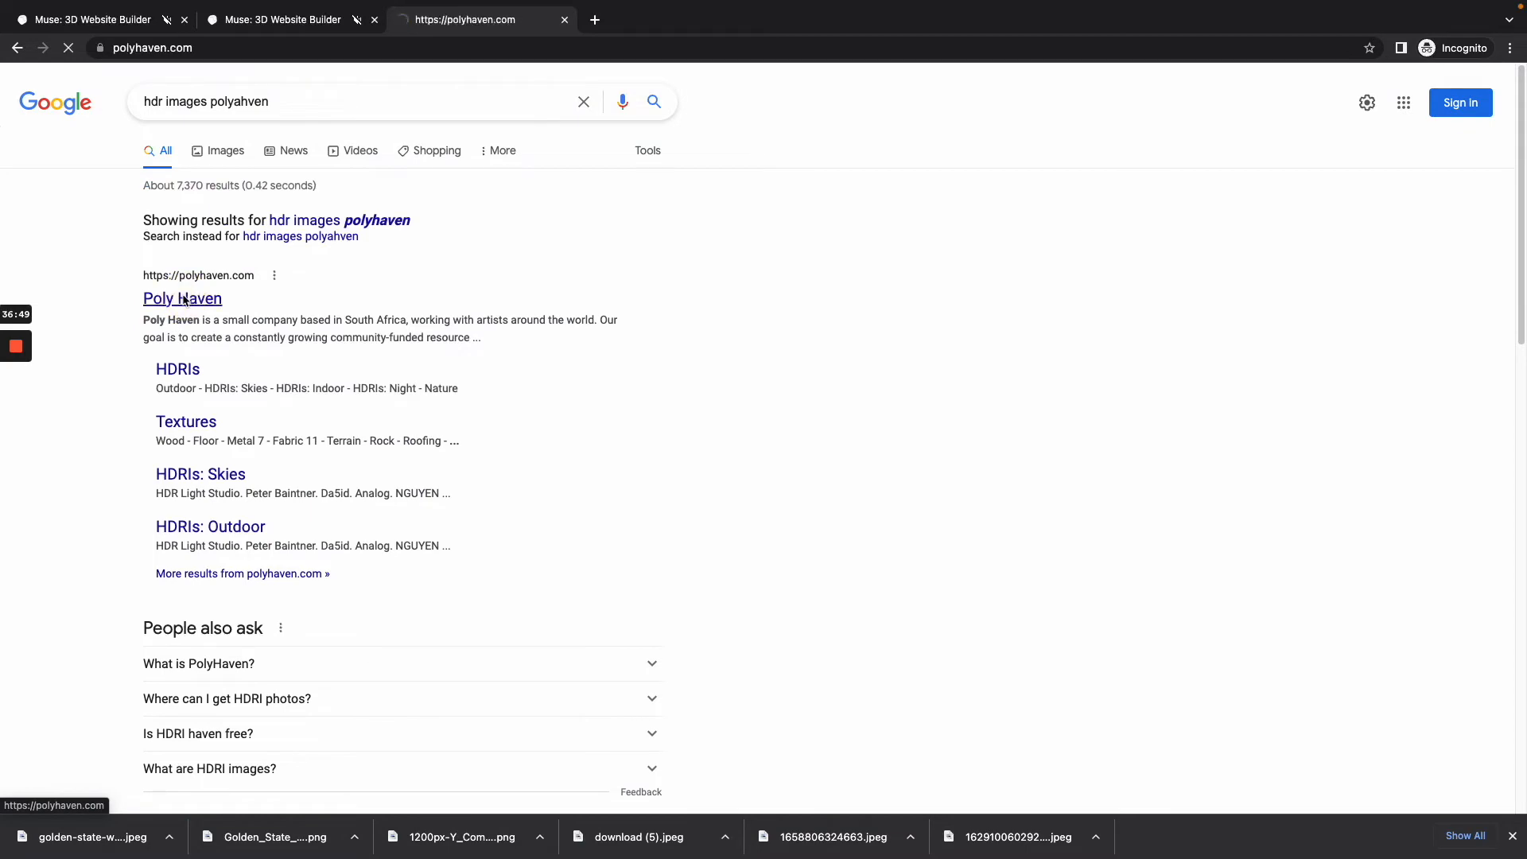
Step: Open Poly Haven's HDRIs collection and browse the available outdoor, studio and indoor environments
scroll(381, 589, "down", 2)
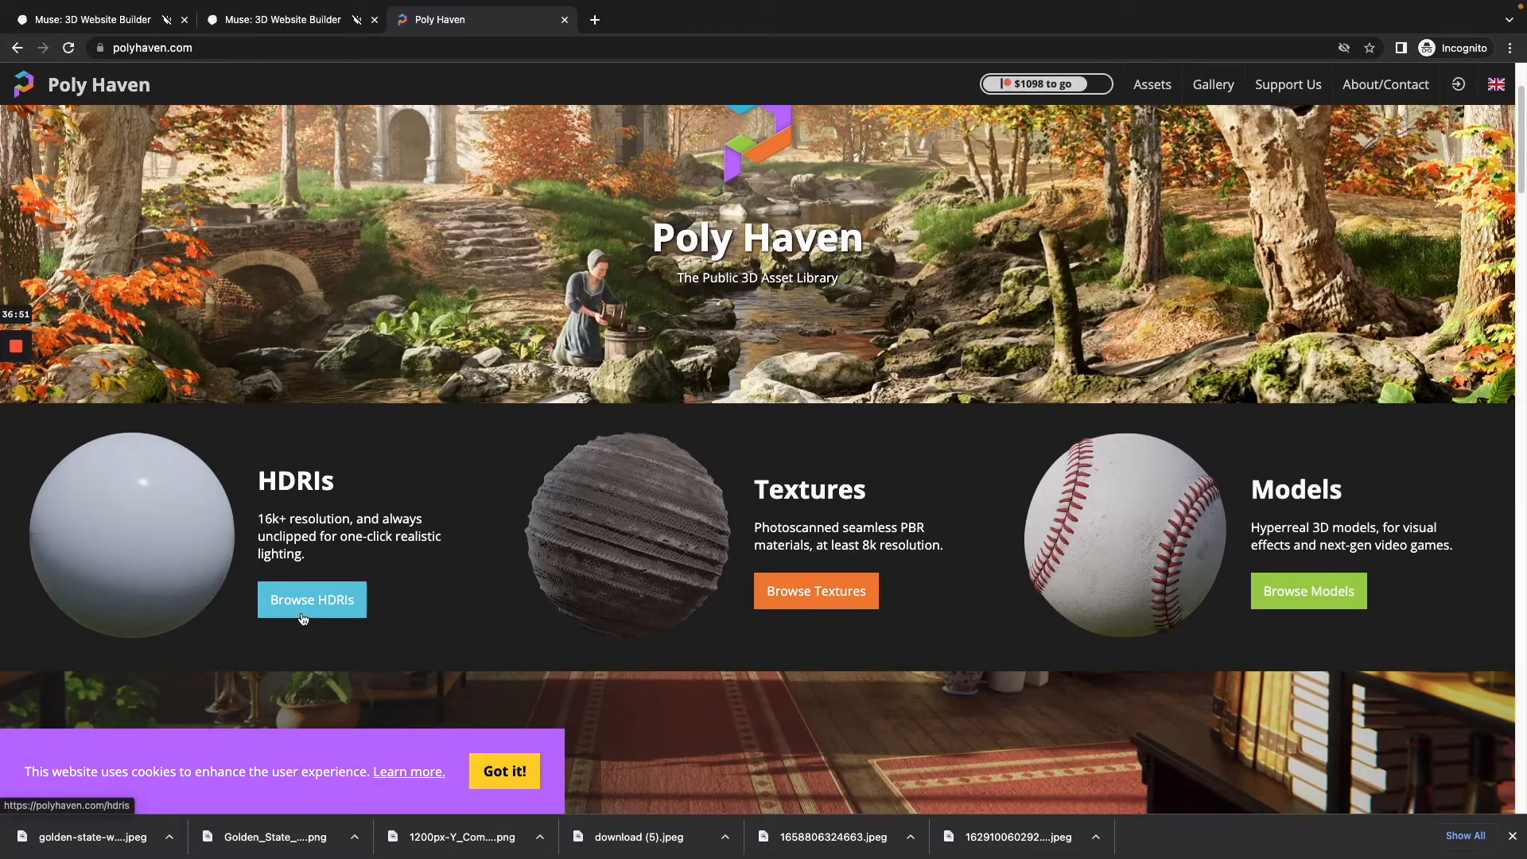
left_click(303, 608)
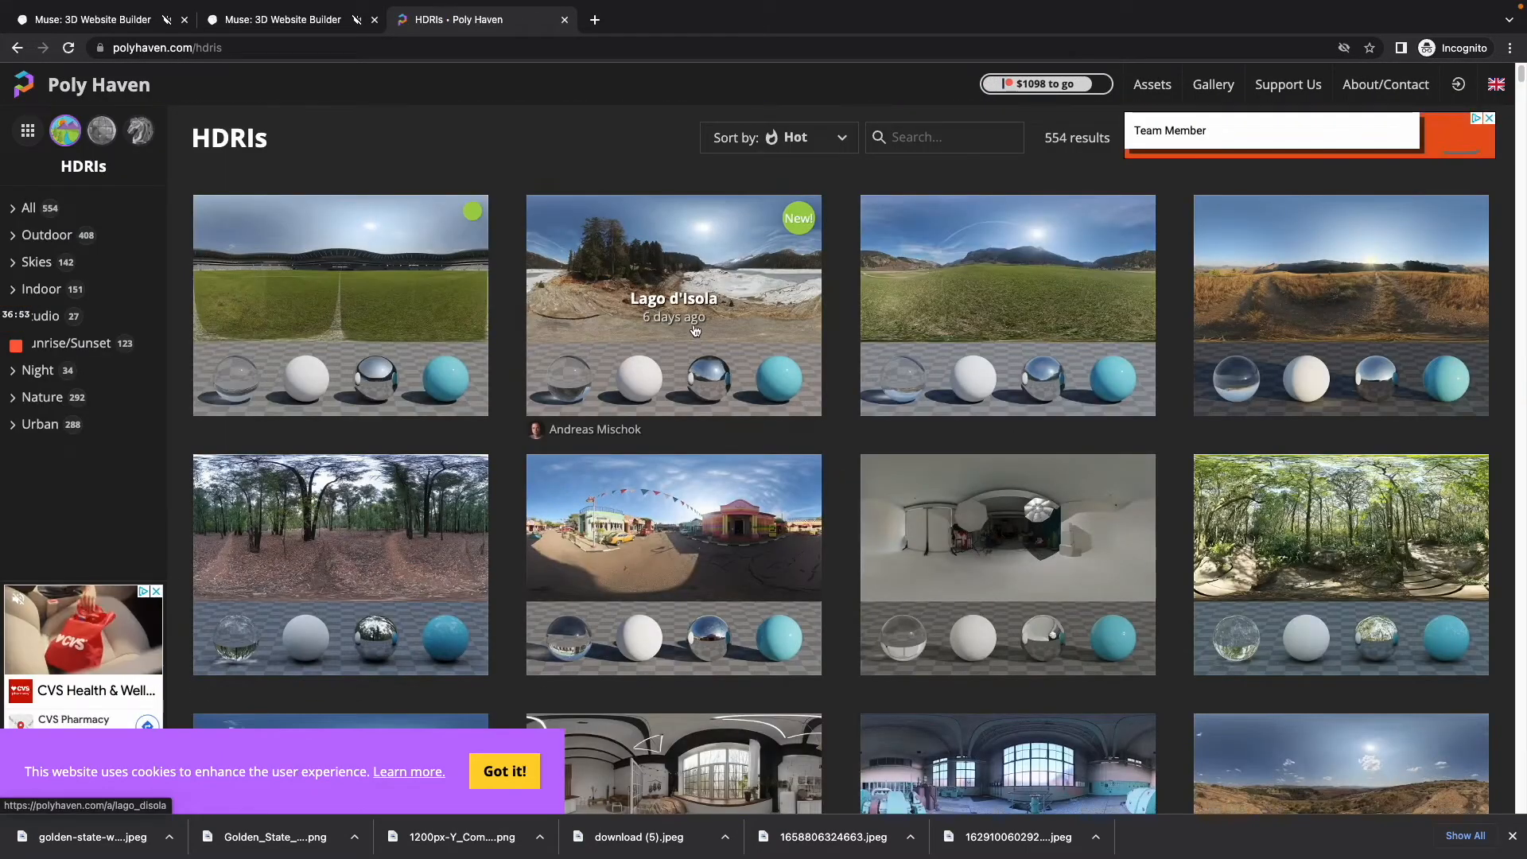
scroll(917, 436, "down", 8)
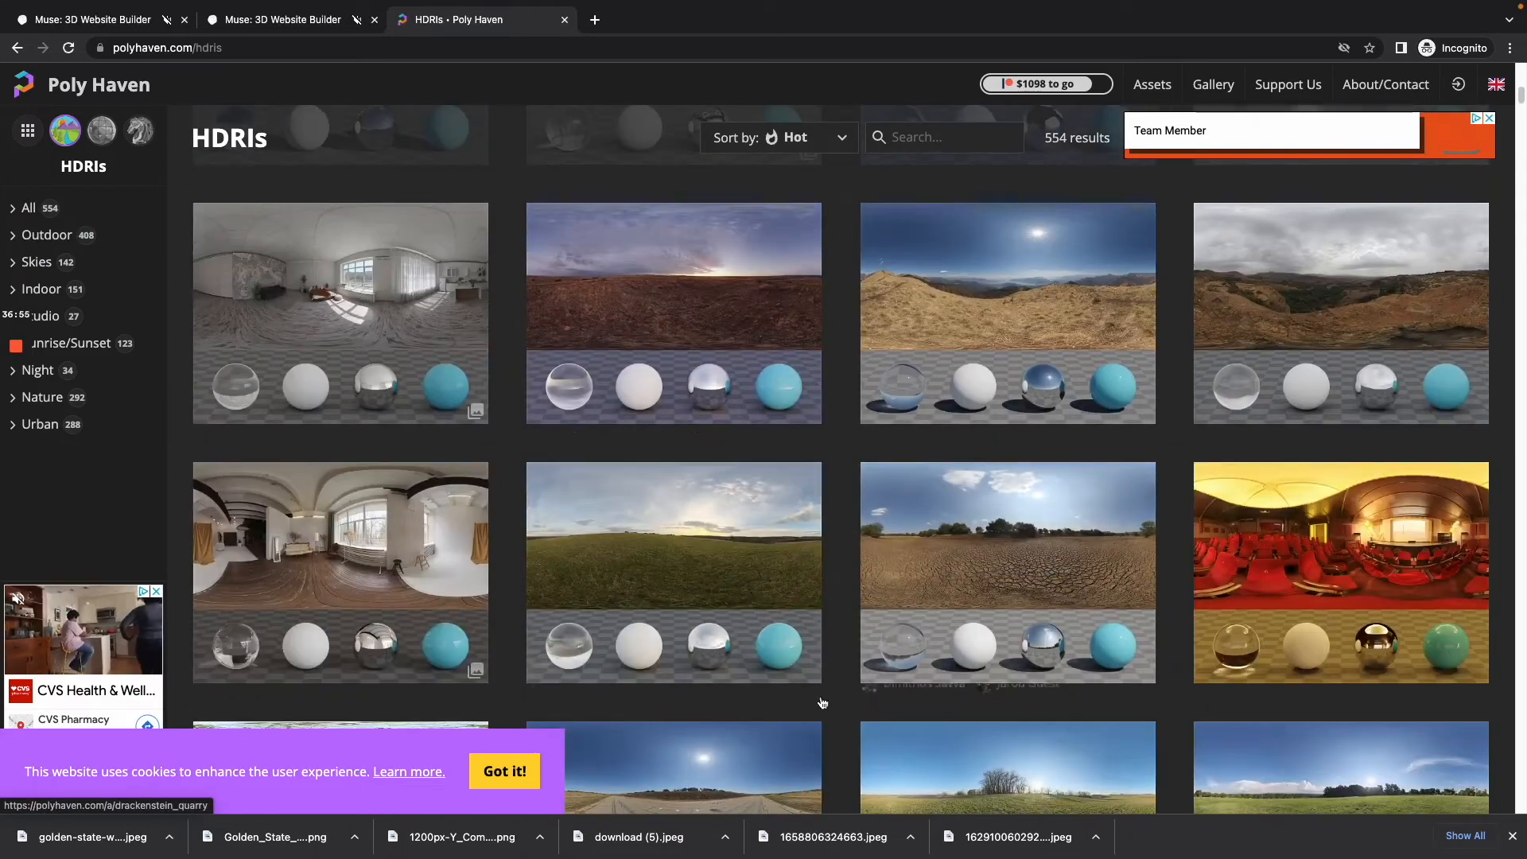
scroll(819, 506, "down", 4)
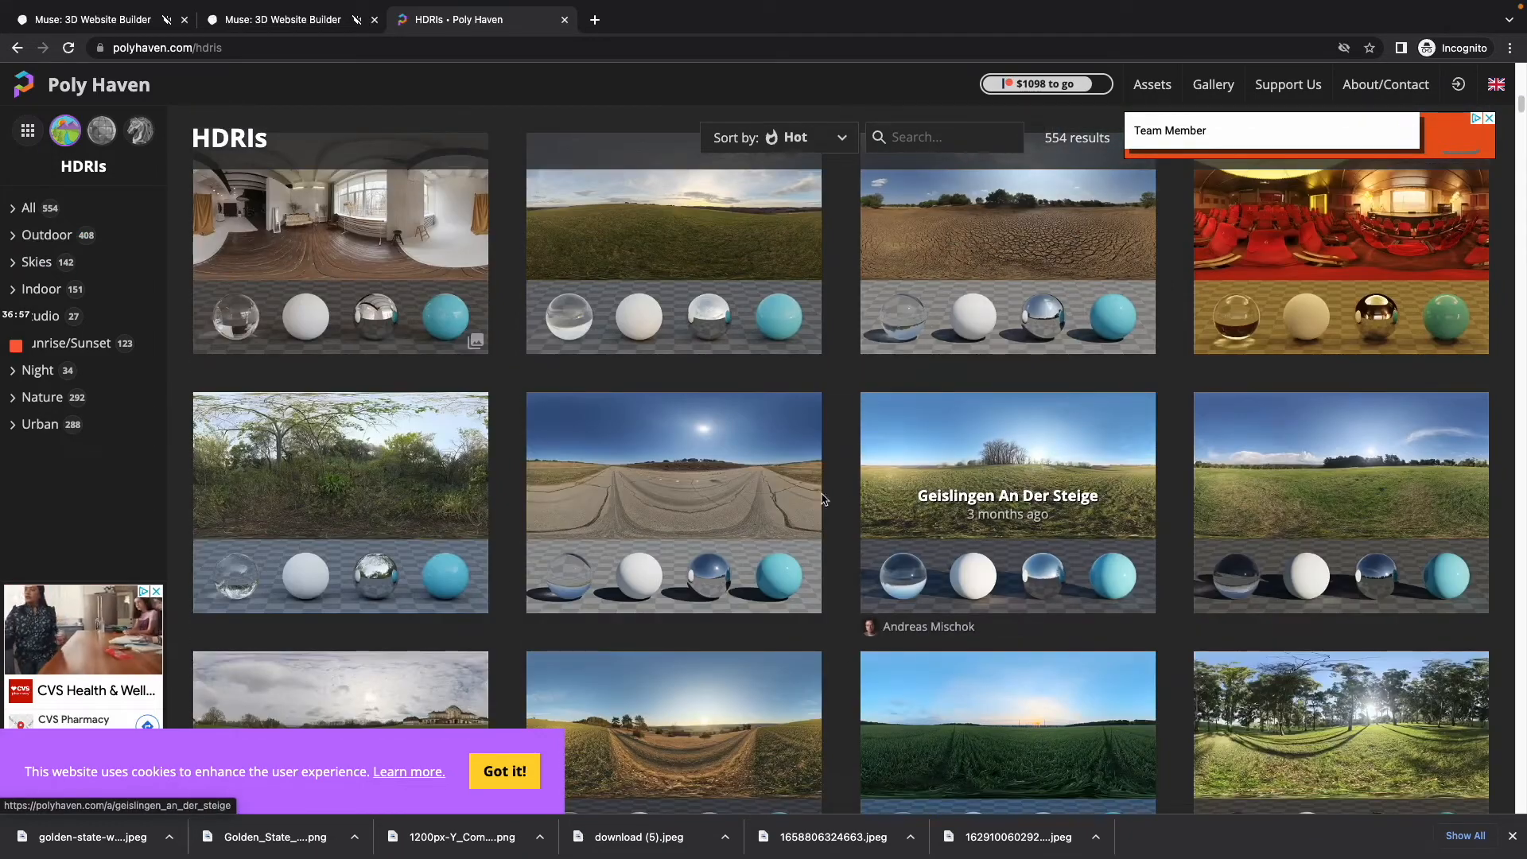
scroll(587, 587, "down", 2)
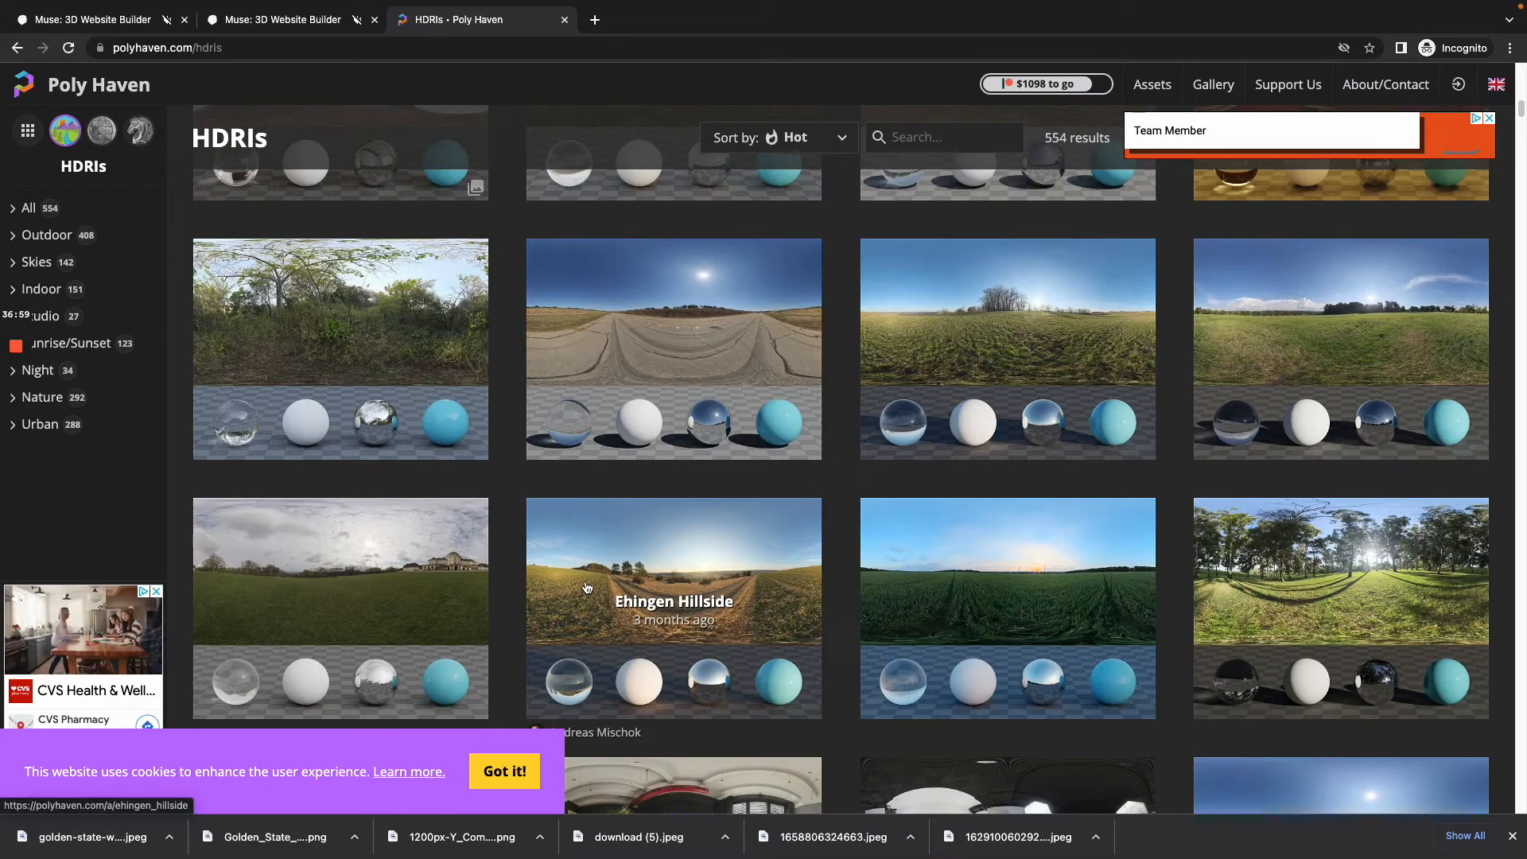
scroll(591, 588, "down", 3)
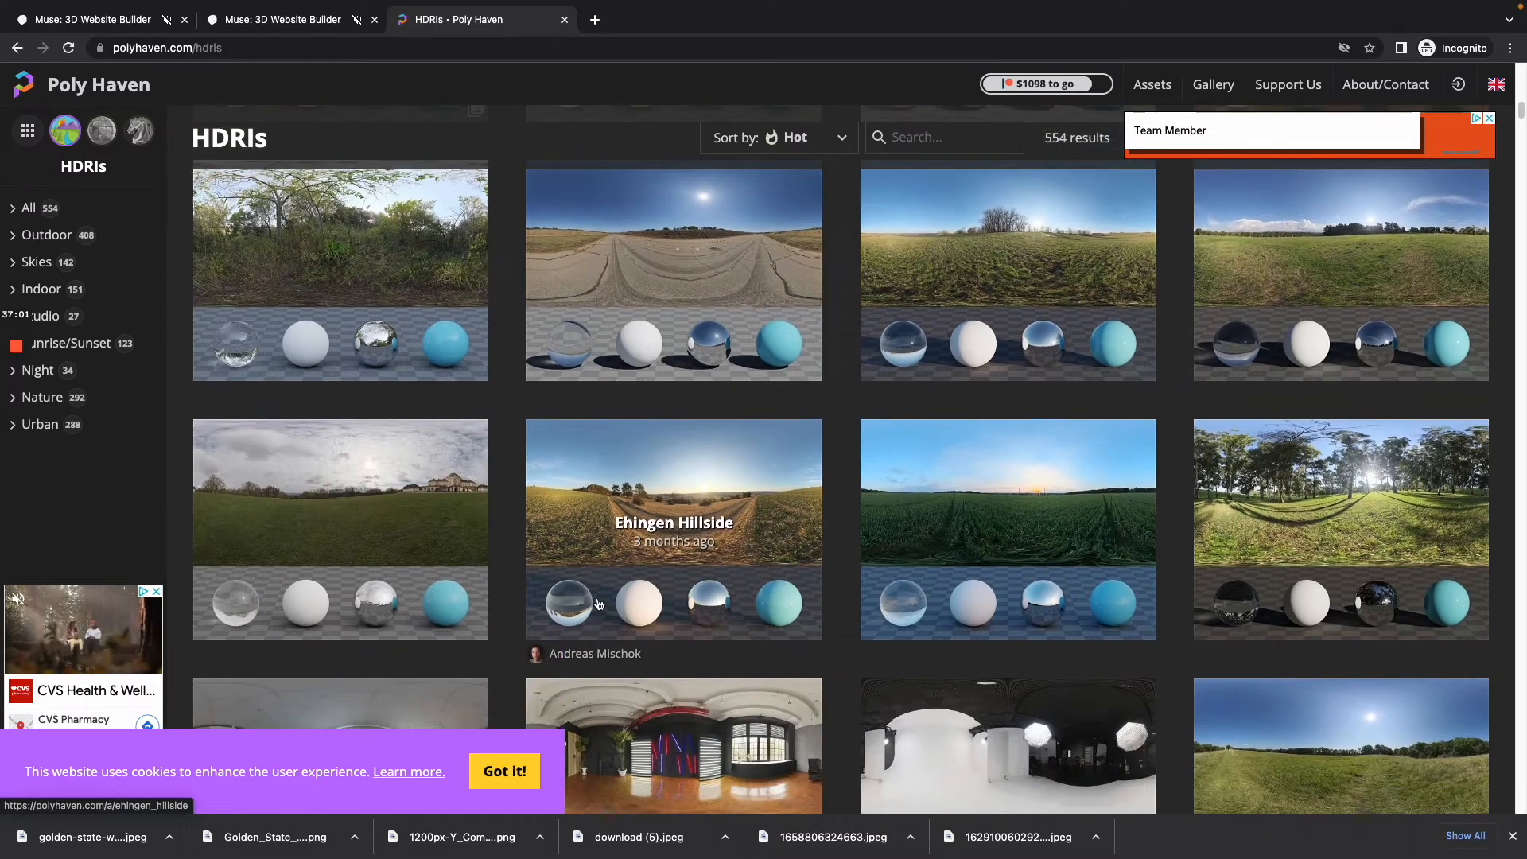
scroll(422, 642, "down", 1)
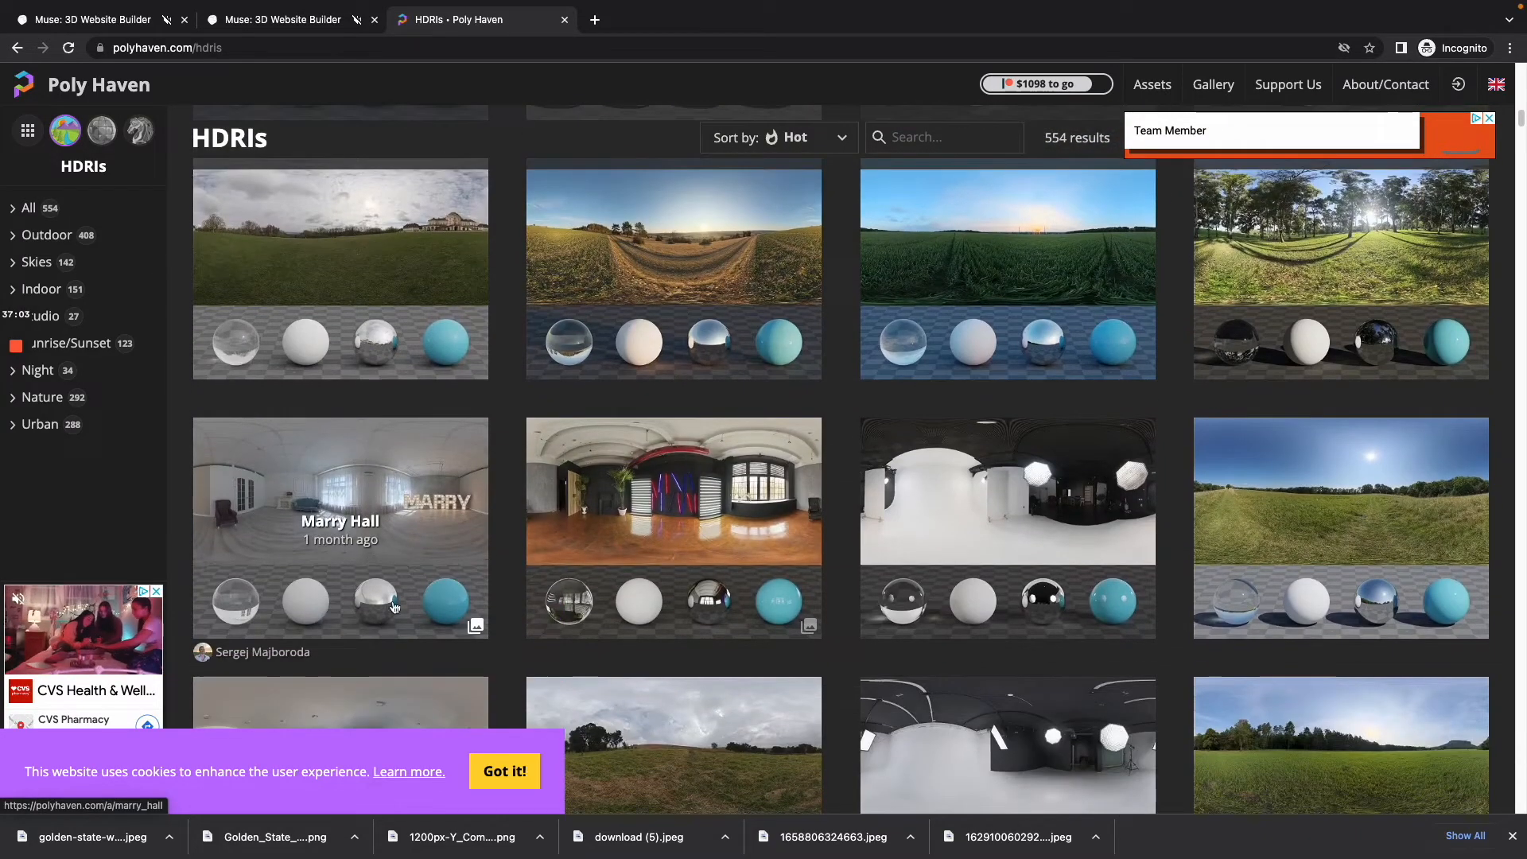
scroll(763, 475, "down", 3)
Step: Return to the Muse gym site, add an ETH Pay Button to the court and open its settings
left_click(272, 22)
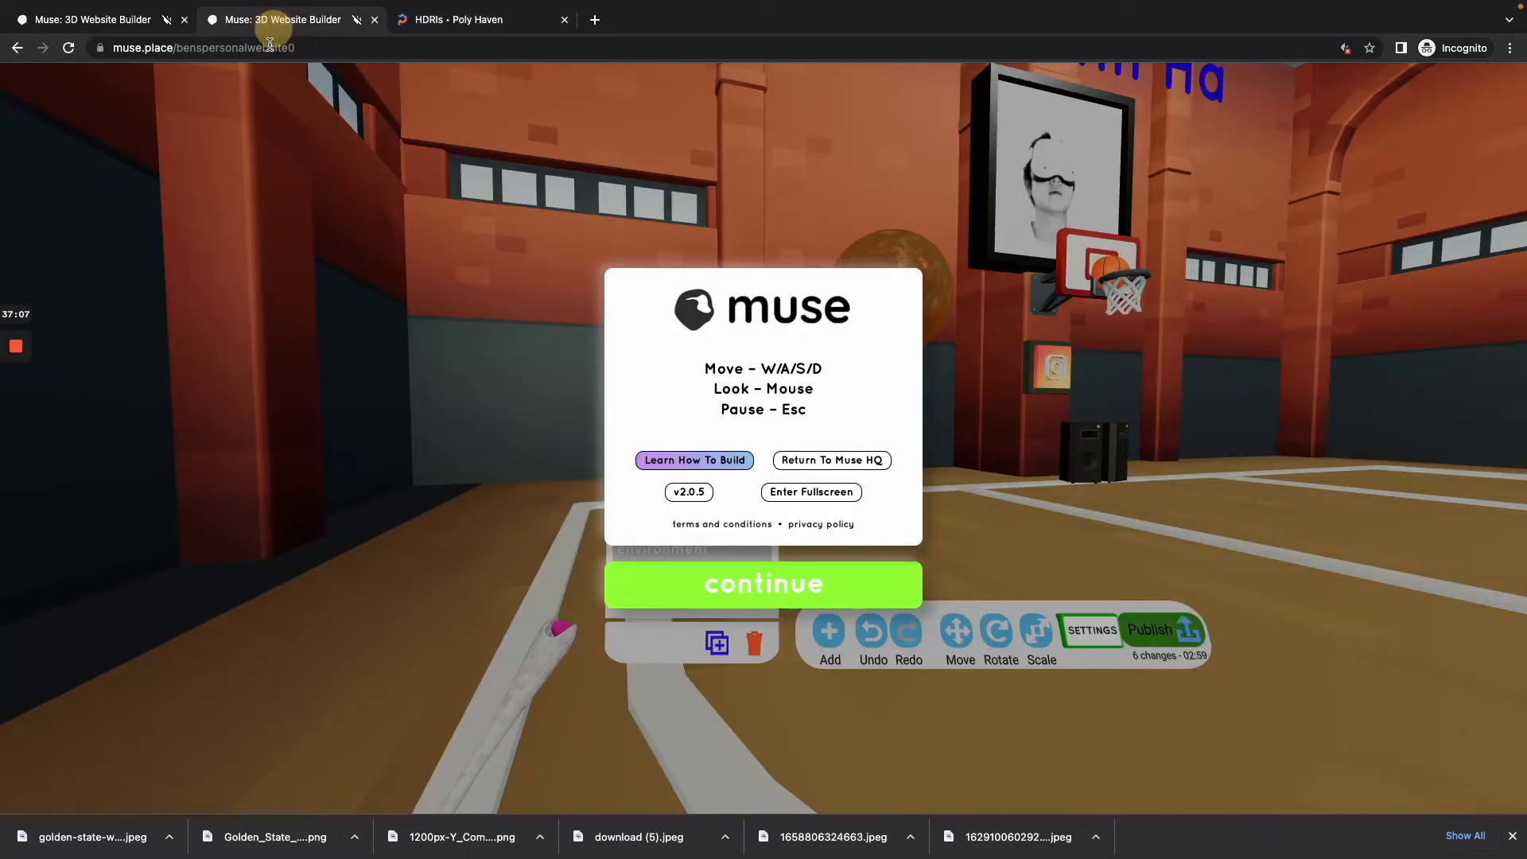
left_click(699, 592)
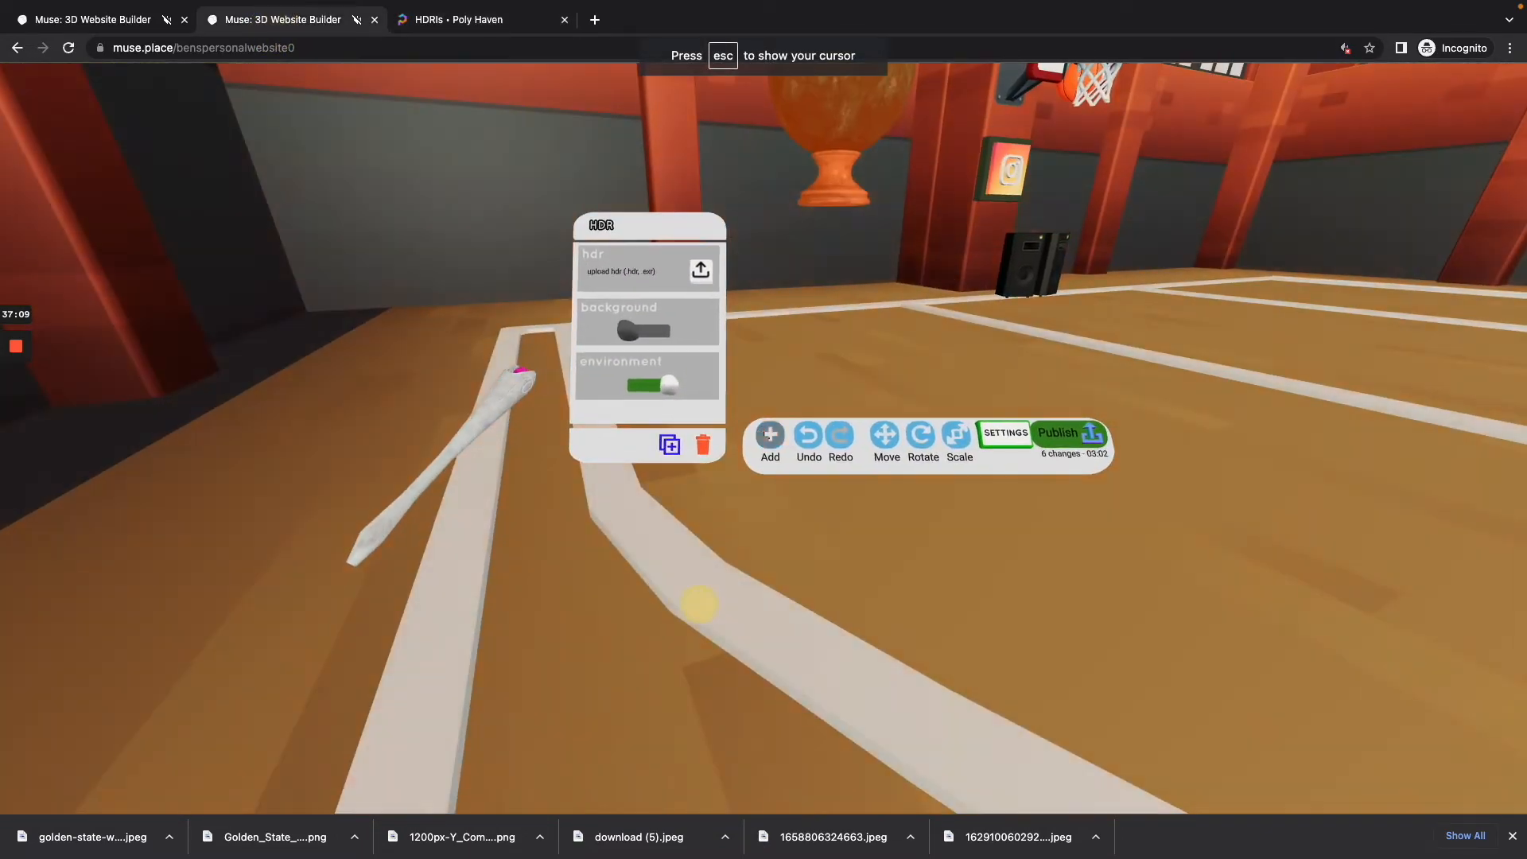
left_click(768, 434)
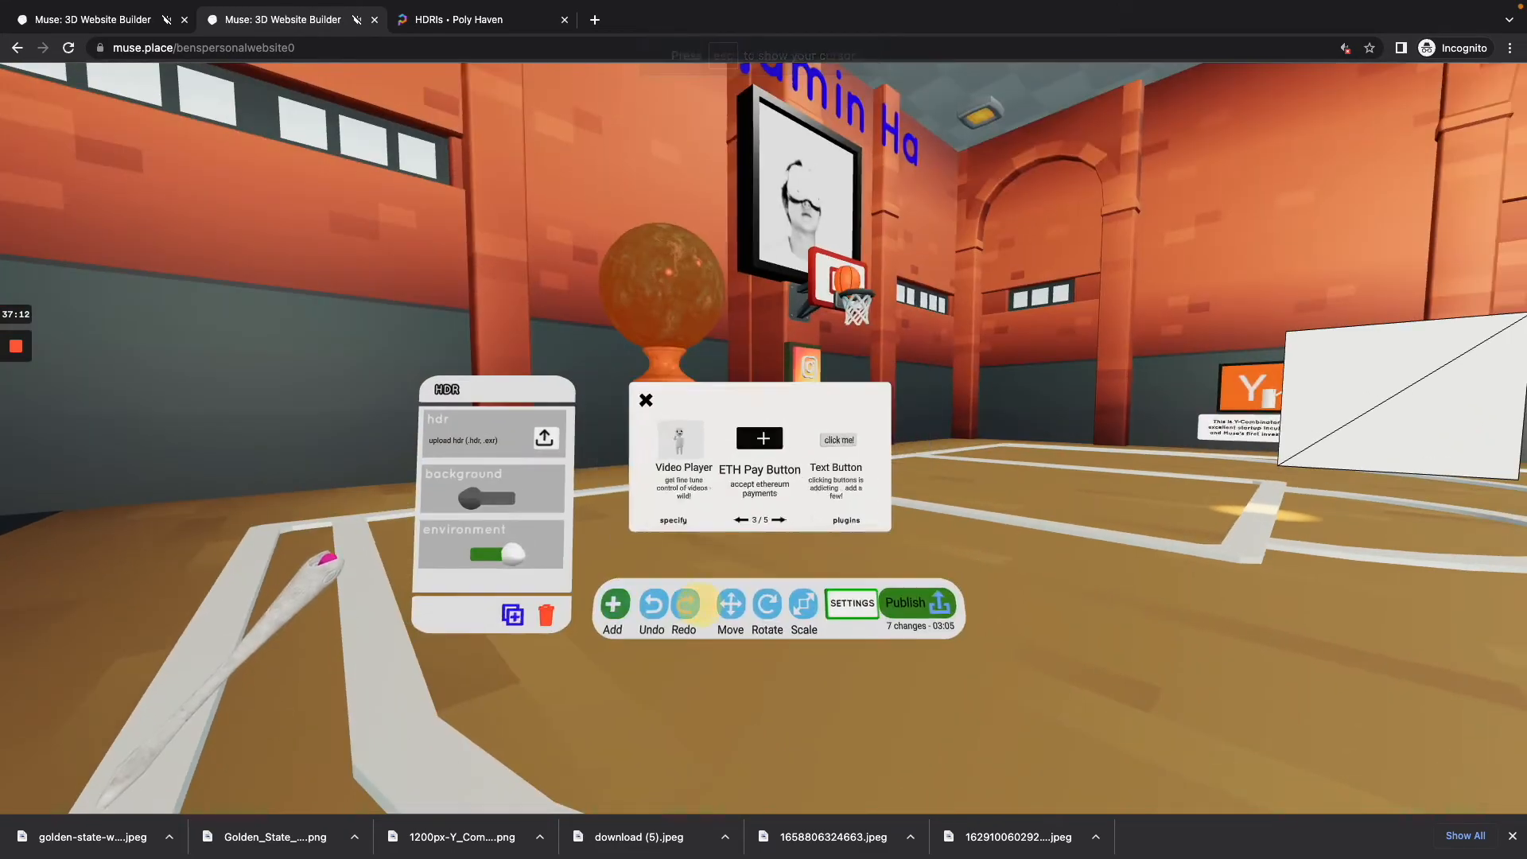
left_click(764, 436)
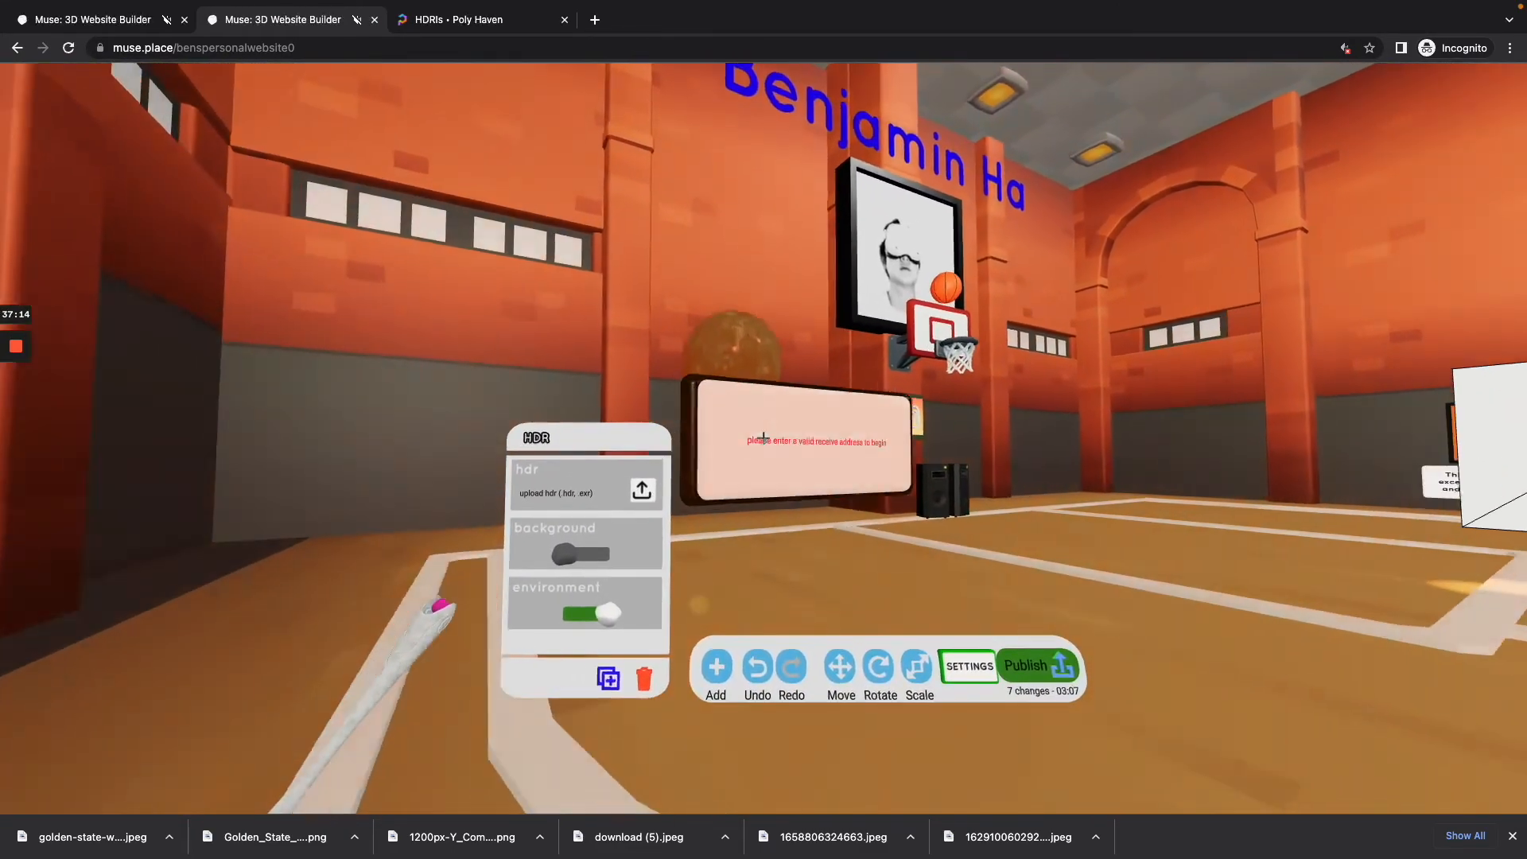
left_click(763, 437)
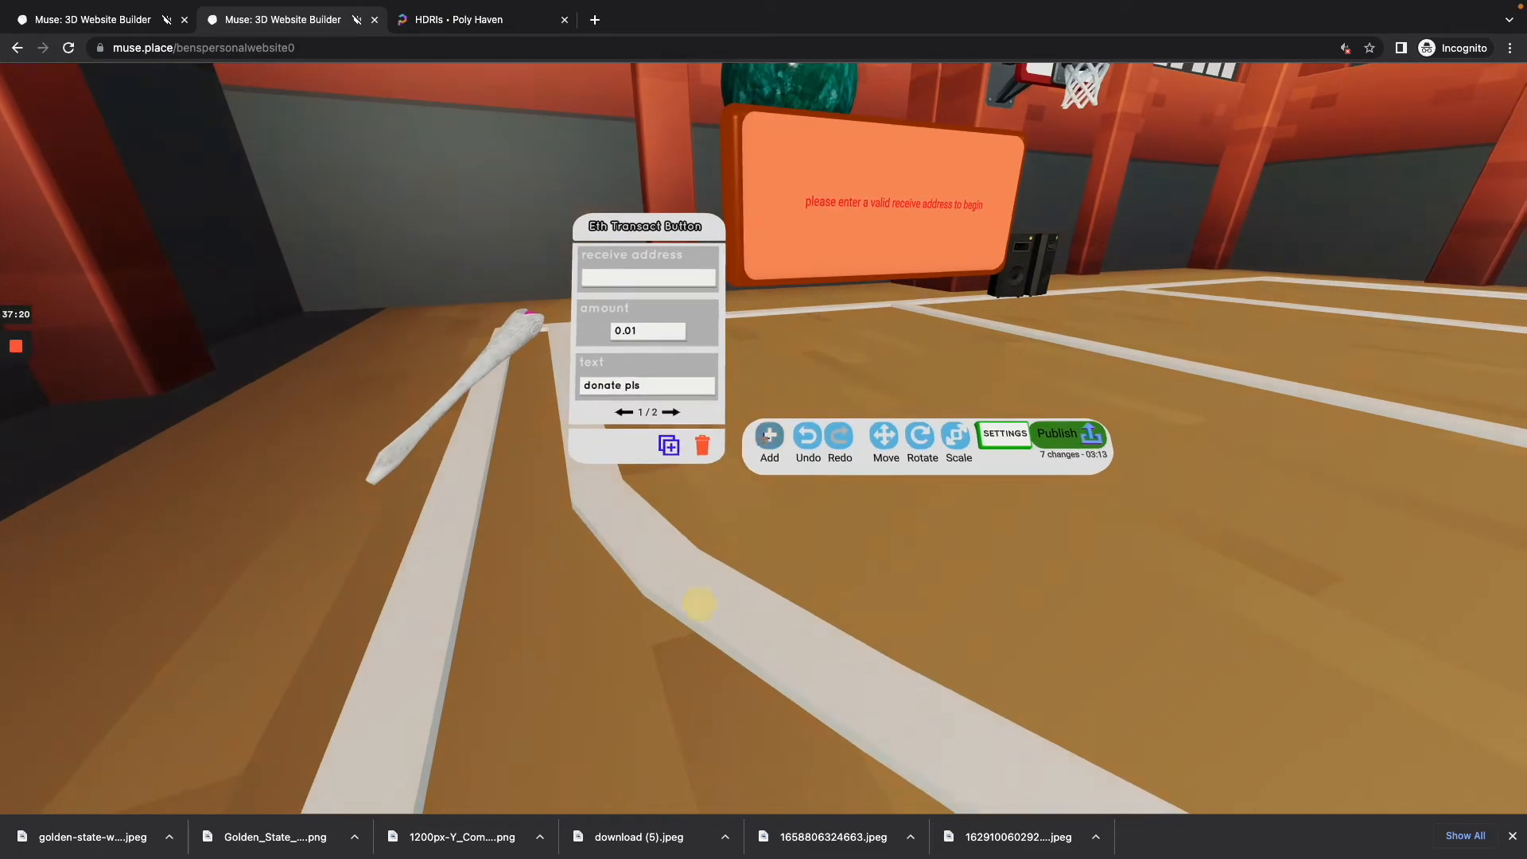
Step: Add a Video Player near the photo wall of the gym and open its settings
left_click(763, 438)
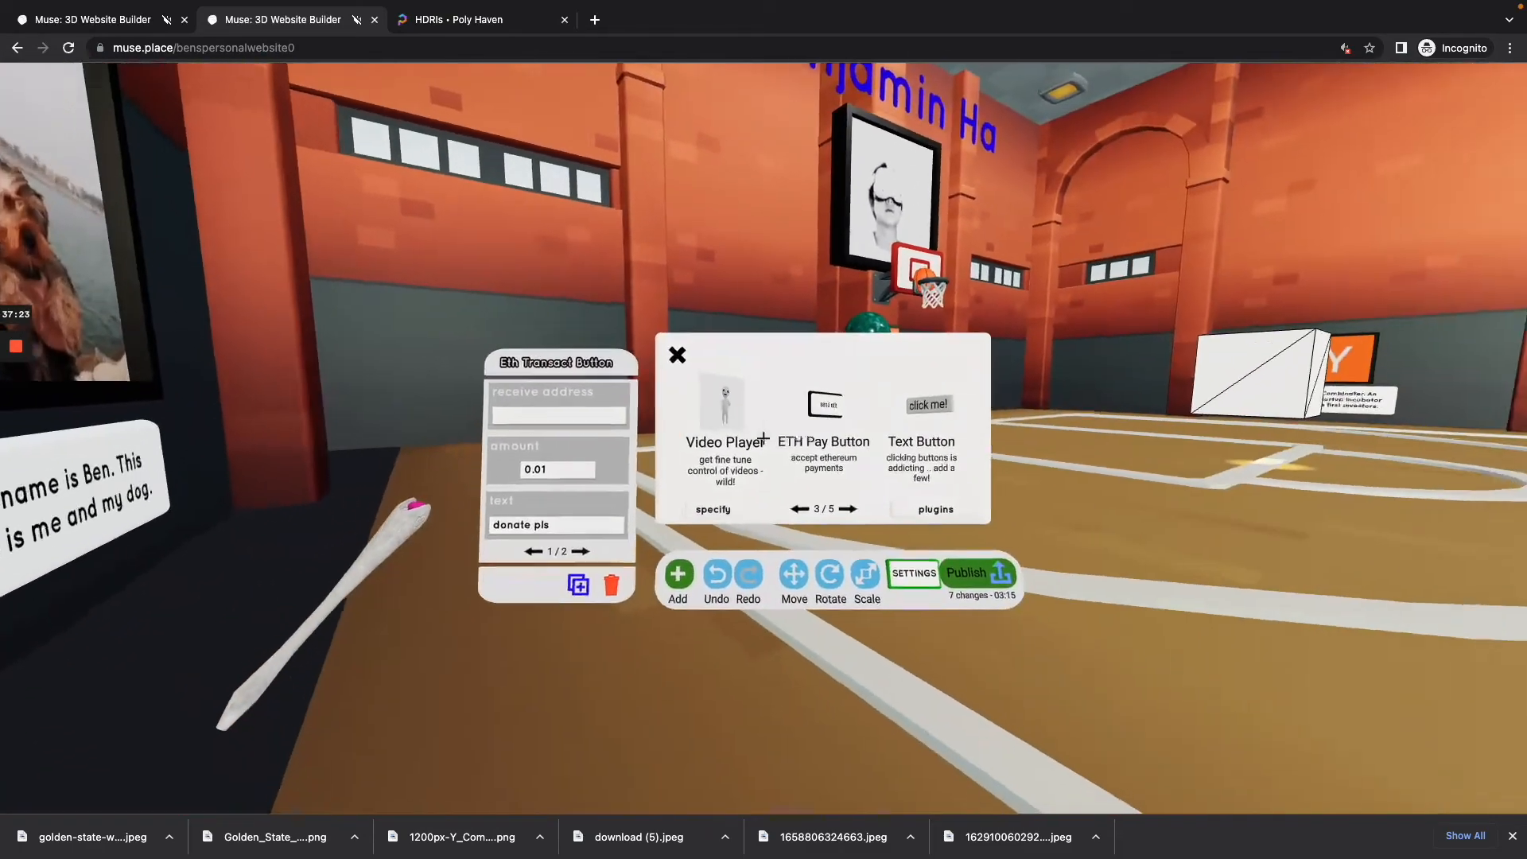
left_click(763, 437)
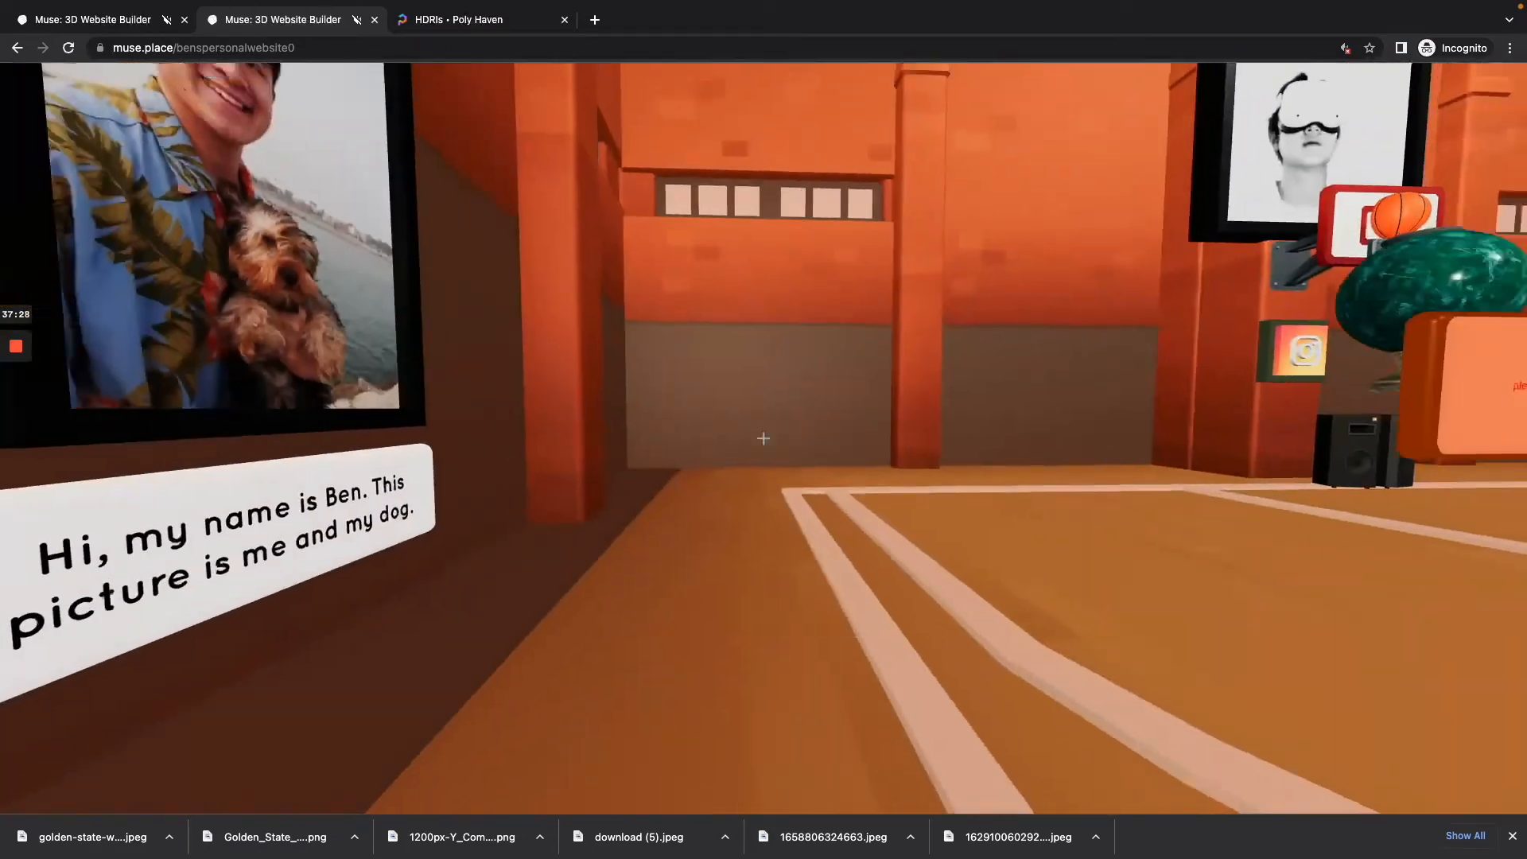
key("s")
left_click(763, 438)
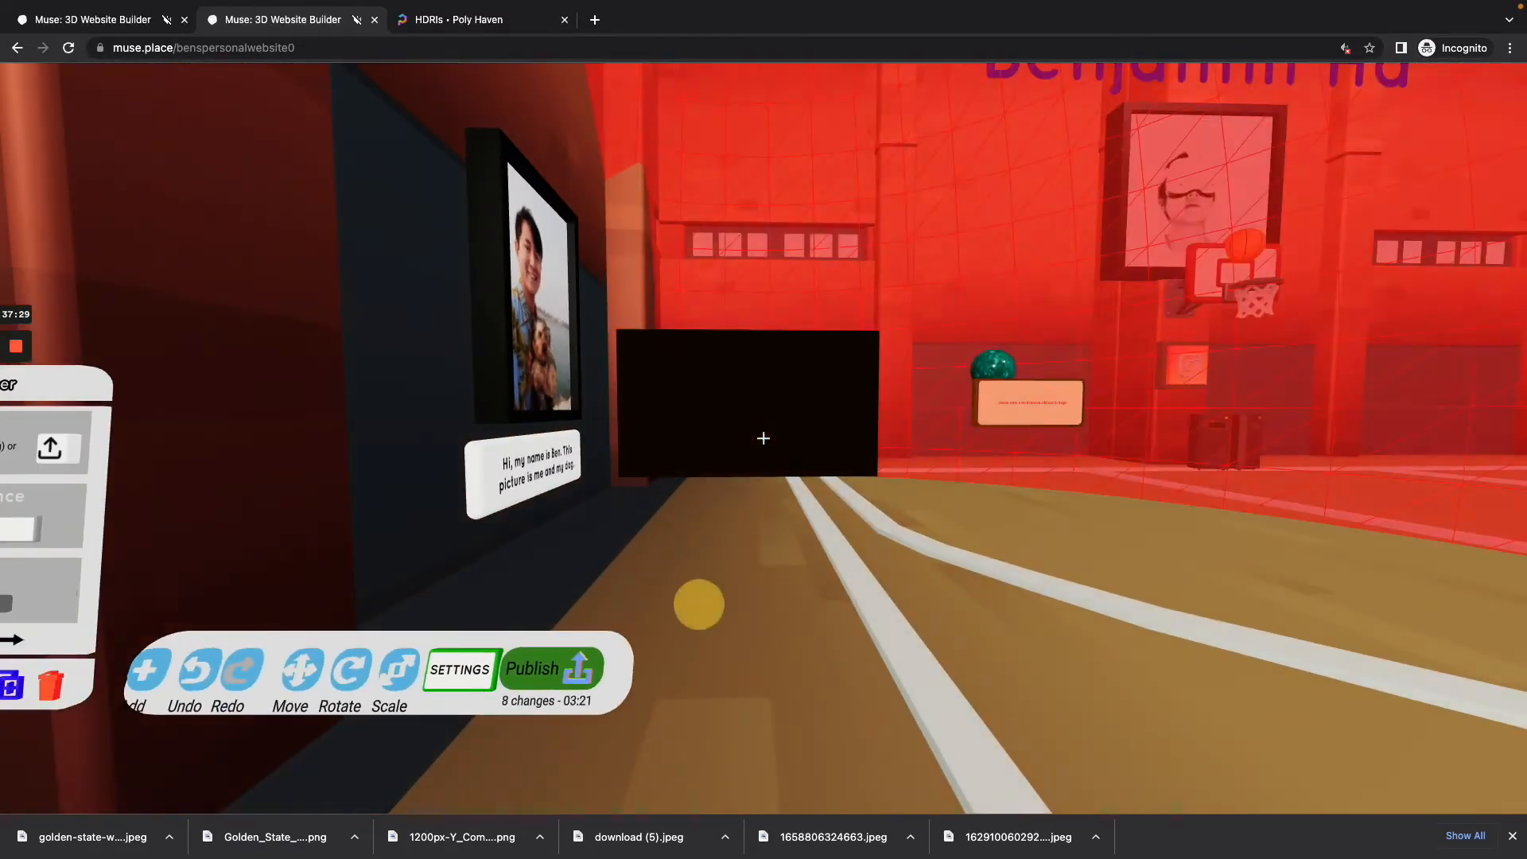
Step: Check the Video Player's range from the LMU display, reopen its settings and set the video distance to 3
key("s")
key("s")
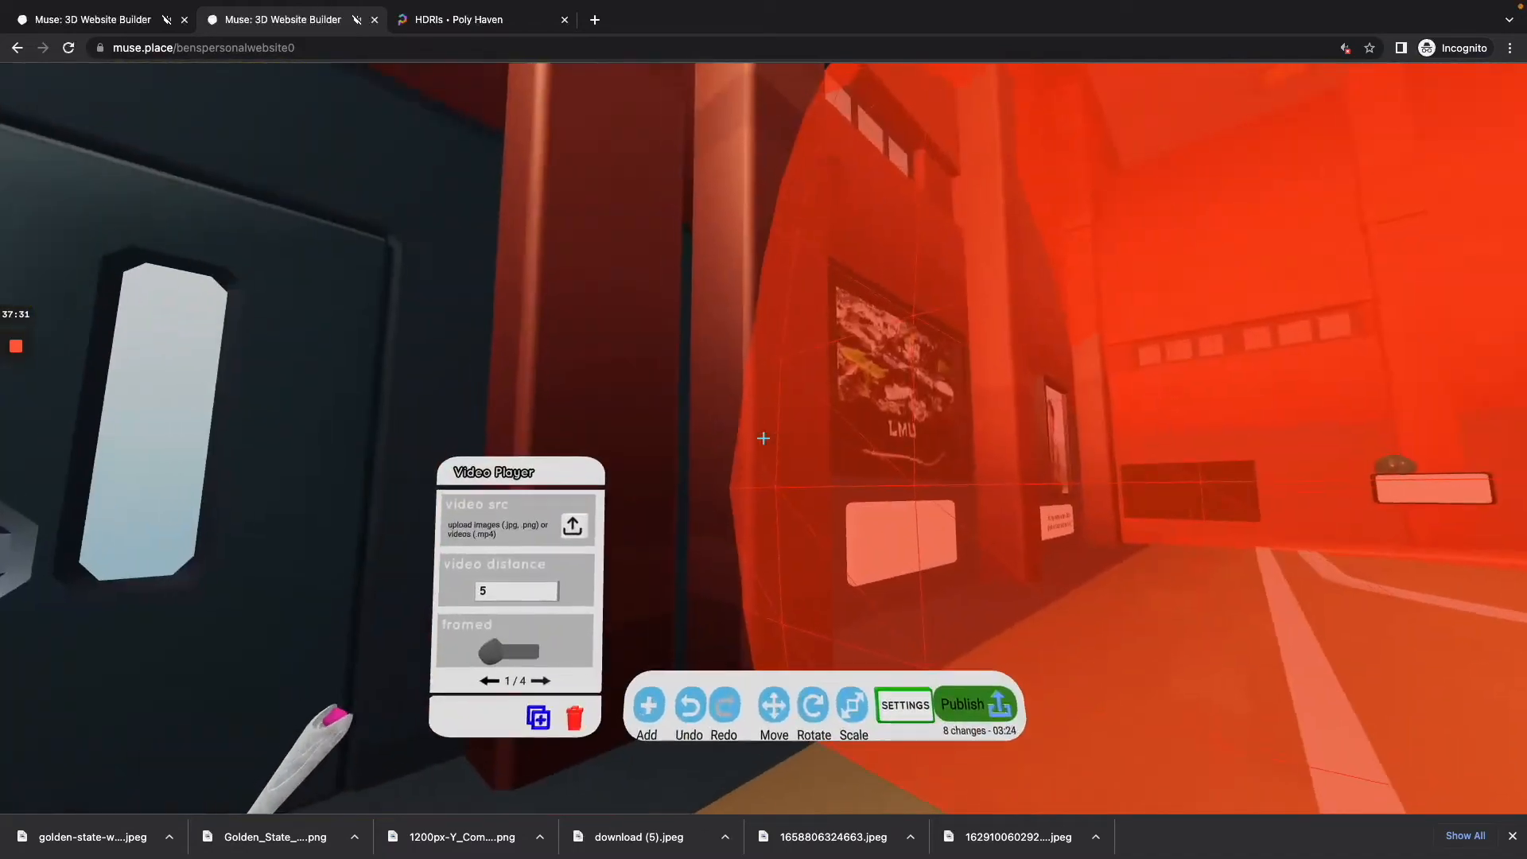
key("w")
left_click(764, 438)
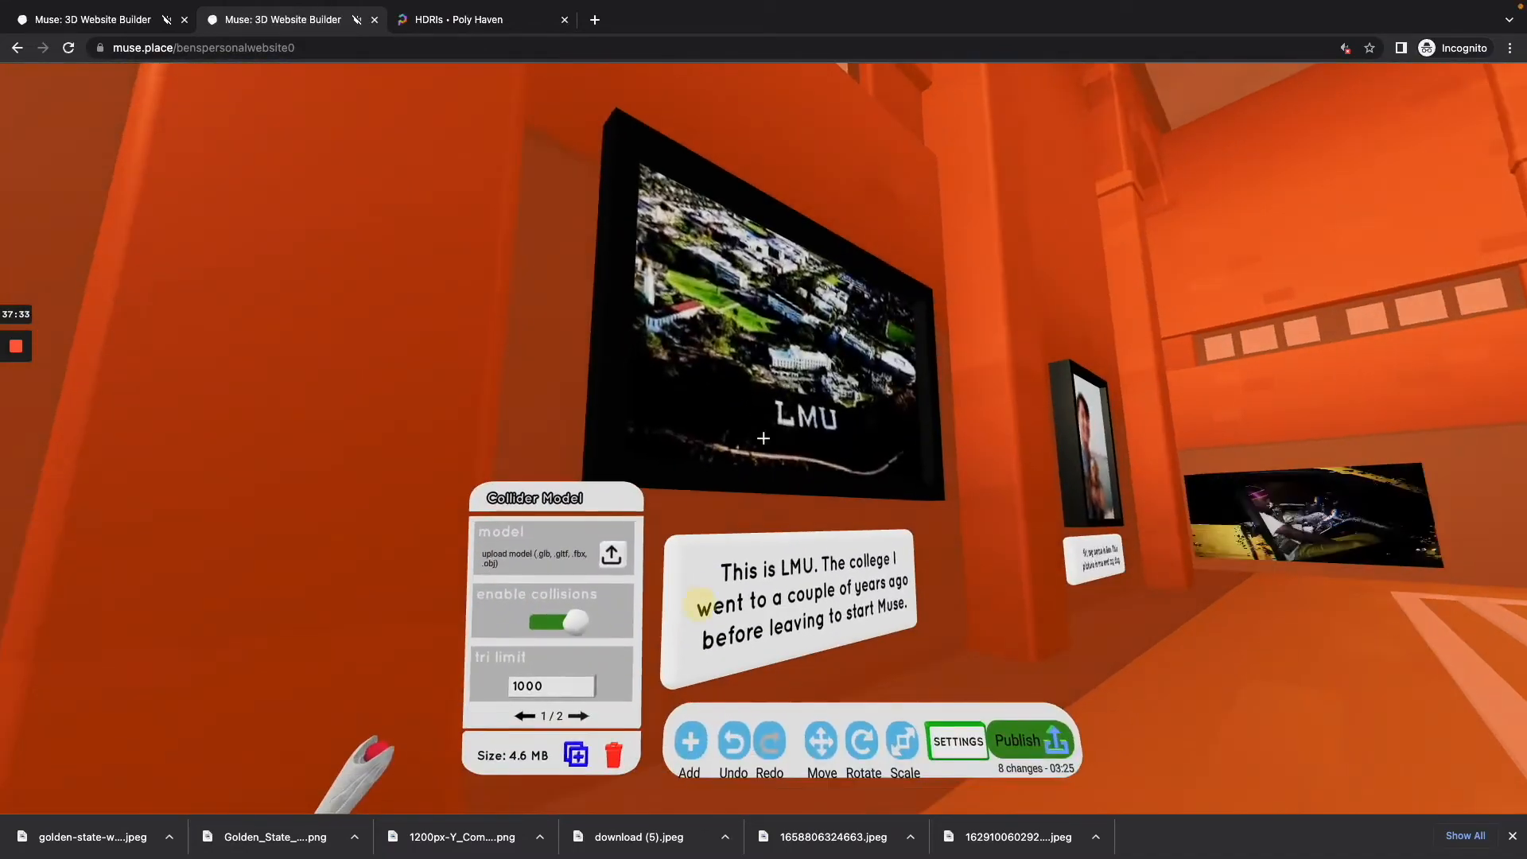
left_click(763, 438)
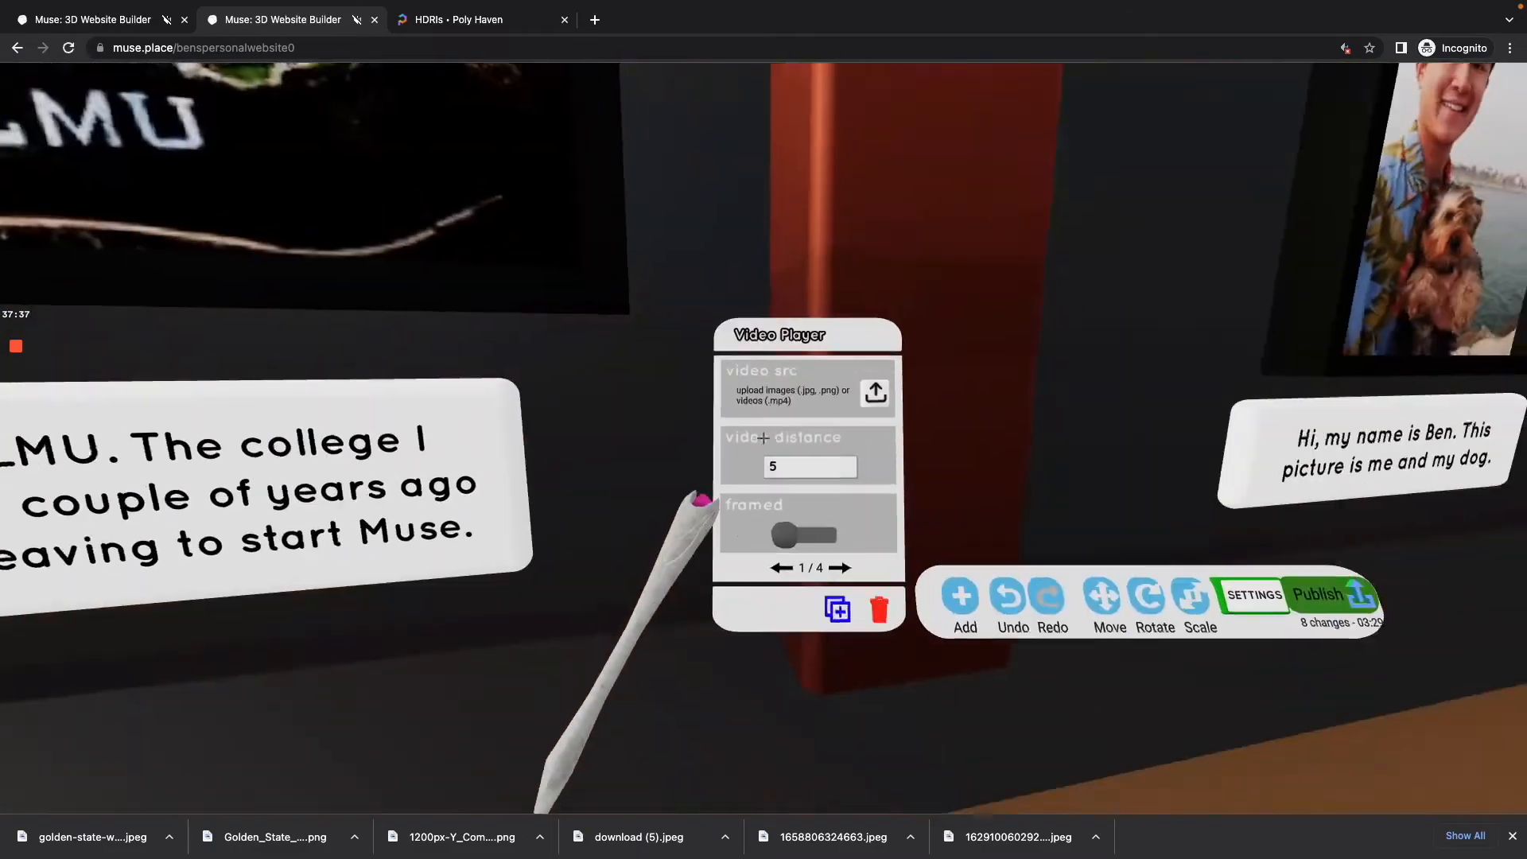
key("s")
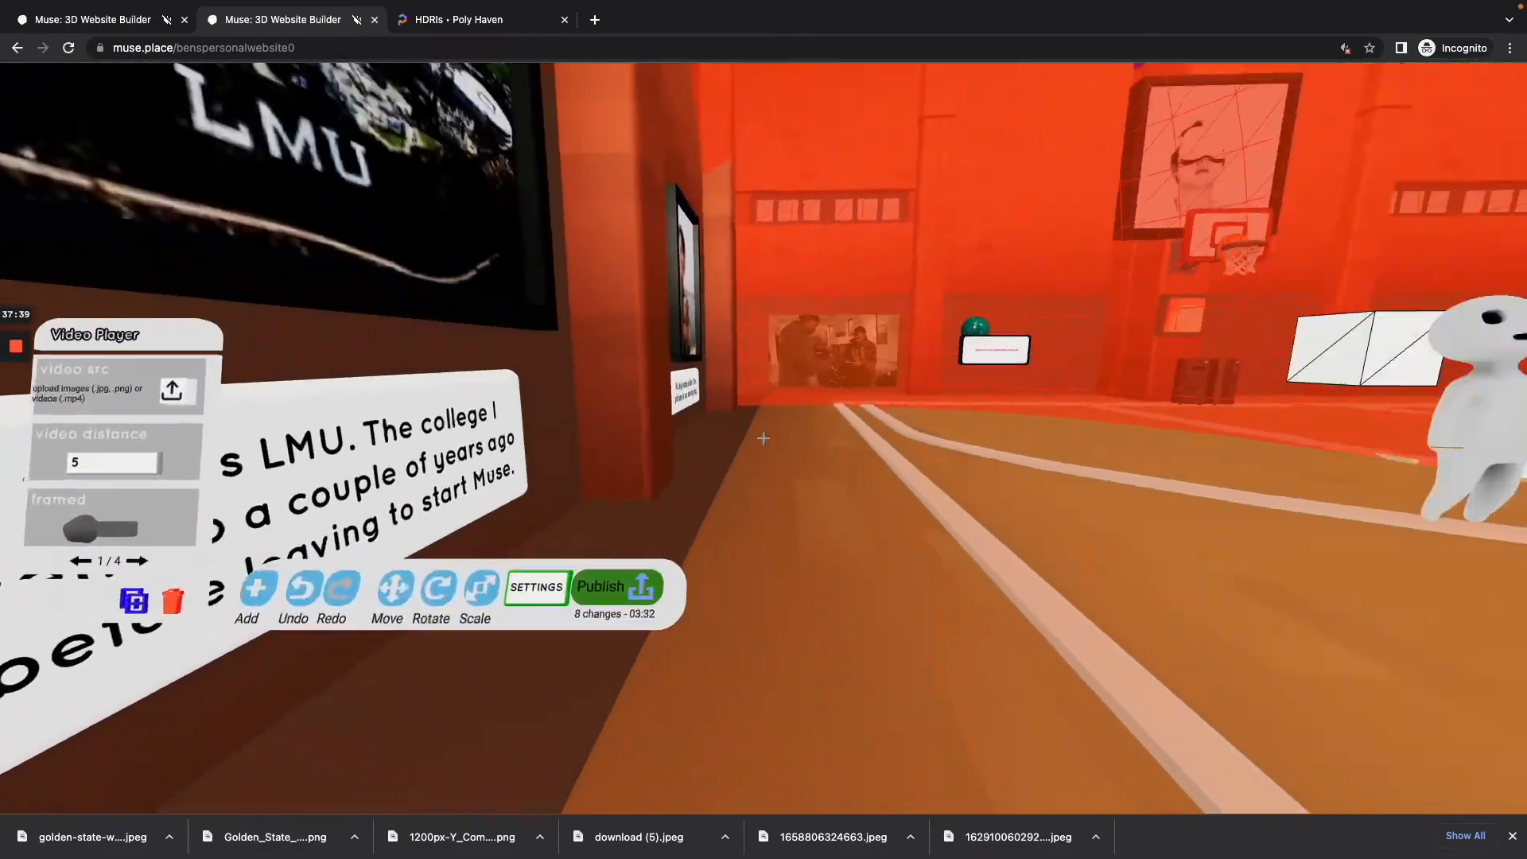
key("w")
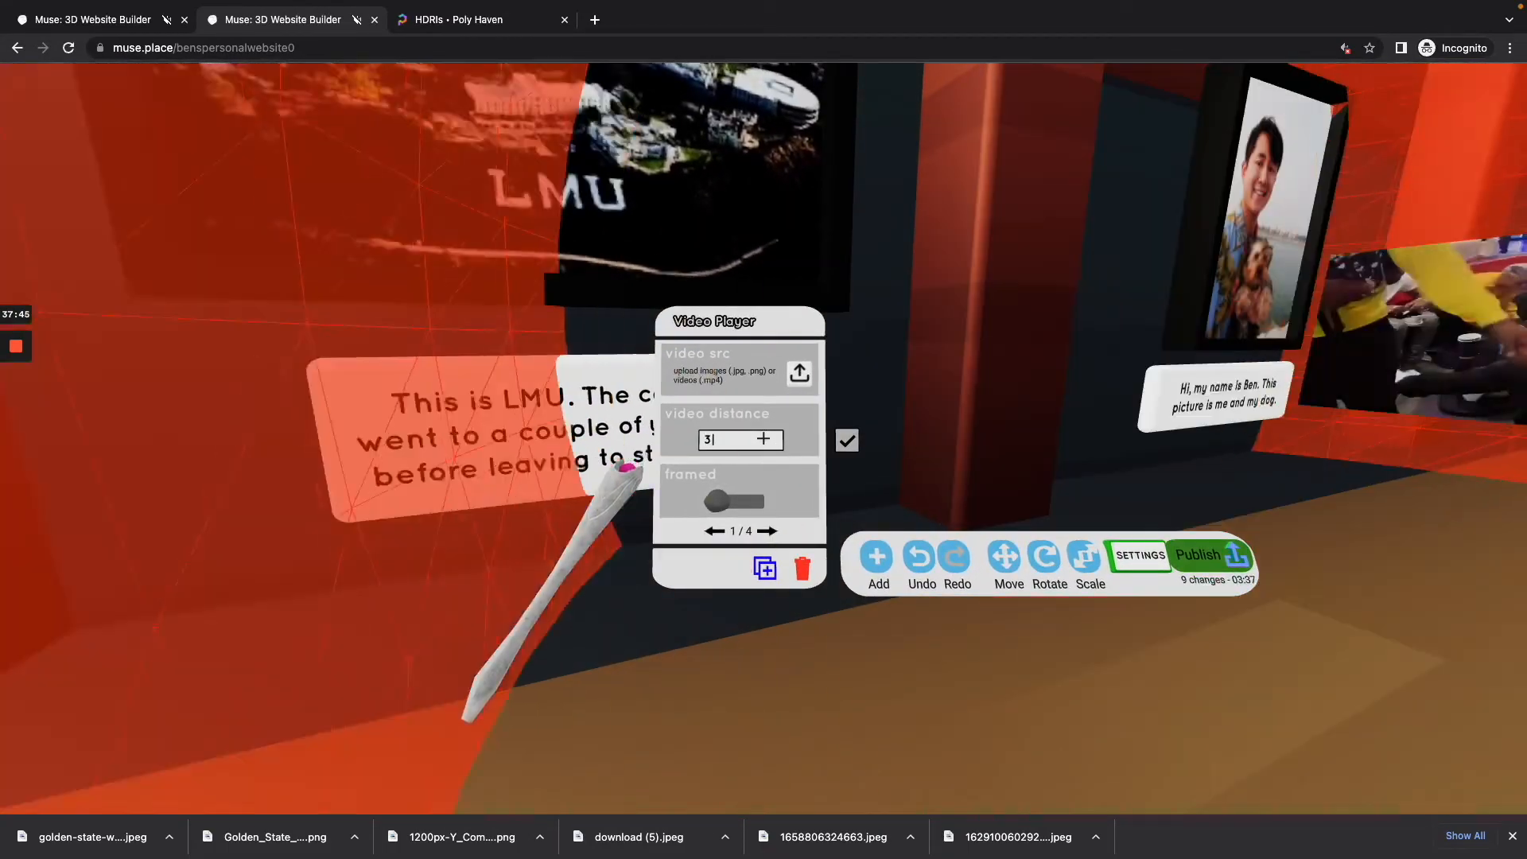
left_click(763, 438)
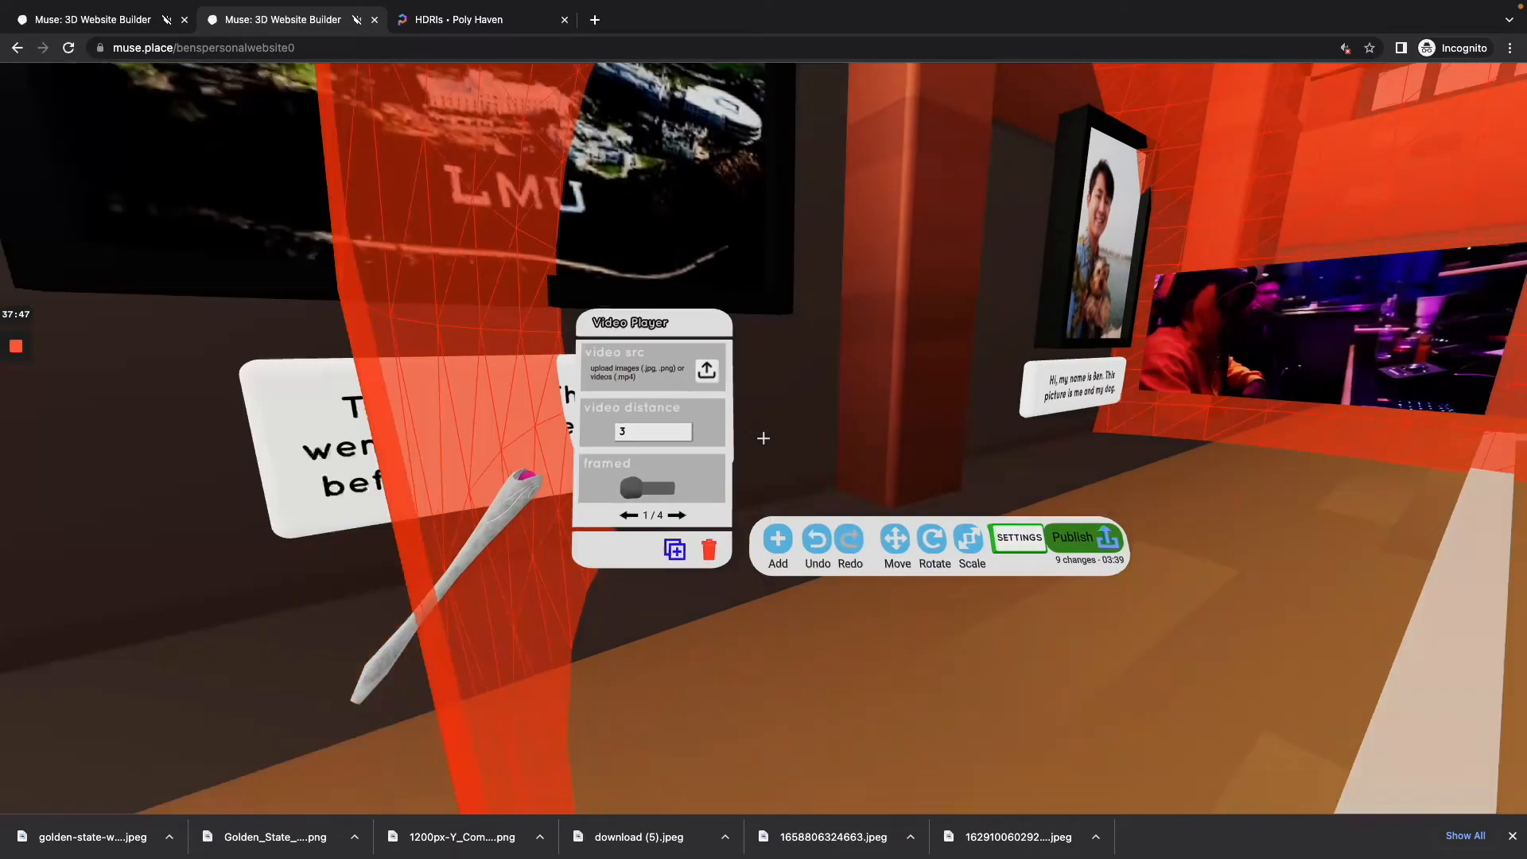
Step: Turn on the framed option for the Video Player
key("s")
key("w")
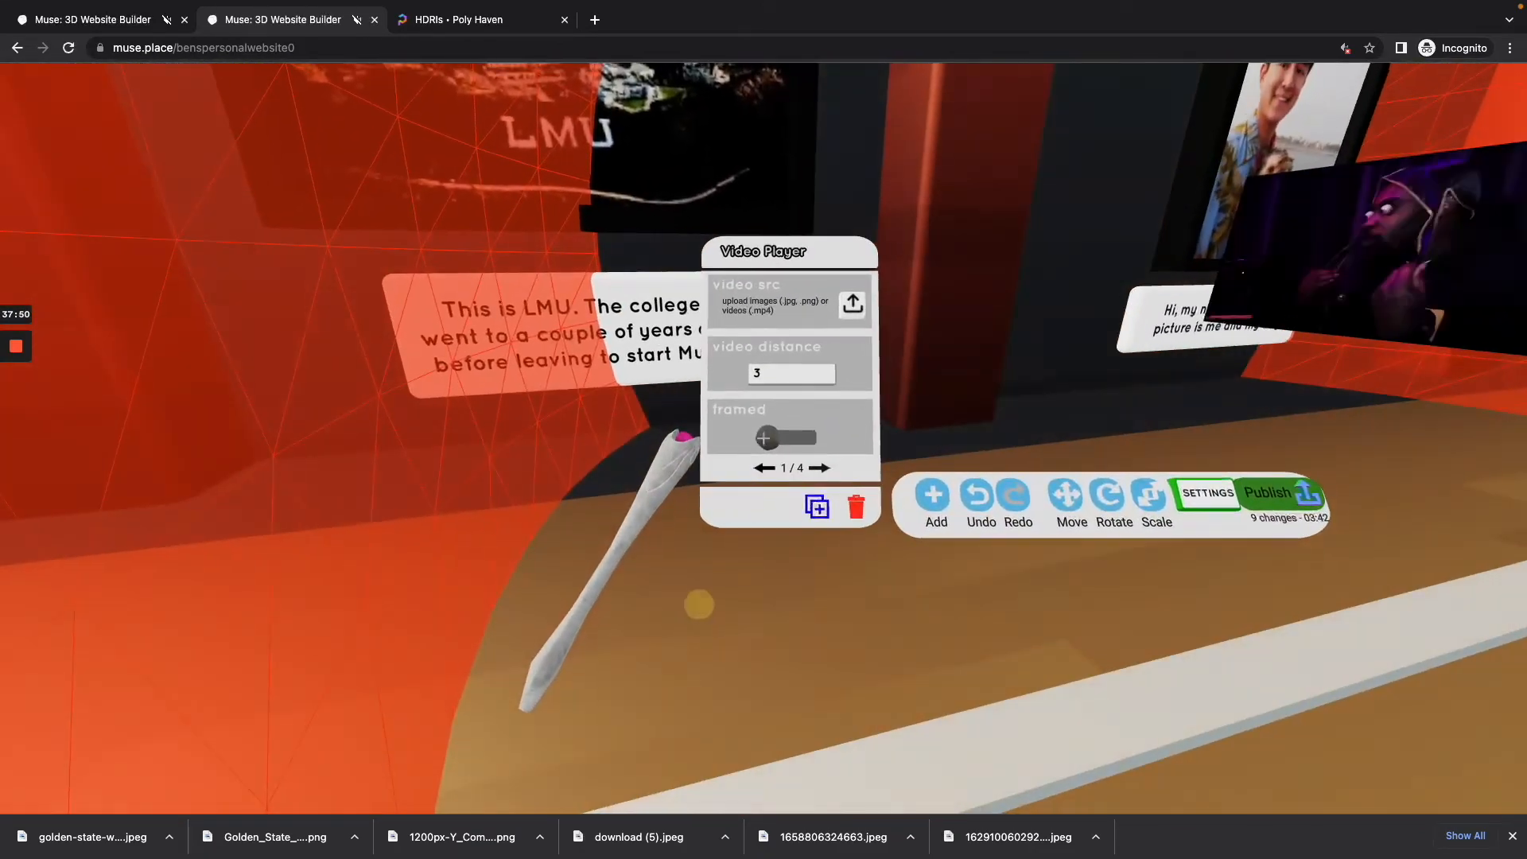
left_click(763, 438)
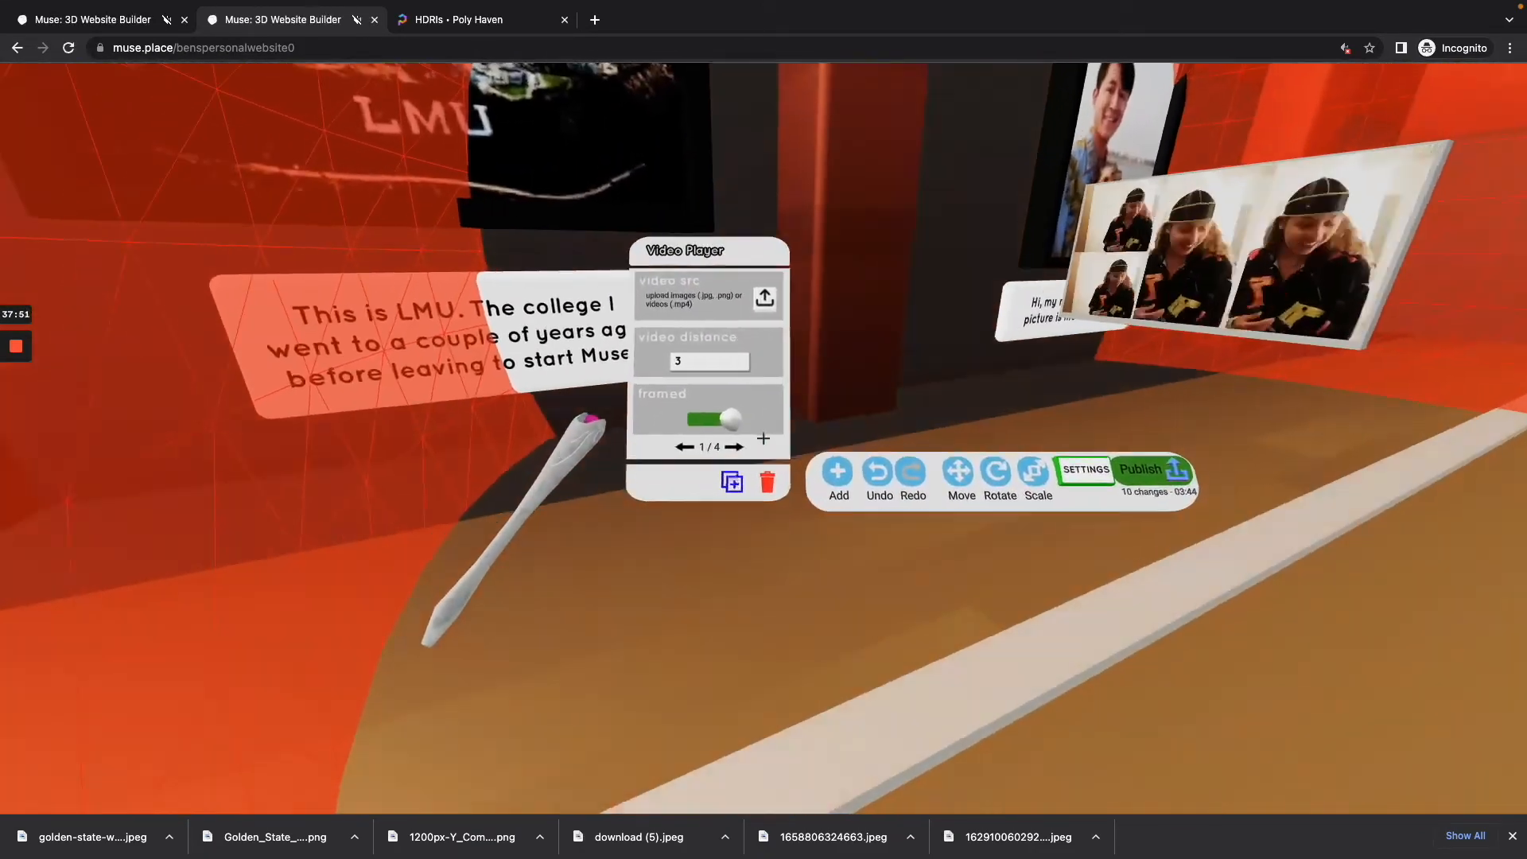
Step: Set the Video Player's audio distance to 3 and step back to view its audio range
left_click(764, 438)
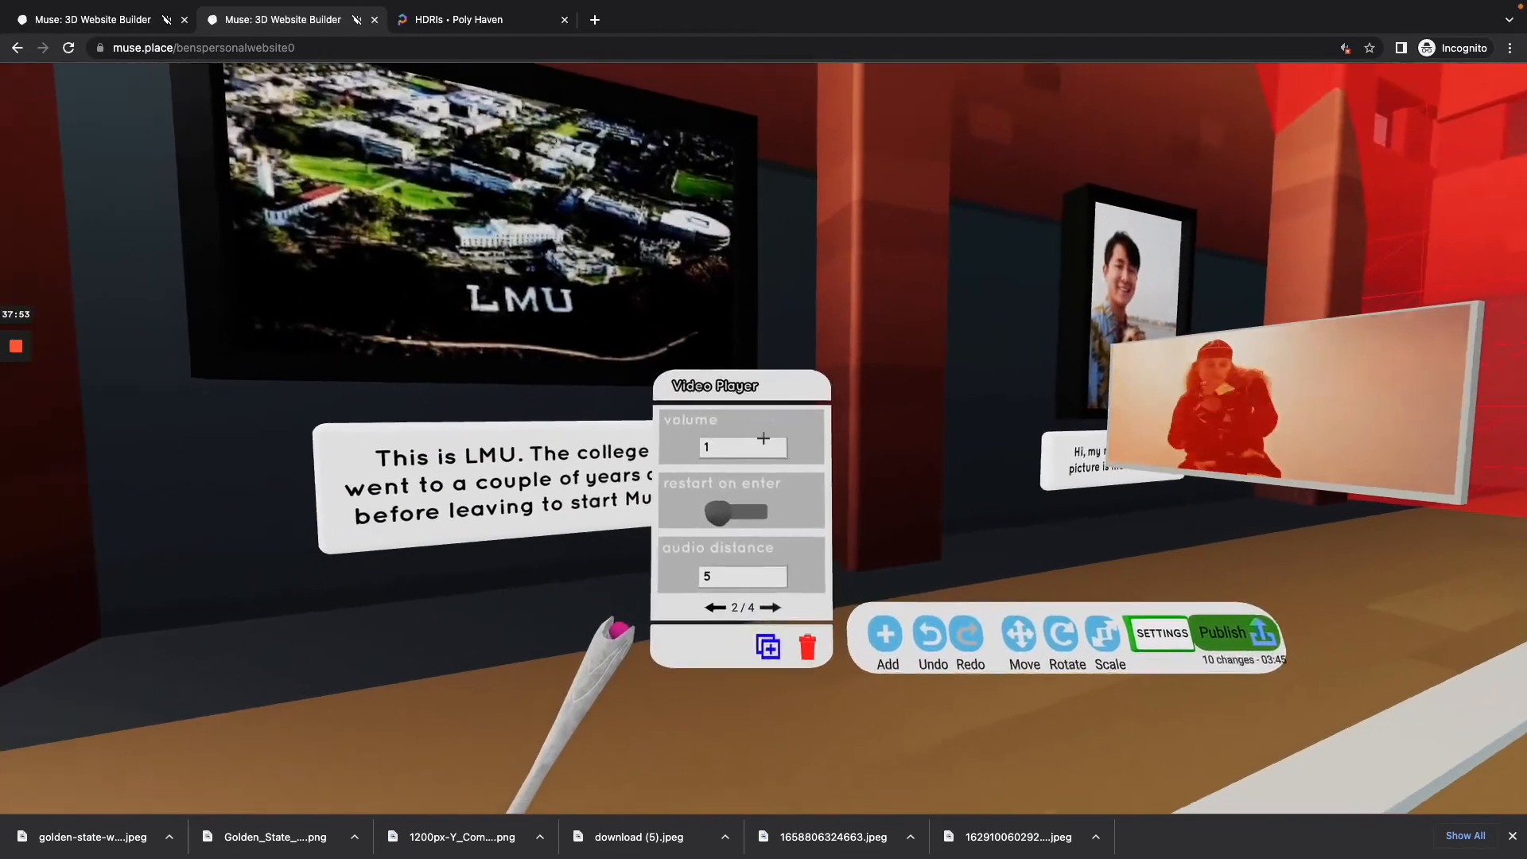
left_click(763, 438)
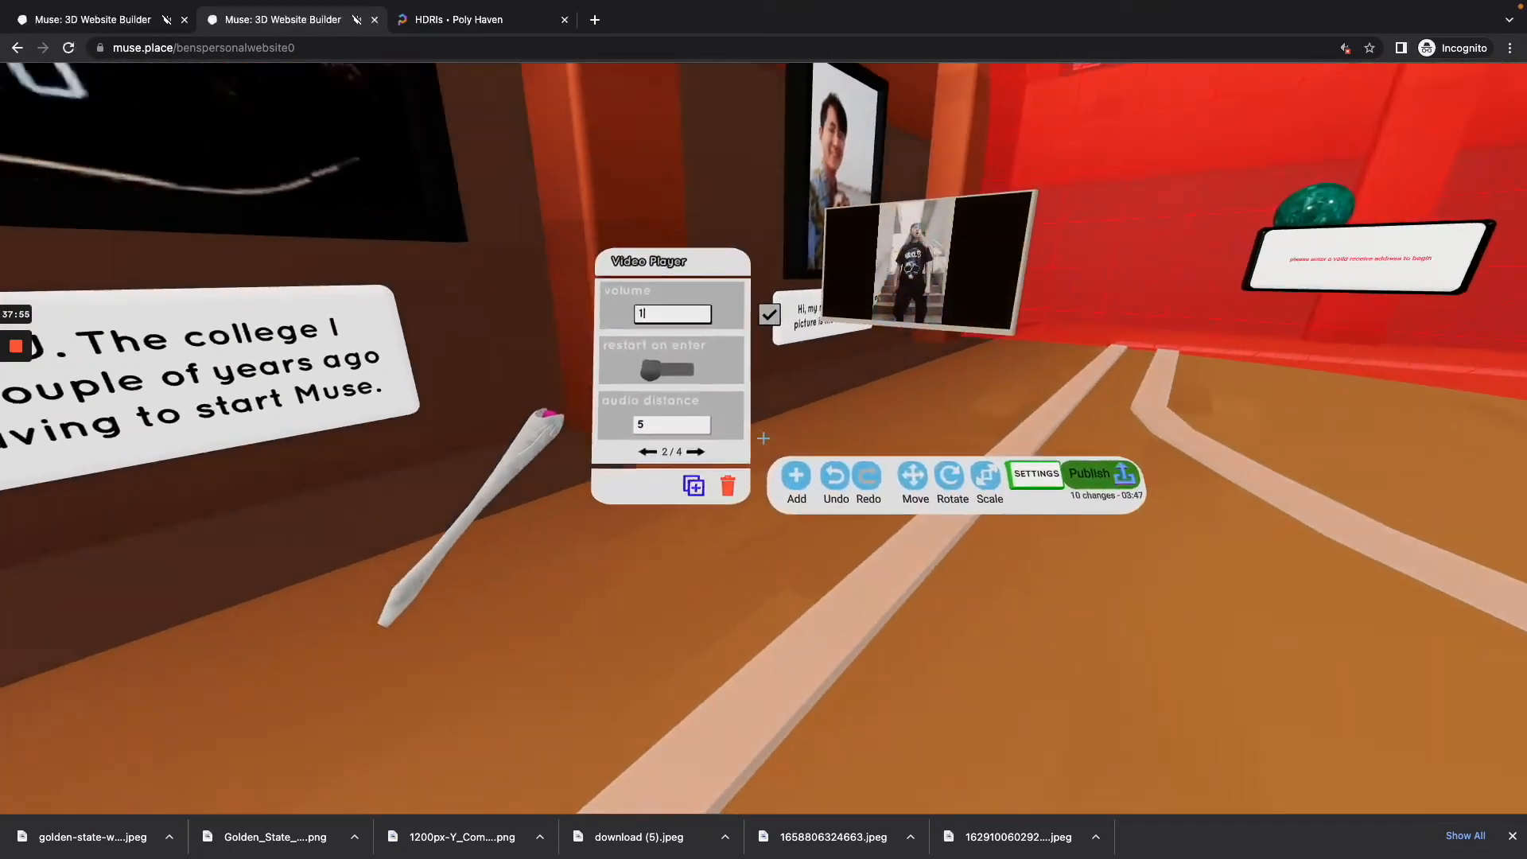
left_click(763, 438)
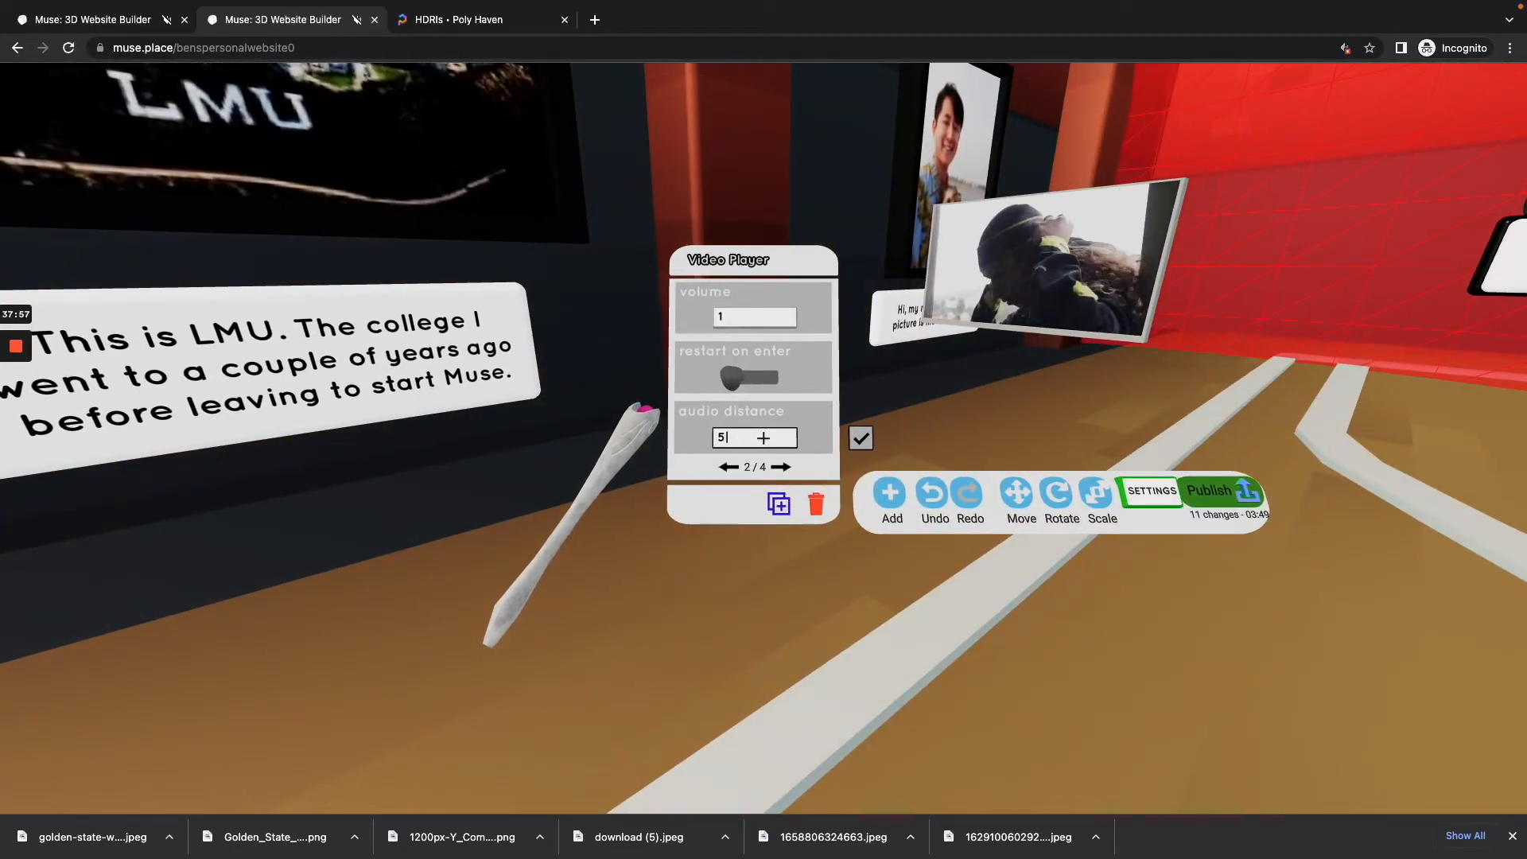
type("3")
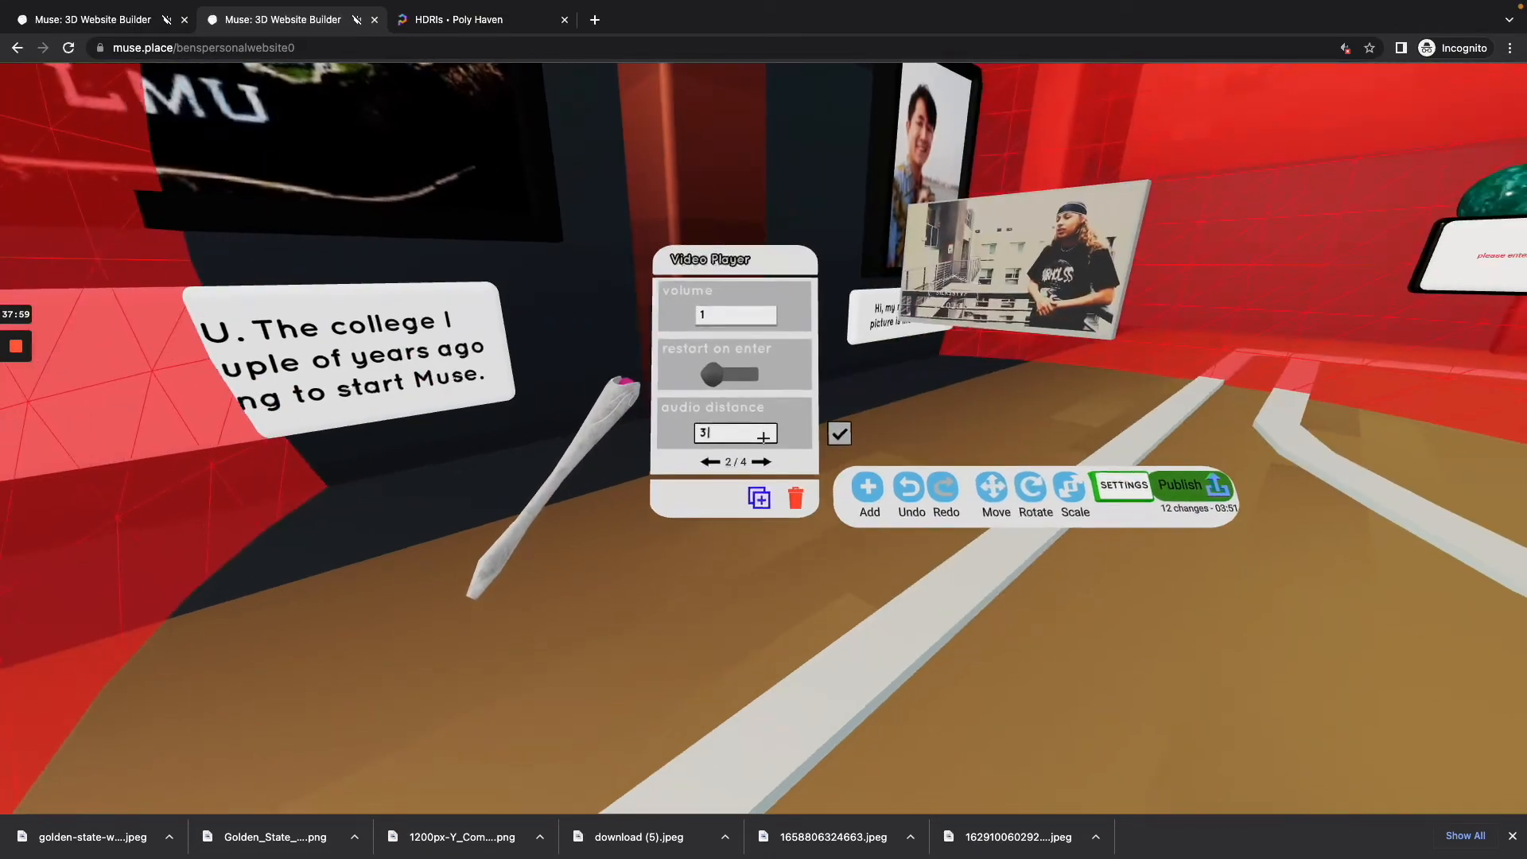
type("s")
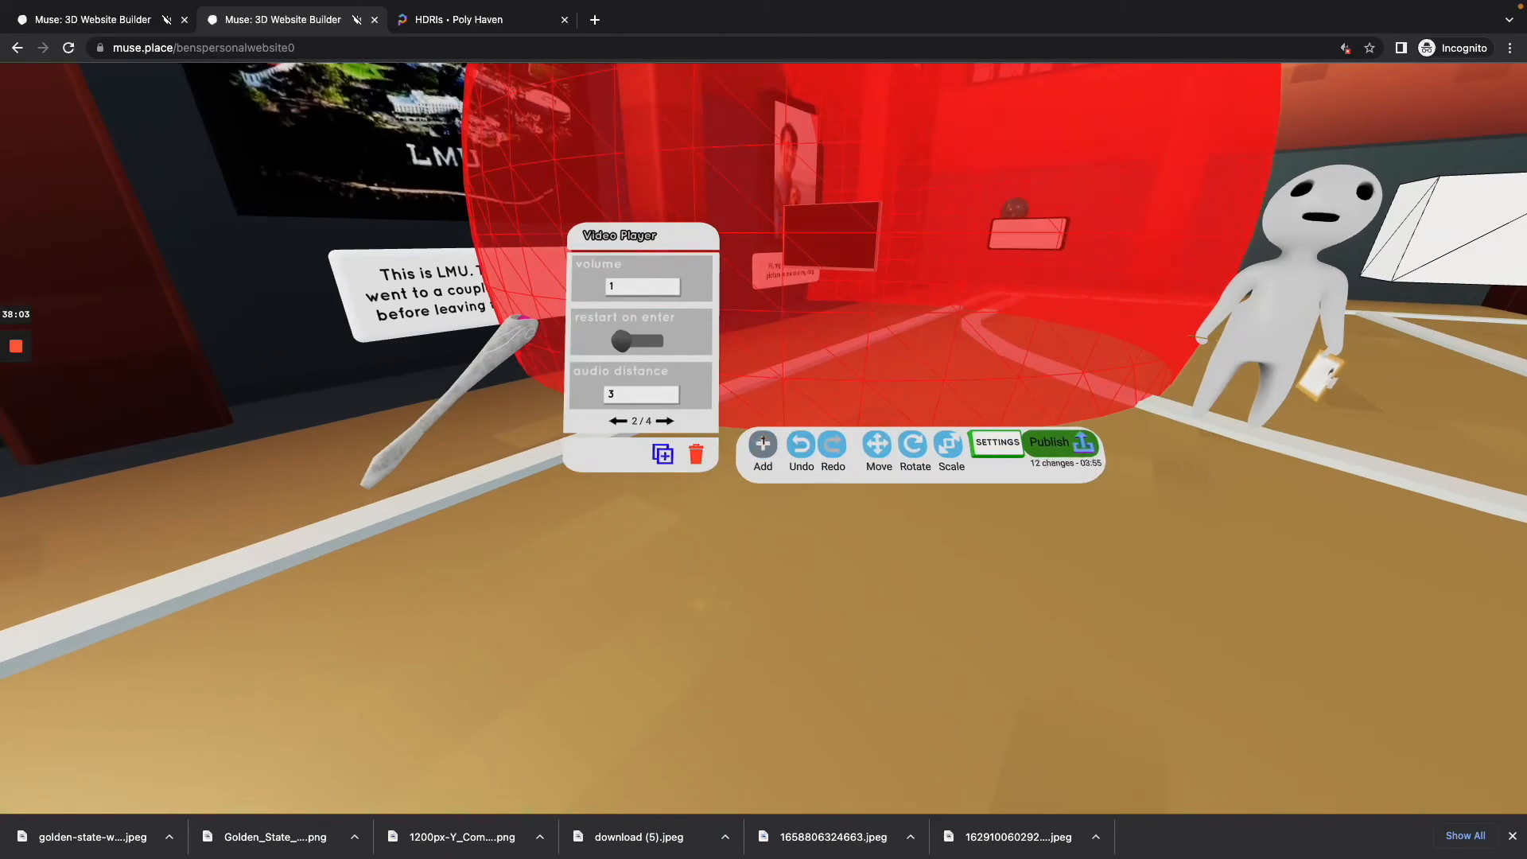
Step: Add a Model item to the court near the LMU display and select it to show its settings
left_click(761, 435)
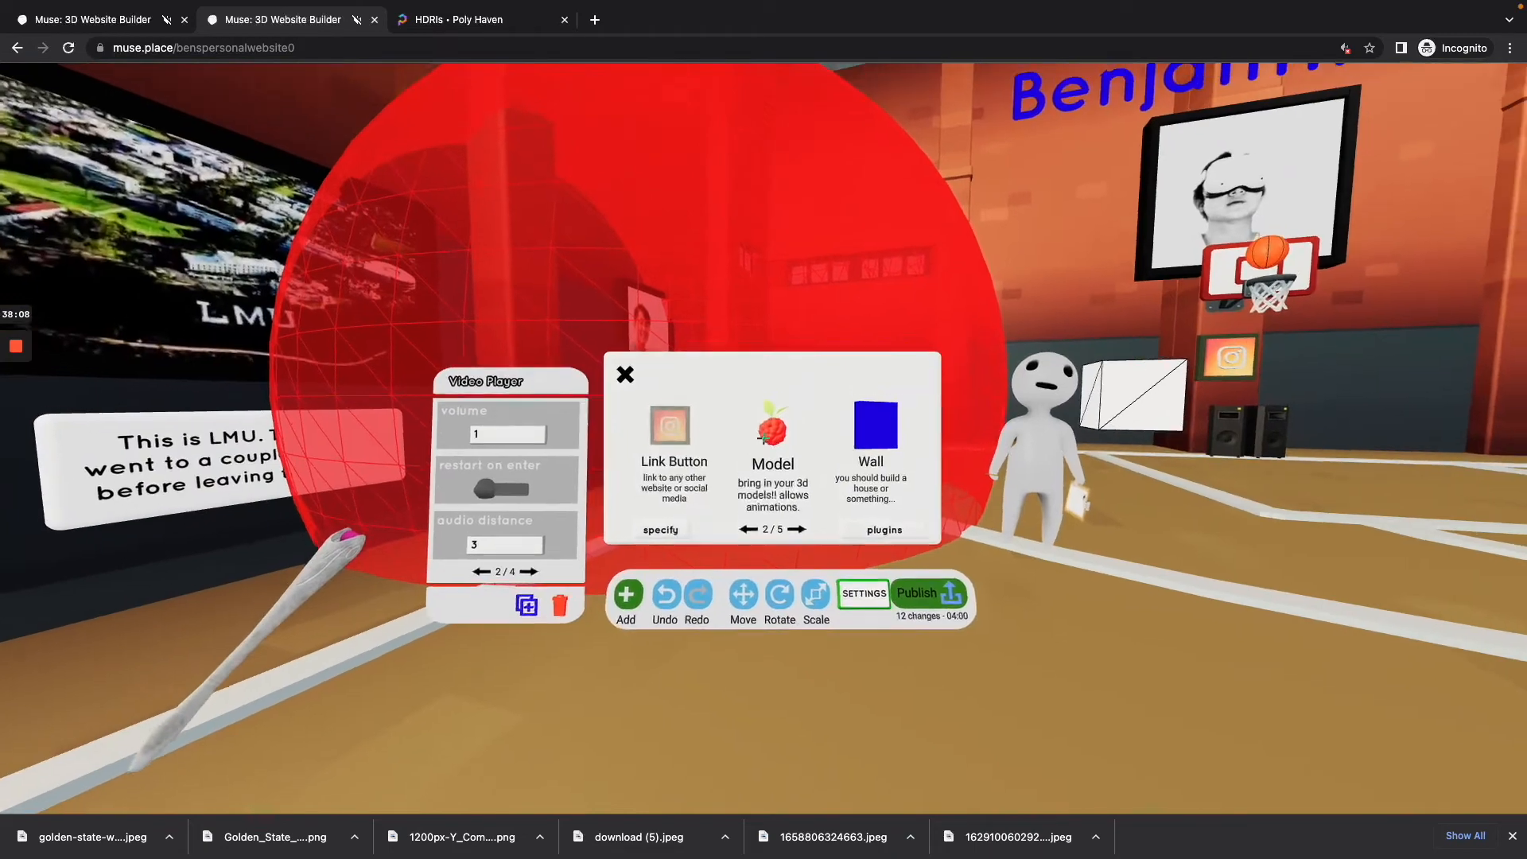
left_click(764, 438)
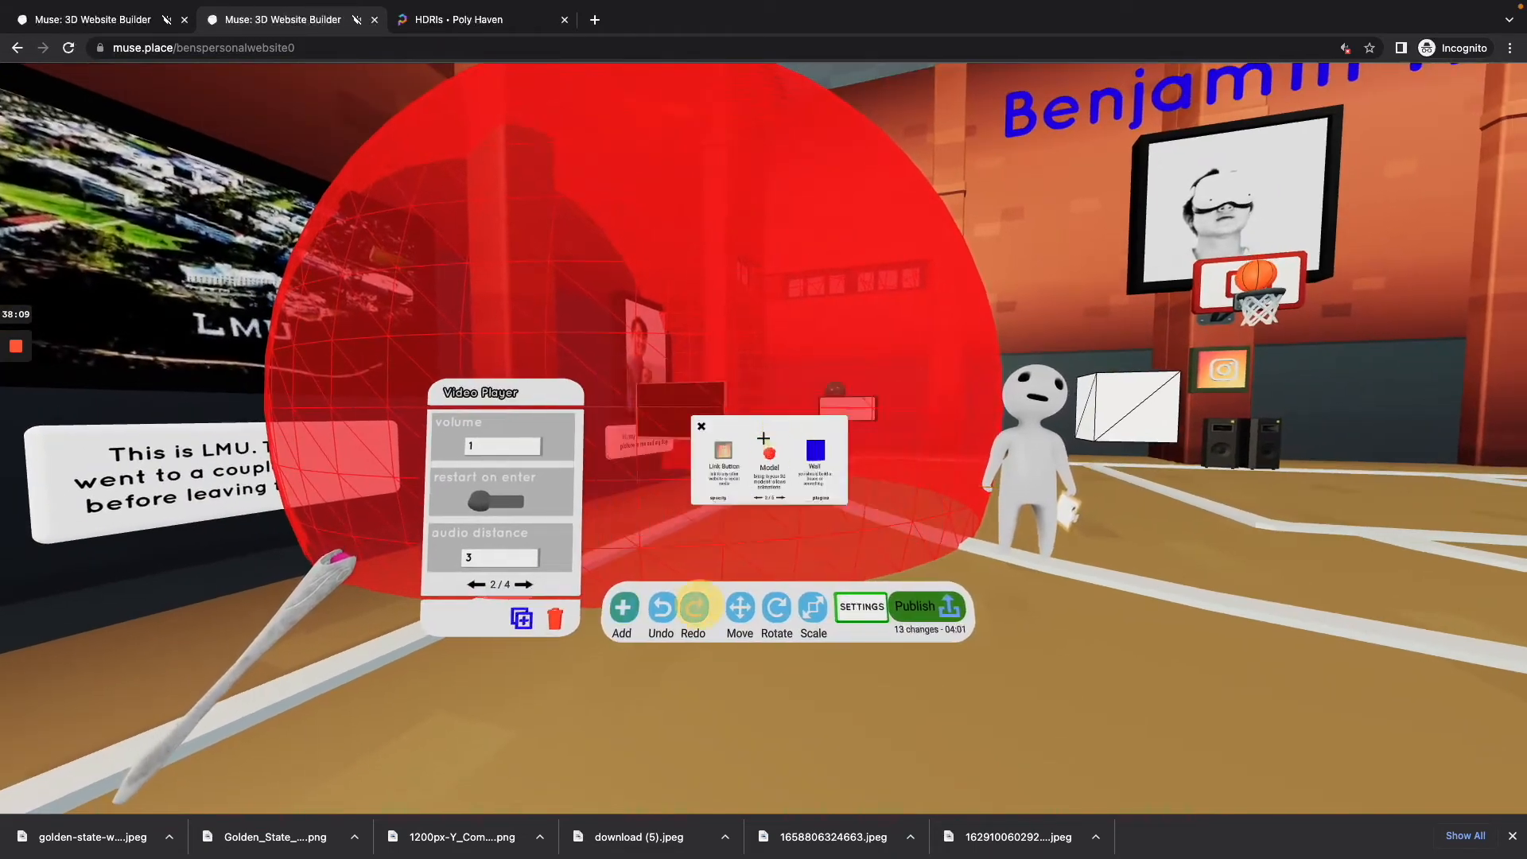
left_click(763, 438)
key("s")
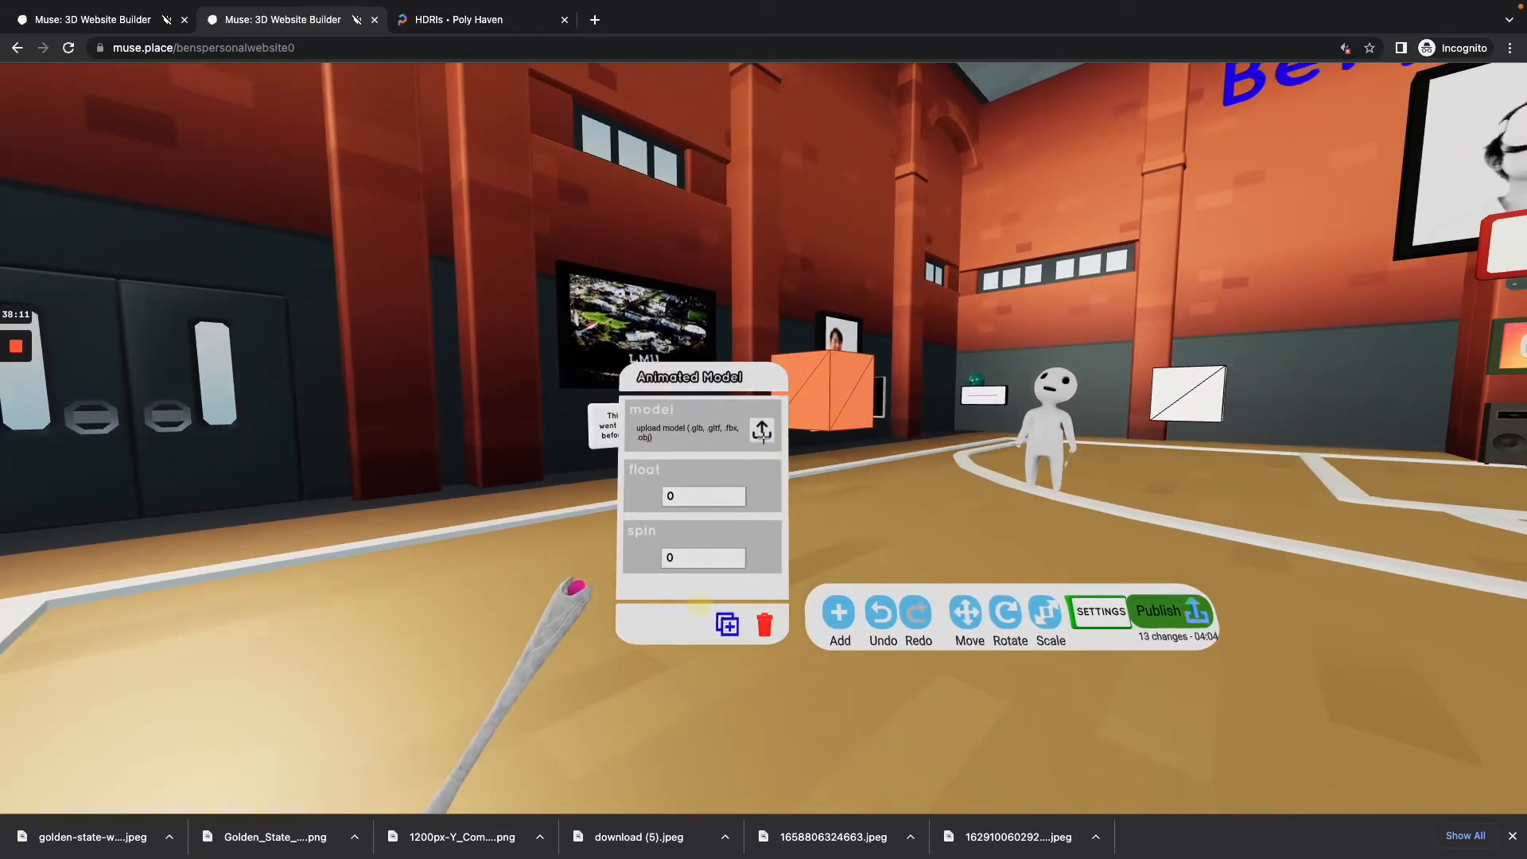
Step: Load the Kiosk from the content library into the animated model and set its float and spin to 1
left_click(764, 438)
key("s")
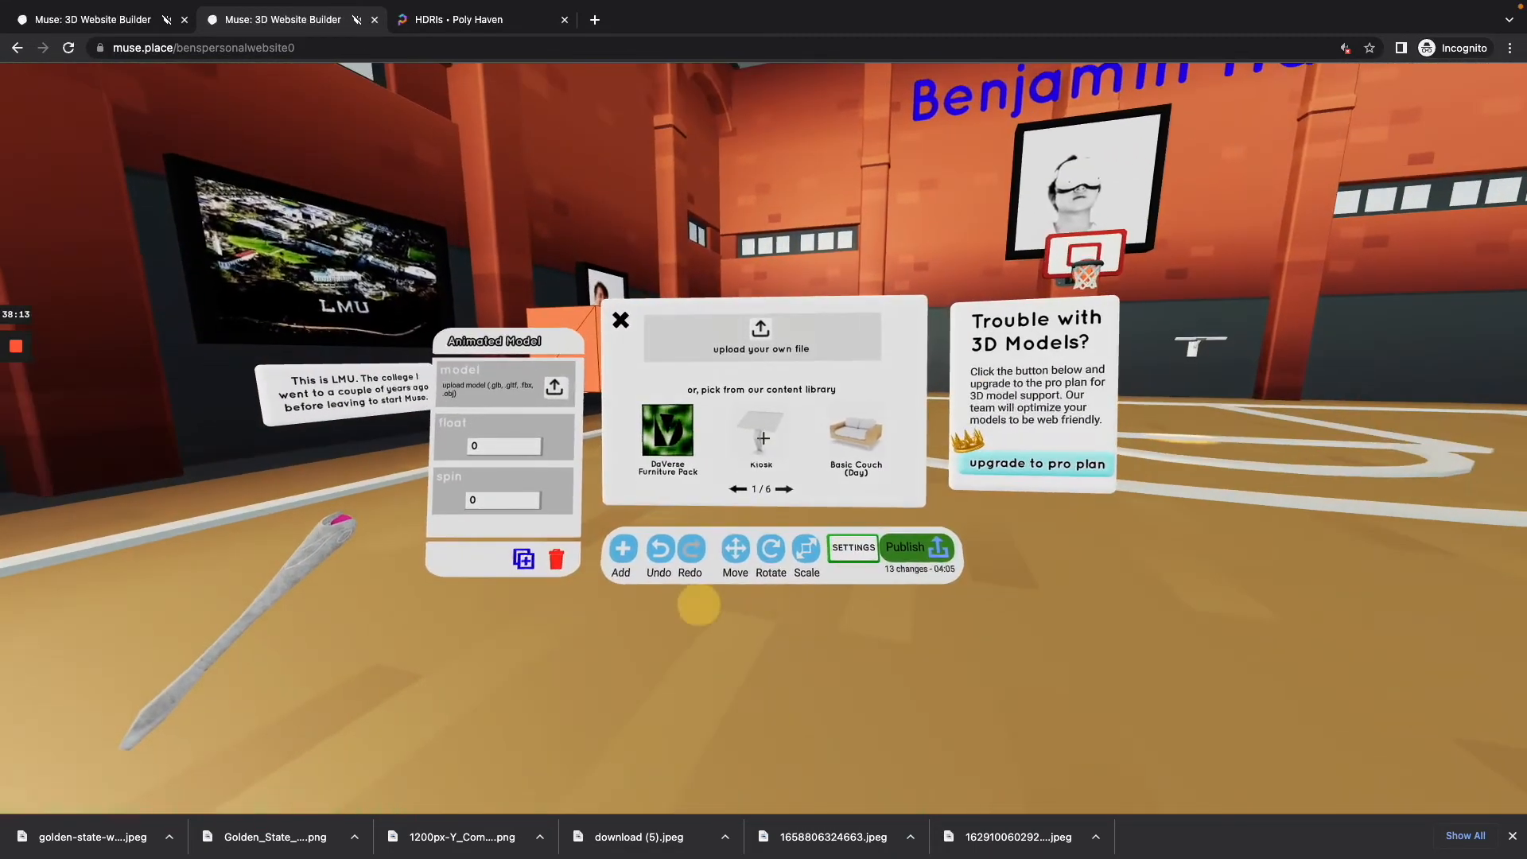
left_click(763, 438)
key("w")
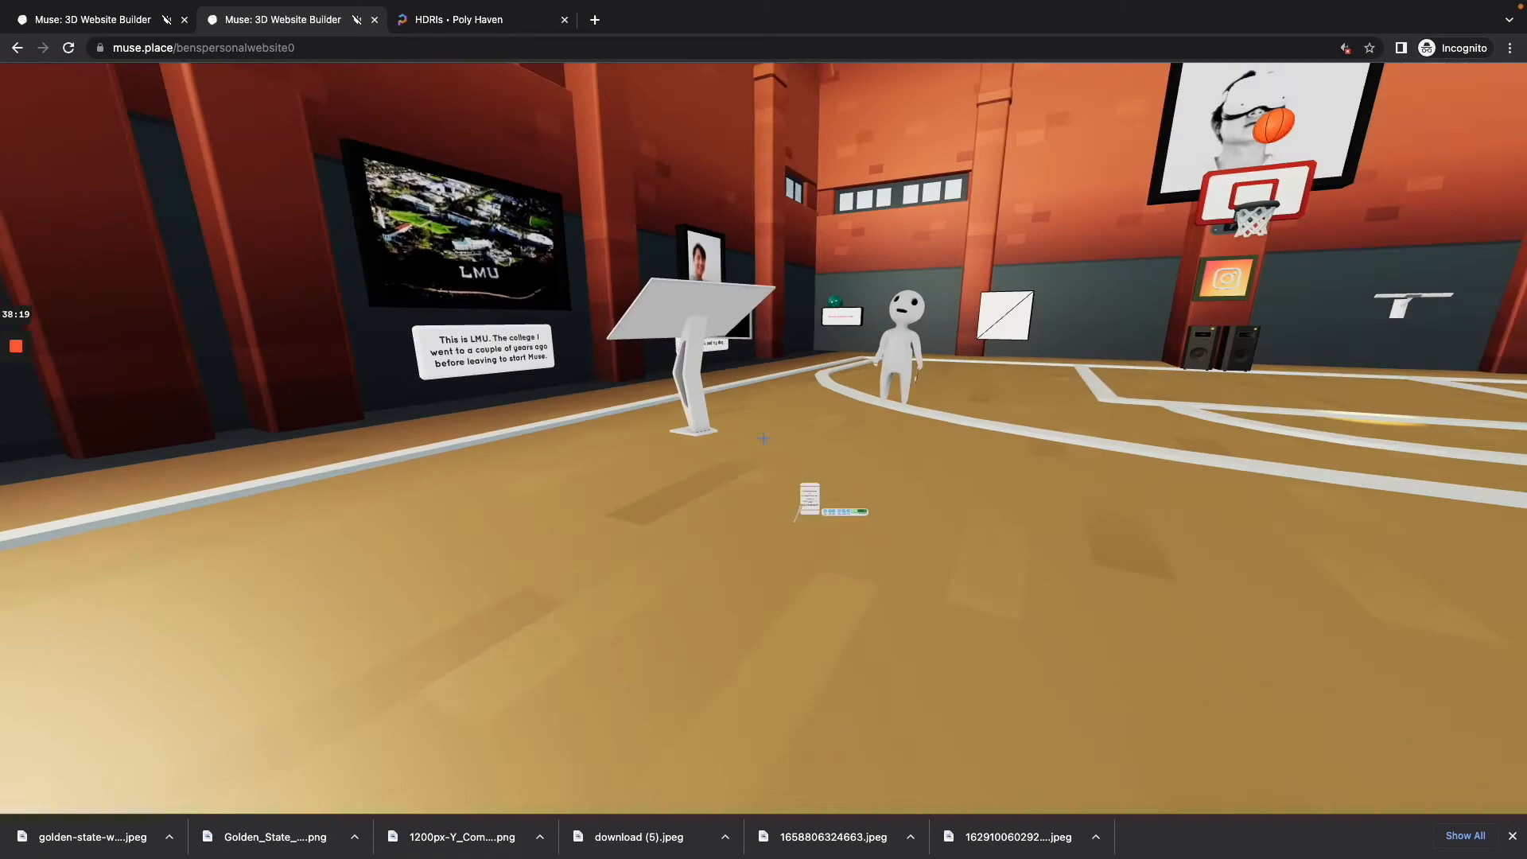
Step: Delete the floating kiosk model from the court and reopen the list of items to add
key("w")
left_click(763, 438)
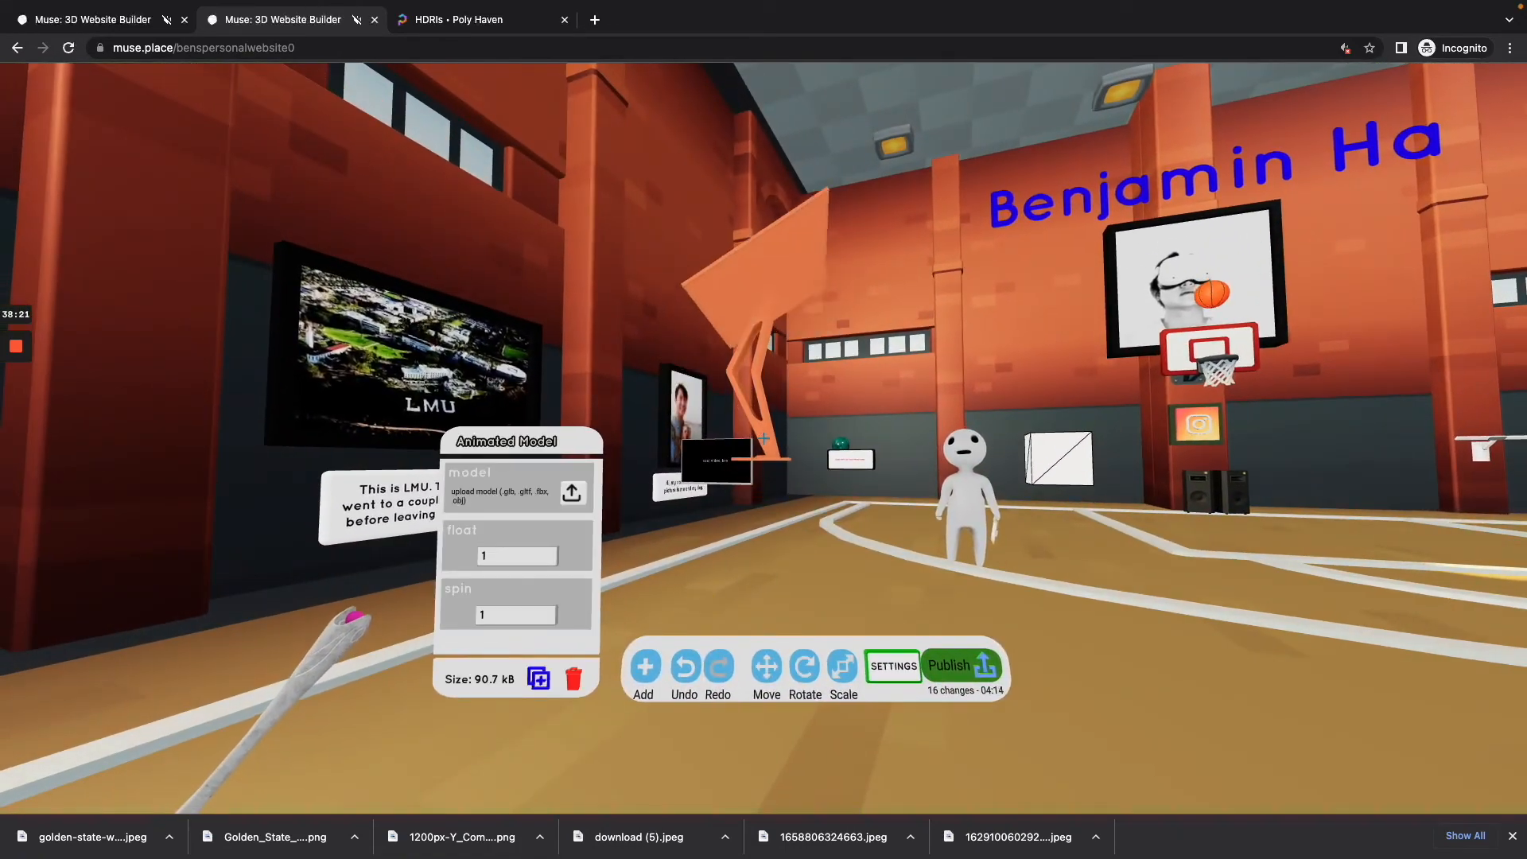
key("Delete")
key("w")
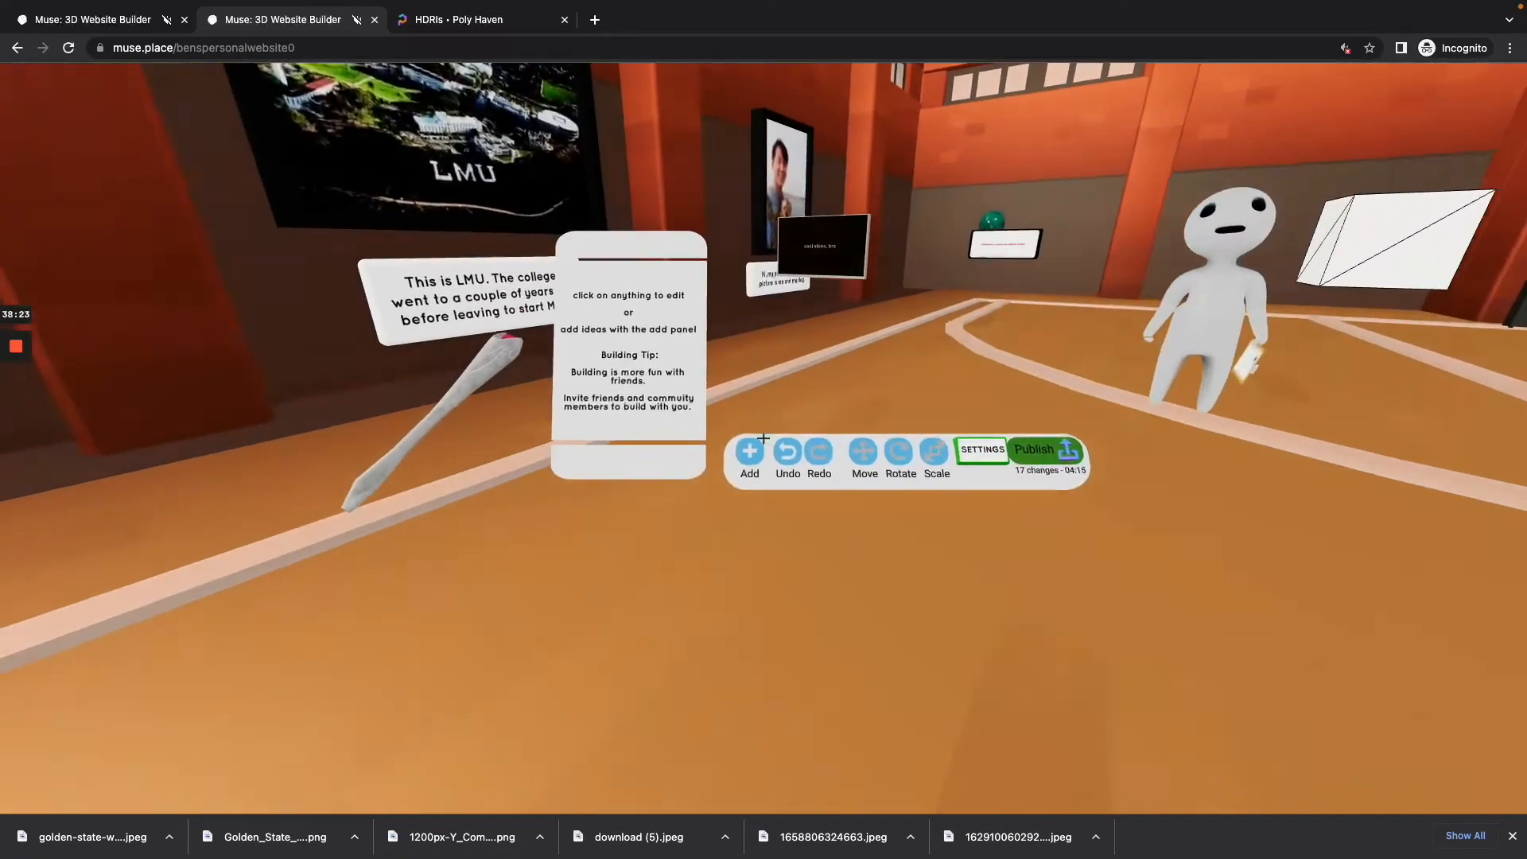
left_click(763, 438)
key("w")
left_click(764, 438)
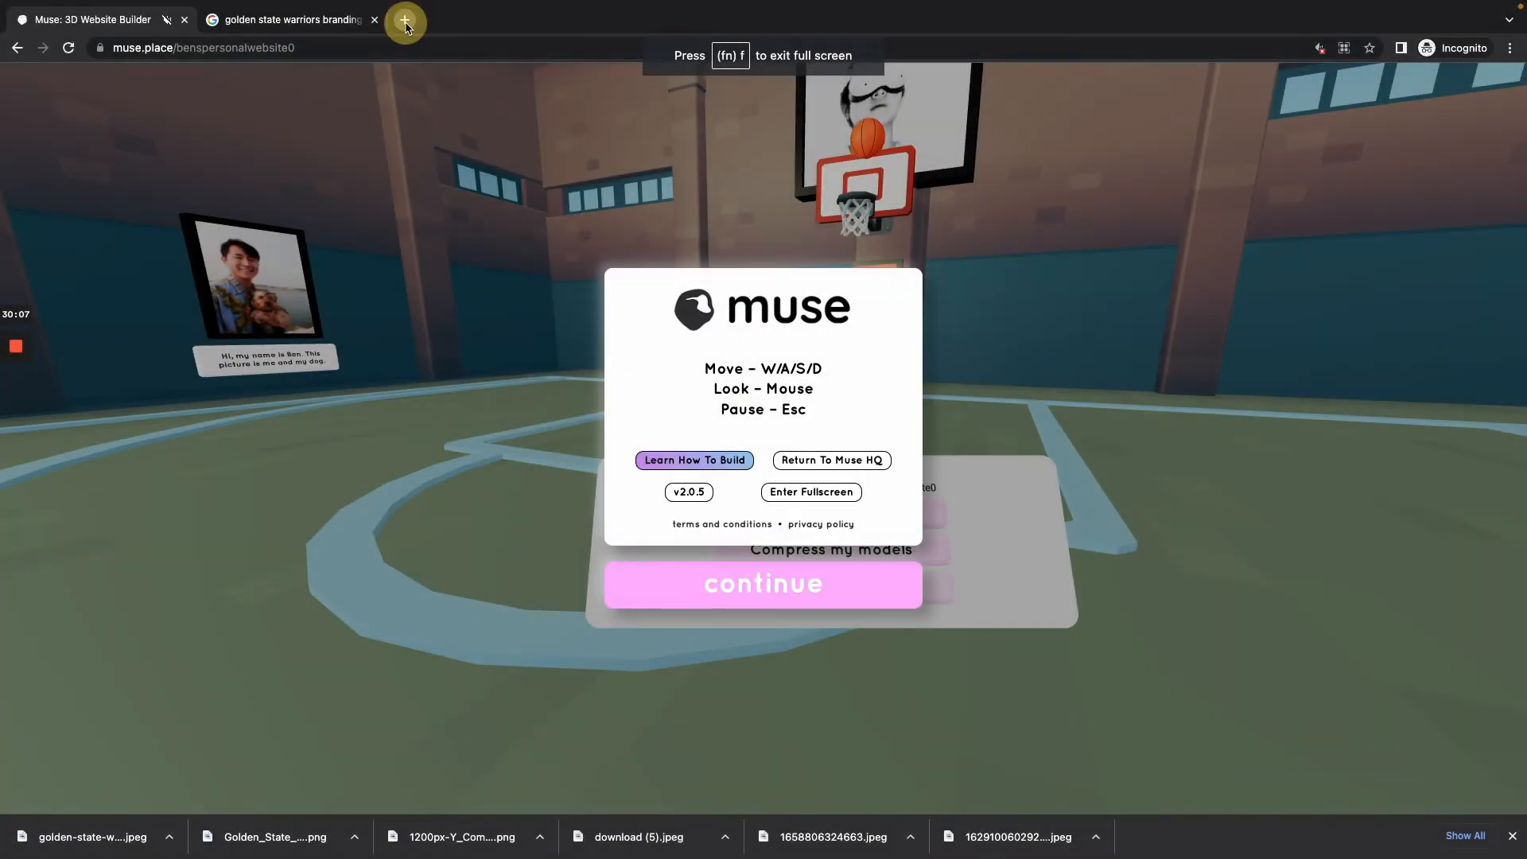
Step: Open mycitychicity.com in a new browser tab
left_click(405, 26)
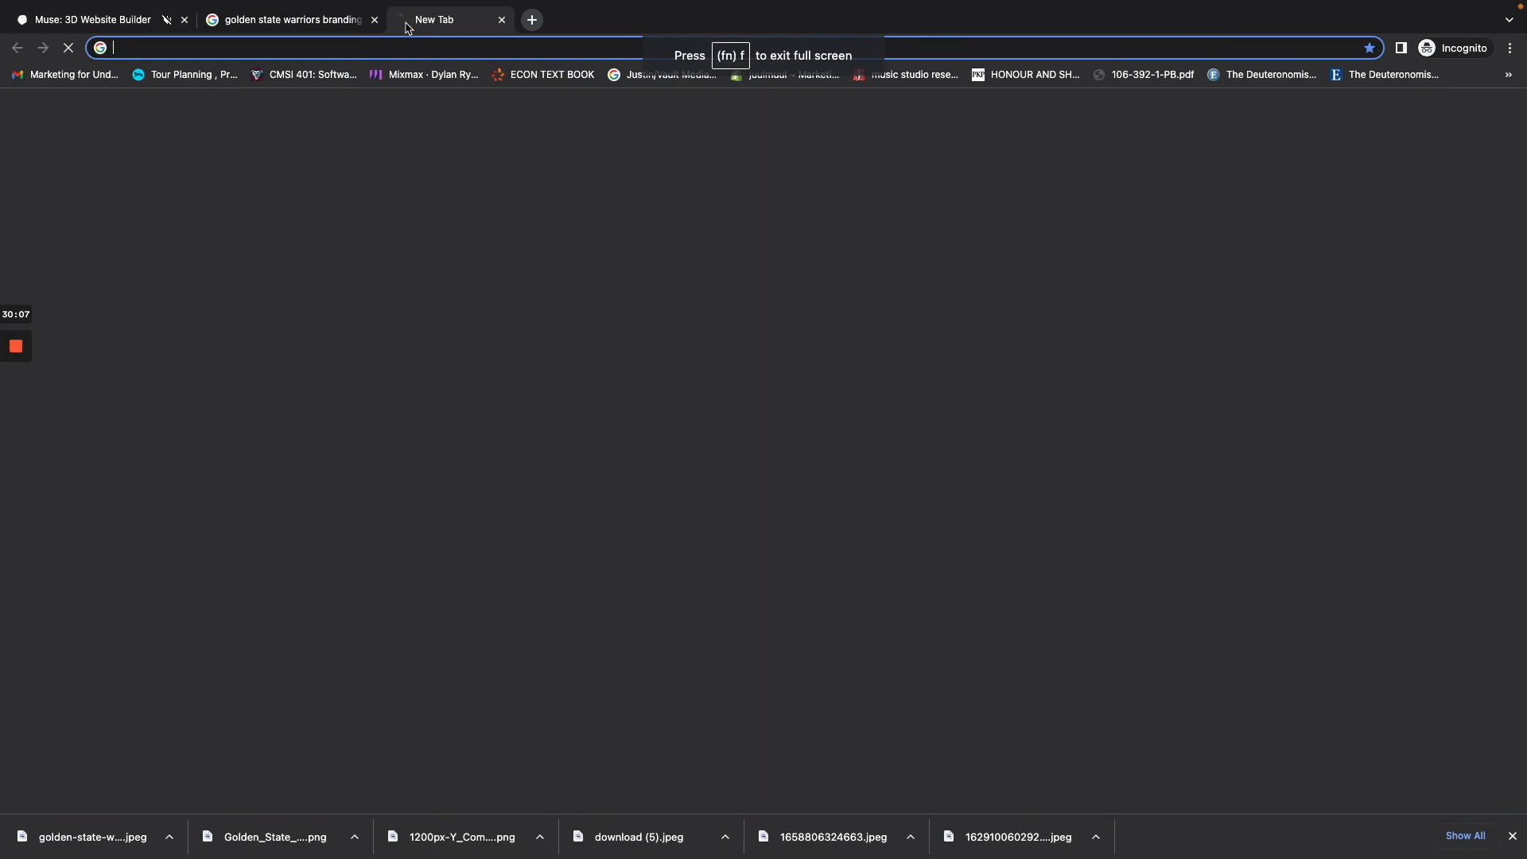
type("my")
key("Return")
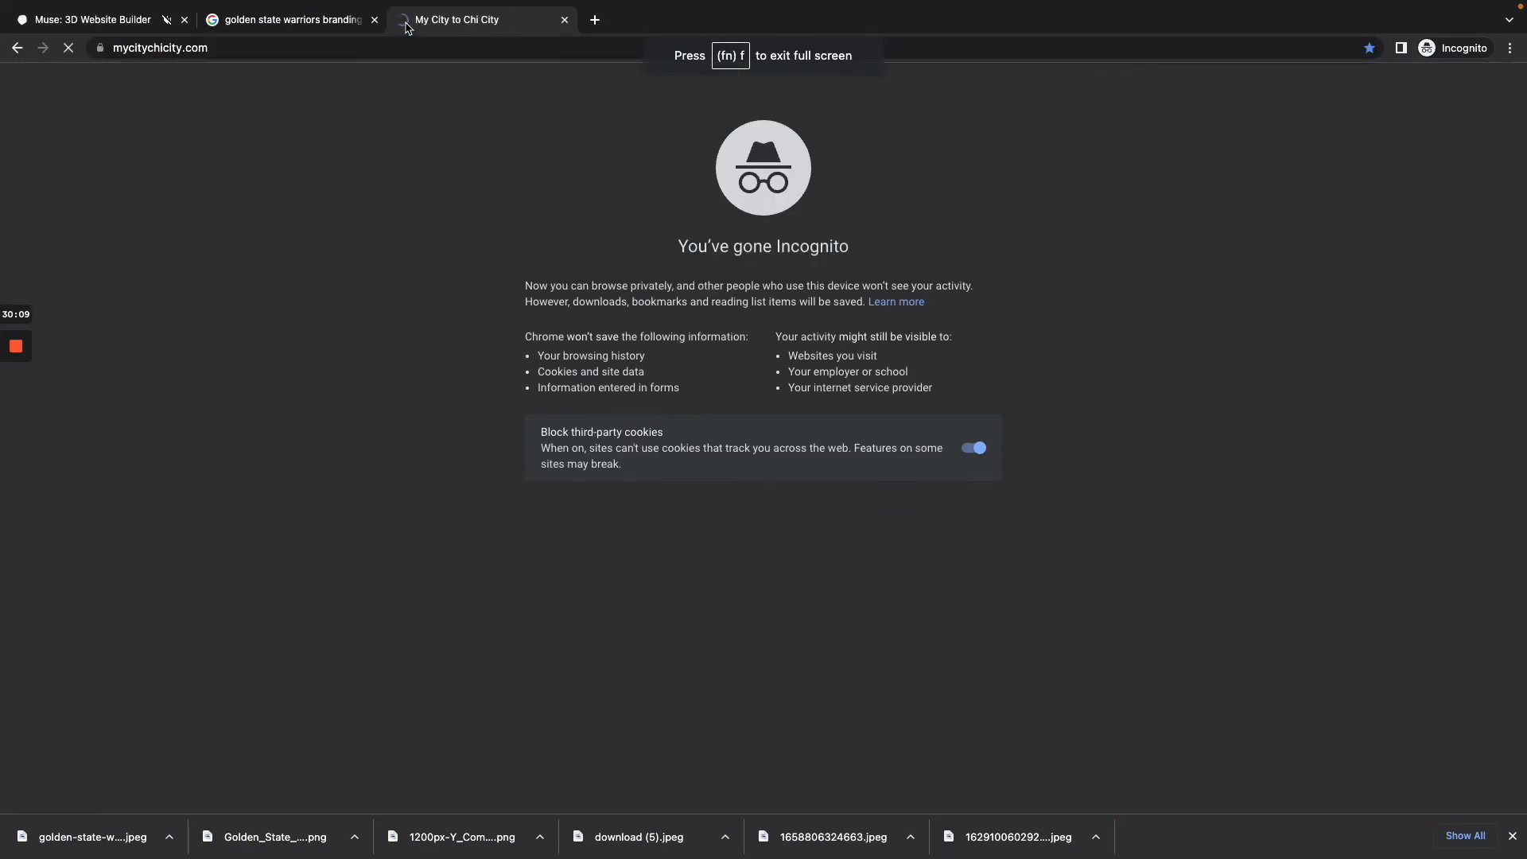
left_click(362, 22)
left_click_drag(361, 21, 268, 17)
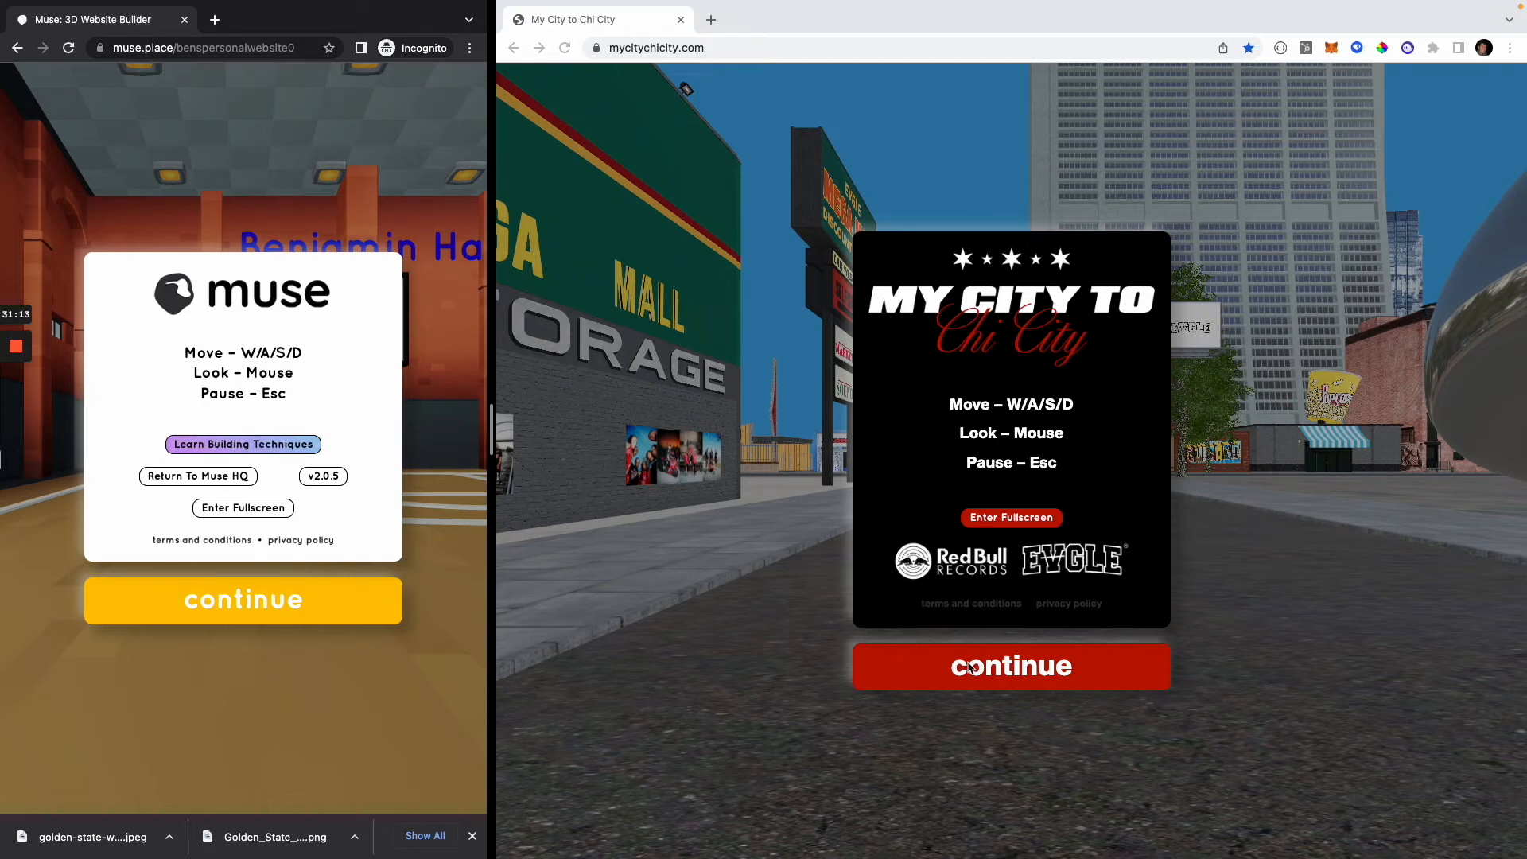
Step: Enter the My City to Chi City world and tour the street to the guide outside the Jugrnaut store
left_click(992, 676)
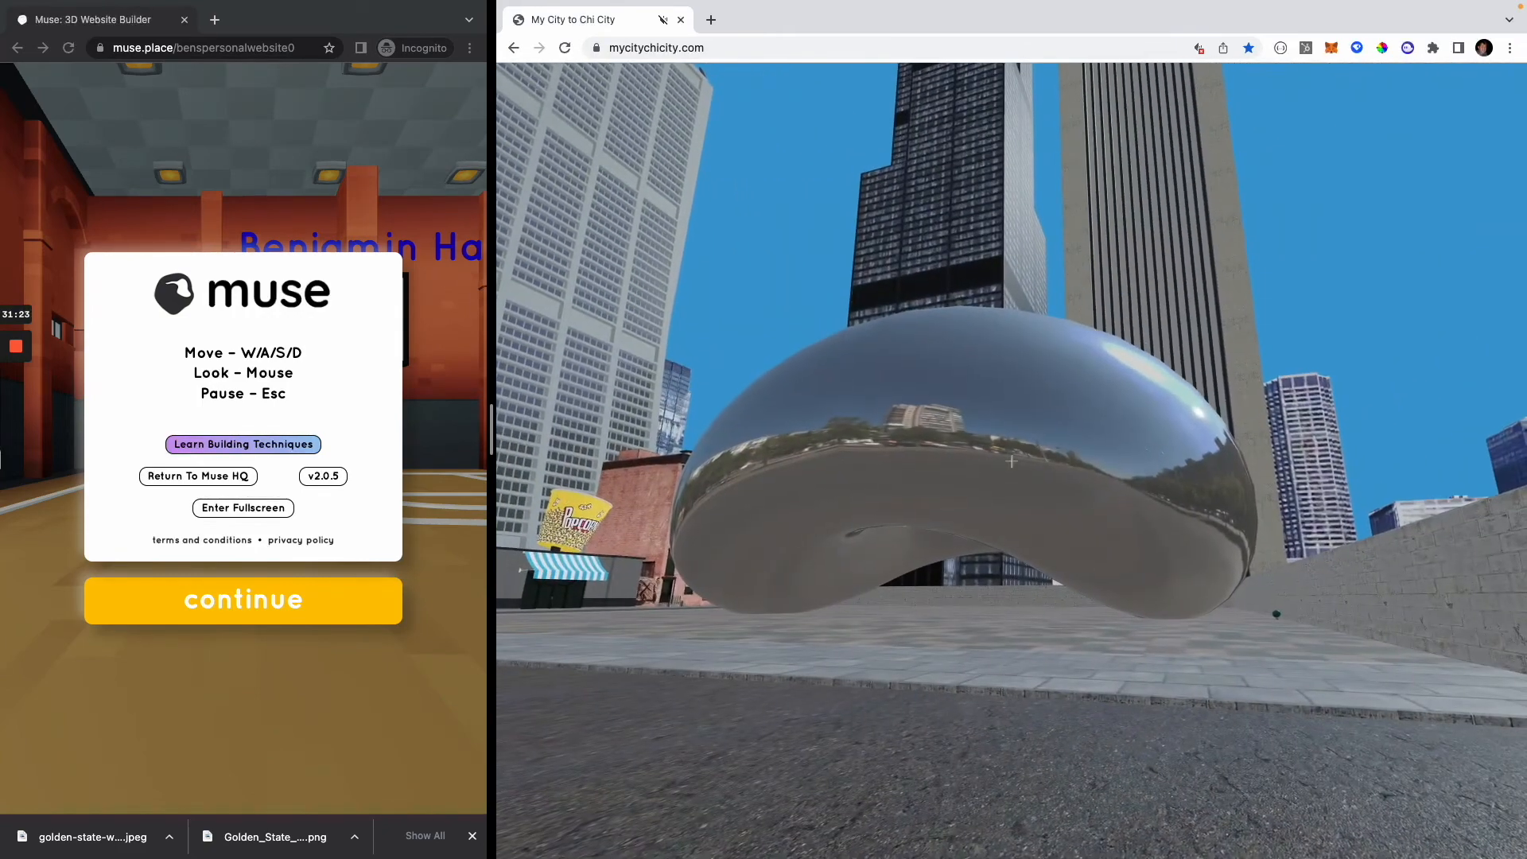
key("w")
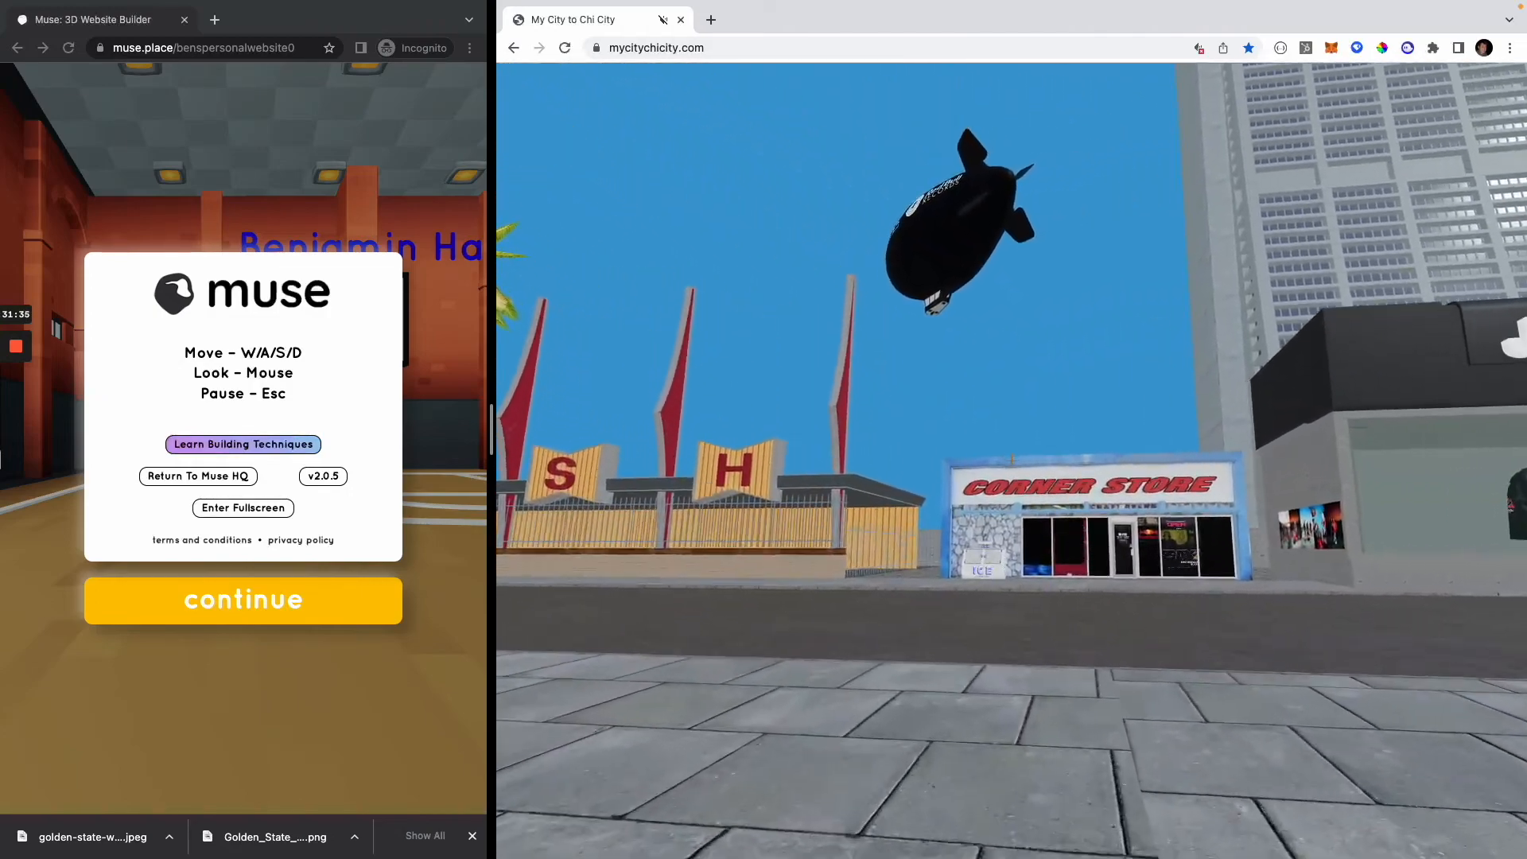
key("w")
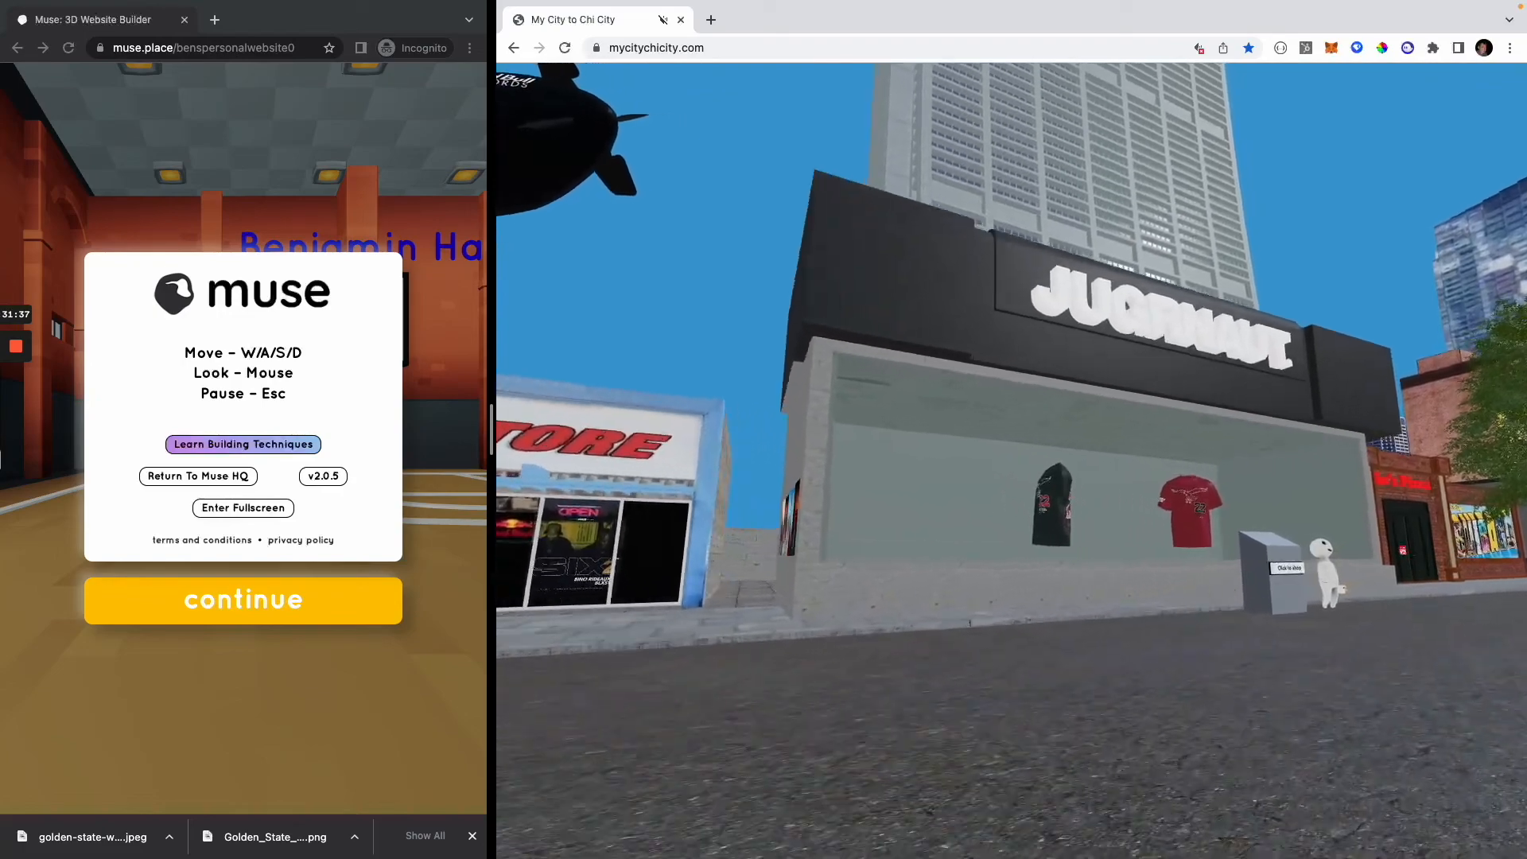
key("w")
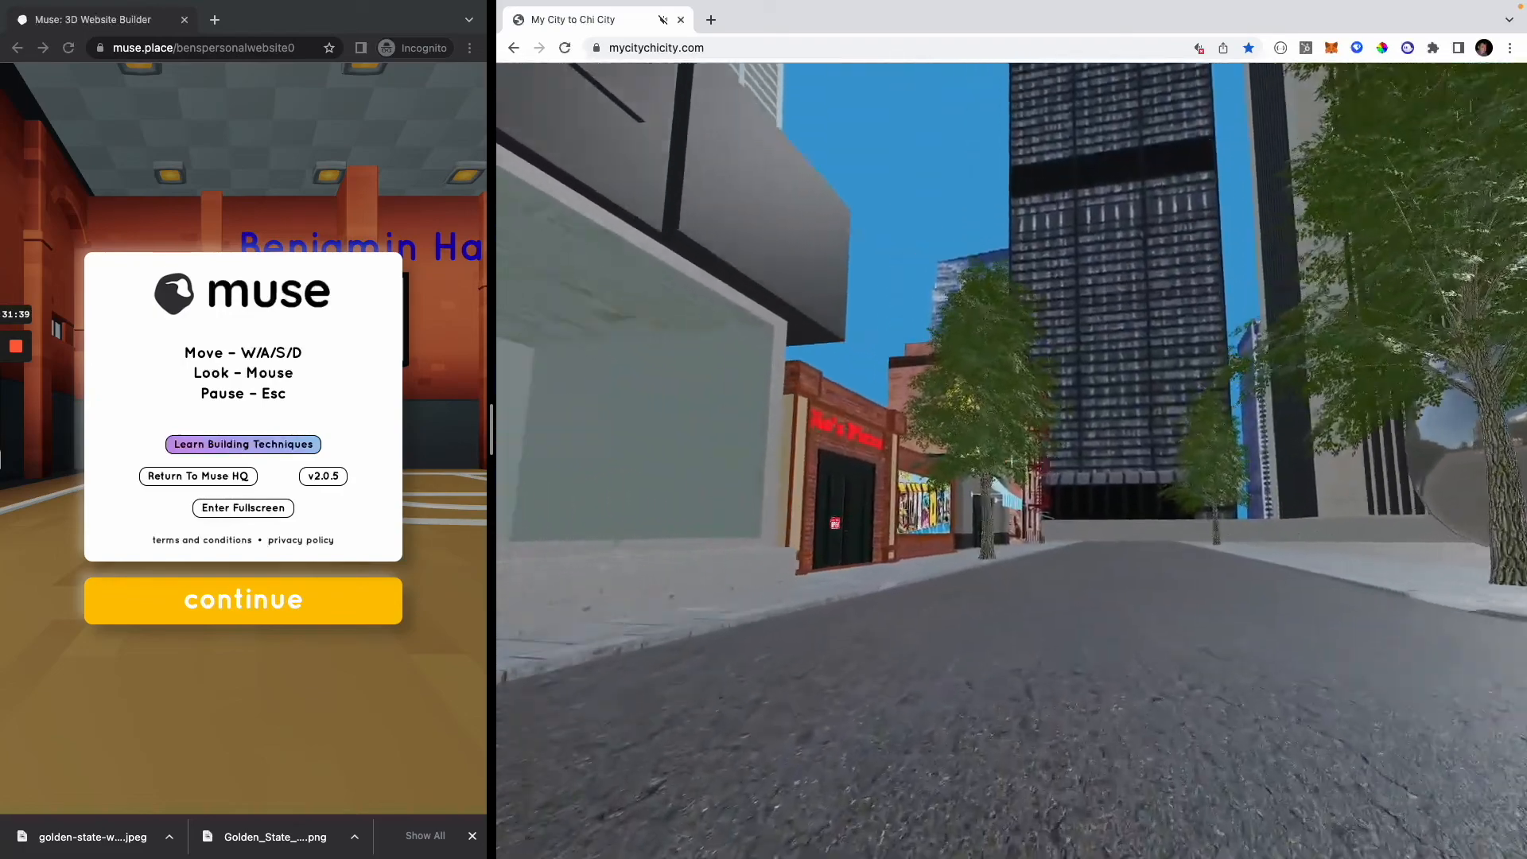
key("w")
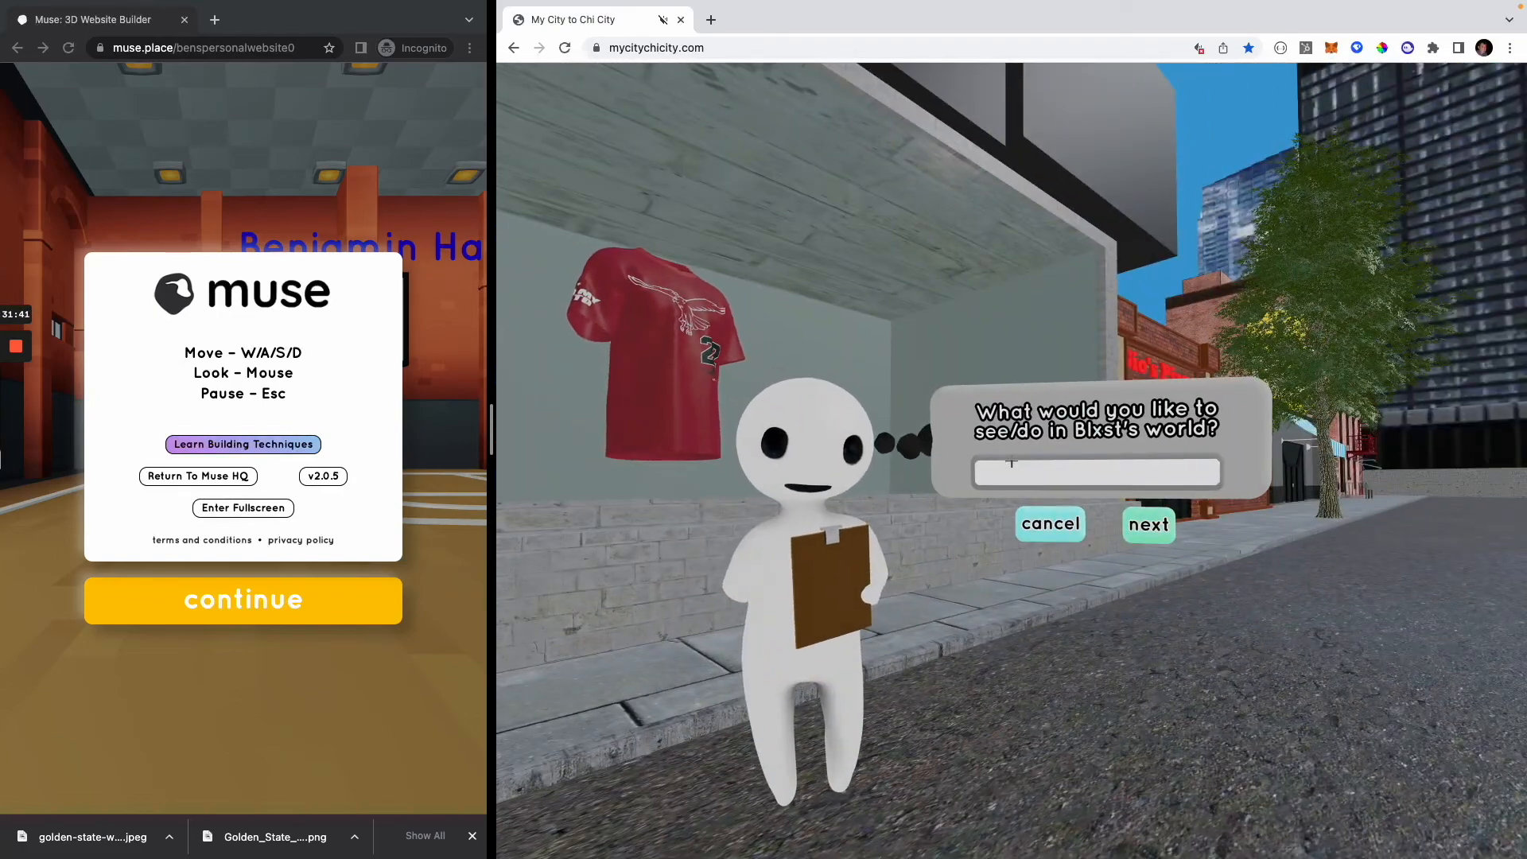
Step: Pause the Chi City world and load the fashion designer's showroom world on muse.place
key("Escape")
left_click(762, 43)
type("mu")
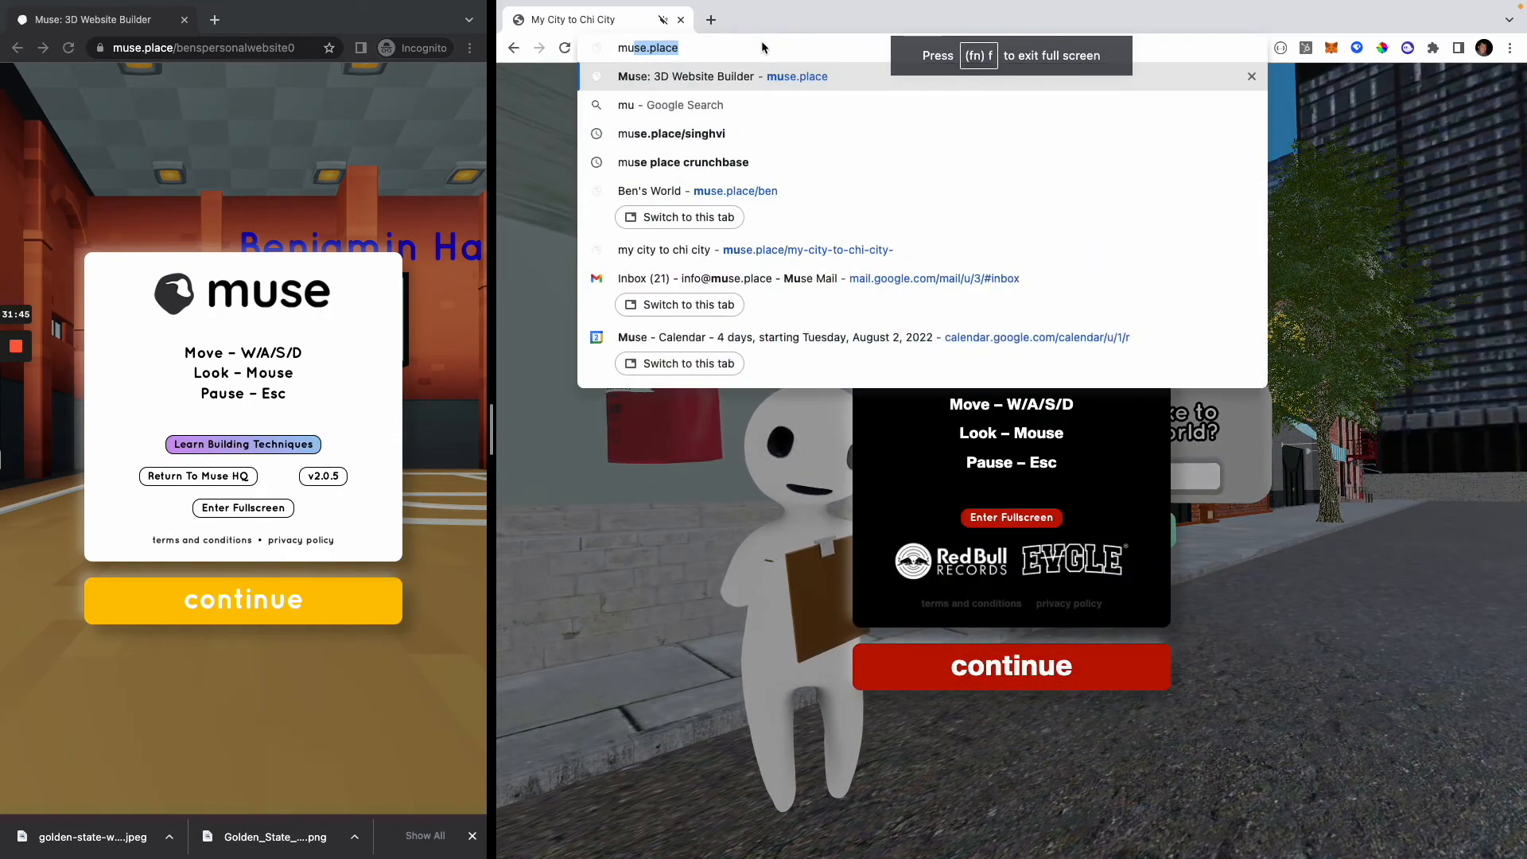
type("se.place/")
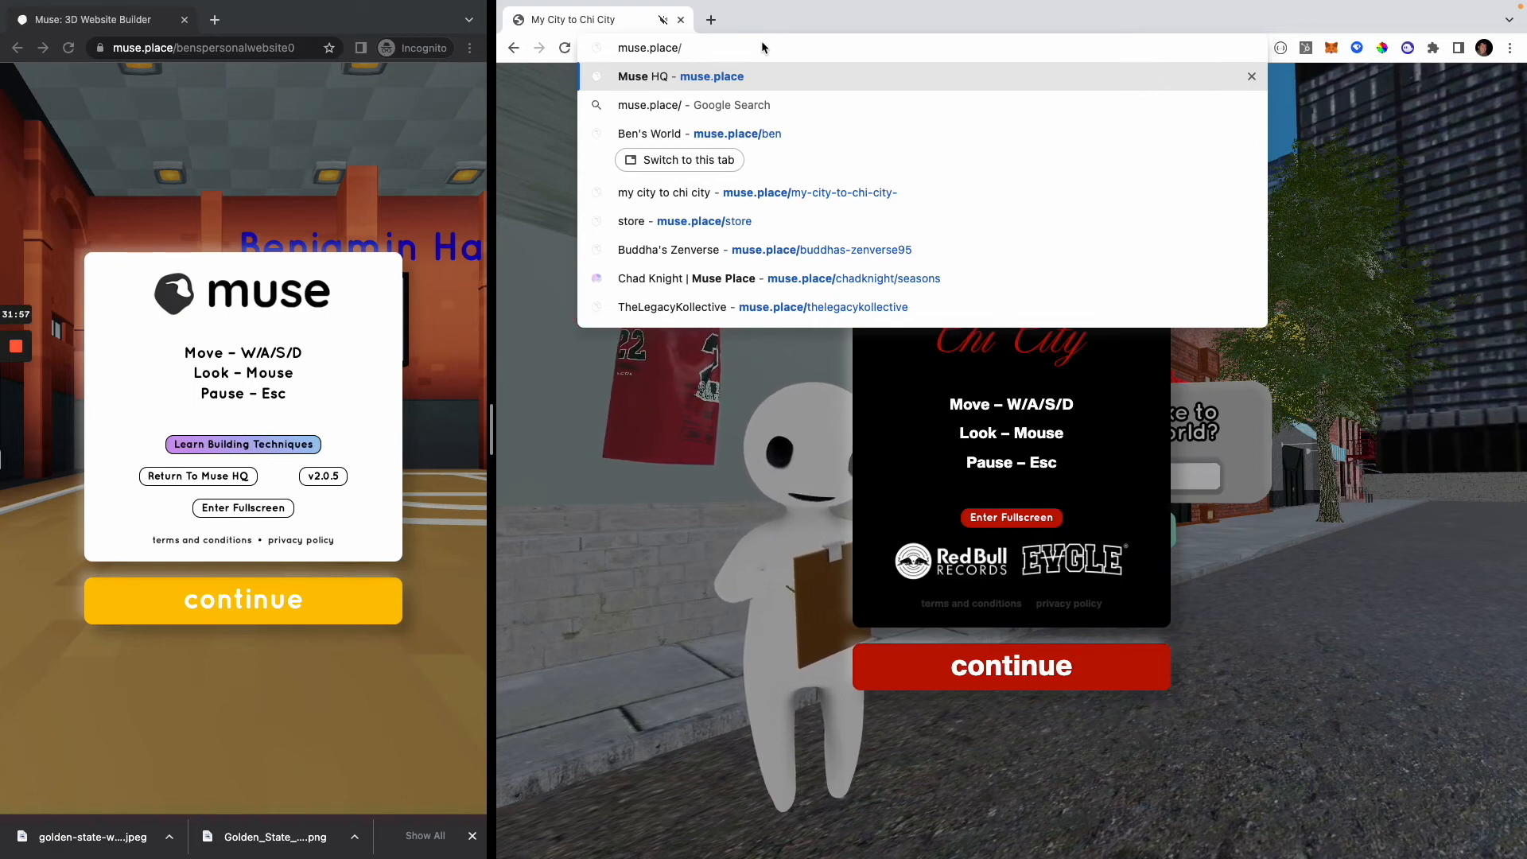
type("daniel9")
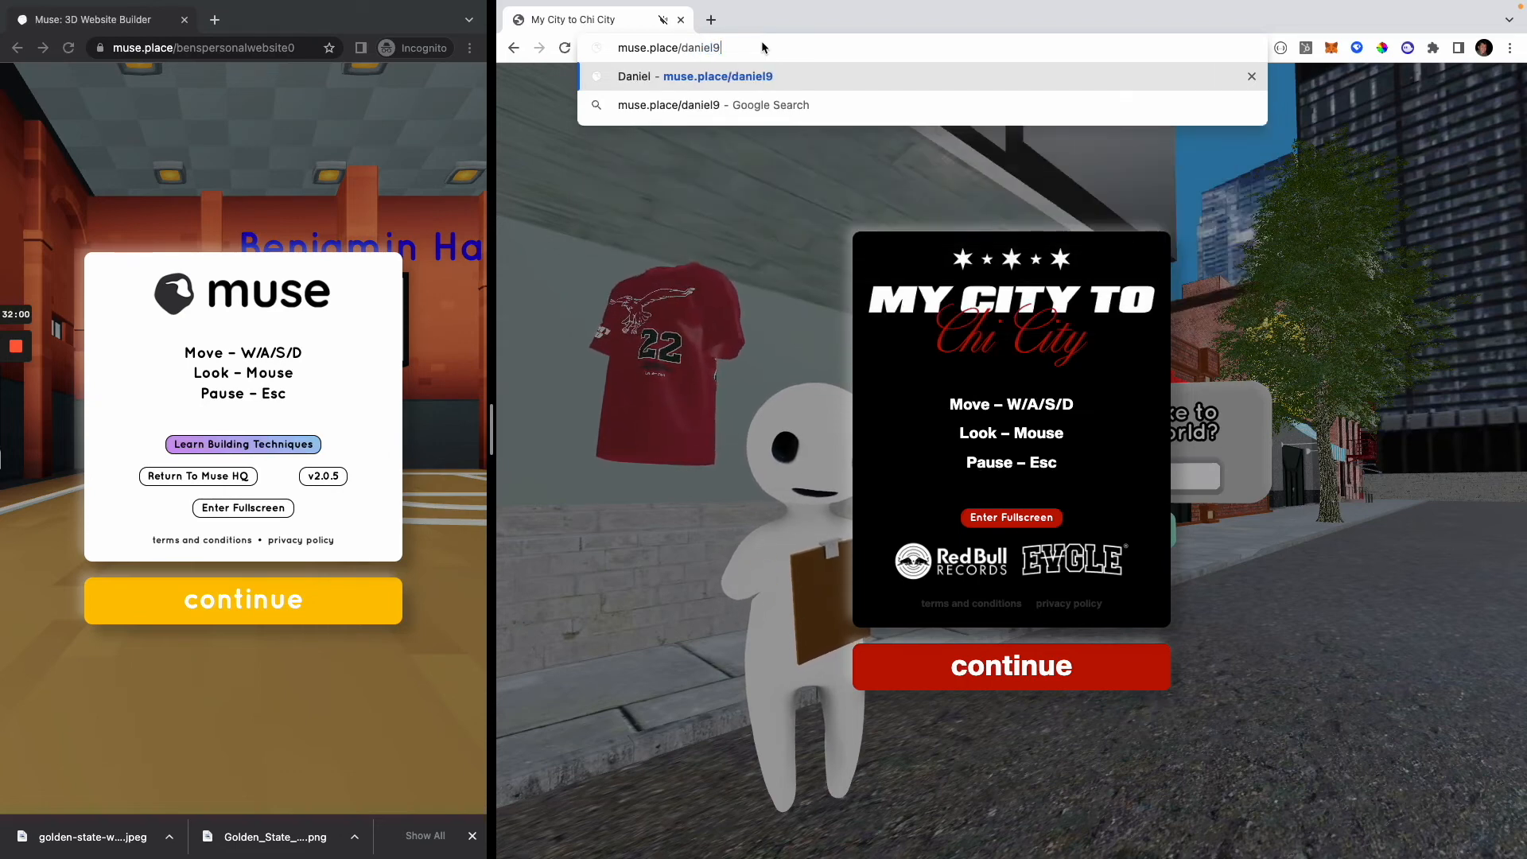
key("Return")
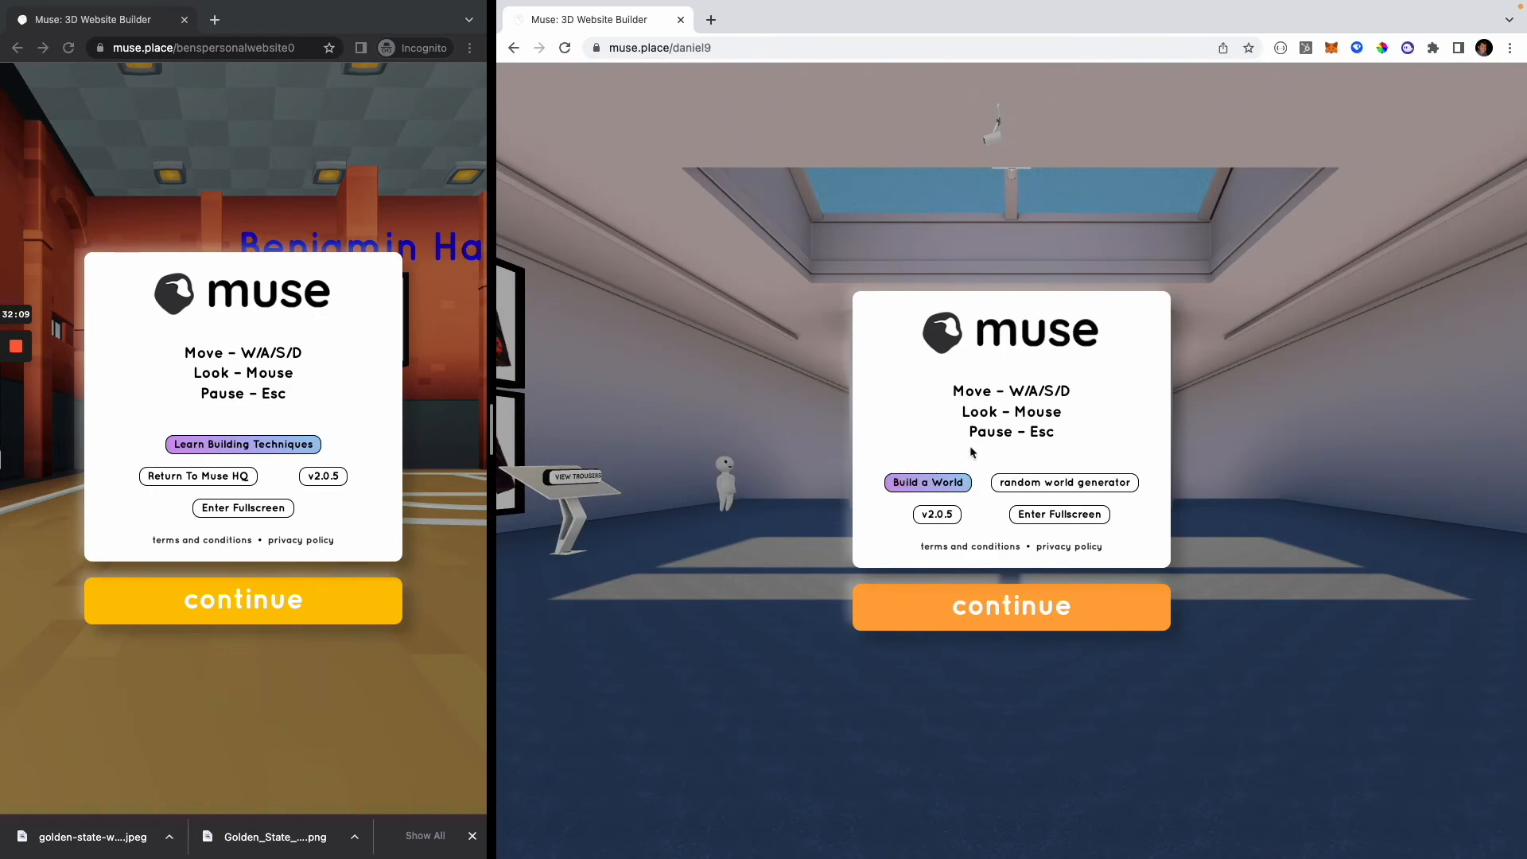
Step: Enter the fashion showroom and examine the purple puffer outfit, its product pictures and the coat and trousers kiosks
left_click(1082, 606)
key("w")
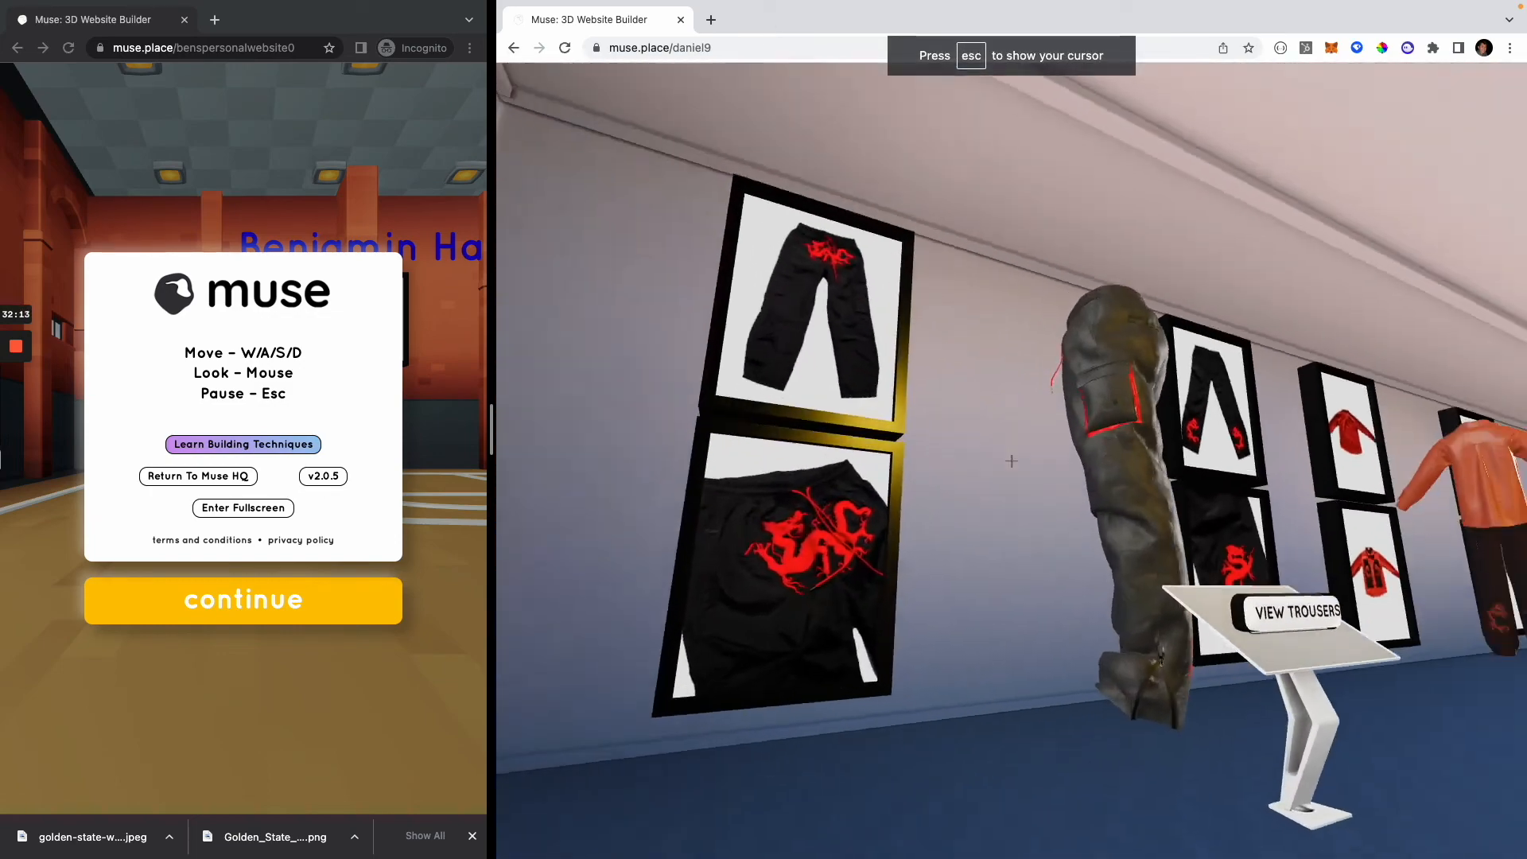
key("w")
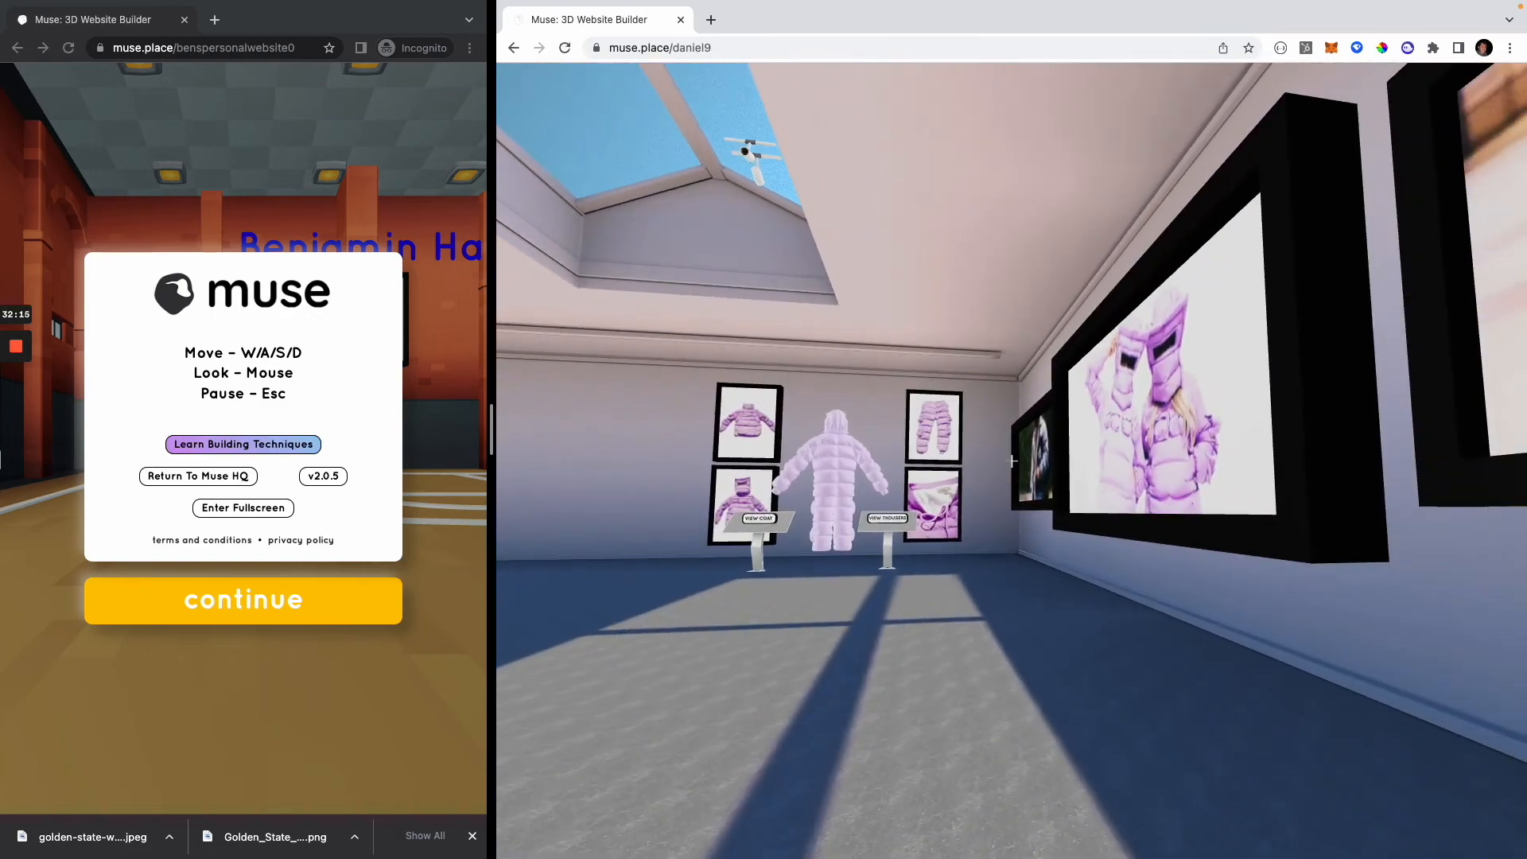
key("w")
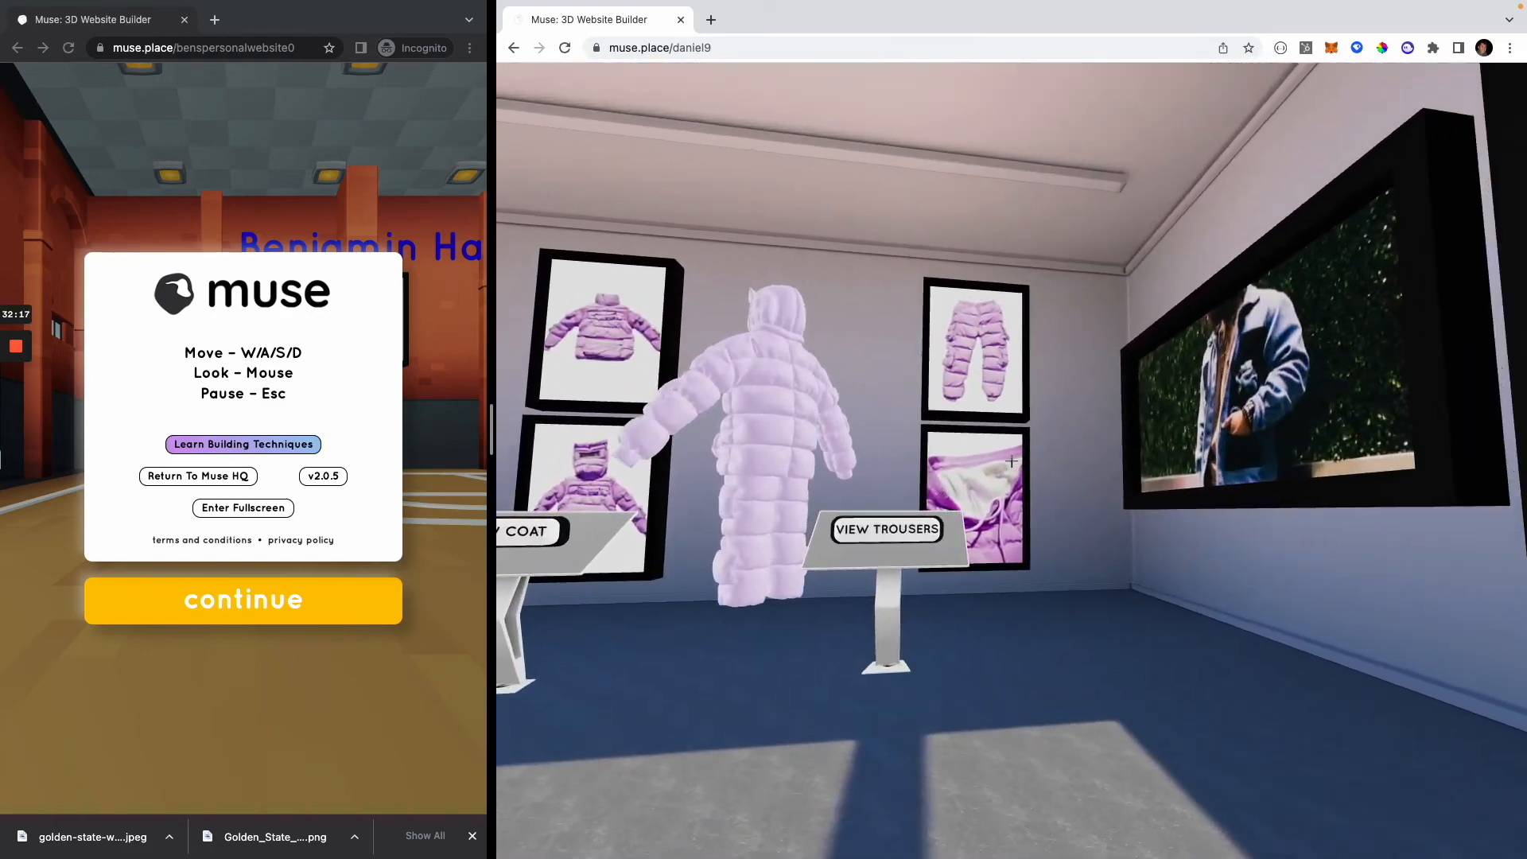
key("w")
key("w")
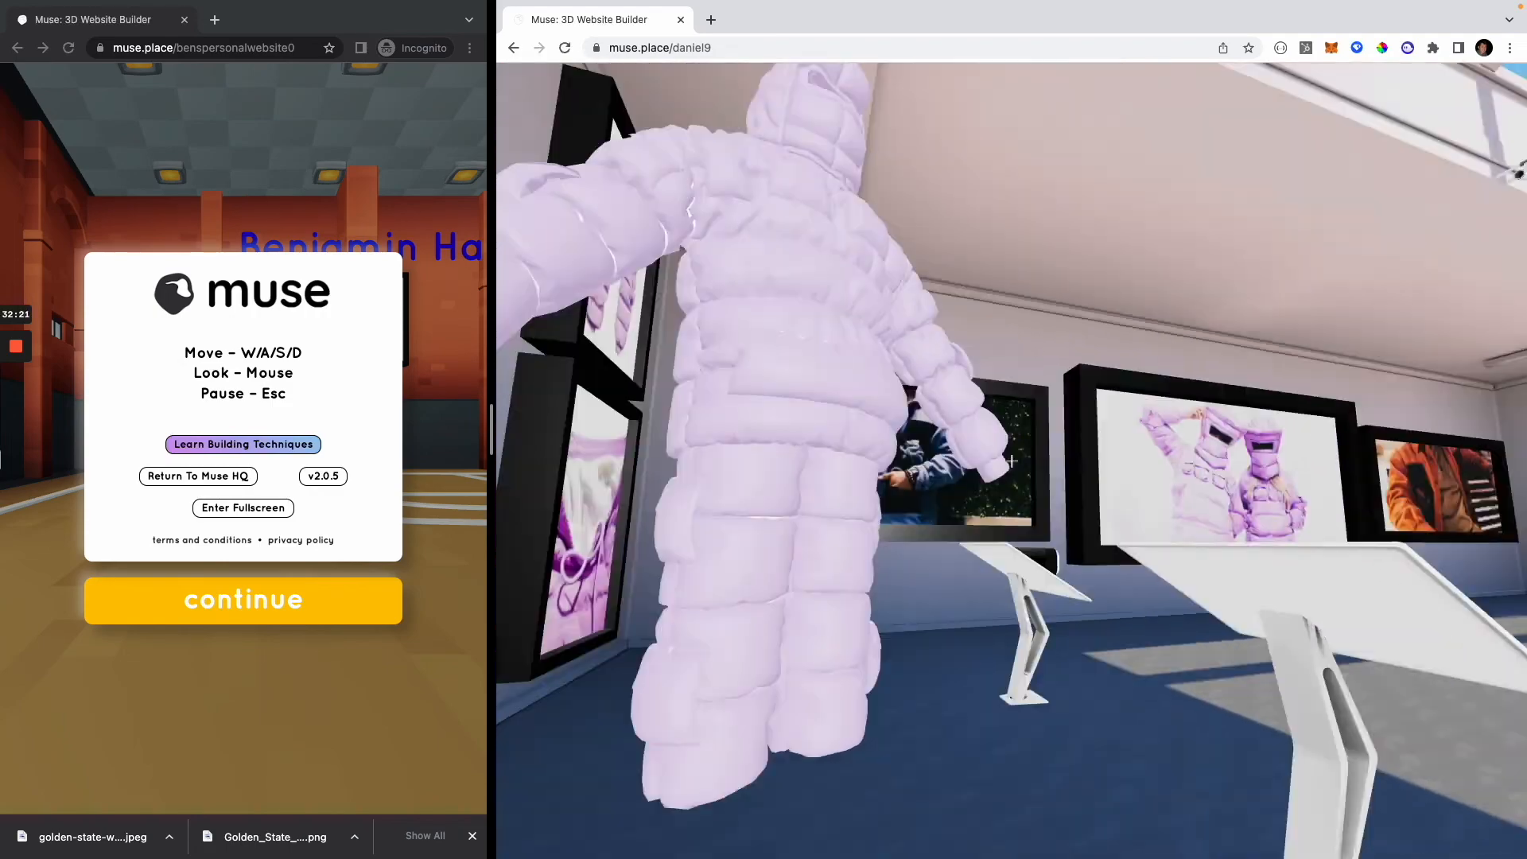
key("w")
key("w")
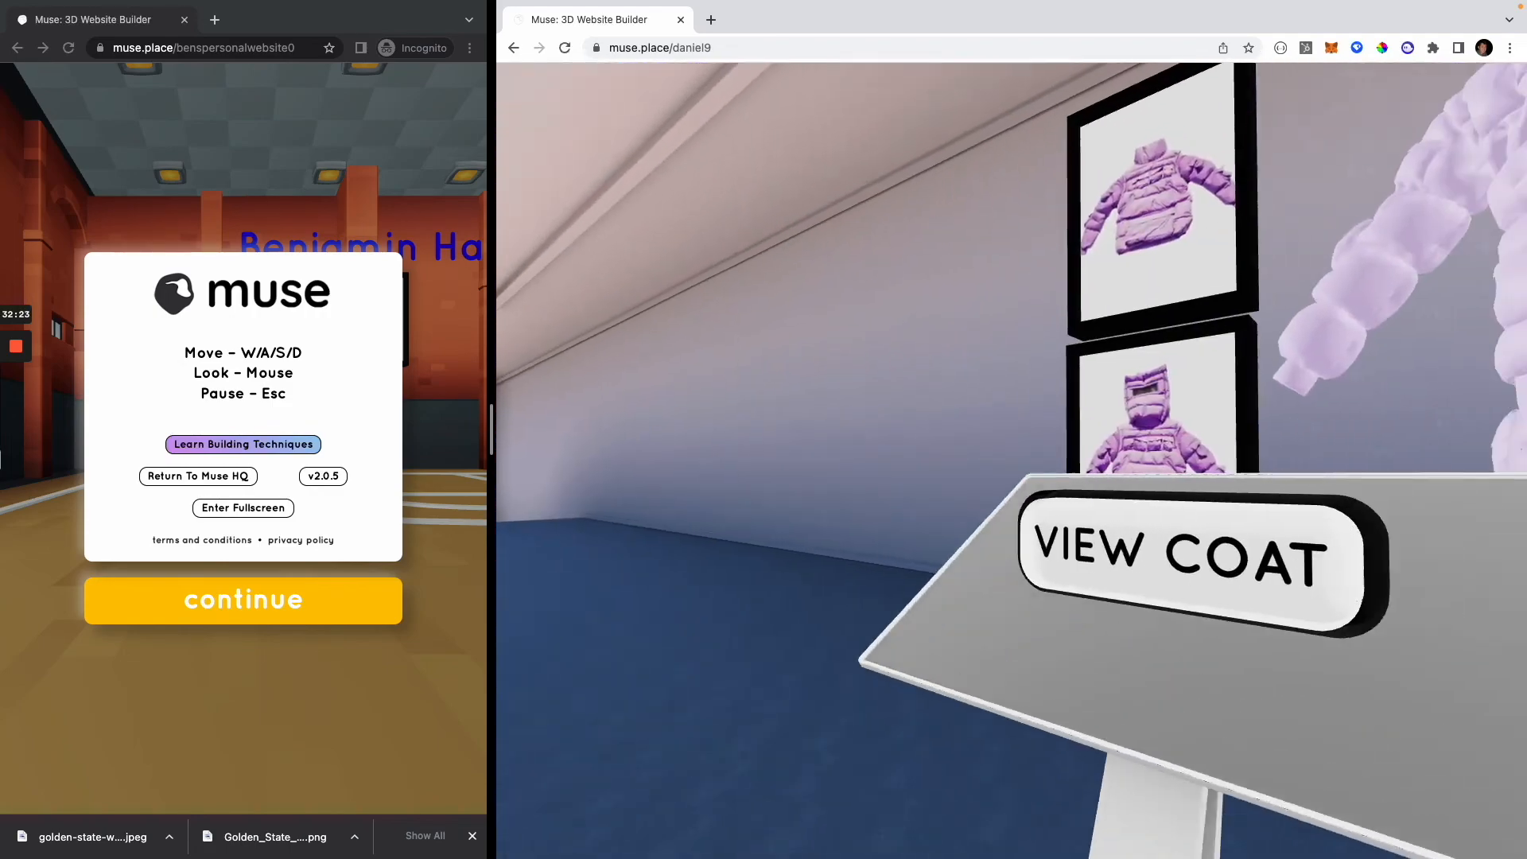
Step: Examine the black dragon trousers model and its framed product pictures up close from several sides
key("w")
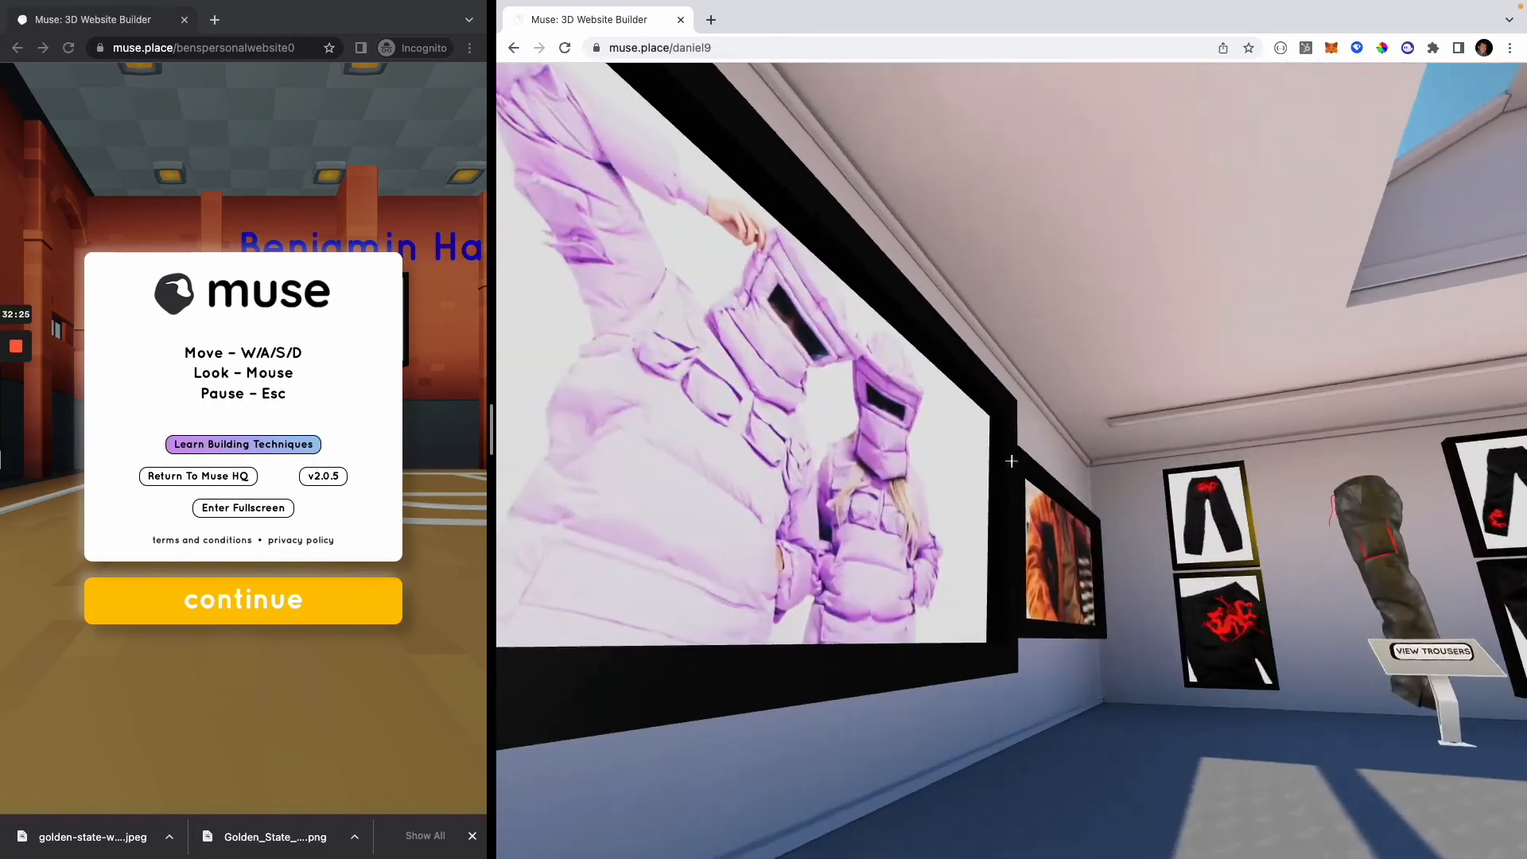
key("w")
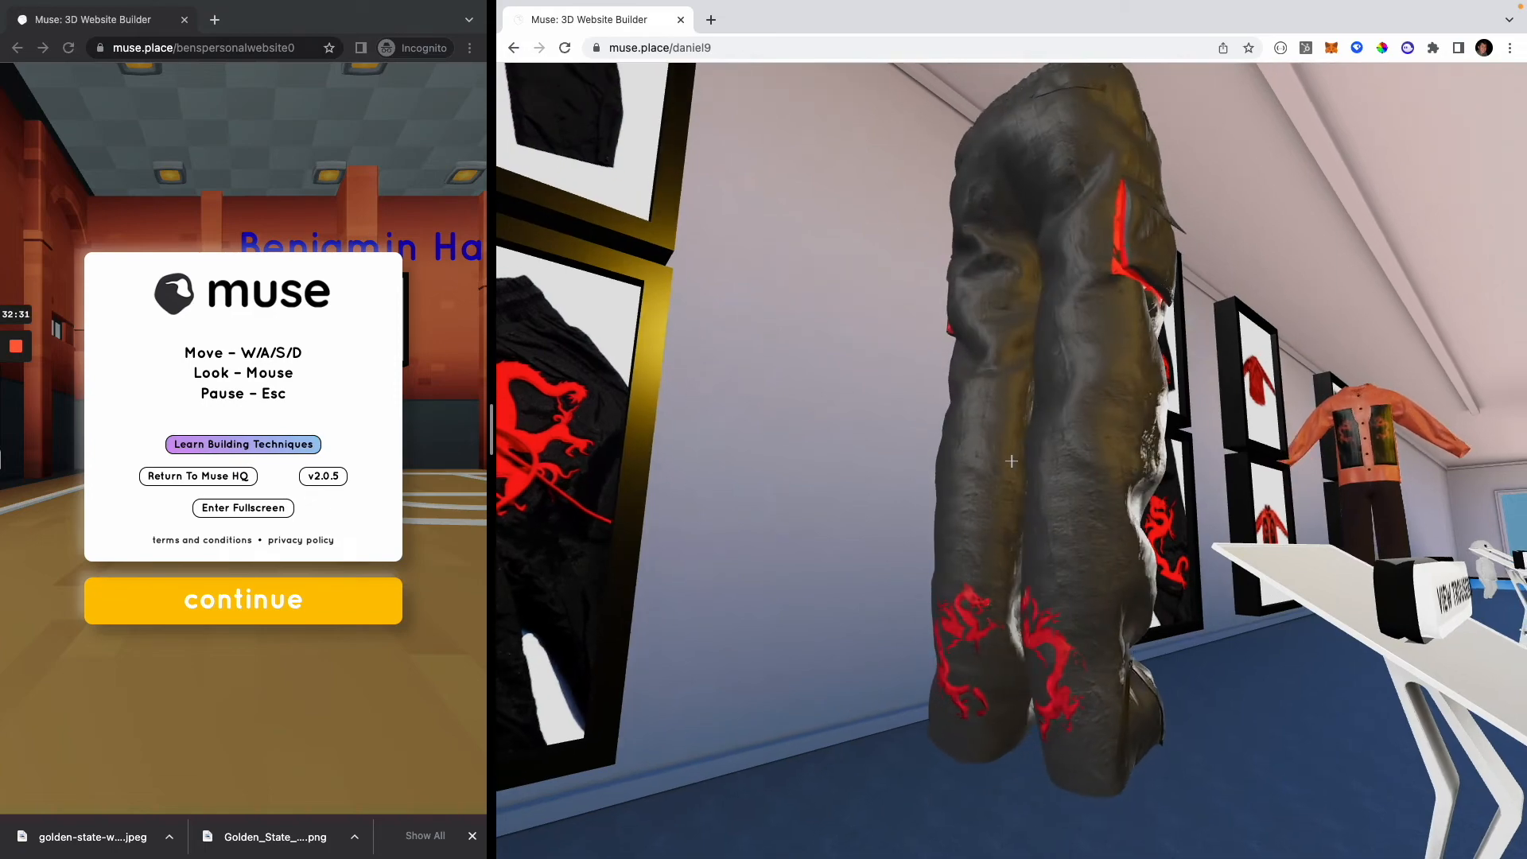
key("w")
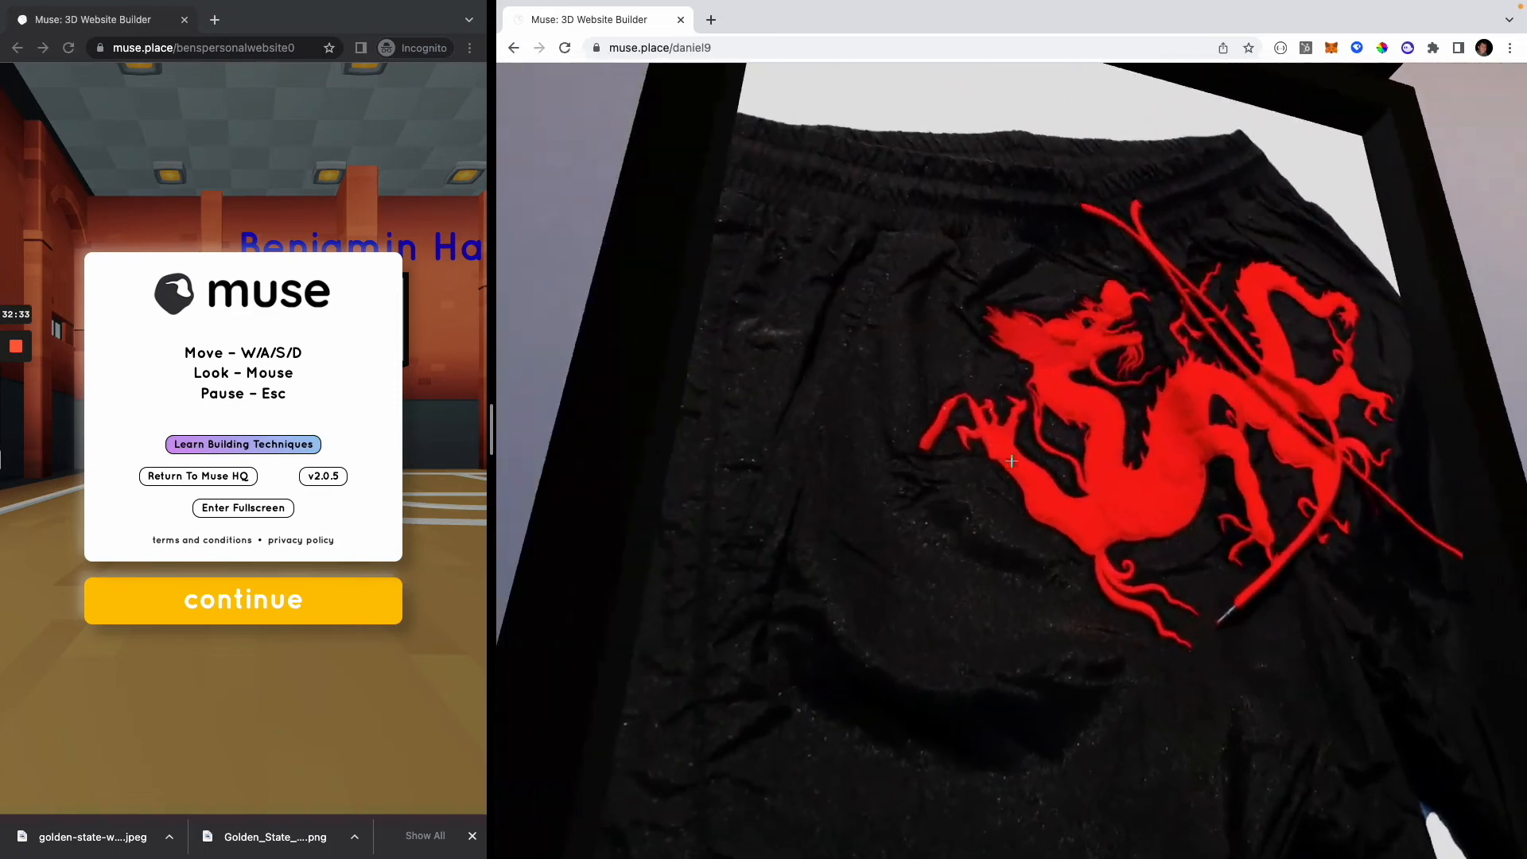
key("s")
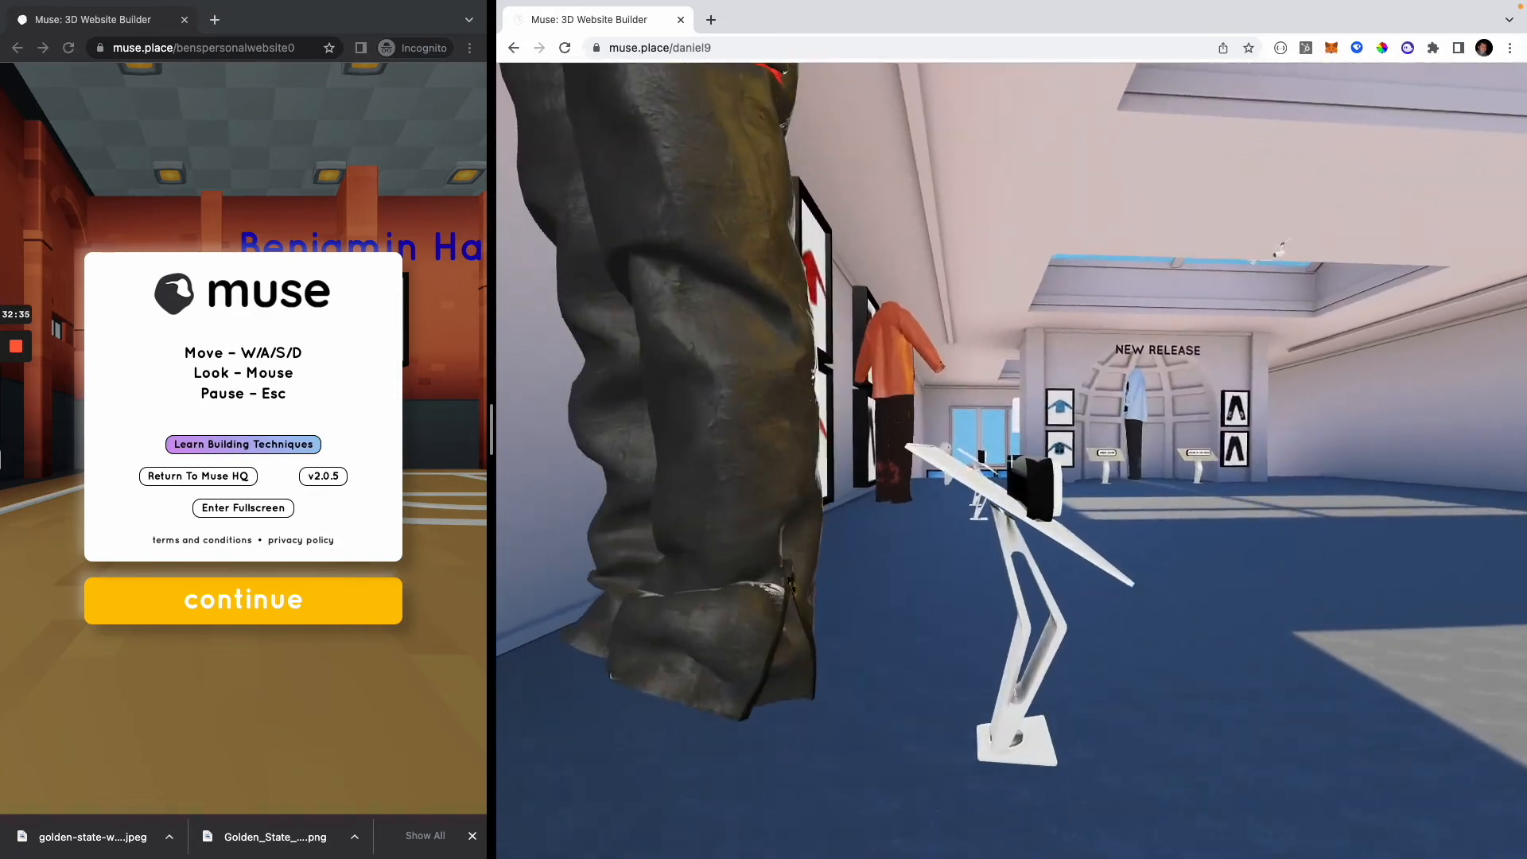
key("s")
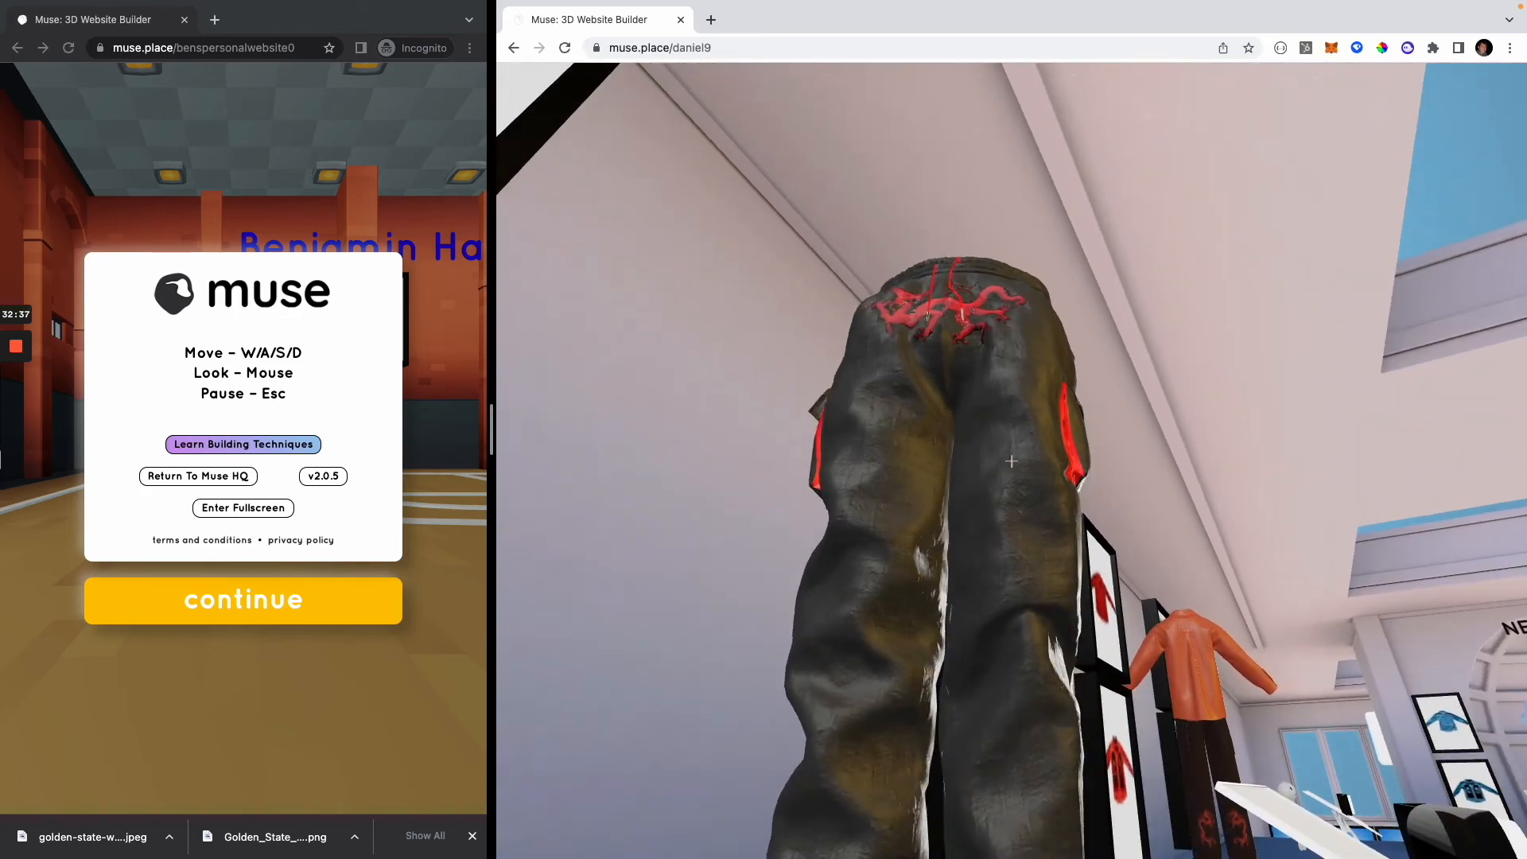
key("w")
key("w")
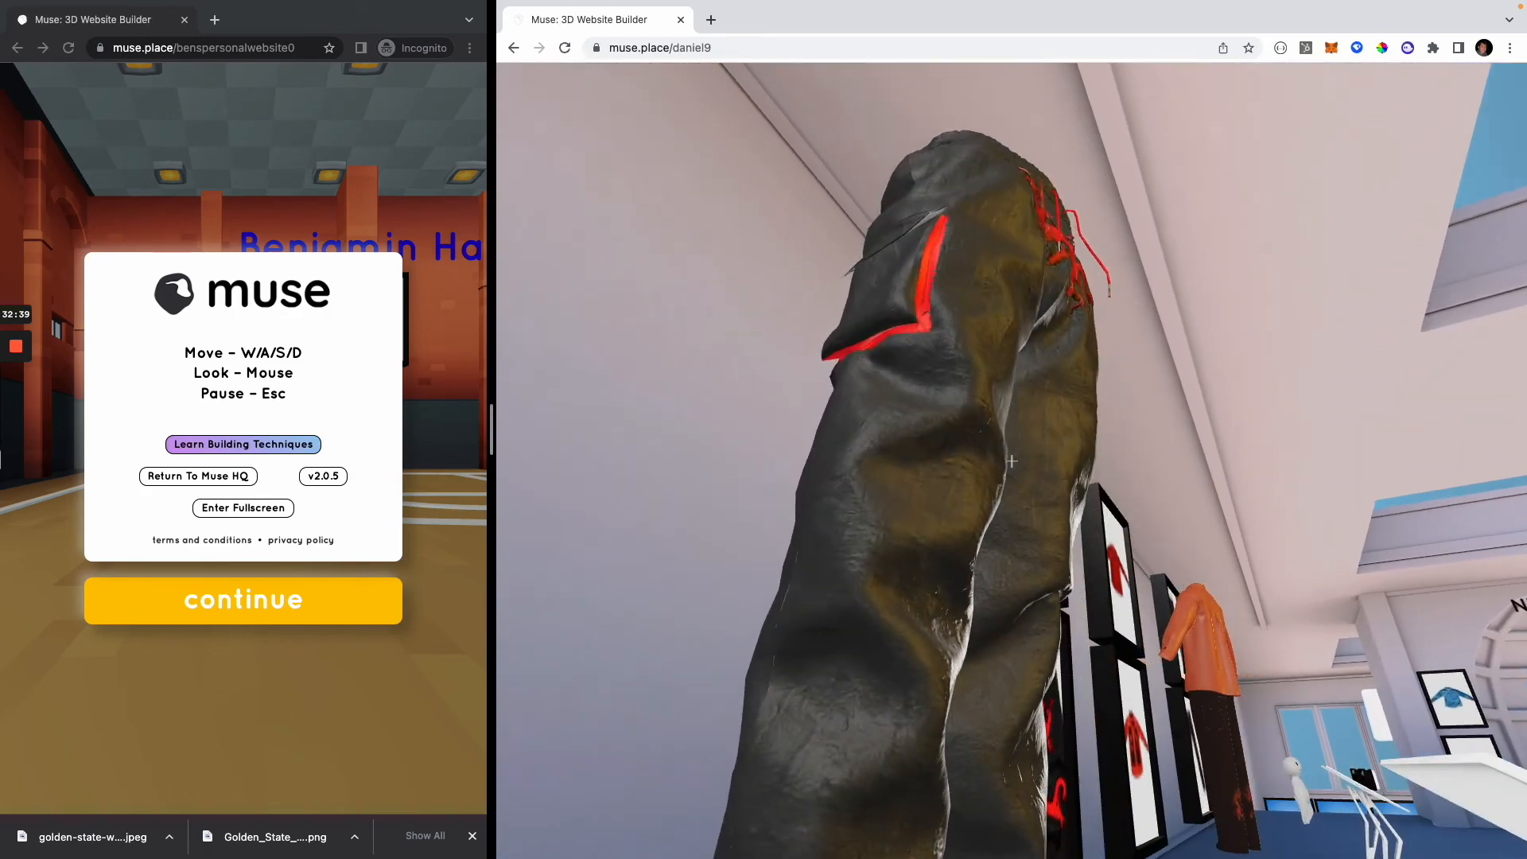
Step: Examine the lower legs of the black dragon trousers and the framed red dragon shirt picture
key("a")
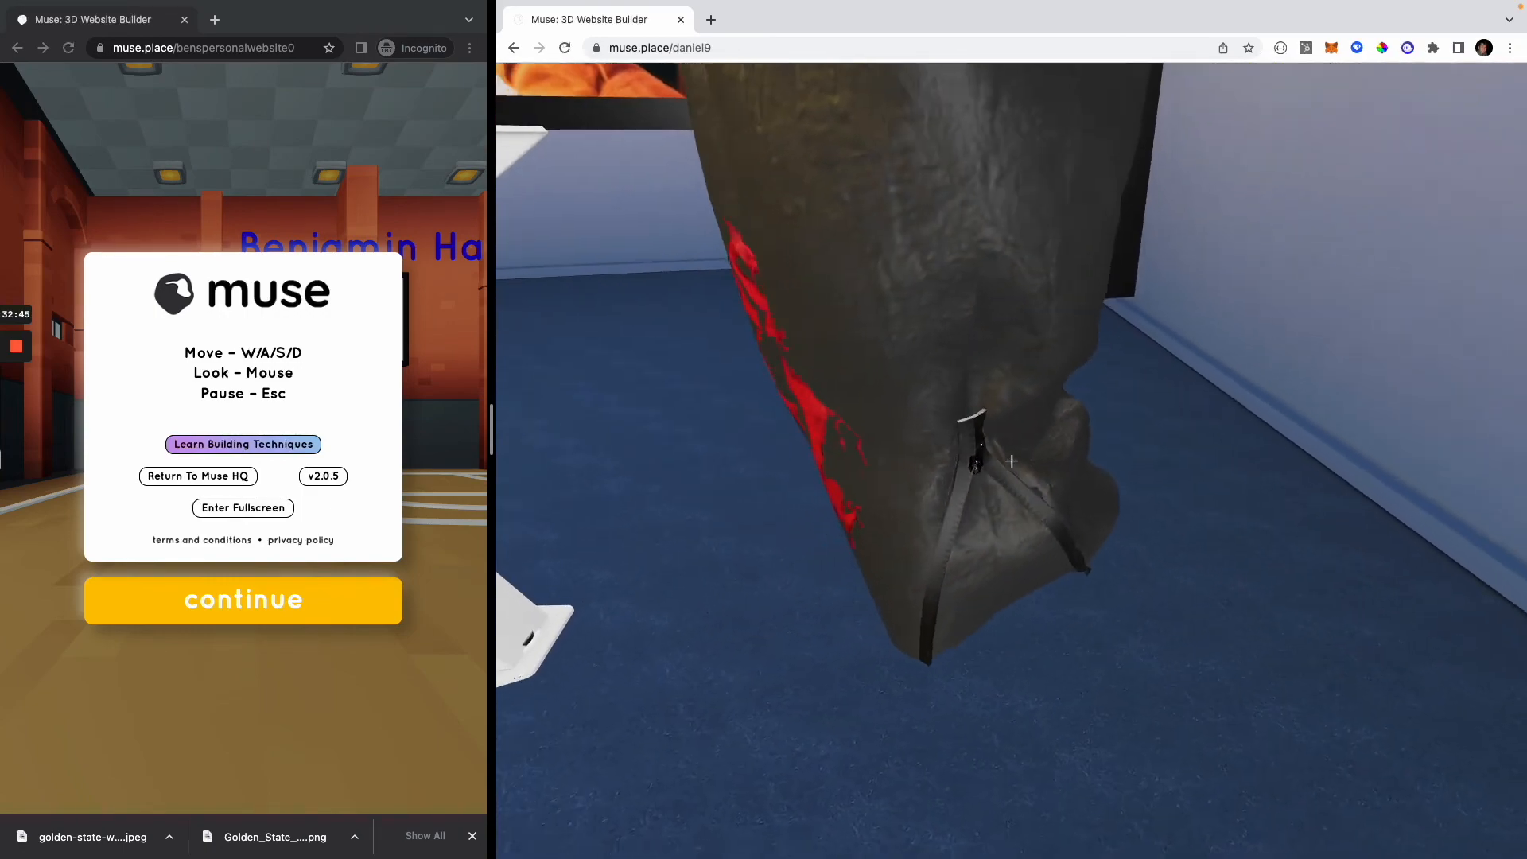
key("s")
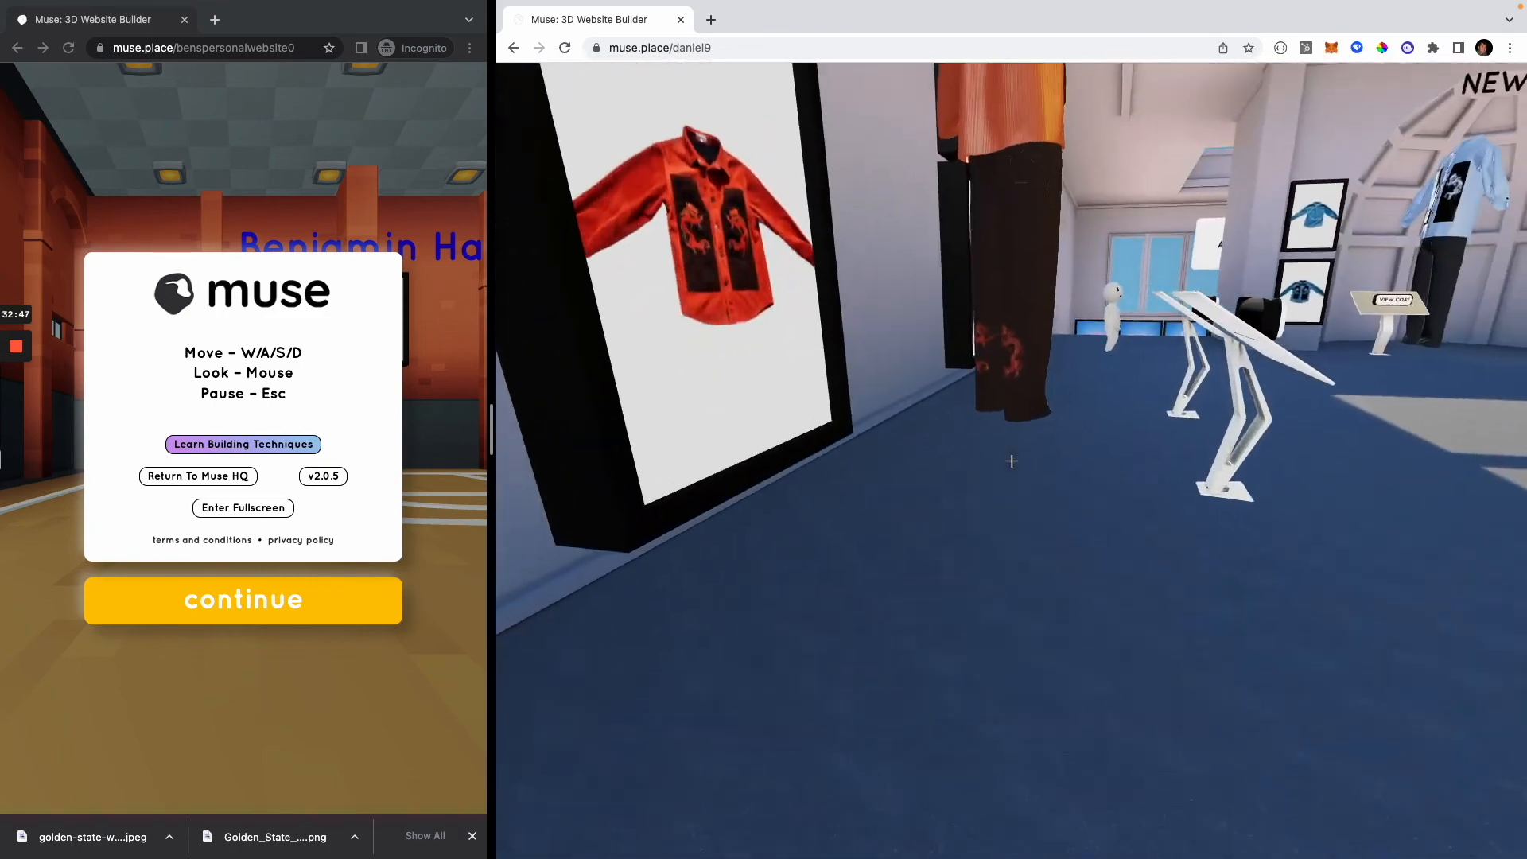
key("w")
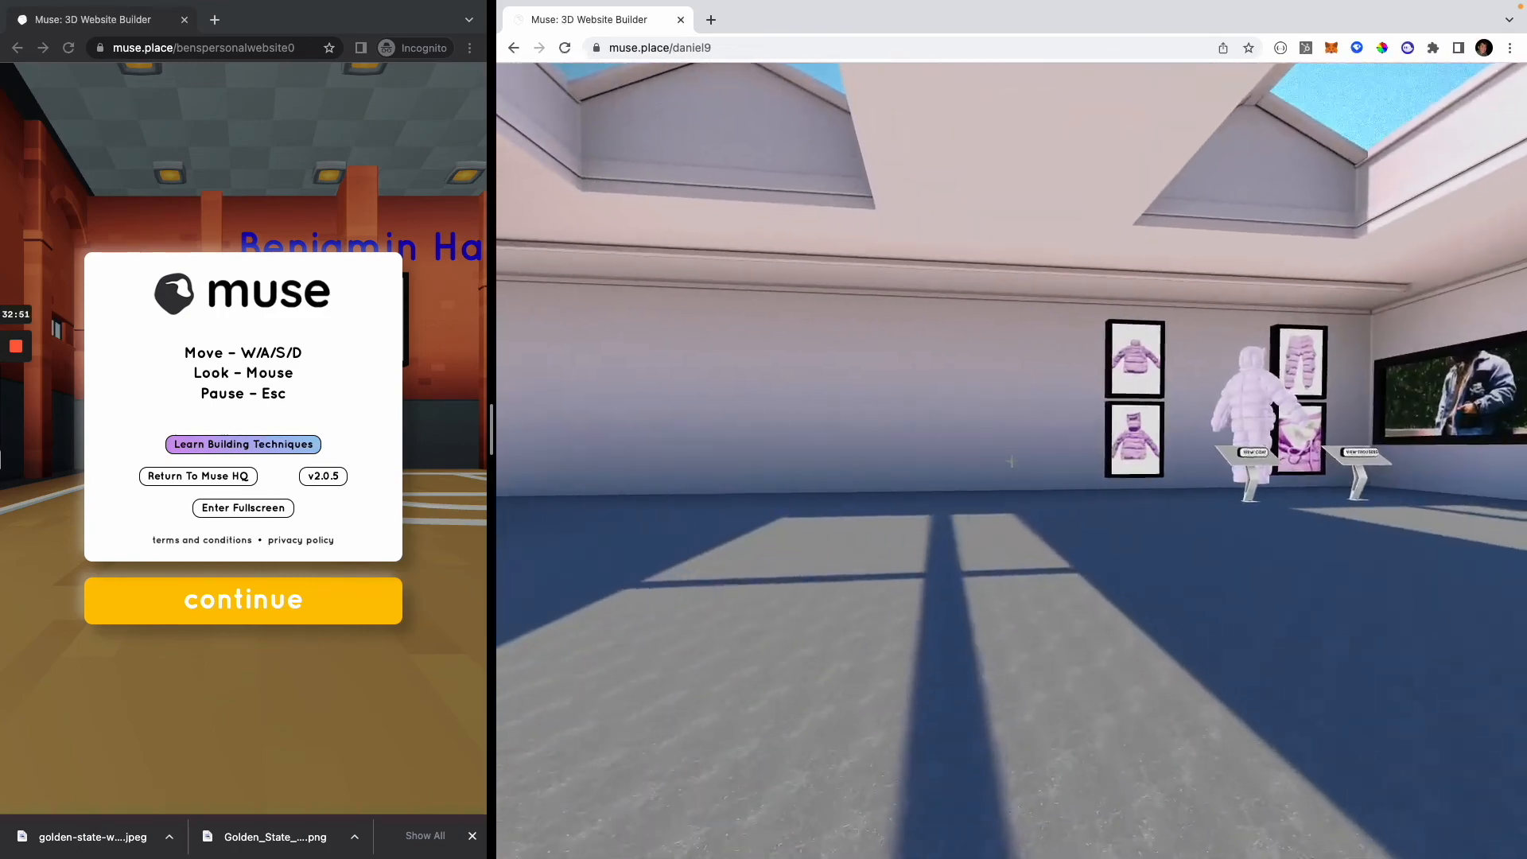
Step: Cross the showroom to the purple puffer outfit, examine the model up close from several sides, and pause the world
key("w")
key("w")
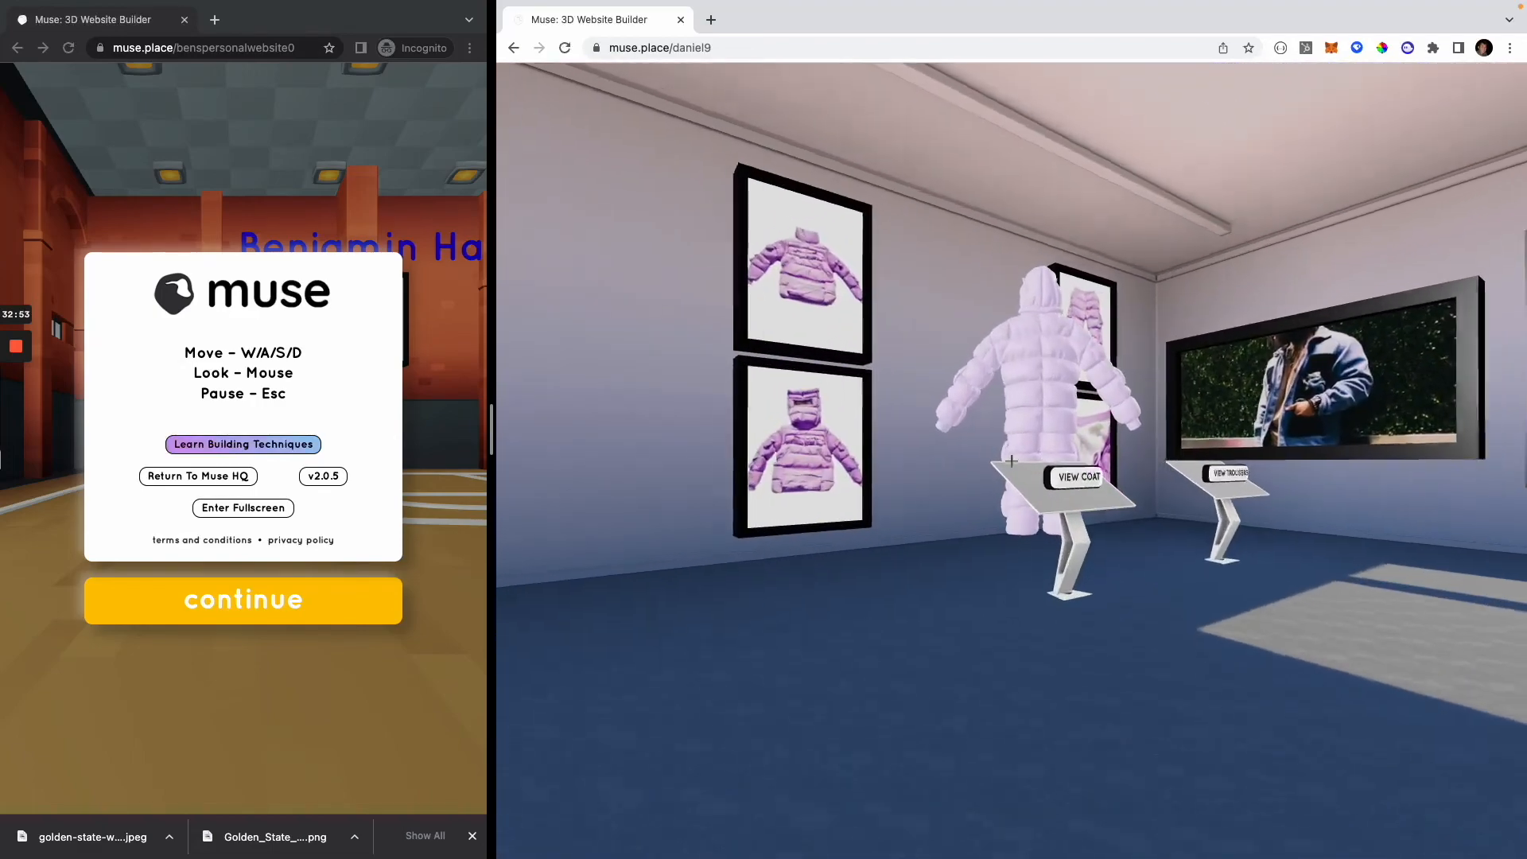
key("w")
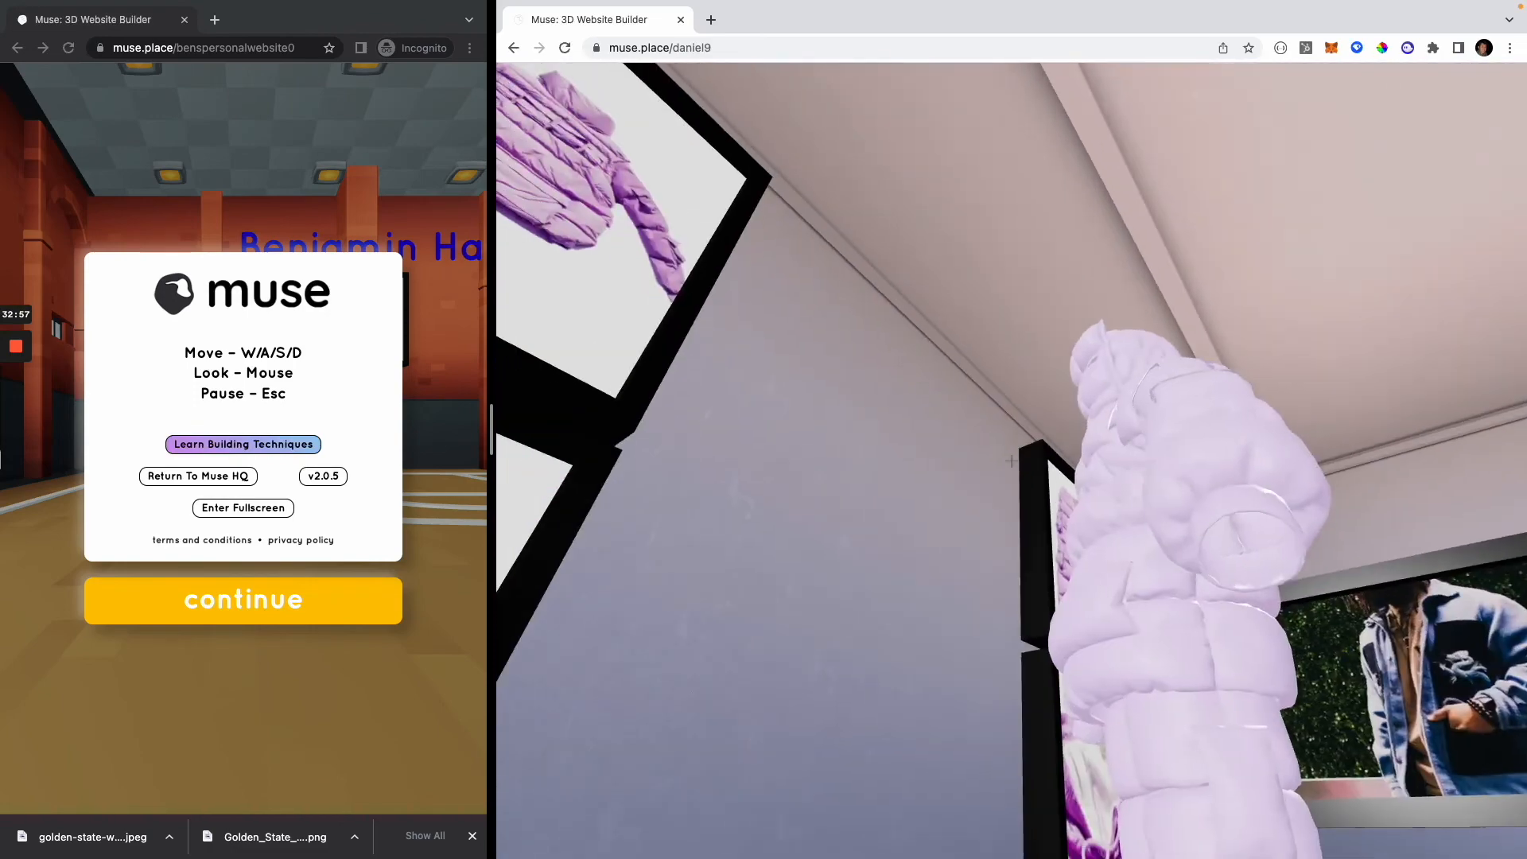
key("w")
key("s")
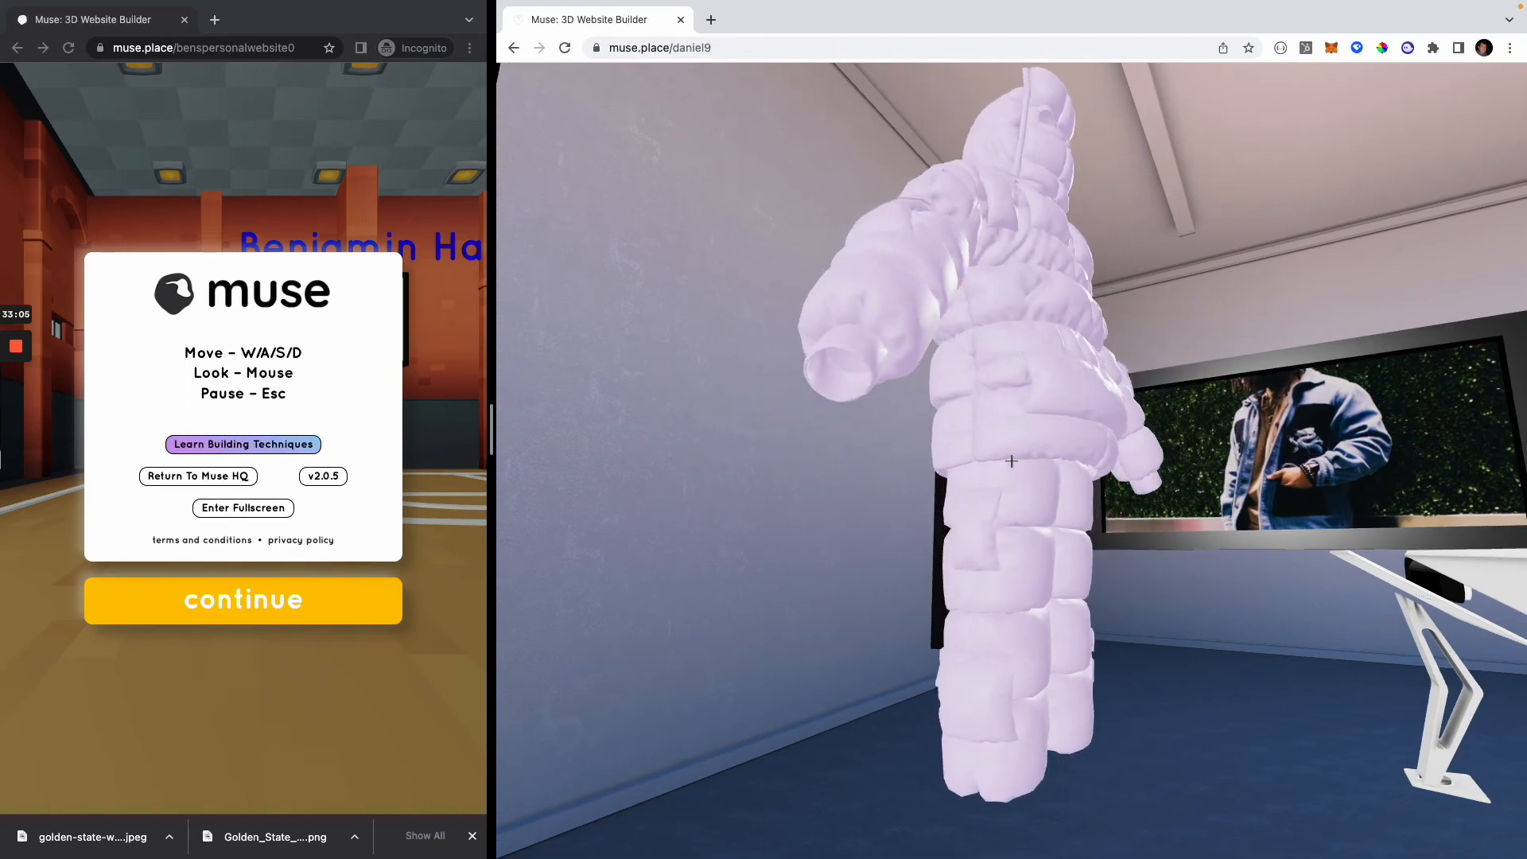
key("Escape")
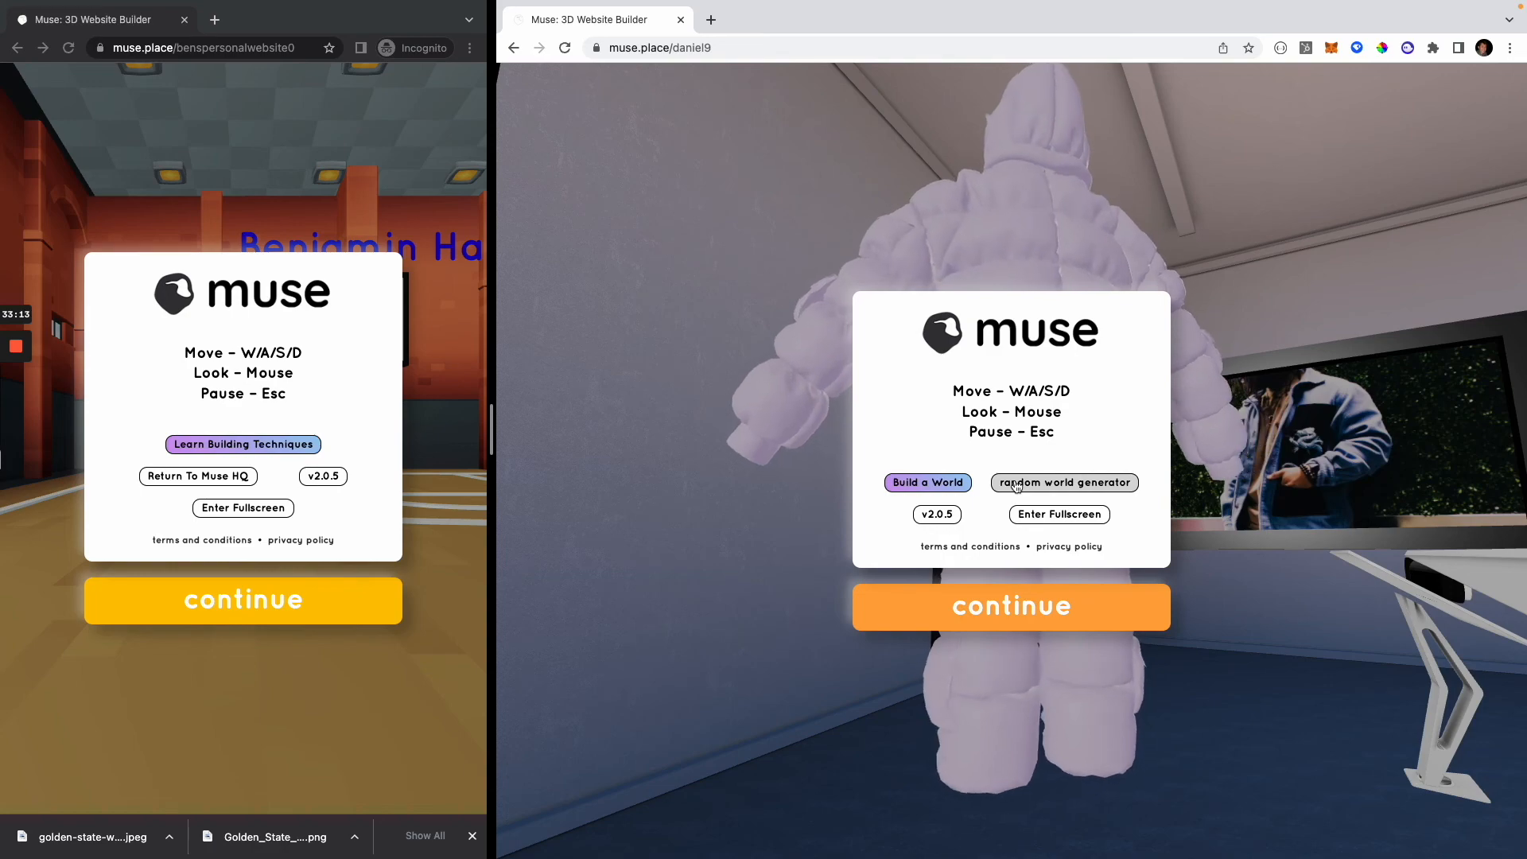
left_click(1002, 612)
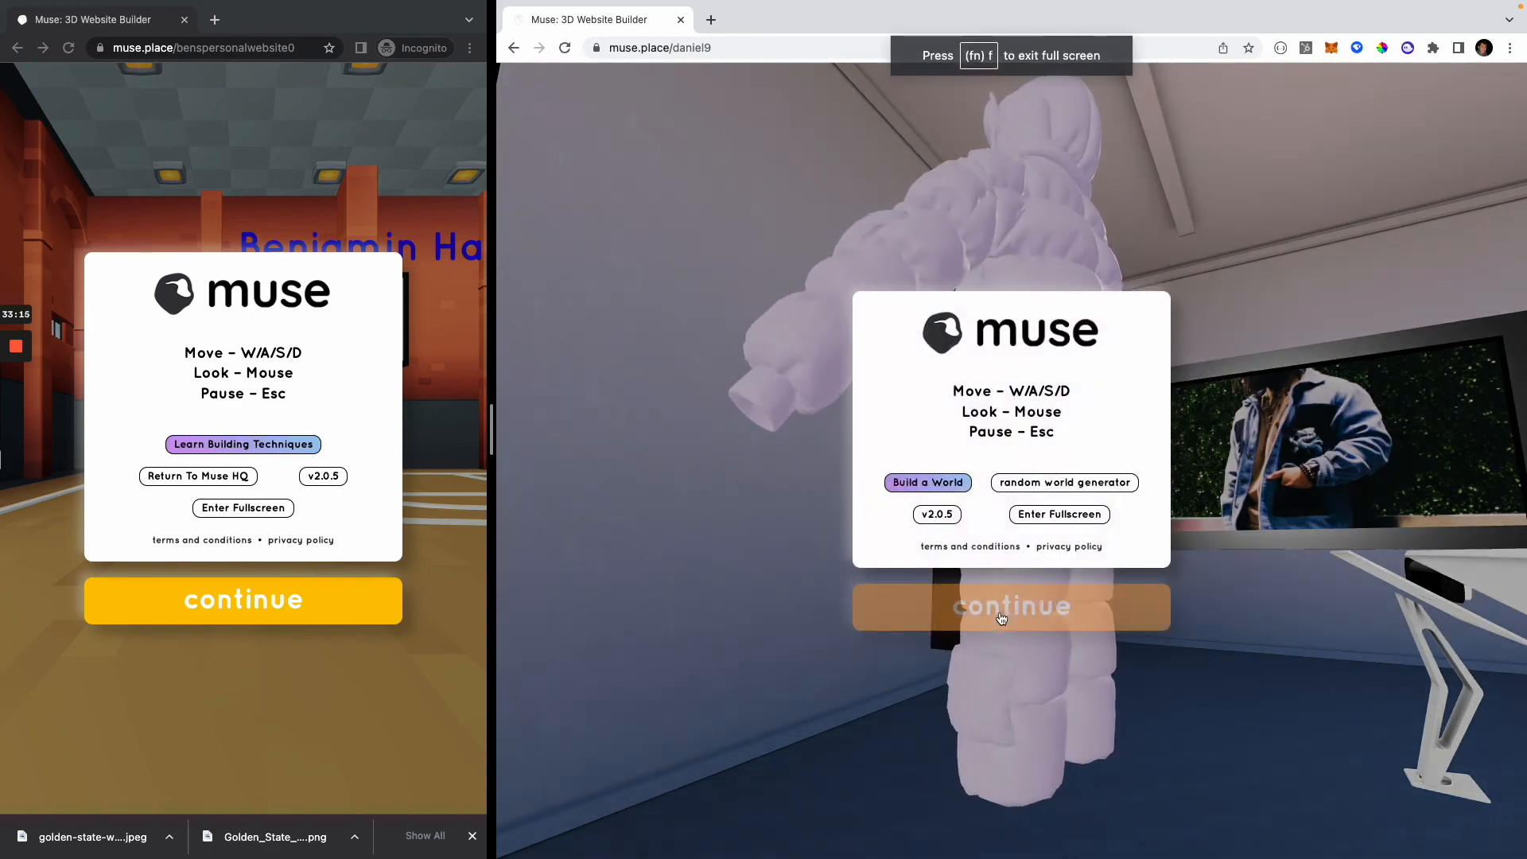
Step: Jump through random Muse worlds, passing the Bored gallery, until the Raumpatrouille world is loaded
left_click(1068, 486)
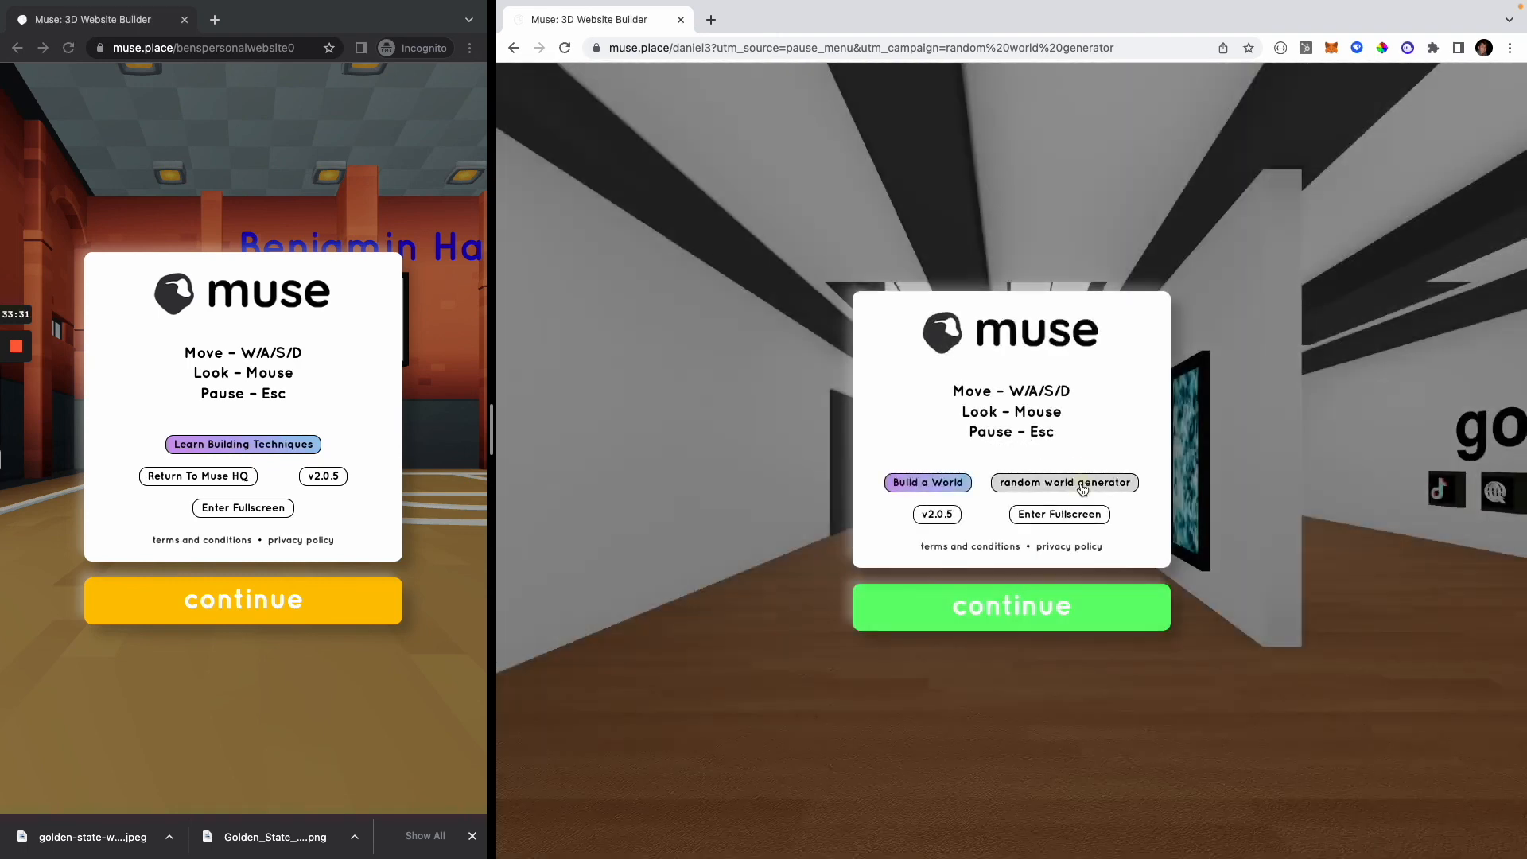
left_click(1081, 484)
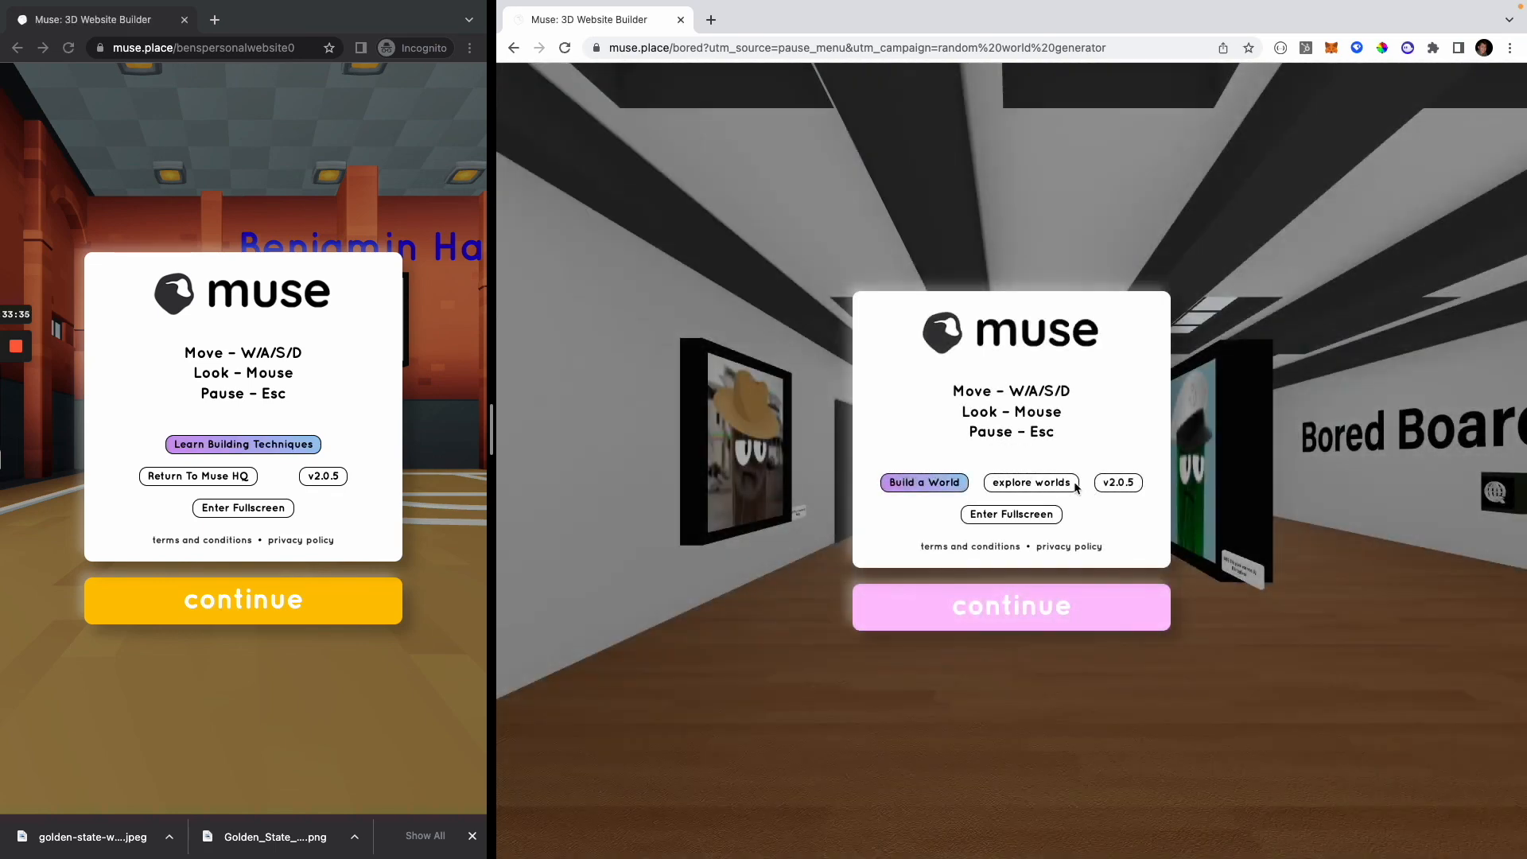
left_click(1041, 482)
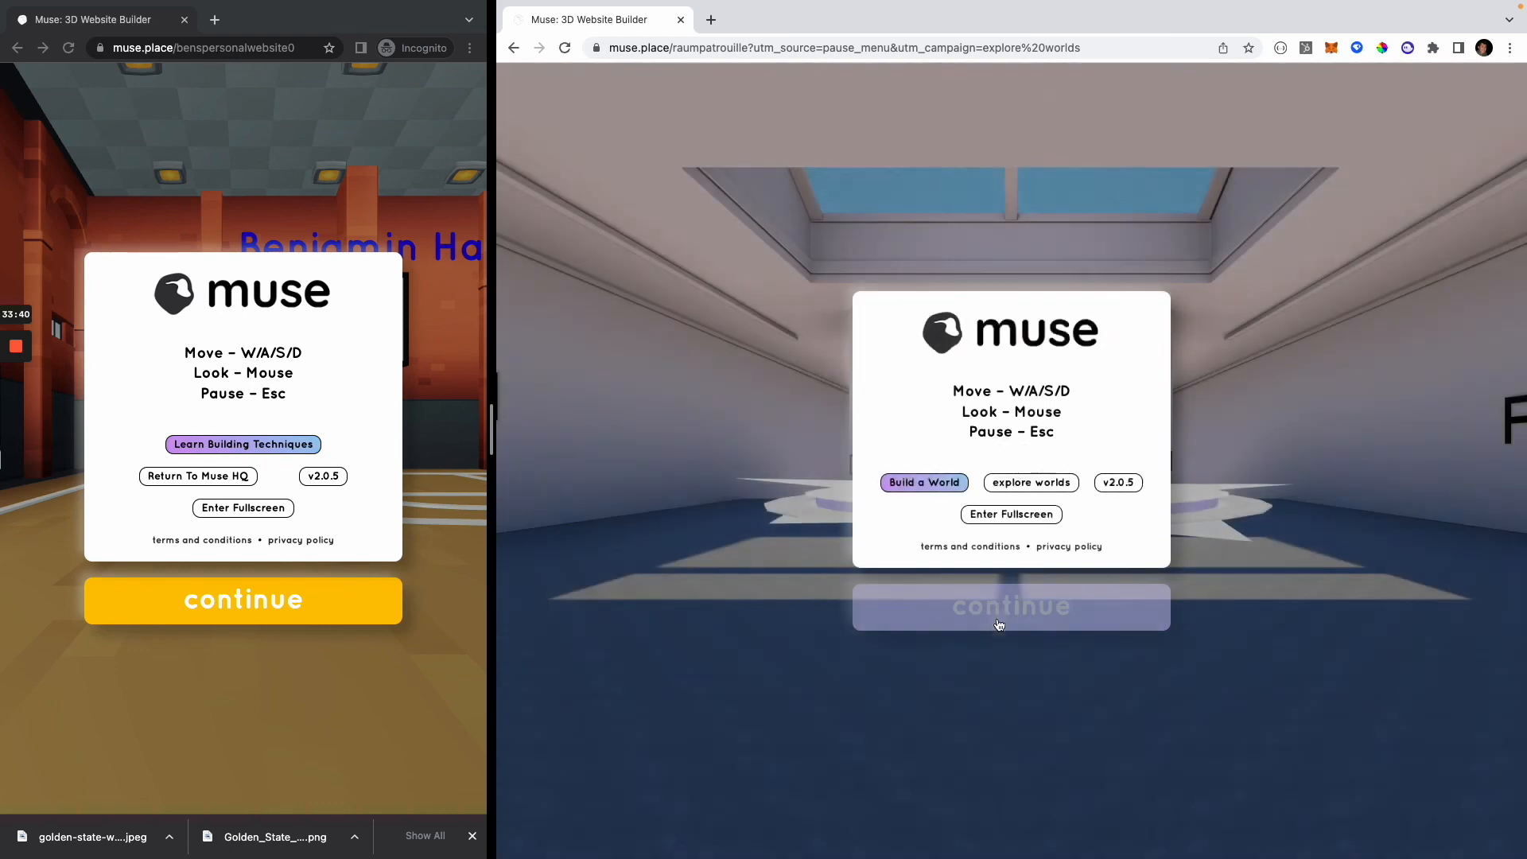
Step: Enter the Raumpatrouille world, view the large white and purple model and social link signs, and pause it
left_click(1009, 606)
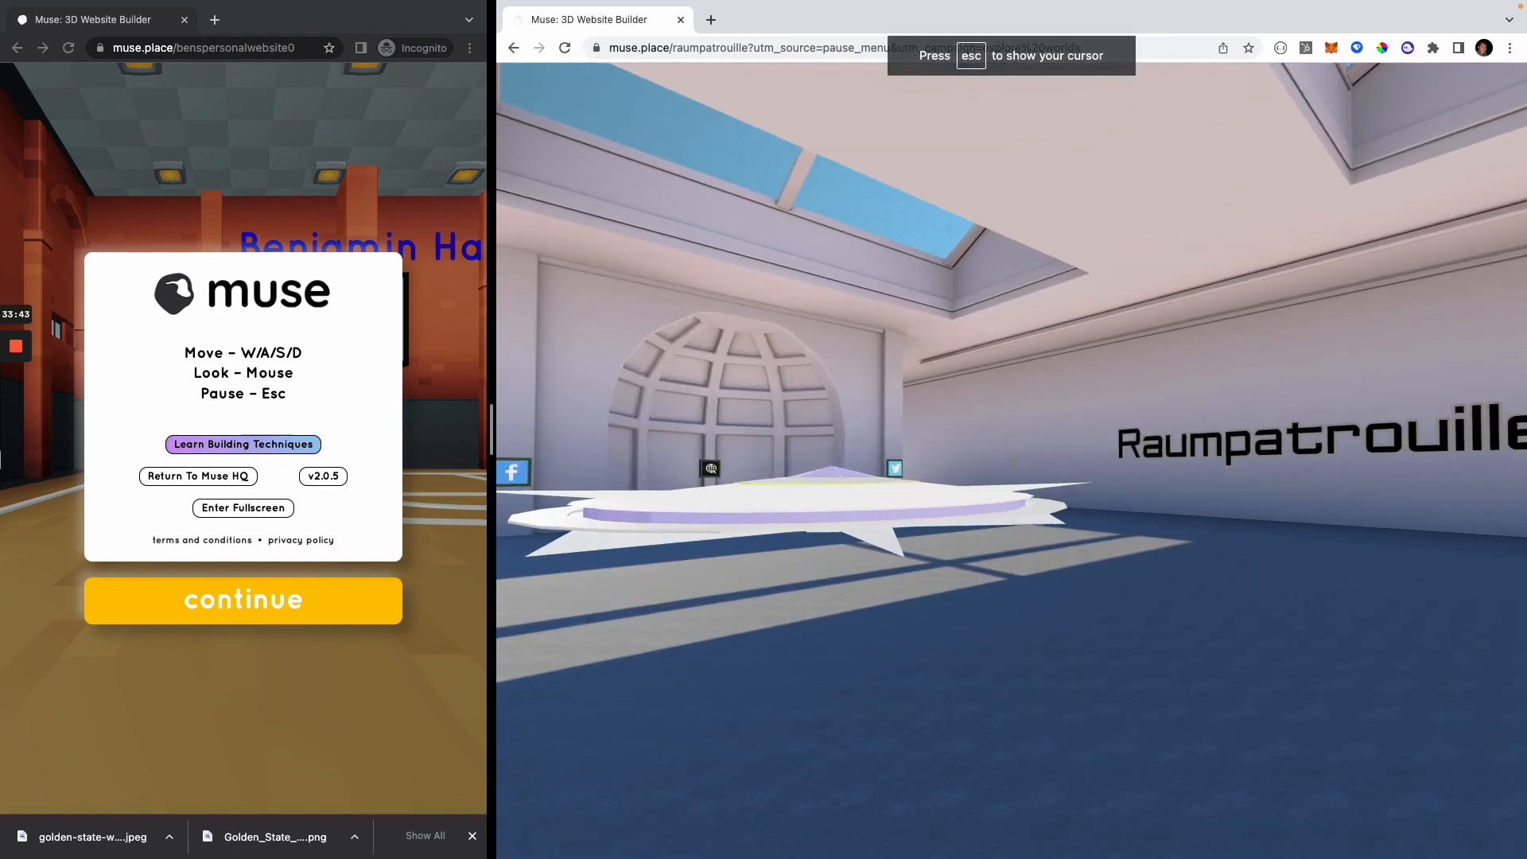
key("w")
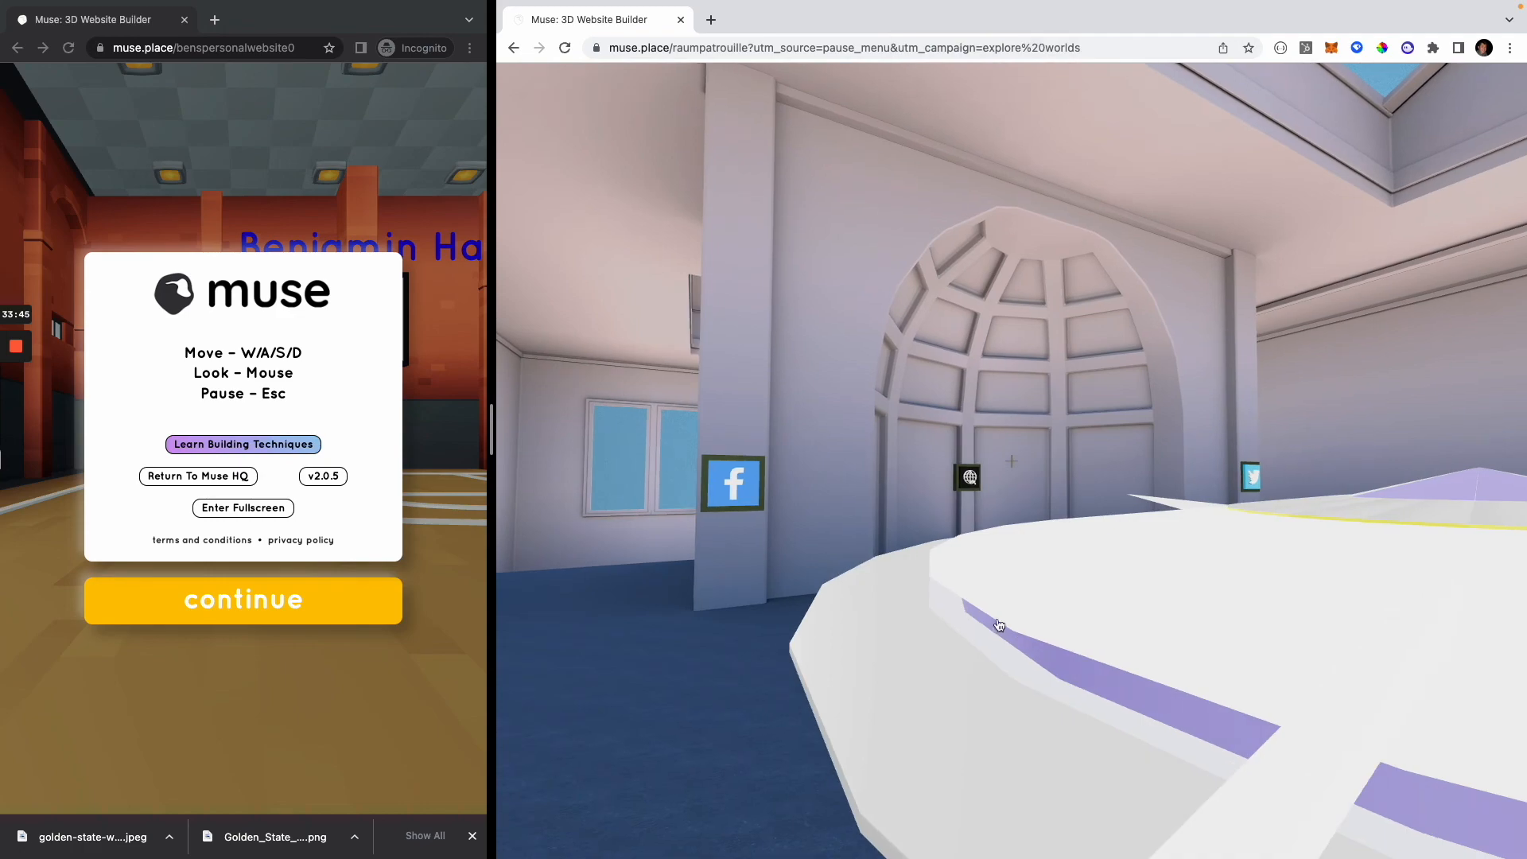
key("Escape")
Step: Widen the browser window with the personal gym website to about three quarters of the screen
left_click_drag(495, 166, 1124, 167)
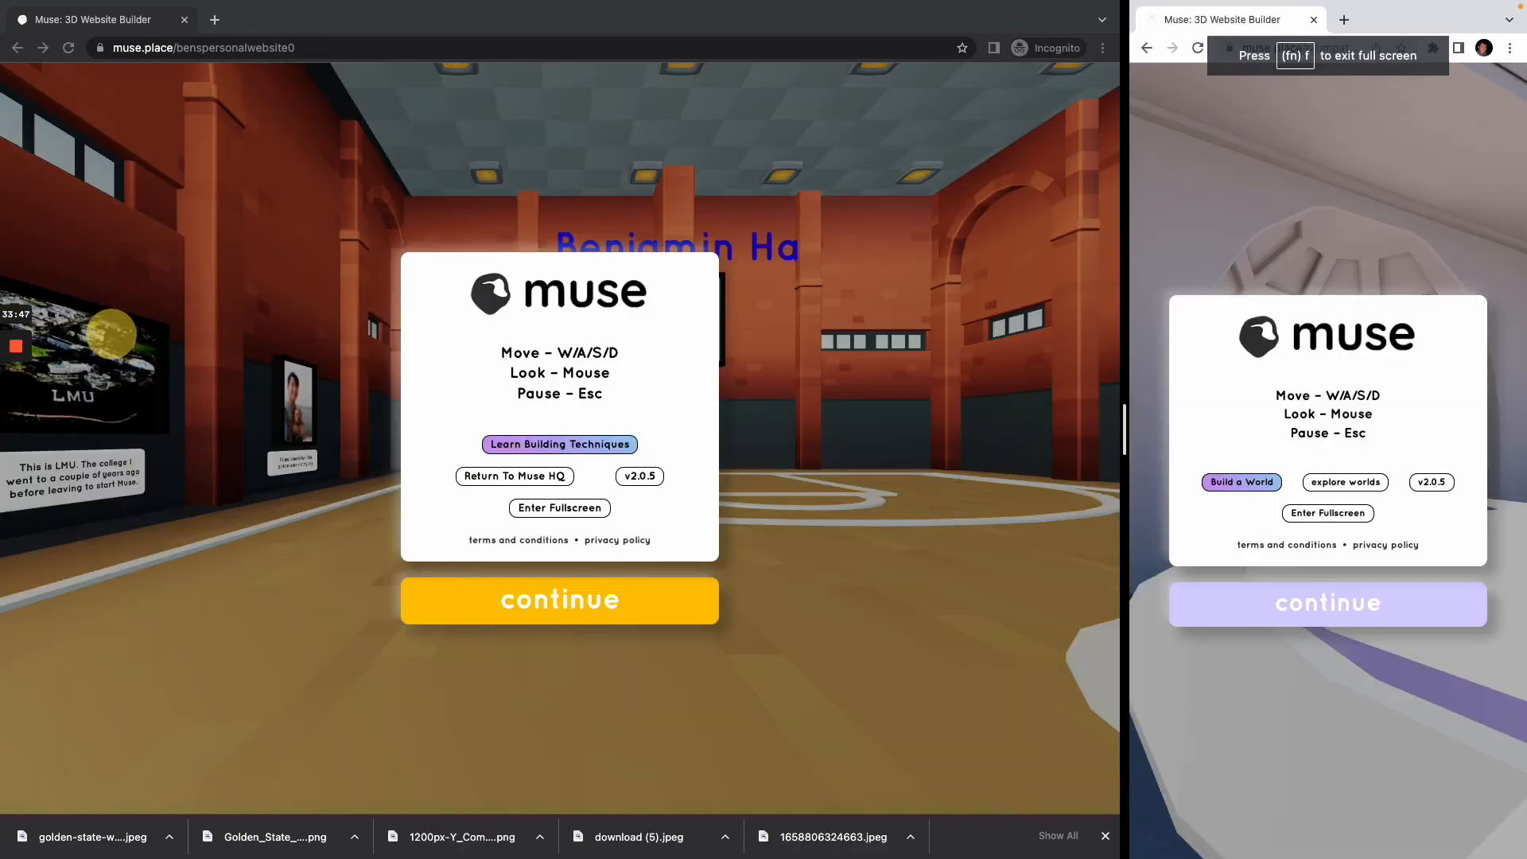